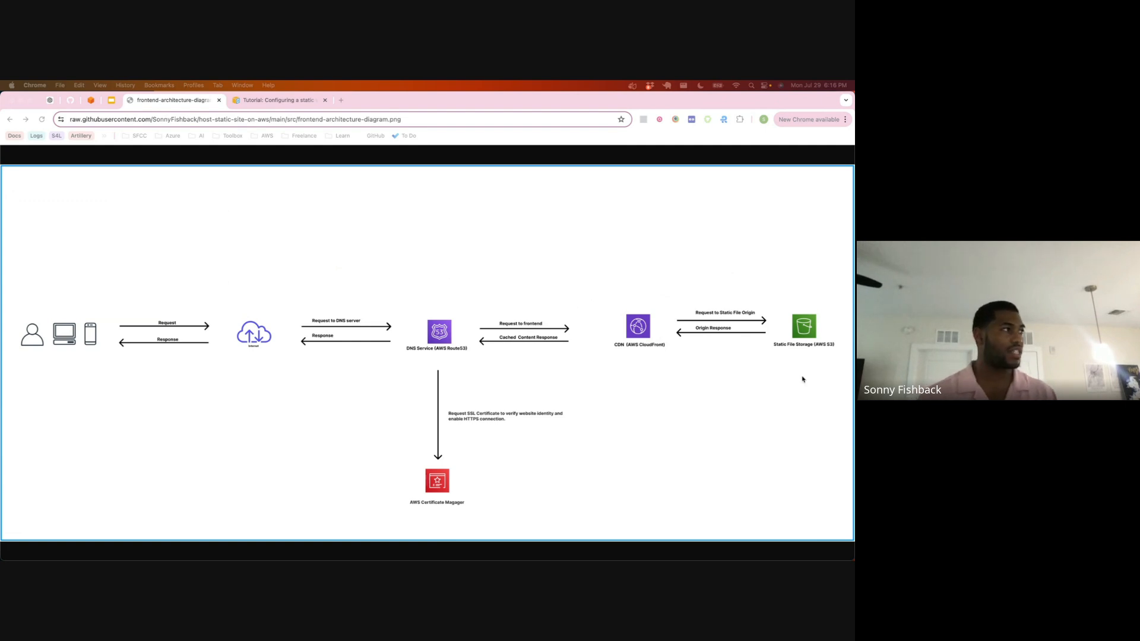
Step: Switch to the AWS Free Tier browser window, search Google for "aws pricing calculator" and open the AWS Pricing Calculator site
{"action": "key", "text": "super+grave"}
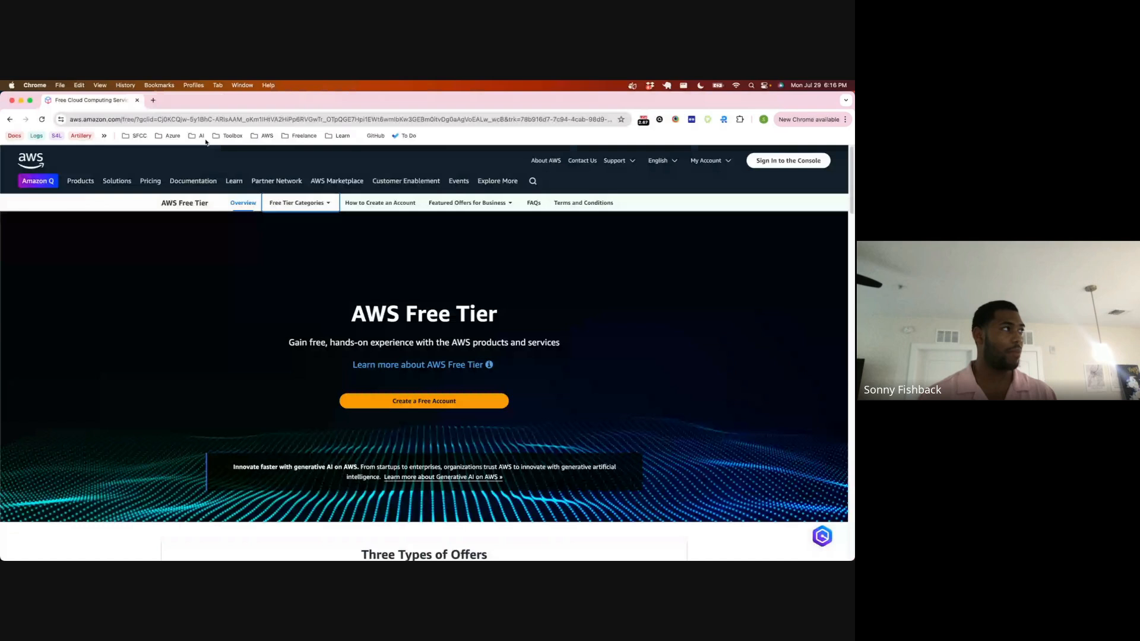
{"action": "left_click", "coordinate": [143, 115]}
{"action": "key", "text": "BackSpace"}
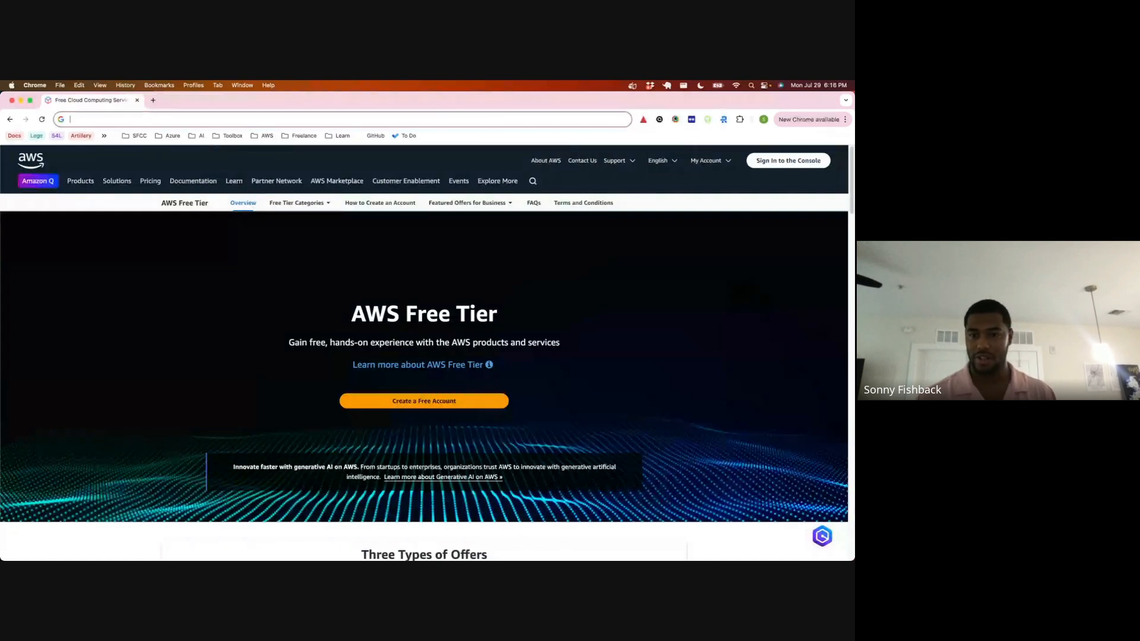
{"action": "key", "text": "super+Tab"}
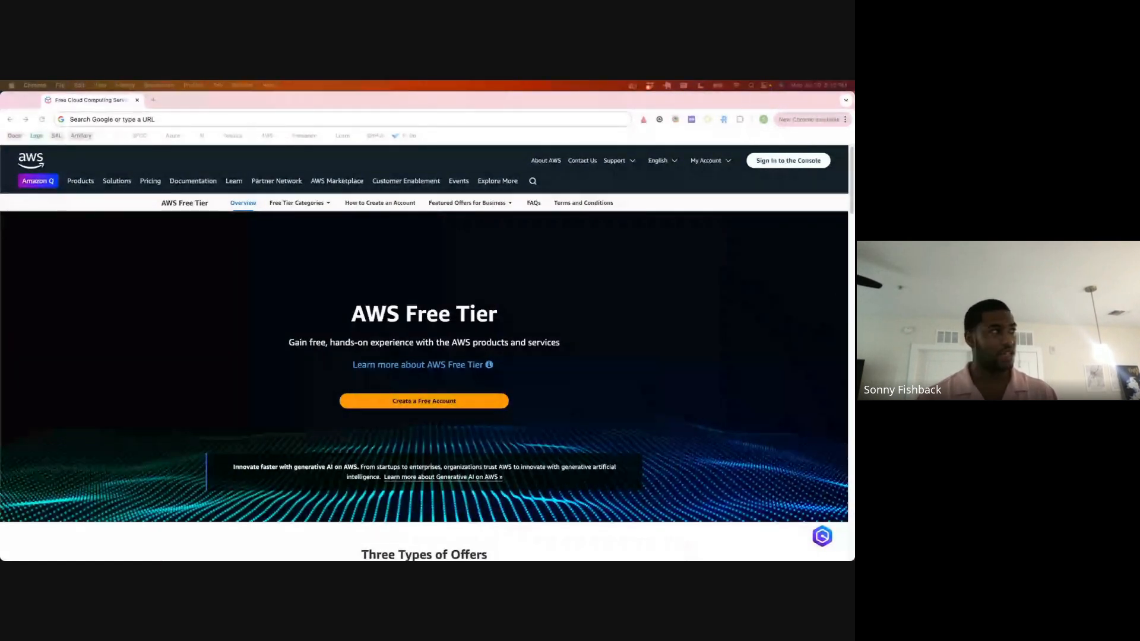
{"action": "left_click_drag", "start_coordinate": [77, 283], "coordinate": [205, 106]}
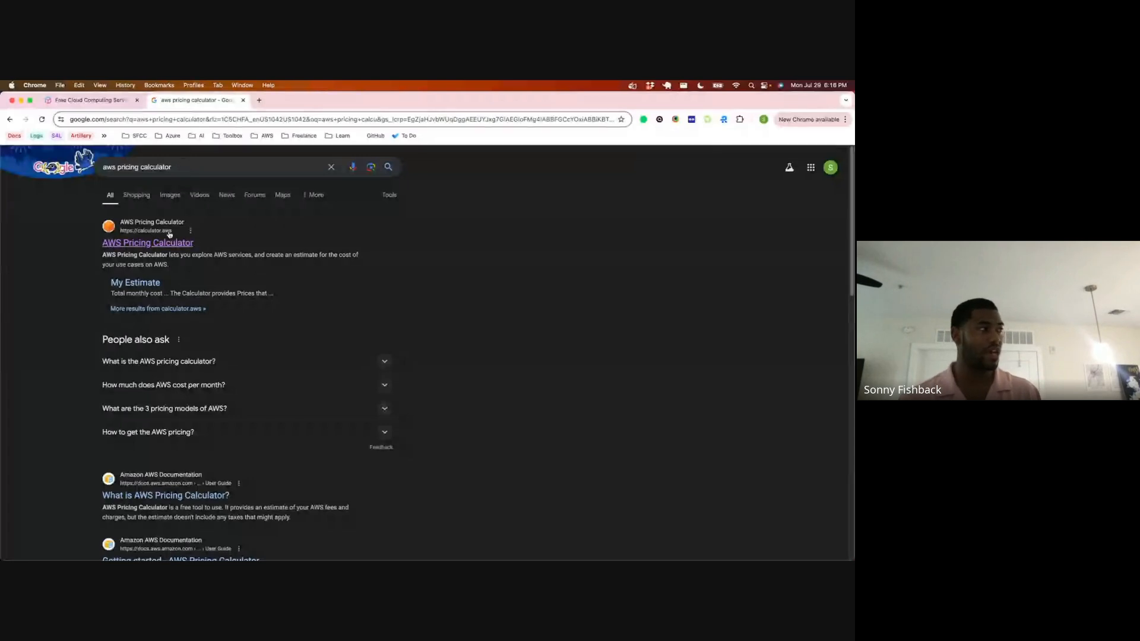
{"action": "left_click", "coordinate": [167, 248]}
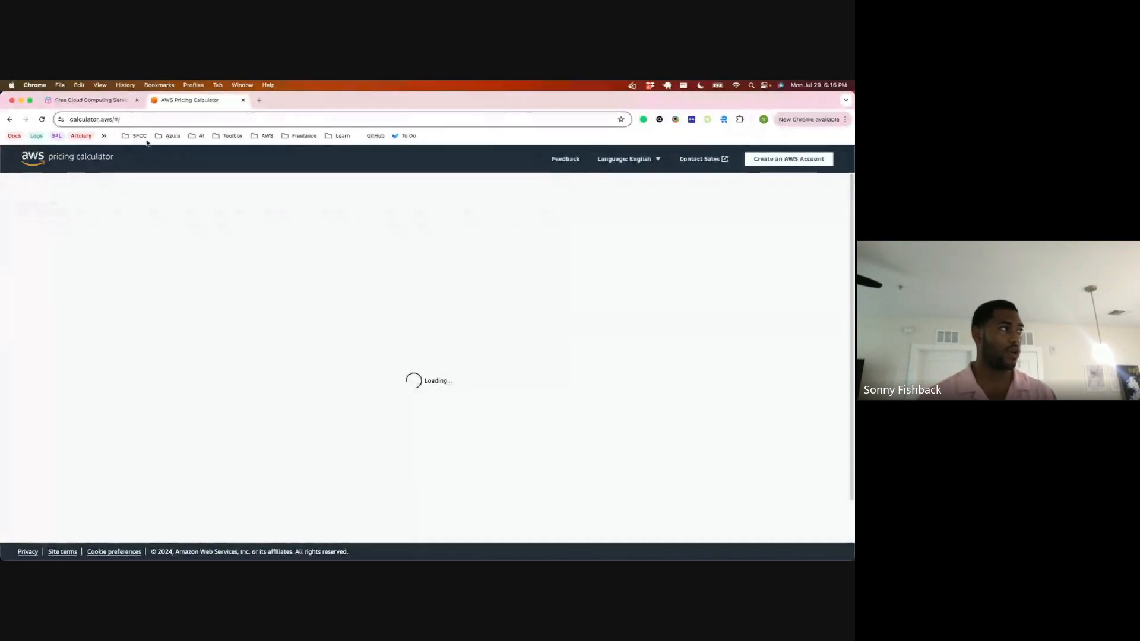
Step: Close the AWS Pricing Calculator tab and, in the other browser window, the frontend architecture diagram tab
{"action": "left_click", "coordinate": [163, 119]}
{"action": "key", "text": "BackSpace"}
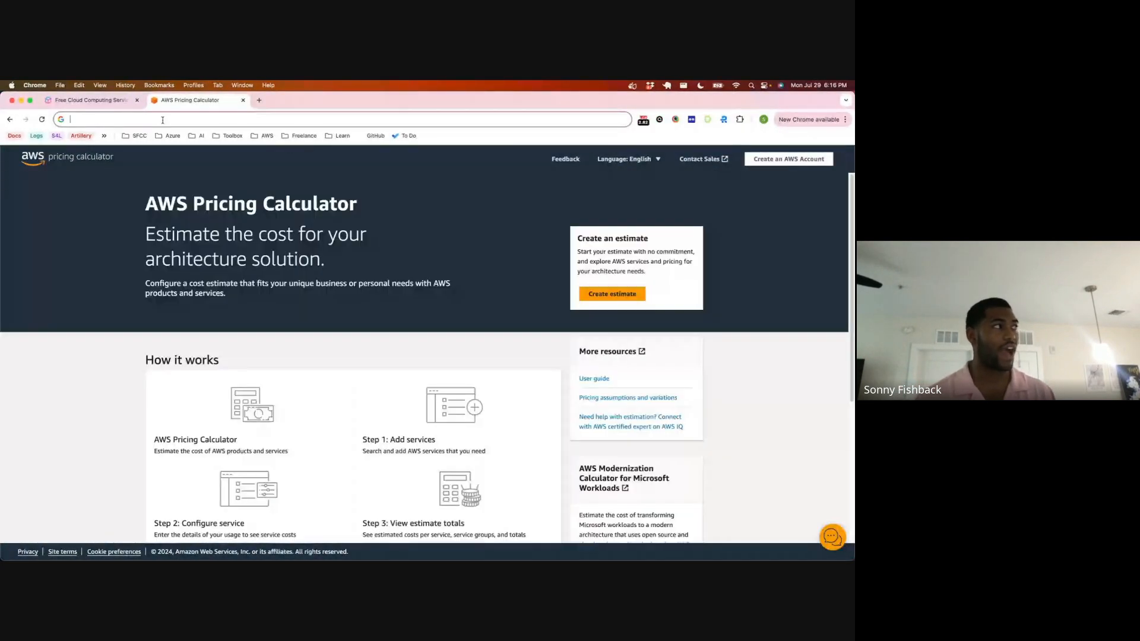
{"action": "key", "text": "super+w"}
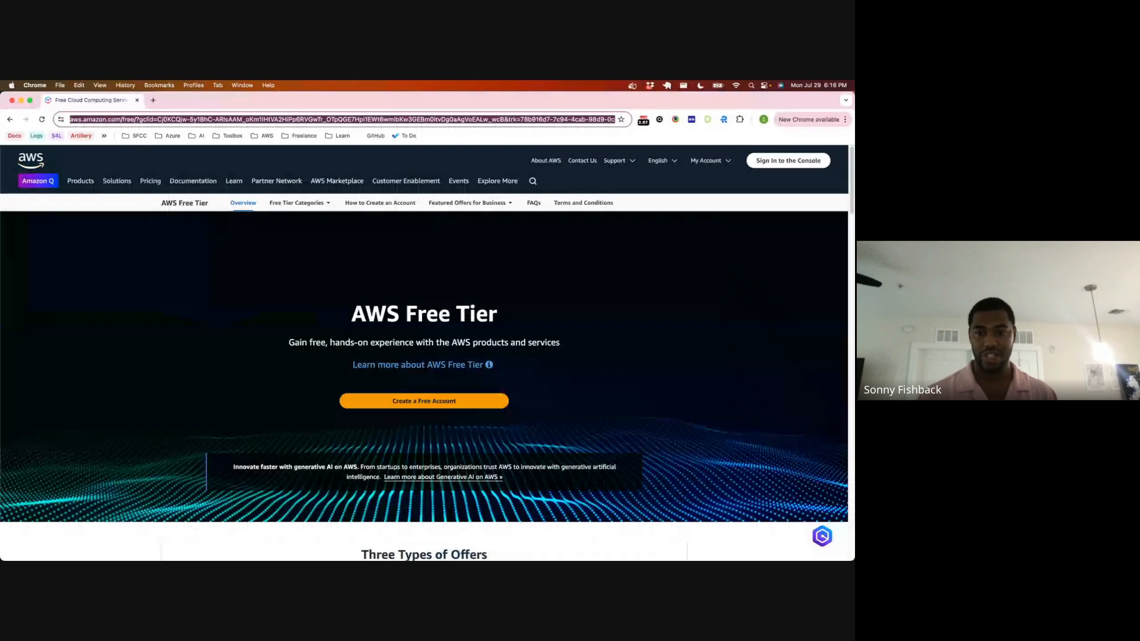
{"action": "key", "text": "super+Tab"}
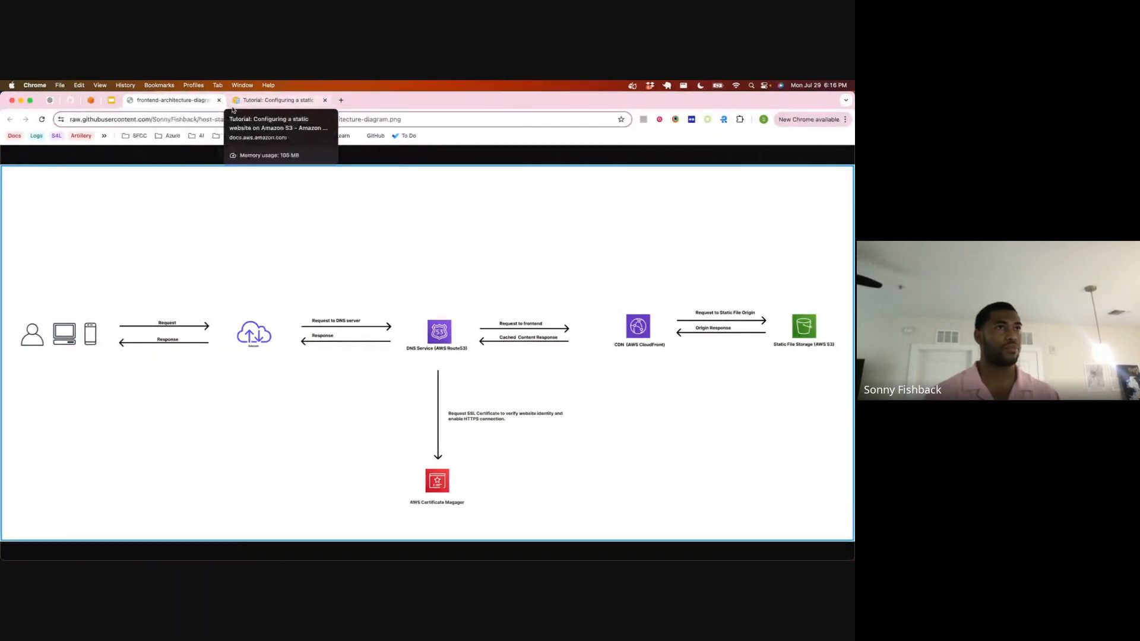
{"action": "left_click", "coordinate": [219, 100]}
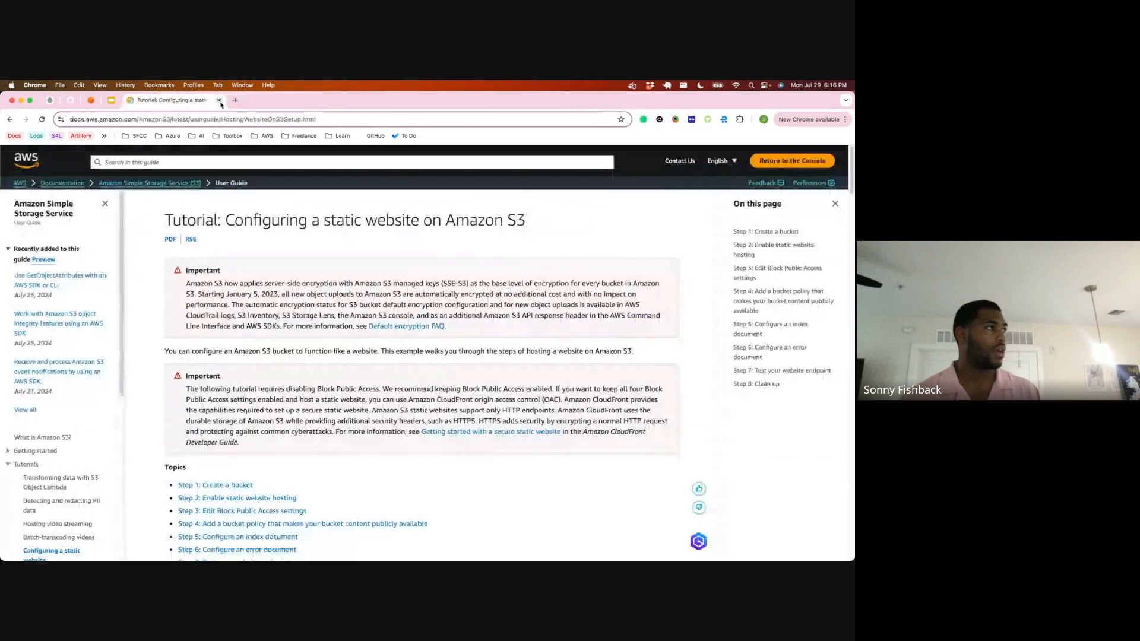
{"action": "left_click", "coordinate": [202, 118]}
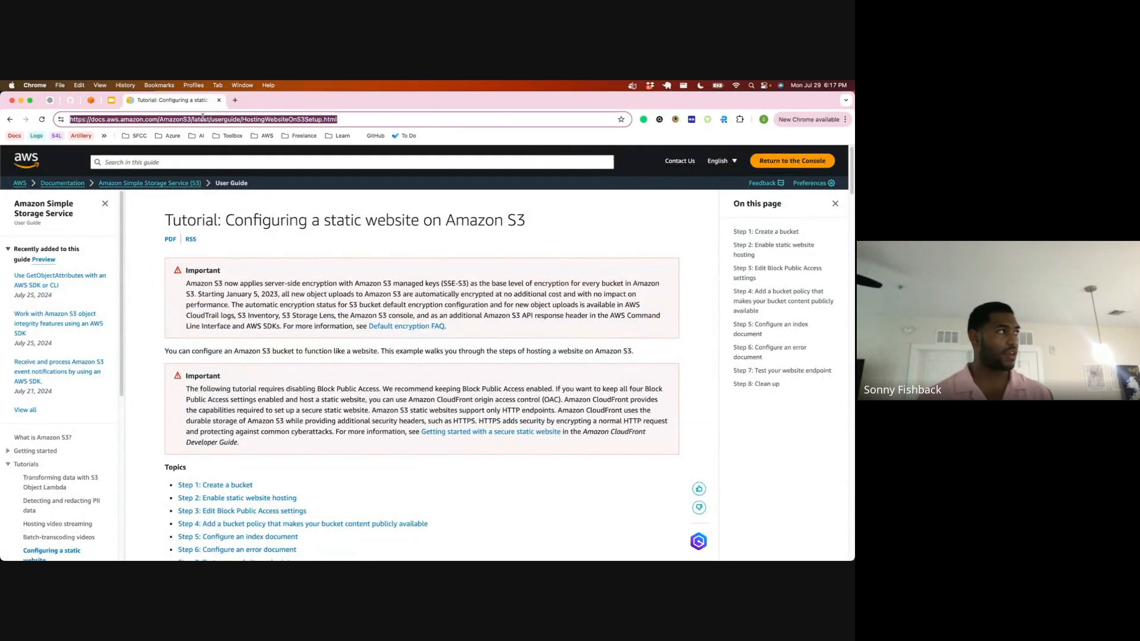
{"action": "key", "text": "BackSpace"}
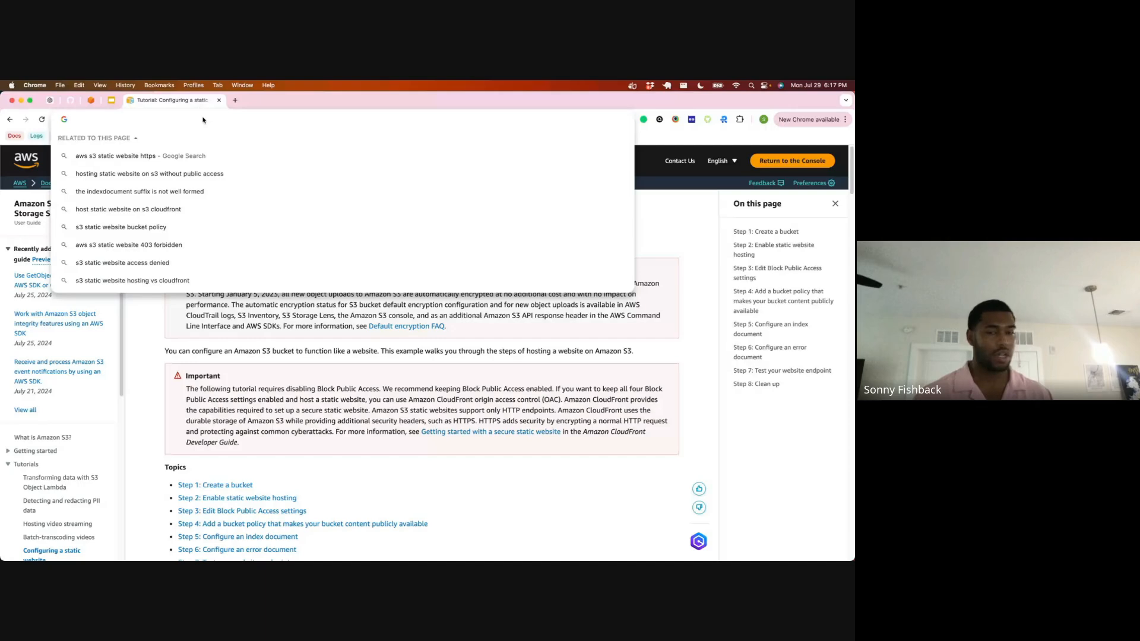
{"action": "key", "text": "super+z"}
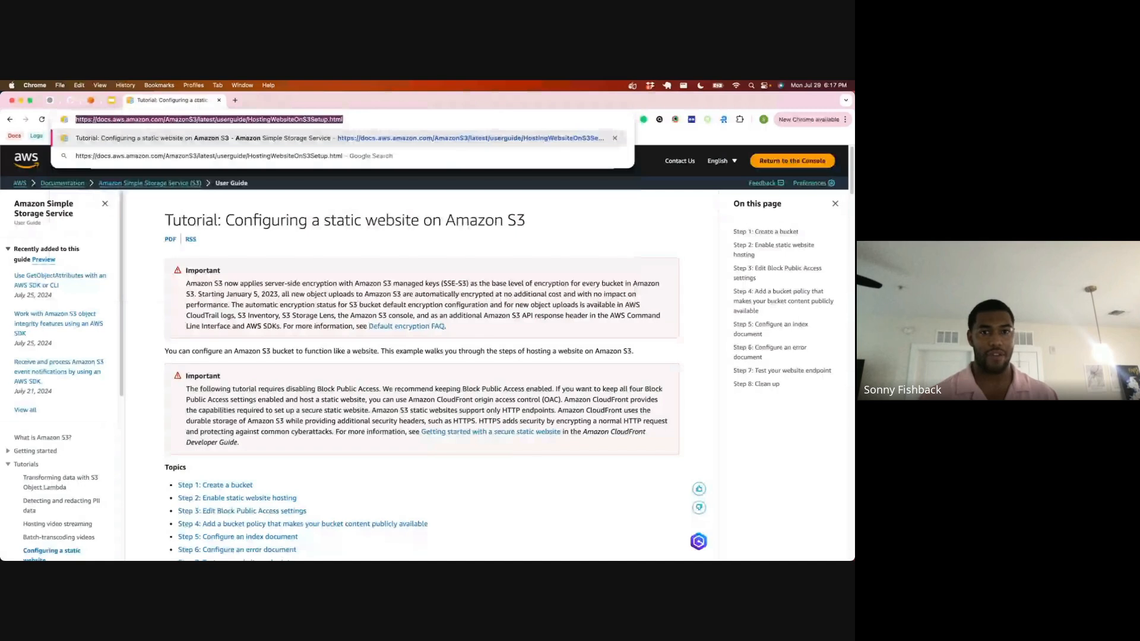
{"action": "key", "text": "ctrl+Up"}
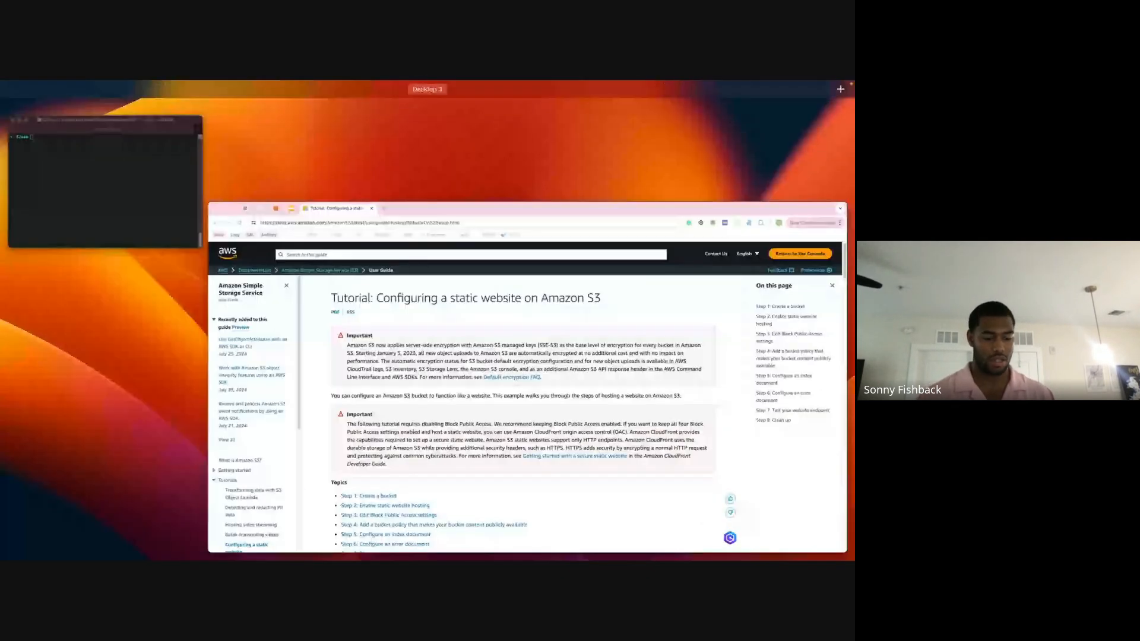
{"action": "key", "text": "ctrl+Up"}
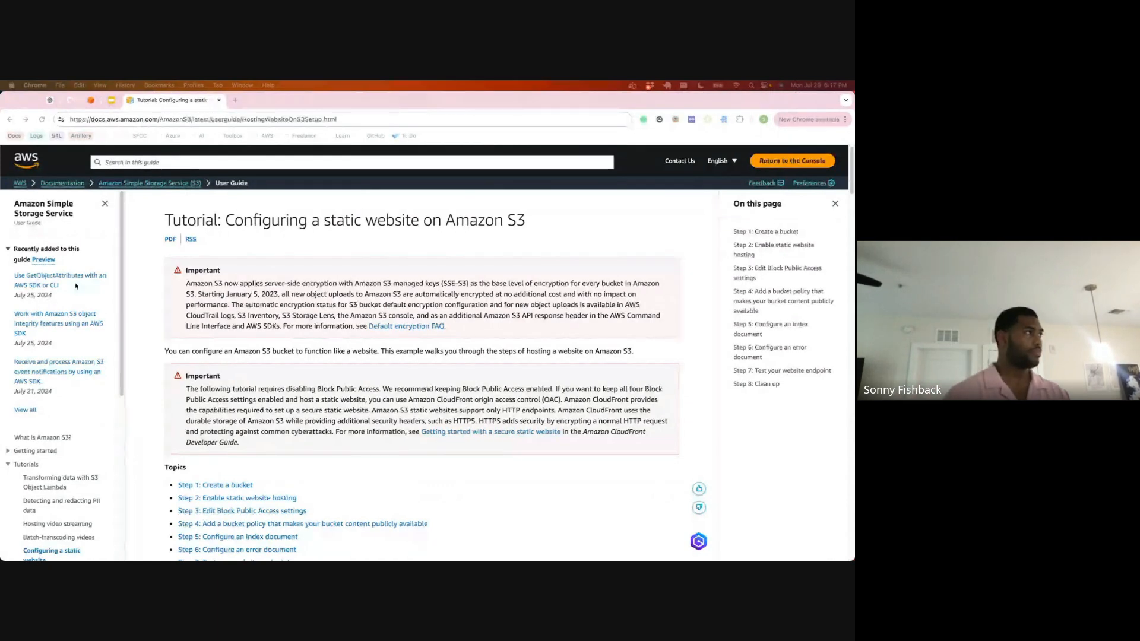
Step: Detach the Amazon S3 static website tutorial into its own window, tiled beside the browser window showing the host-static-site-on-aws GitHub repository
{"action": "left_click_drag", "start_coordinate": [152, 102], "coordinate": [283, 166]}
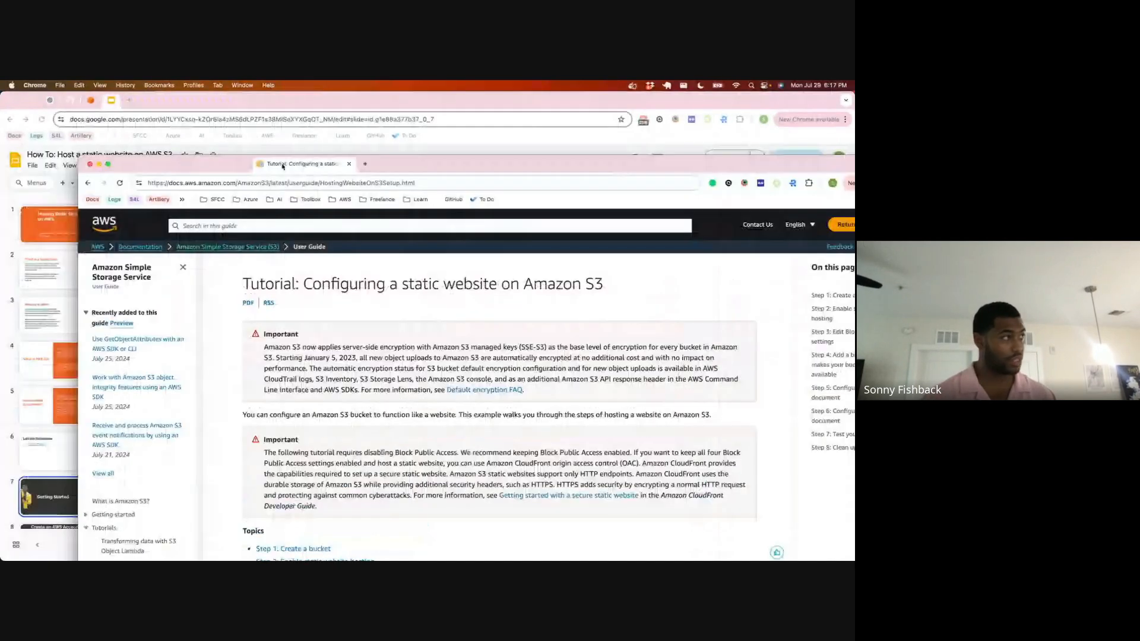
{"action": "key", "text": "ctrl+alt+super+Right"}
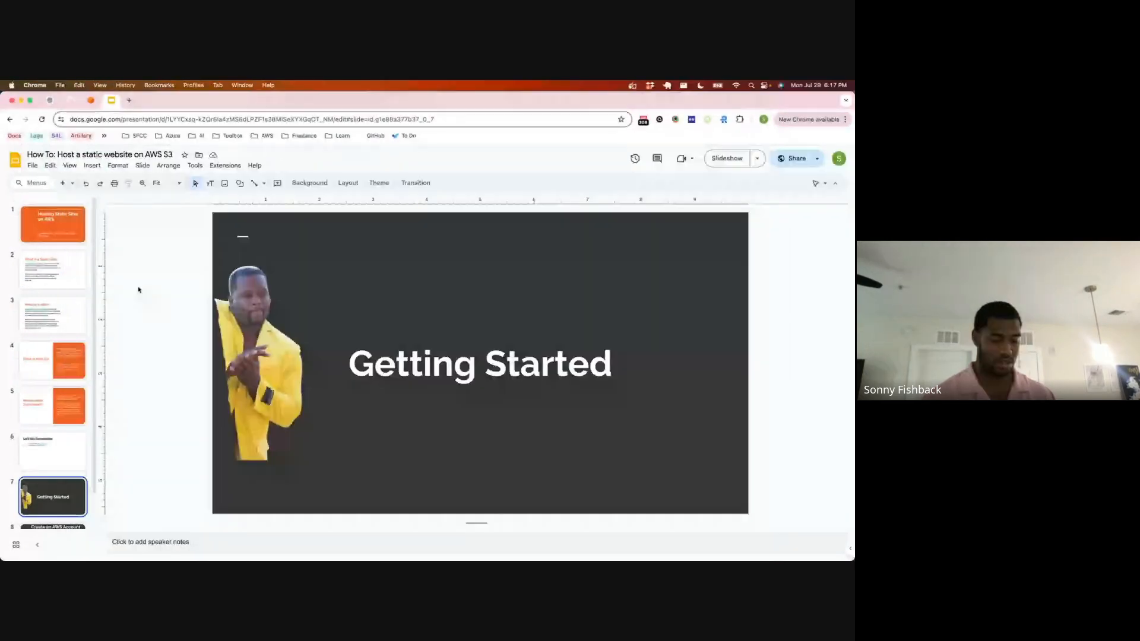
{"action": "key", "text": "ctrl+alt+Left"}
{"action": "left_click", "coordinate": [72, 104]}
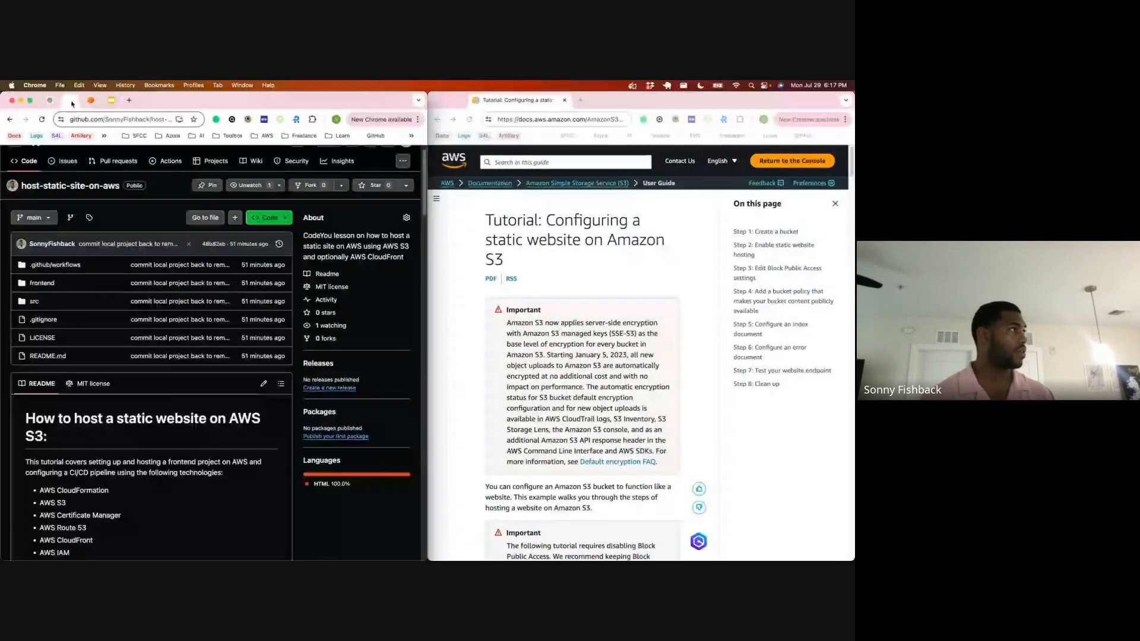
Step: Switch to Terminal, list the contents of the Class folder and clear the screen
{"action": "key", "text": "super+Tab"}
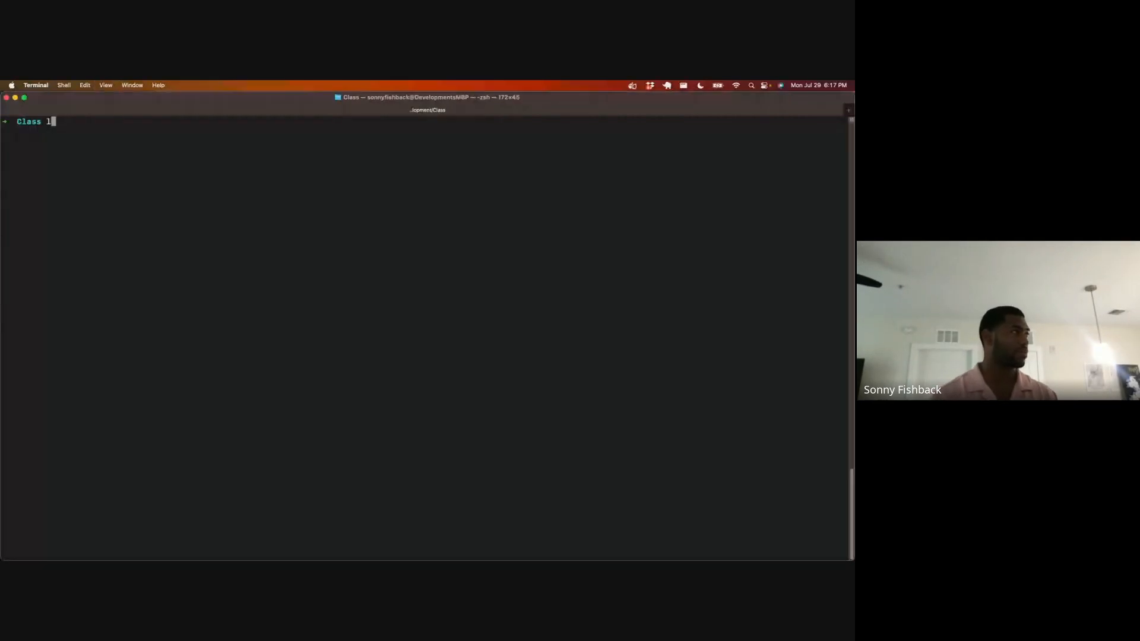
{"action": "type", "text": "ls"}
{"action": "key", "text": "Return"}
{"action": "type", "text": "cle"}
{"action": "type", "text": "fc"}
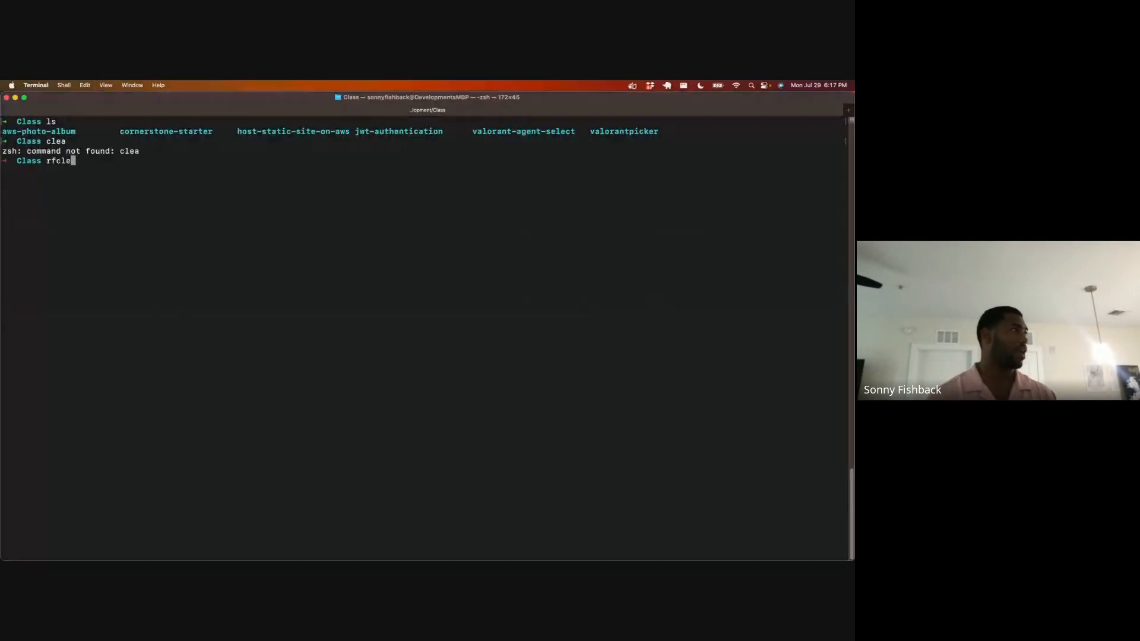
{"action": "key", "text": "BackSpace"}
{"action": "key", "text": "BackSpace"}
{"action": "key", "text": "BackSpace"}
{"action": "type", "text": "clear"}
{"action": "key", "text": "Return"}
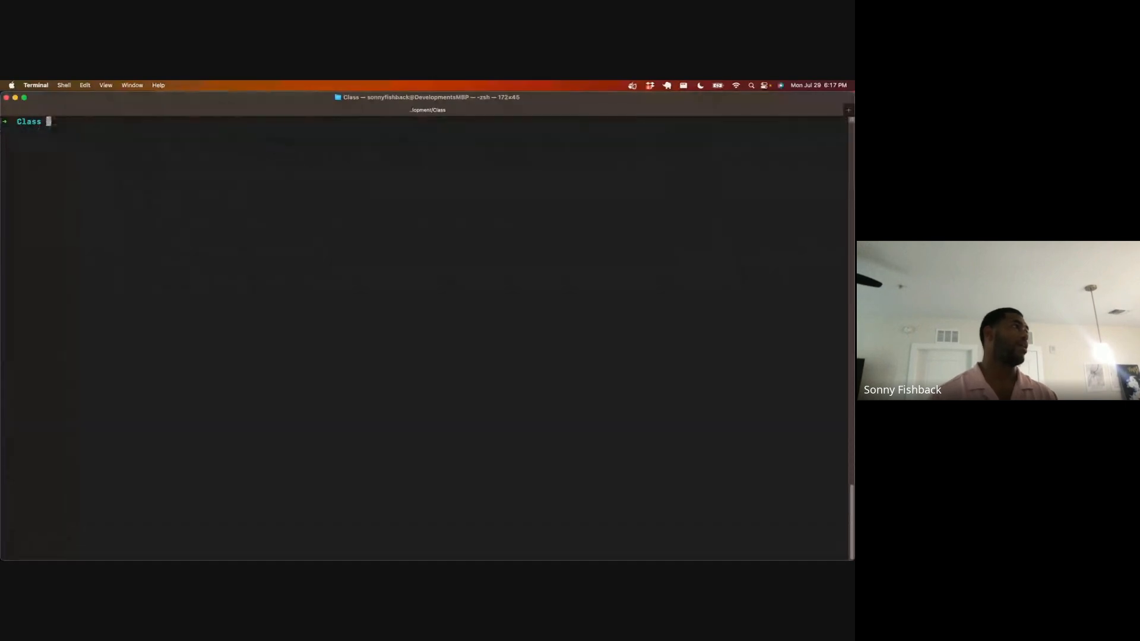
Step: Create a directory named snbx.link inside the Class folder and clear the terminal
{"action": "type", "text": "mkdir sn"}
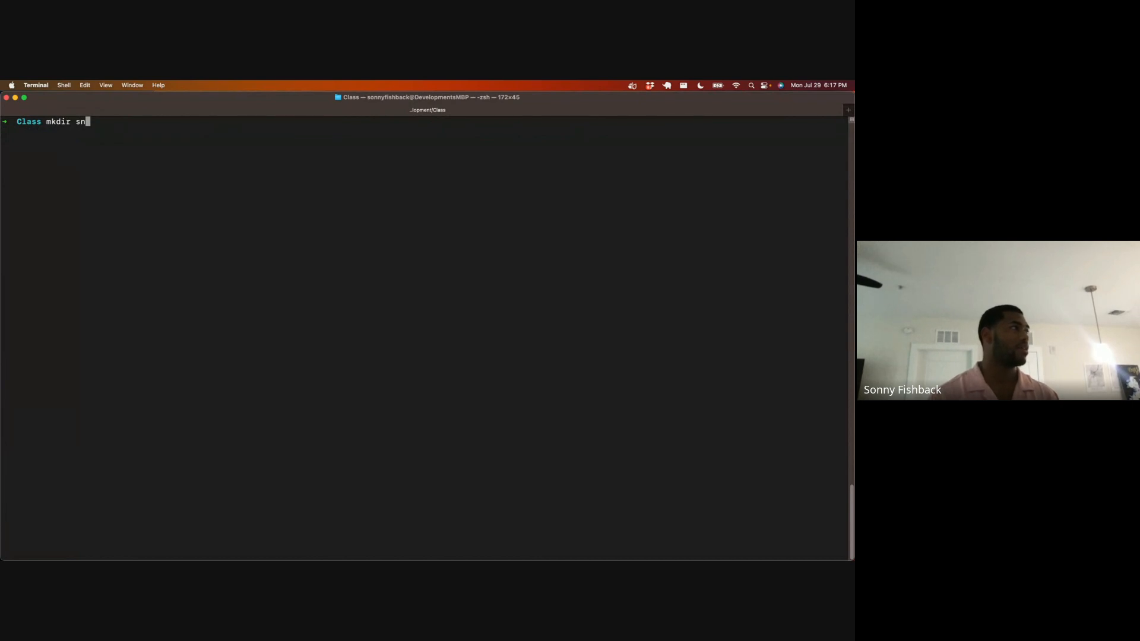
{"action": "type", "text": "bx.link"}
{"action": "key", "text": "Return"}
{"action": "key", "text": "ctrl+l"}
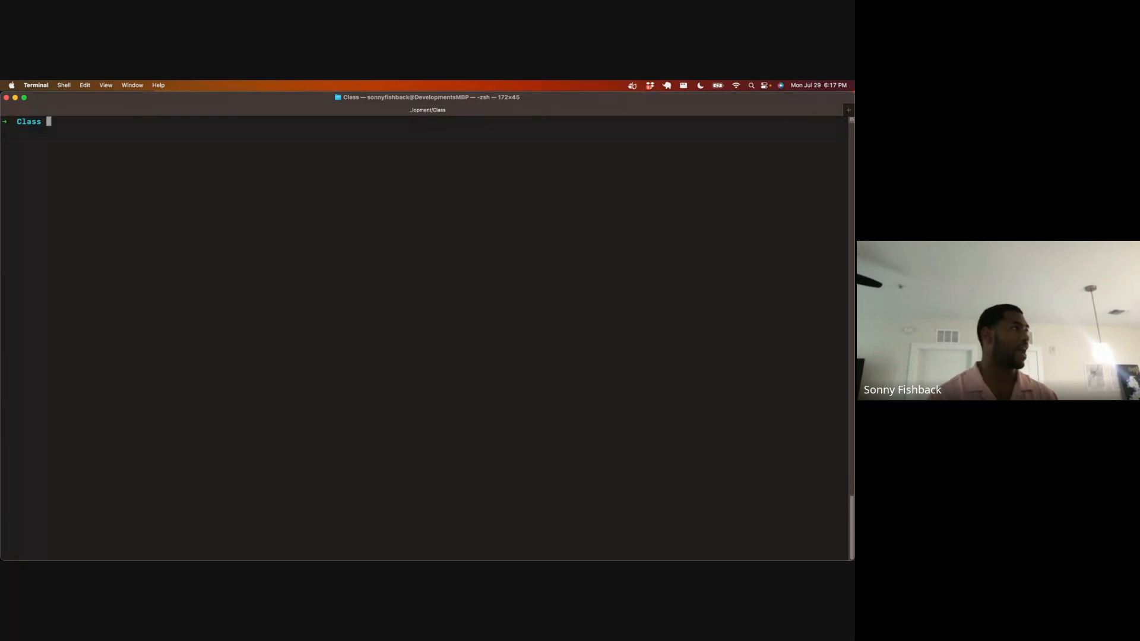
Step: List the Class folder's contents, change into the snbx.link directory and clear the terminal
{"action": "type", "text": "ls"}
{"action": "key", "text": "Return"}
{"action": "type", "text": "cd n"}
{"action": "key", "text": "Tab"}
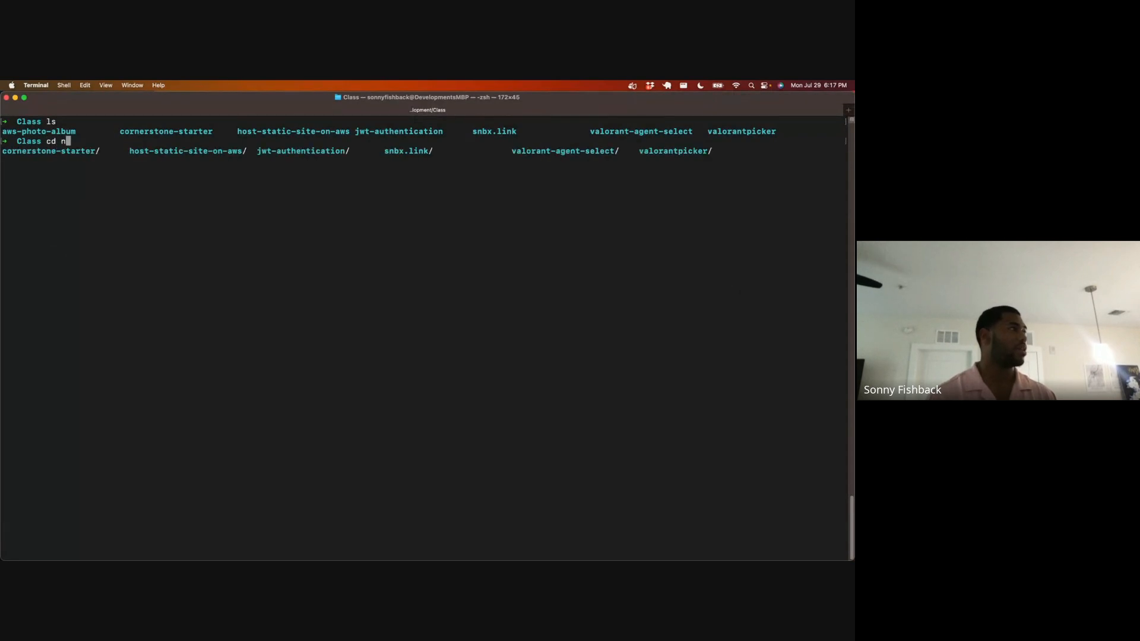
{"action": "key", "text": "BackSpace"}
{"action": "type", "text": "snbx.link/"}
{"action": "key", "text": "Tab"}
{"action": "key", "text": "Return"}
{"action": "type", "text": "clear"}
{"action": "key", "text": "Return"}
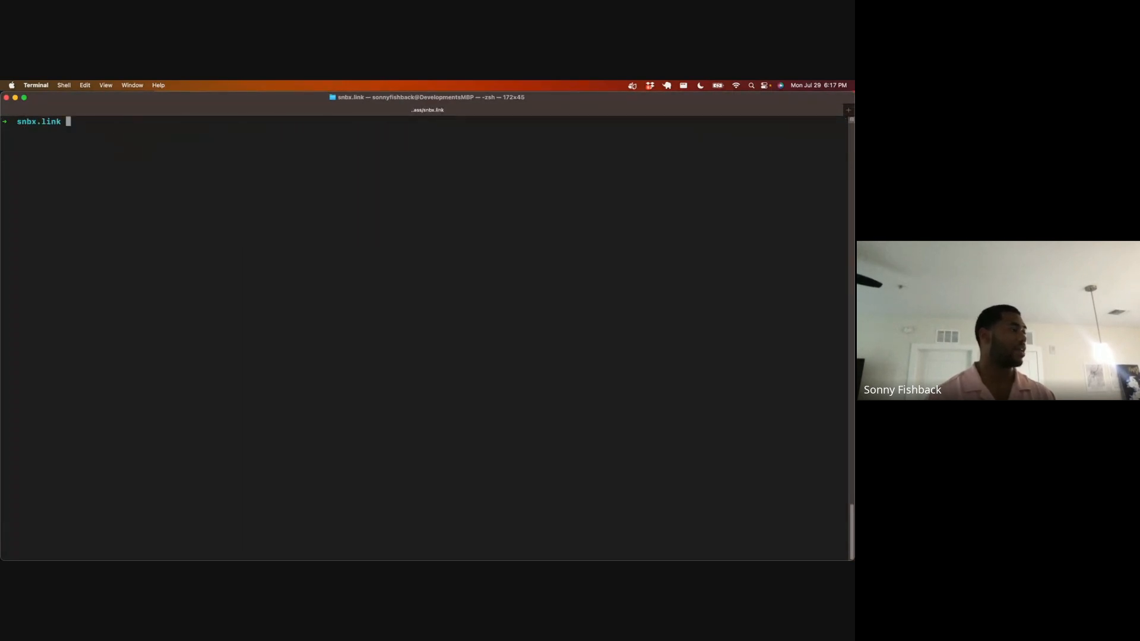
Step: Open the snbx.link folder in Visual Studio Code with the command "code ." and close the Terminal window
{"action": "type", "text": "code ."}
{"action": "key", "text": "Return"}
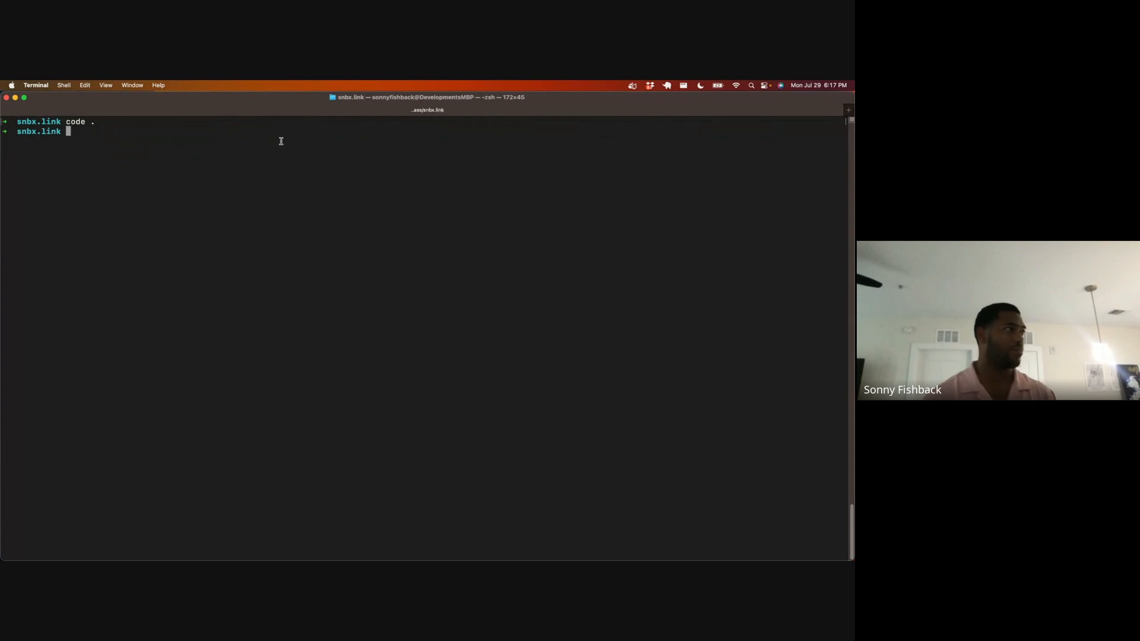
{"action": "left_click", "coordinate": [114, 140]}
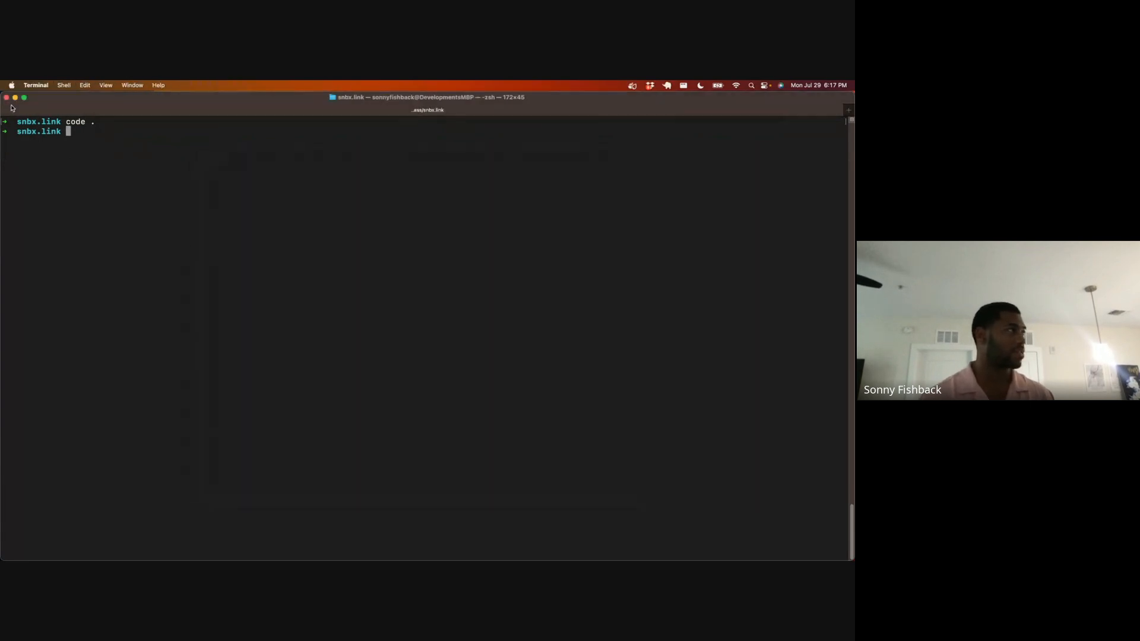
{"action": "left_click", "coordinate": [6, 98]}
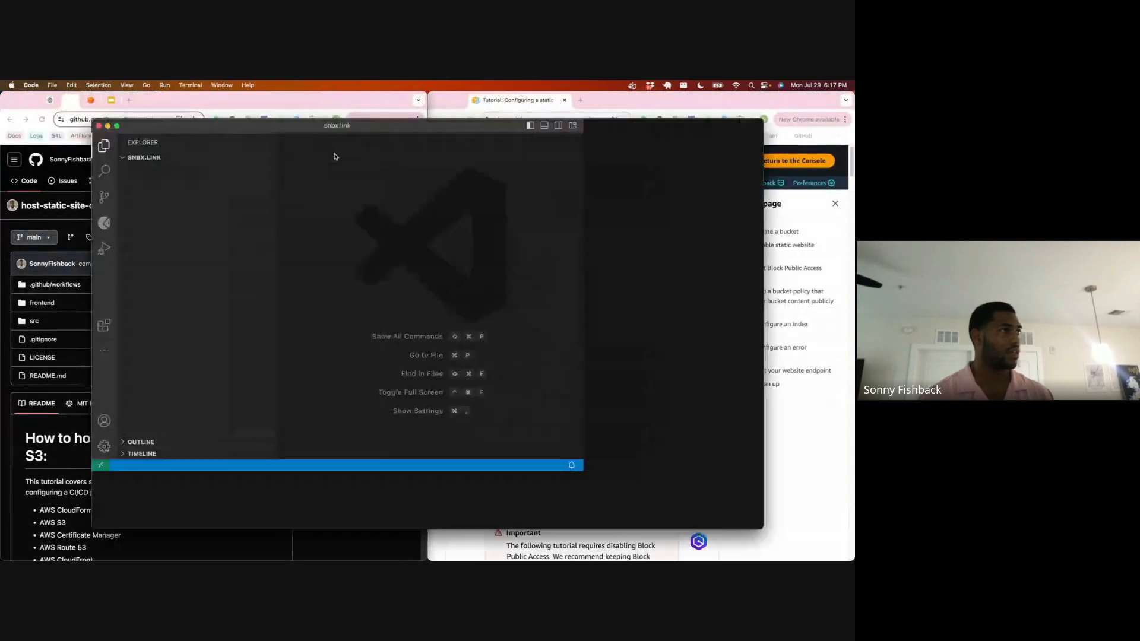
Step: Tile Visual Studio Code to half the screen with its integrated terminal open, and bring up the GitHub browser window beside it
{"action": "key", "text": "ctrl+alt+Left"}
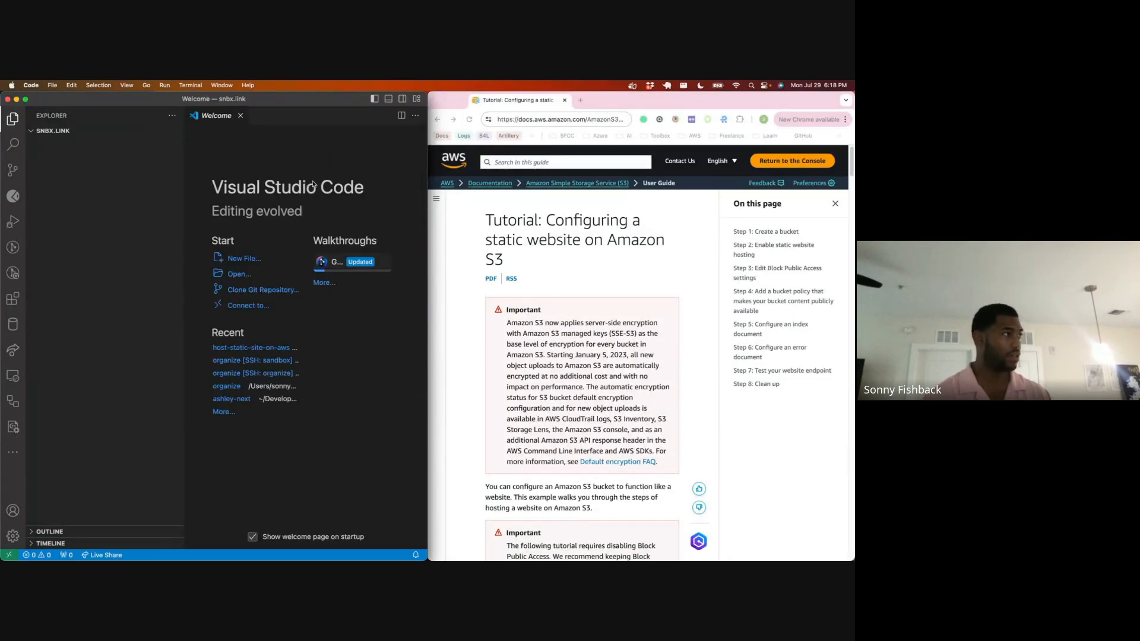
{"action": "key", "text": "ctrl+grave"}
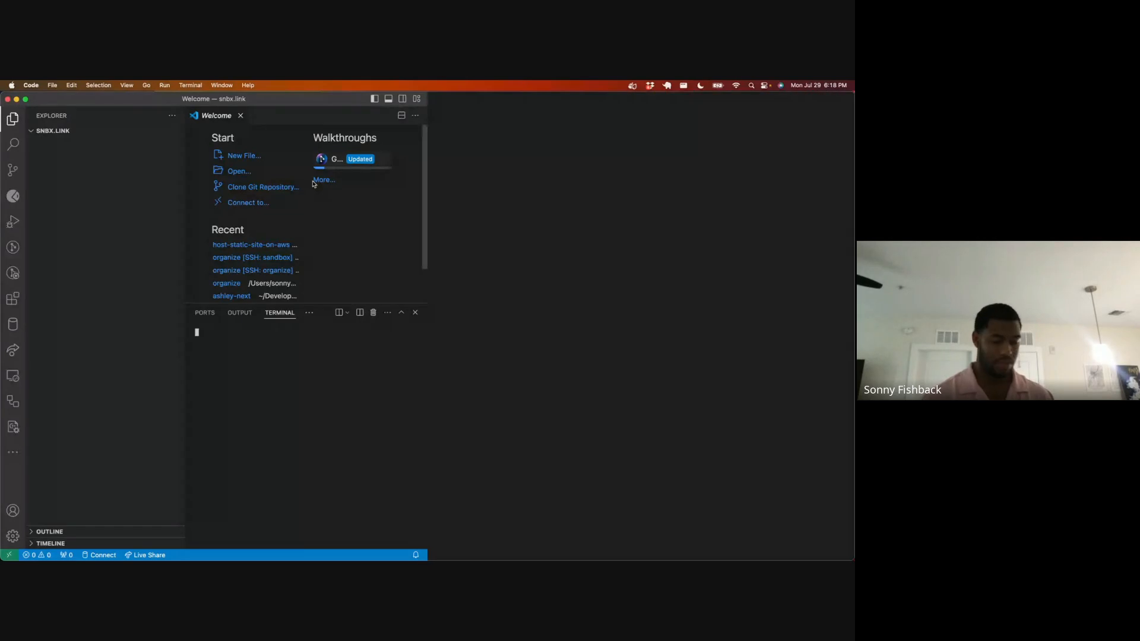
{"action": "key", "text": "super+Tab"}
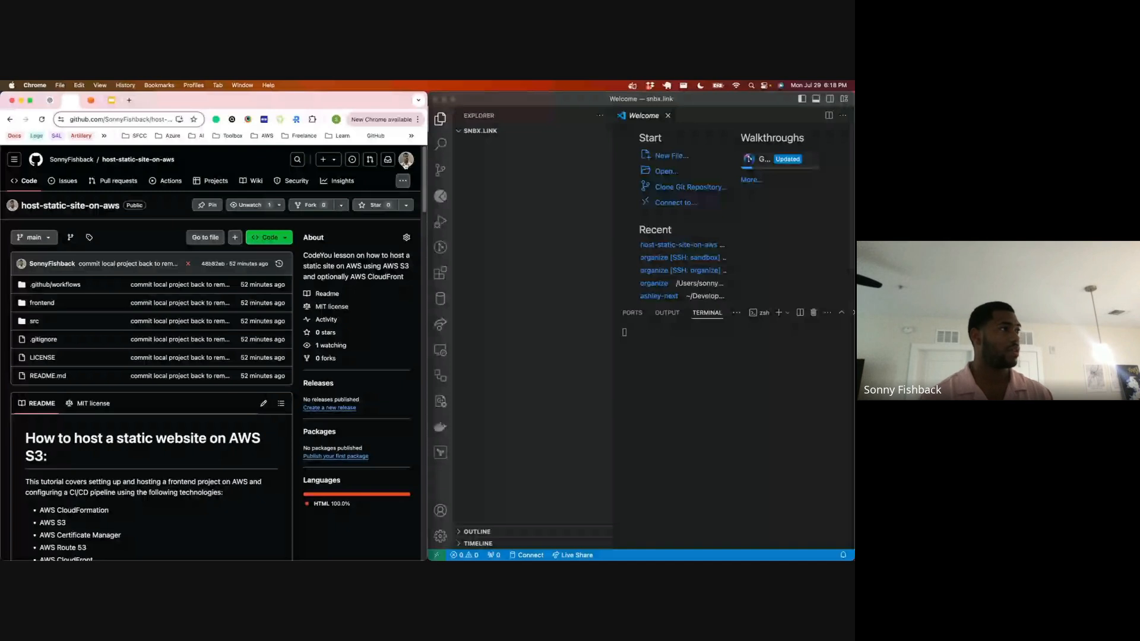
Step: Start a new GitHub repository from the account's repositories page and name it snbx.link
{"action": "left_click", "coordinate": [406, 161]}
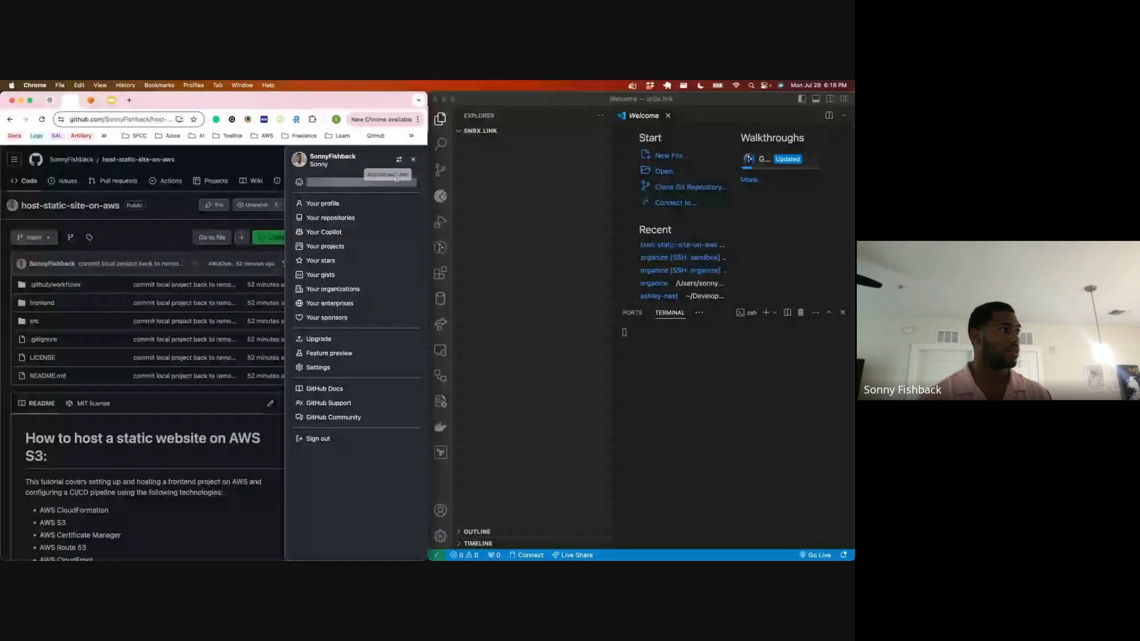
{"action": "left_click", "coordinate": [325, 223]}
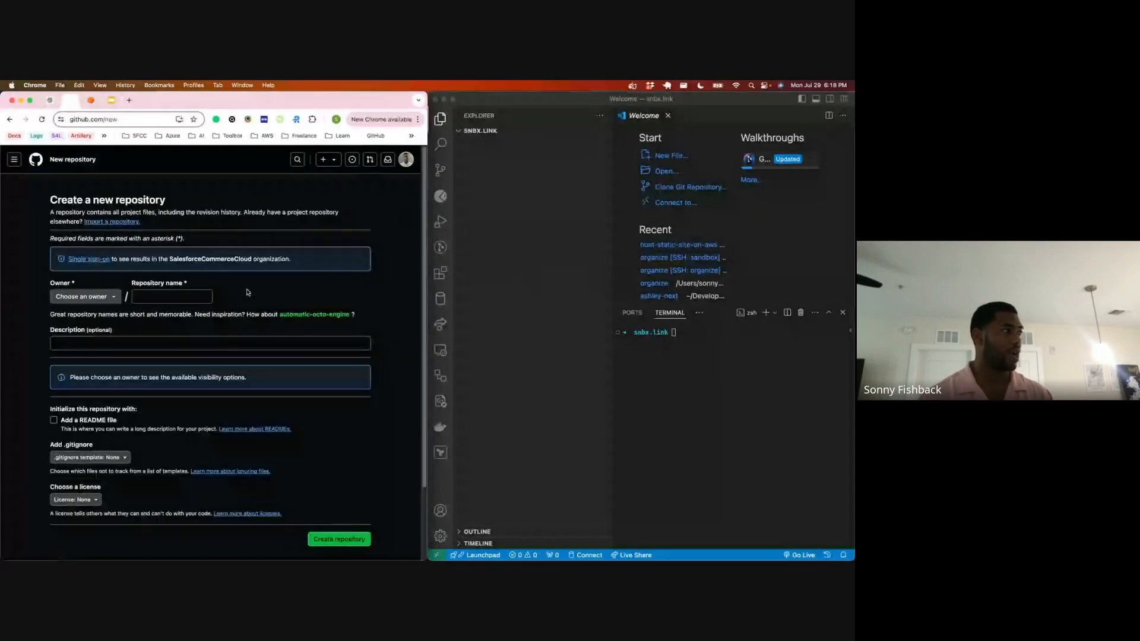
{"action": "left_click", "coordinate": [191, 297]}
{"action": "type", "text": "snbx.link"}
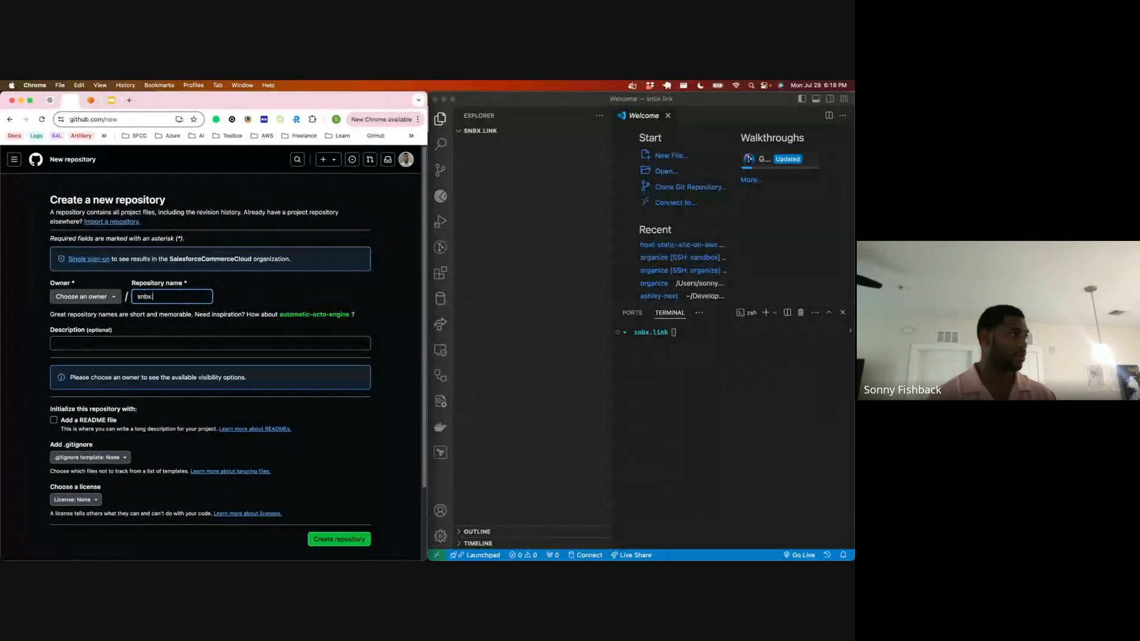
Step: Describe the repository as "Just a website!", choose the personal account as owner and create it as a public repository
{"action": "left_click", "coordinate": [170, 347]}
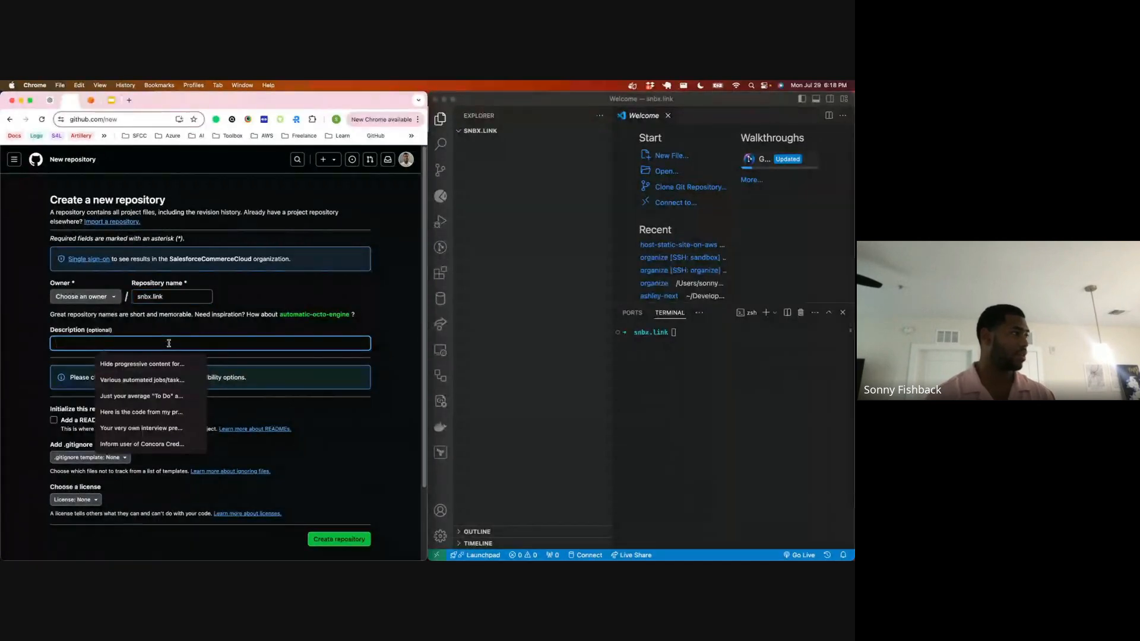
{"action": "type", "text": "Just a websit"}
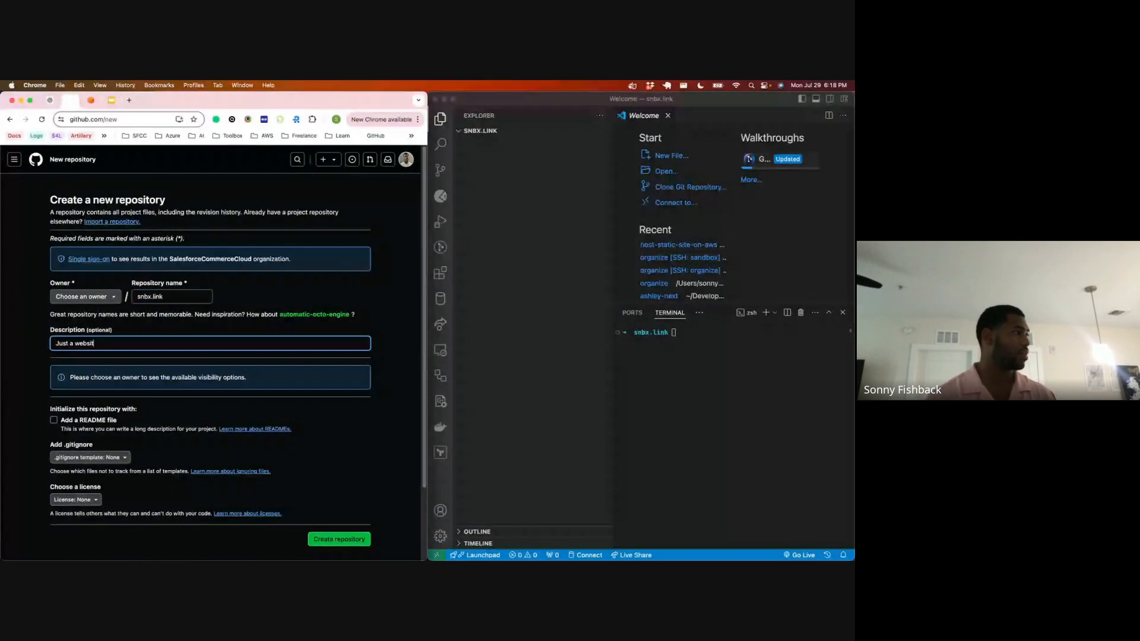
{"action": "type", "text": "e"}
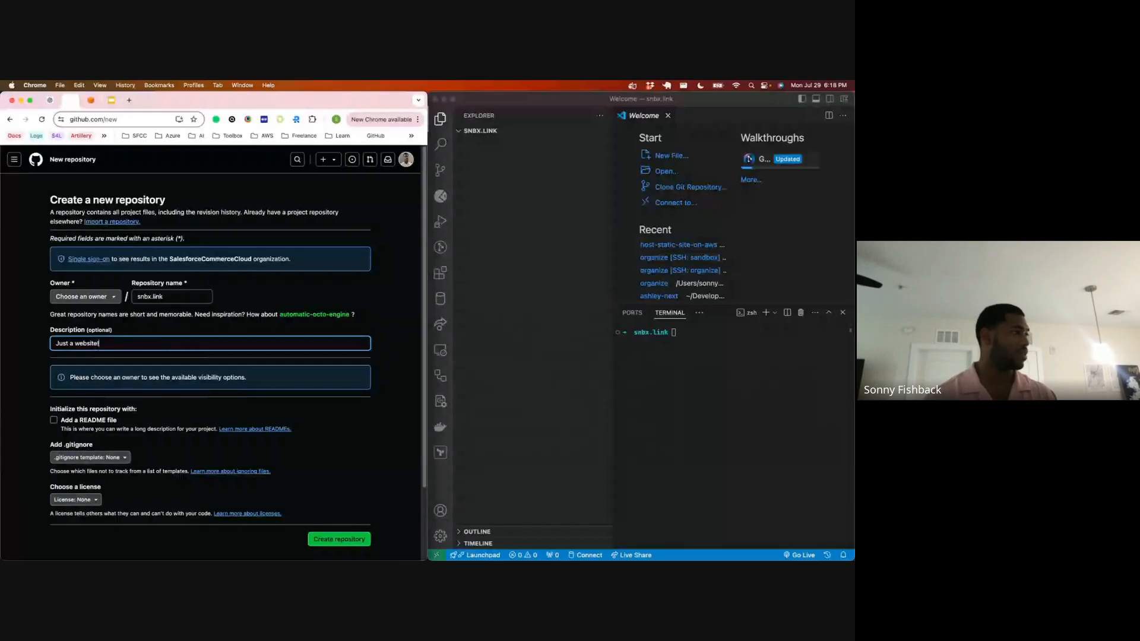
{"action": "scroll", "coordinate": [349, 468], "scroll_direction": "down", "scroll_amount": 3}
{"action": "left_click", "coordinate": [349, 467]}
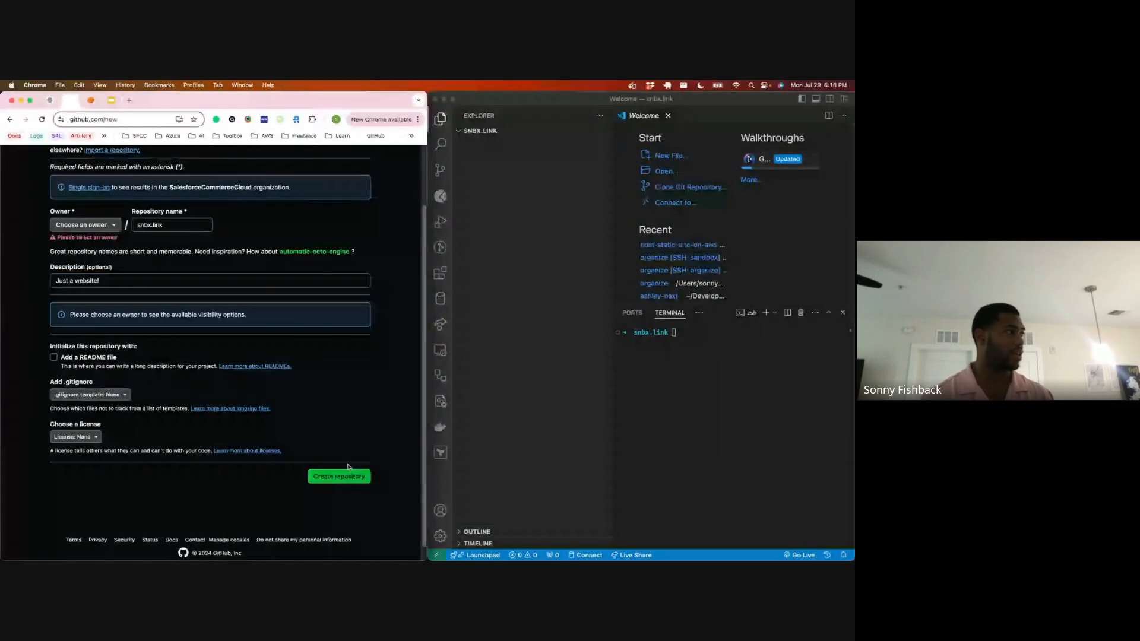
{"action": "left_click", "coordinate": [83, 225]}
{"action": "left_click", "coordinate": [89, 266]}
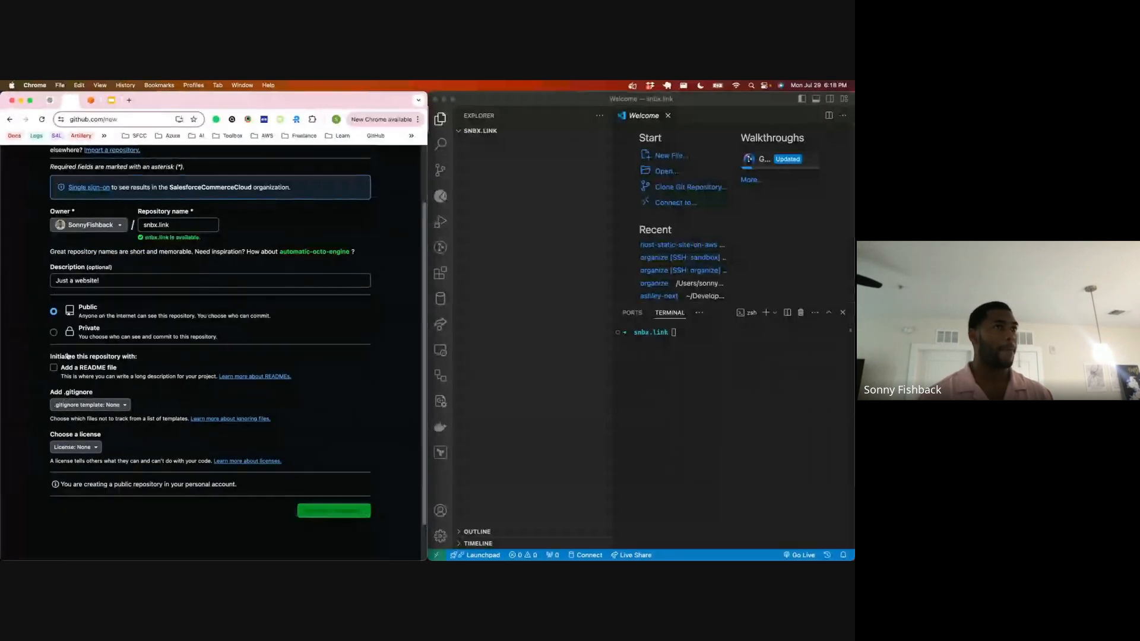
Step: Copy GitHub's commands for creating a new repository on the command line, run them in the snbx.link terminal and clear it
{"action": "scroll", "coordinate": [98, 355], "scroll_direction": "down", "scroll_amount": 2}
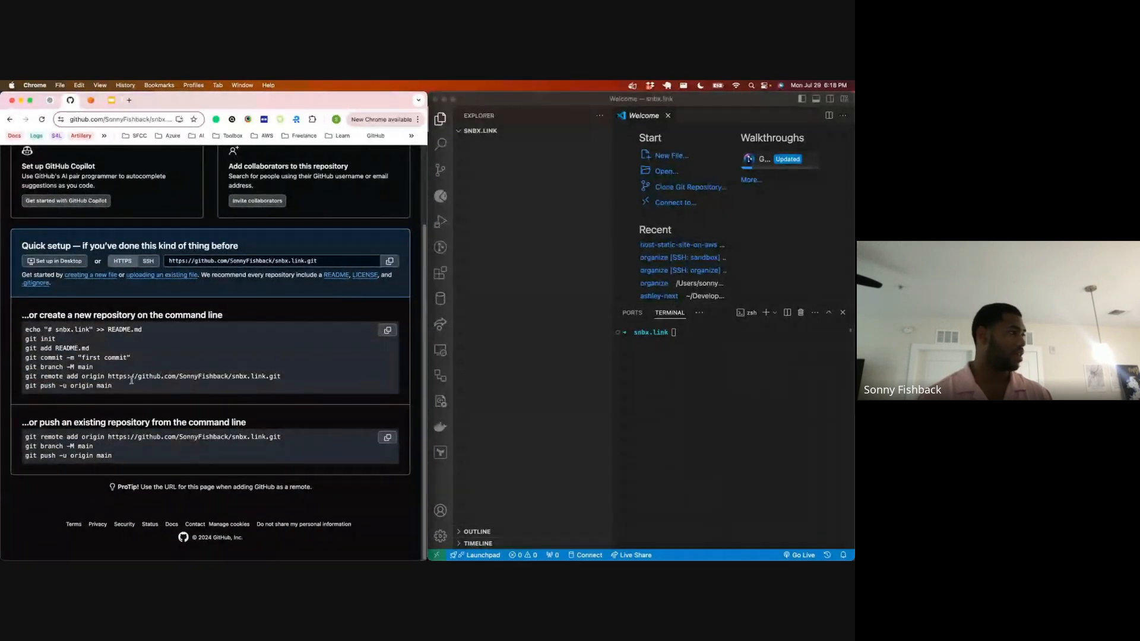
{"action": "left_click_drag", "start_coordinate": [126, 389], "coordinate": [26, 327]}
{"action": "key", "text": "super+c"}
{"action": "left_click", "coordinate": [710, 436]}
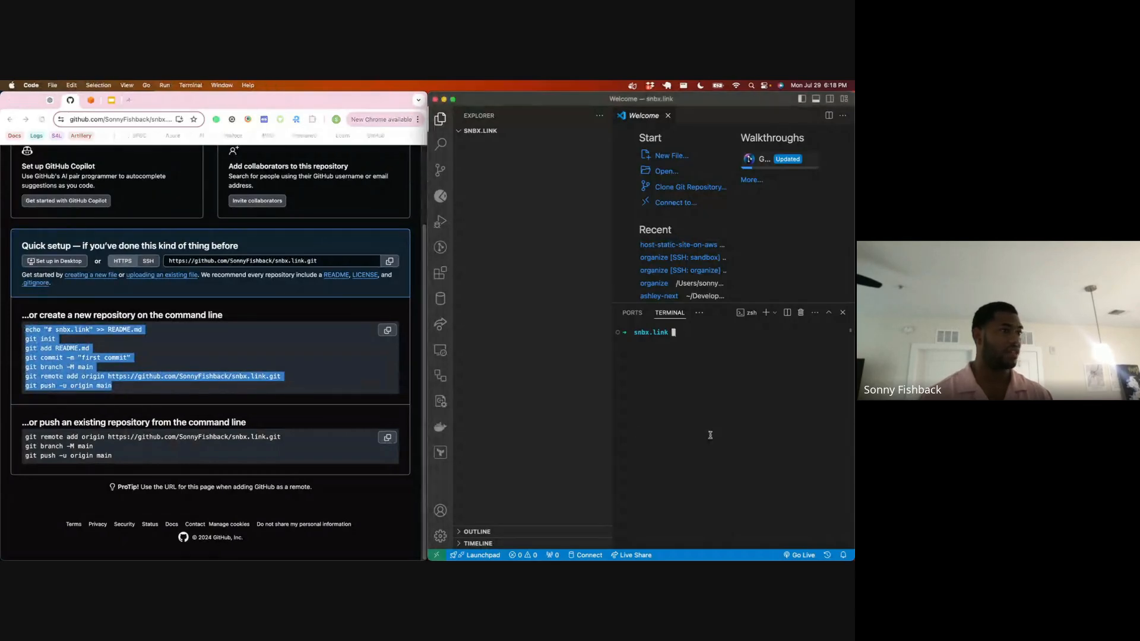
{"action": "key", "text": "super+b"}
{"action": "key", "text": "super+n"}
{"action": "left_click", "coordinate": [709, 435]}
{"action": "key", "text": "super+v"}
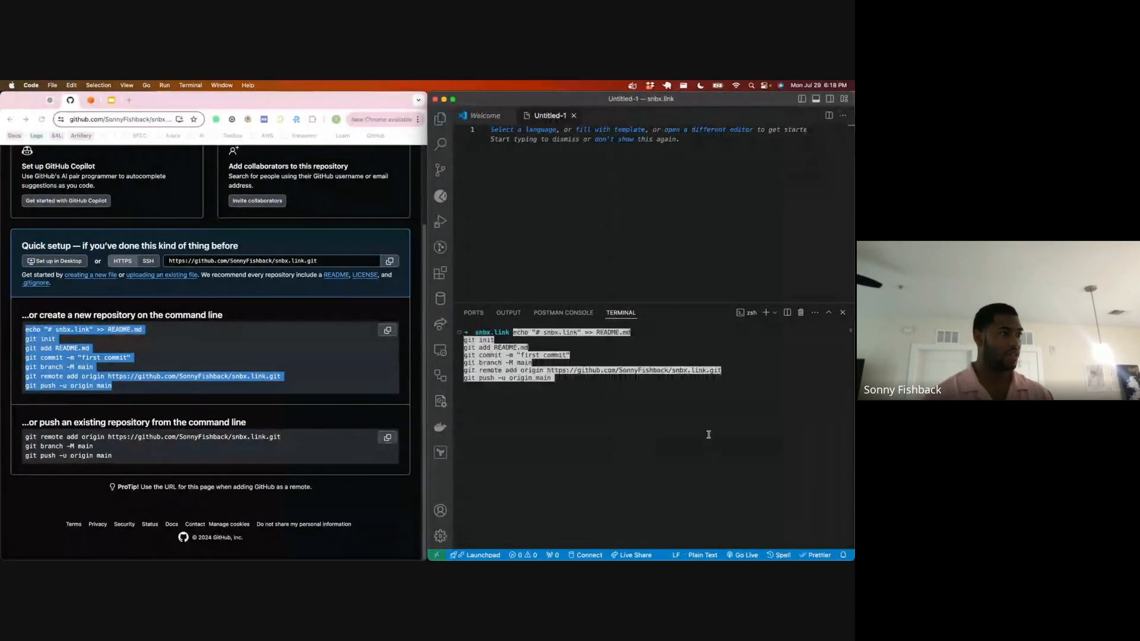
{"action": "key", "text": "Return"}
{"action": "type", "text": "clear"}
{"action": "key", "text": "Return"}
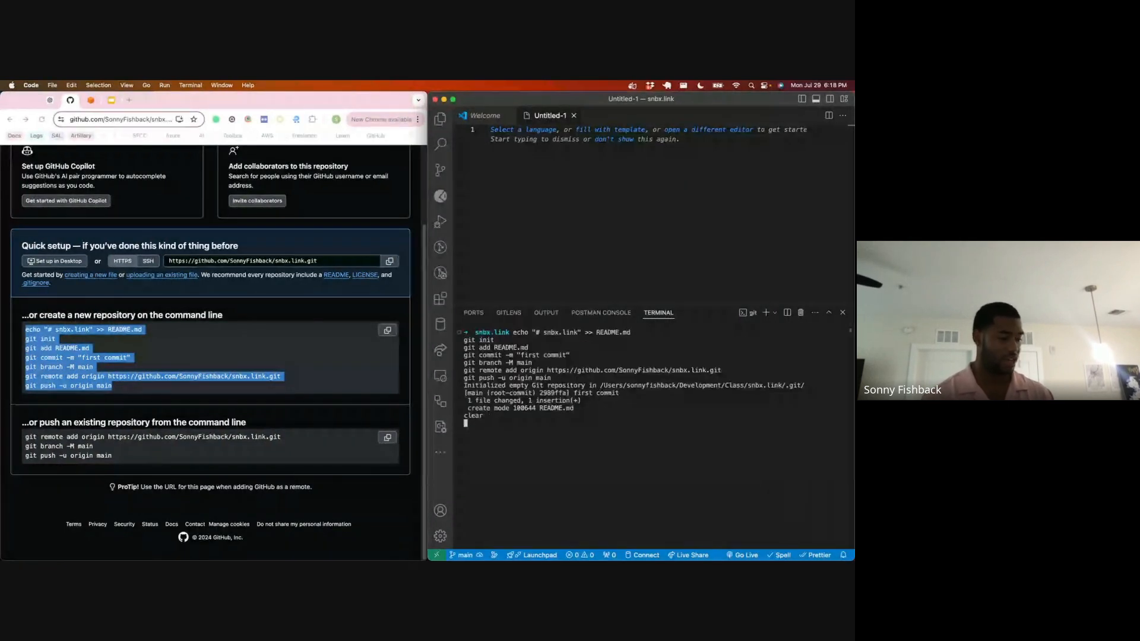
Step: Check the pushed README.md on the GitHub repository page and close the untitled file in Visual Studio Code
{"action": "left_click", "coordinate": [323, 313]}
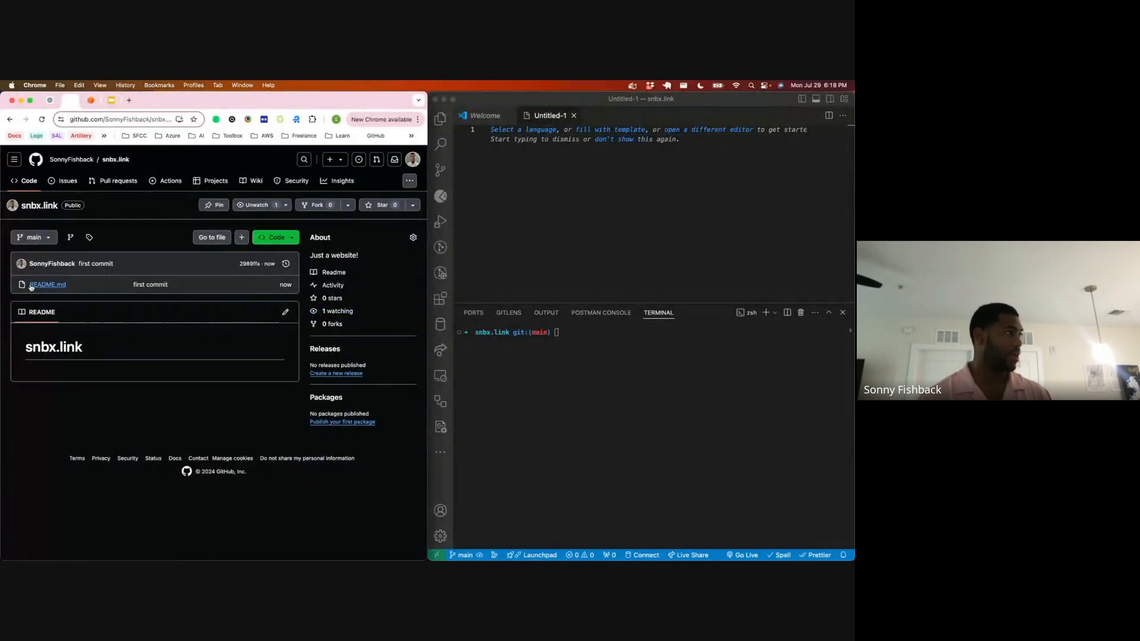
{"action": "left_click", "coordinate": [534, 219]}
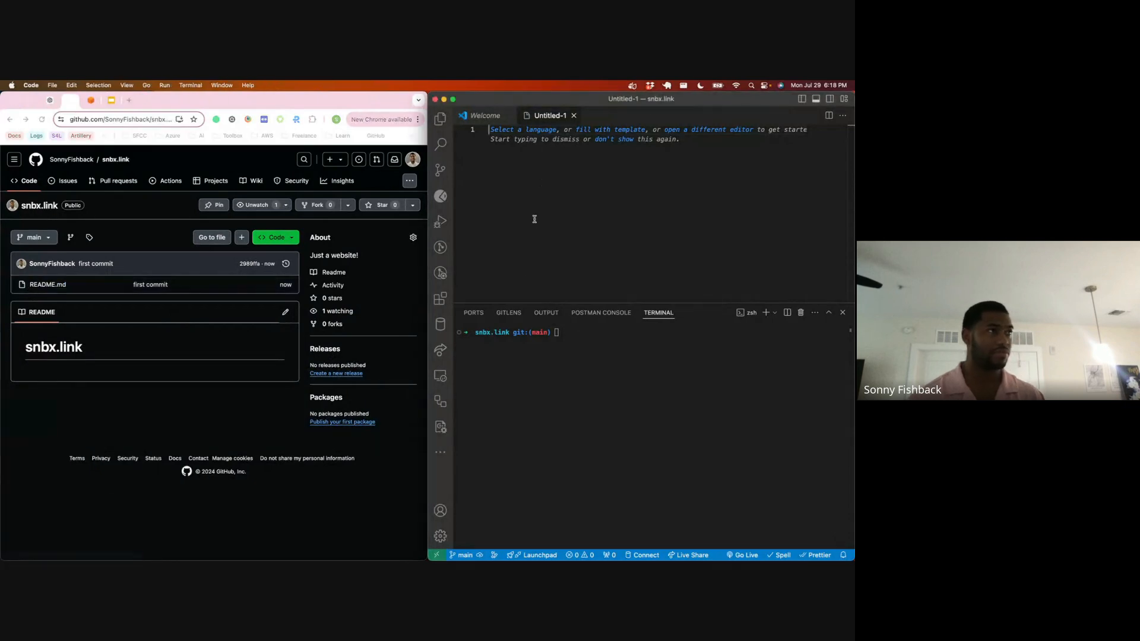
{"action": "left_click", "coordinate": [574, 117]}
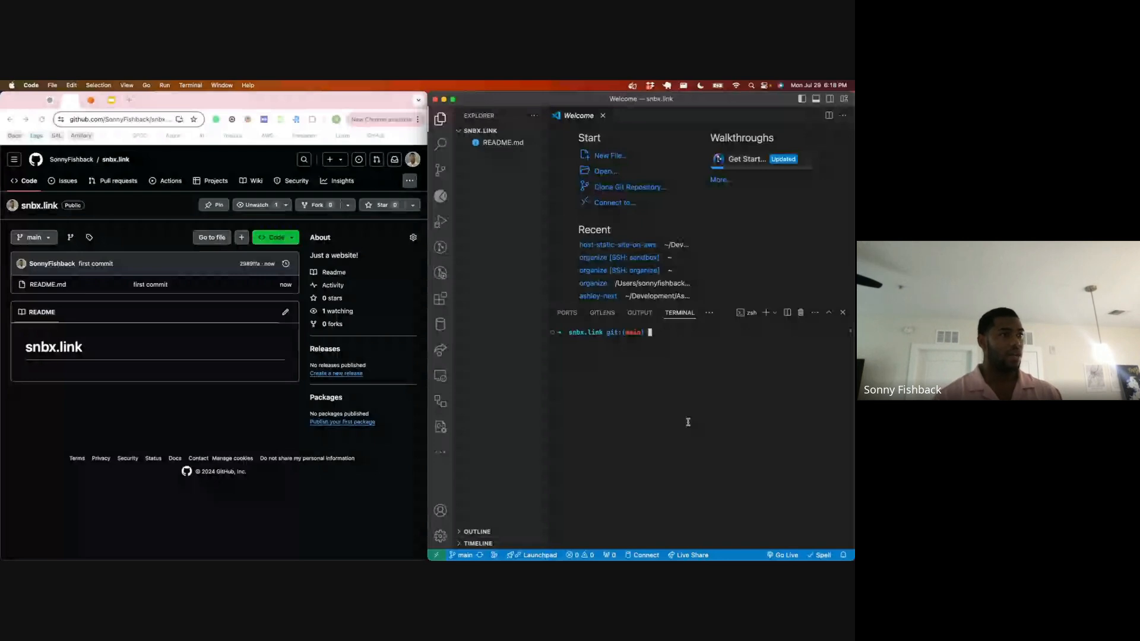
Step: Create a directory named frontend inside snbx.link from the terminal and clear the terminal
{"action": "type", "text": "mkdir frontend"}
{"action": "key", "text": "Return"}
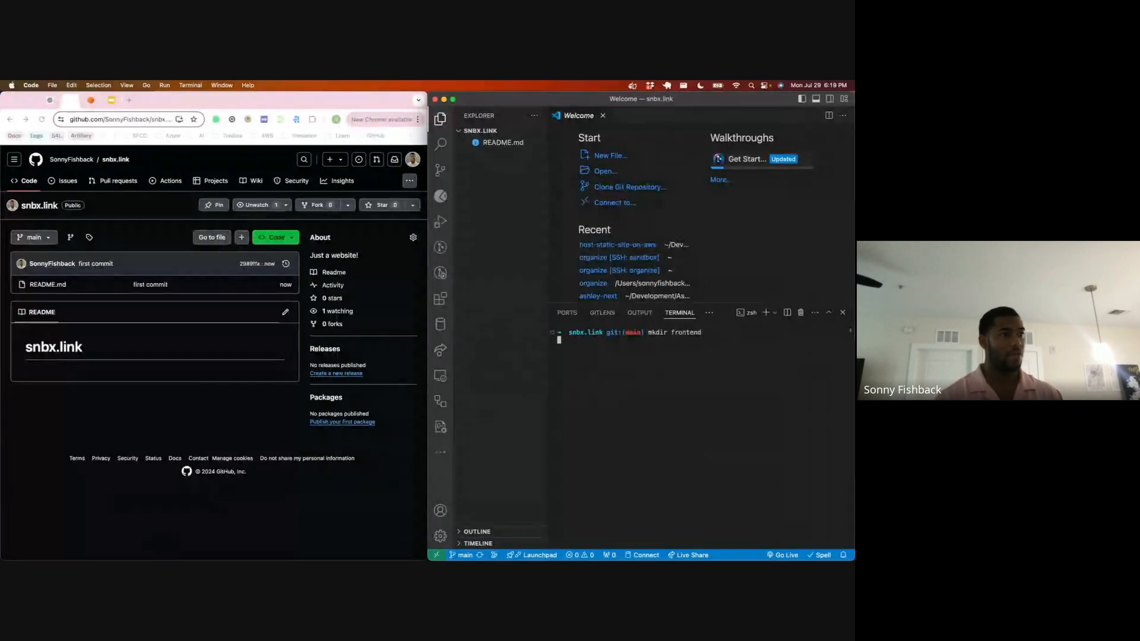
{"action": "type", "text": "clear"}
{"action": "key", "text": "Return"}
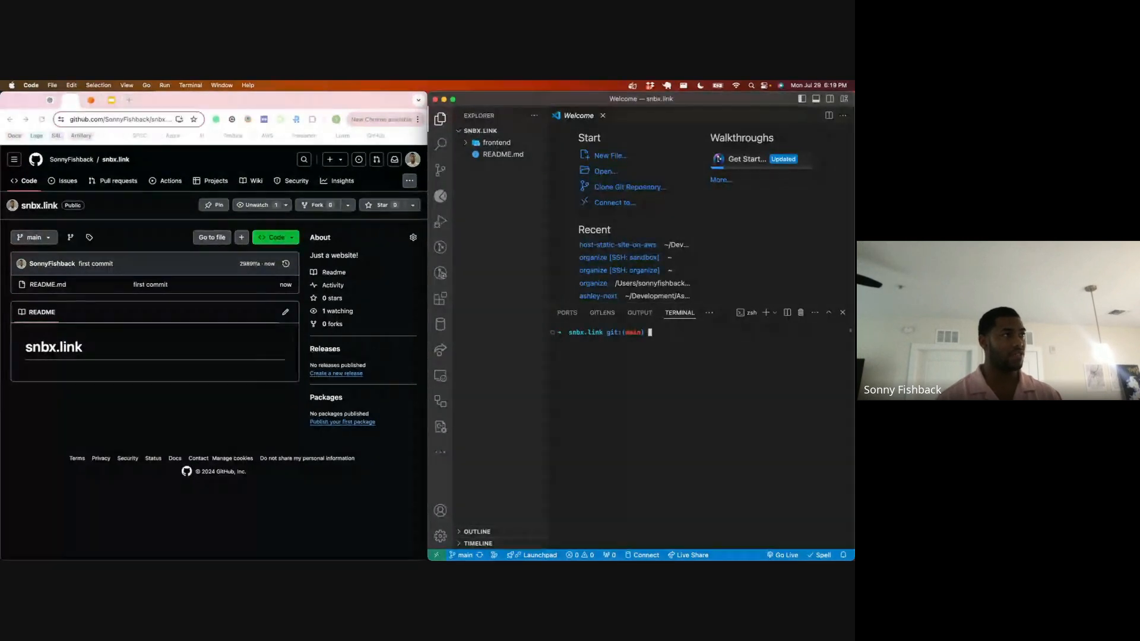
Step: Change into the frontend directory and create an empty index.html file with the touch command
{"action": "type", "text": "cd fr"}
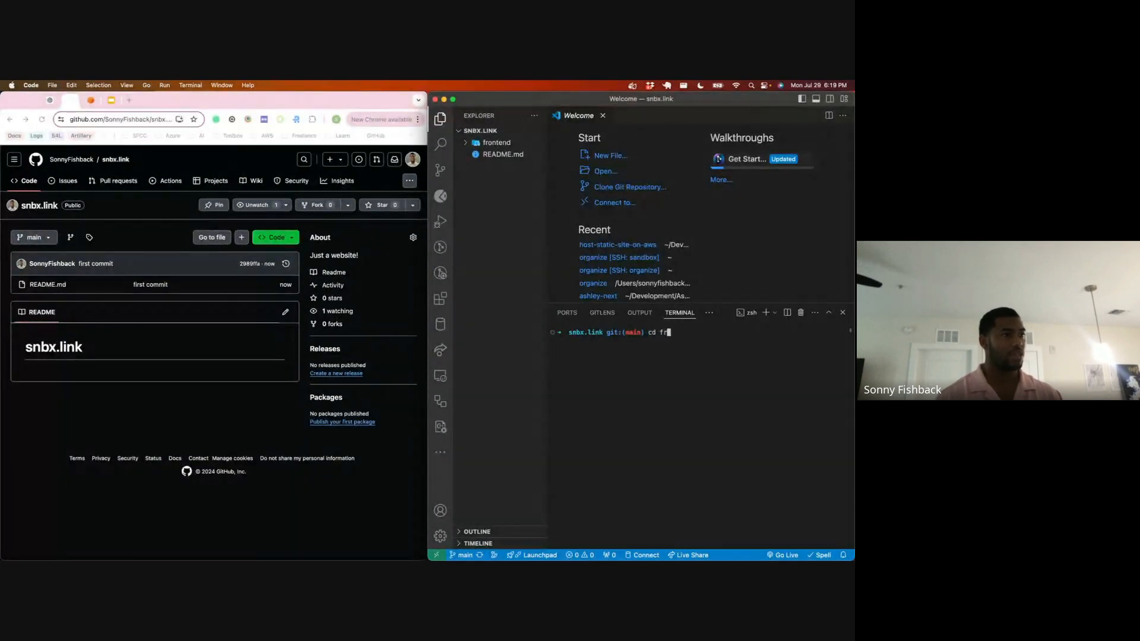
{"action": "key", "text": "Tab"}
{"action": "key", "text": "Return"}
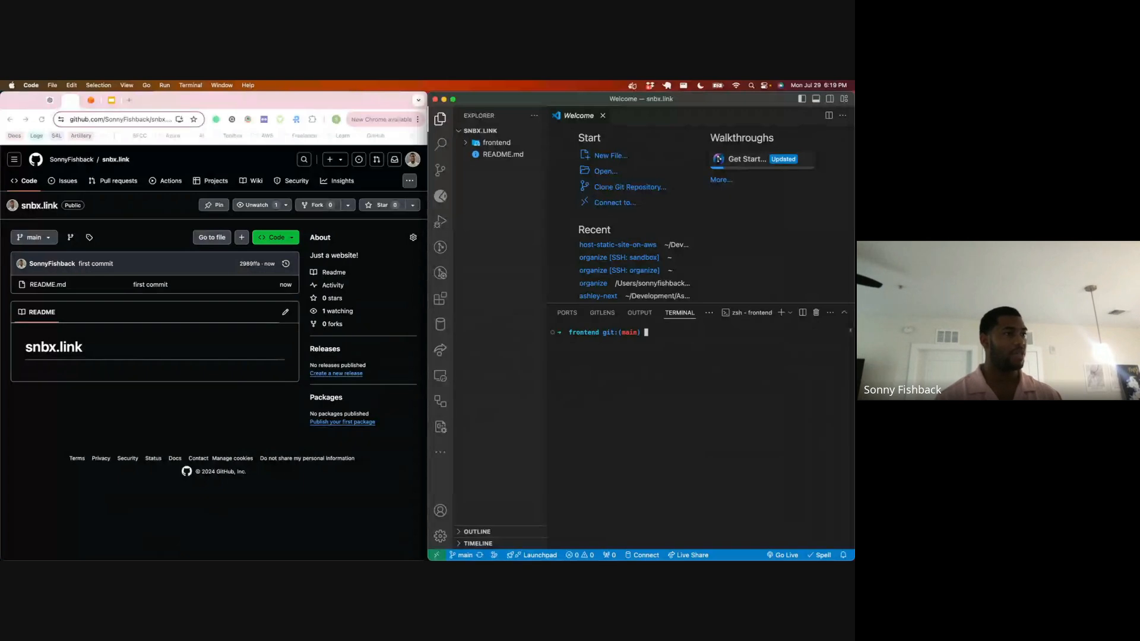
{"action": "type", "text": "touch "}
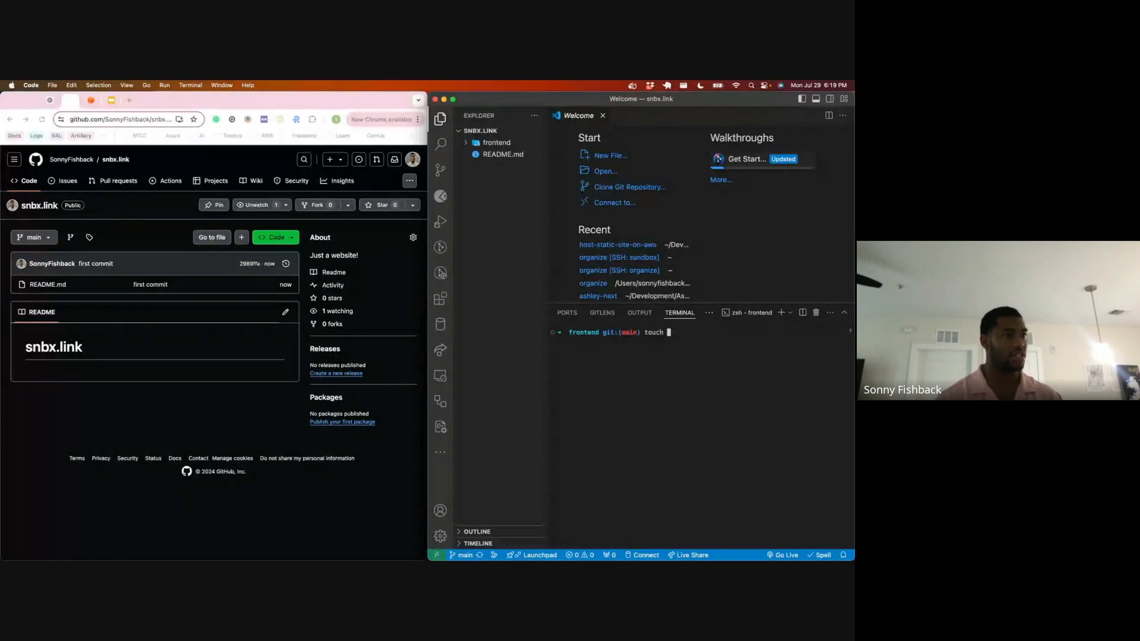
{"action": "type", "text": "index.html"}
{"action": "key", "text": "Return"}
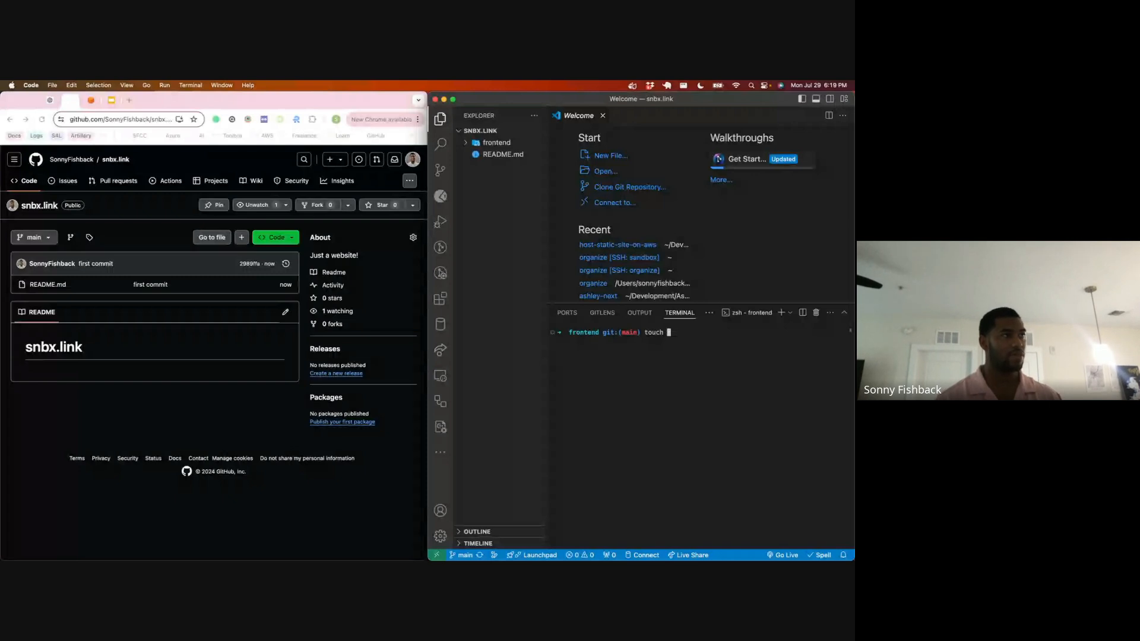
Step: Open index.html in the editor, hide the file explorer and insert the Emmet HTML boilerplate with its default values
{"action": "key", "text": "super+p"}
{"action": "type", "text": "inde"}
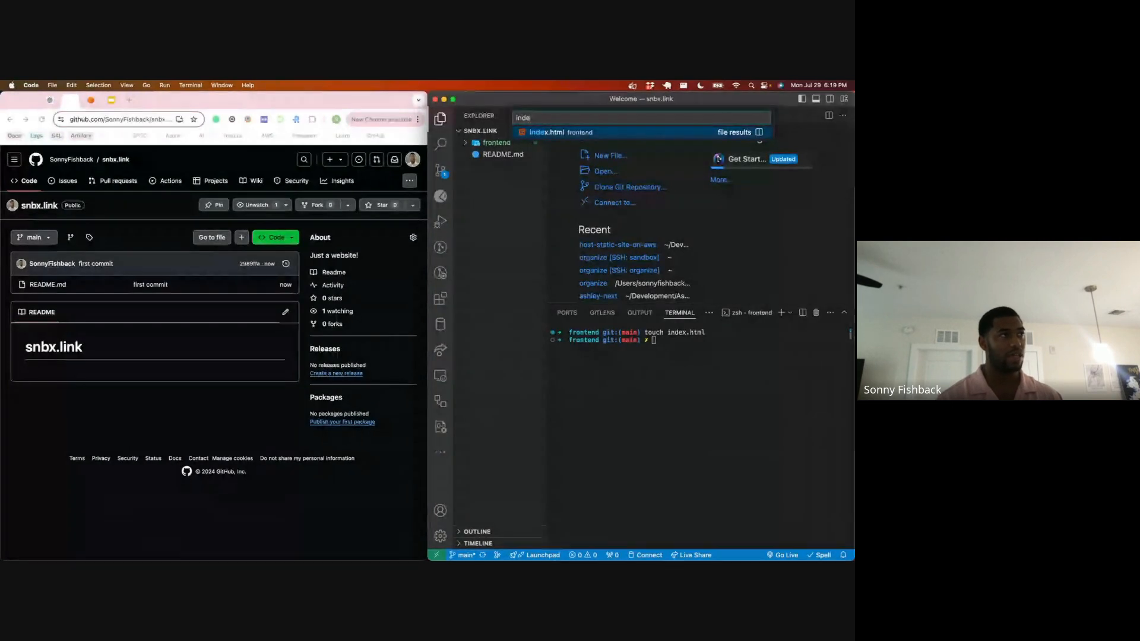
{"action": "key", "text": "Return"}
{"action": "key", "text": "super+b"}
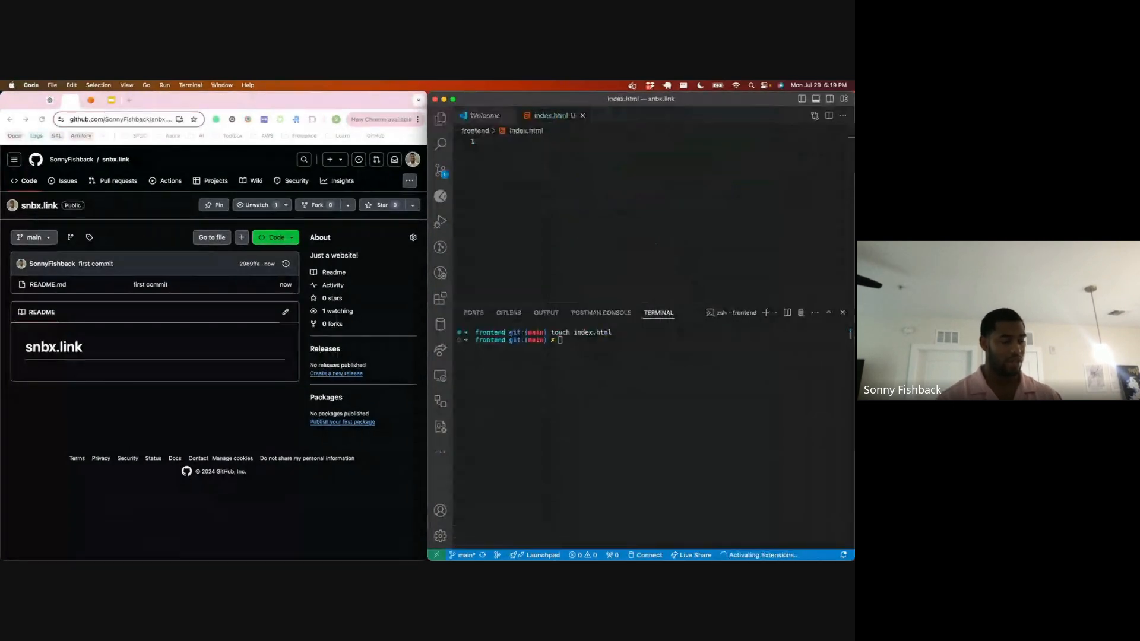
{"action": "type", "text": "!"}
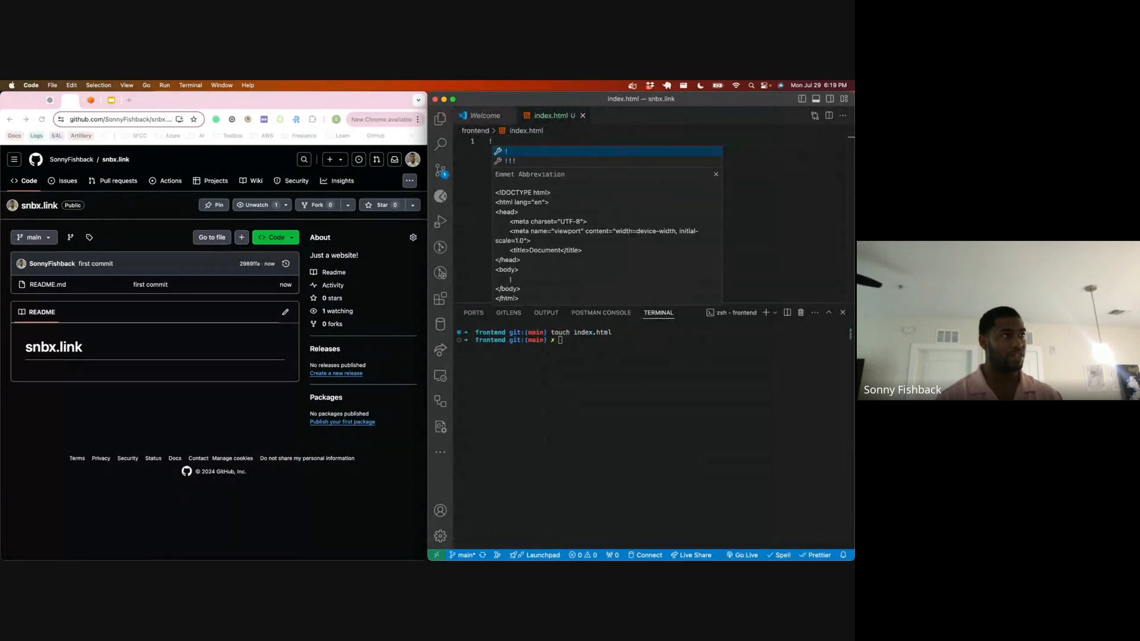
{"action": "key", "text": "Return"}
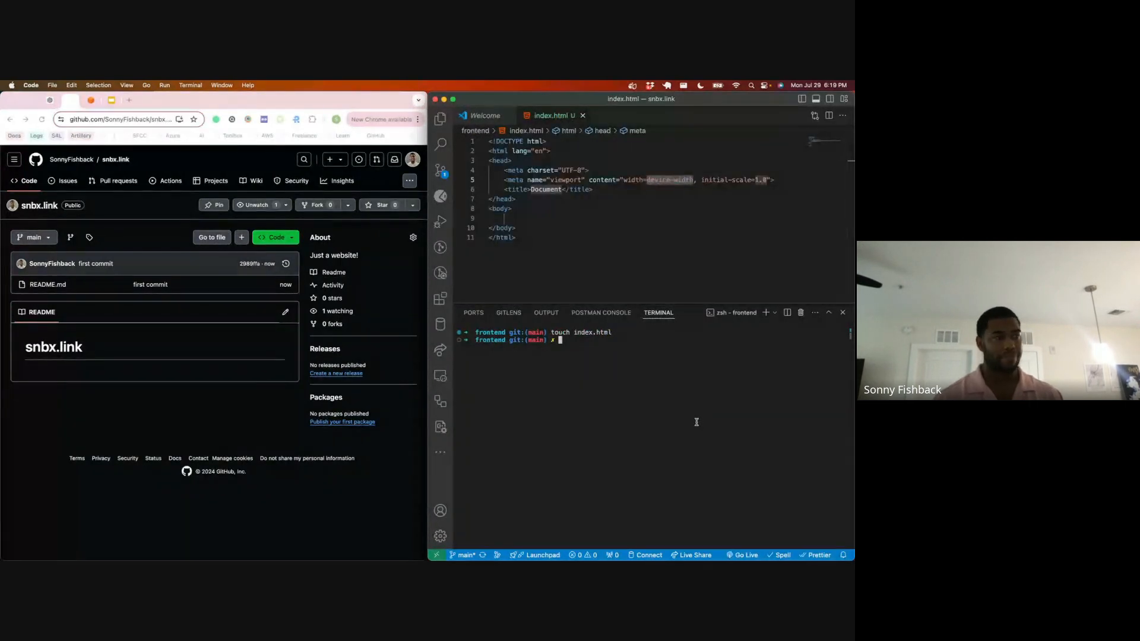
{"action": "key", "text": "Tab"}
{"action": "key", "text": "Tab"}
{"action": "key", "text": "Tab"}
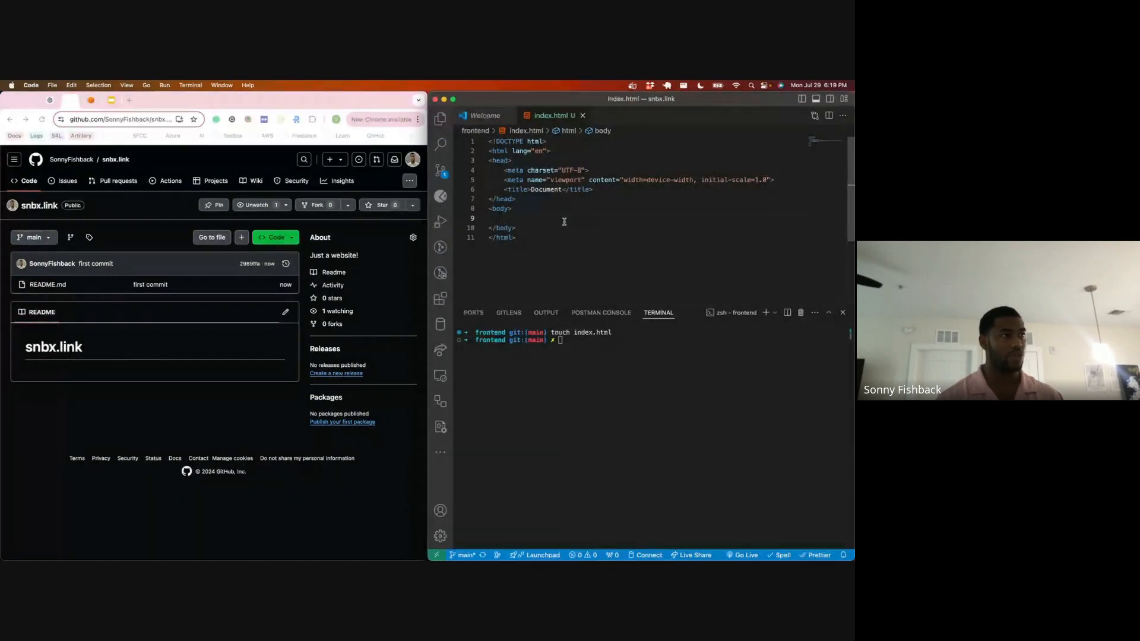
{"action": "type", "text": "div"}
{"action": "key", "text": "BackSpace"}
{"action": "key", "text": "BackSpace"}
{"action": "key", "text": "BackSpace"}
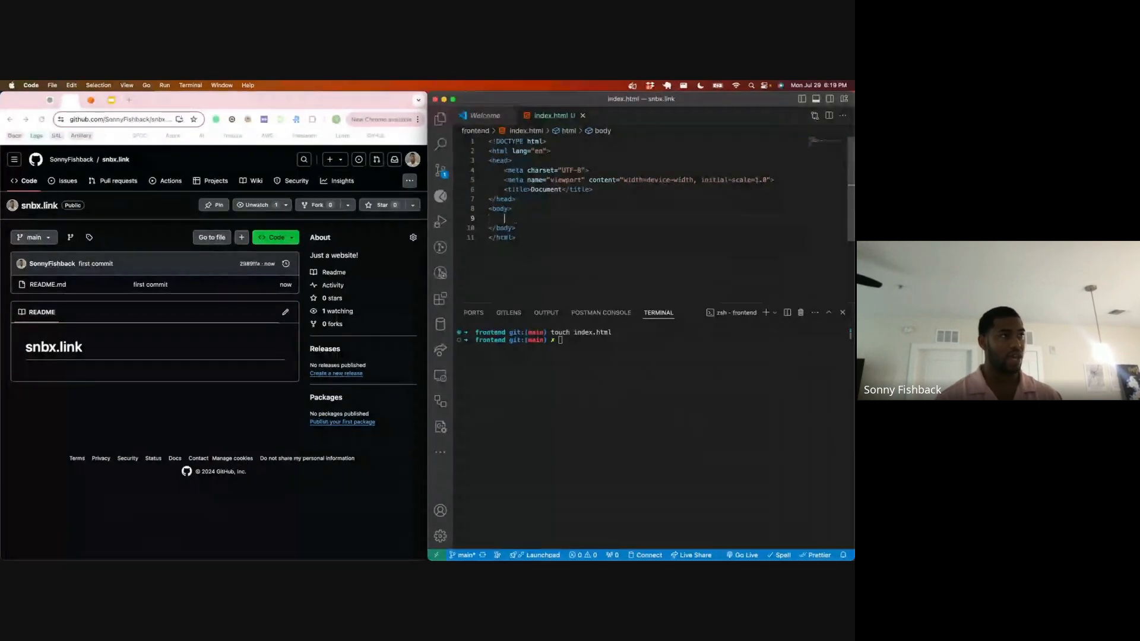
Step: Add an h1 heading to the body of index.html reading "I want to watch deadpool and wolvorine so bad!"
{"action": "type", "text": "h1"}
{"action": "key", "text": "Tab"}
{"action": "type", "text": "I want to wa"}
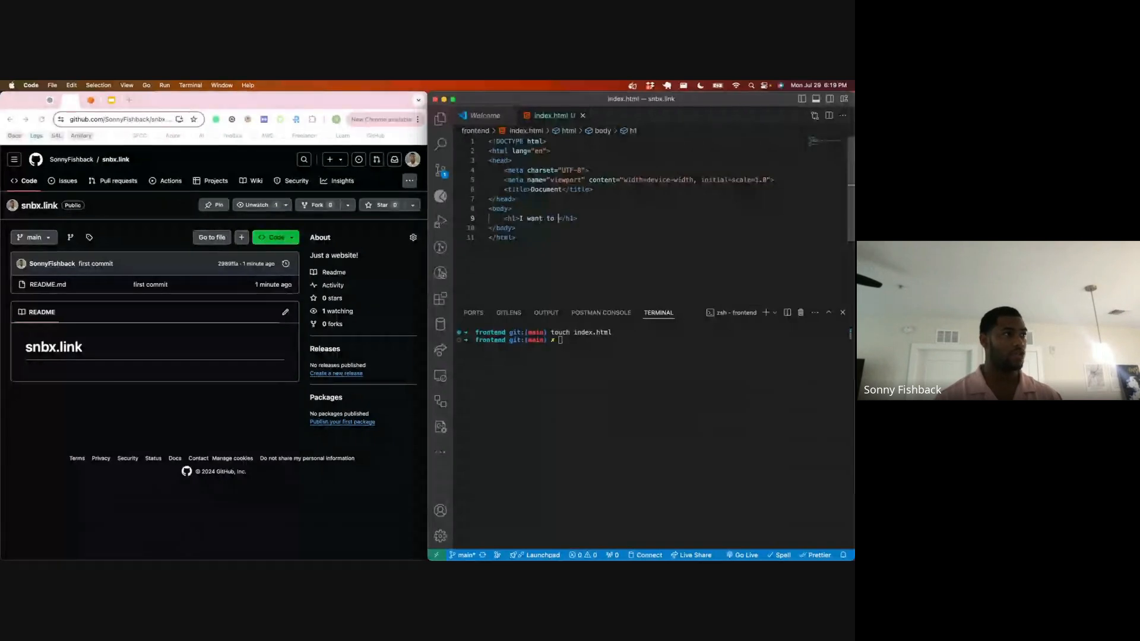
{"action": "type", "text": "tch deadbo"}
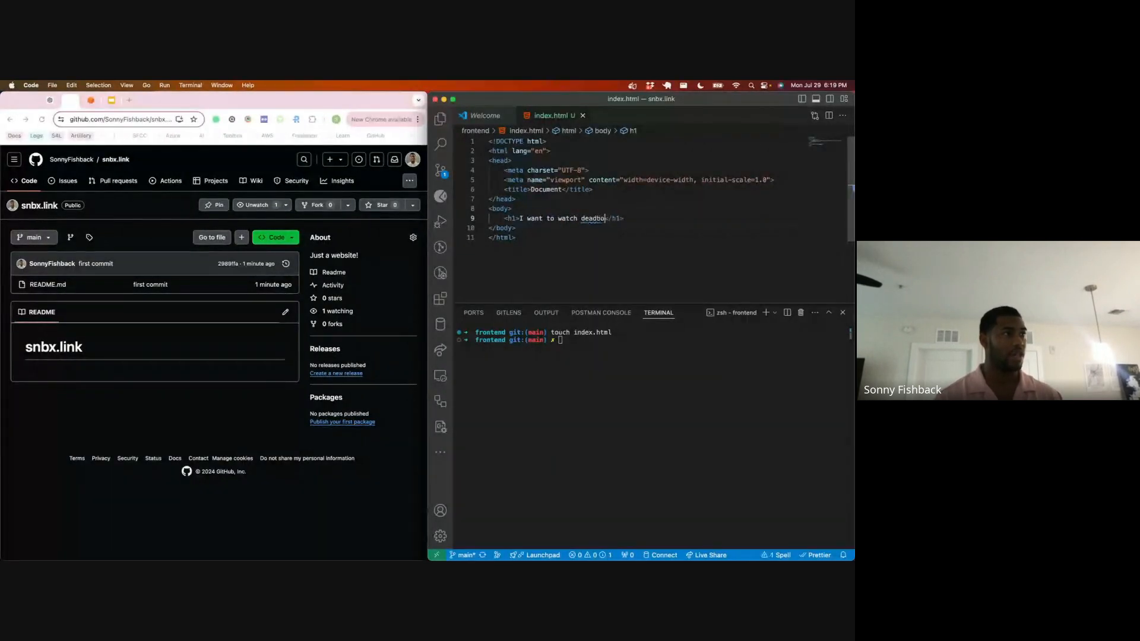
{"action": "key", "text": "BackSpace"}
{"action": "key", "text": "BackSpace"}
{"action": "type", "text": "pool"}
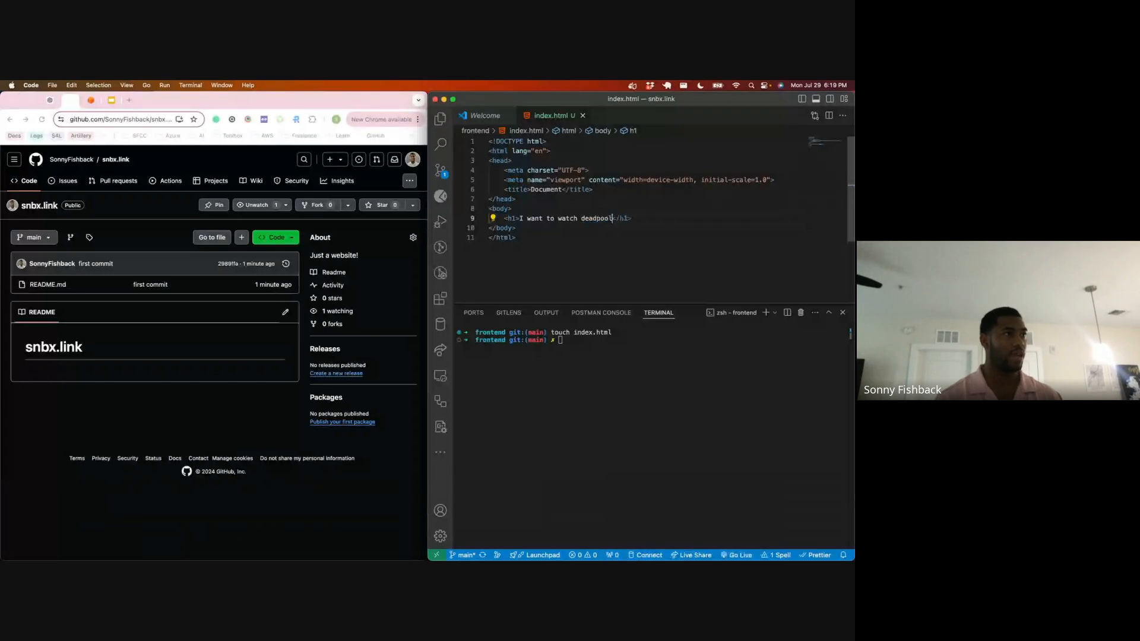
{"action": "type", "text": " and wolvo"}
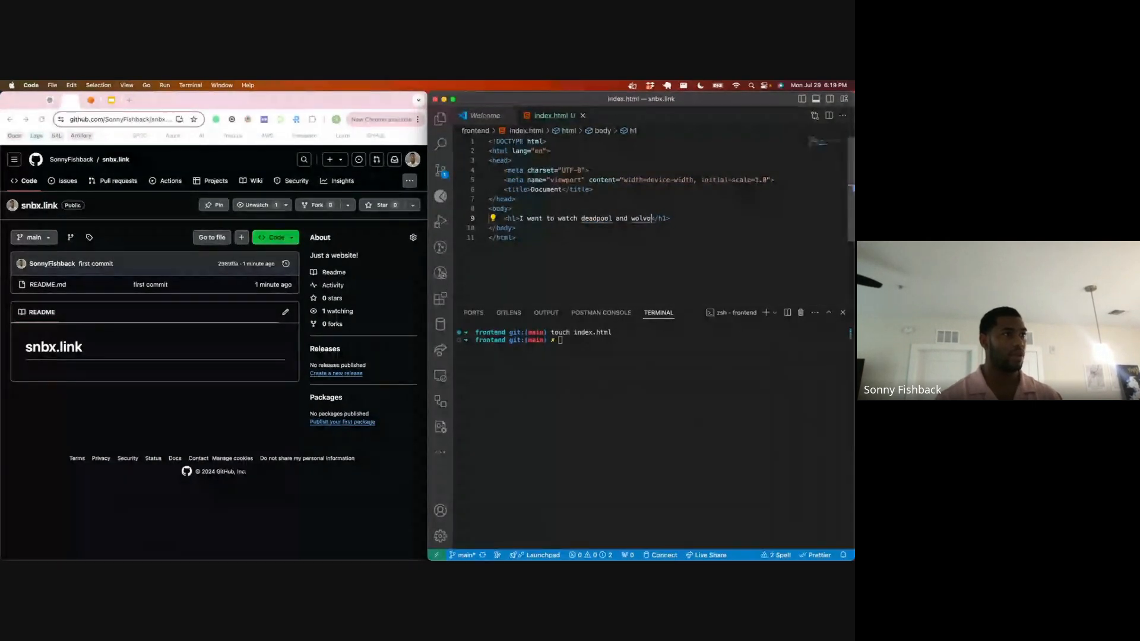
{"action": "key", "text": "BackSpace"}
{"action": "key", "text": "BackSpace"}
{"action": "type", "text": "vorine so bad!"}
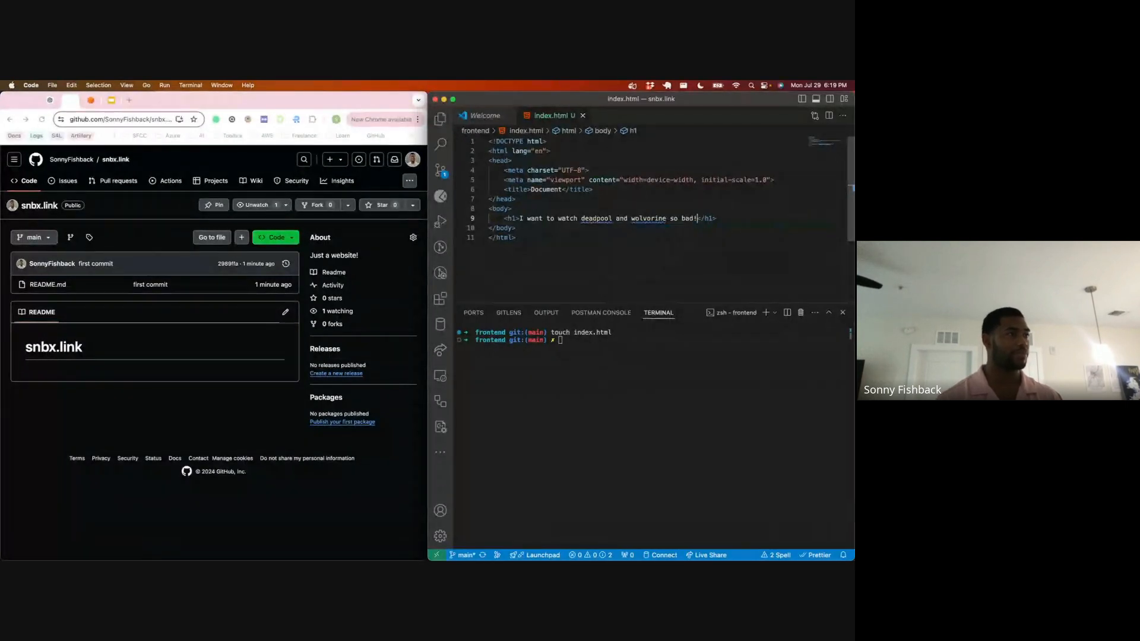
{"action": "key", "text": "Down"}
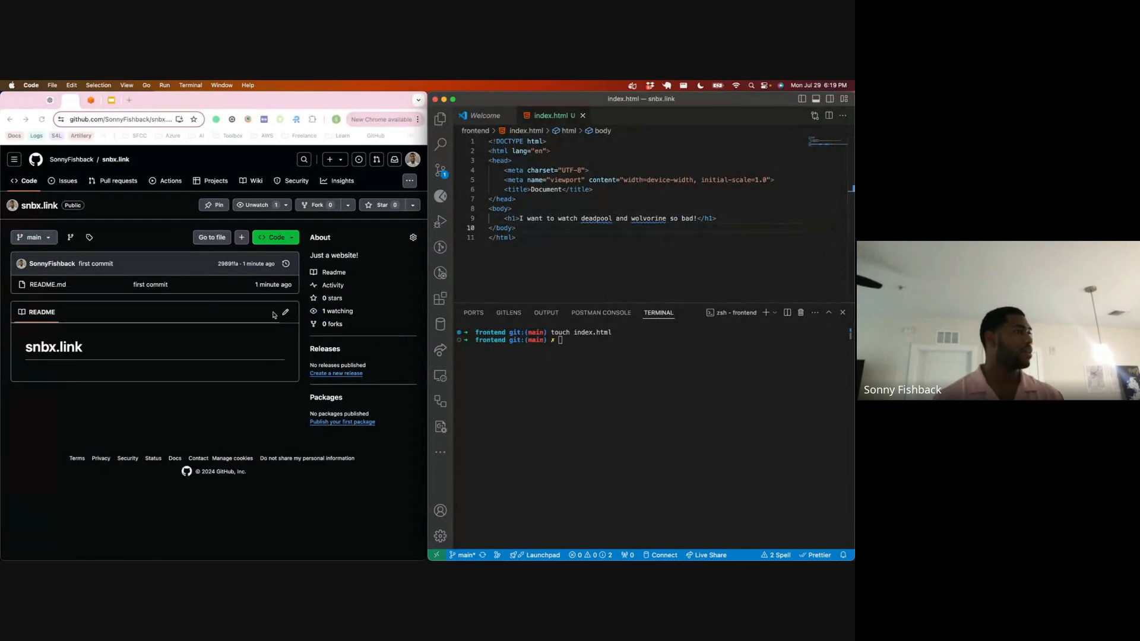
Step: Try to clear the integrated terminal
{"action": "left_click", "coordinate": [643, 423]}
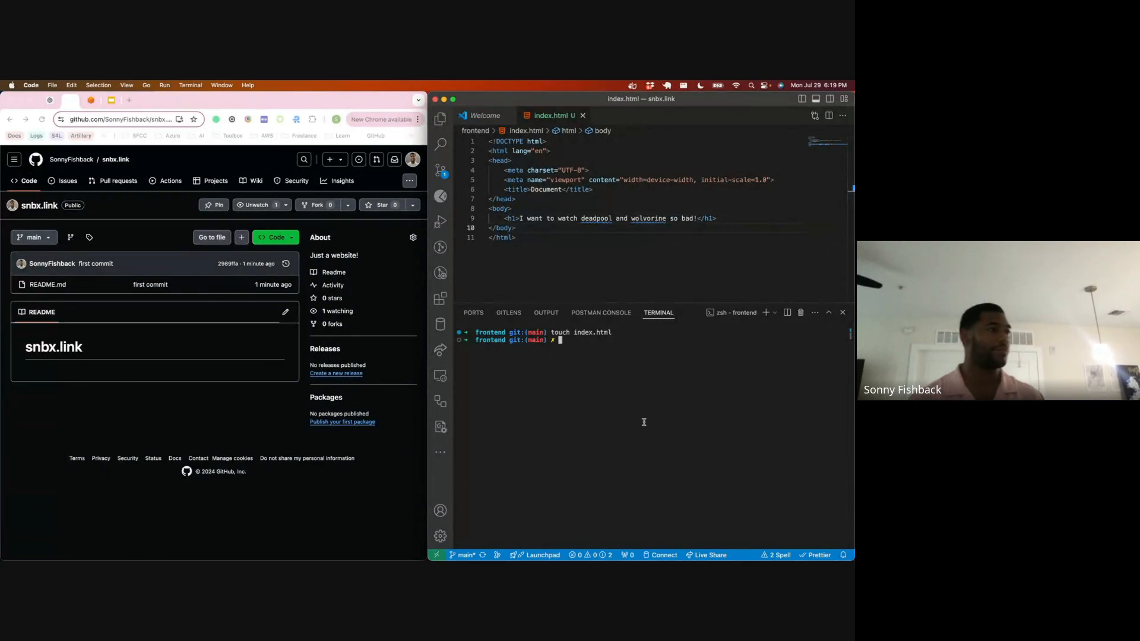
{"action": "type", "text": "cljeawr"}
{"action": "key", "text": "Return"}
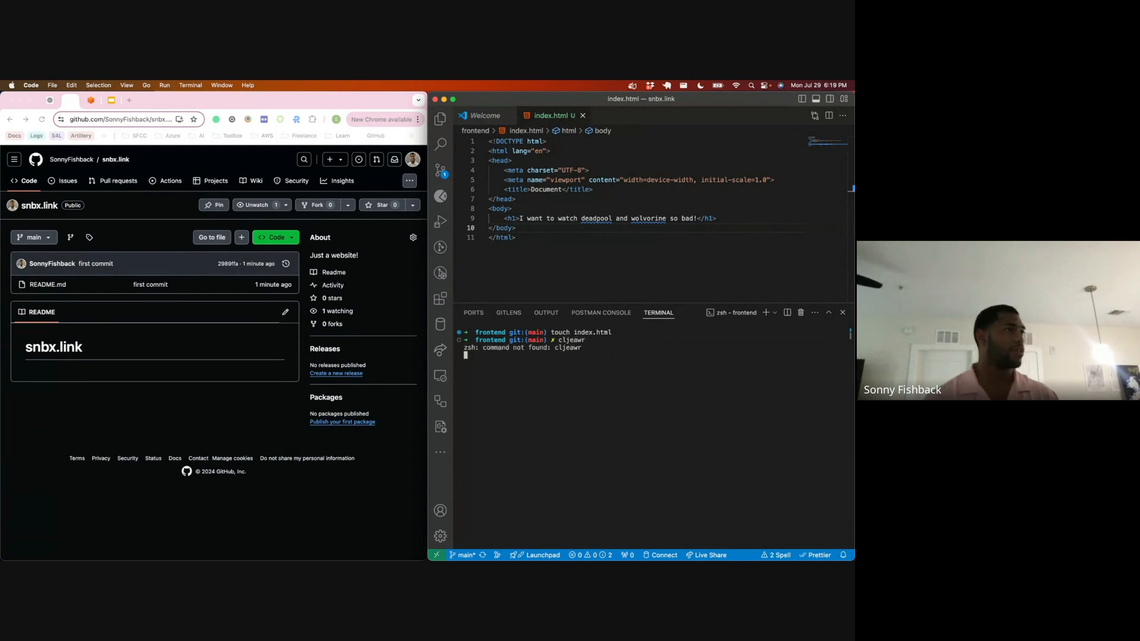
Step: Review the uncommitted changes of index.html in source control and close the comparison
{"action": "left_click", "coordinate": [442, 172]}
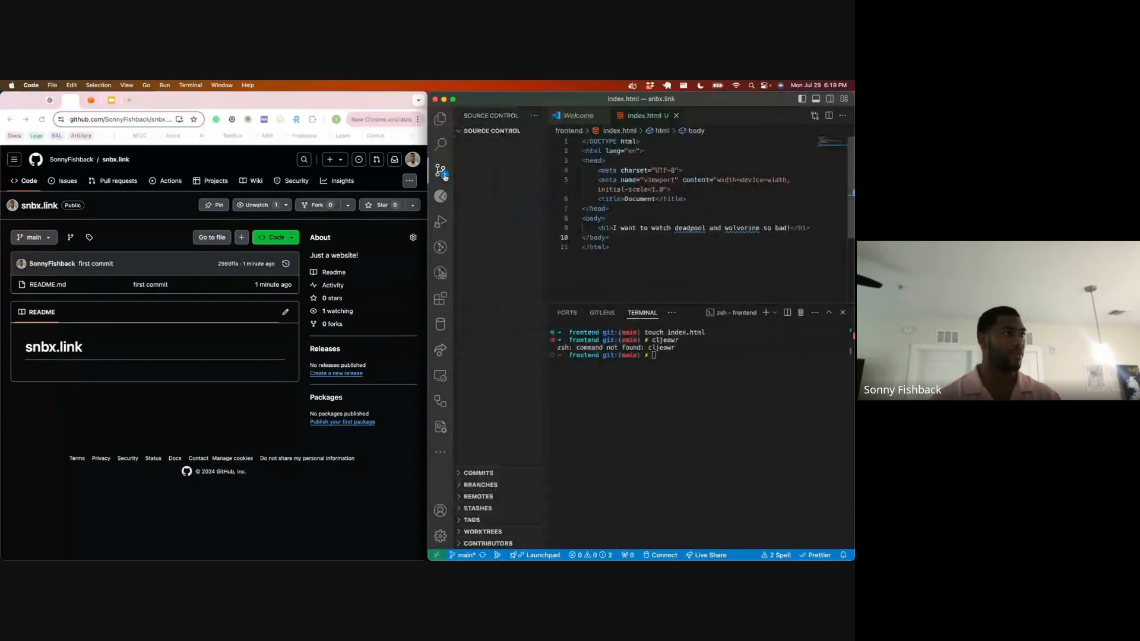
{"action": "left_click", "coordinate": [485, 195]}
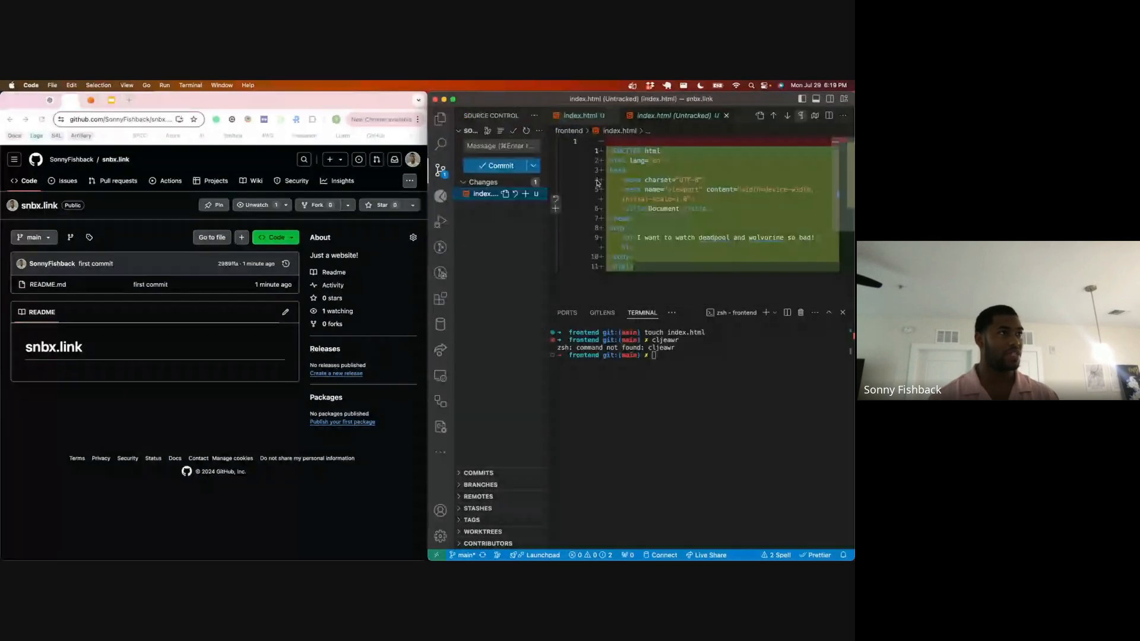
{"action": "left_click", "coordinate": [727, 115]}
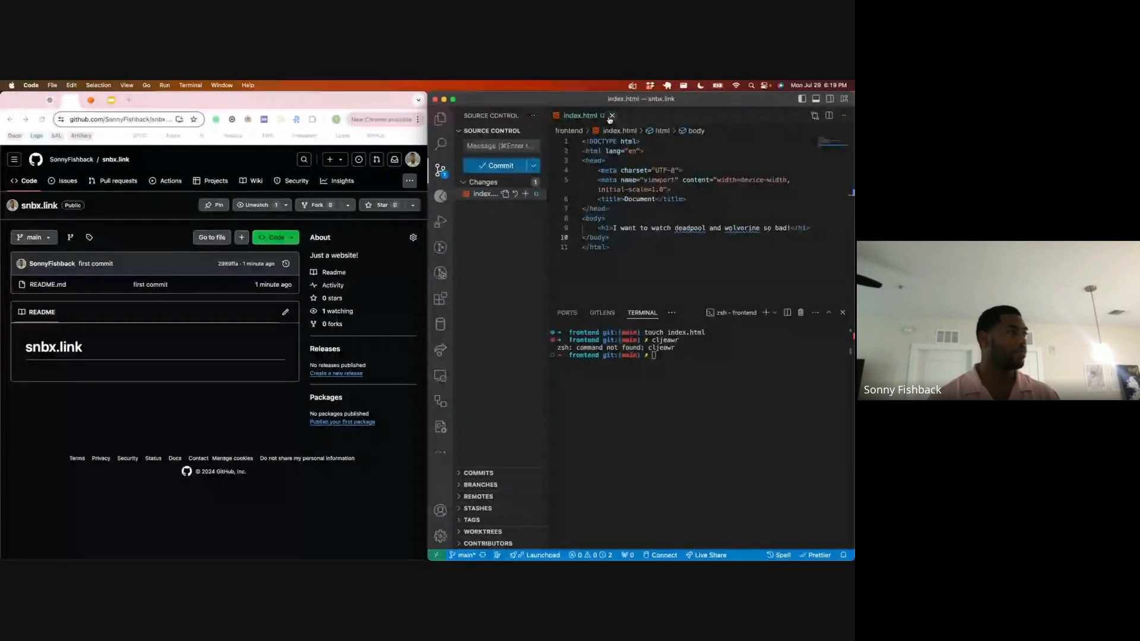
Step: Switch to the AWS access portal and open the sandbox account's management console with AdministratorAccess
{"action": "left_click", "coordinate": [92, 101]}
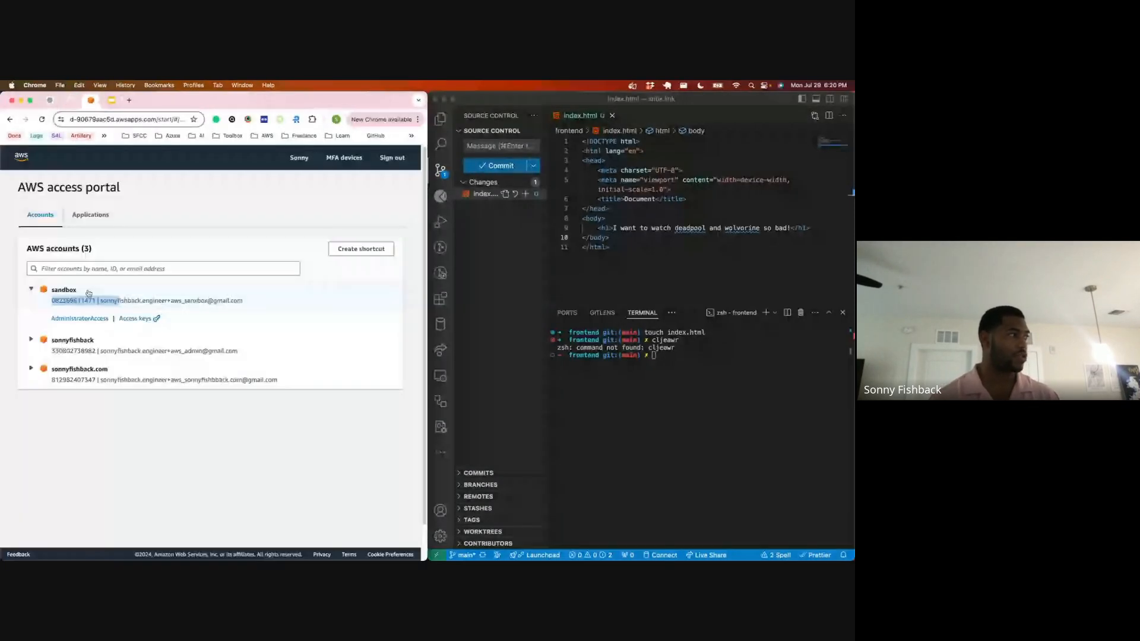
{"action": "left_click", "coordinate": [31, 290]}
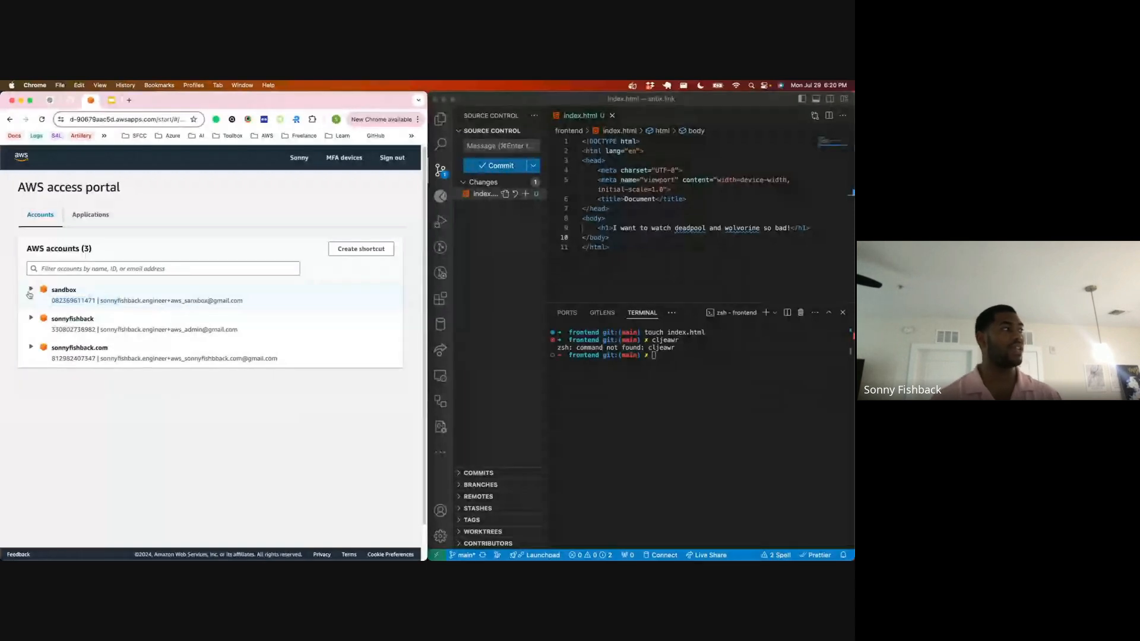
{"action": "left_click", "coordinate": [31, 291]}
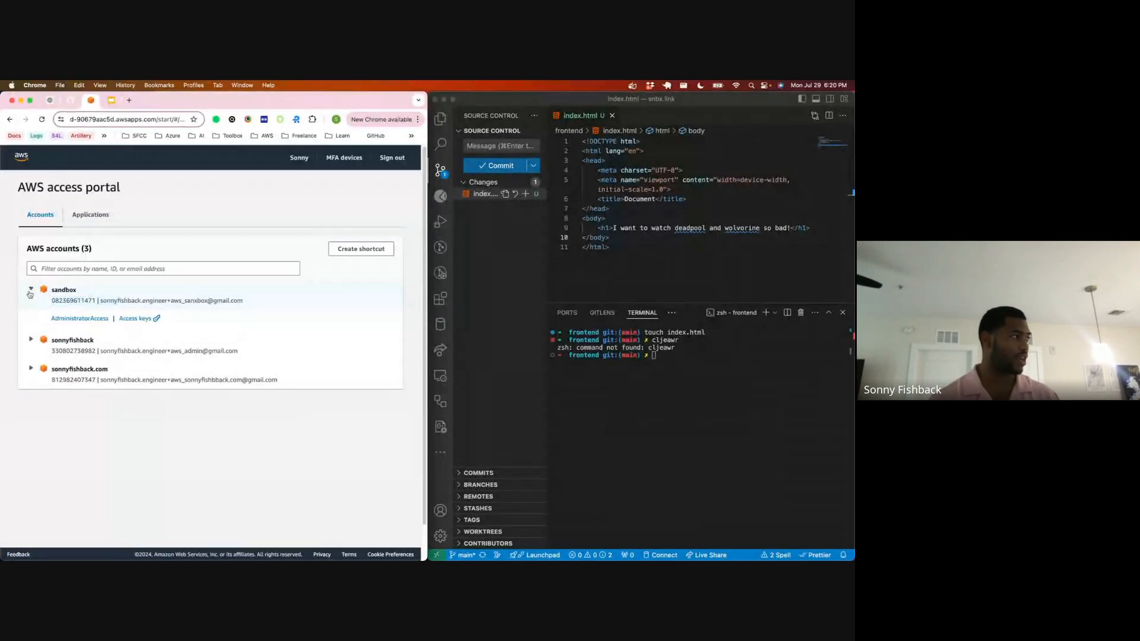
{"action": "left_click", "coordinate": [60, 321]}
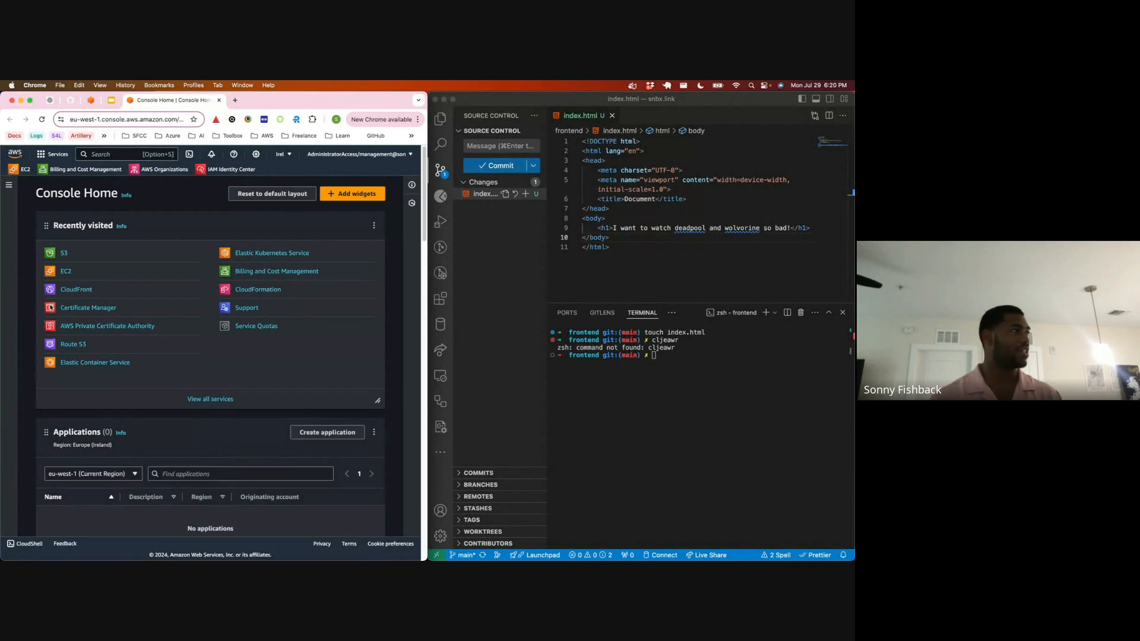
Step: Check the cost and usage overview on Console Home and open the S3 service
{"action": "scroll", "coordinate": [97, 314], "scroll_direction": "down", "scroll_amount": 5}
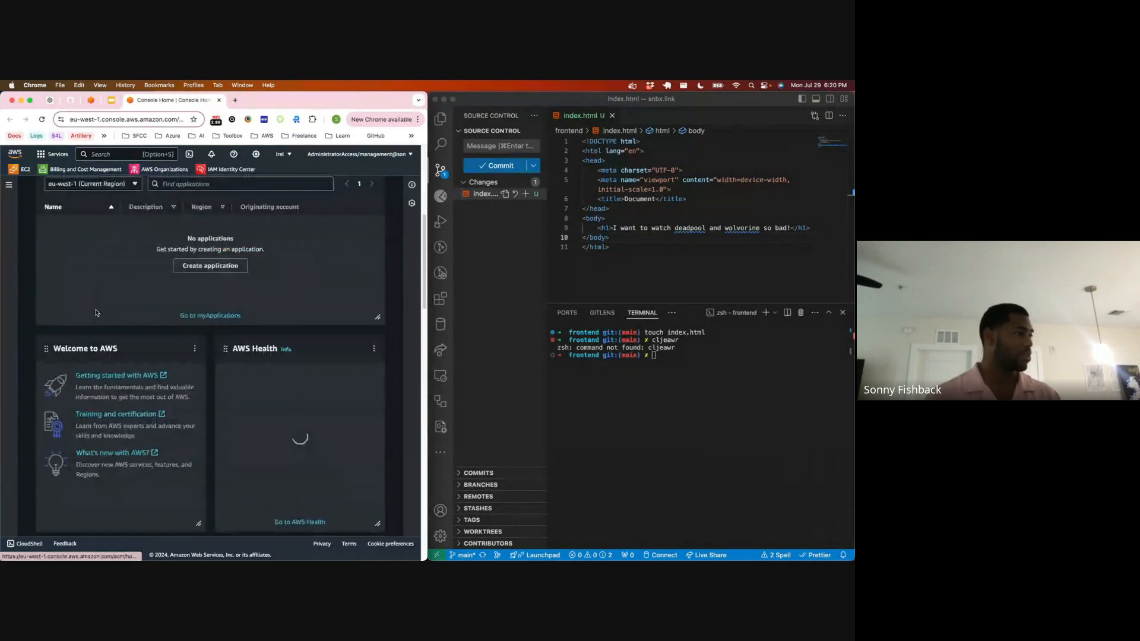
{"action": "scroll", "coordinate": [371, 406], "scroll_direction": "down", "scroll_amount": 4}
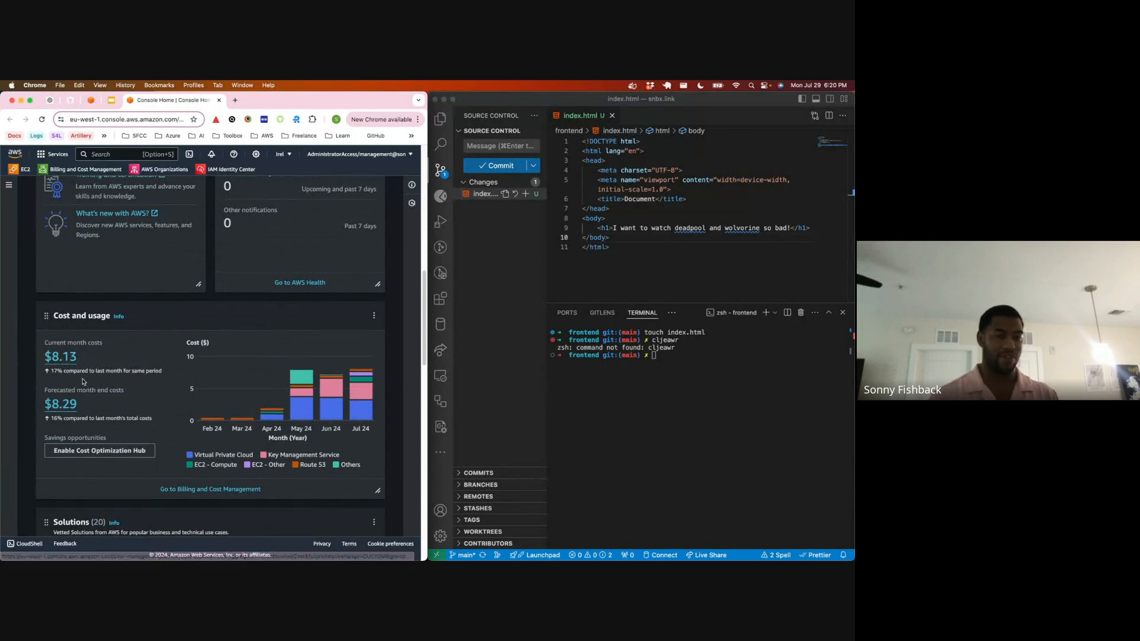
{"action": "scroll", "coordinate": [84, 381], "scroll_direction": "up", "scroll_amount": 4}
{"action": "scroll", "coordinate": [83, 380], "scroll_direction": "up", "scroll_amount": 5}
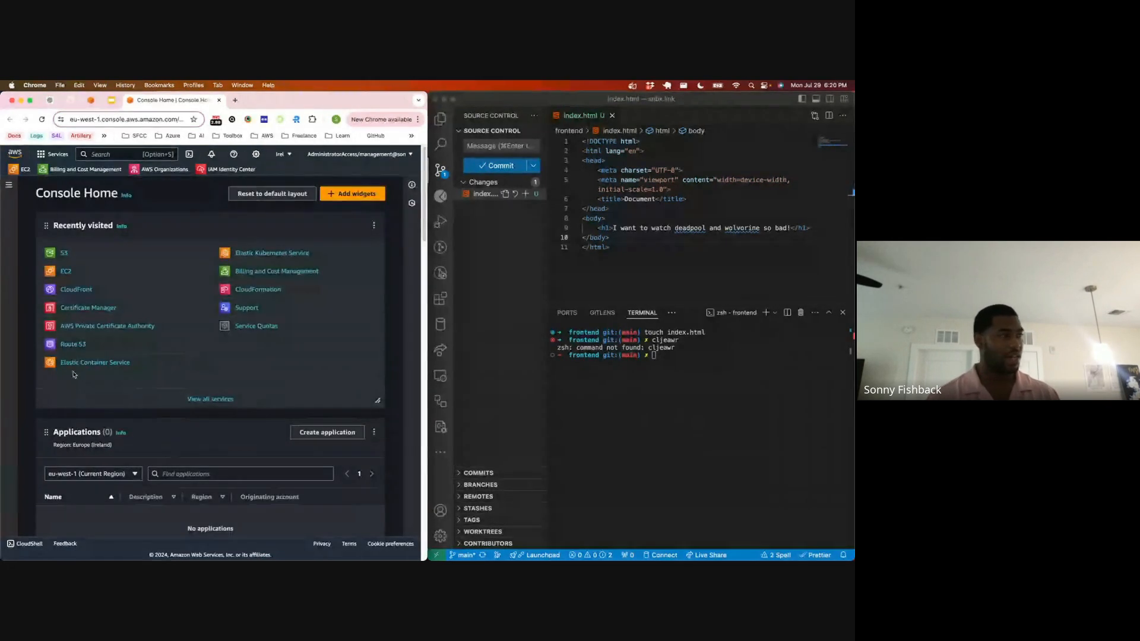
{"action": "left_click", "coordinate": [65, 254]}
Step: Bring up the AWS tutorial on configuring a static website on Amazon S3 and read Step 1 on creating a bucket
{"action": "key", "text": "ctrl+Up"}
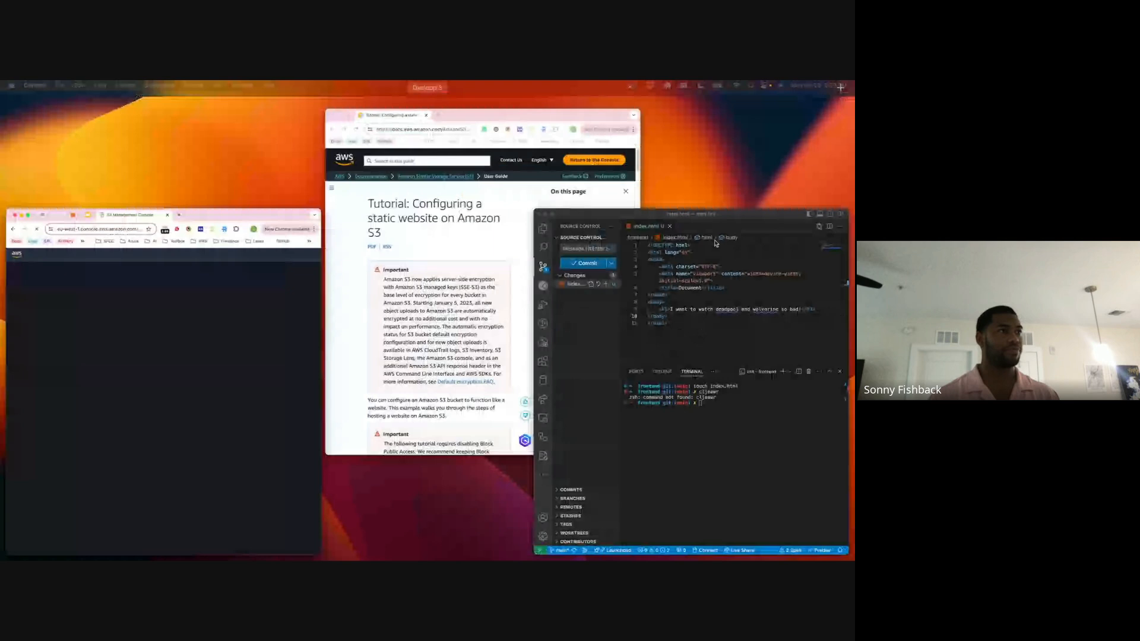
{"action": "left_click", "coordinate": [487, 265]}
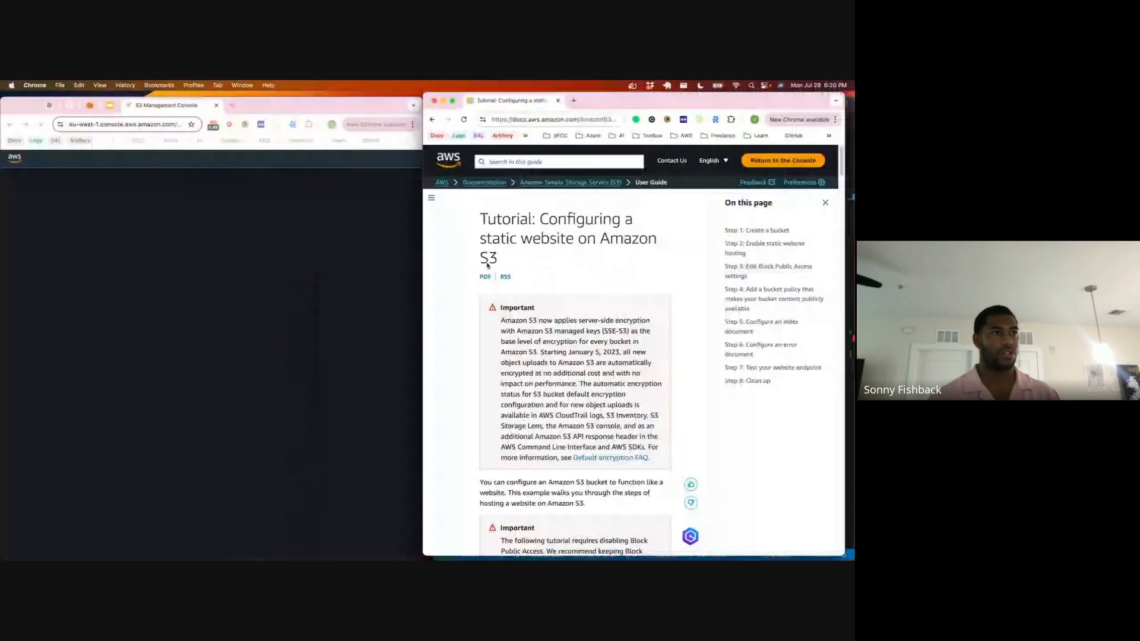
{"action": "left_click", "coordinate": [787, 233]}
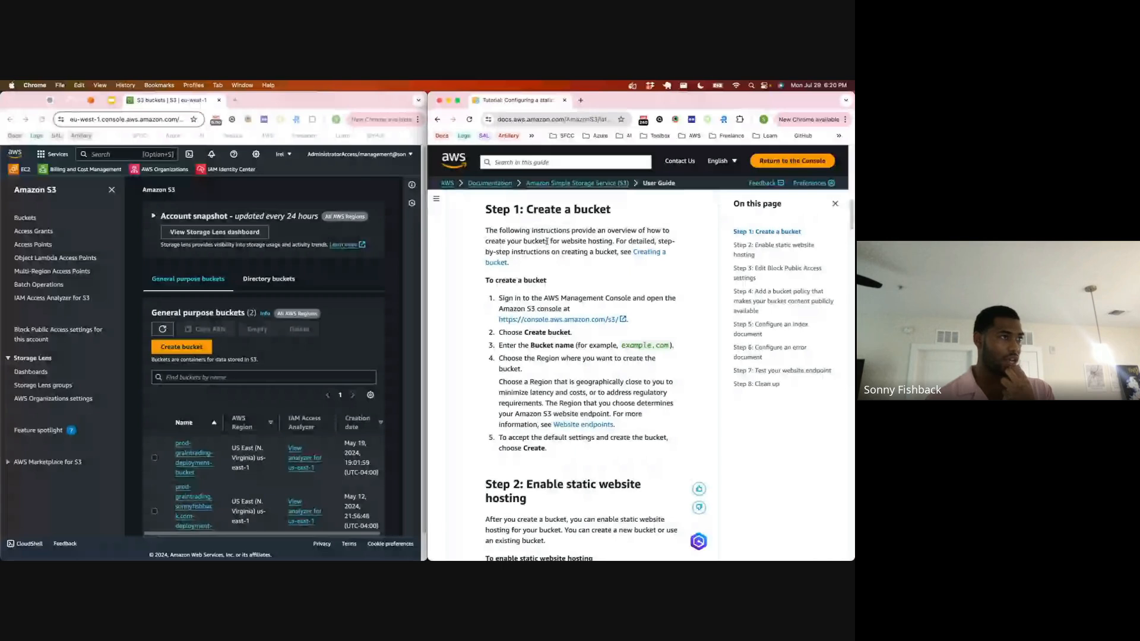
{"action": "scroll", "coordinate": [523, 256], "scroll_direction": "down", "scroll_amount": 2}
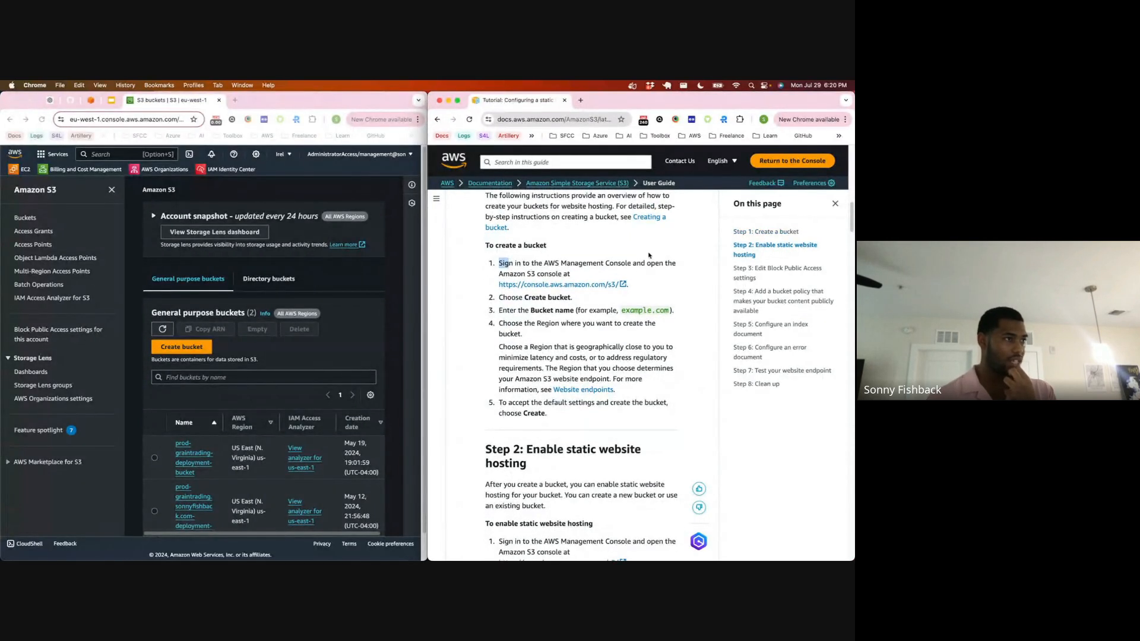
{"action": "left_click_drag", "start_coordinate": [508, 263], "coordinate": [642, 264]}
{"action": "scroll", "coordinate": [543, 291], "scroll_direction": "down", "scroll_amount": 1}
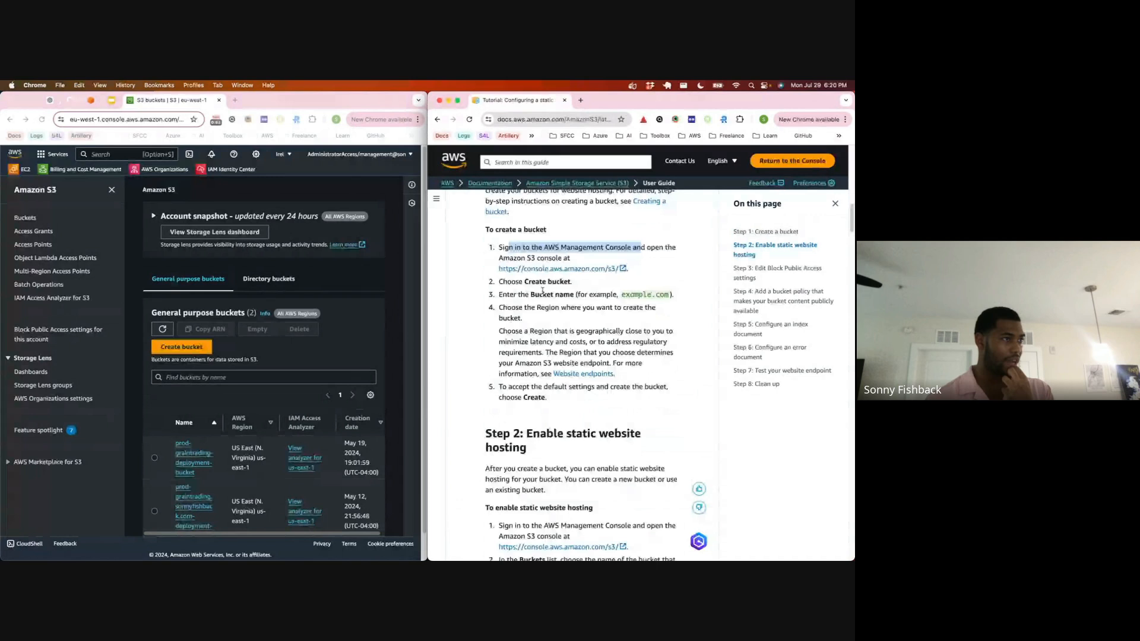
{"action": "left_click_drag", "start_coordinate": [497, 295], "coordinate": [674, 304]}
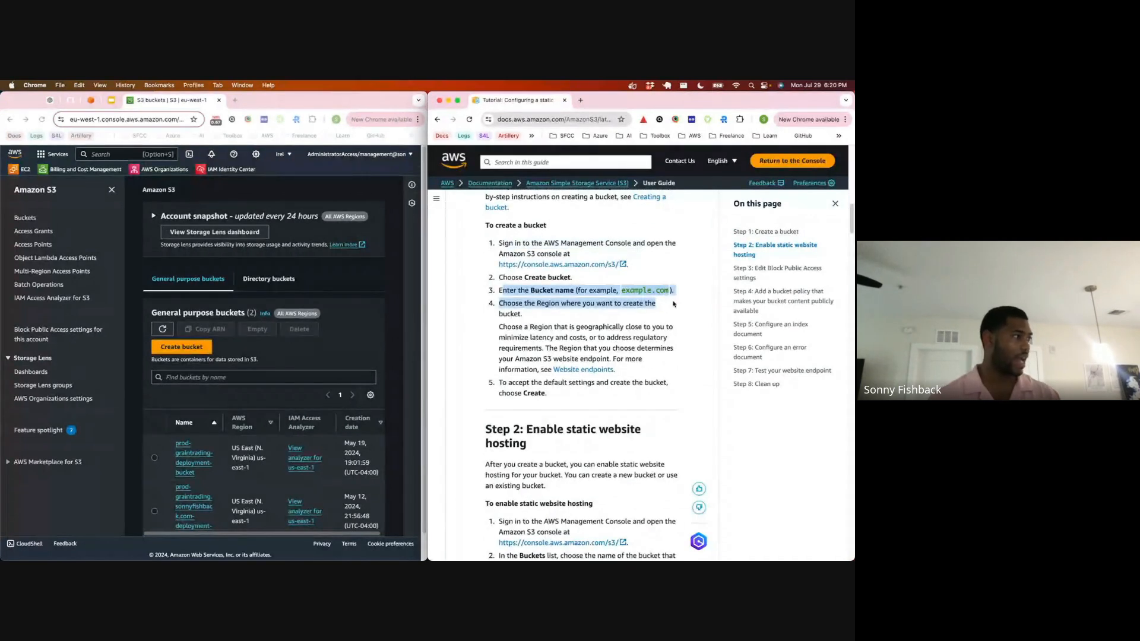
{"action": "scroll", "coordinate": [196, 326], "scroll_direction": "down", "scroll_amount": 1}
{"action": "left_click", "coordinate": [188, 323]}
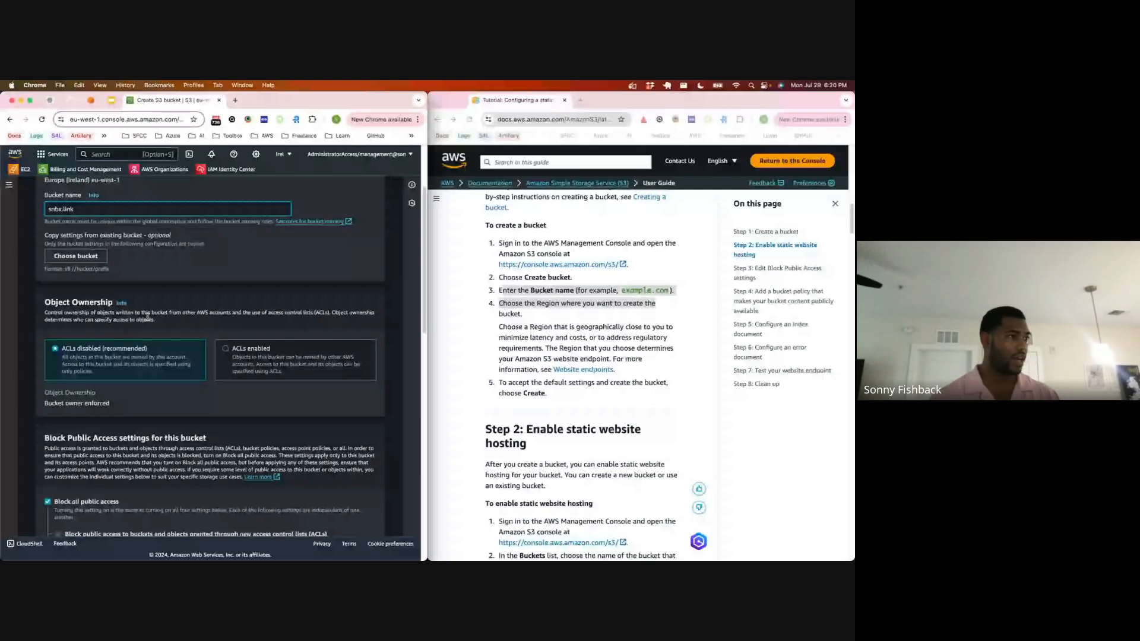
{"action": "scroll", "coordinate": [148, 317], "scroll_direction": "down", "scroll_amount": 1}
{"action": "left_click", "coordinate": [515, 316]}
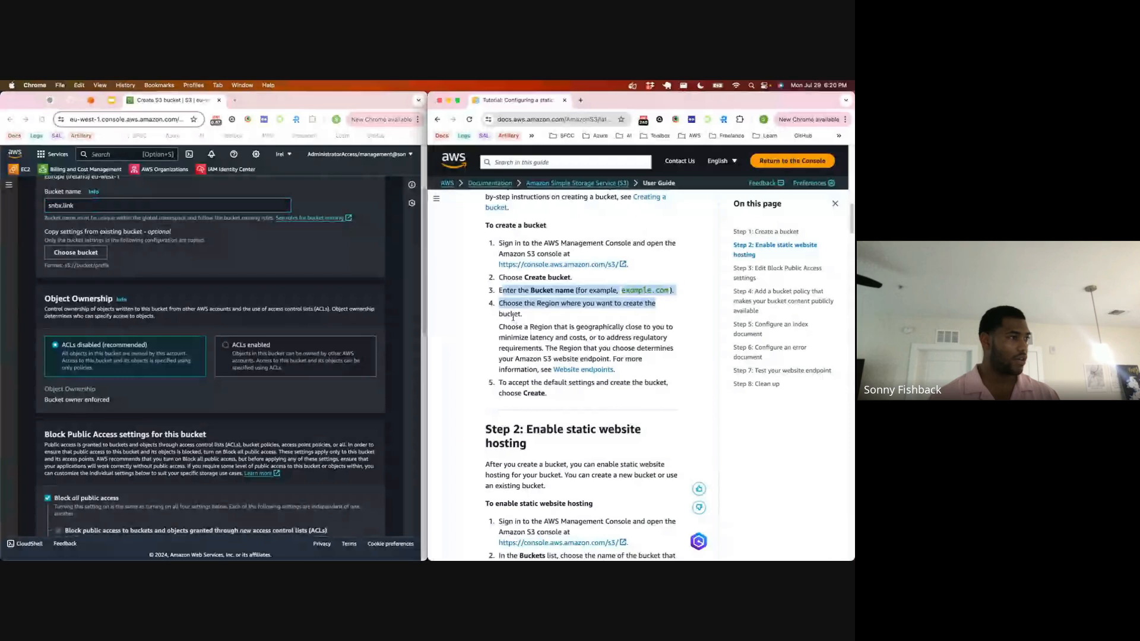
{"action": "left_click_drag", "start_coordinate": [511, 315], "coordinate": [544, 326]}
{"action": "left_click_drag", "start_coordinate": [596, 323], "coordinate": [621, 326]}
{"action": "scroll", "coordinate": [246, 295], "scroll_direction": "up", "scroll_amount": 4}
{"action": "scroll", "coordinate": [245, 295], "scroll_direction": "down", "scroll_amount": 2}
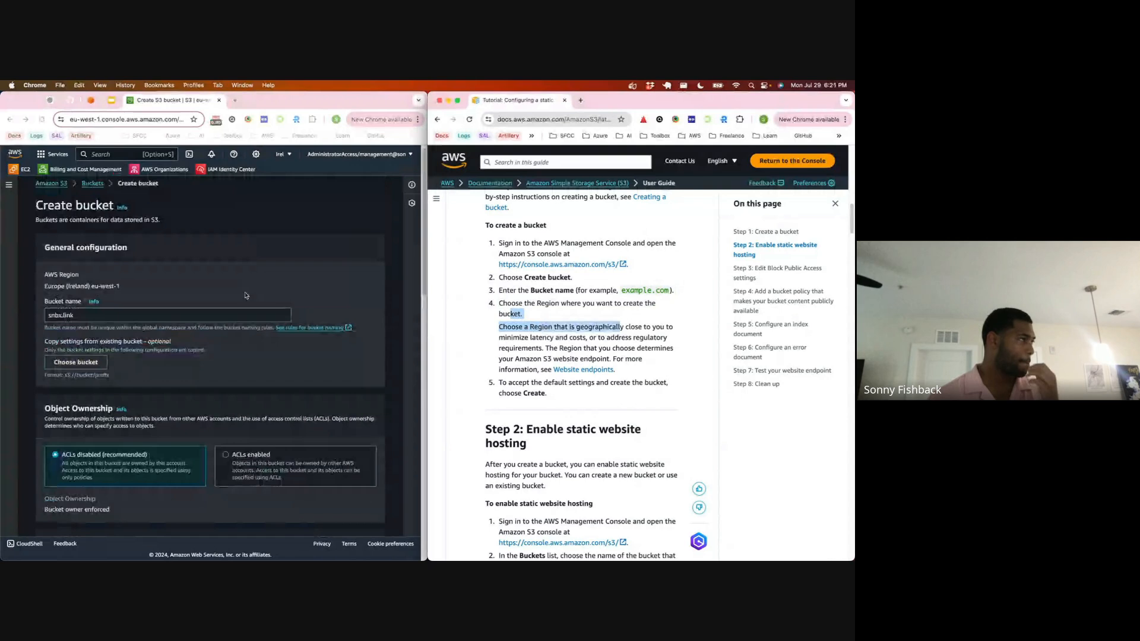
{"action": "scroll", "coordinate": [221, 214], "scroll_direction": "left", "scroll_amount": 5}
Step: Switch the AWS console region to US East (Ohio) us-east-2
{"action": "left_click", "coordinate": [293, 155]}
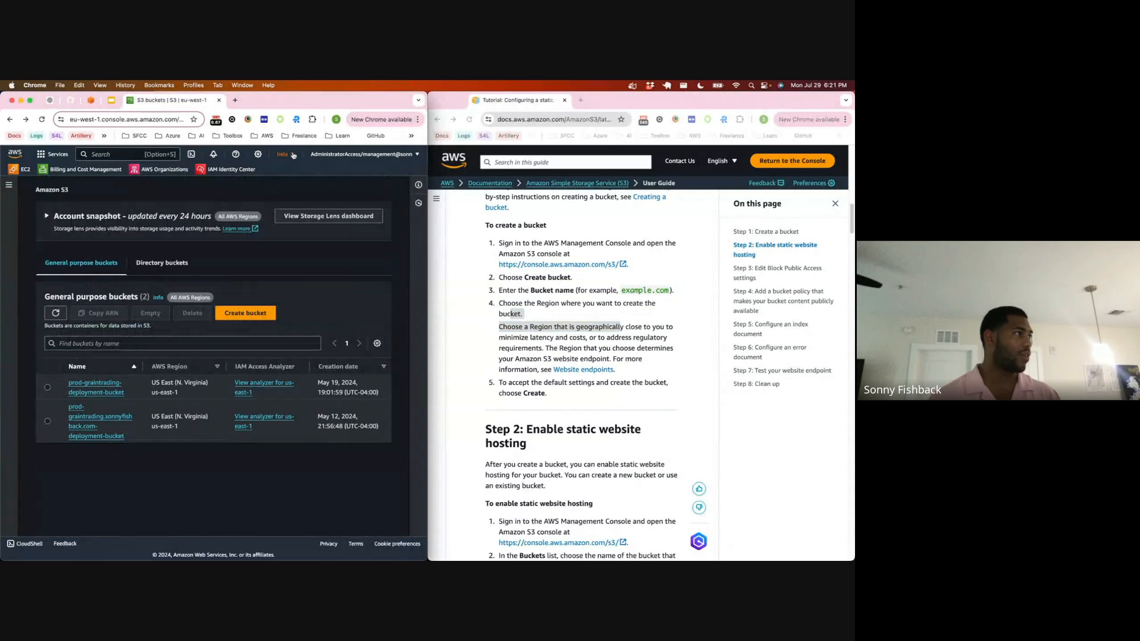
{"action": "left_click", "coordinate": [293, 154]}
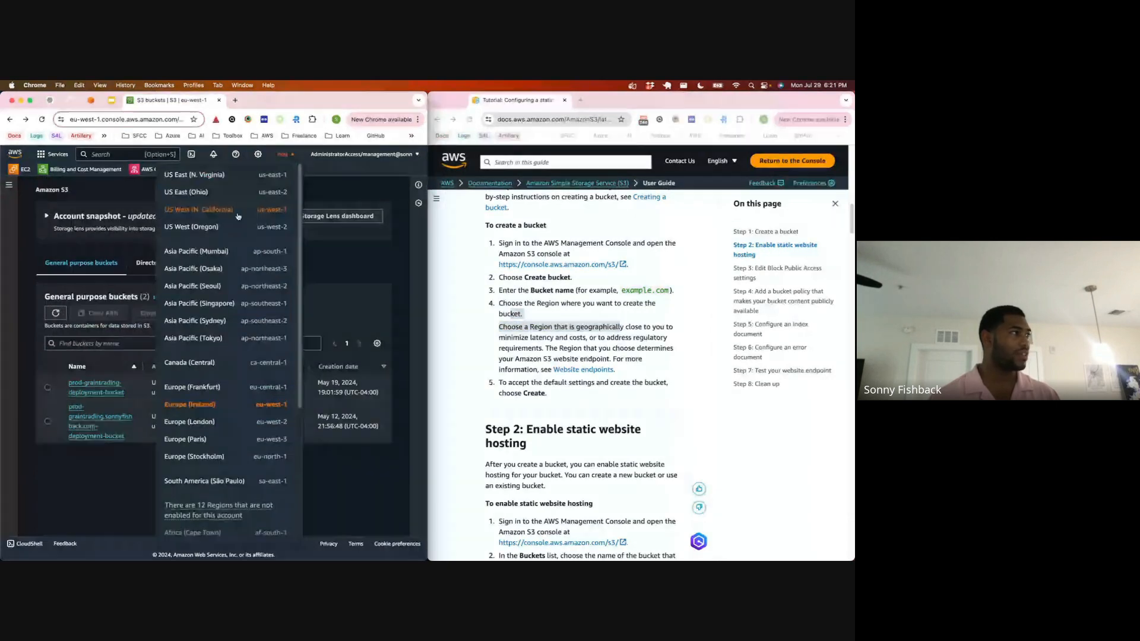
{"action": "left_click", "coordinate": [207, 193]}
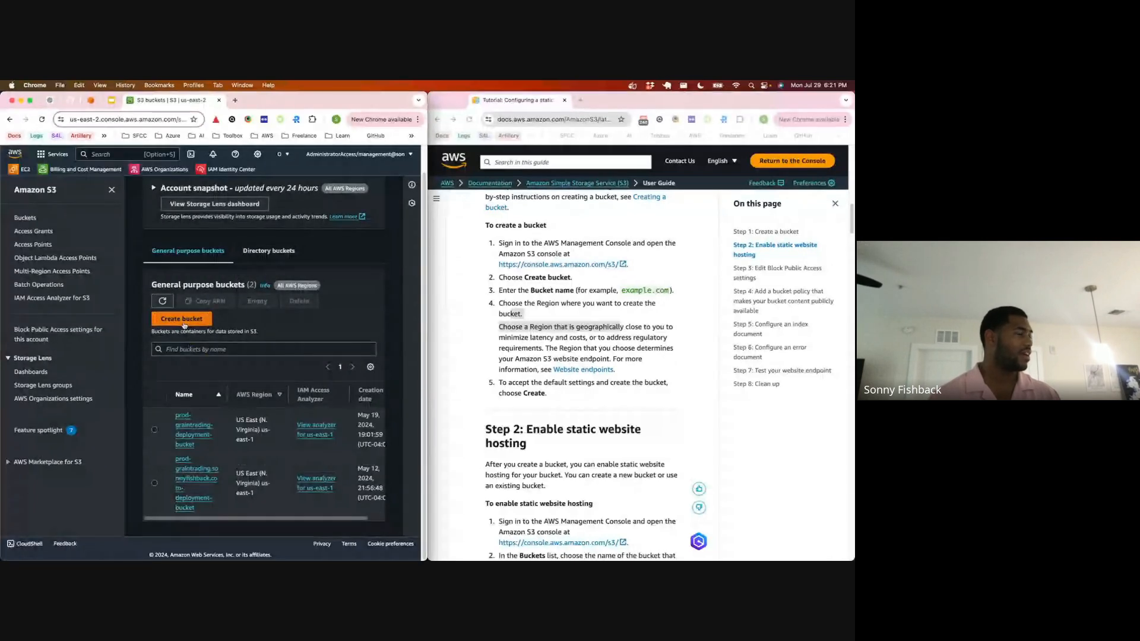
Step: Start creating a new S3 bucket and name it snbx.link
{"action": "left_click", "coordinate": [184, 324]}
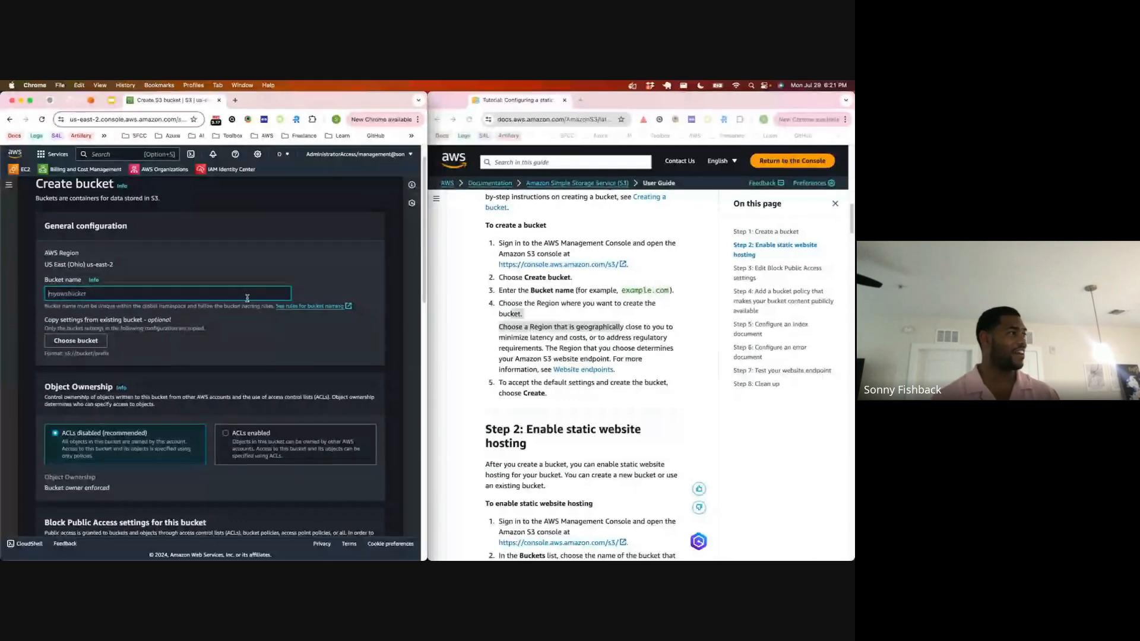
{"action": "type", "text": "snbx"}
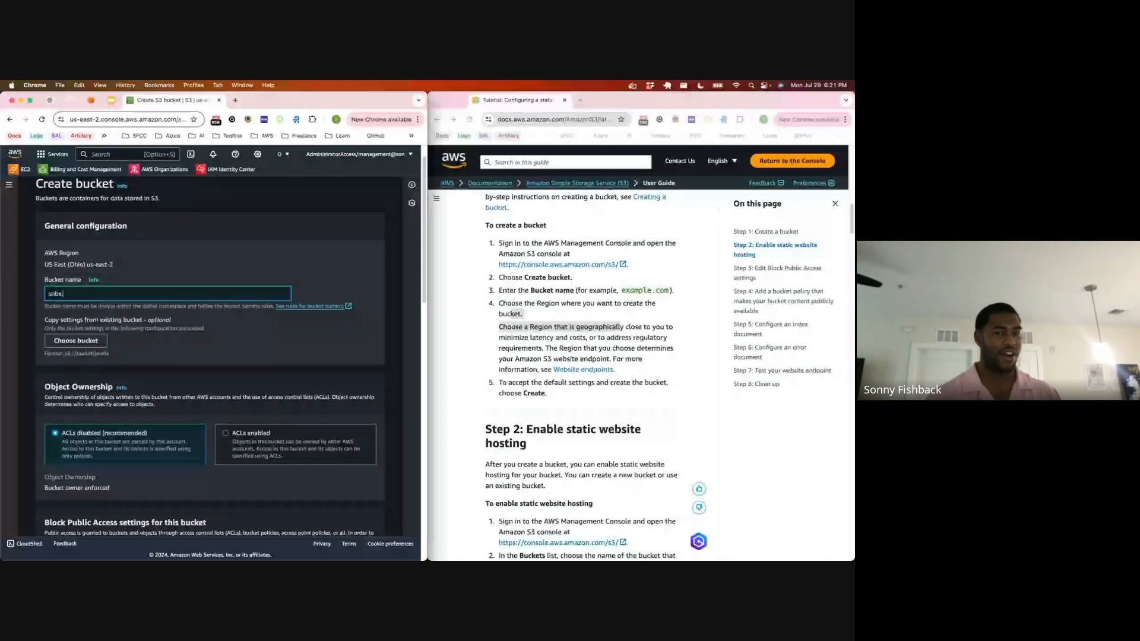
{"action": "type", "text": ".link"}
Step: Read the tutorial's guidance on choosing the bucket's Region and its effect on the website endpoint
{"action": "left_click", "coordinate": [532, 306]}
{"action": "scroll", "coordinate": [531, 305], "scroll_direction": "down", "scroll_amount": 1}
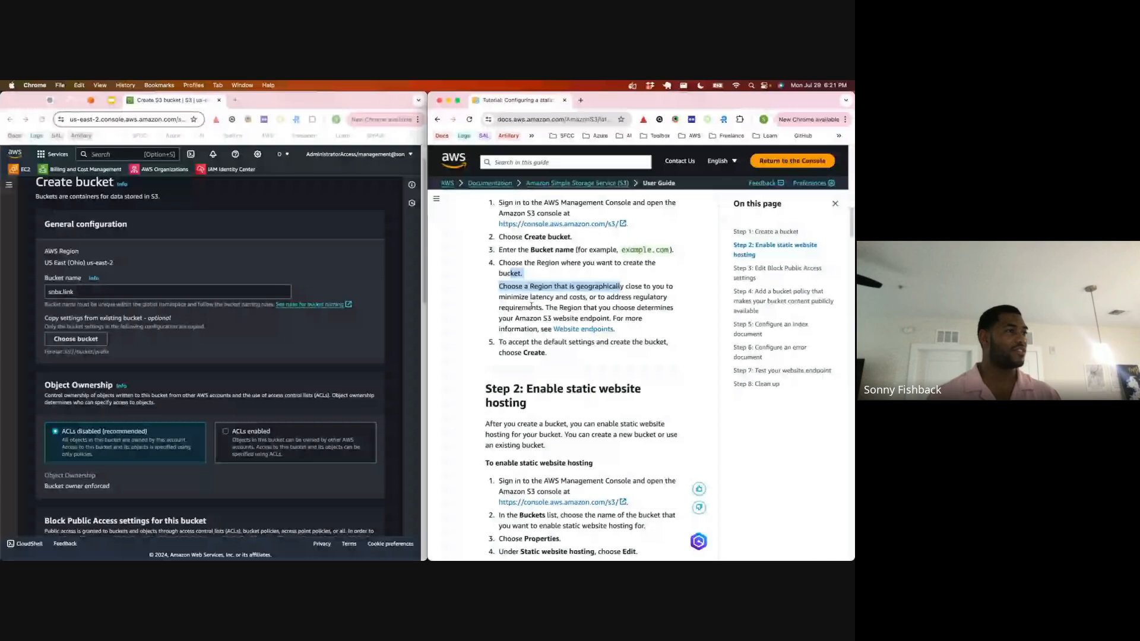
{"action": "left_click_drag", "start_coordinate": [532, 306], "coordinate": [663, 295]}
{"action": "scroll", "coordinate": [653, 296], "scroll_direction": "down", "scroll_amount": 1}
{"action": "left_click", "coordinate": [634, 295]}
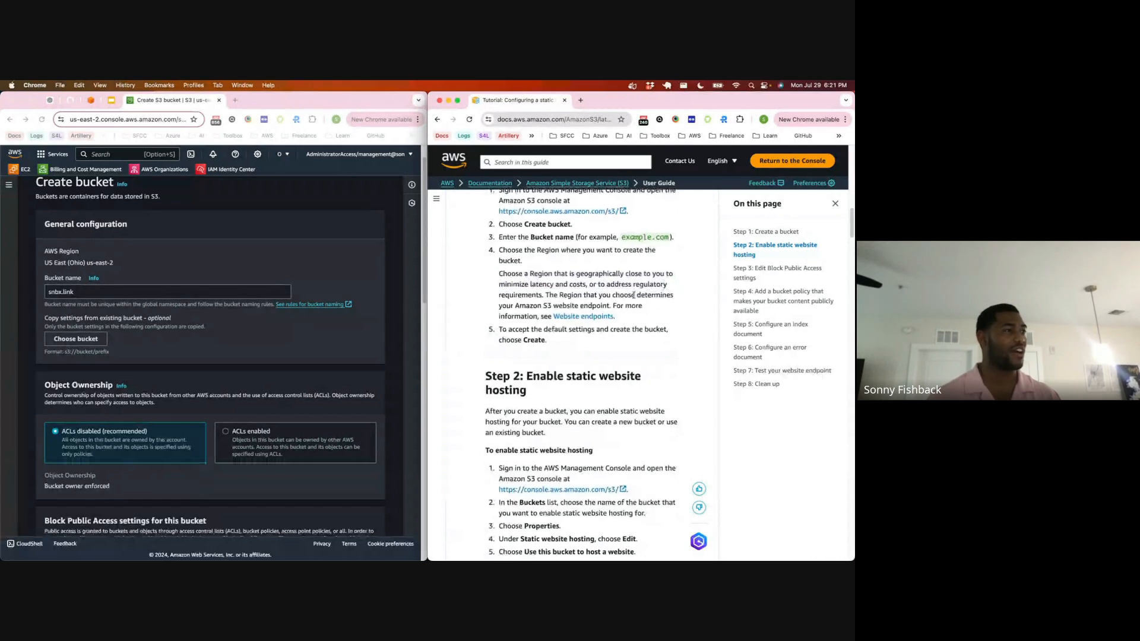
{"action": "scroll", "coordinate": [634, 296], "scroll_direction": "down", "scroll_amount": 1}
{"action": "left_click_drag", "start_coordinate": [536, 285], "coordinate": [640, 301]}
{"action": "scroll", "coordinate": [640, 303], "scroll_direction": "up", "scroll_amount": 1}
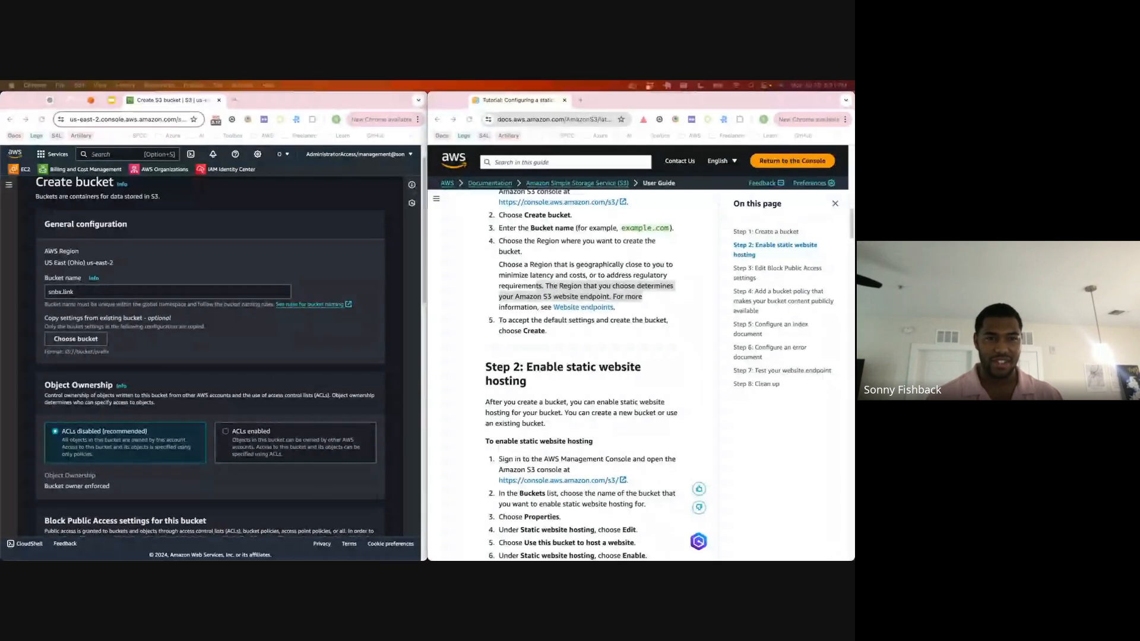
Step: Turn off Block all public access for the bucket and acknowledge that its objects might become public
{"action": "scroll", "coordinate": [48, 363], "scroll_direction": "down", "scroll_amount": 4}
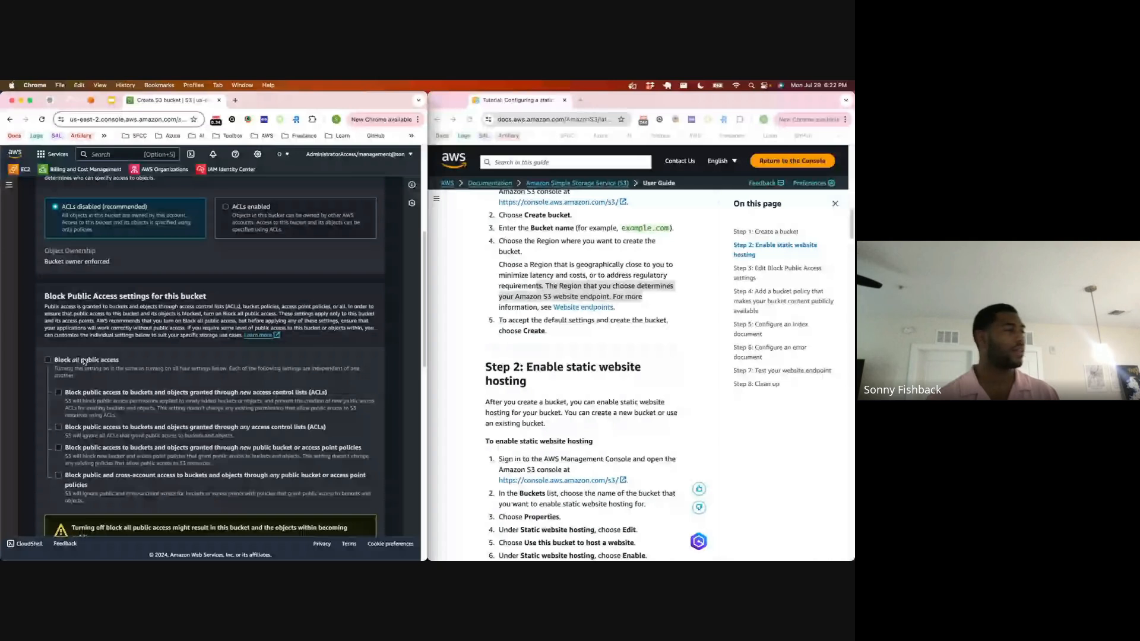
{"action": "scroll", "coordinate": [84, 360], "scroll_direction": "down", "scroll_amount": 5}
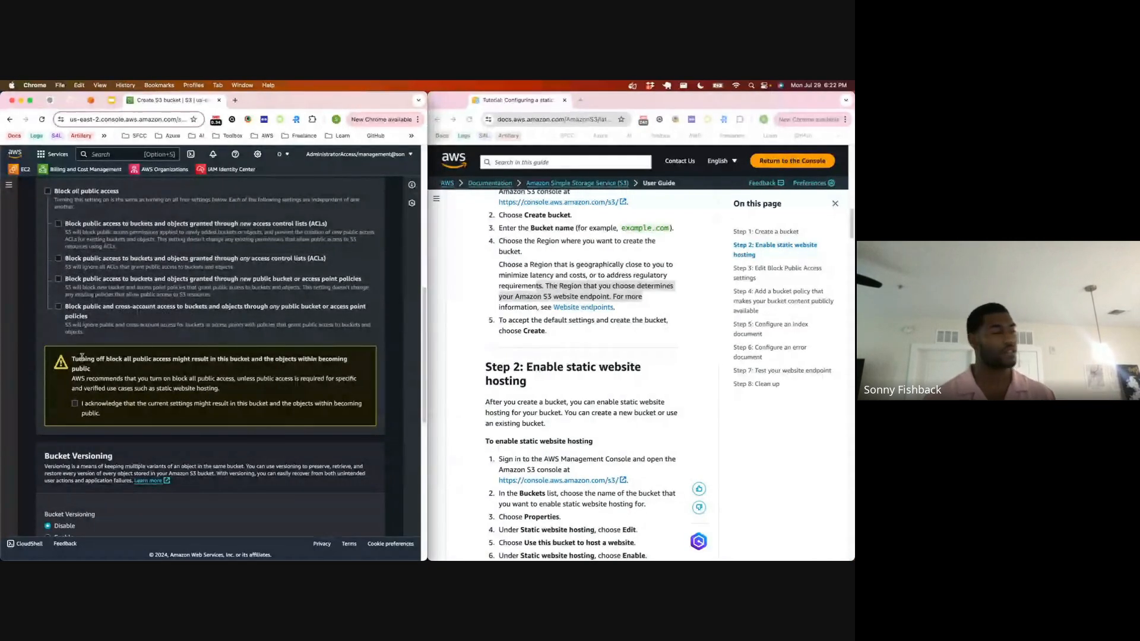
{"action": "scroll", "coordinate": [66, 393], "scroll_direction": "down", "scroll_amount": 1}
{"action": "left_click", "coordinate": [75, 395]}
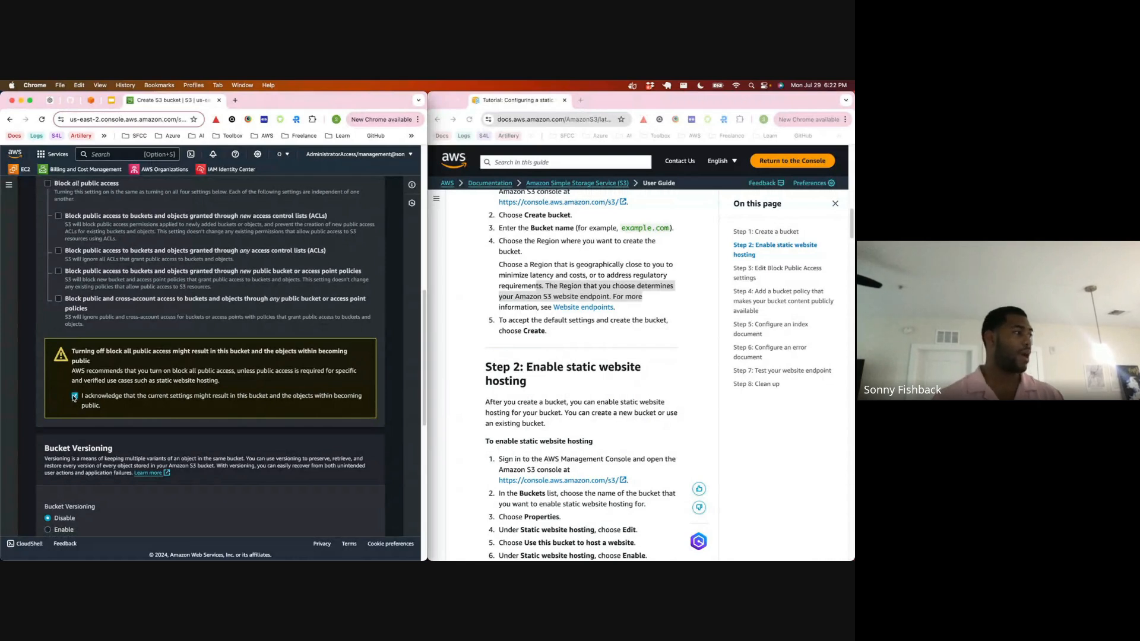
Step: Review the versioning, tags, encryption and Object Lock settings, keep their defaults, and try to create the bucket
{"action": "scroll", "coordinate": [73, 398], "scroll_direction": "down", "scroll_amount": 5}
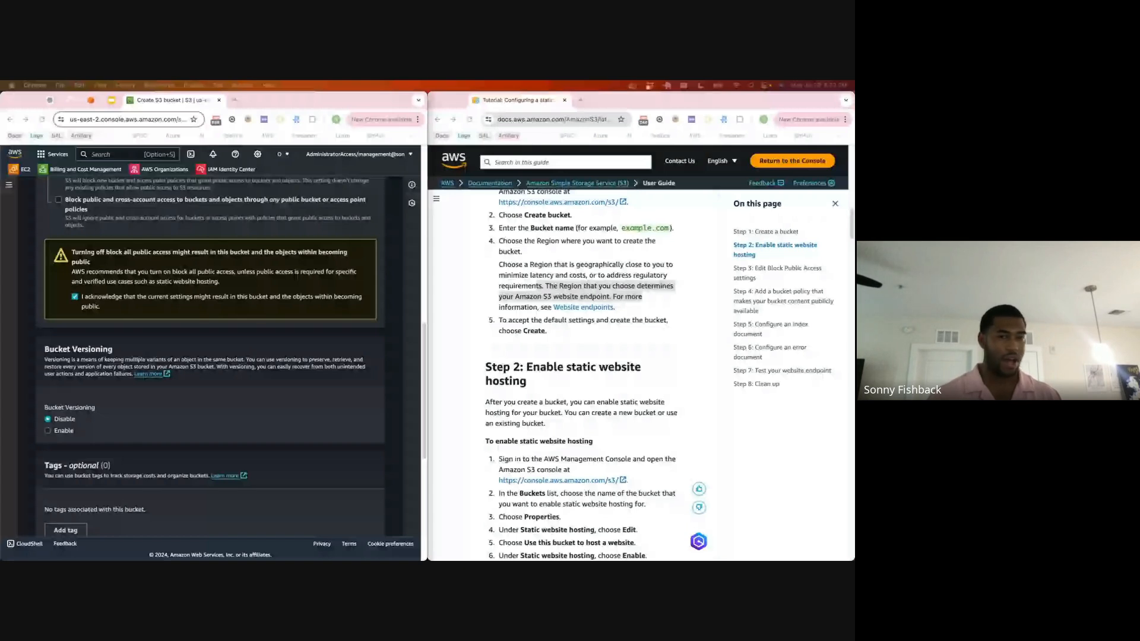
{"action": "scroll", "coordinate": [177, 373], "scroll_direction": "down", "scroll_amount": 4}
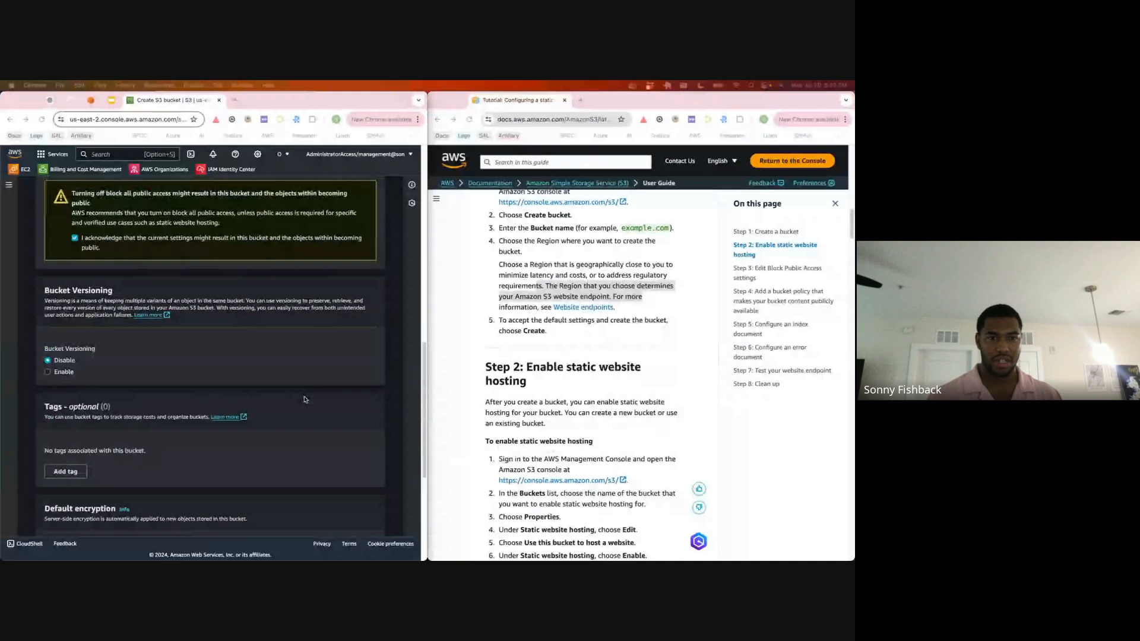
{"action": "scroll", "coordinate": [121, 319], "scroll_direction": "down", "scroll_amount": 1}
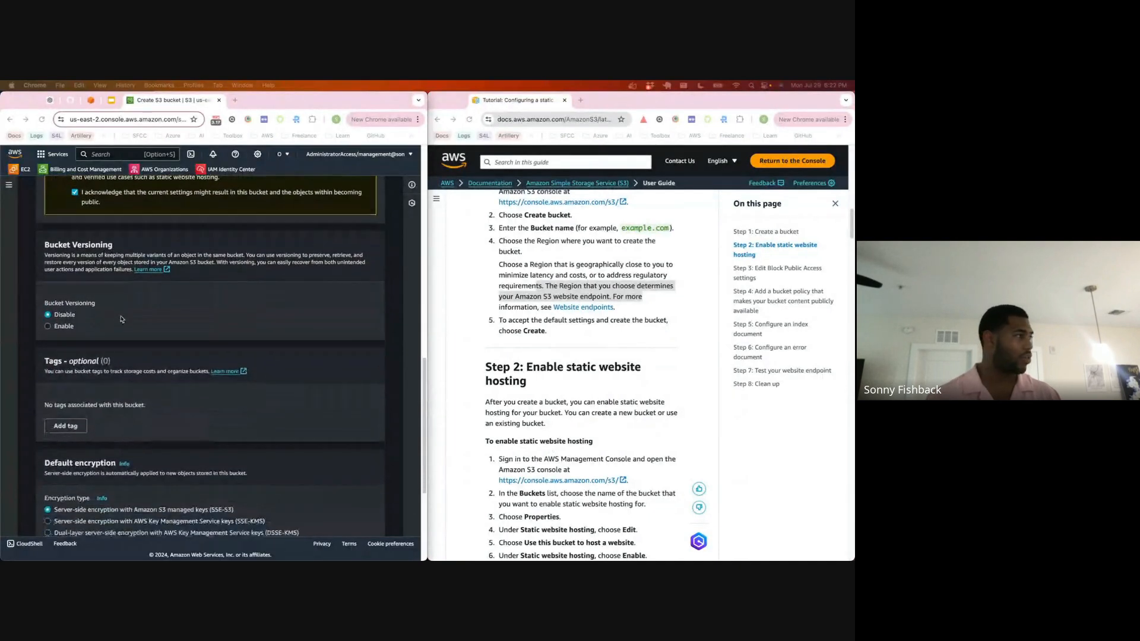
{"action": "scroll", "coordinate": [121, 319], "scroll_direction": "down", "scroll_amount": 1}
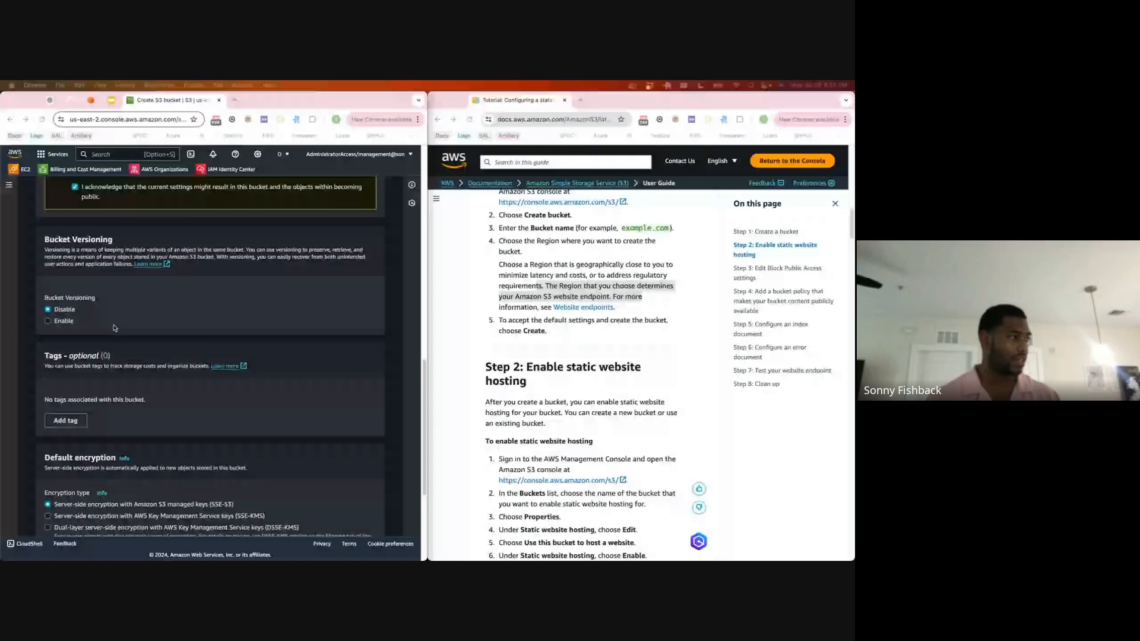
{"action": "scroll", "coordinate": [114, 328], "scroll_direction": "down", "scroll_amount": 6}
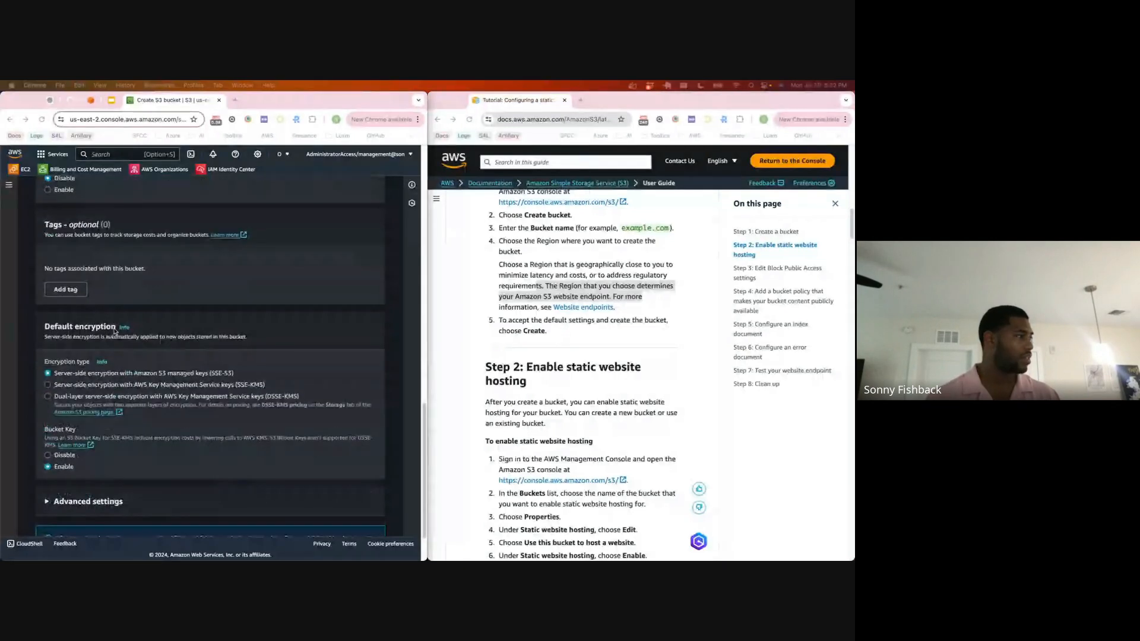
{"action": "scroll", "coordinate": [115, 333], "scroll_direction": "down", "scroll_amount": 3}
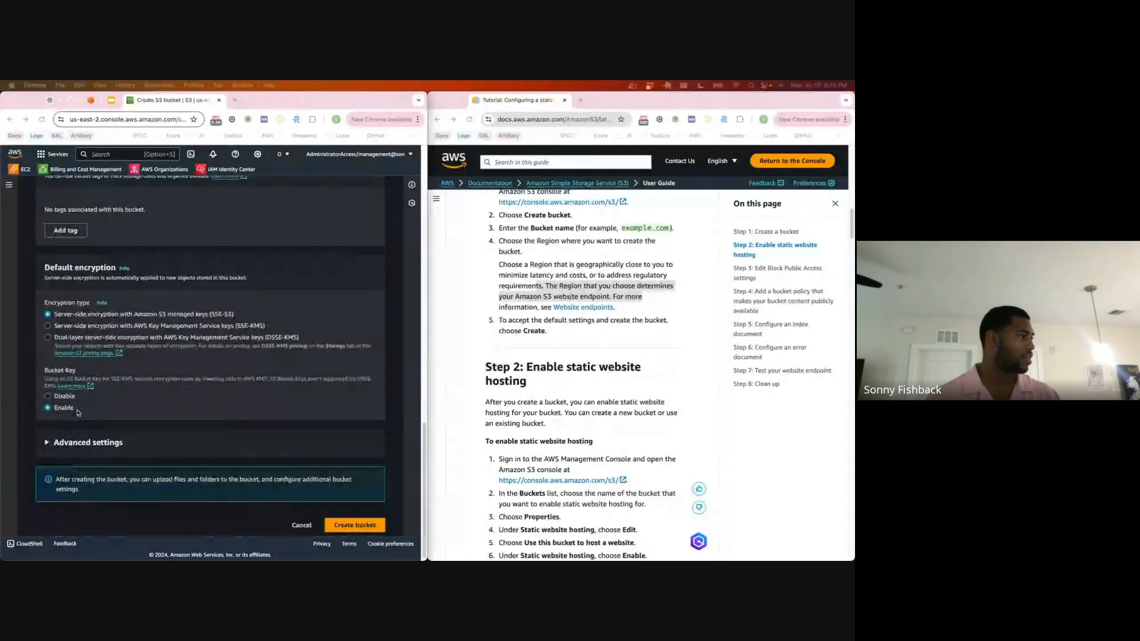
{"action": "left_click", "coordinate": [45, 443]}
{"action": "scroll", "coordinate": [178, 415], "scroll_direction": "down", "scroll_amount": 5}
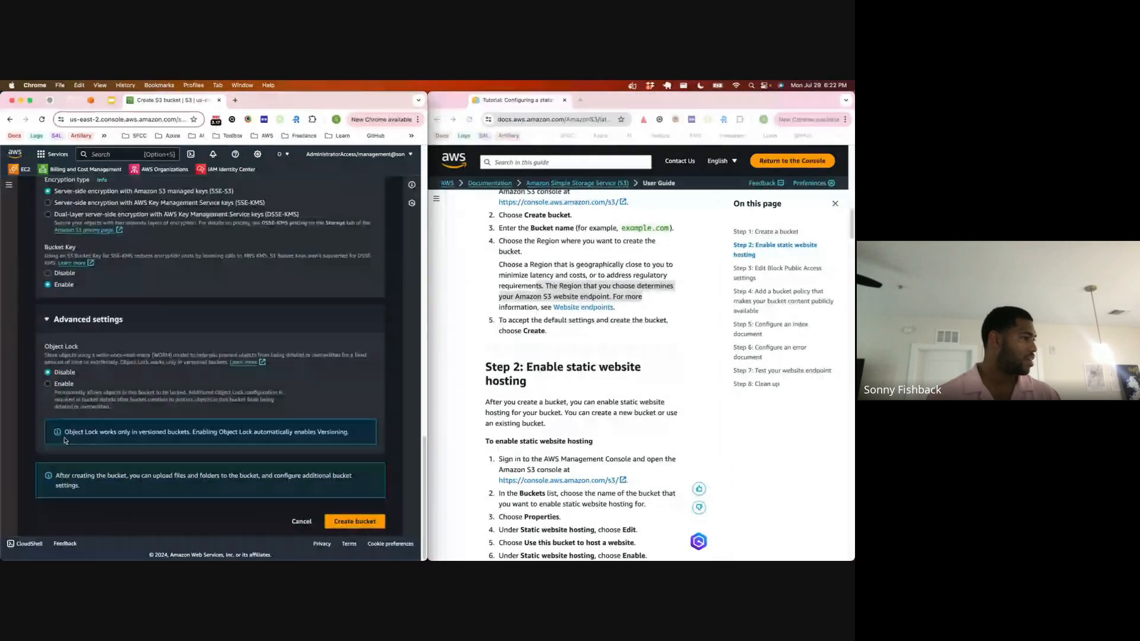
{"action": "left_click", "coordinate": [373, 525]}
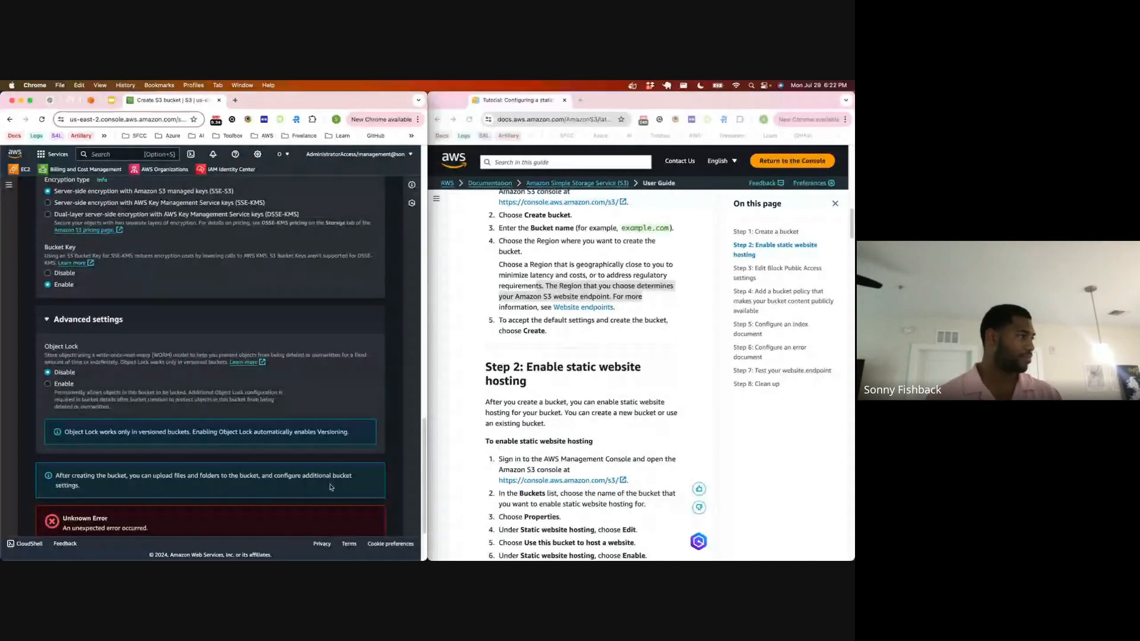
Step: Check why the bucket could not be created, rename it snbx.link-link and create it with the same settings
{"action": "scroll", "coordinate": [227, 230], "scroll_direction": "down", "scroll_amount": 3}
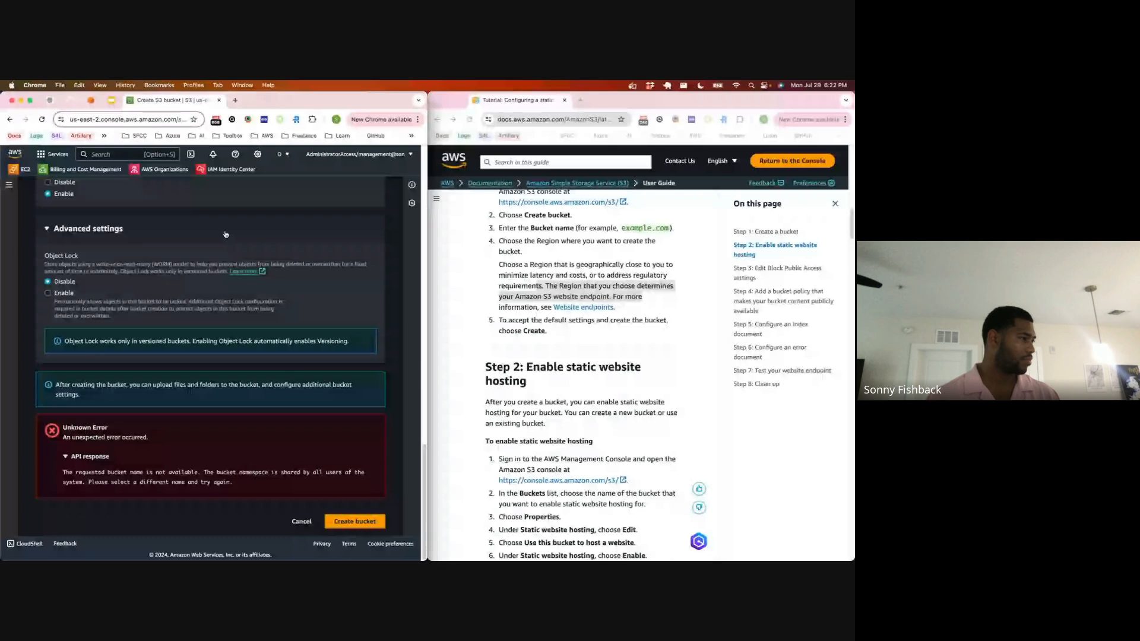
{"action": "scroll", "coordinate": [191, 269], "scroll_direction": "up", "scroll_amount": 20}
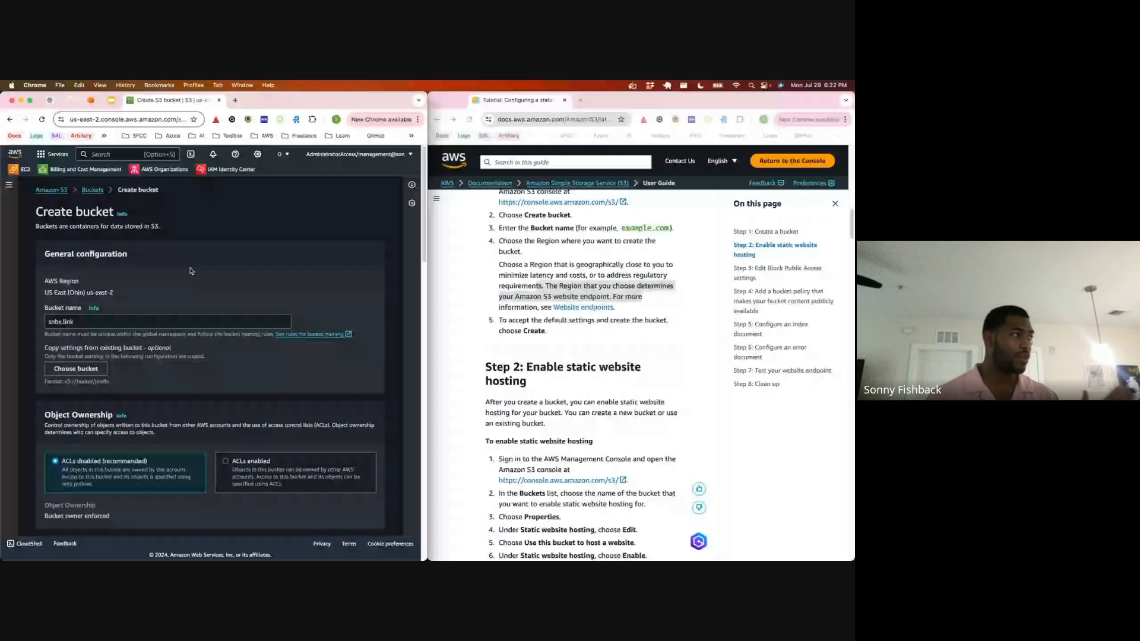
{"action": "left_click", "coordinate": [173, 322]}
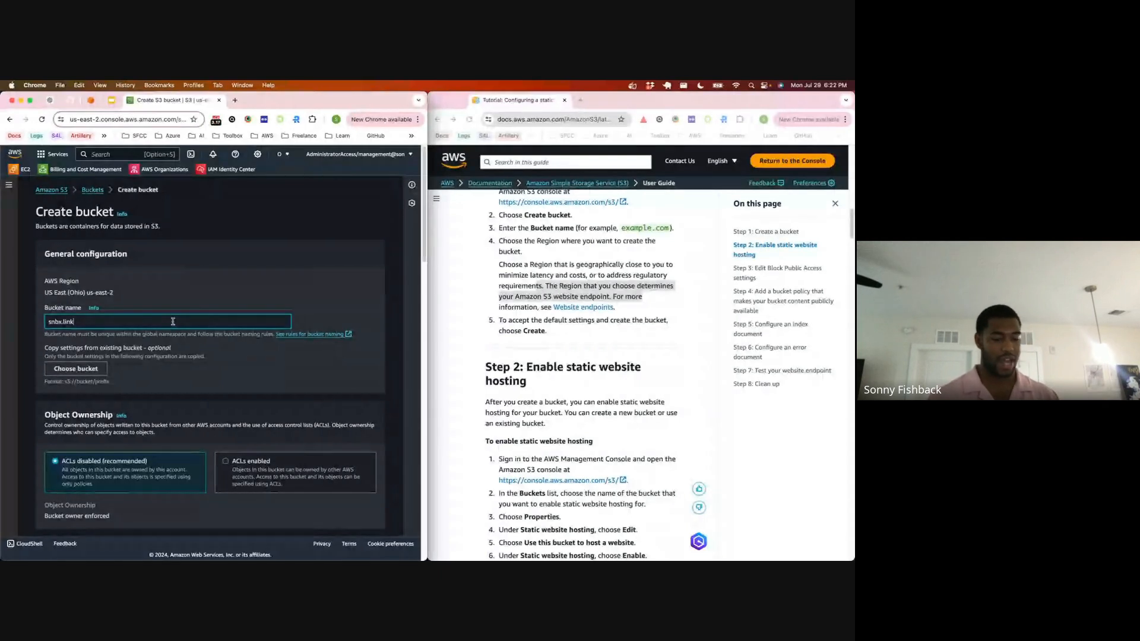
{"action": "type", "text": "-"}
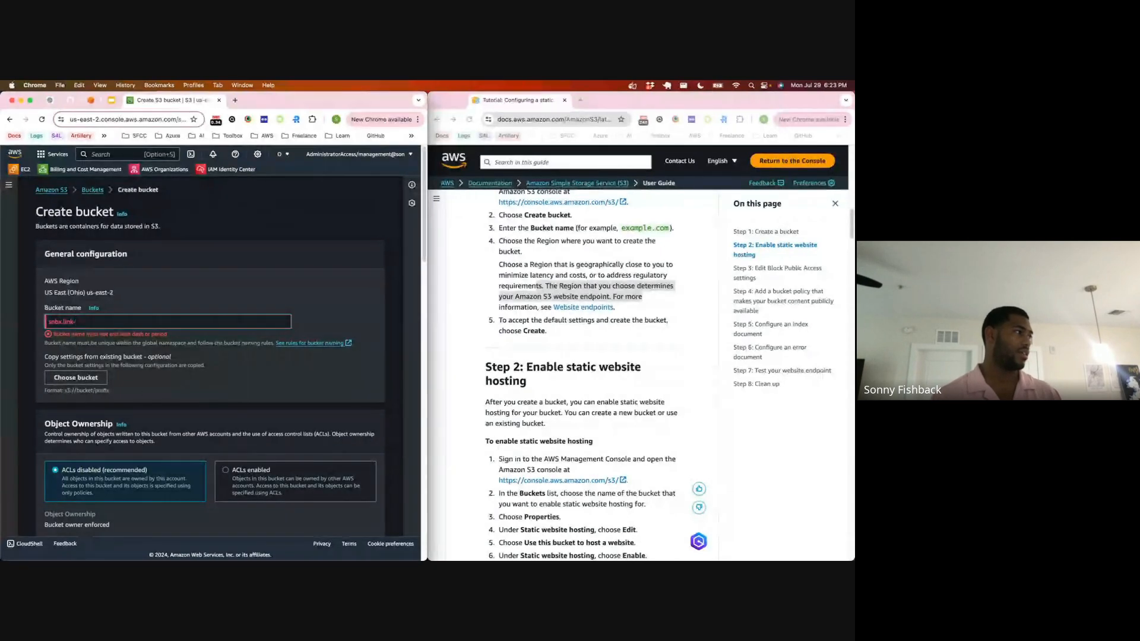
{"action": "type", "text": "test"}
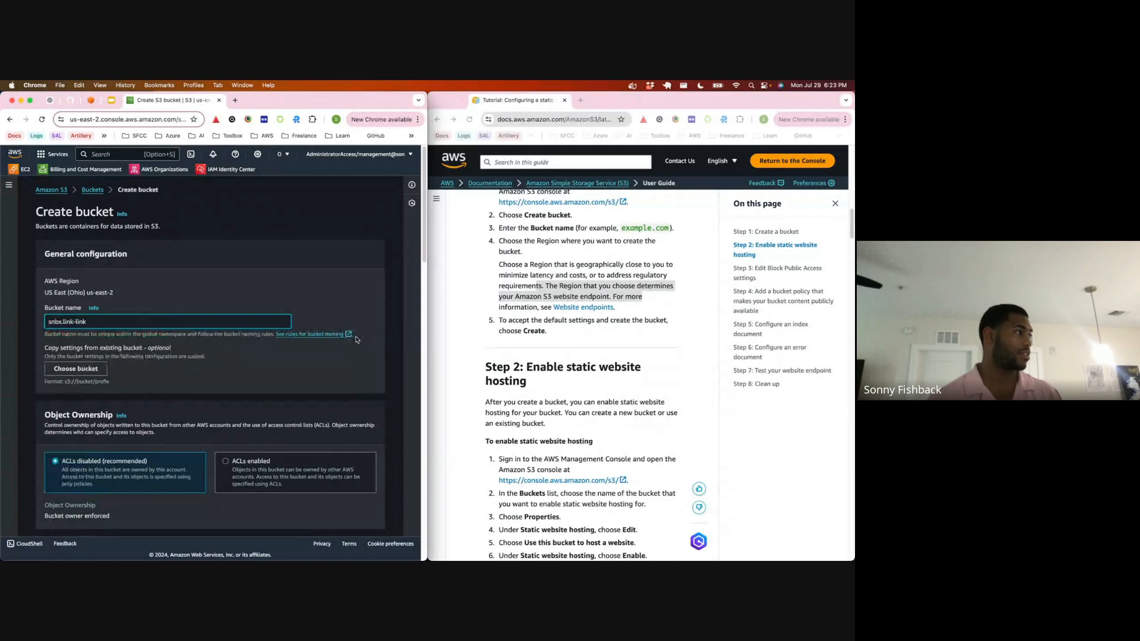
{"action": "scroll", "coordinate": [275, 275], "scroll_direction": "down", "scroll_amount": 3}
{"action": "scroll", "coordinate": [140, 351], "scroll_direction": "down", "scroll_amount": 10}
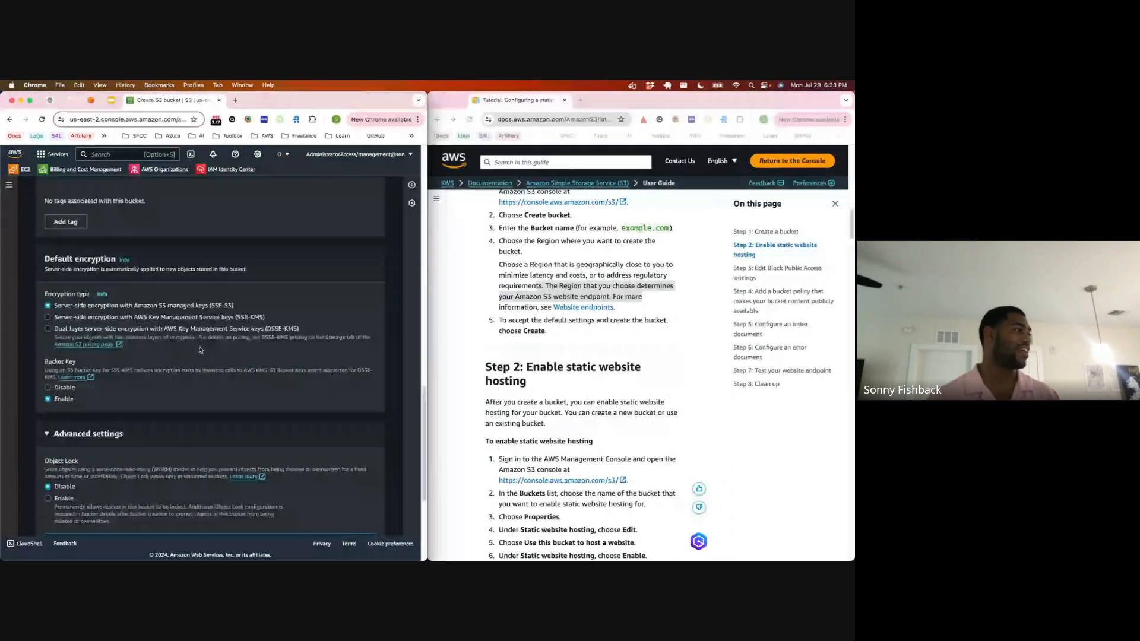
{"action": "scroll", "coordinate": [141, 350], "scroll_direction": "down", "scroll_amount": 3}
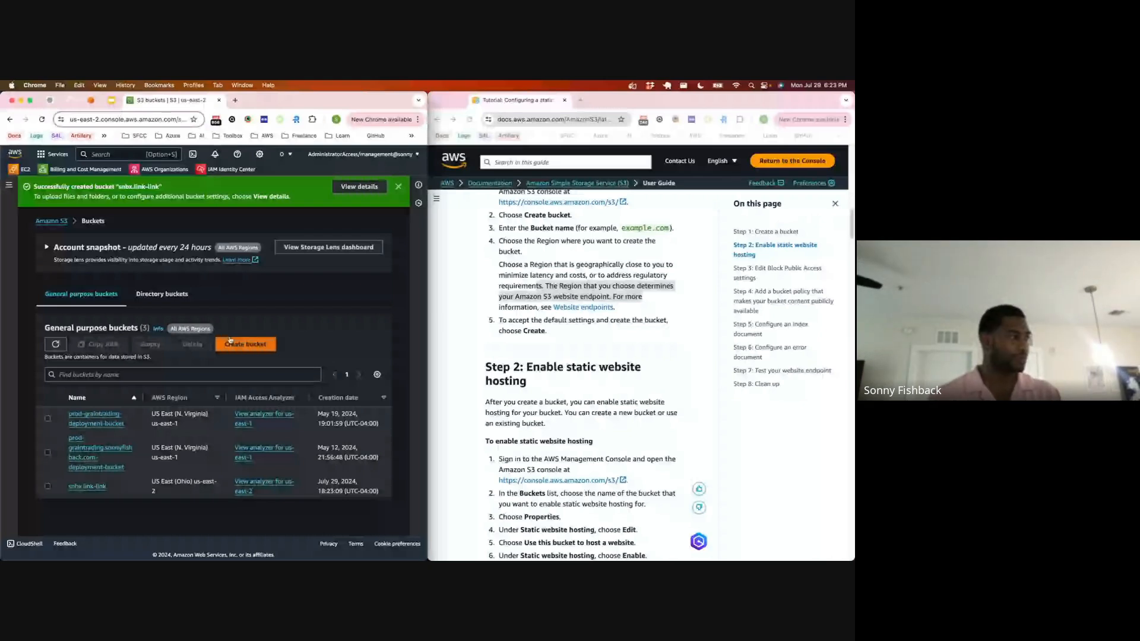
Step: Open the snbx.link-link bucket and find the static website hosting section in its properties
{"action": "left_click", "coordinate": [86, 488]}
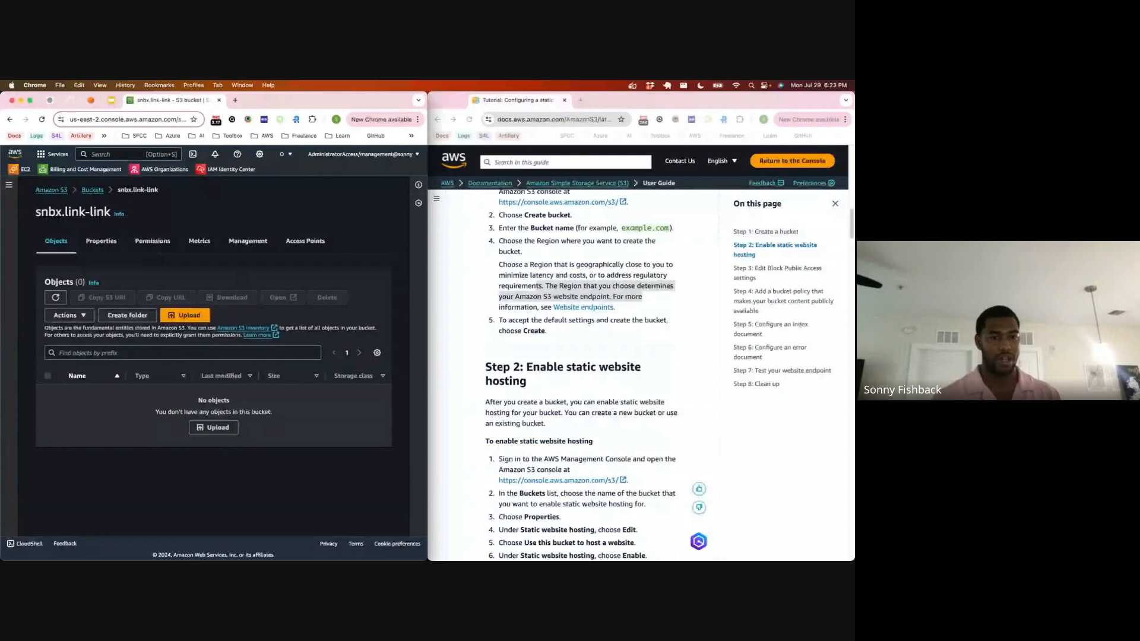
{"action": "left_click", "coordinate": [94, 243]}
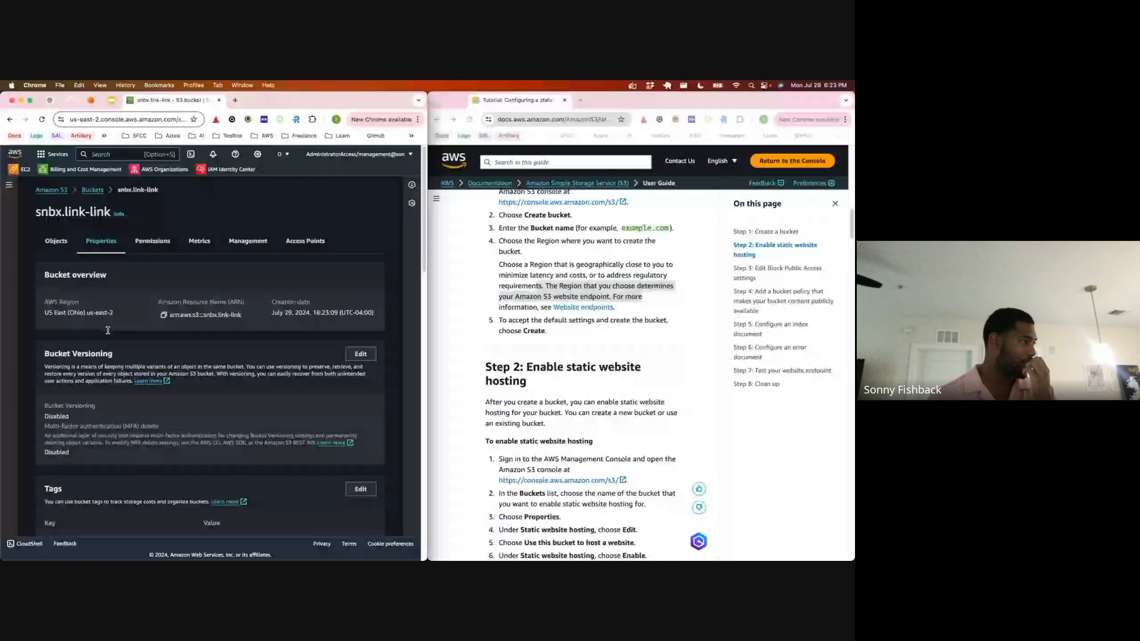
{"action": "scroll", "coordinate": [107, 330], "scroll_direction": "down", "scroll_amount": 5}
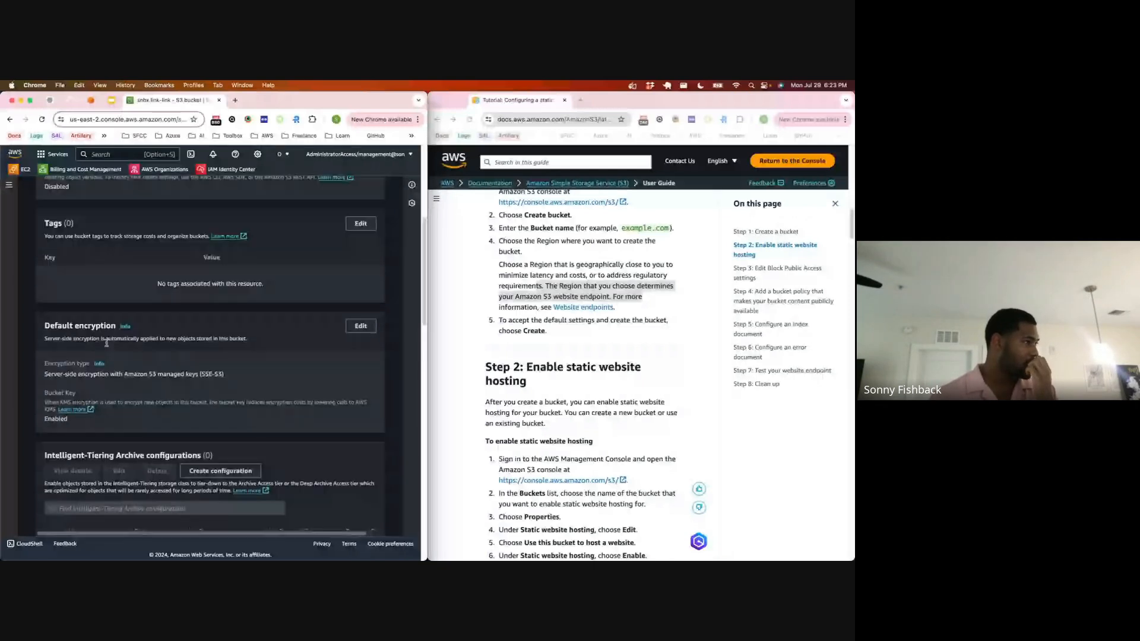
{"action": "scroll", "coordinate": [107, 343], "scroll_direction": "down", "scroll_amount": 3}
{"action": "scroll", "coordinate": [107, 344], "scroll_direction": "down", "scroll_amount": 3}
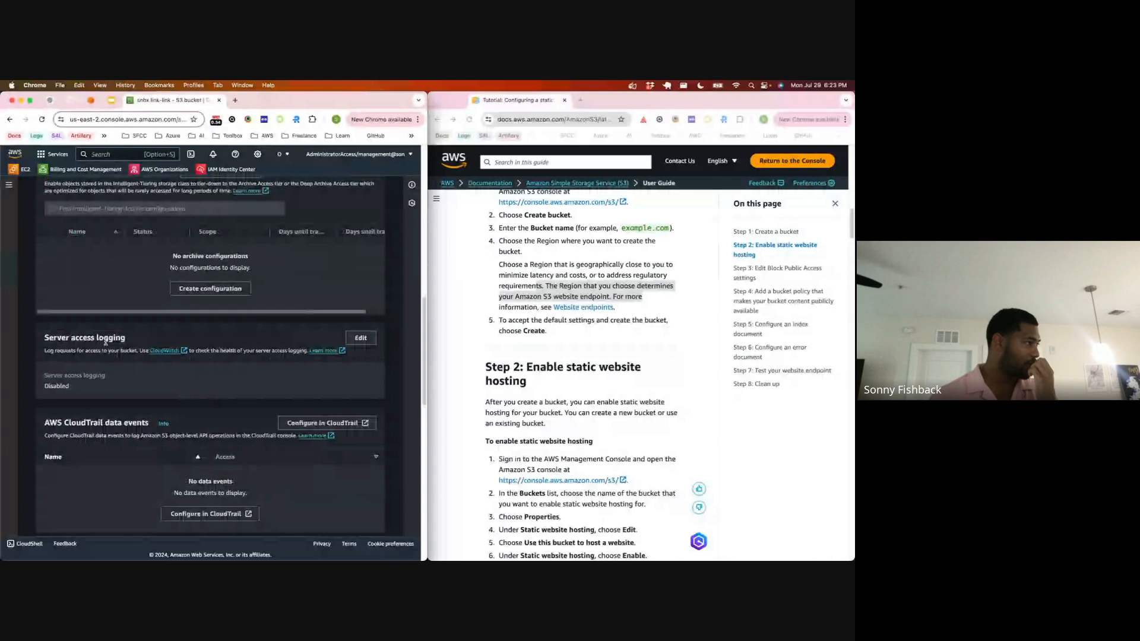
{"action": "scroll", "coordinate": [106, 341], "scroll_direction": "down", "scroll_amount": 4}
{"action": "scroll", "coordinate": [106, 341], "scroll_direction": "up", "scroll_amount": 1}
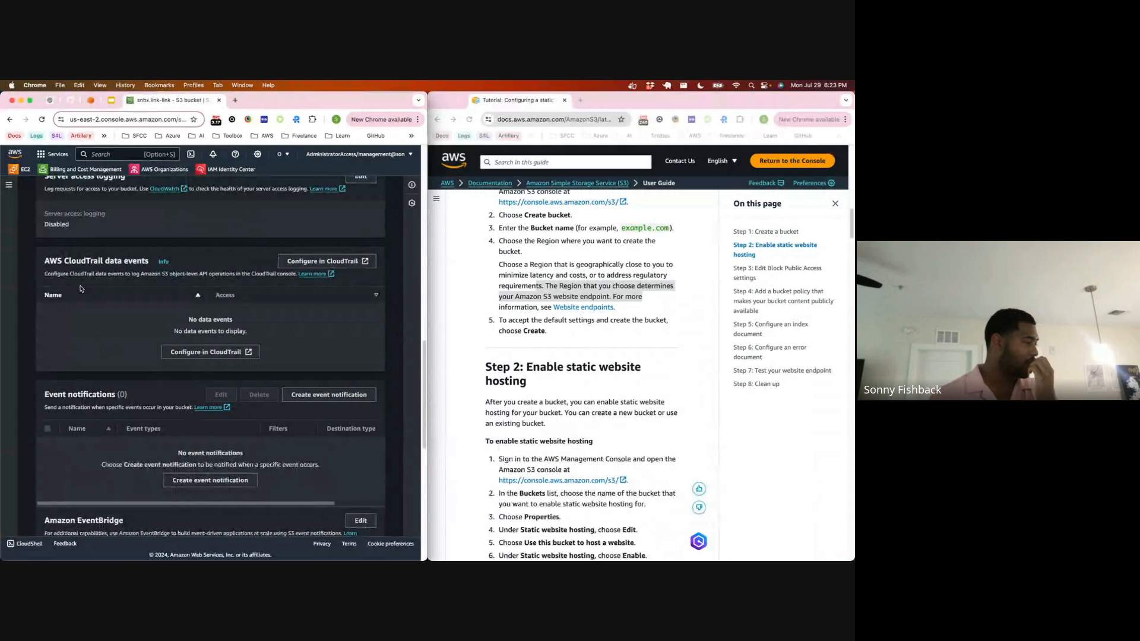
{"action": "scroll", "coordinate": [80, 286], "scroll_direction": "down", "scroll_amount": 3}
{"action": "scroll", "coordinate": [80, 291], "scroll_direction": "down", "scroll_amount": 5}
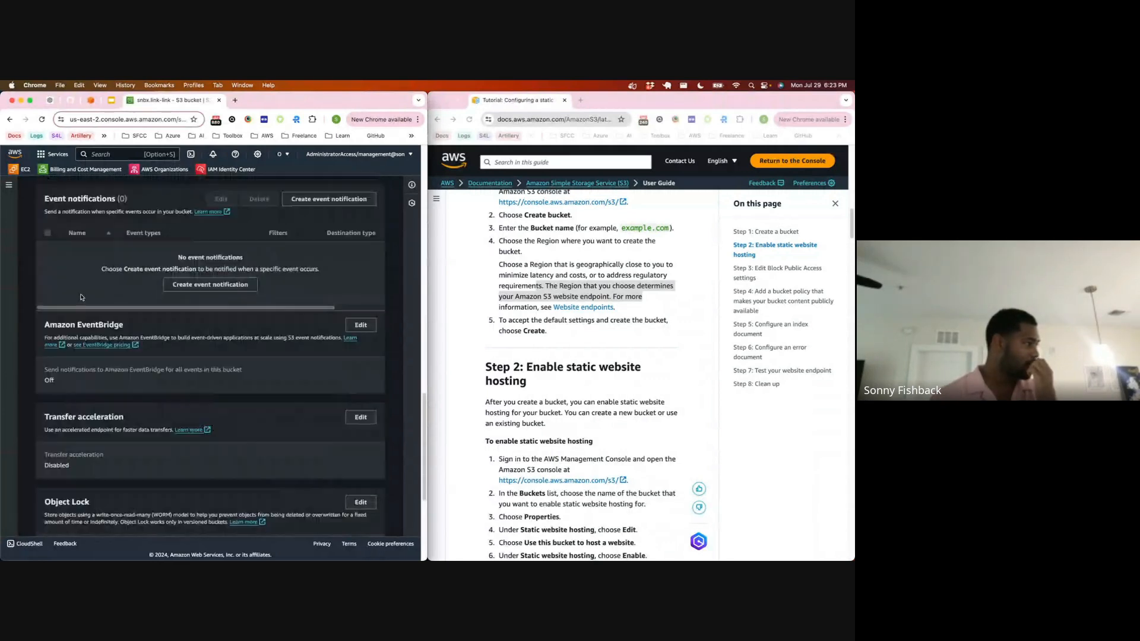
{"action": "scroll", "coordinate": [82, 299], "scroll_direction": "down", "scroll_amount": 1}
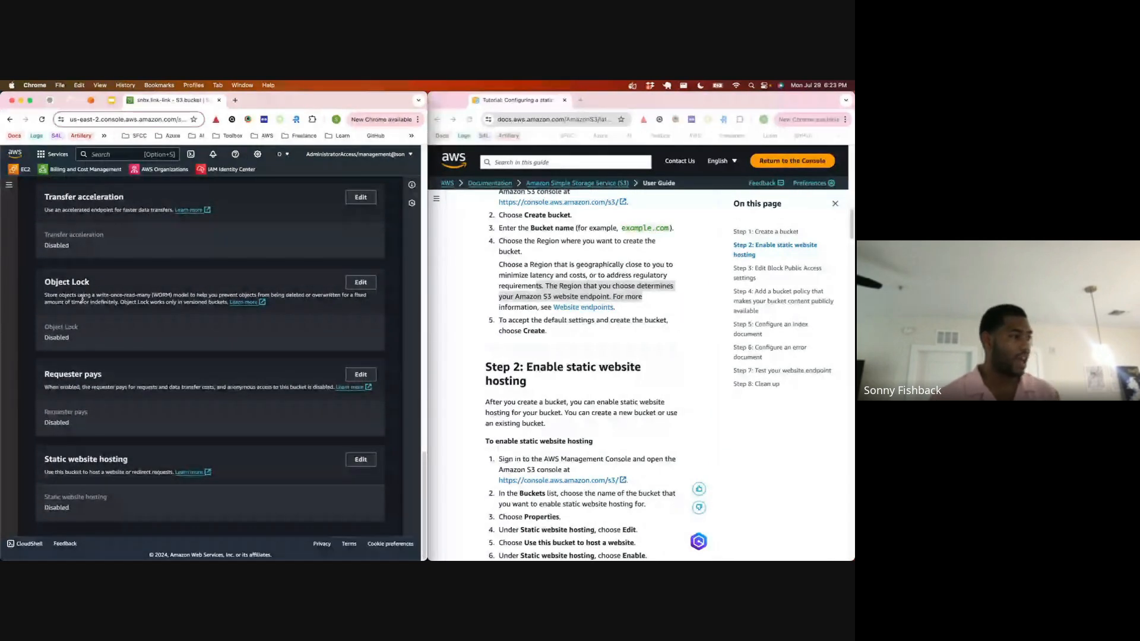
Step: Enable static website hosting for the bucket, comparing the hosting types and choosing Host a static website
{"action": "left_click", "coordinate": [361, 460]}
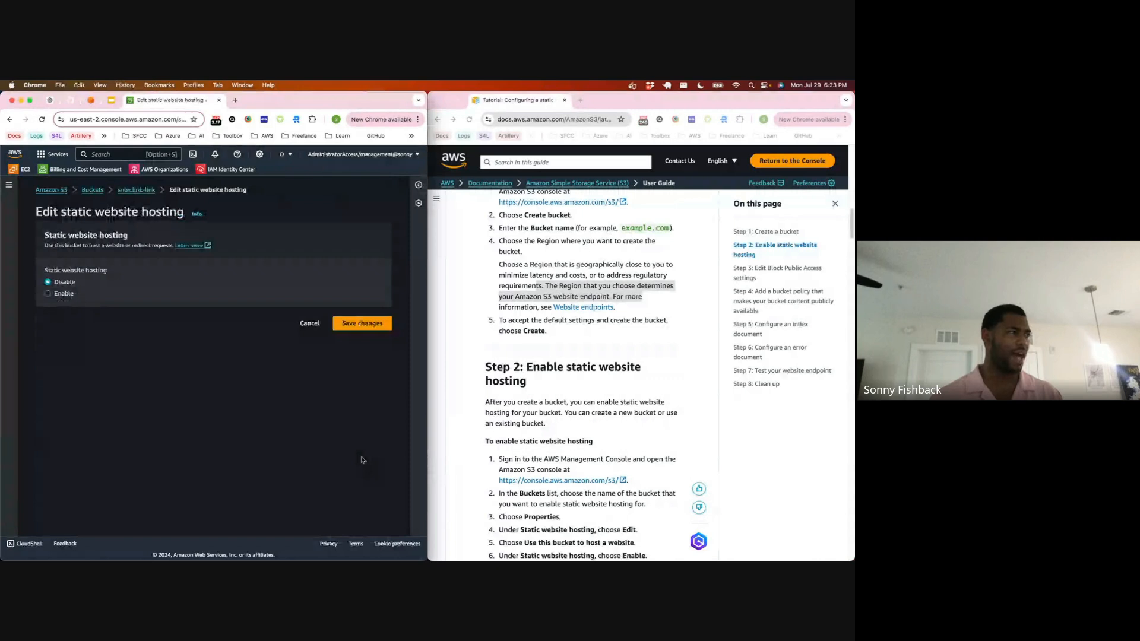
{"action": "left_click", "coordinate": [60, 293]}
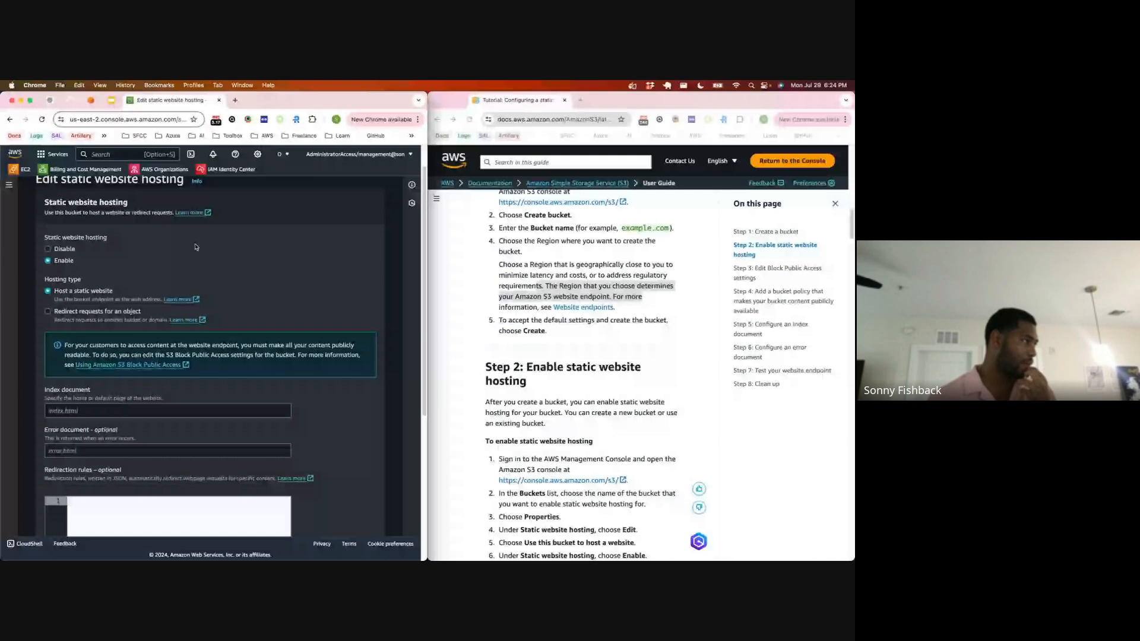
{"action": "left_click_drag", "start_coordinate": [53, 299], "coordinate": [141, 304]}
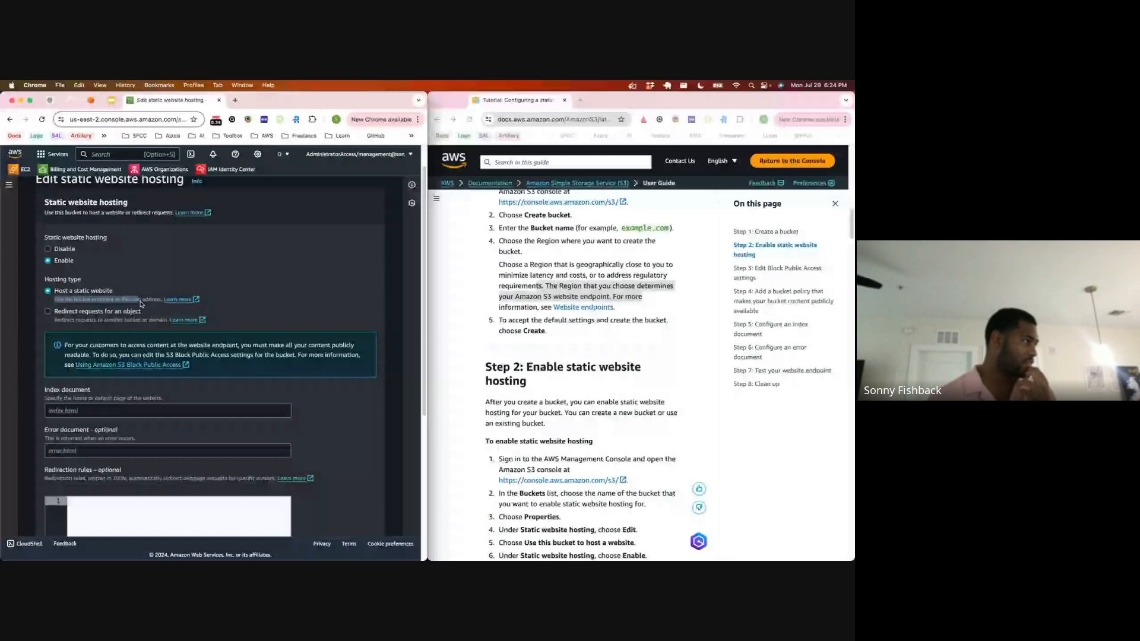
{"action": "left_click", "coordinate": [73, 320]}
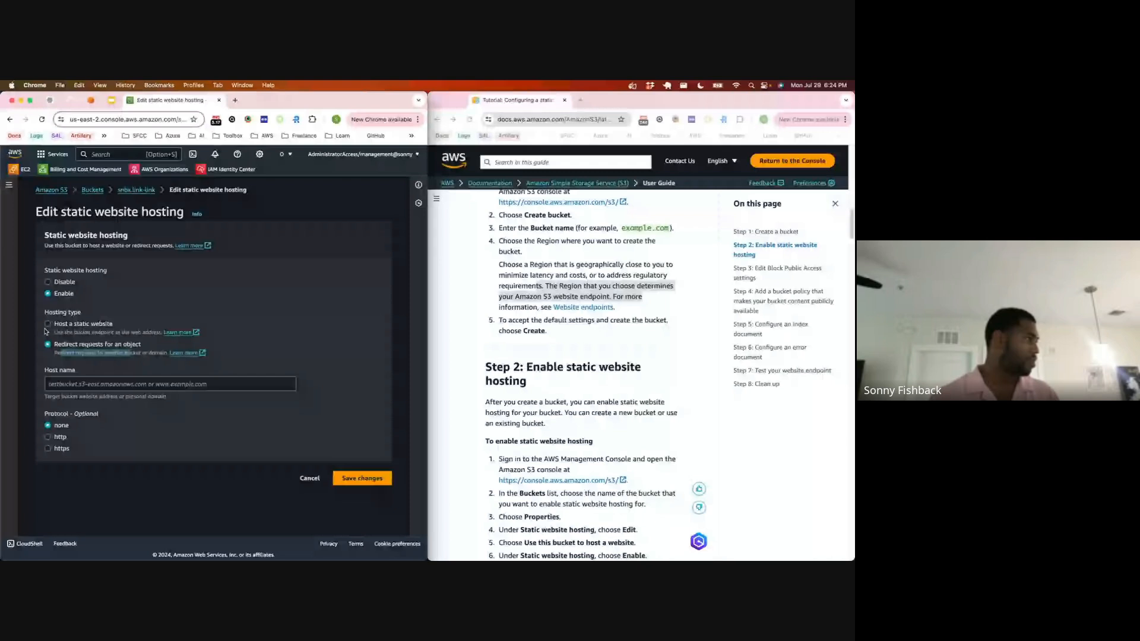
{"action": "left_click", "coordinate": [47, 324]}
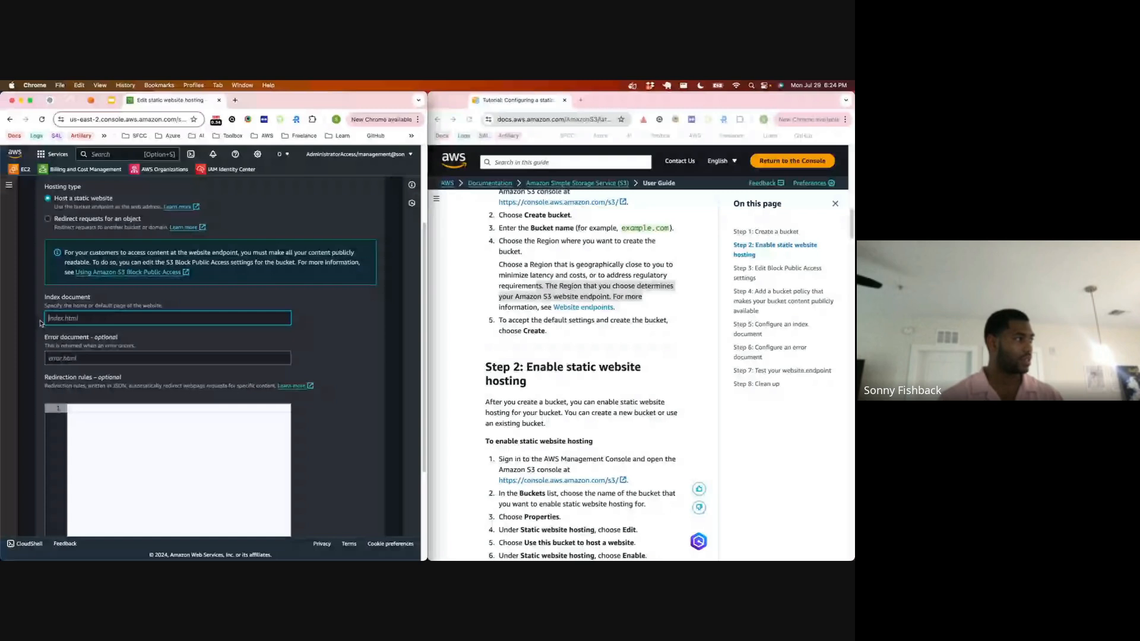
Step: Set the index document to index.html and save the static website hosting changes
{"action": "type", "text": "index.t"}
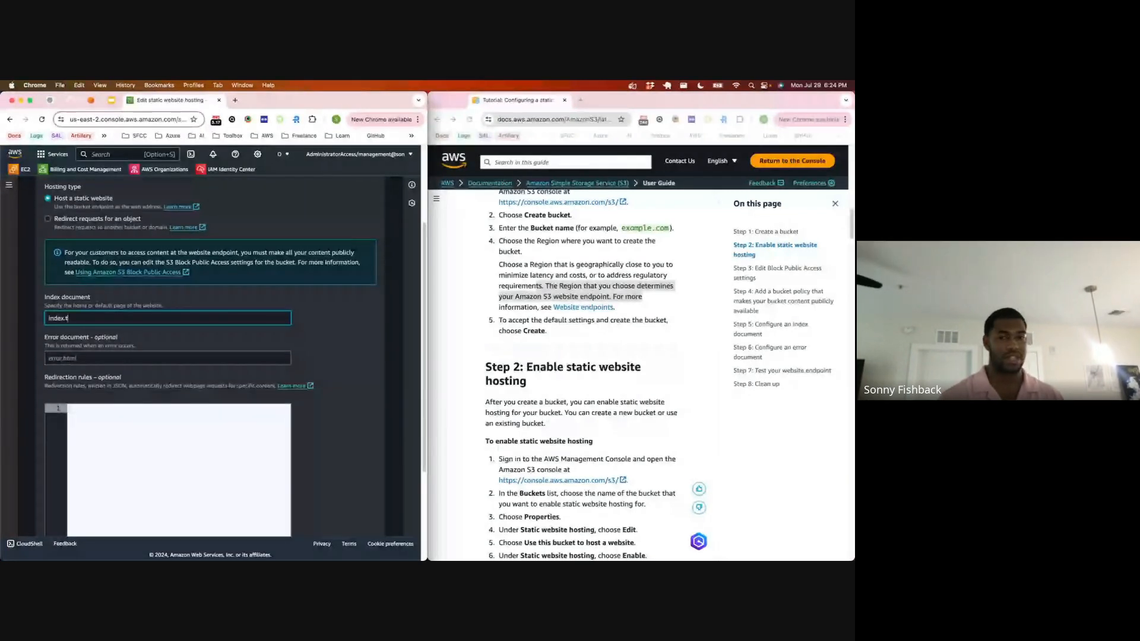
{"action": "key", "text": "BackSpace"}
{"action": "type", "text": "html"}
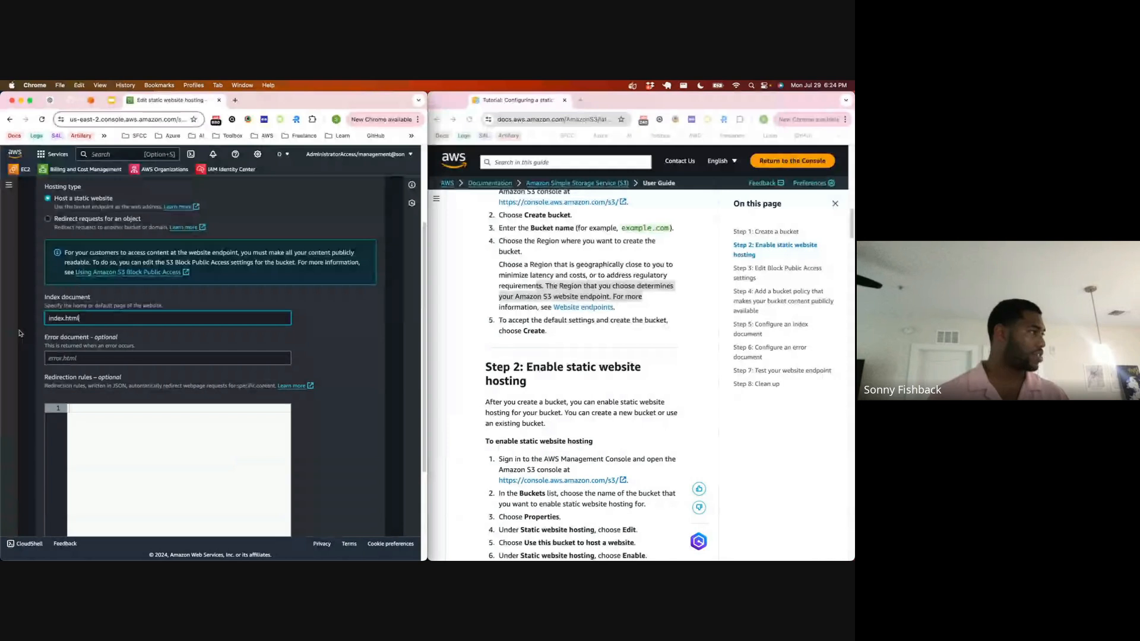
{"action": "scroll", "coordinate": [94, 322], "scroll_direction": "down", "scroll_amount": 2}
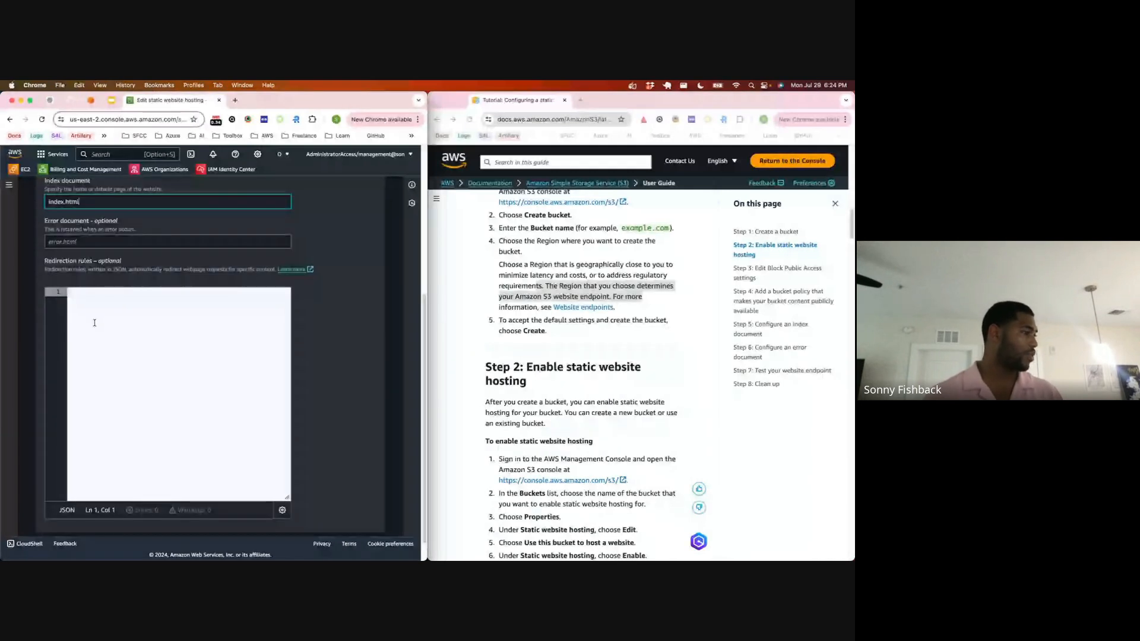
{"action": "scroll", "coordinate": [95, 322], "scroll_direction": "down", "scroll_amount": 1}
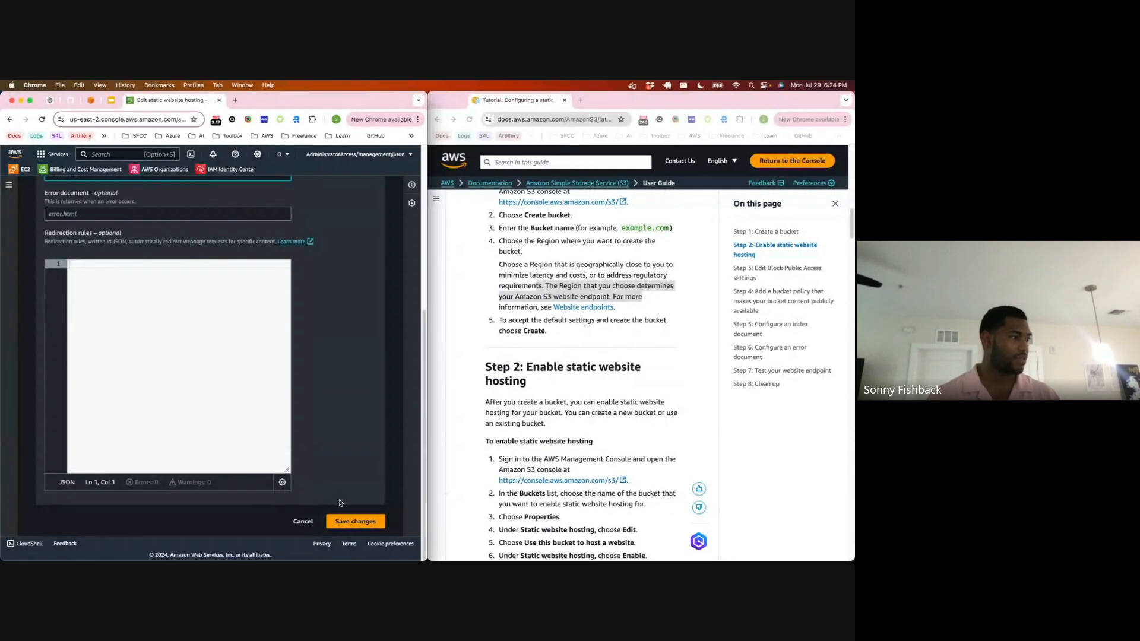
{"action": "left_click", "coordinate": [347, 521]}
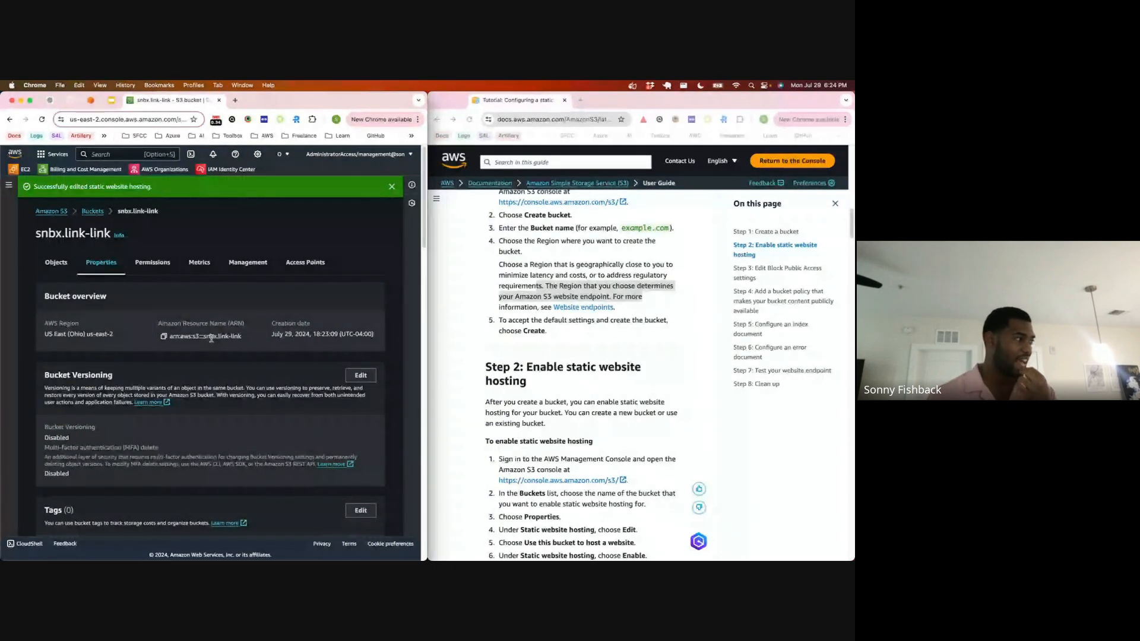
Step: Open the bucket's website endpoint to test the site and read the page it returns
{"action": "scroll", "coordinate": [208, 345], "scroll_direction": "down", "scroll_amount": 3}
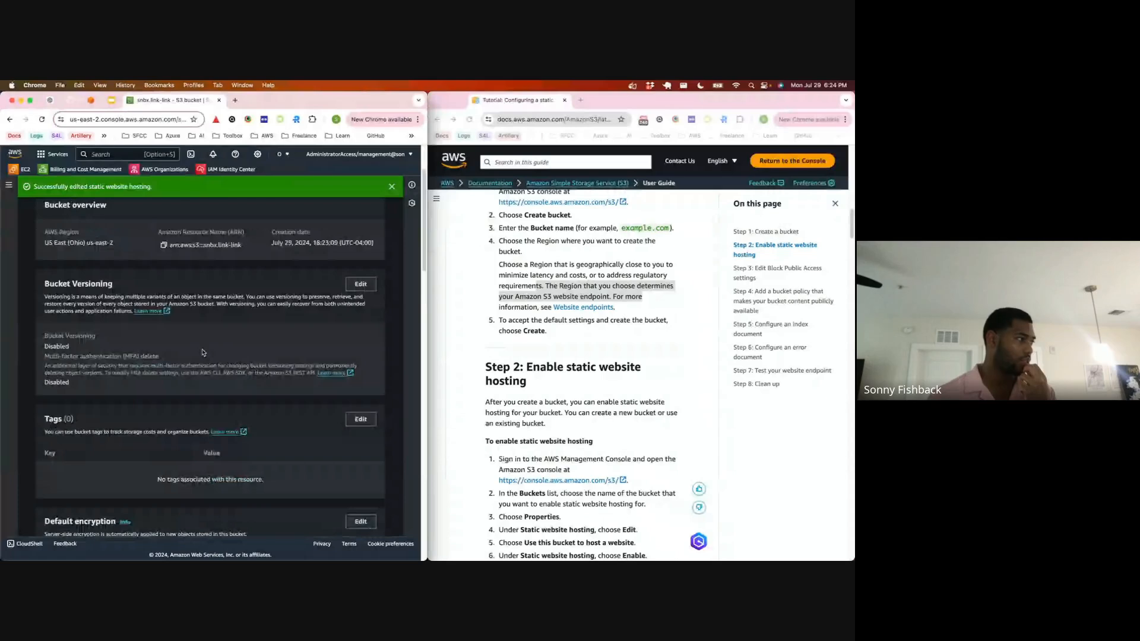
{"action": "scroll", "coordinate": [203, 353], "scroll_direction": "down", "scroll_amount": 10}
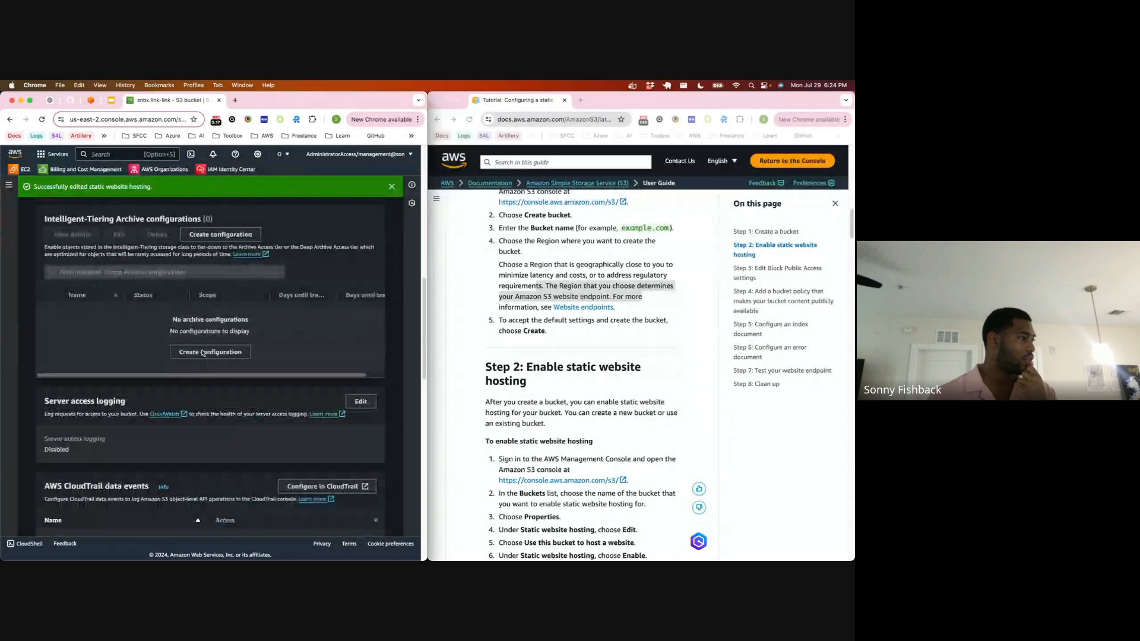
{"action": "scroll", "coordinate": [203, 352], "scroll_direction": "down", "scroll_amount": 10}
{"action": "left_click", "coordinate": [215, 509]}
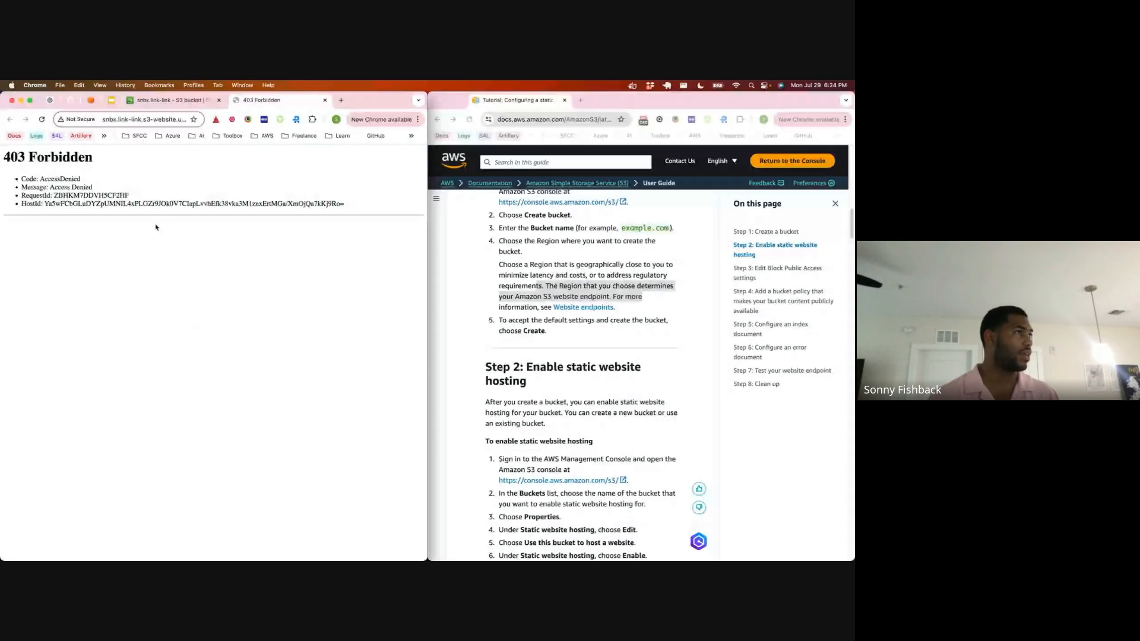
{"action": "left_click_drag", "start_coordinate": [237, 160], "coordinate": [285, 127]}
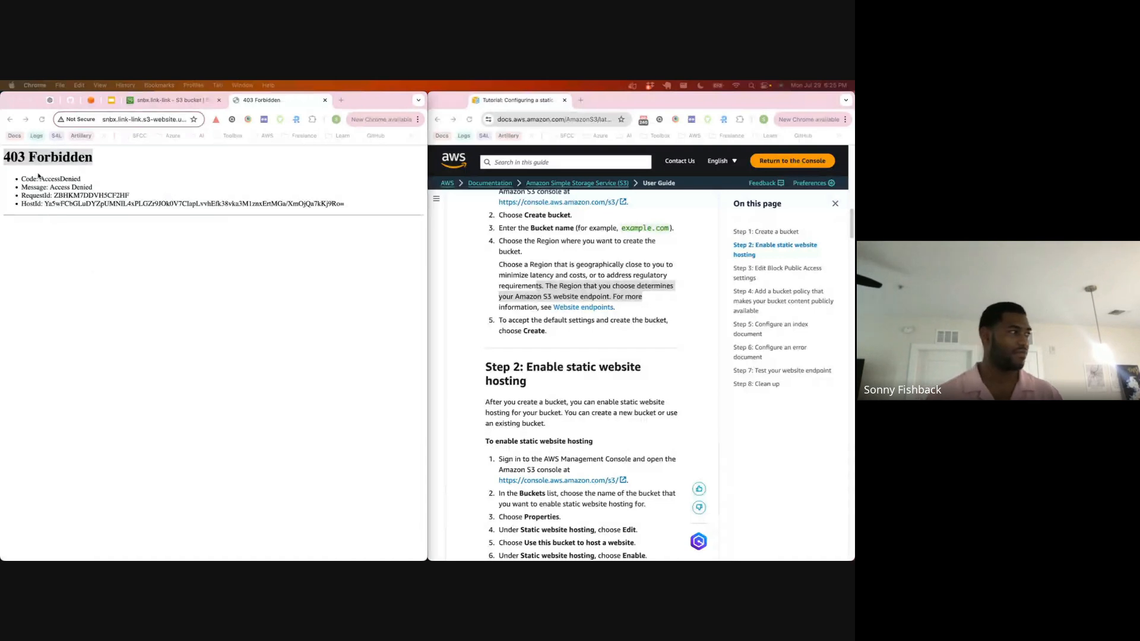
Step: Return to the bucket's properties, dismiss the notification and review the static website hosting settings and endpoint
{"action": "left_click", "coordinate": [172, 100]}
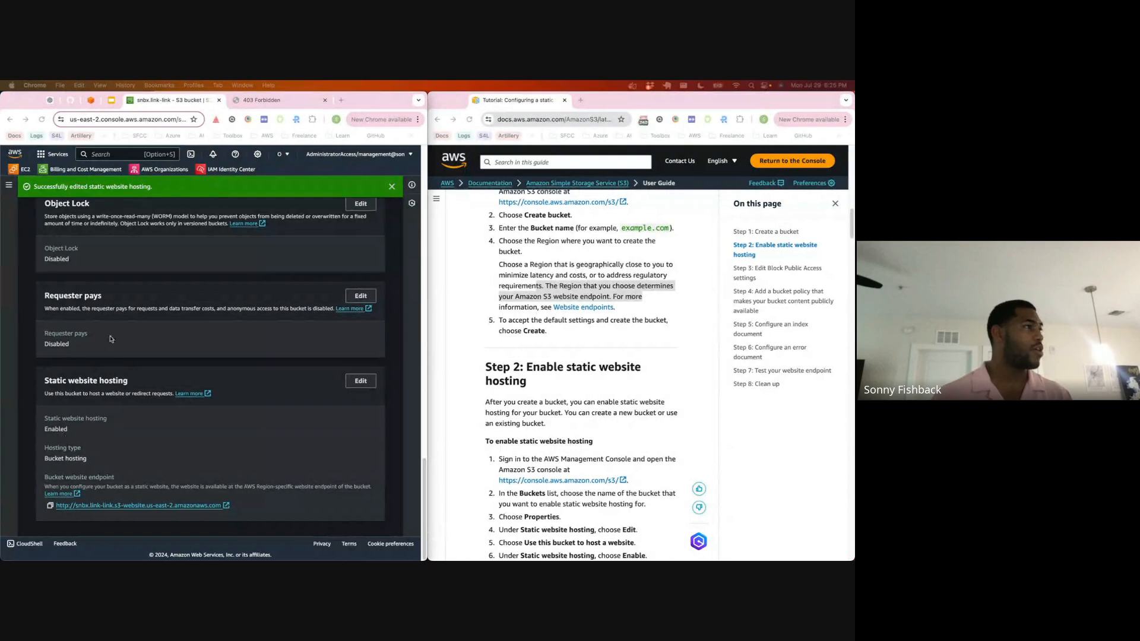
{"action": "scroll", "coordinate": [117, 330], "scroll_direction": "up", "scroll_amount": 3}
{"action": "scroll", "coordinate": [116, 330], "scroll_direction": "up", "scroll_amount": 3}
{"action": "left_click", "coordinate": [392, 187]}
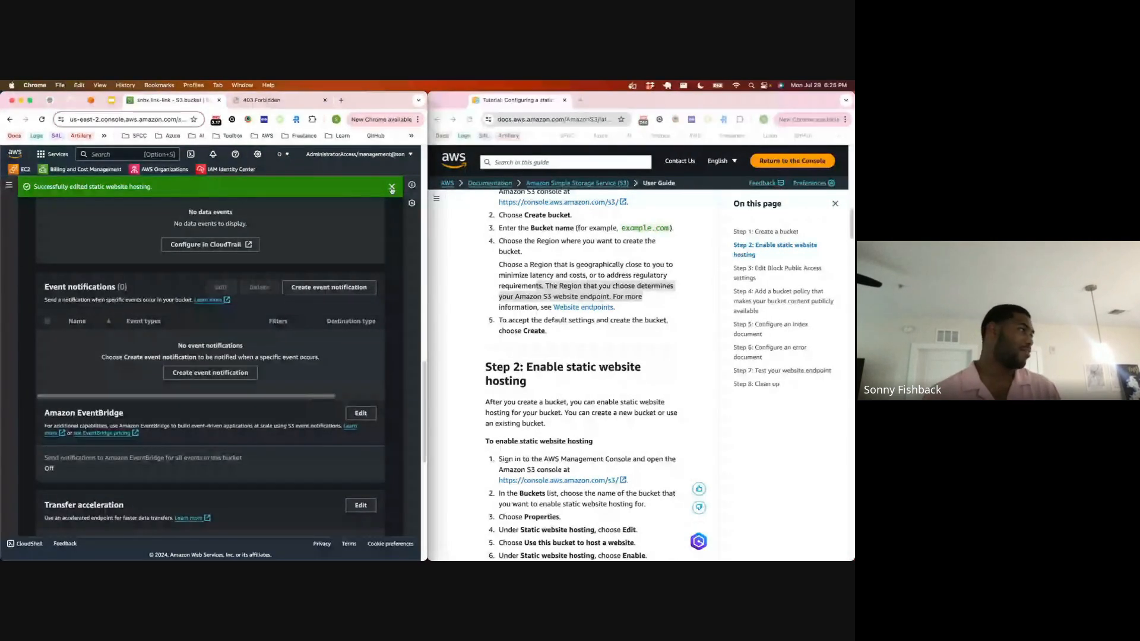
{"action": "left_click", "coordinate": [392, 188]}
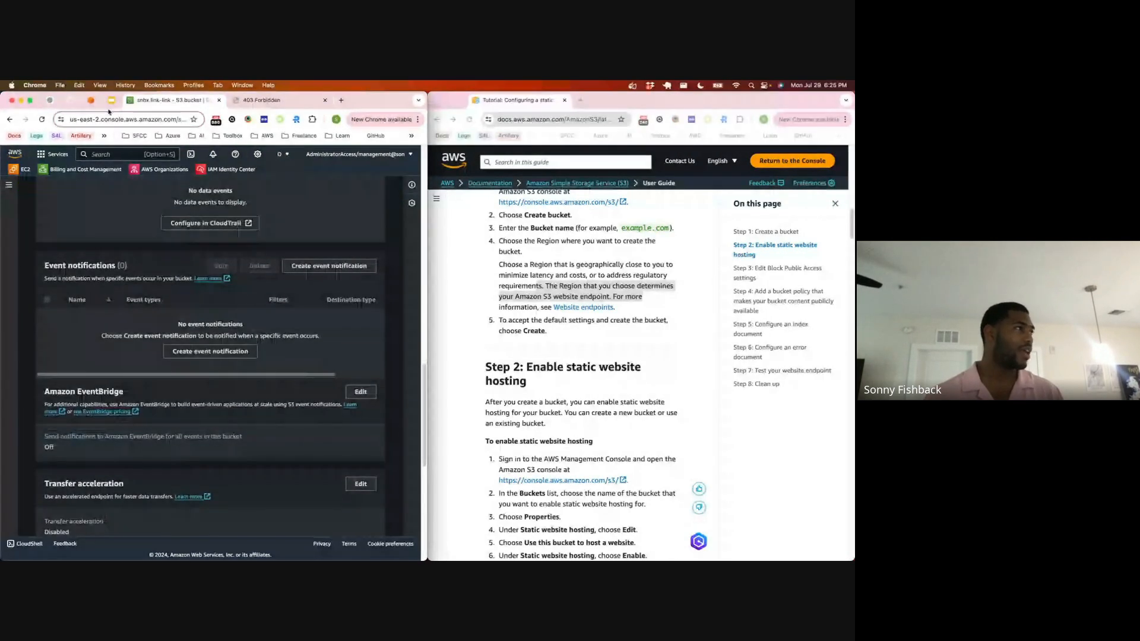
{"action": "left_click", "coordinate": [261, 100]}
{"action": "left_click", "coordinate": [198, 106]}
{"action": "scroll", "coordinate": [172, 297], "scroll_direction": "up", "scroll_amount": 15}
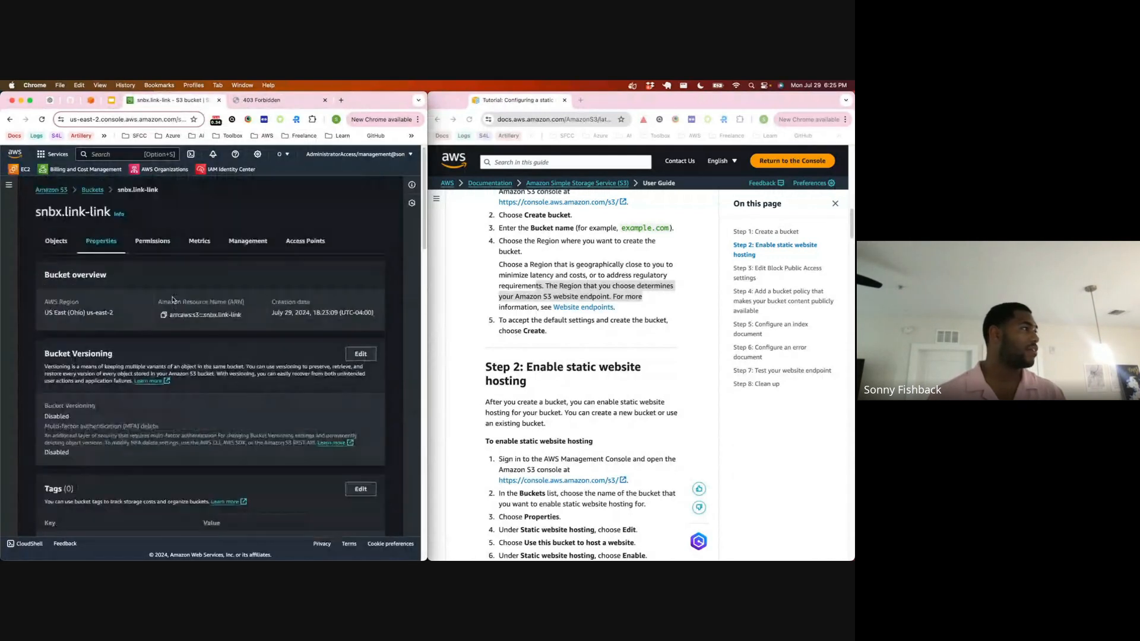
{"action": "scroll", "coordinate": [172, 297], "scroll_direction": "down", "scroll_amount": 3}
{"action": "scroll", "coordinate": [172, 297], "scroll_direction": "down", "scroll_amount": 12}
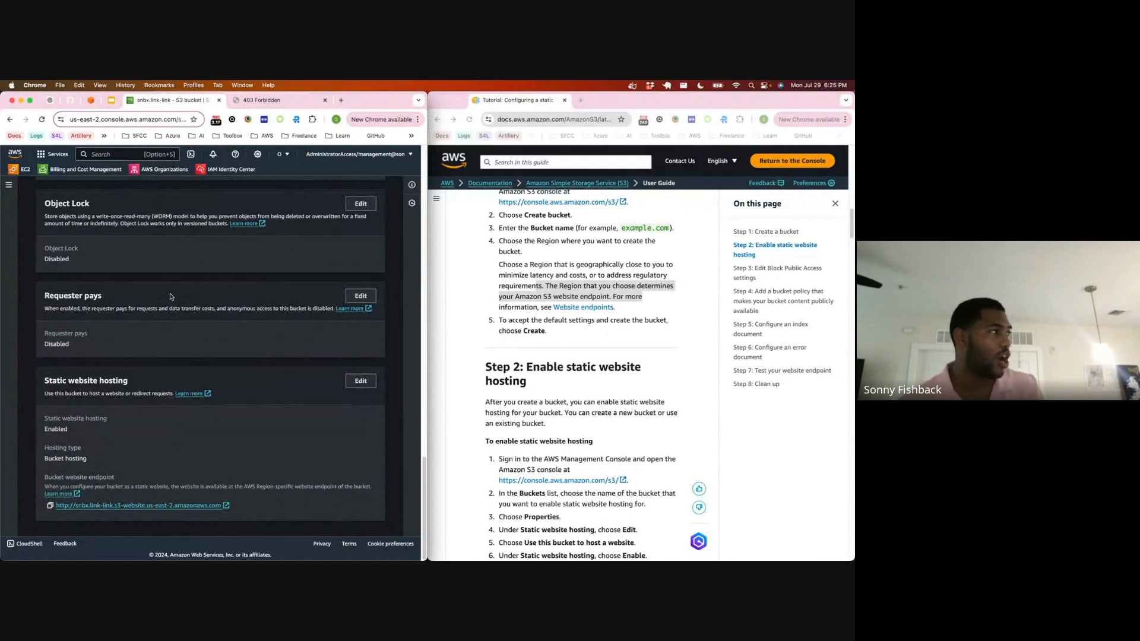
Step: Open the bucket's permissions and review its Block public access settings and bucket policy
{"action": "scroll", "coordinate": [171, 297], "scroll_direction": "up", "scroll_amount": 12}
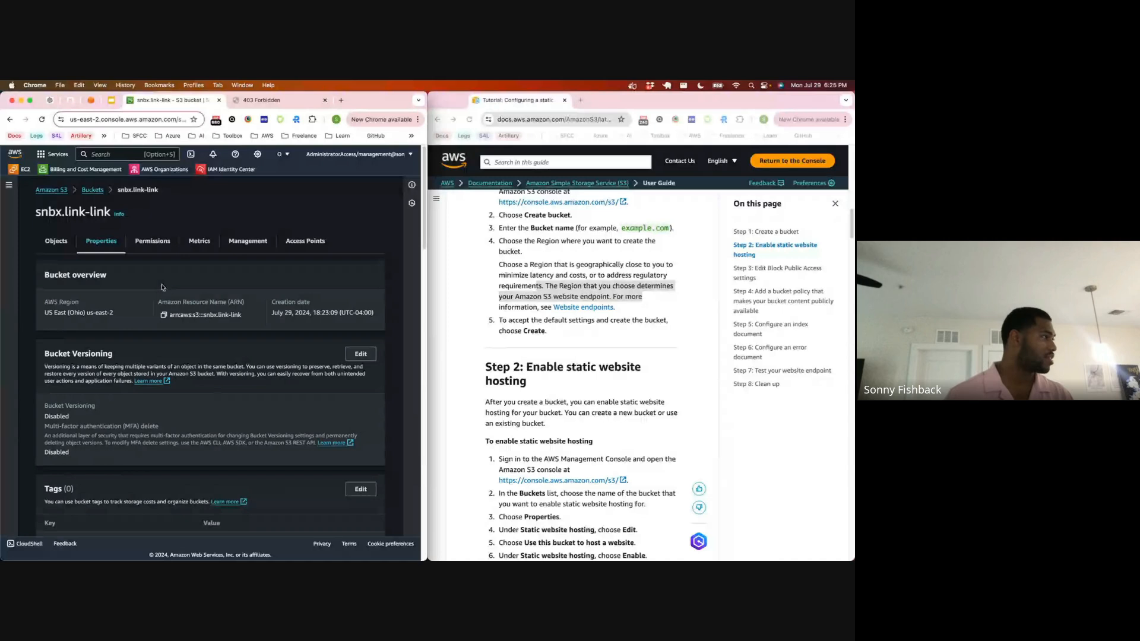
{"action": "left_click", "coordinate": [153, 241]}
{"action": "scroll", "coordinate": [153, 258], "scroll_direction": "down", "scroll_amount": 3}
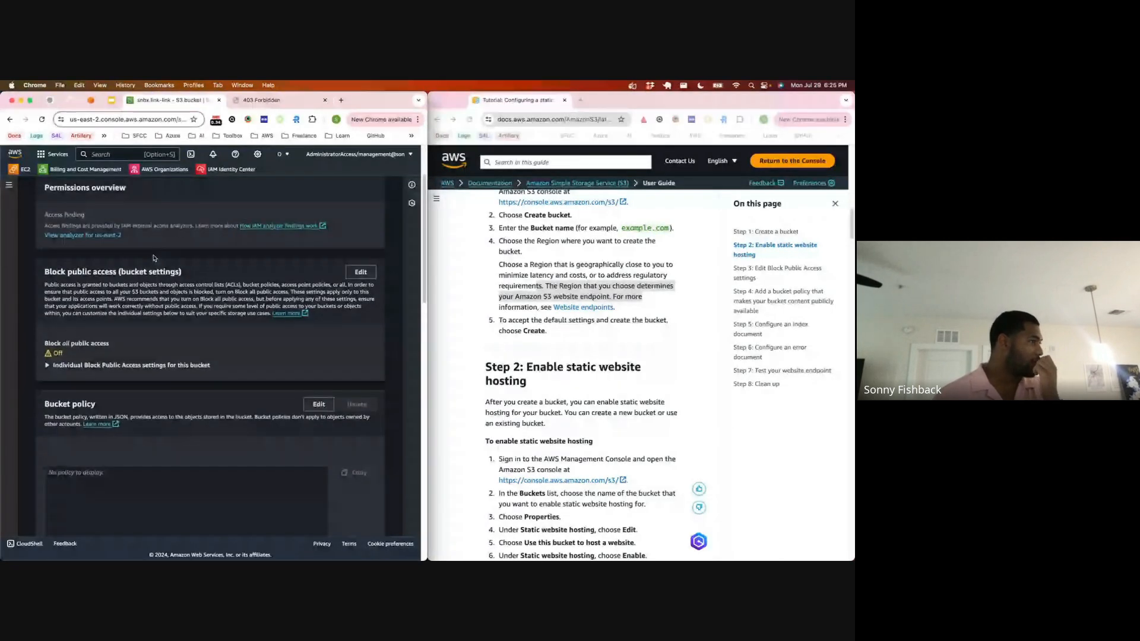
{"action": "scroll", "coordinate": [153, 257], "scroll_direction": "down", "scroll_amount": 3}
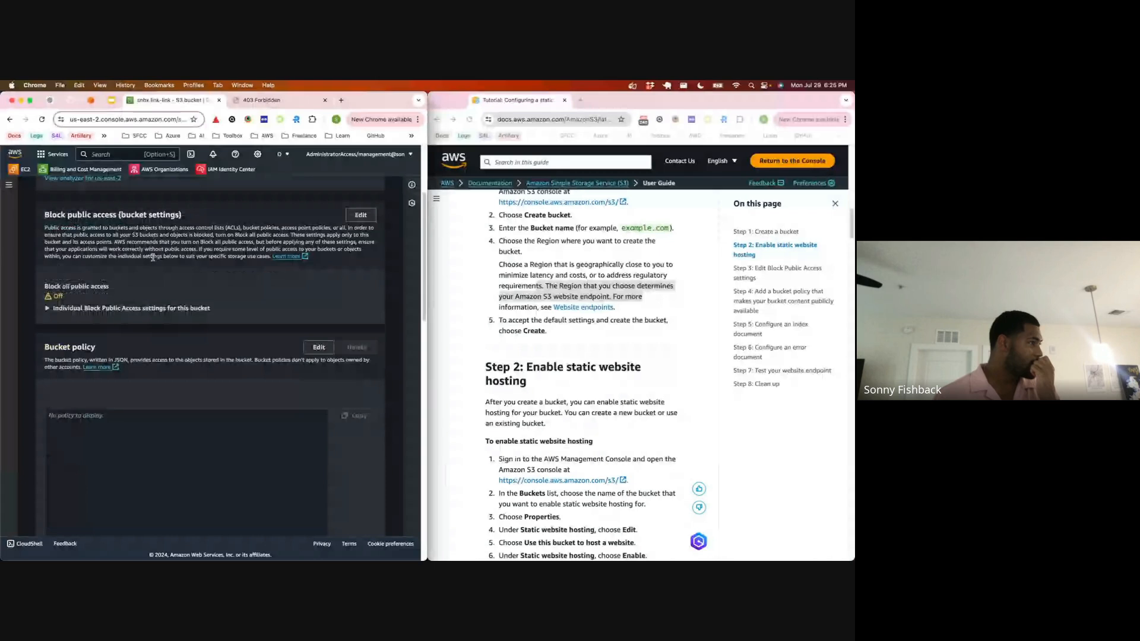
{"action": "scroll", "coordinate": [153, 260], "scroll_direction": "down", "scroll_amount": 5}
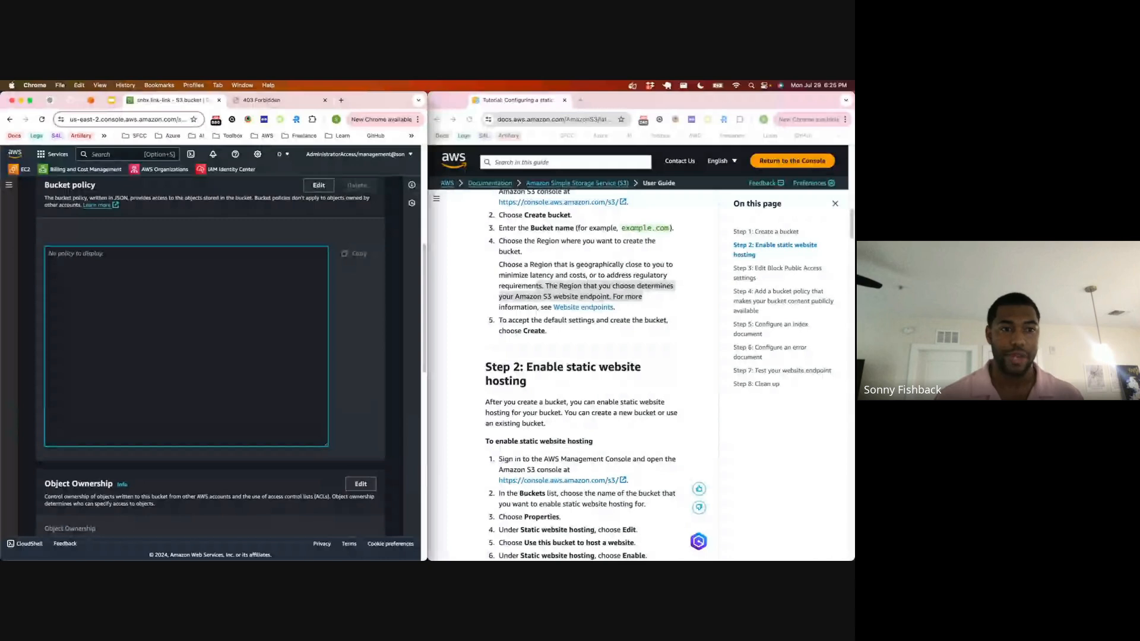
Step: Edit the bucket policy, pasting in the PublicReadGetObject policy that allows s3:GetObject for every principal on the BUCKET_NAME resource
{"action": "key", "text": "super+Tab"}
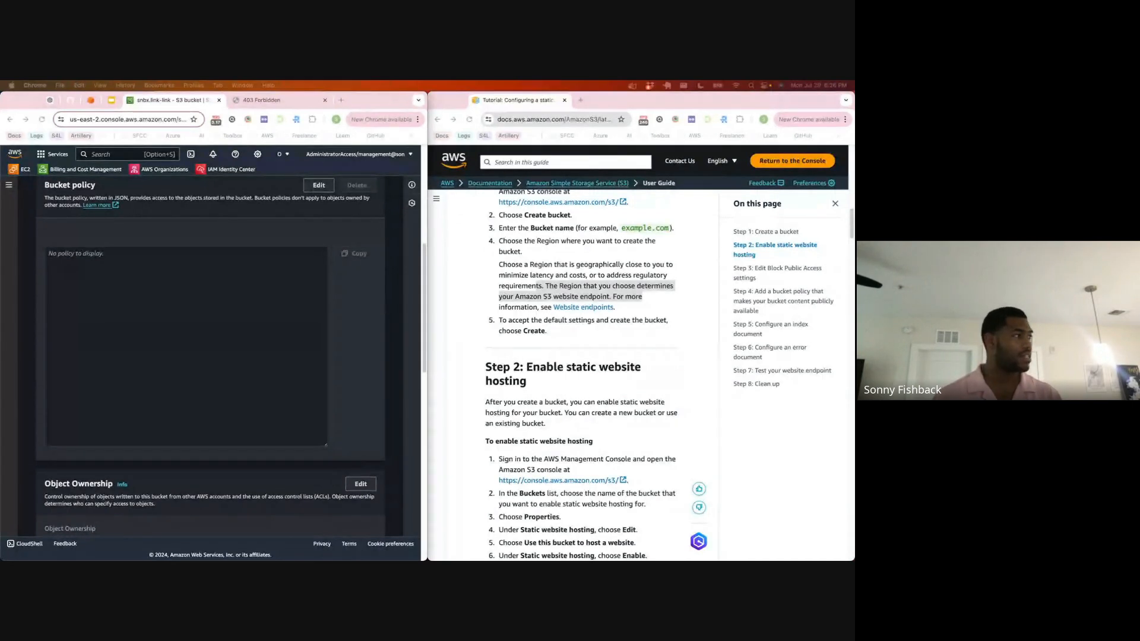
{"action": "left_click", "coordinate": [141, 275]}
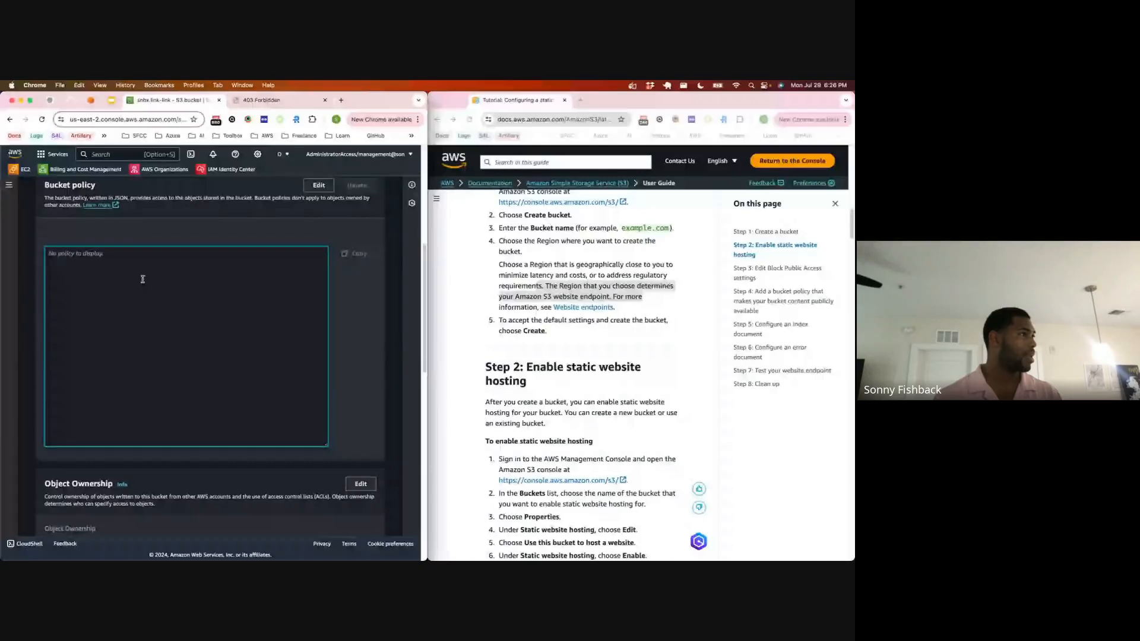
{"action": "scroll", "coordinate": [298, 220], "scroll_direction": "up", "scroll_amount": 1}
{"action": "left_click", "coordinate": [319, 198]}
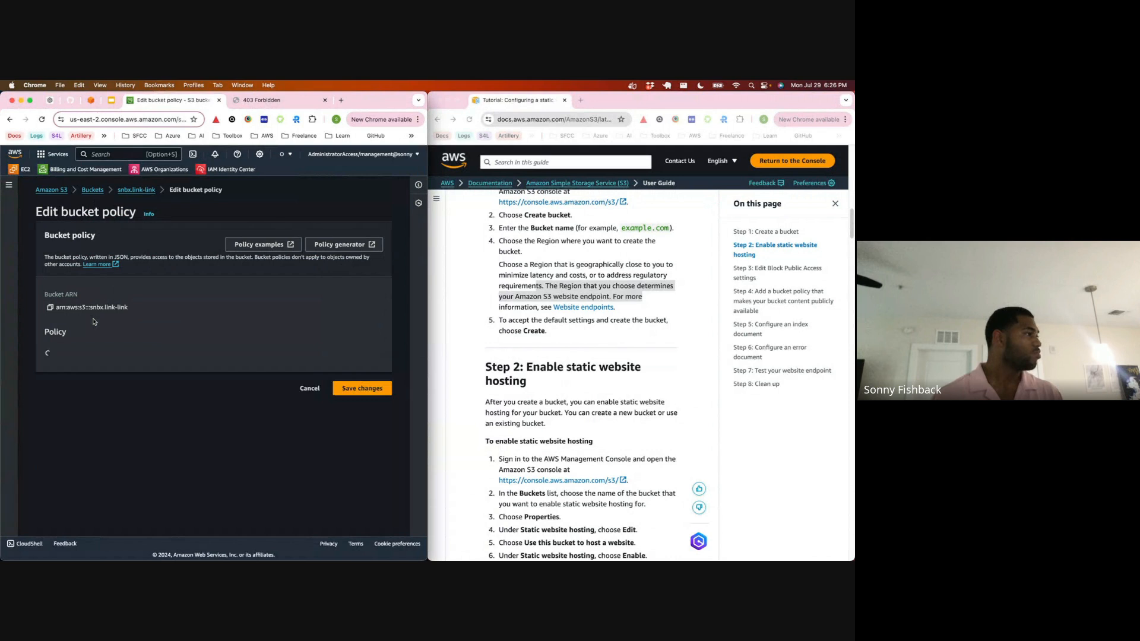
{"action": "scroll", "coordinate": [119, 259], "scroll_direction": "down", "scroll_amount": 3}
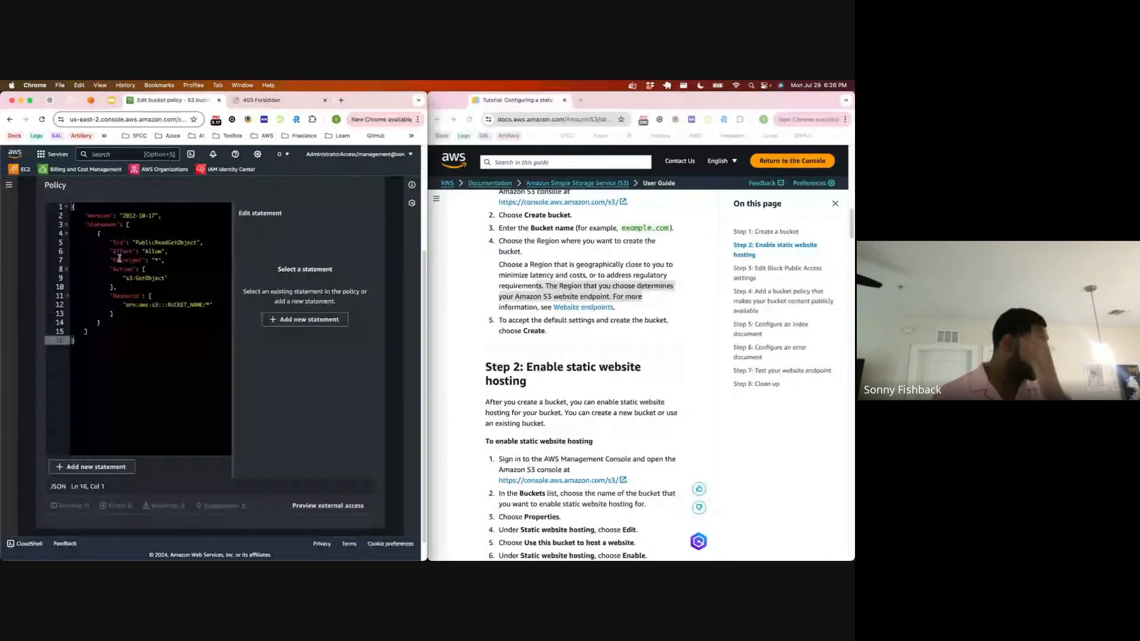
{"action": "scroll", "coordinate": [120, 259], "scroll_direction": "up", "scroll_amount": 3}
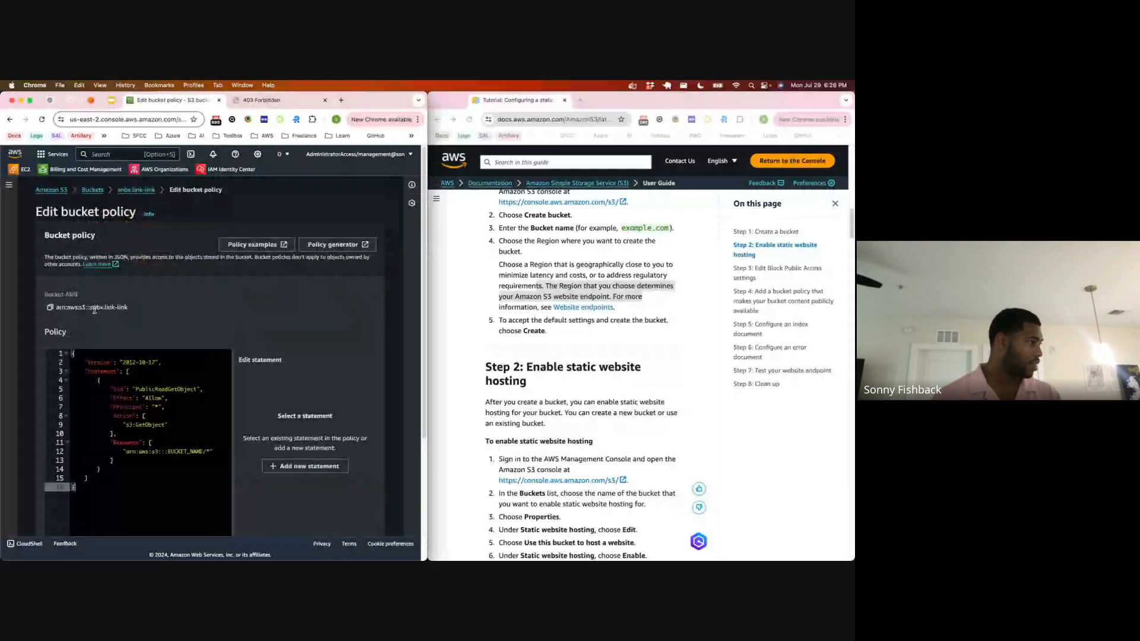
Step: Replace the BUCKET_NAME placeholder in the policy's resource ARN with snbx.link-link, keeping the trailing /*
{"action": "double_click", "coordinate": [186, 452]}
{"action": "type", "text": "snbx.link-link"}
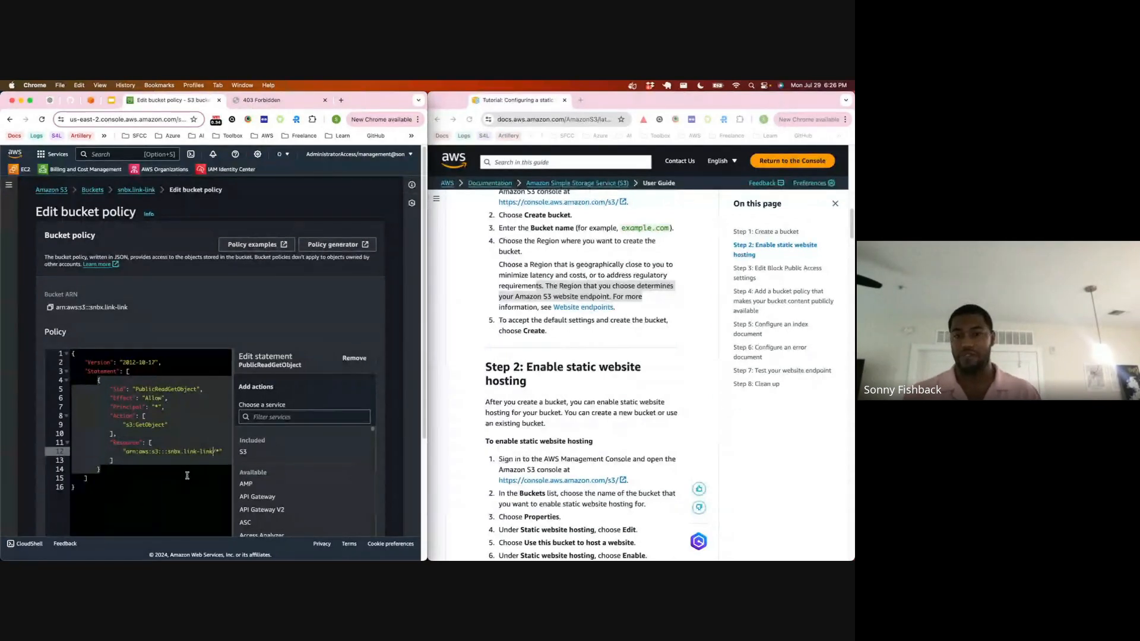
{"action": "left_click", "coordinate": [150, 458]}
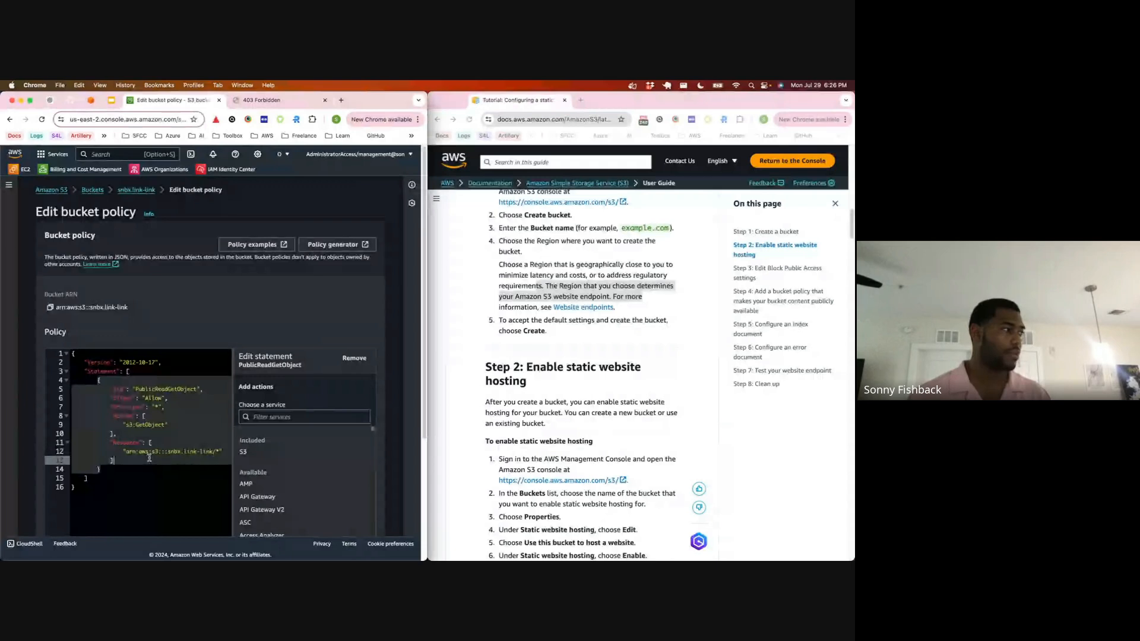
{"action": "left_click", "coordinate": [133, 486]}
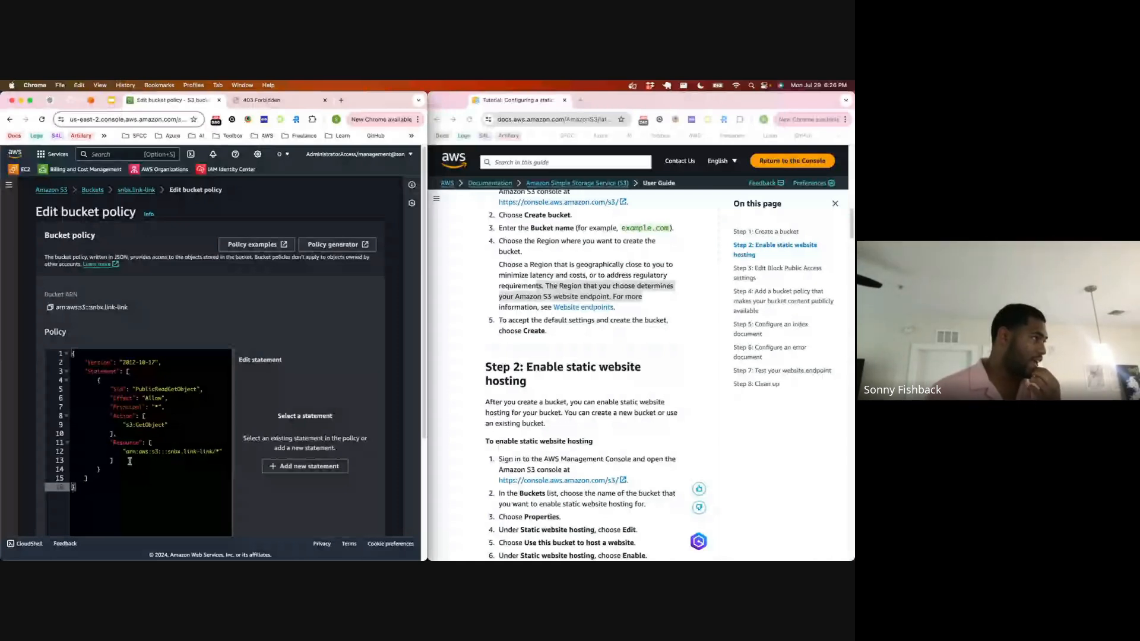
Step: Check the policy statement's Sid, effect, action and resource, and save the bucket policy changes
{"action": "scroll", "coordinate": [130, 461], "scroll_direction": "down", "scroll_amount": 1}
{"action": "double_click", "coordinate": [196, 353]}
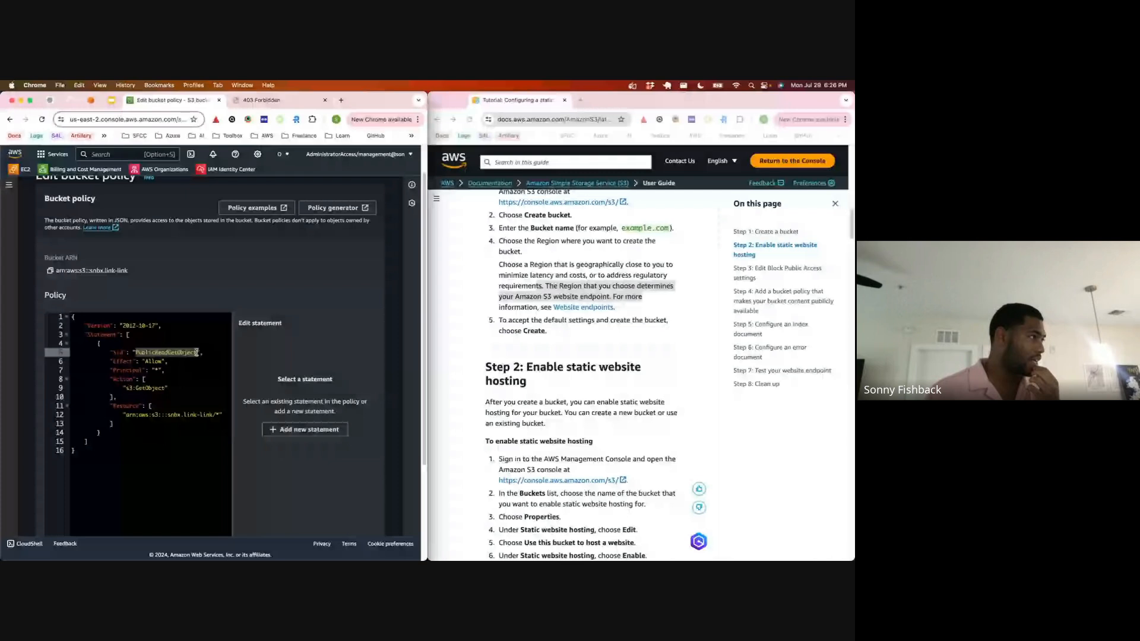
{"action": "left_click", "coordinate": [196, 352]}
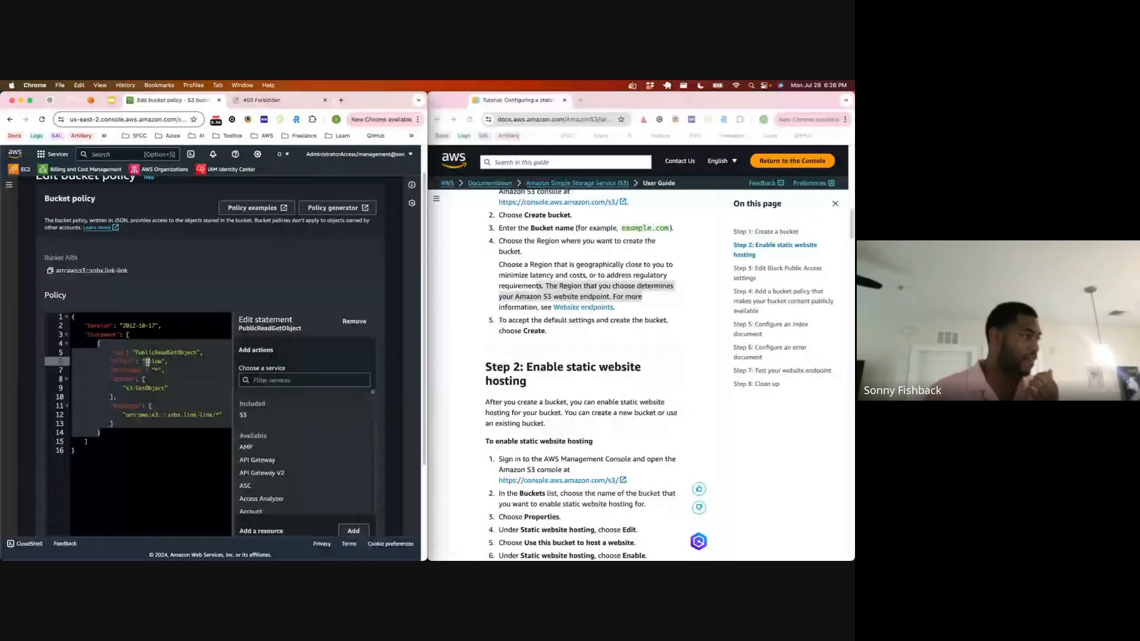
{"action": "double_click", "coordinate": [147, 362]}
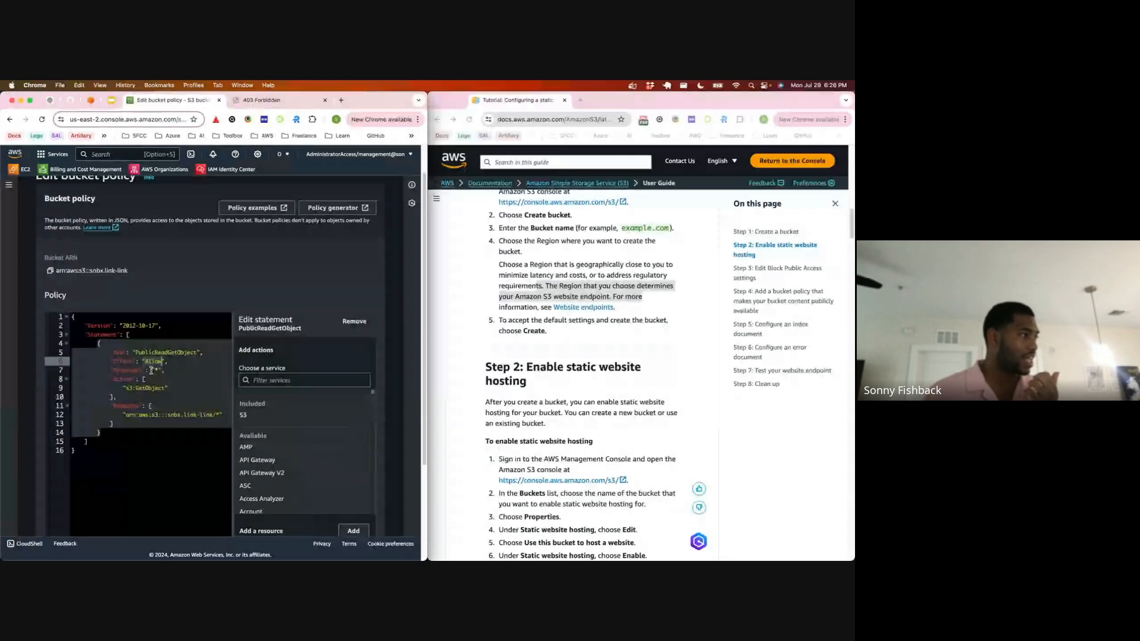
{"action": "left_click", "coordinate": [136, 388]}
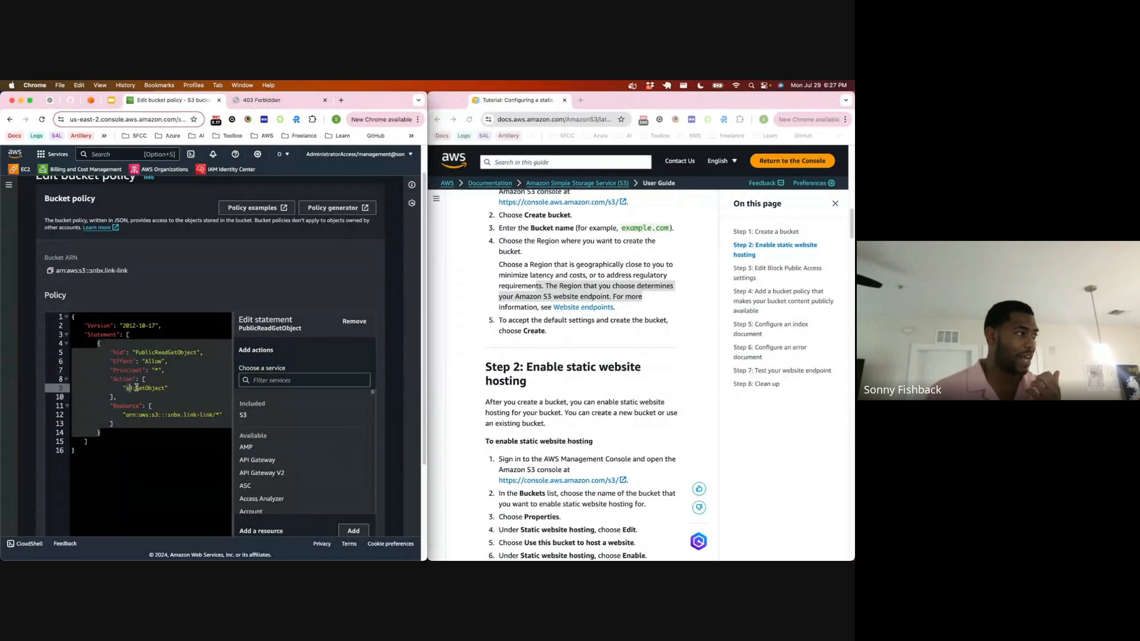
{"action": "left_click", "coordinate": [216, 415]}
{"action": "scroll", "coordinate": [319, 416], "scroll_direction": "down", "scroll_amount": 3}
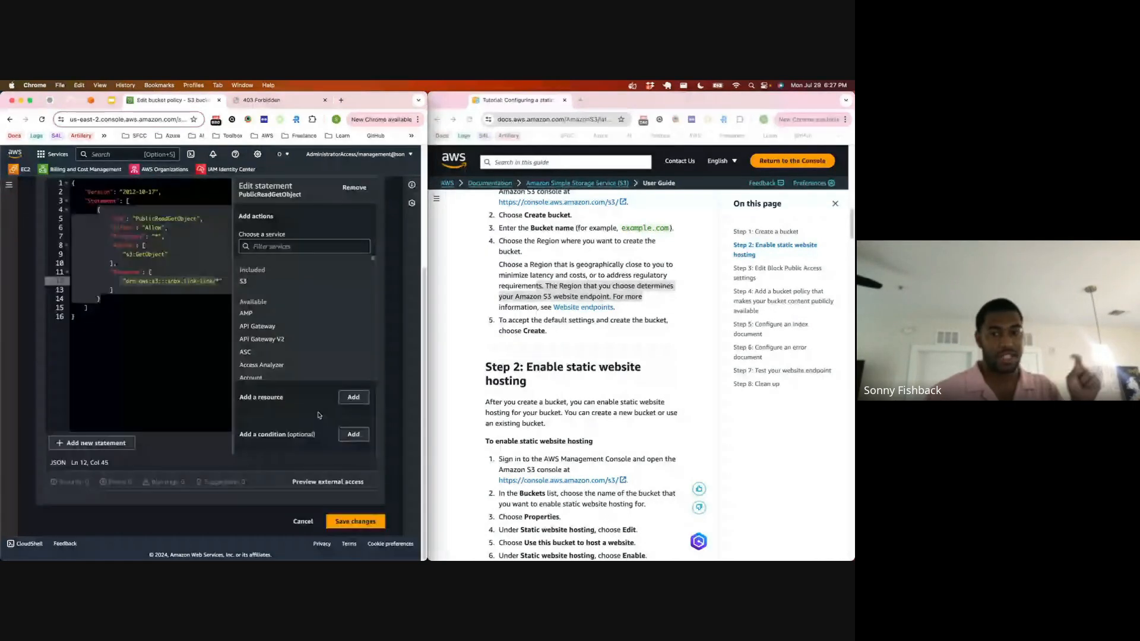
{"action": "left_click", "coordinate": [353, 522]}
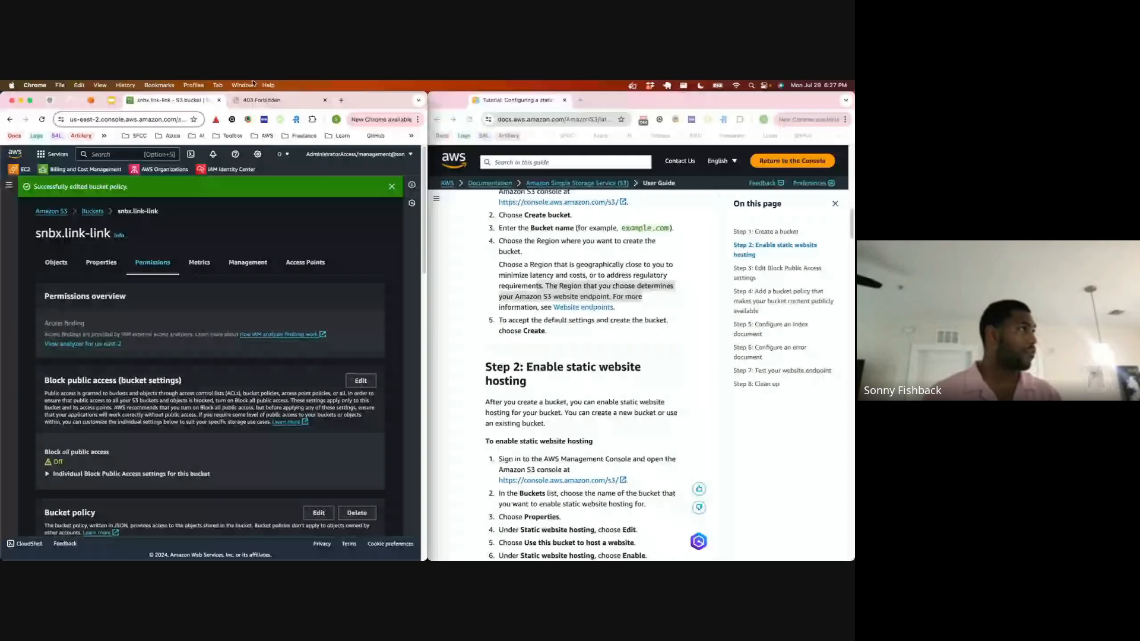
Step: Reload the bucket's website endpoint page to test access under the new policy
{"action": "left_click", "coordinate": [261, 100]}
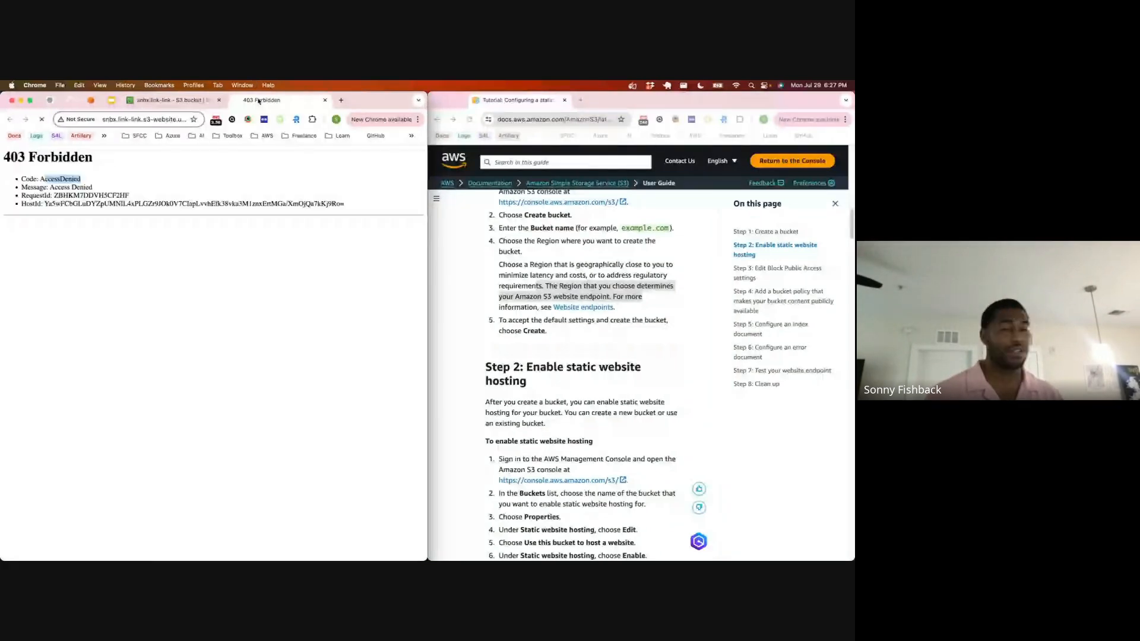
{"action": "key", "text": "super+r"}
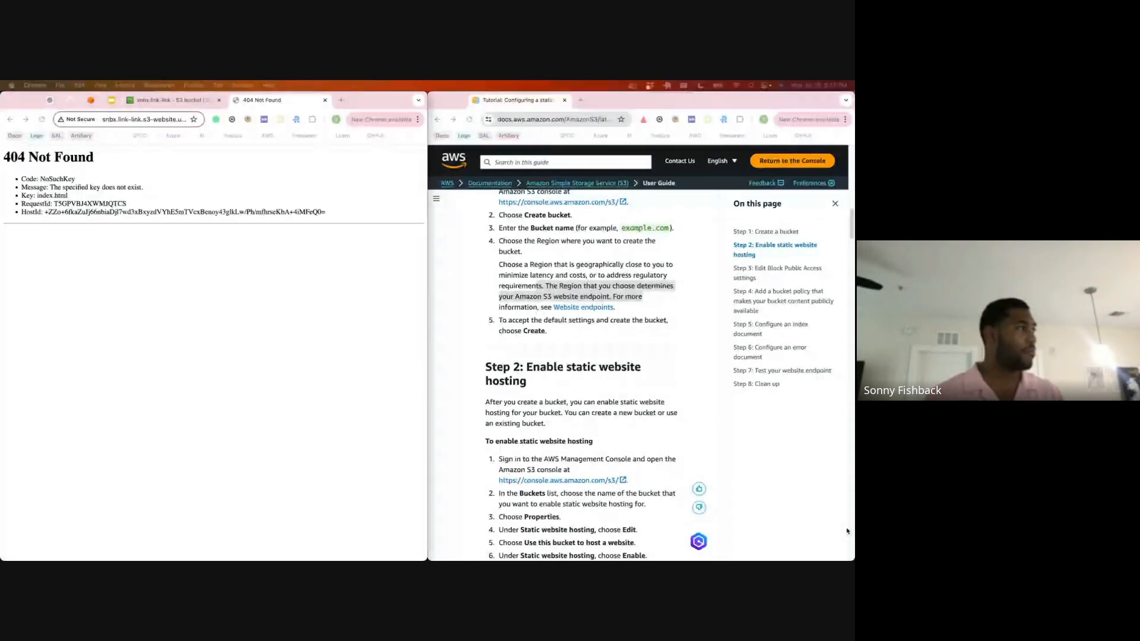
{"action": "left_click", "coordinate": [245, 272]}
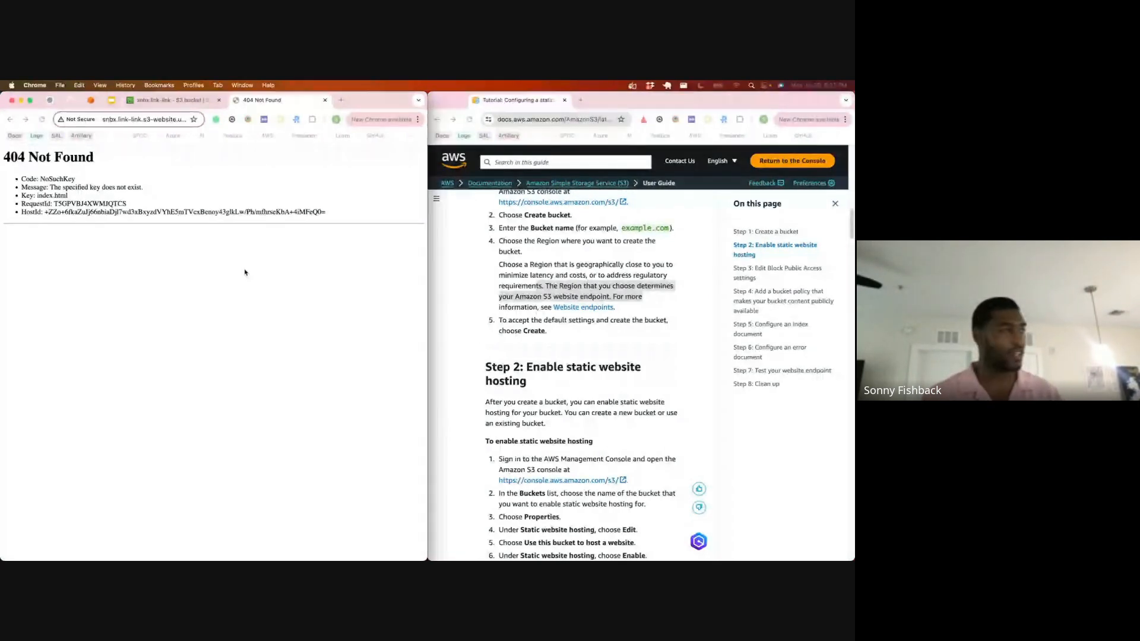
Step: Return to the S3 bucket list and open the objects of the snbx.link-link bucket
{"action": "left_click", "coordinate": [140, 101]}
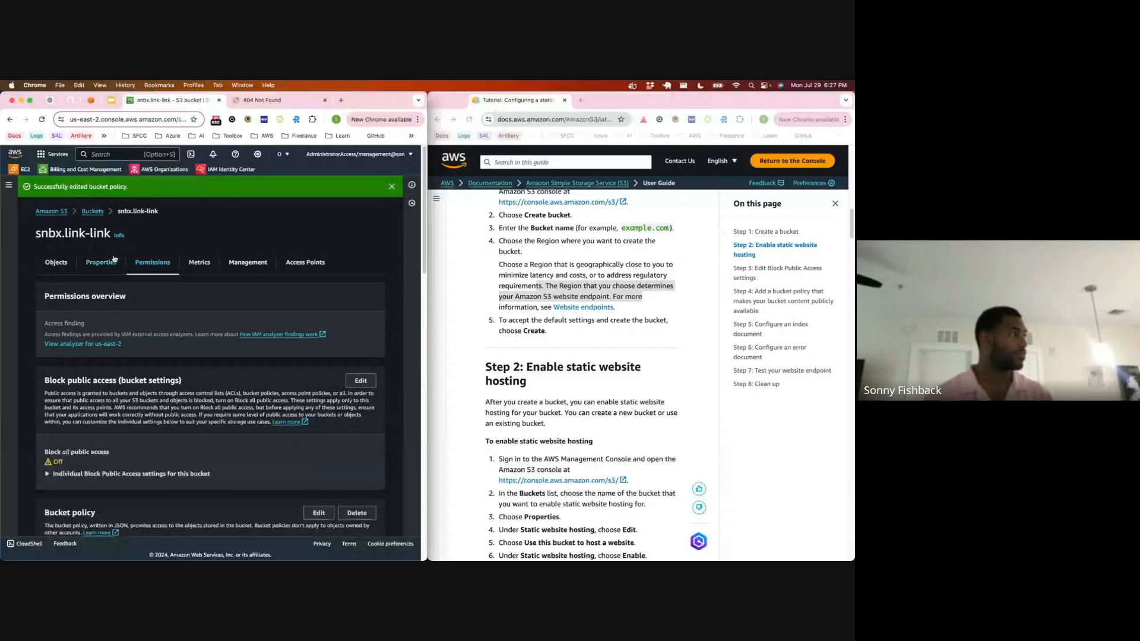
{"action": "left_click", "coordinate": [86, 212]}
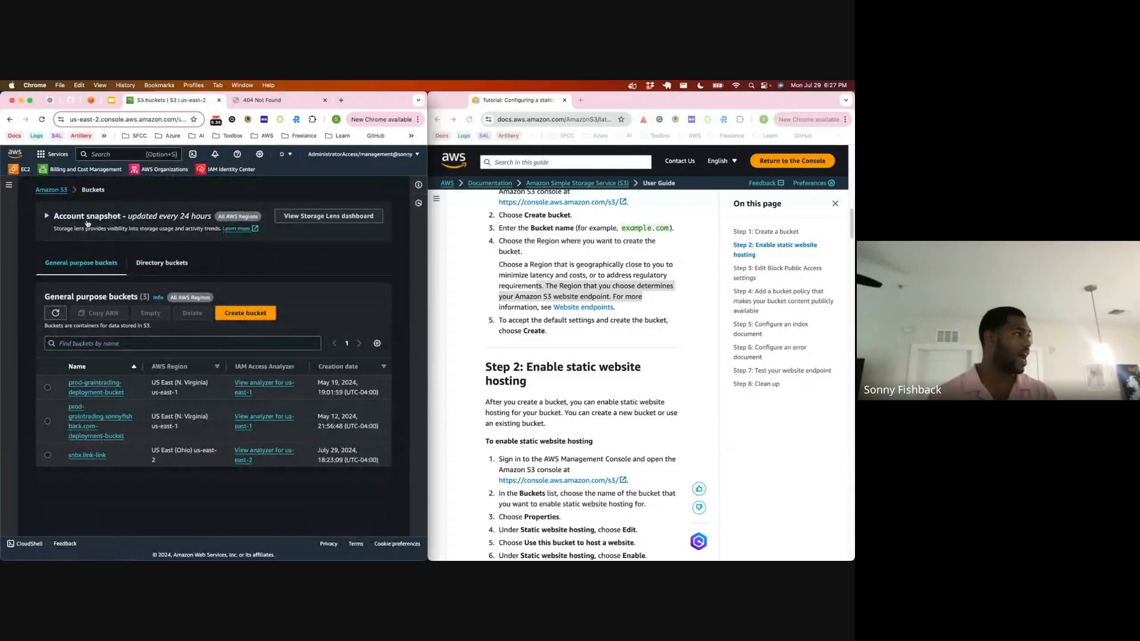
{"action": "left_click", "coordinate": [97, 457]}
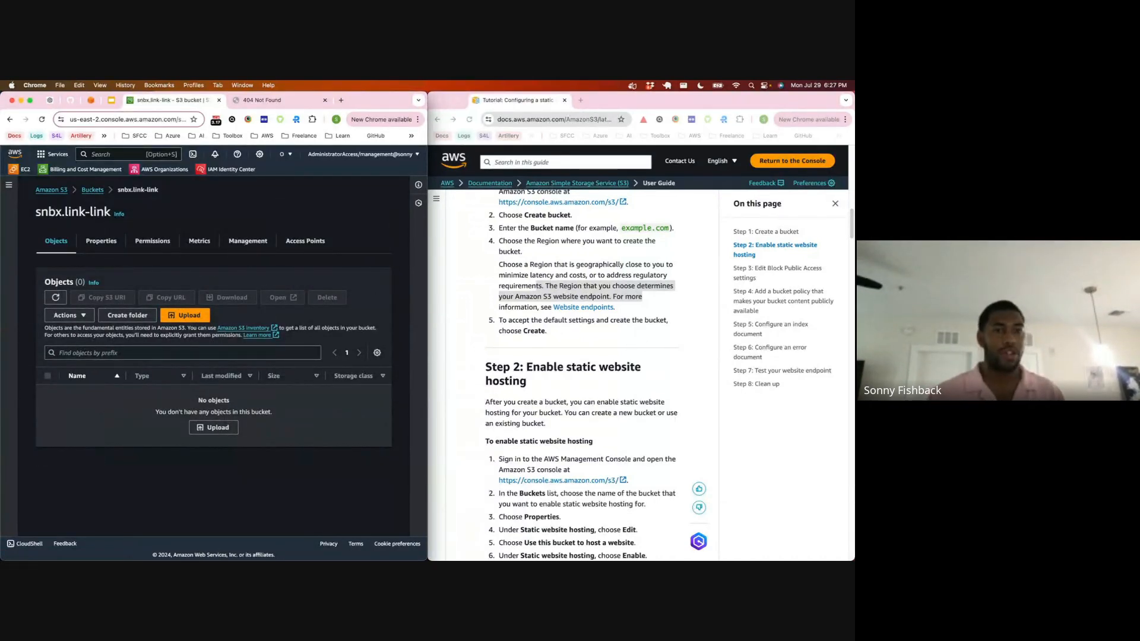
Step: Bring VS Code up beside the S3 console and try to add index.html to the bucket straight from the editor
{"action": "key", "text": "ctrl+Up"}
{"action": "left_click", "coordinate": [477, 239]}
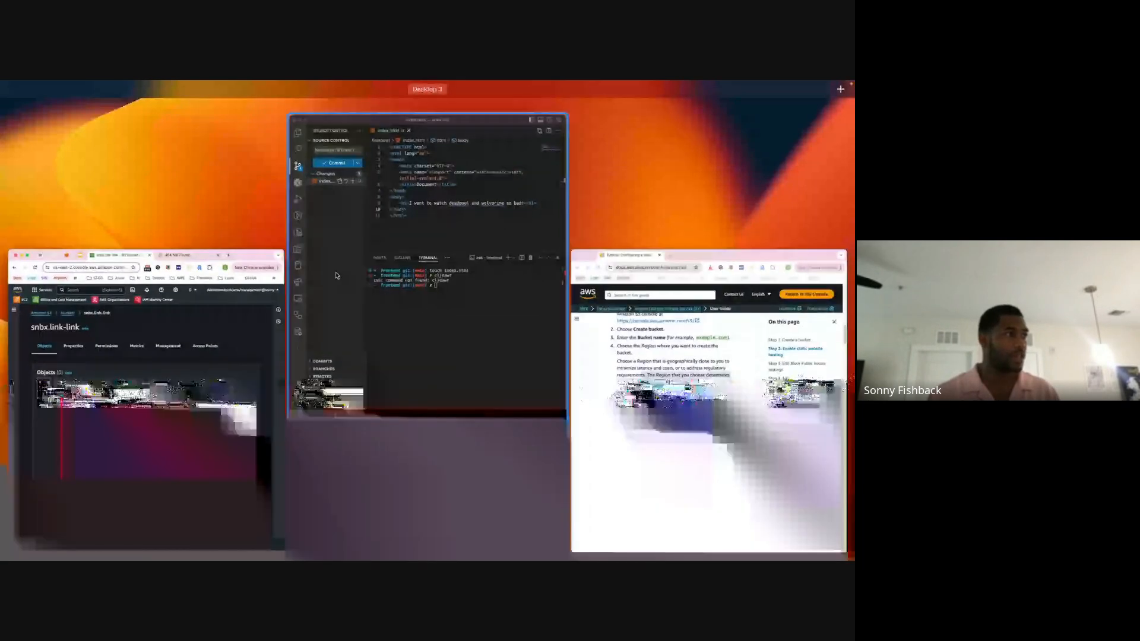
{"action": "left_click_drag", "start_coordinate": [486, 193], "coordinate": [229, 433]}
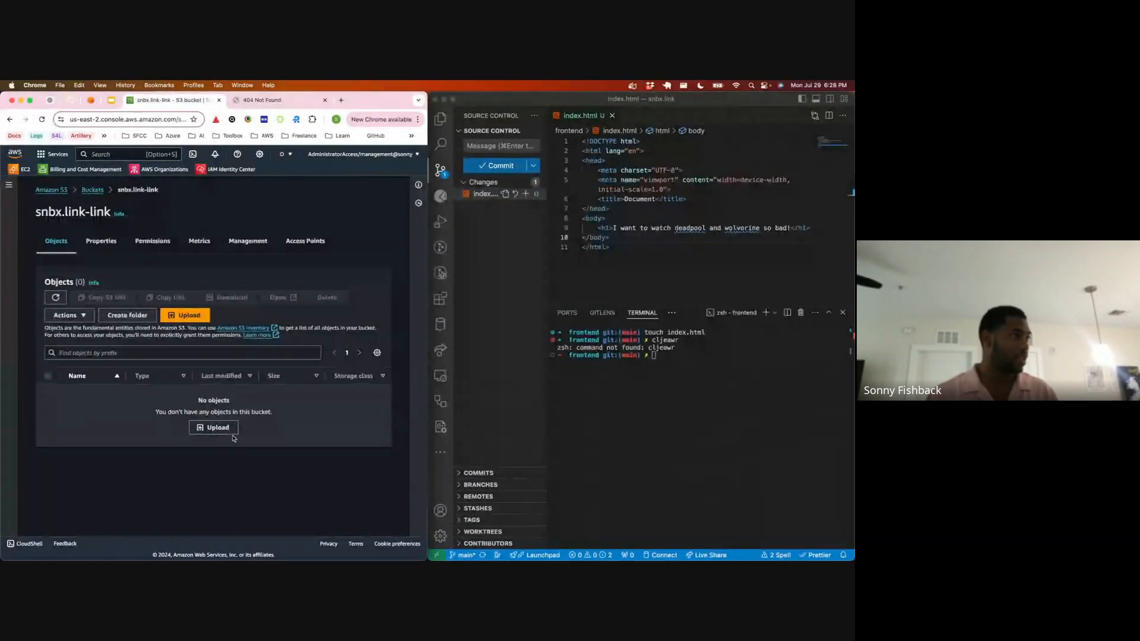
{"action": "left_click_drag", "start_coordinate": [480, 196], "coordinate": [205, 421]}
Step: Start an upload to the bucket, choose to add files, and browse up to the Development folder
{"action": "left_click", "coordinate": [215, 428]}
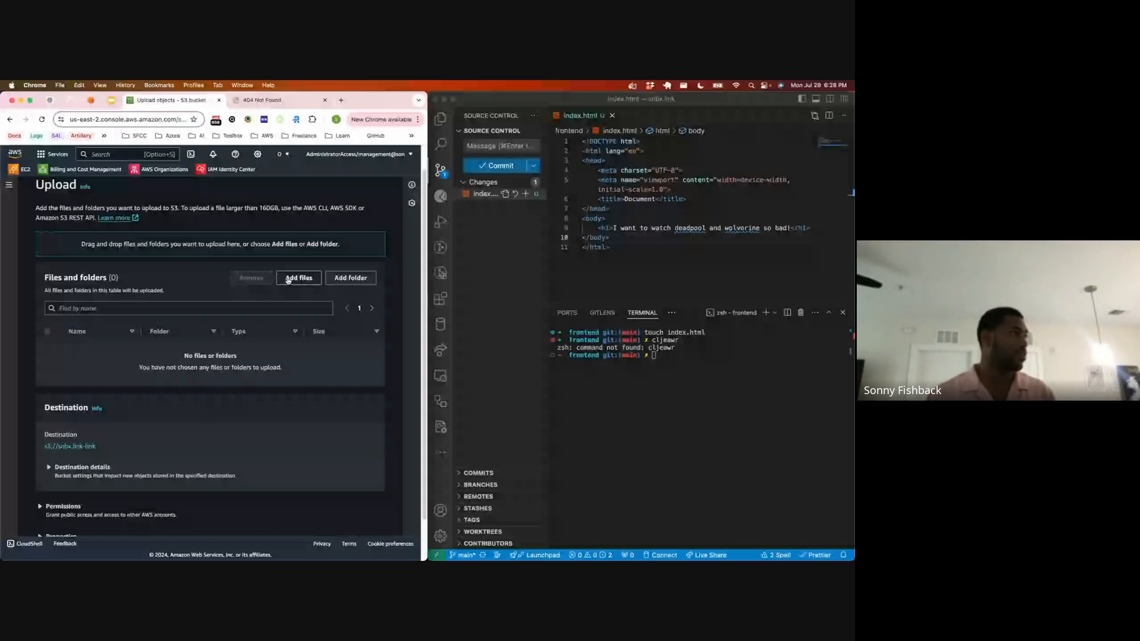
{"action": "left_click", "coordinate": [288, 279]}
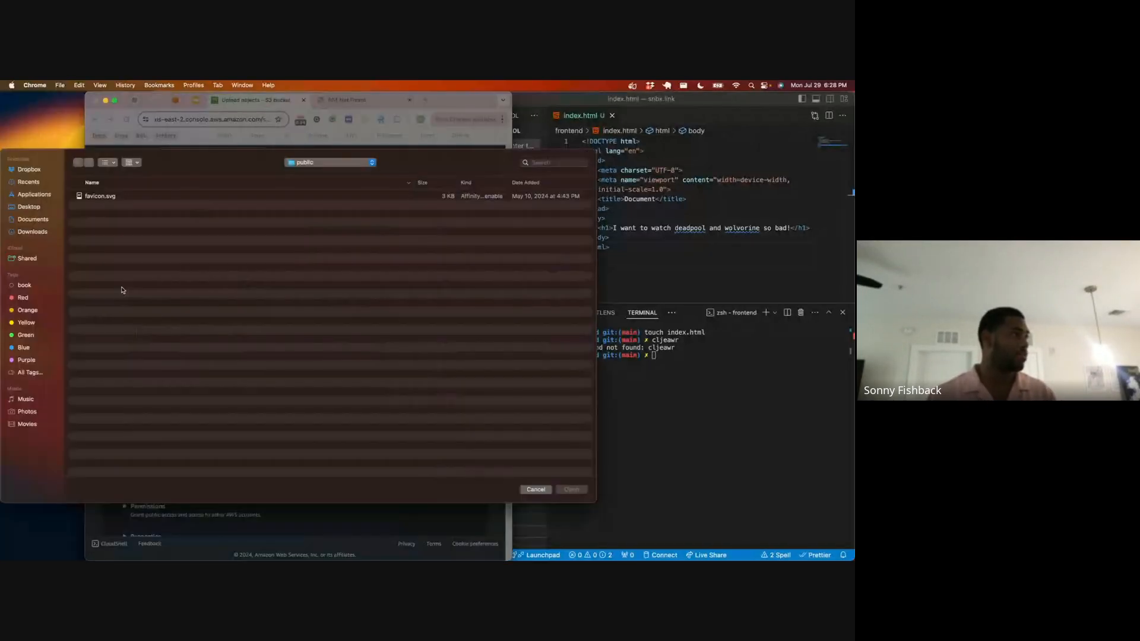
{"action": "left_click", "coordinate": [330, 162]}
{"action": "left_click", "coordinate": [329, 184]}
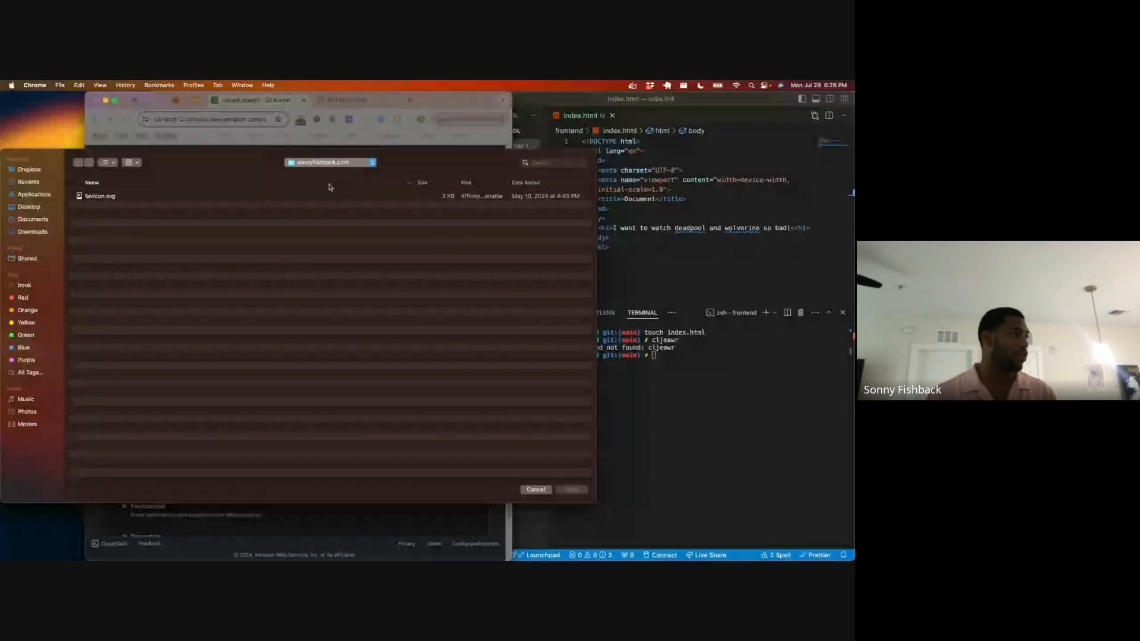
{"action": "left_click", "coordinate": [314, 163]}
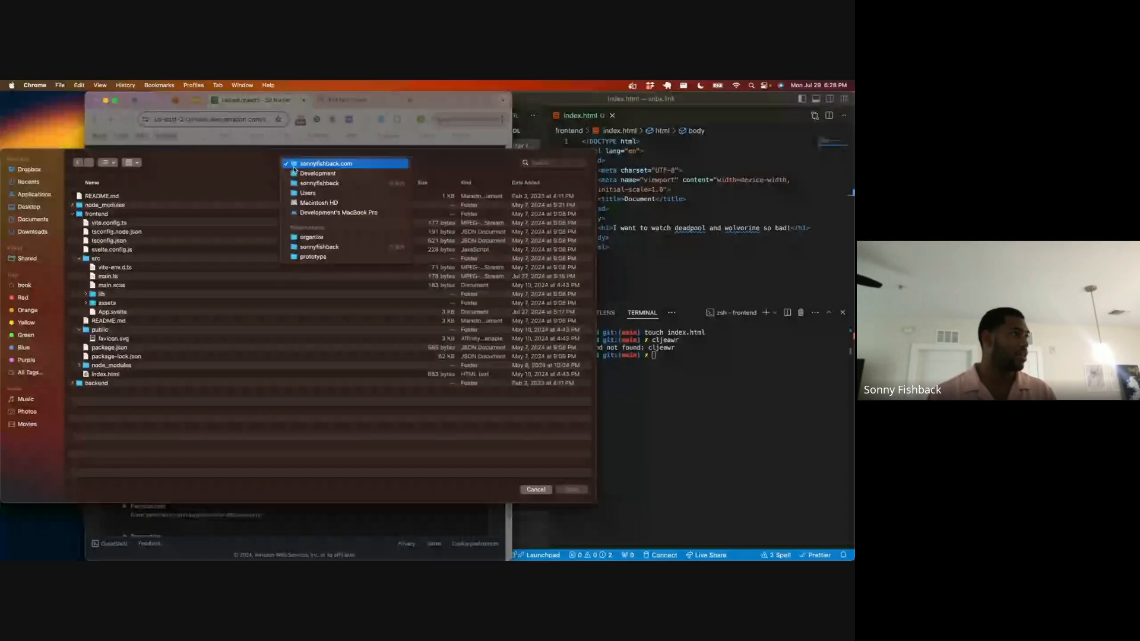
{"action": "left_click", "coordinate": [307, 171]}
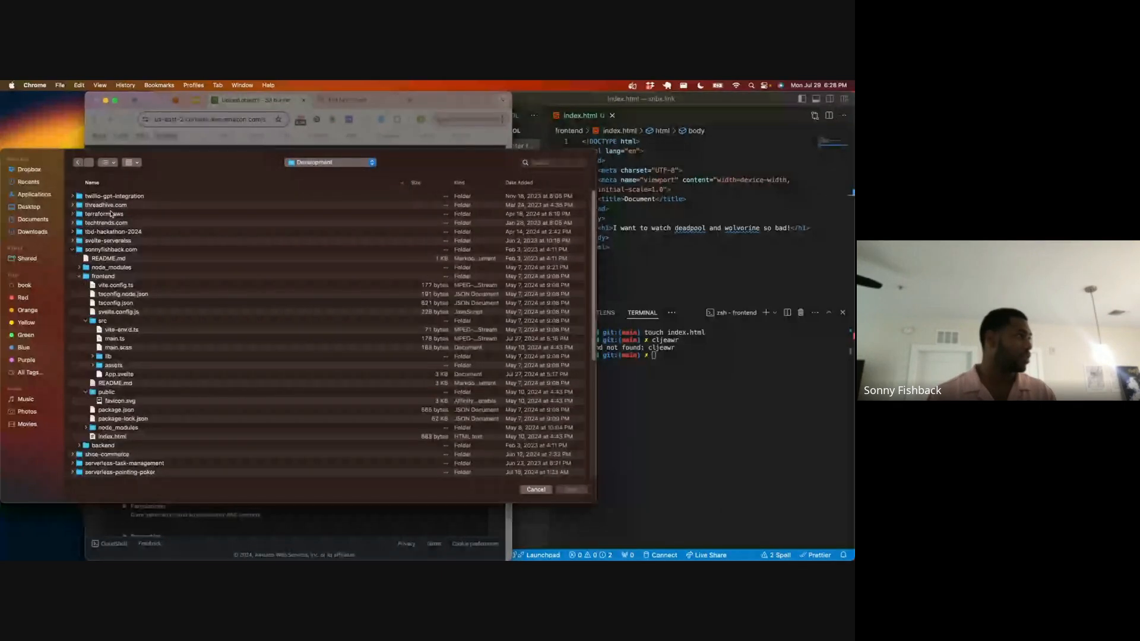
Step: Choose index.html from the Class/snbx.link/frontend folder and upload it to the snbx.link-link bucket
{"action": "left_click", "coordinate": [72, 250]}
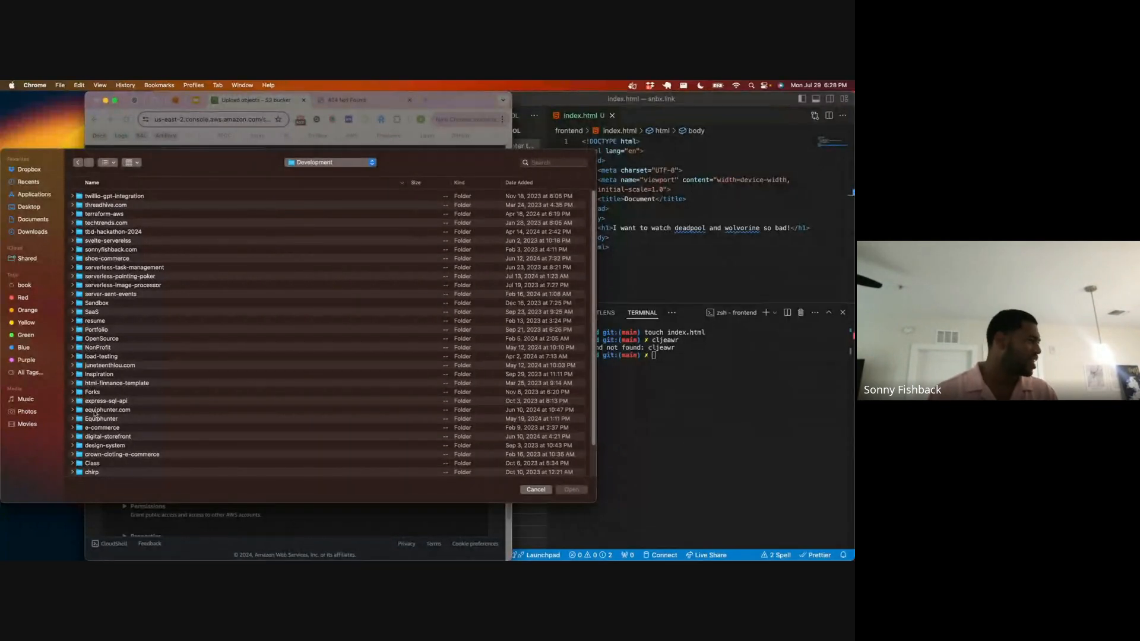
{"action": "left_click", "coordinate": [73, 463]}
{"action": "scroll", "coordinate": [88, 449], "scroll_direction": "down", "scroll_amount": 3}
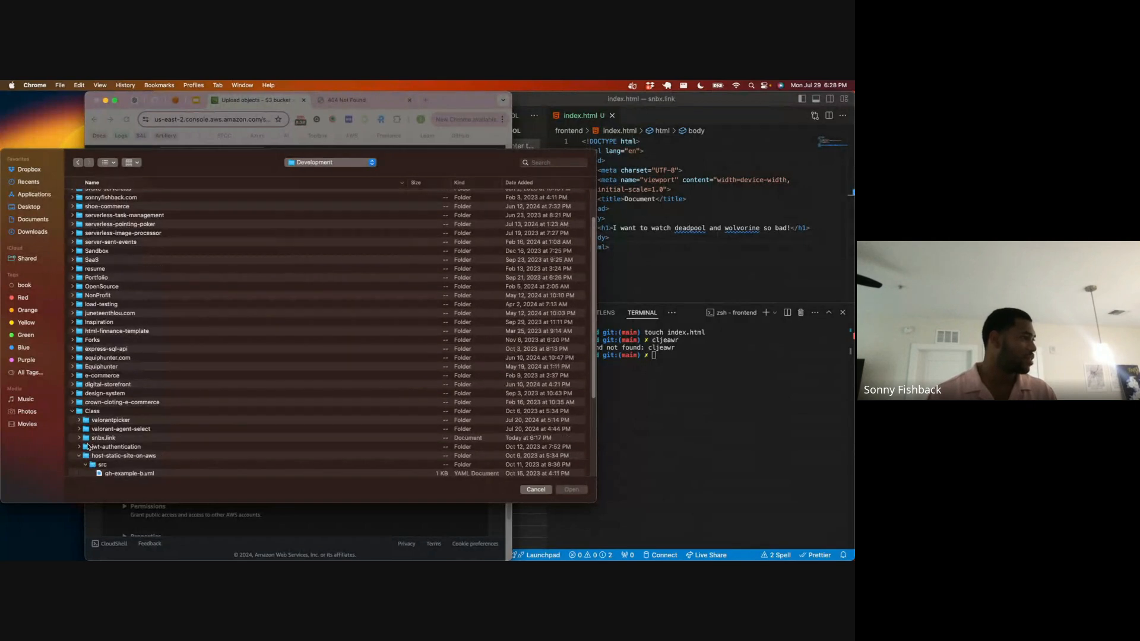
{"action": "scroll", "coordinate": [92, 432], "scroll_direction": "down", "scroll_amount": 3}
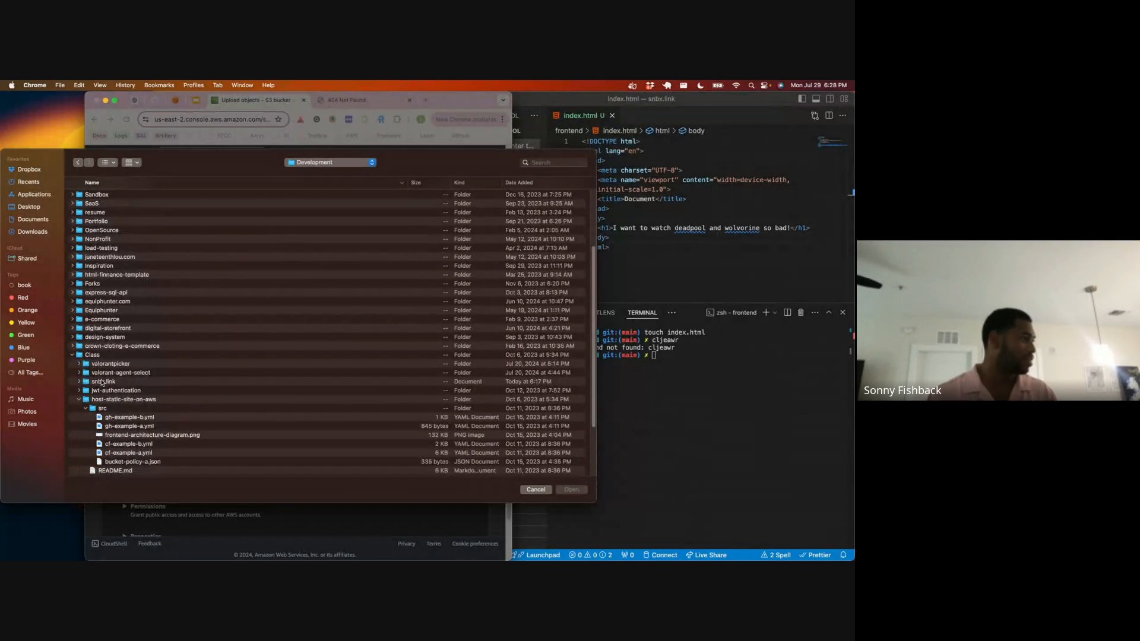
{"action": "left_click", "coordinate": [80, 382]}
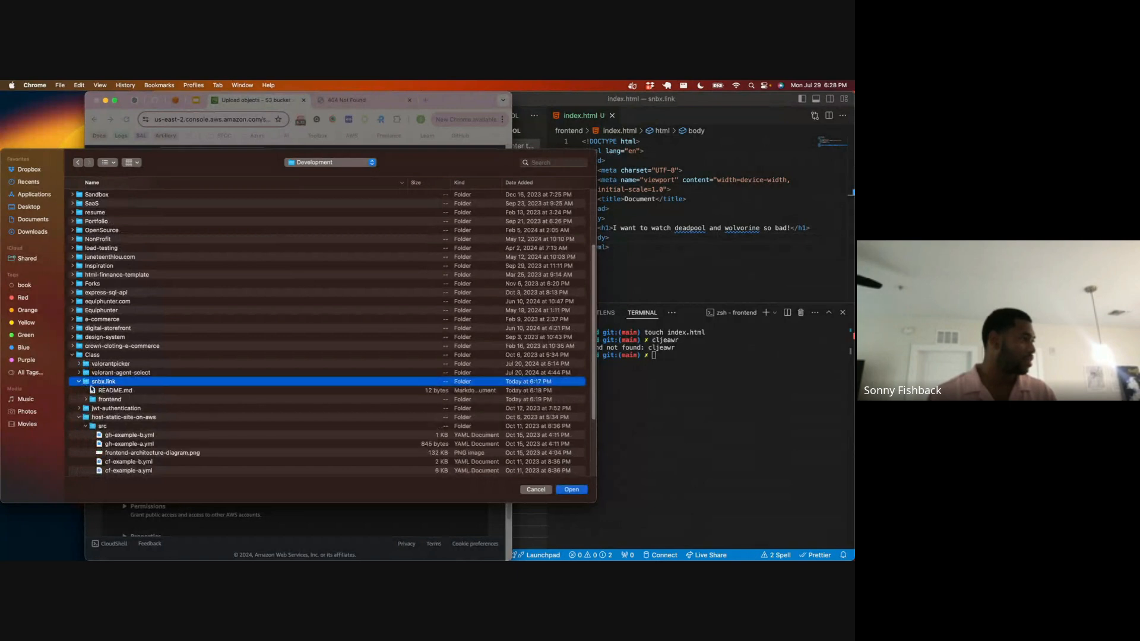
{"action": "left_click", "coordinate": [86, 400]}
{"action": "left_click", "coordinate": [113, 408]}
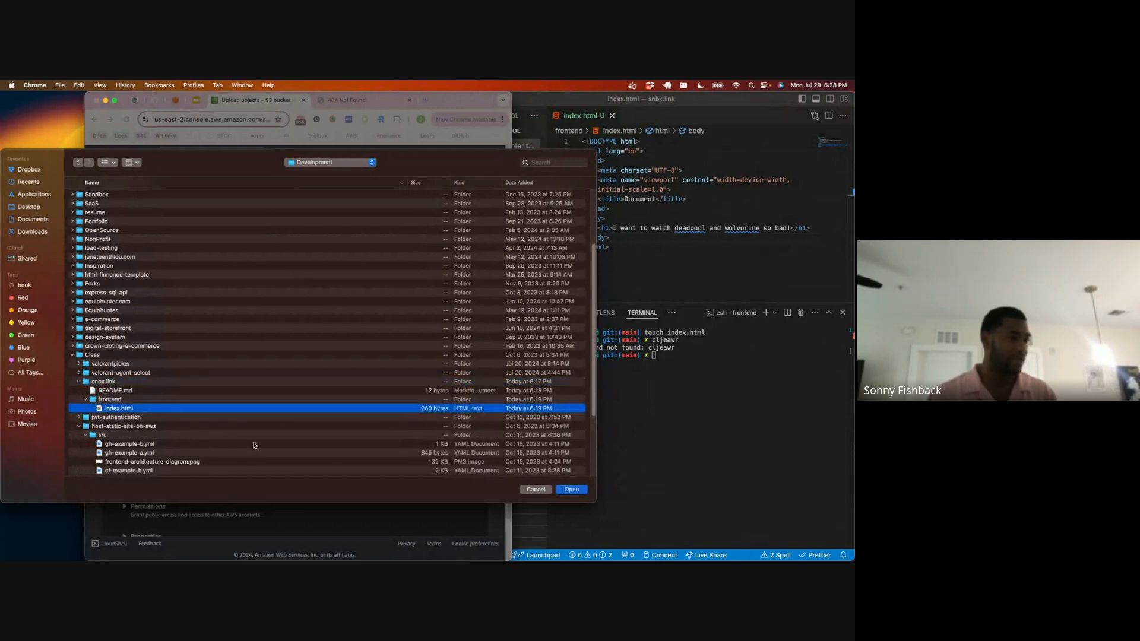
{"action": "left_click", "coordinate": [571, 490]}
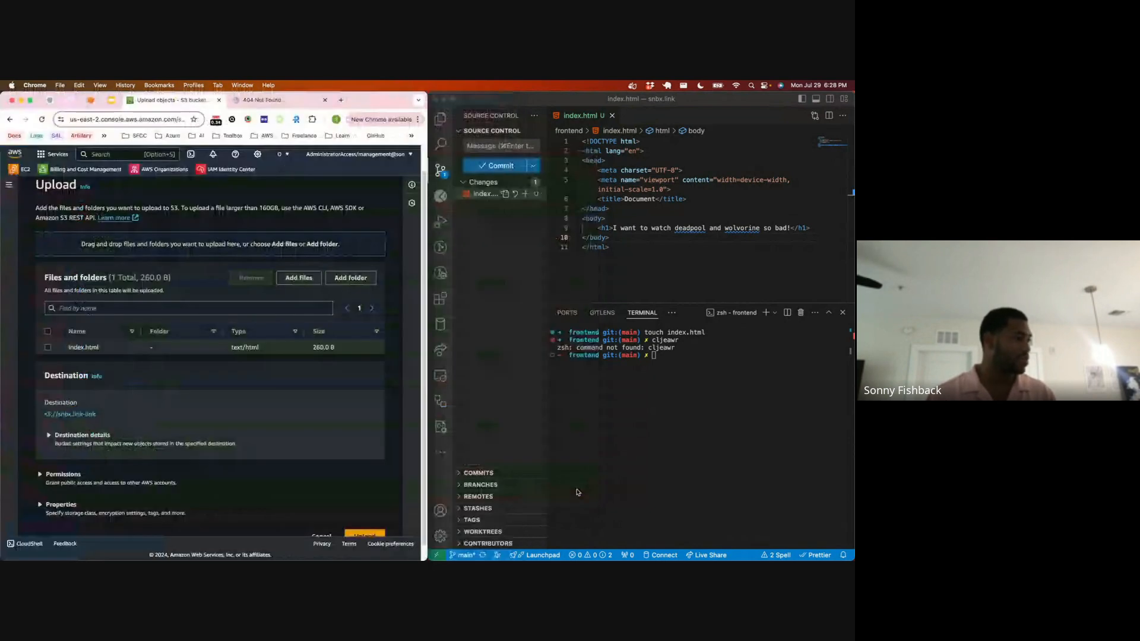
{"action": "scroll", "coordinate": [358, 510], "scroll_direction": "down", "scroll_amount": 1}
{"action": "left_click", "coordinate": [361, 520]}
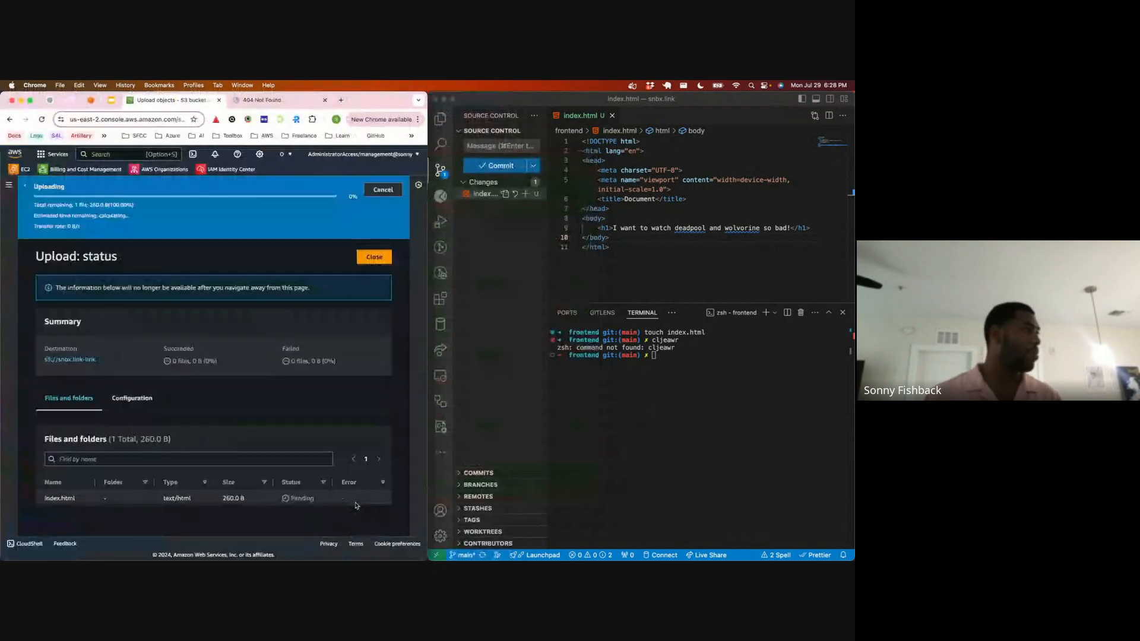
Step: Reload the bucket's website endpoint page to check the uploaded index.html and examine the page's address
{"action": "left_click", "coordinate": [261, 100]}
{"action": "key", "text": "super+r"}
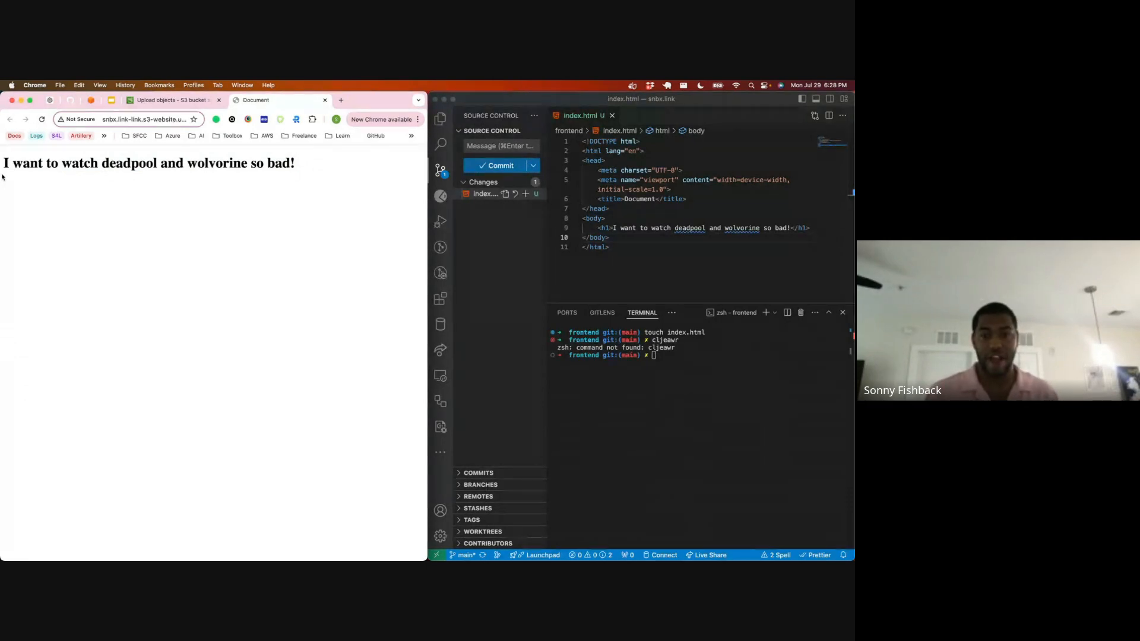
{"action": "left_click", "coordinate": [133, 121]}
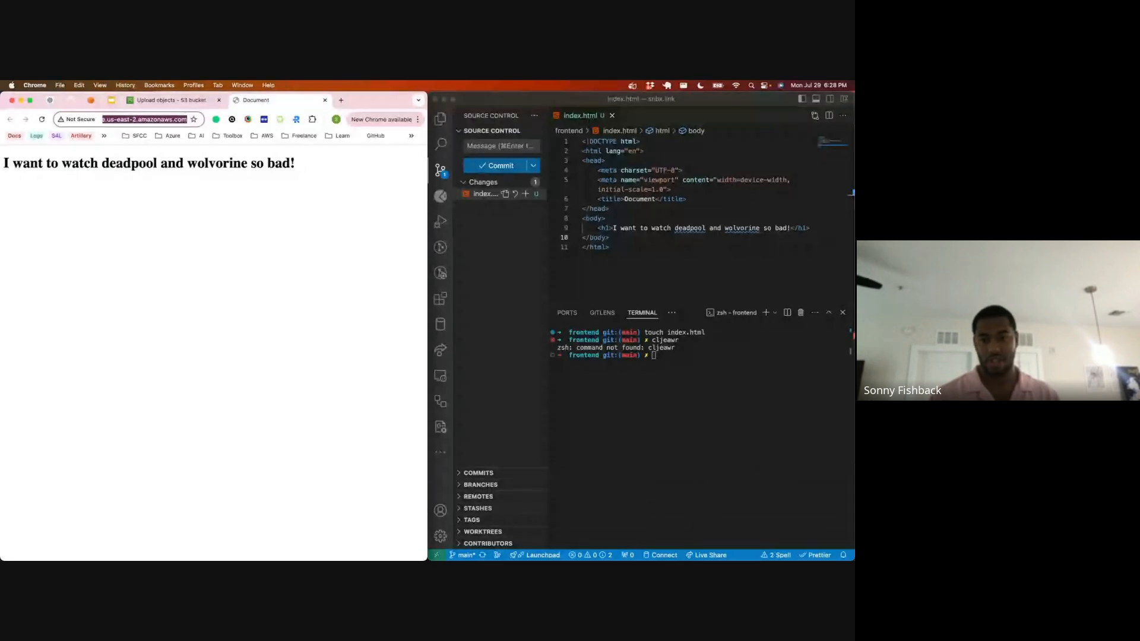
{"action": "key", "text": "super+Tab"}
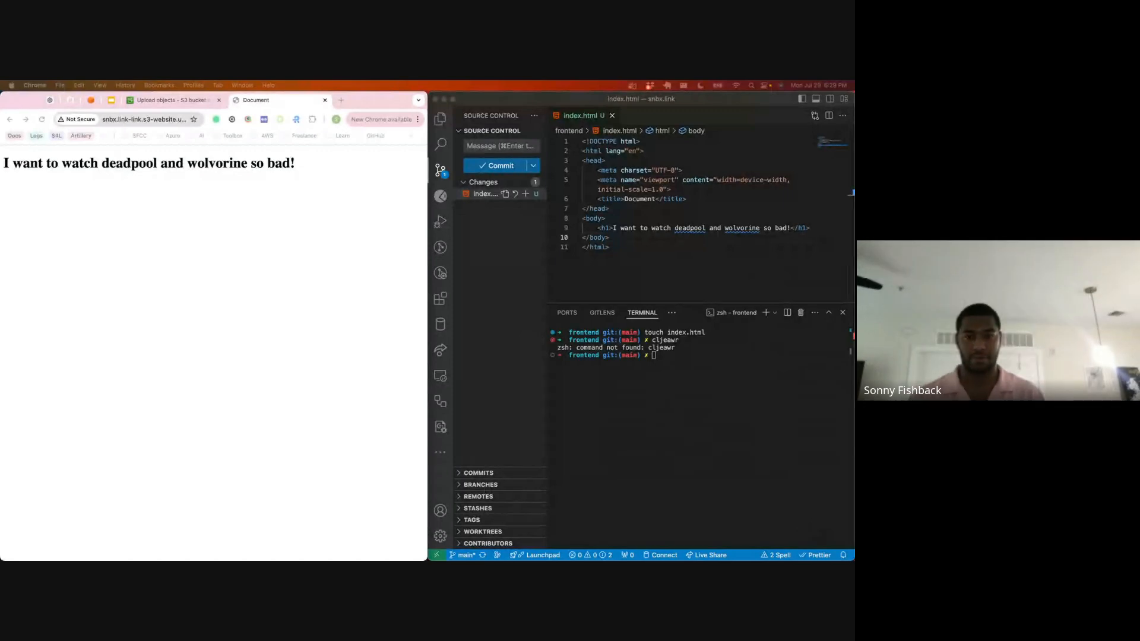
{"action": "left_click", "coordinate": [165, 118]}
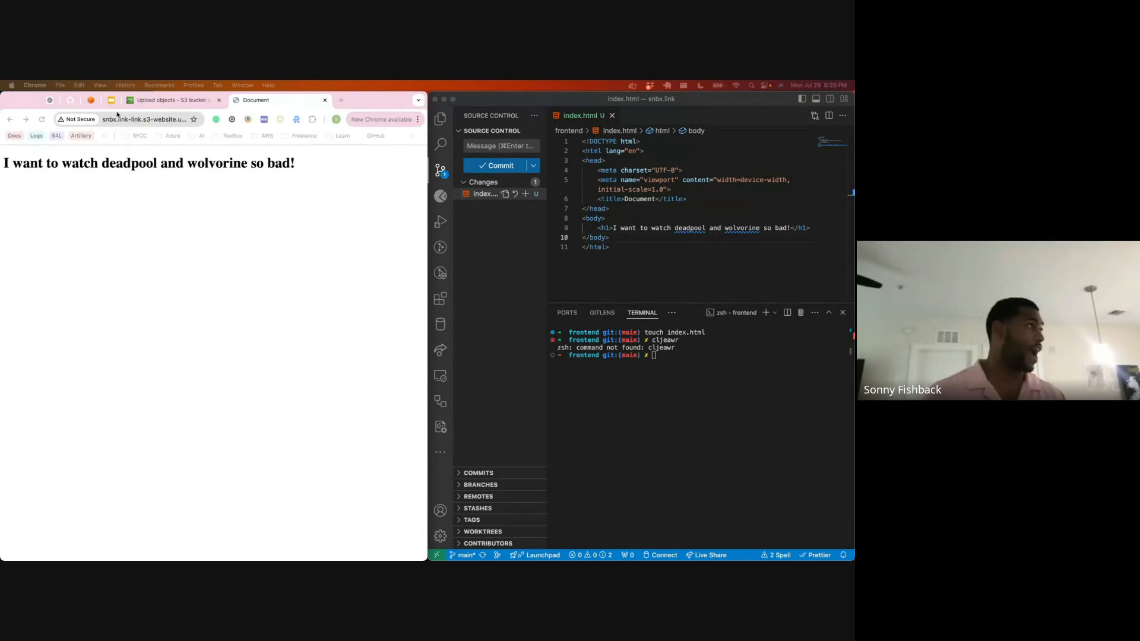
Step: Search the AWS console for acm, open Certificate Manager, and start a certificate request
{"action": "left_click", "coordinate": [141, 101]}
{"action": "left_click", "coordinate": [119, 154]}
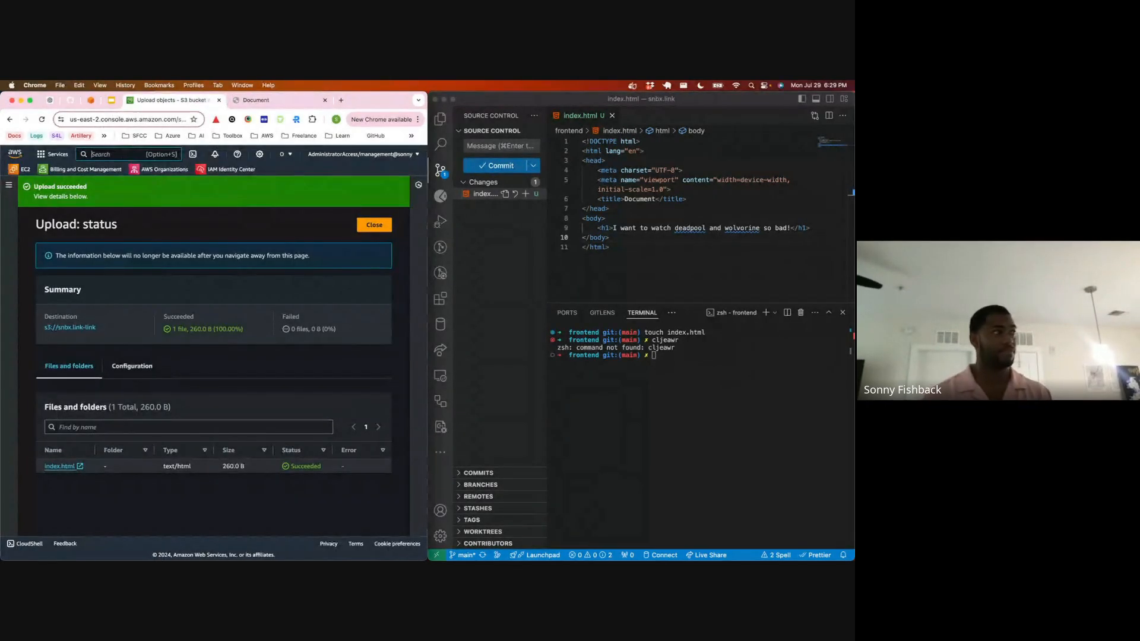
{"action": "type", "text": "acm"}
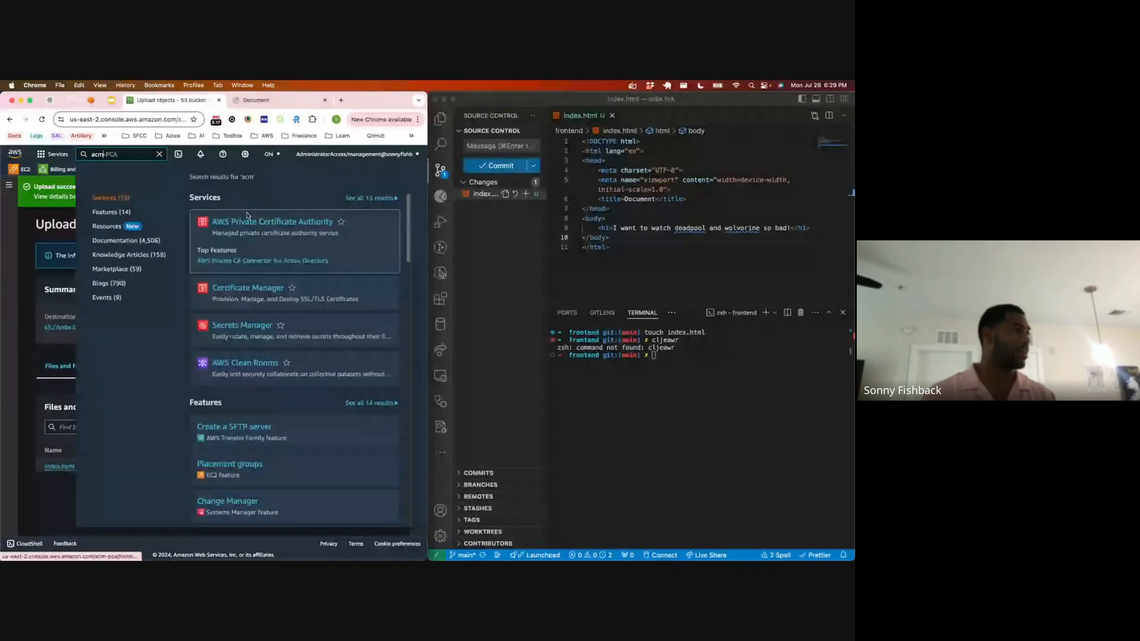
{"action": "left_click", "coordinate": [238, 261]}
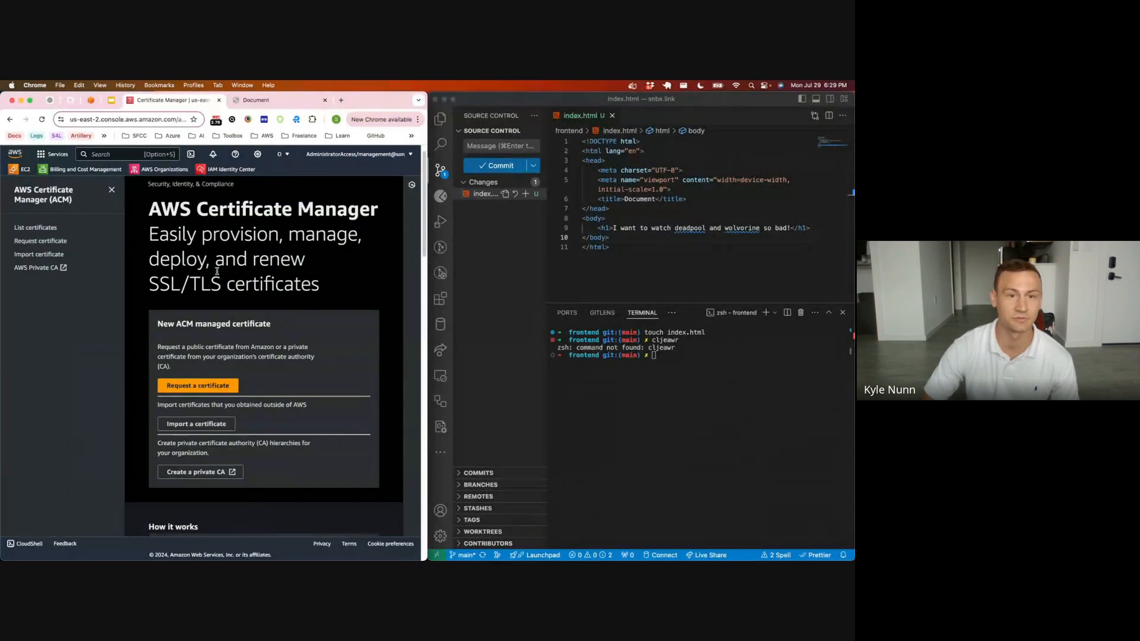
{"action": "left_click", "coordinate": [62, 241]}
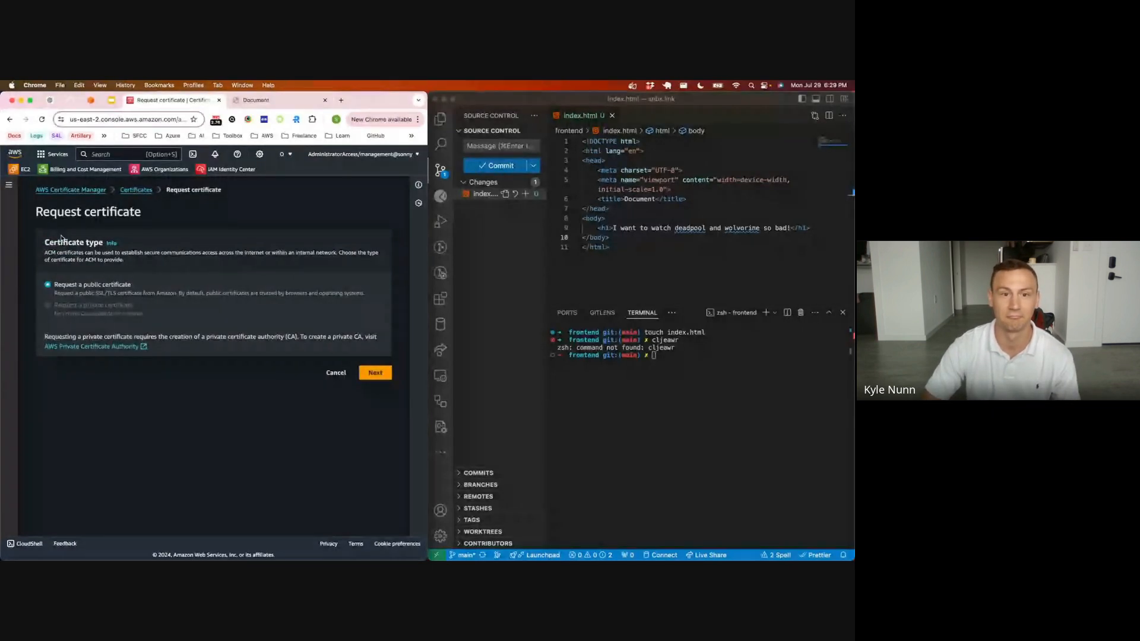
Step: Open communitywinterhelp.org in a new tab and examine its connection privacy warning and the https prefix of its address
{"action": "left_click", "coordinate": [341, 101]}
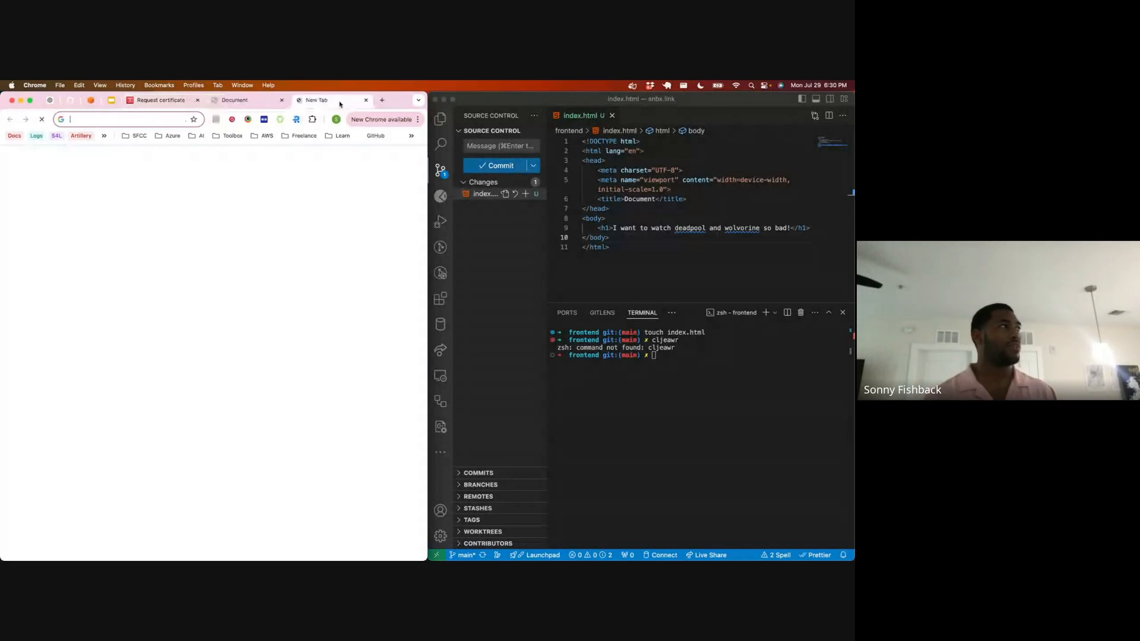
{"action": "type", "text": "comm"}
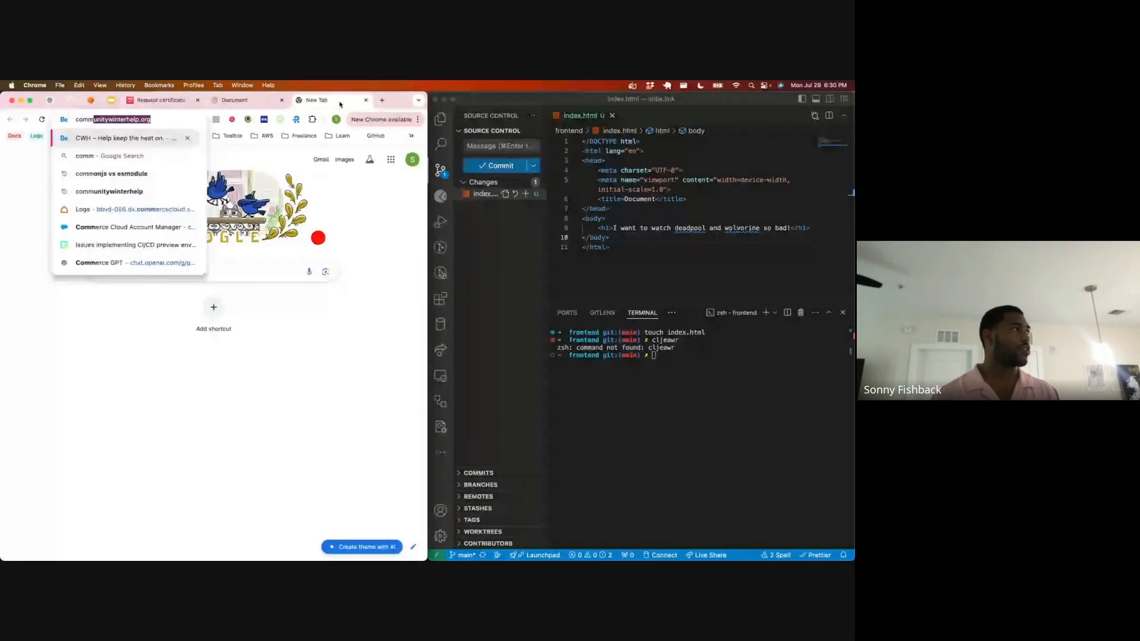
{"action": "key", "text": "Return"}
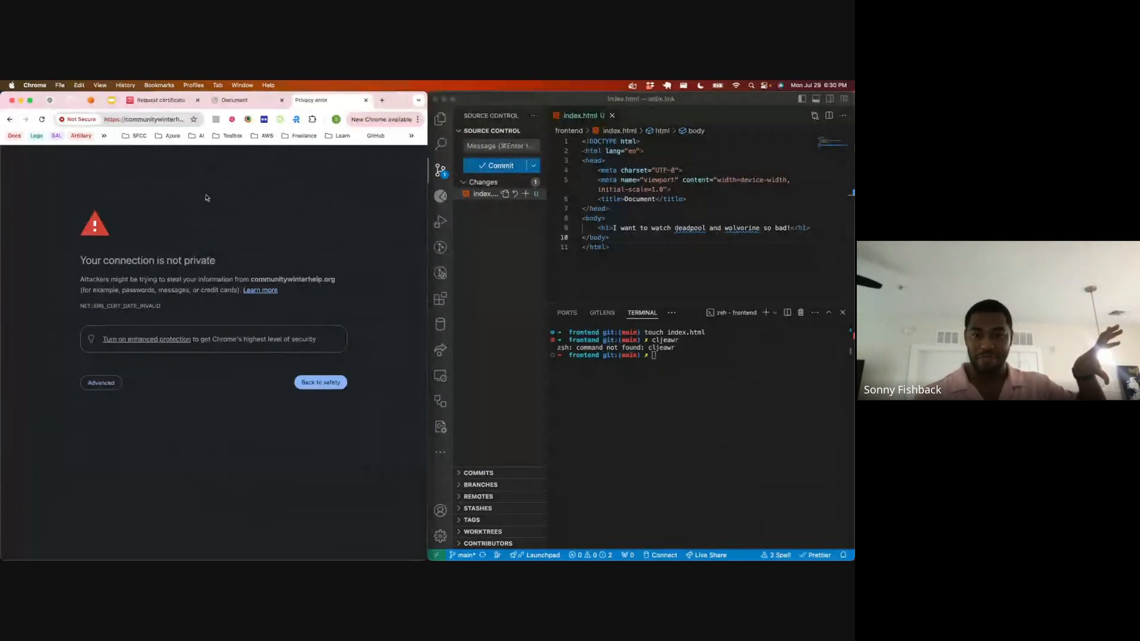
{"action": "left_click_drag", "start_coordinate": [81, 279], "coordinate": [188, 281]}
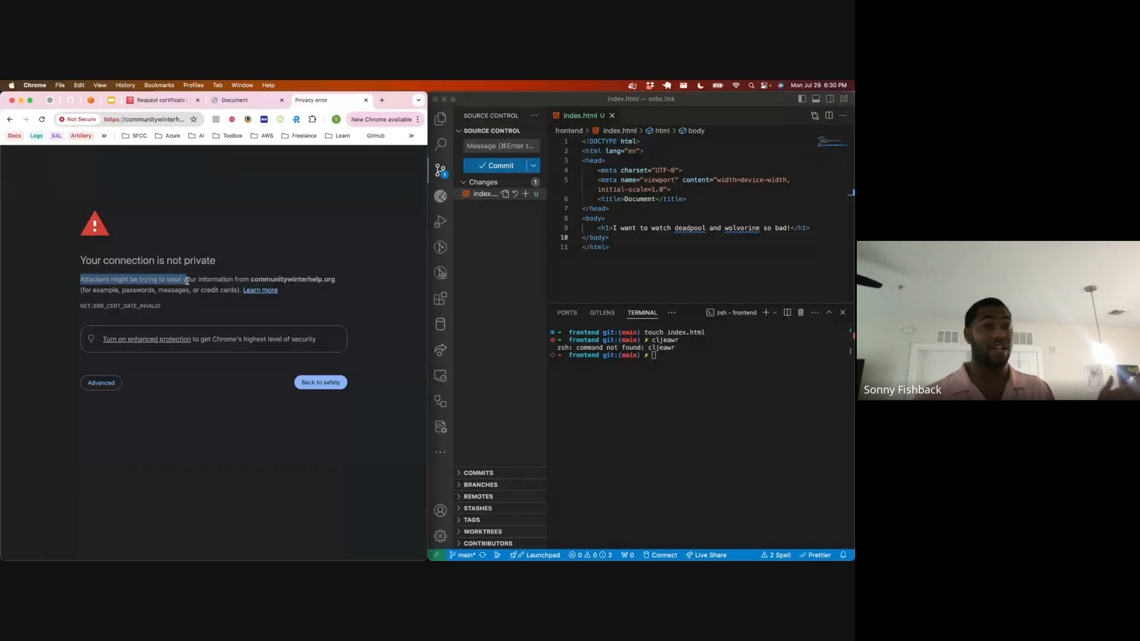
{"action": "left_click_drag", "start_coordinate": [188, 281], "coordinate": [224, 277]}
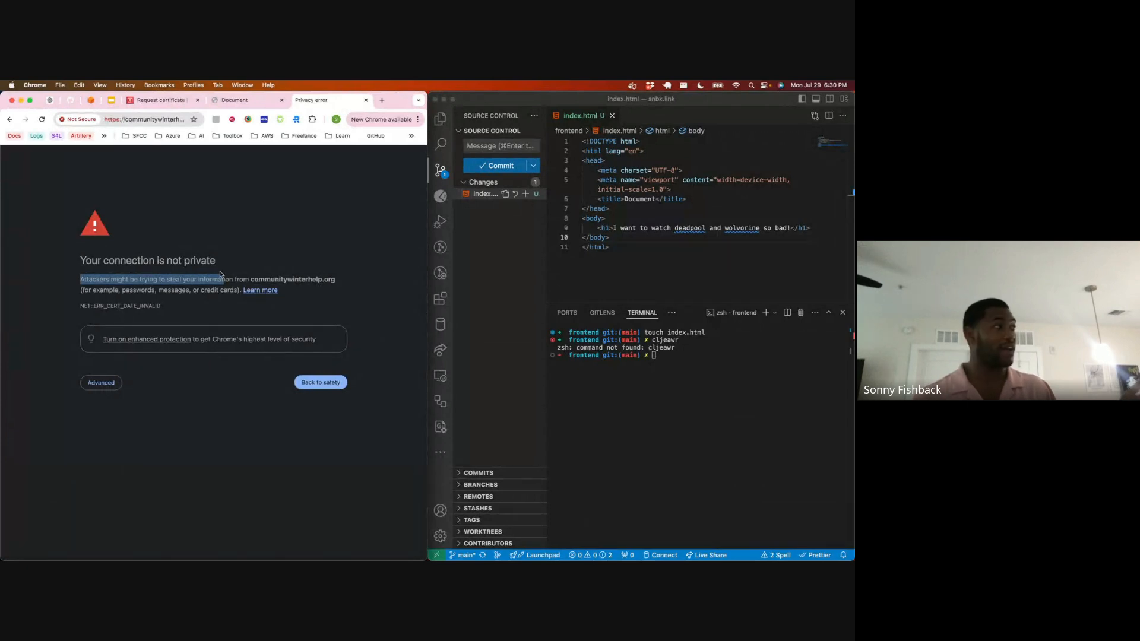
{"action": "double_click", "coordinate": [114, 119]}
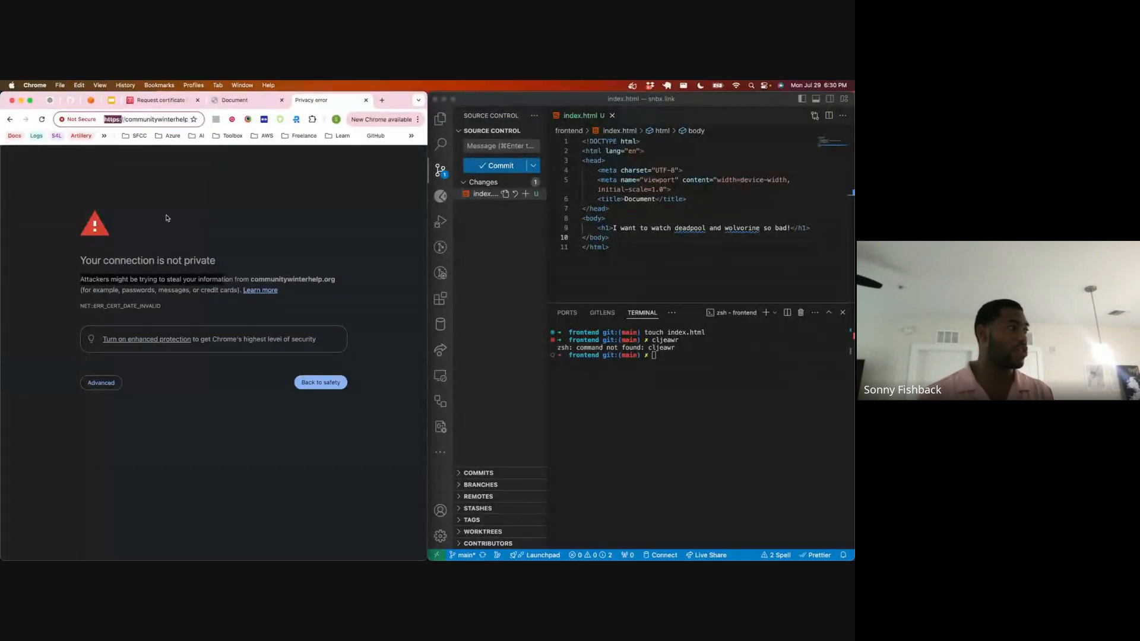
Step: Proceed past the privacy warning to view the communitywinterhelp.org site, and close its tab
{"action": "left_click", "coordinate": [101, 383]}
{"action": "left_click", "coordinate": [130, 452]}
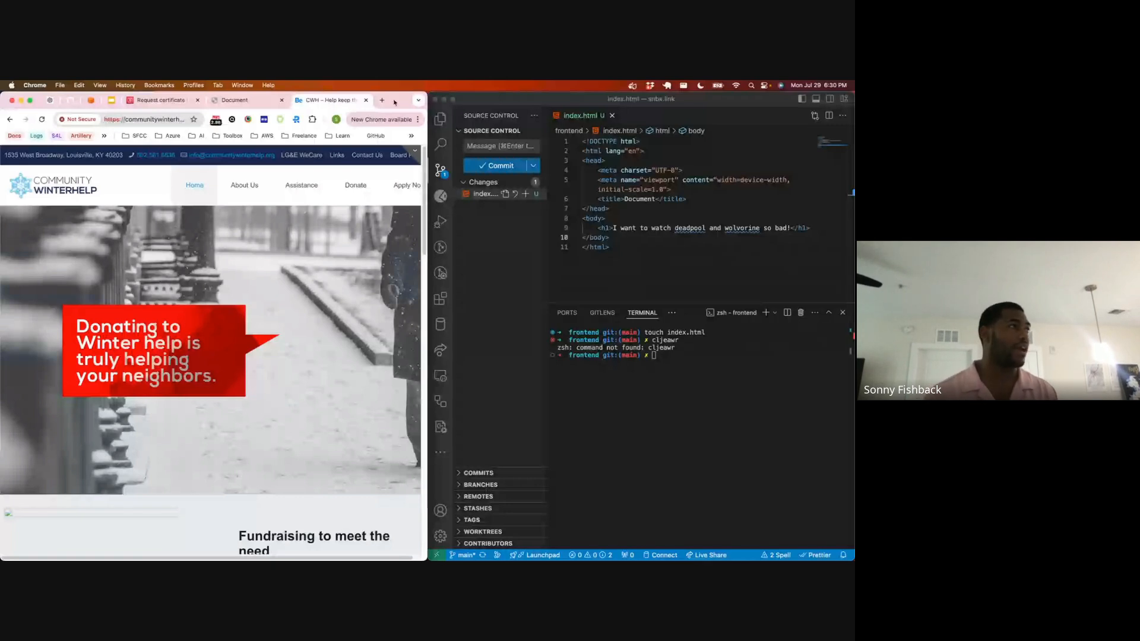
{"action": "left_click", "coordinate": [366, 100]}
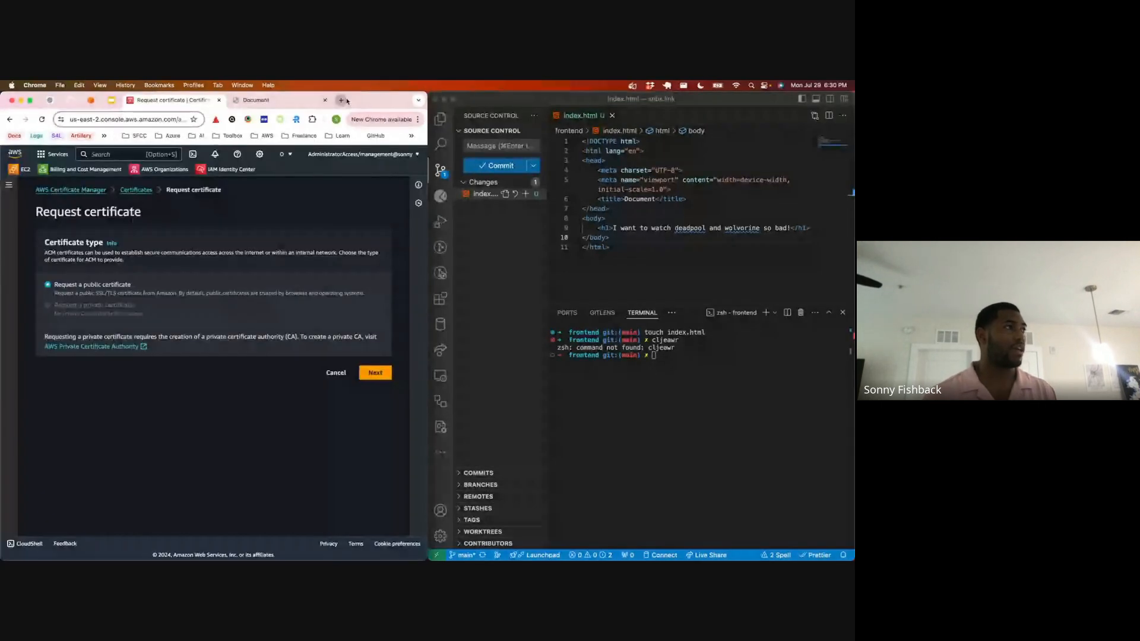
Step: Open the presenter's personal website in a new tab, inspect its full address for https, and close the tab
{"action": "left_click", "coordinate": [341, 100]}
{"action": "type", "text": "sonny"}
{"action": "key", "text": "Return"}
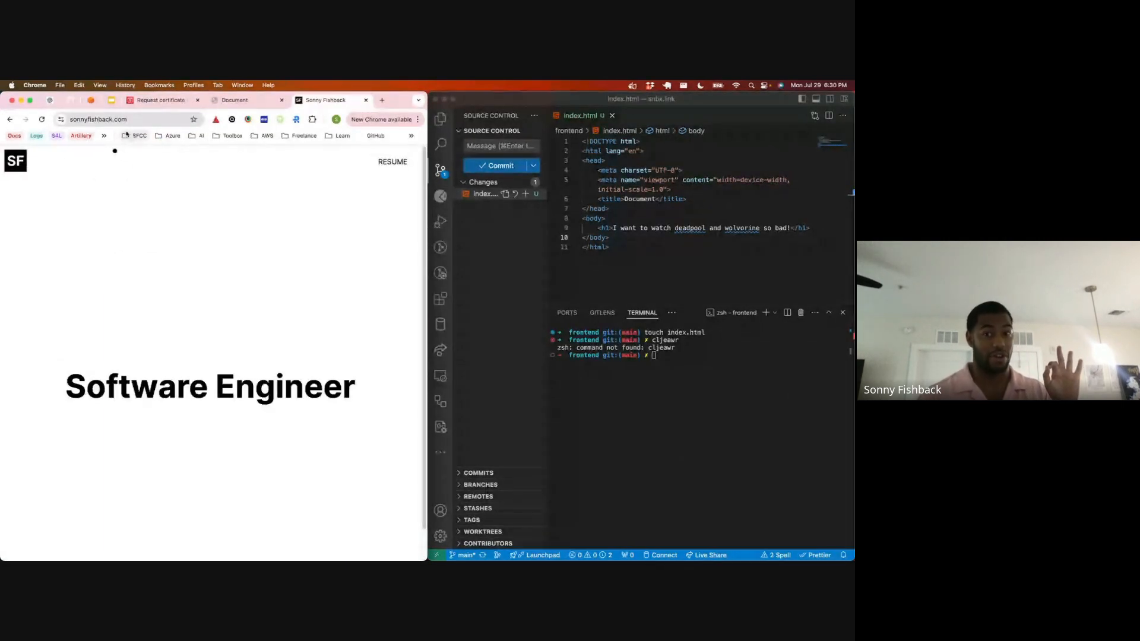
{"action": "left_click", "coordinate": [79, 120]}
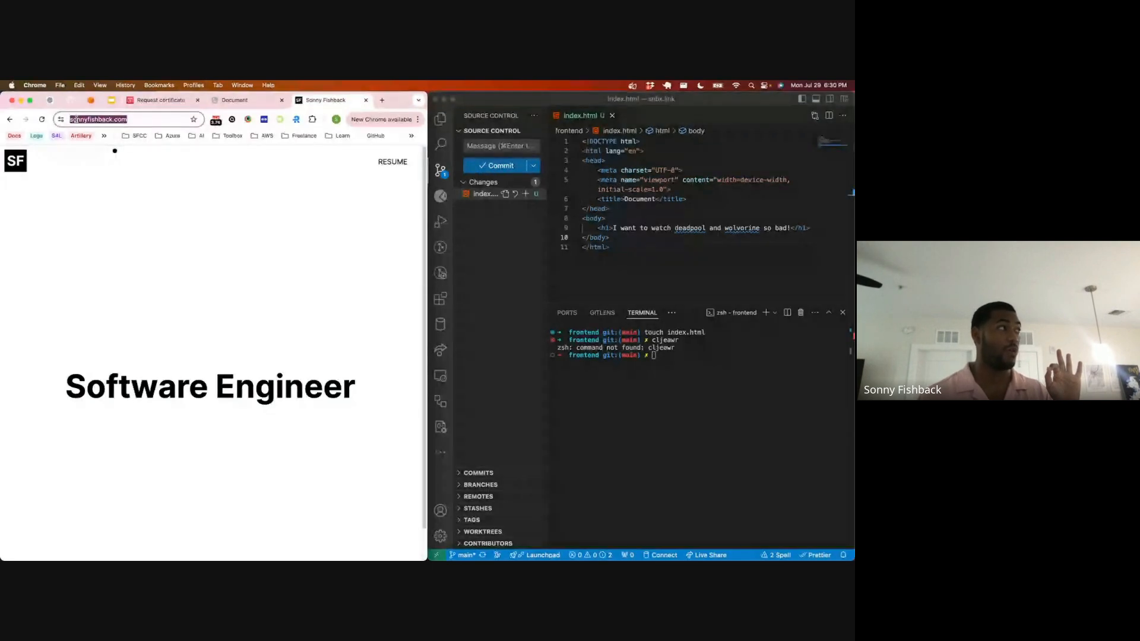
{"action": "left_click", "coordinate": [81, 120]}
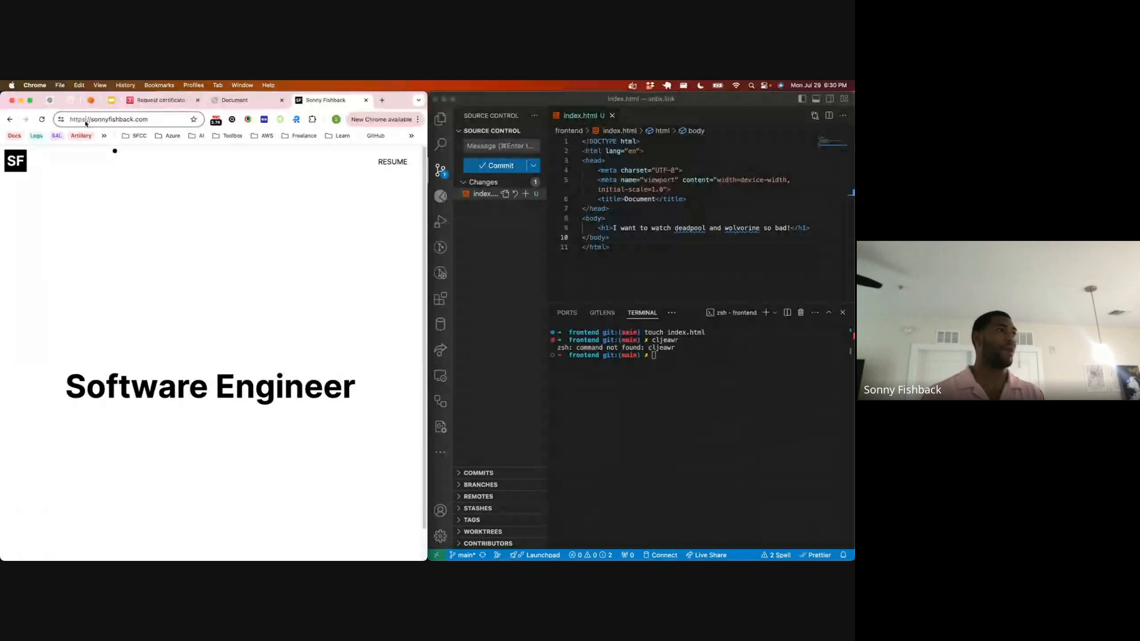
{"action": "double_click", "coordinate": [86, 121]}
{"action": "key", "text": "ctrl+shift+Tab"}
{"action": "key", "text": "ctrl+shift+Tab"}
{"action": "left_click", "coordinate": [365, 100]}
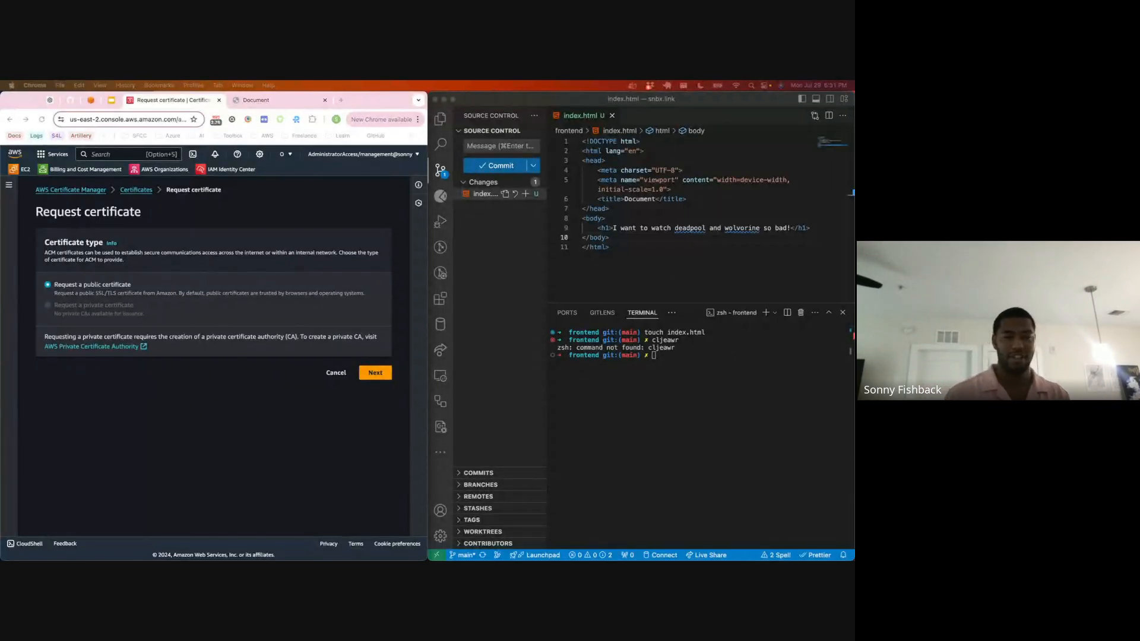
Step: Continue with a public certificate and enter snbx.link as its fully qualified domain name
{"action": "left_click", "coordinate": [182, 337]}
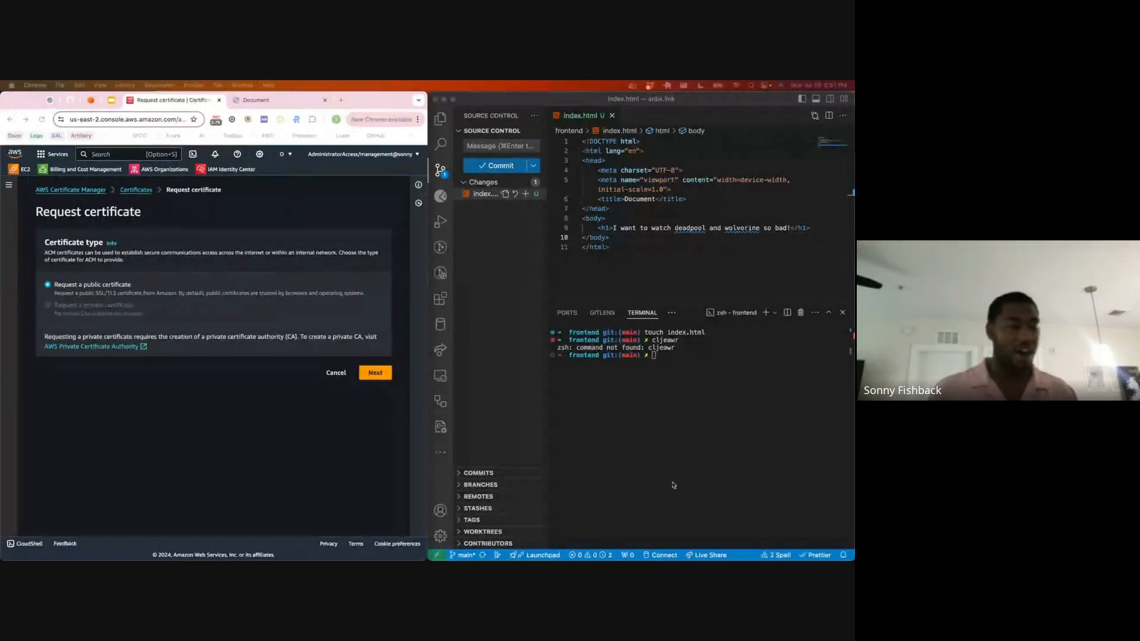
{"action": "left_click", "coordinate": [377, 373]}
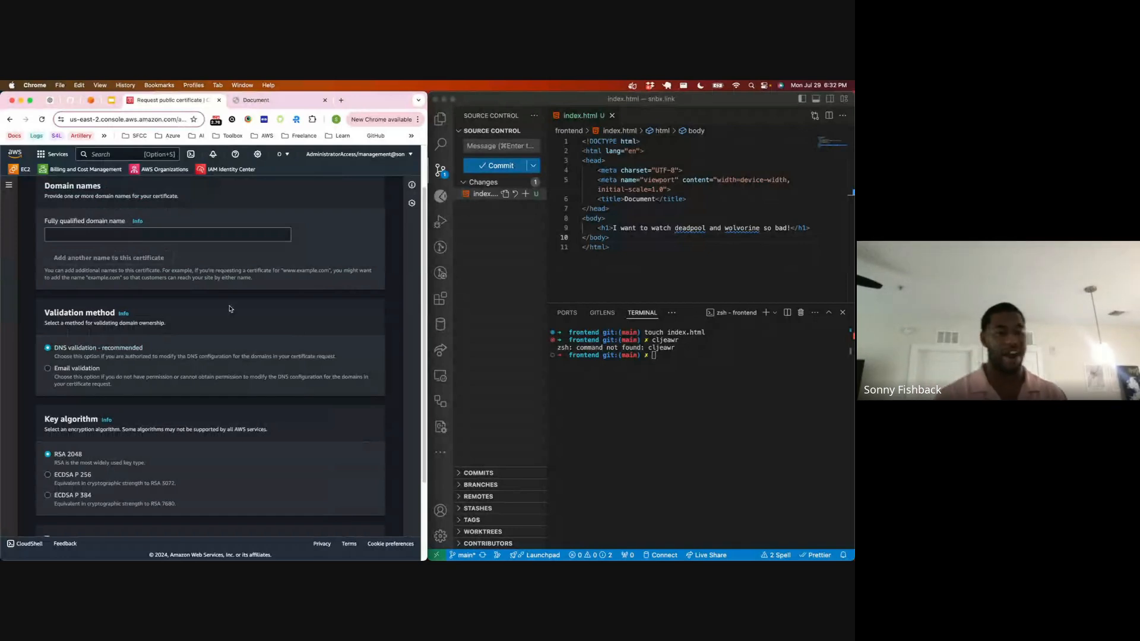
{"action": "left_click", "coordinate": [130, 234]}
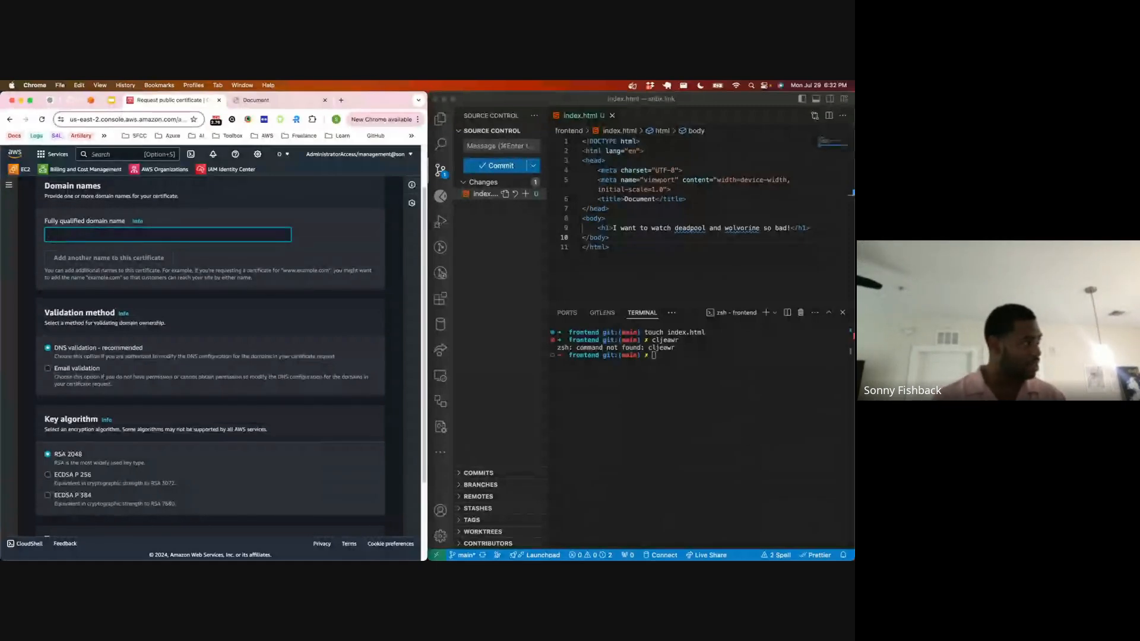
{"action": "type", "text": "s"}
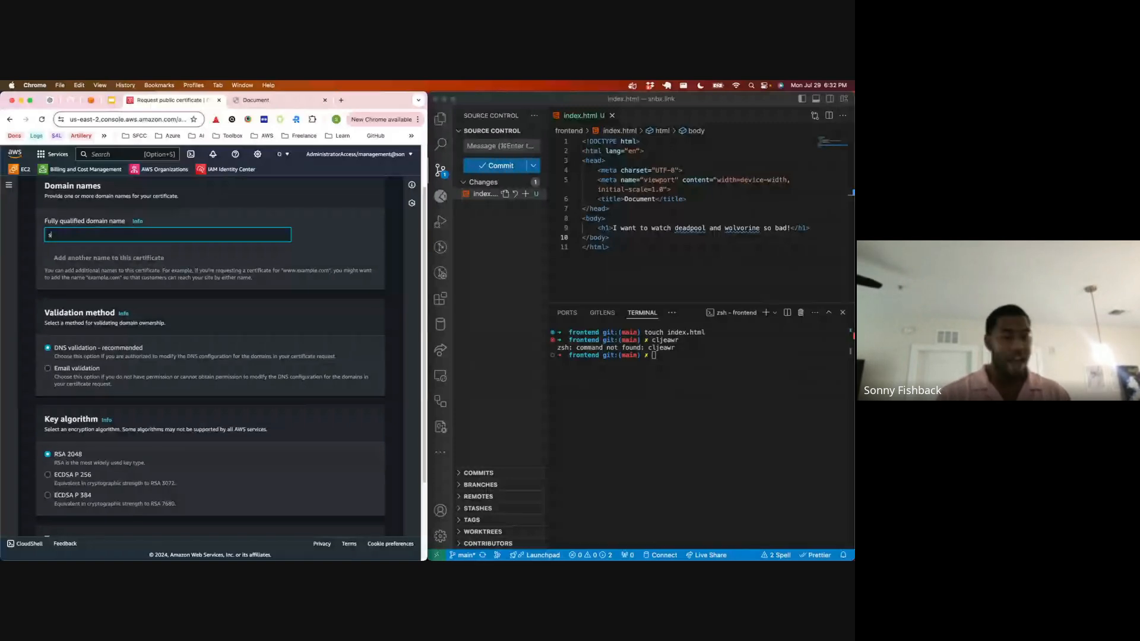
{"action": "type", "text": "n"}
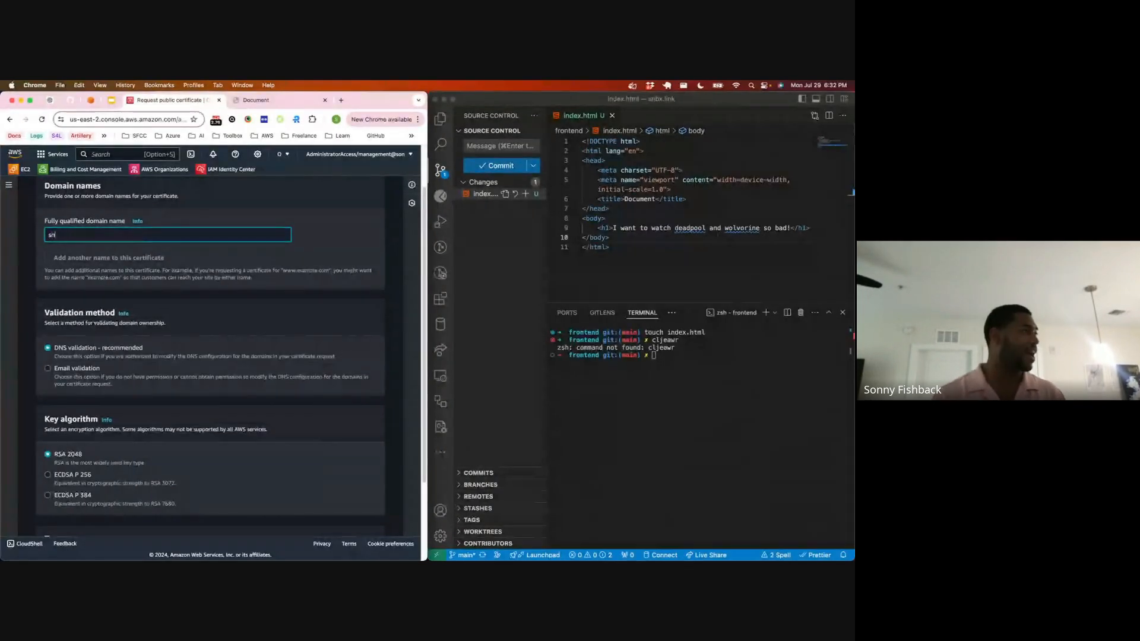
{"action": "type", "text": "x"}
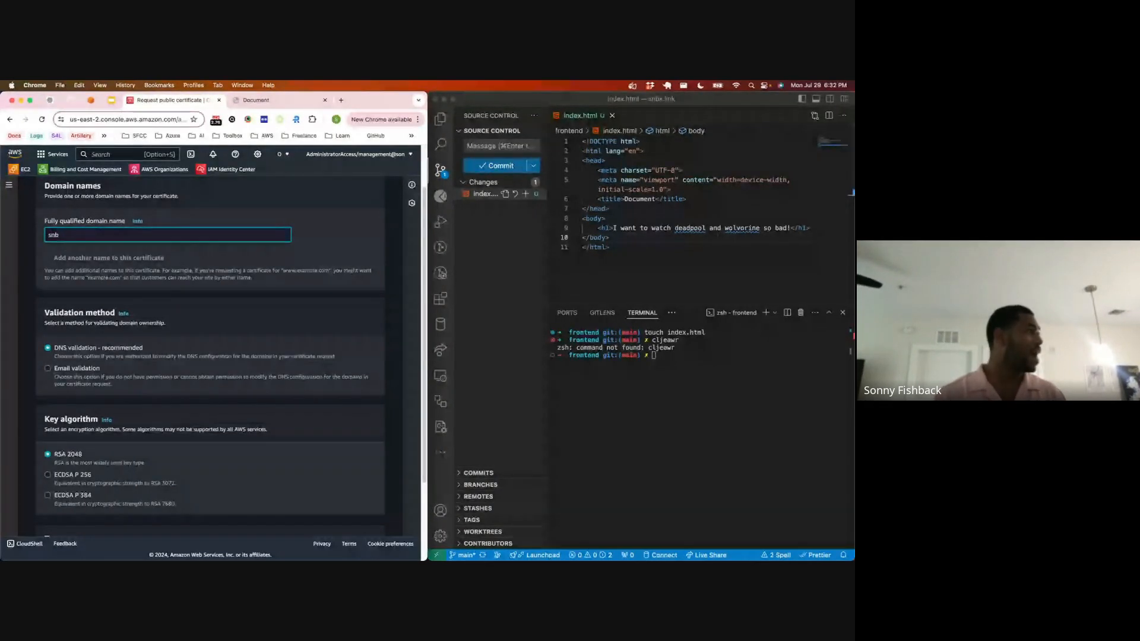
{"action": "type", "text": "x.link"}
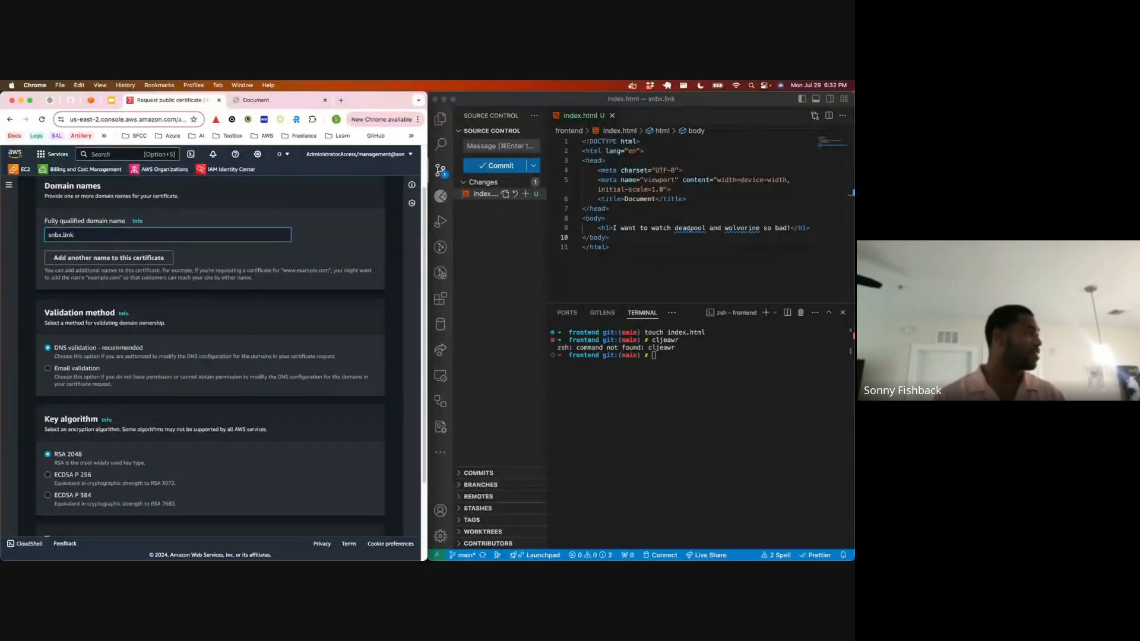
{"action": "left_click", "coordinate": [148, 259]}
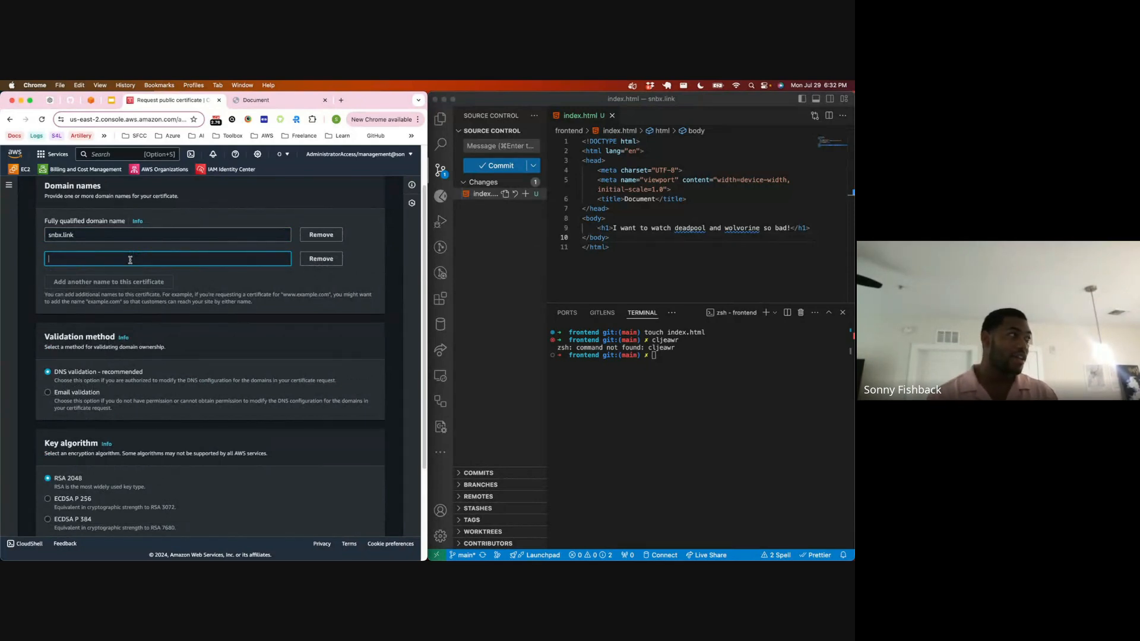
{"action": "type", "text": "www."}
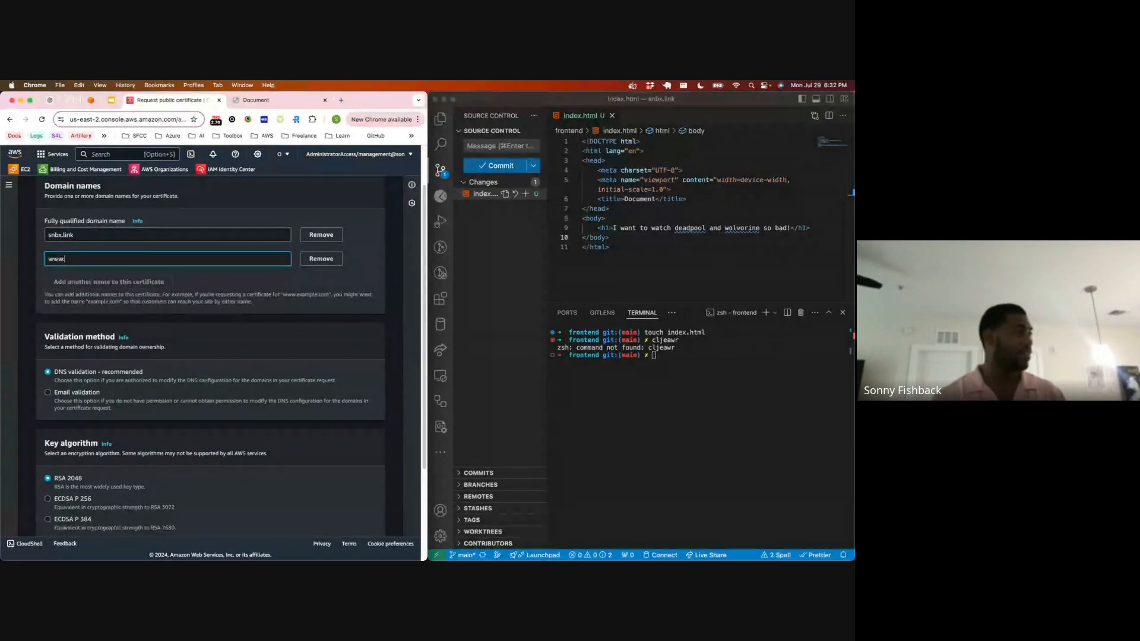
{"action": "type", "text": "snbx.link"}
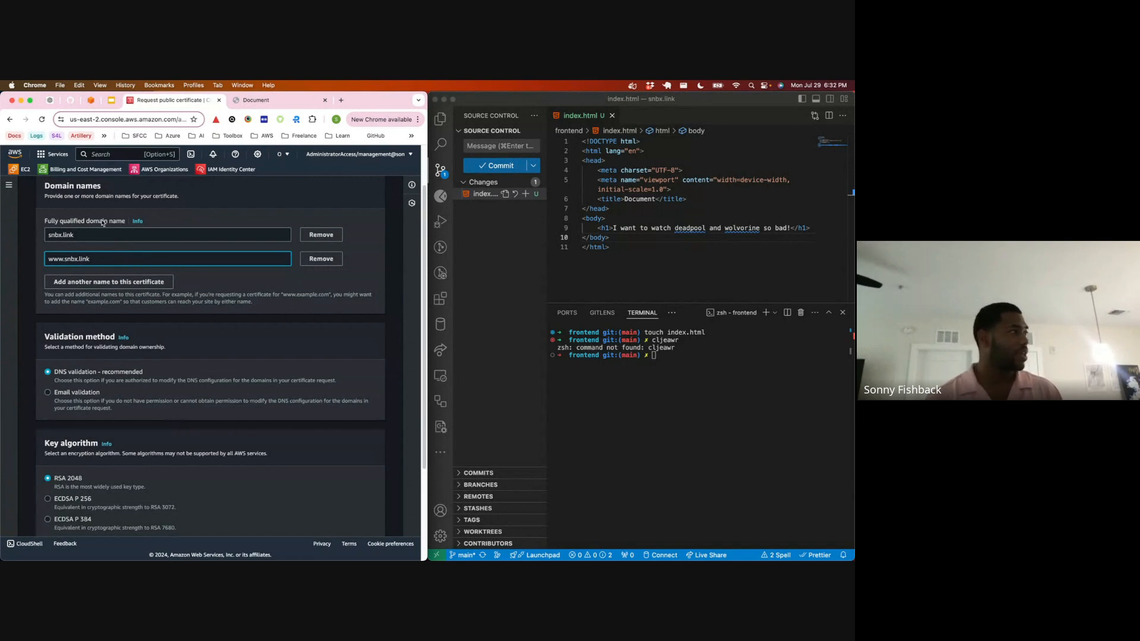
Step: Add the wildcard *.snbx.link as a third domain name on the certificate
{"action": "left_click", "coordinate": [88, 280]}
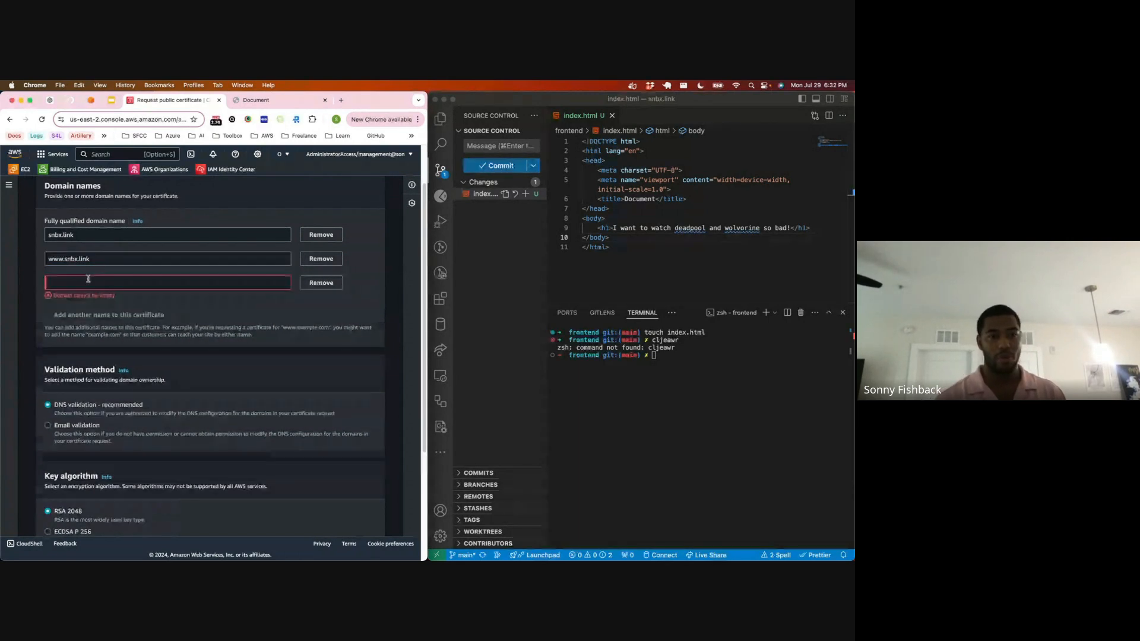
{"action": "left_click", "coordinate": [88, 279]}
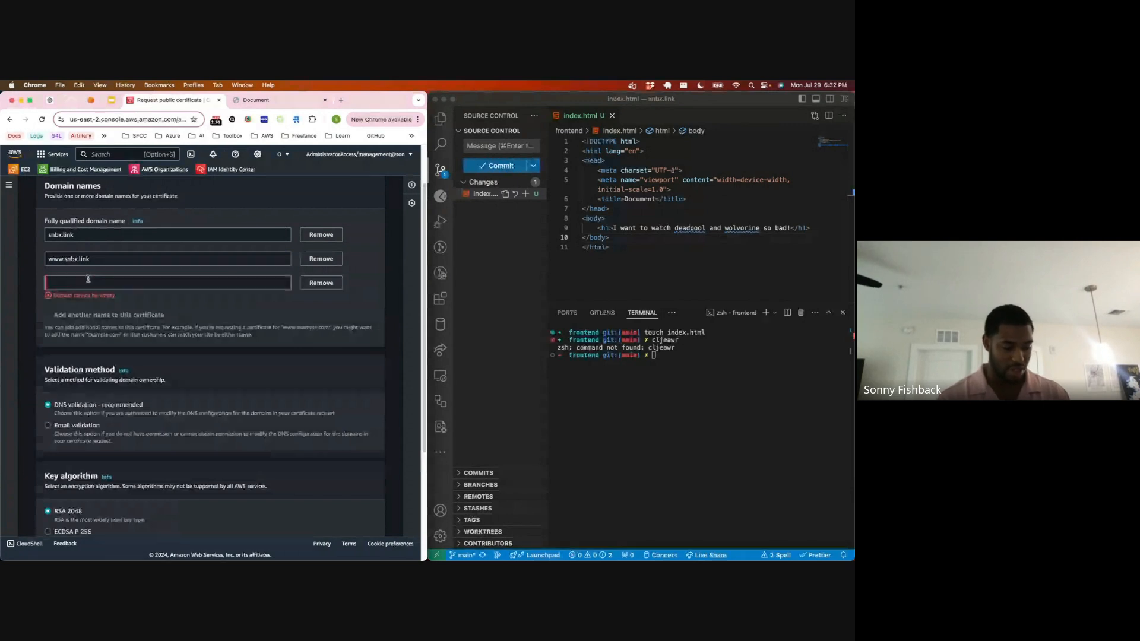
{"action": "type", "text": "*."}
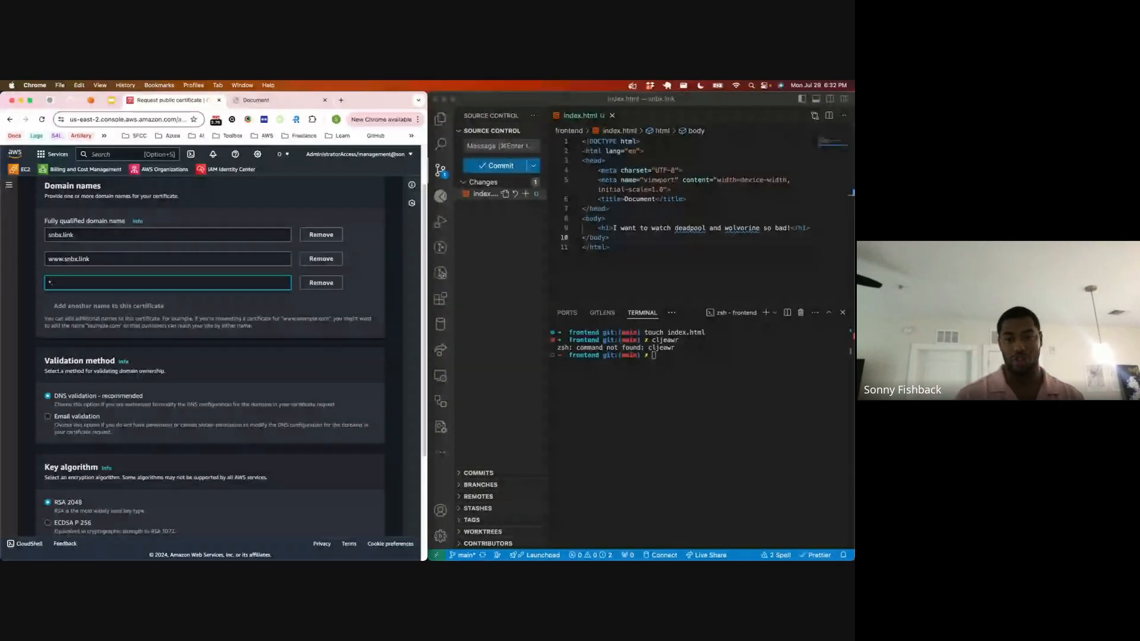
{"action": "type", "text": "sn"}
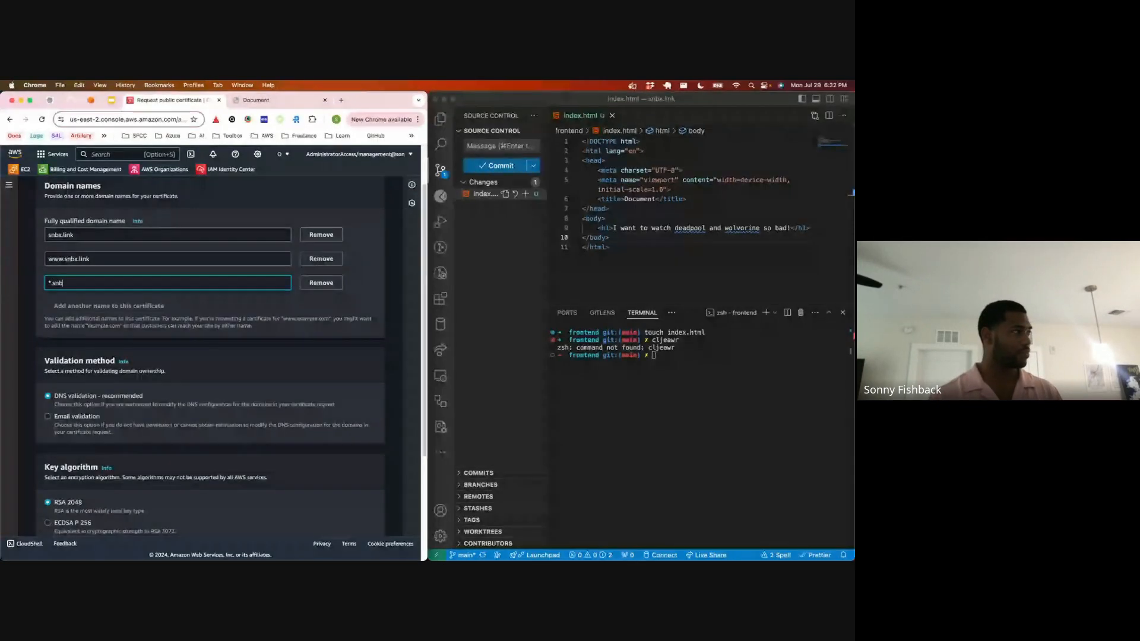
{"action": "type", "text": "bx.link"}
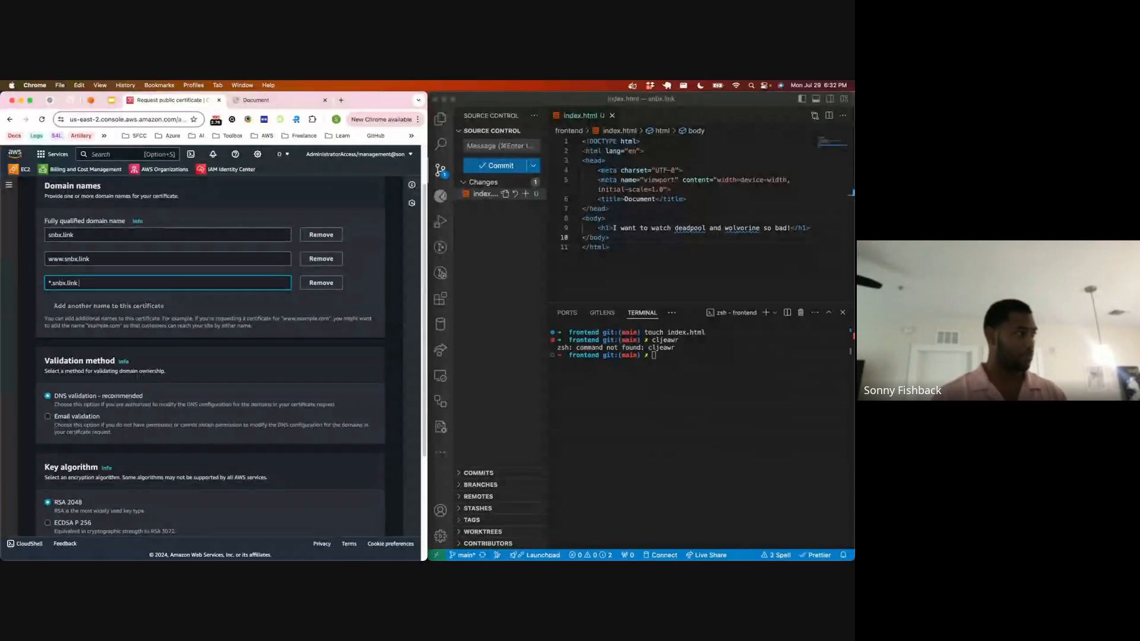
Step: Submit the certificate request with DNS validation and the RSA 2048 key algorithm
{"action": "scroll", "coordinate": [90, 308], "scroll_direction": "down", "scroll_amount": 5}
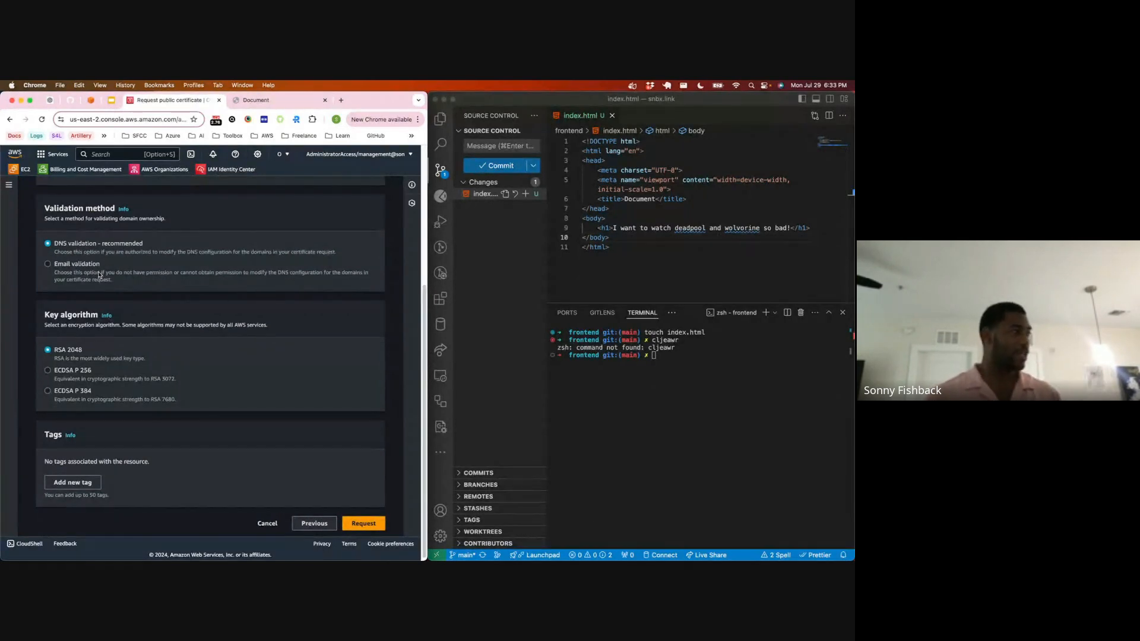
{"action": "scroll", "coordinate": [98, 291], "scroll_direction": "down", "scroll_amount": 1}
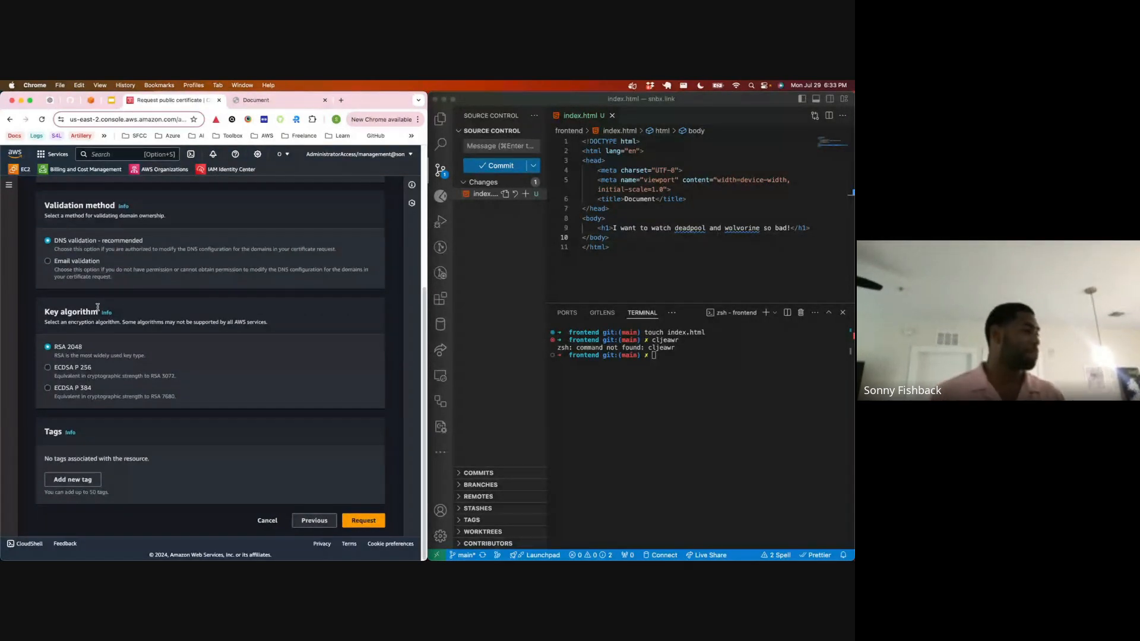
{"action": "left_click", "coordinate": [363, 520]}
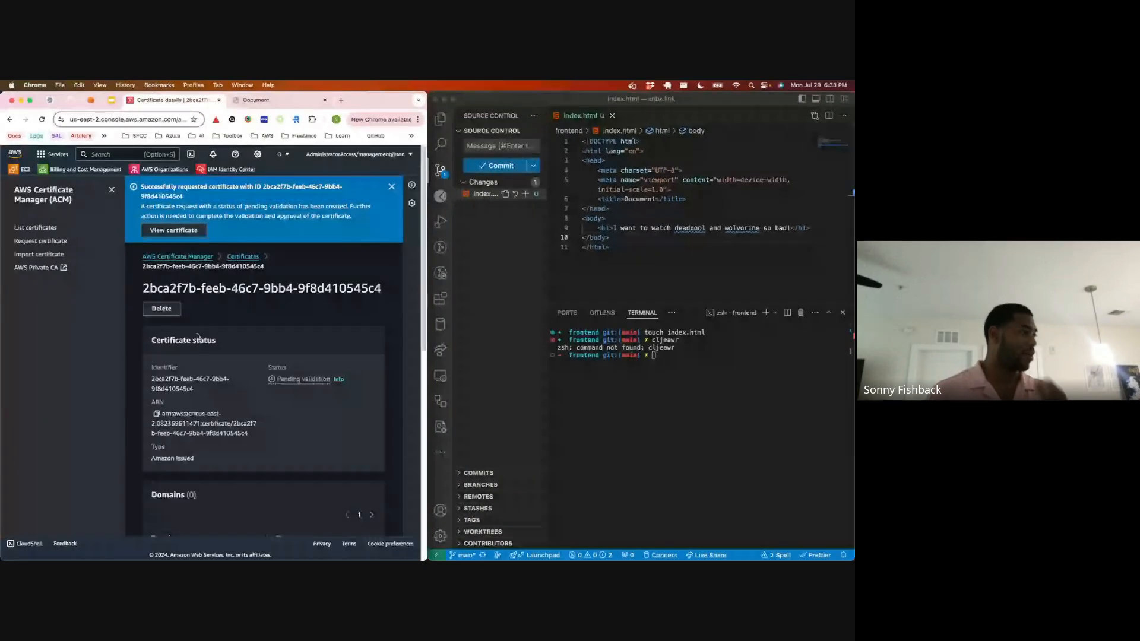
Step: Reload the certificate's details page, enlarge the browser window, and examine each domain's validation status, CNAME name and CNAME value
{"action": "left_click", "coordinate": [112, 189]}
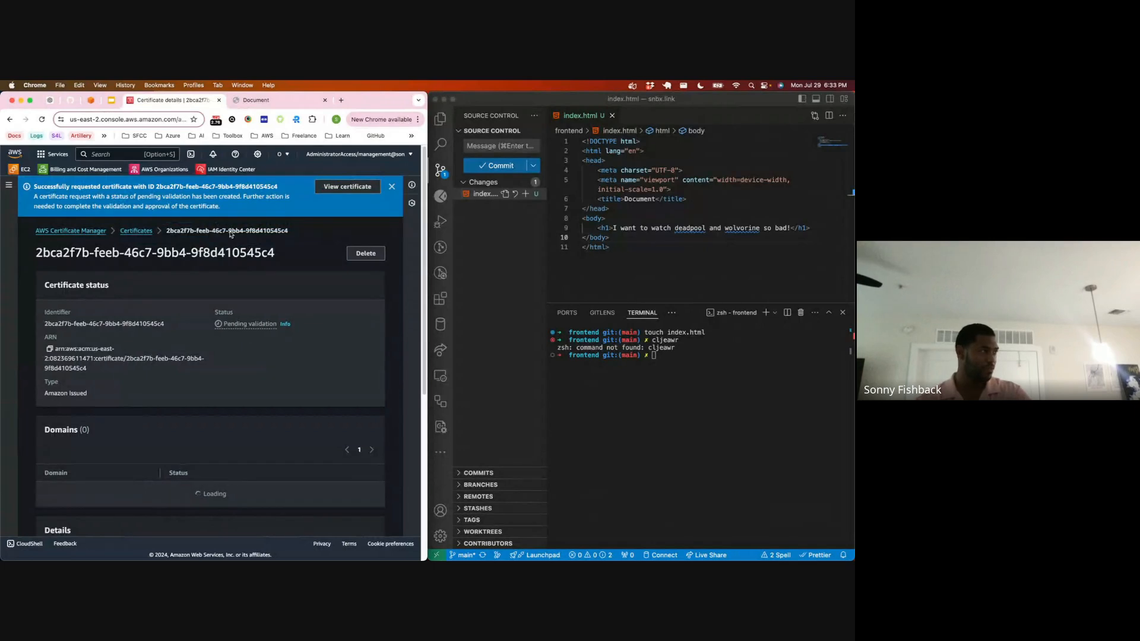
{"action": "scroll", "coordinate": [227, 238], "scroll_direction": "down", "scroll_amount": 5}
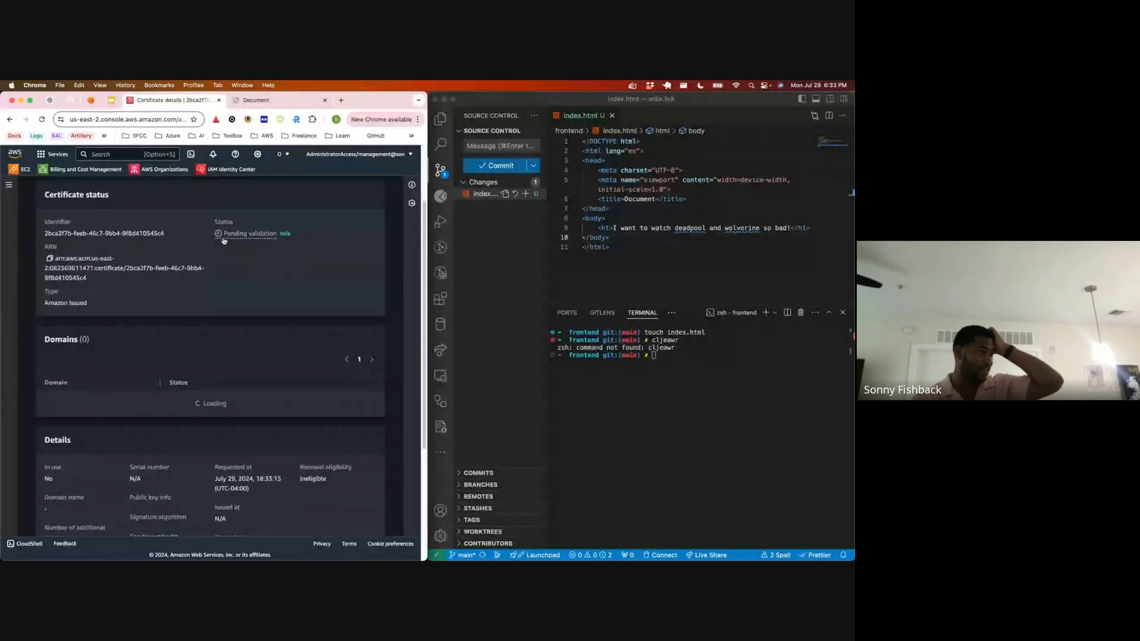
{"action": "scroll", "coordinate": [224, 240], "scroll_direction": "down", "scroll_amount": 1}
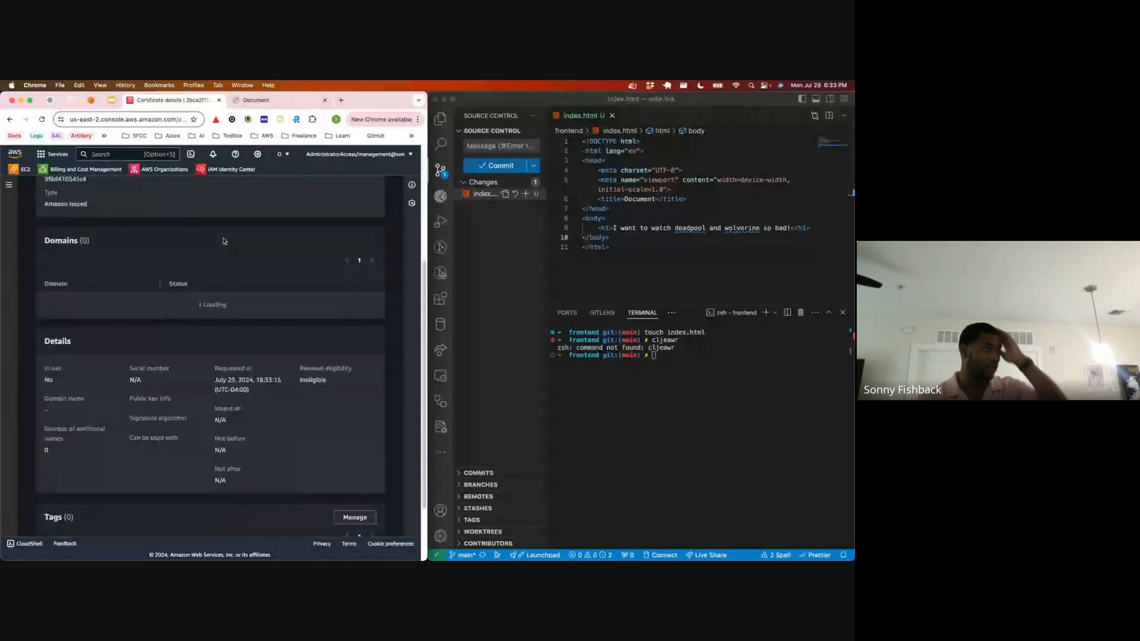
{"action": "scroll", "coordinate": [224, 240], "scroll_direction": "up", "scroll_amount": 5}
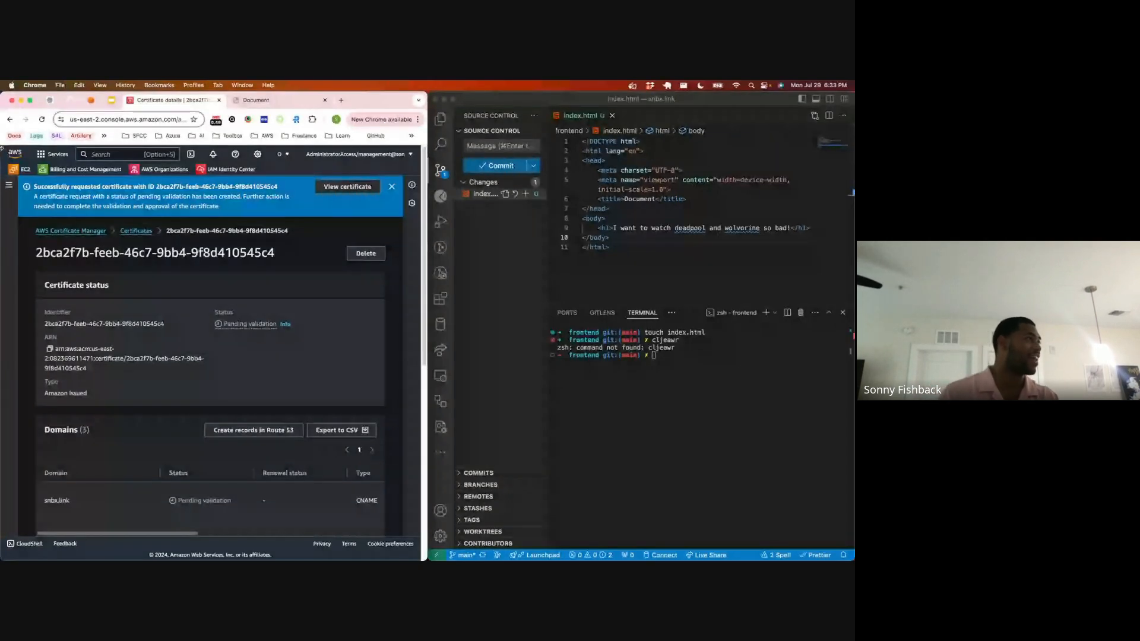
{"action": "left_click", "coordinate": [42, 119]}
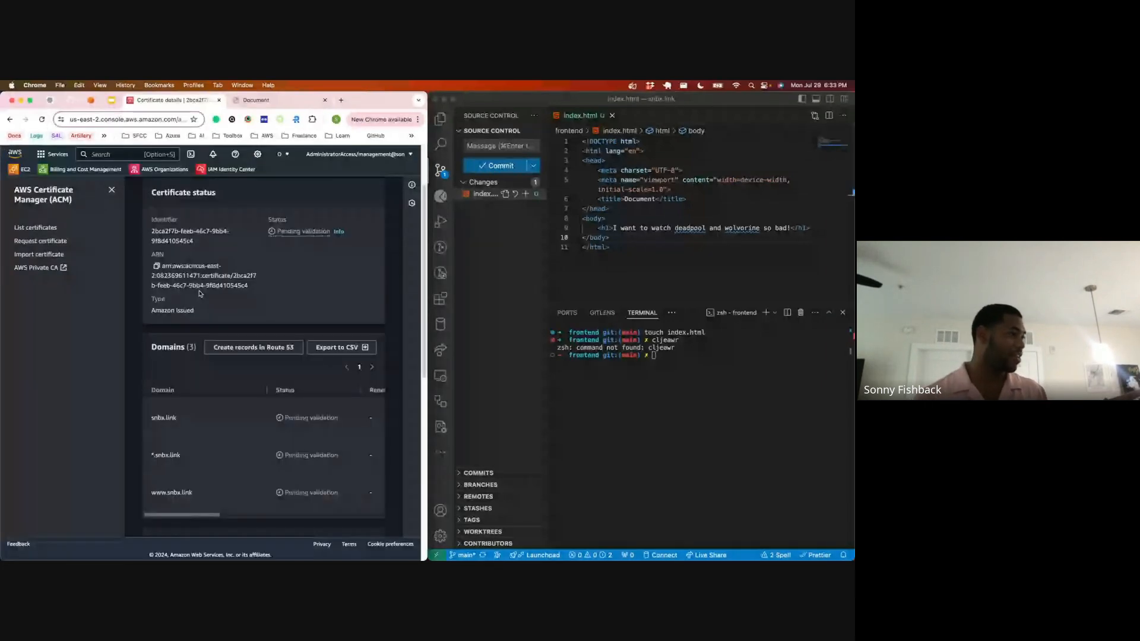
{"action": "double_click", "coordinate": [361, 101]}
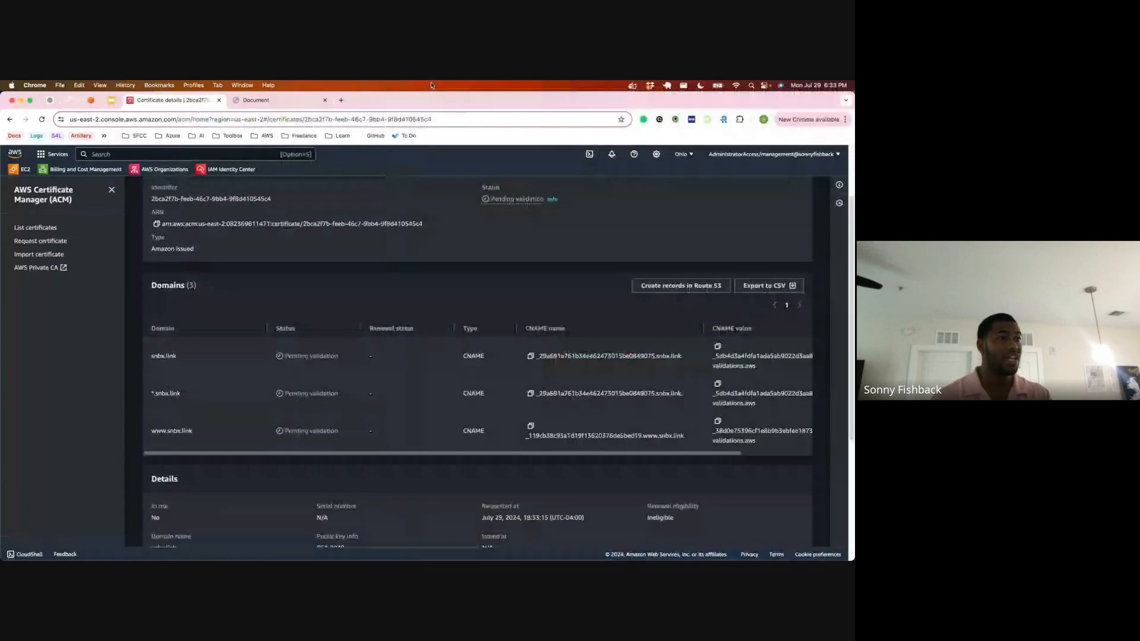
{"action": "scroll", "coordinate": [730, 448], "scroll_direction": "right", "scroll_amount": 2}
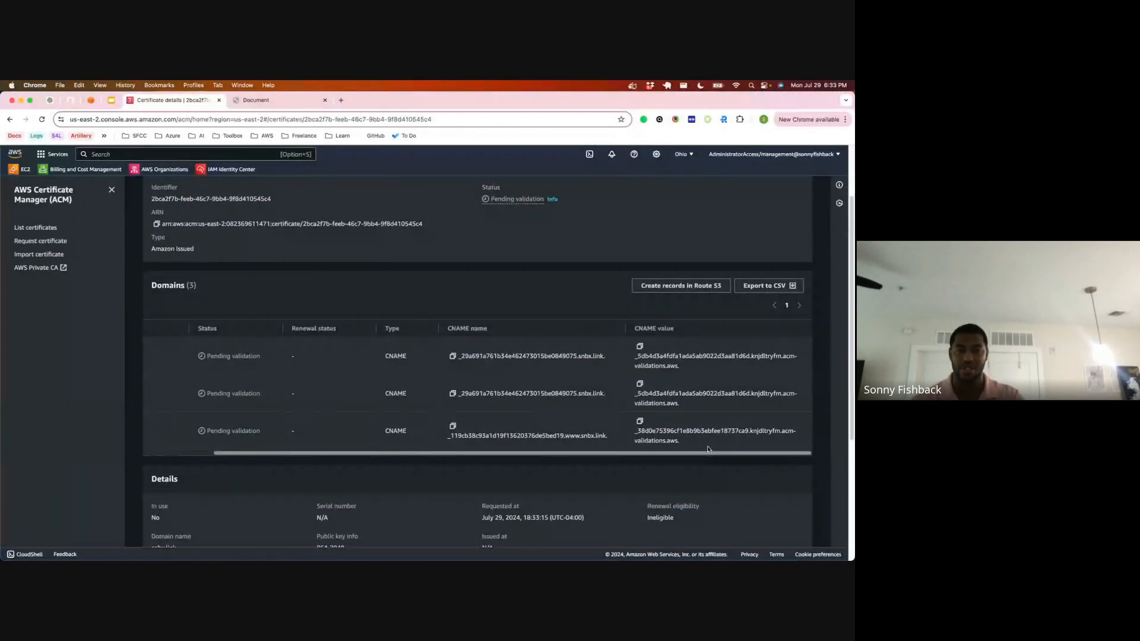
{"action": "scroll", "coordinate": [708, 449], "scroll_direction": "left", "scroll_amount": 2}
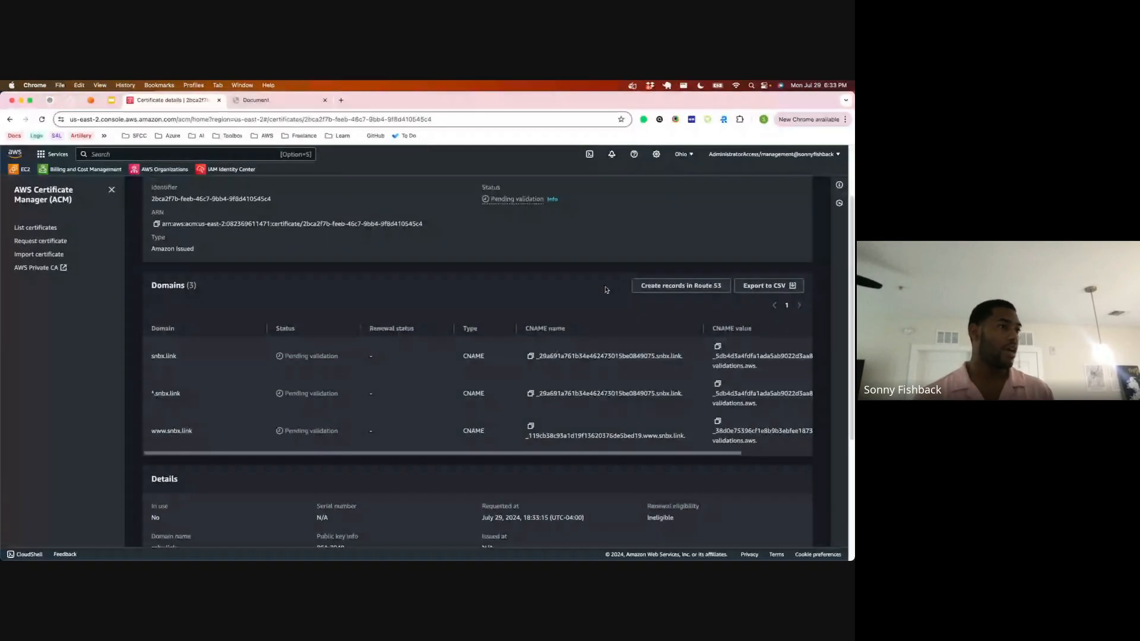
Step: Create the certificate's DNS validation records in Route 53
{"action": "scroll", "coordinate": [607, 290], "scroll_direction": "up", "scroll_amount": 1}
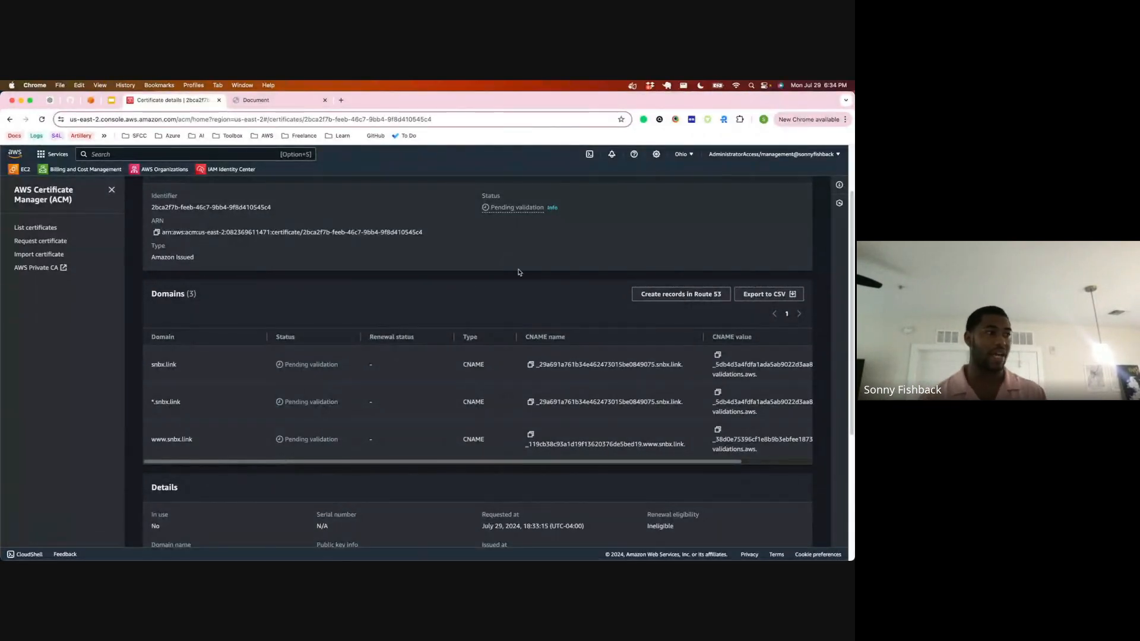
{"action": "left_click_drag", "start_coordinate": [545, 364], "coordinate": [671, 390]}
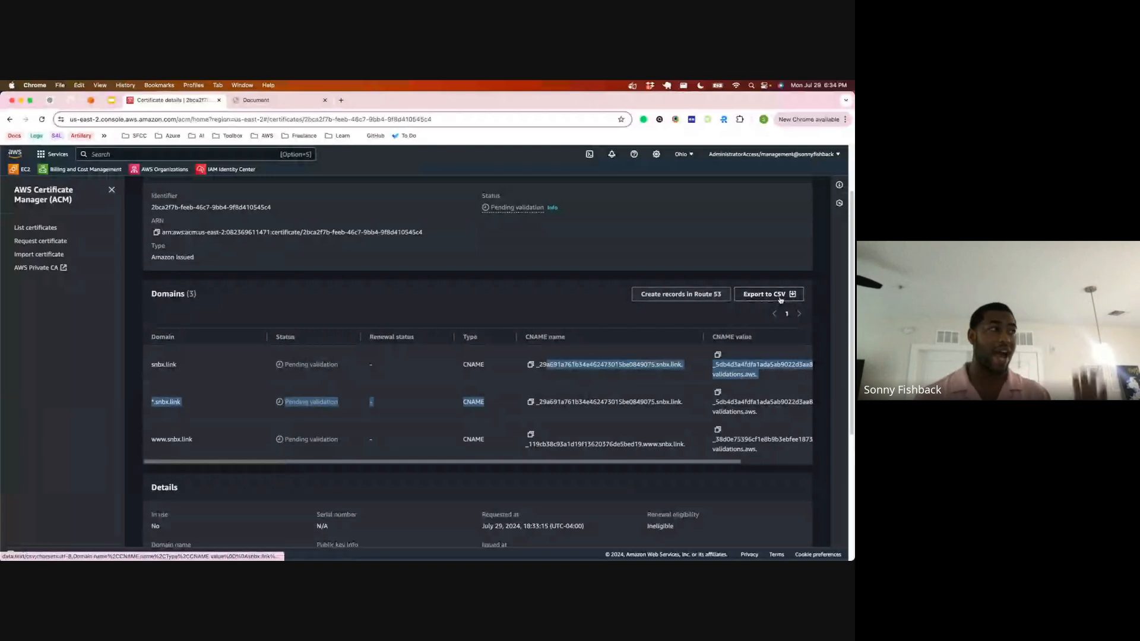
{"action": "left_click", "coordinate": [706, 300]}
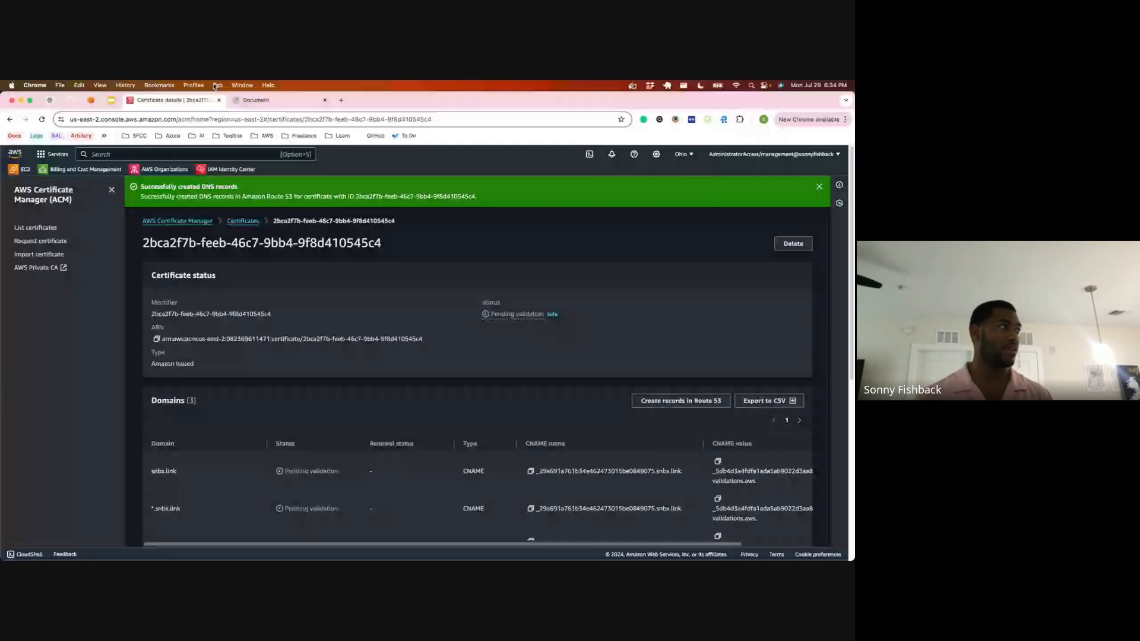
Step: Search the AWS console for Route 53, open it in a new tab, and switch to that tab
{"action": "left_click", "coordinate": [208, 154]}
{"action": "type", "text": "rout"}
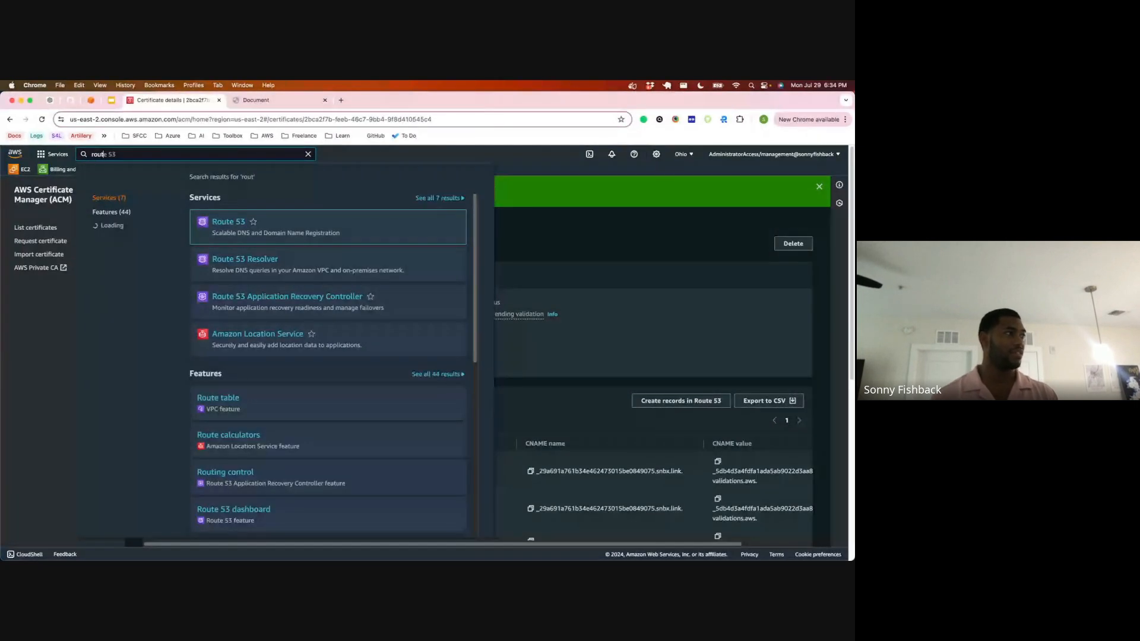
{"action": "right_click", "coordinate": [238, 222]}
{"action": "left_click", "coordinate": [268, 226]}
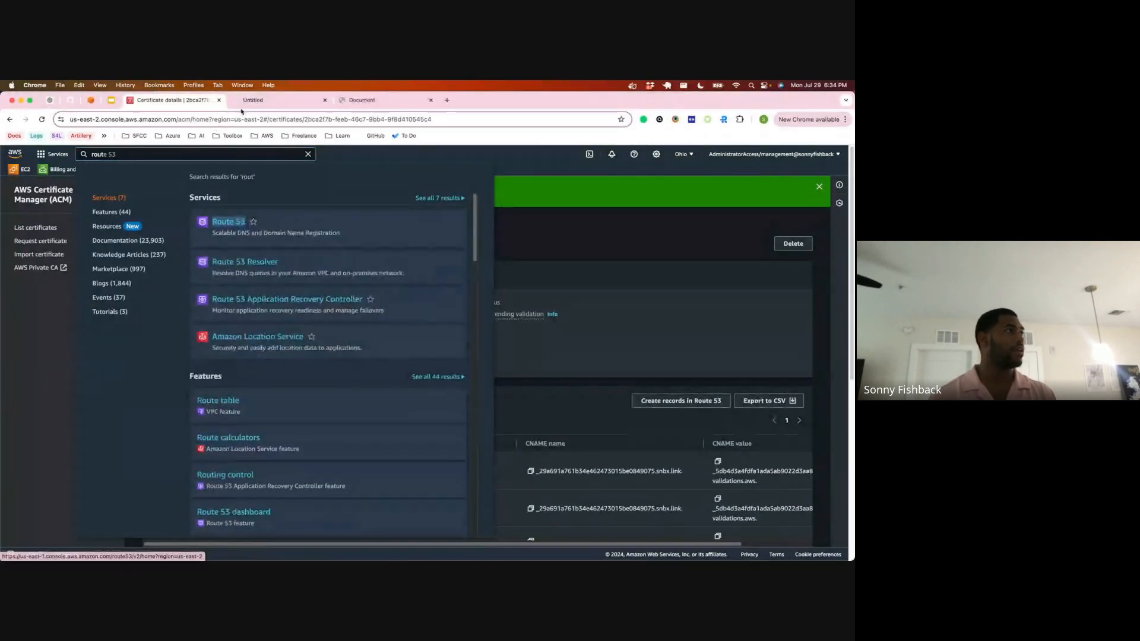
{"action": "left_click", "coordinate": [247, 101]}
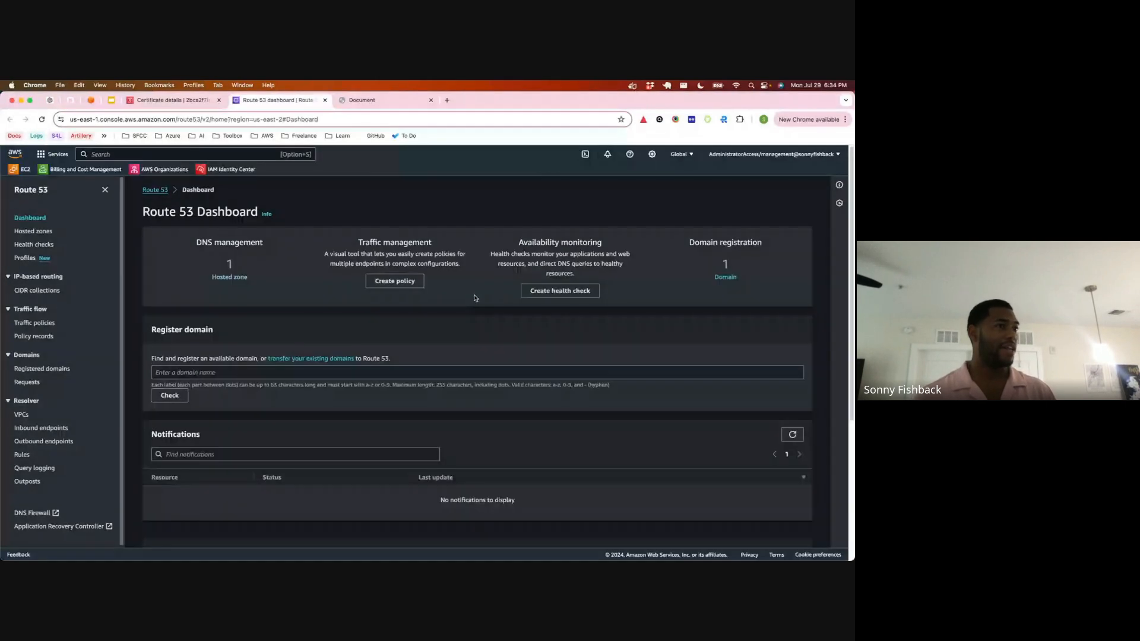
Step: Open the snbx.link hosted zone and show the details of its A record
{"action": "left_click", "coordinate": [226, 278]}
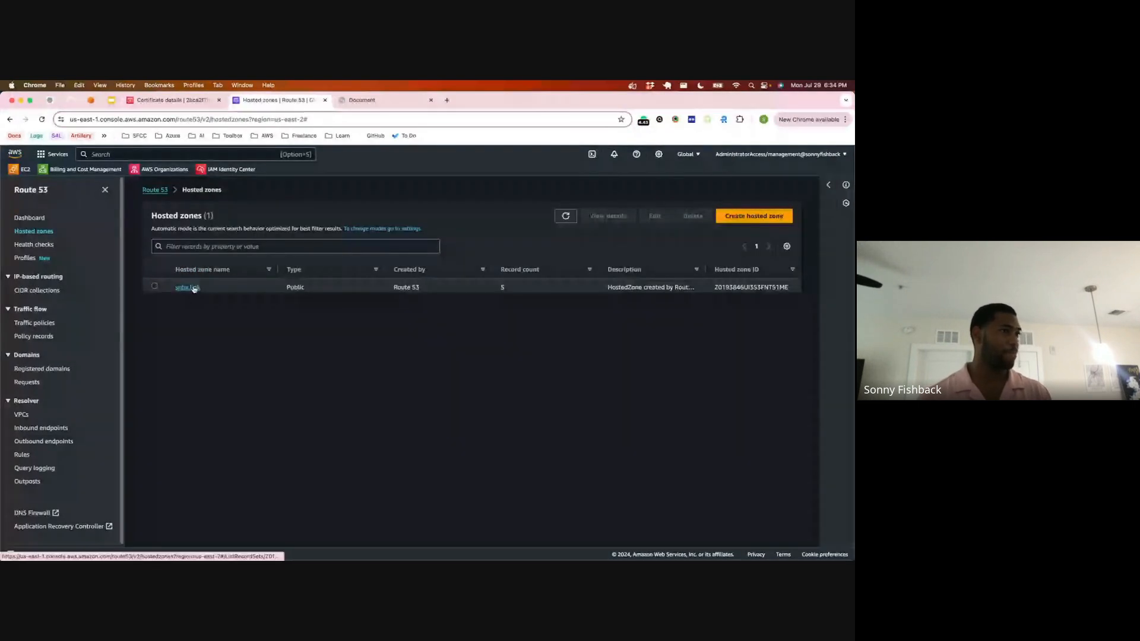
{"action": "left_click", "coordinate": [188, 287]}
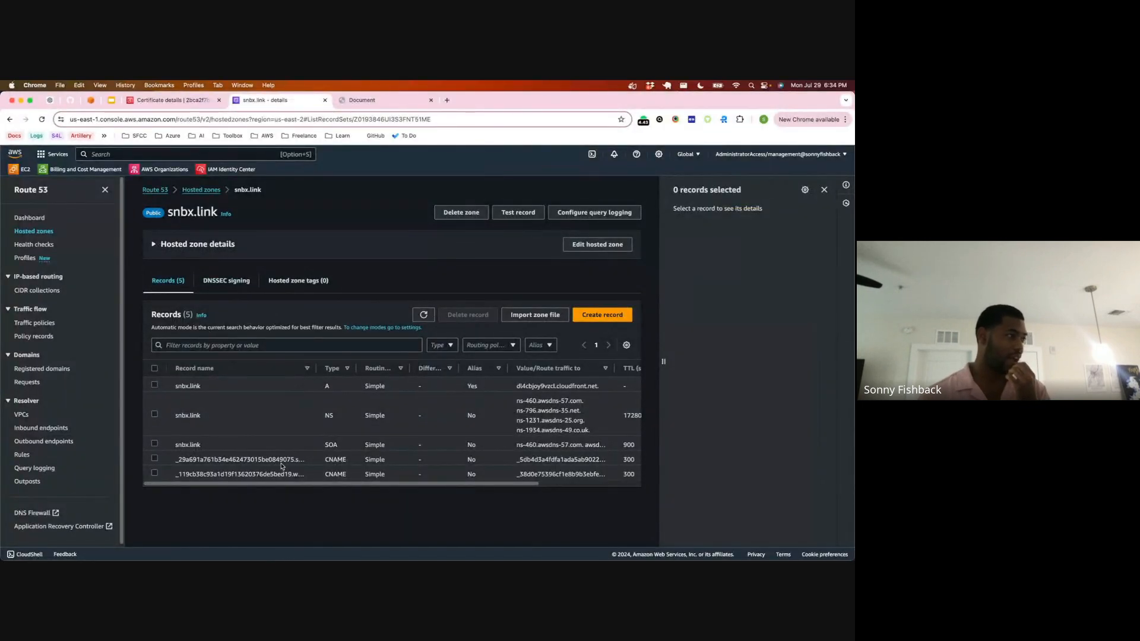
{"action": "left_click", "coordinate": [156, 386]}
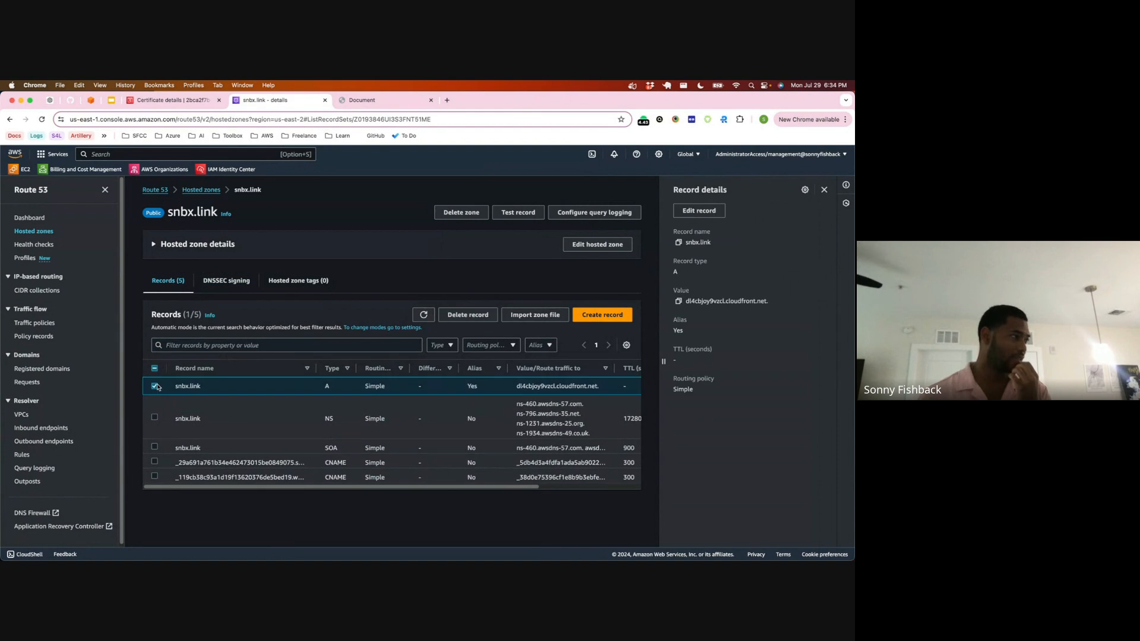
Step: Close the A record's editor without changes and delete the snbx.link A record from the hosted zone
{"action": "left_click", "coordinate": [699, 211]}
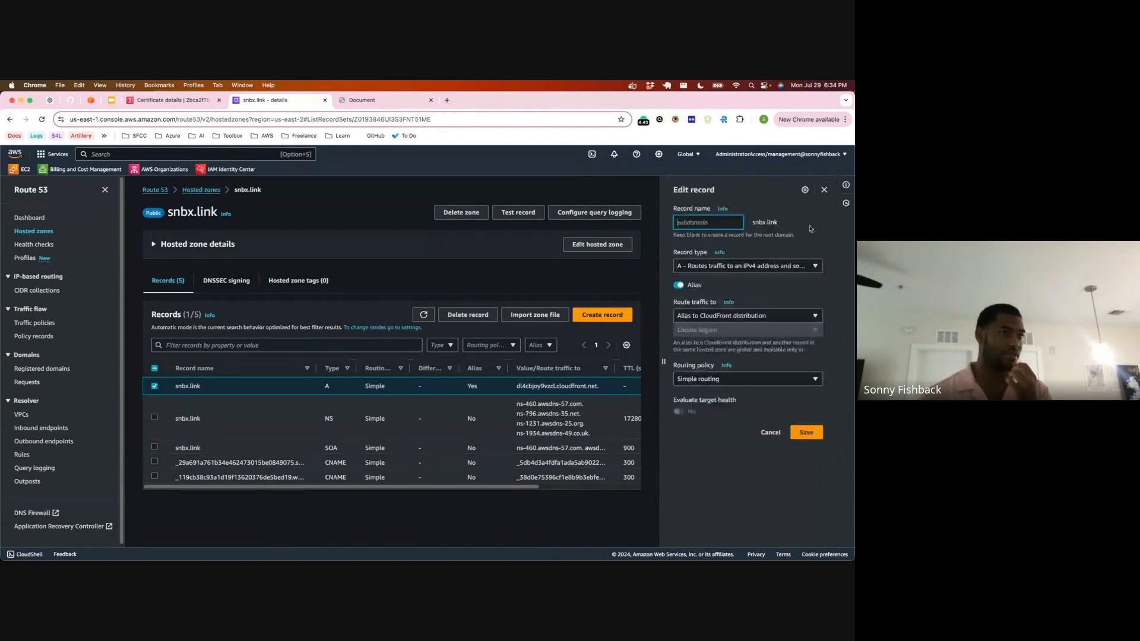
{"action": "left_click", "coordinate": [824, 190]}
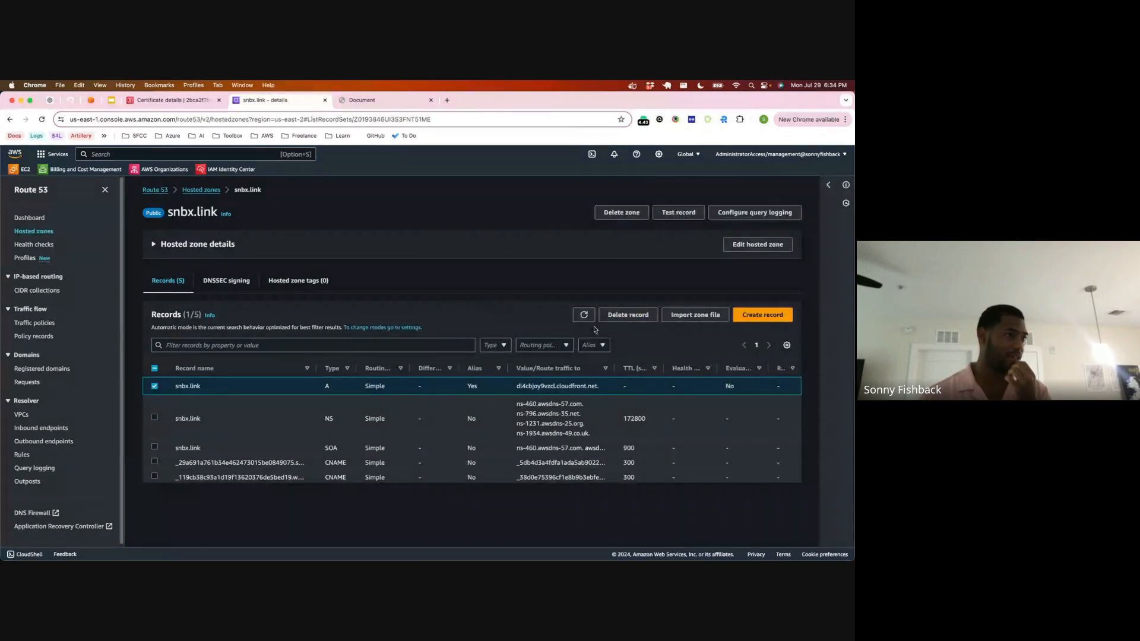
{"action": "left_click", "coordinate": [617, 315]}
{"action": "left_click", "coordinate": [533, 438]}
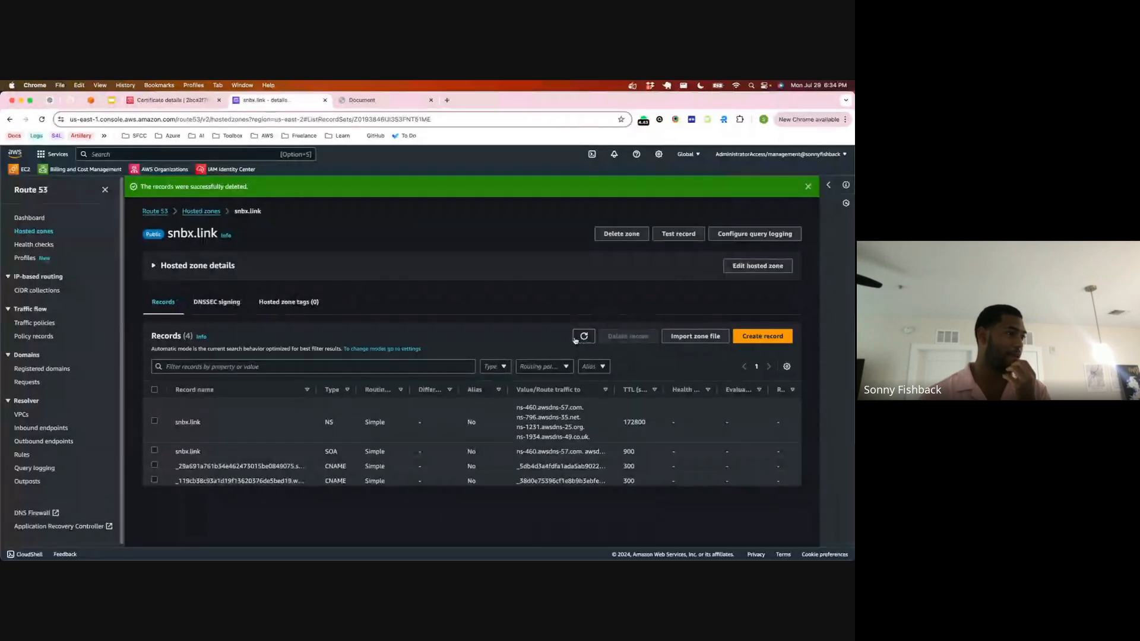
Step: Highlight the hosted zone's CNAME validation records, and reload the certificate's details page to check its validation status before closing that tab
{"action": "left_click_drag", "start_coordinate": [325, 466], "coordinate": [560, 475]}
{"action": "key", "text": "ctrl+shift+Tab"}
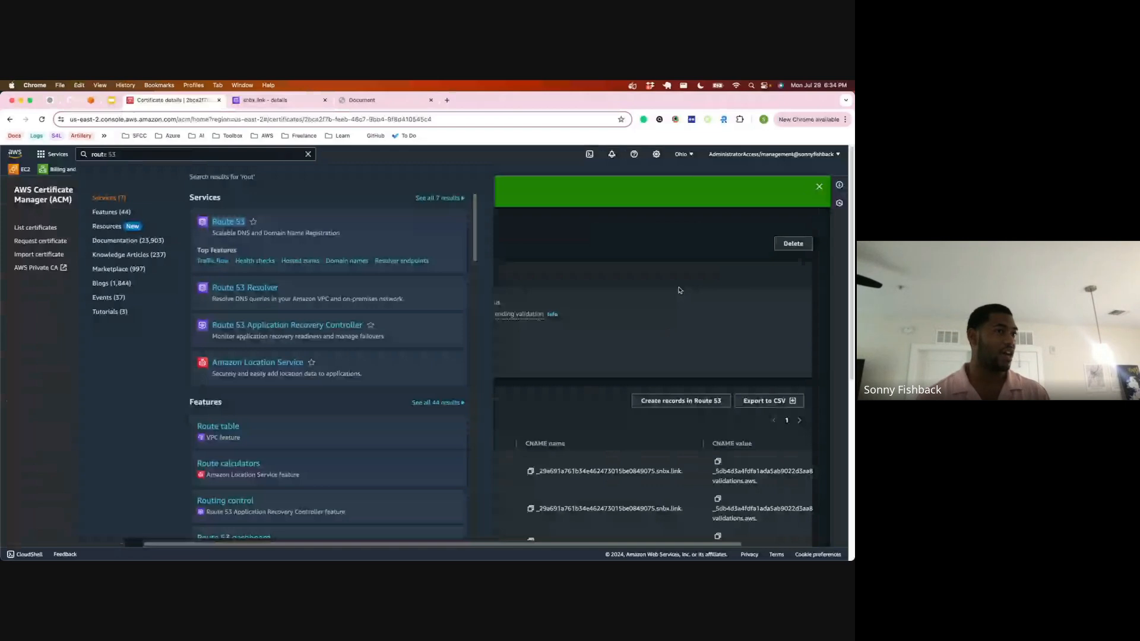
{"action": "left_click", "coordinate": [680, 290]}
{"action": "left_click", "coordinate": [820, 187]}
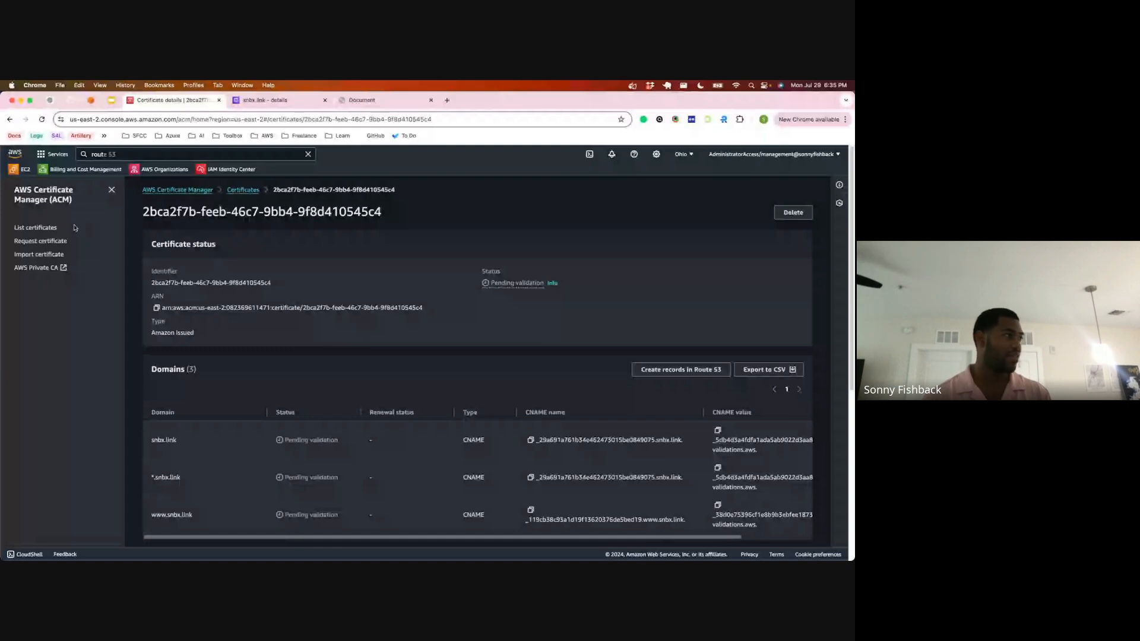
{"action": "key", "text": "super+r"}
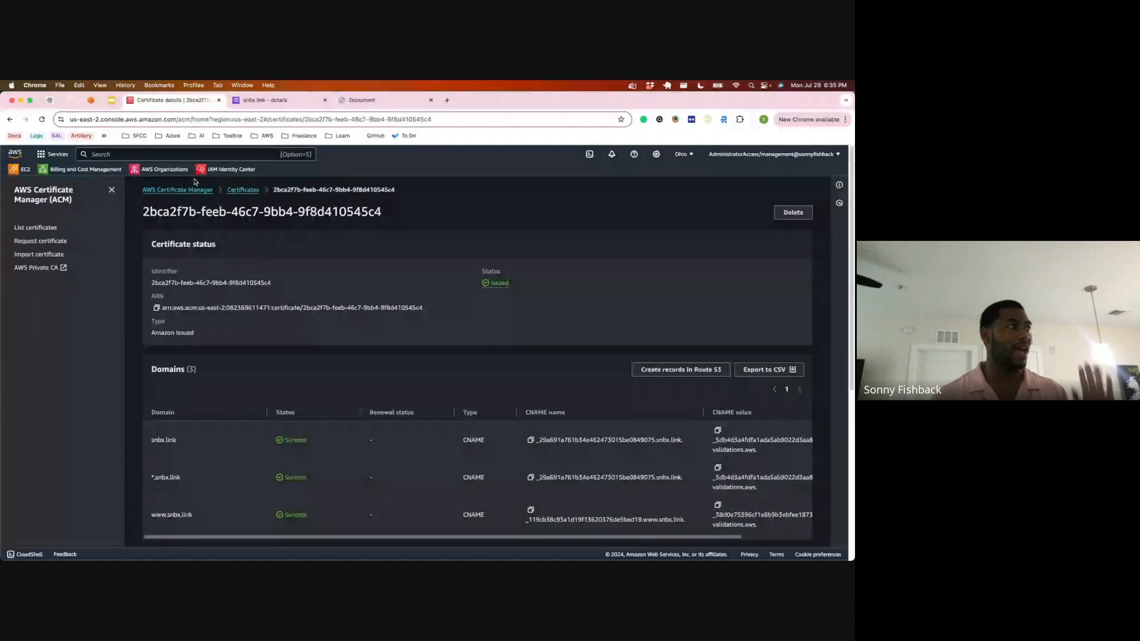
{"action": "left_click", "coordinate": [219, 100]}
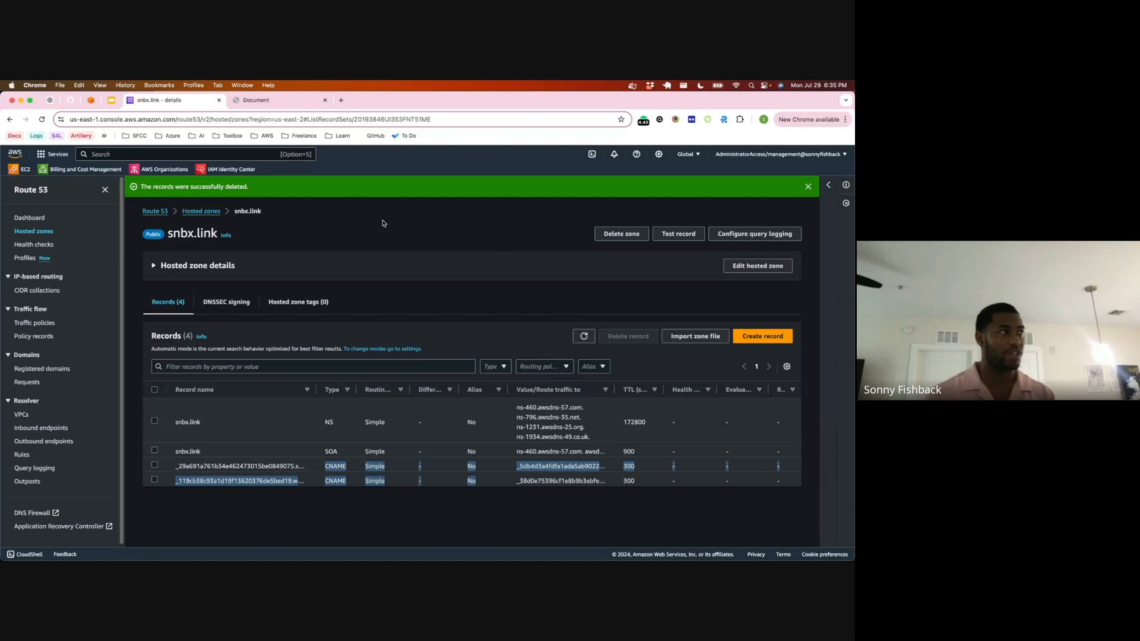
Step: Search the AWS console for CloudFront, open the service, and start creating a new distribution
{"action": "key", "text": "alt+s"}
{"action": "type", "text": "cloud"}
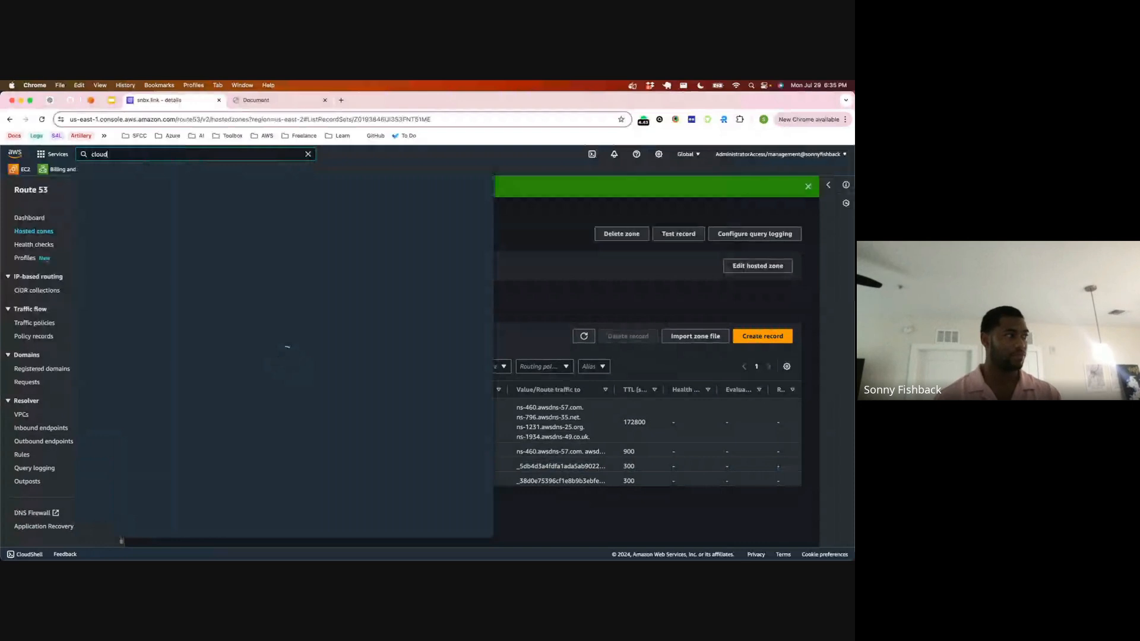
{"action": "type", "text": "front"}
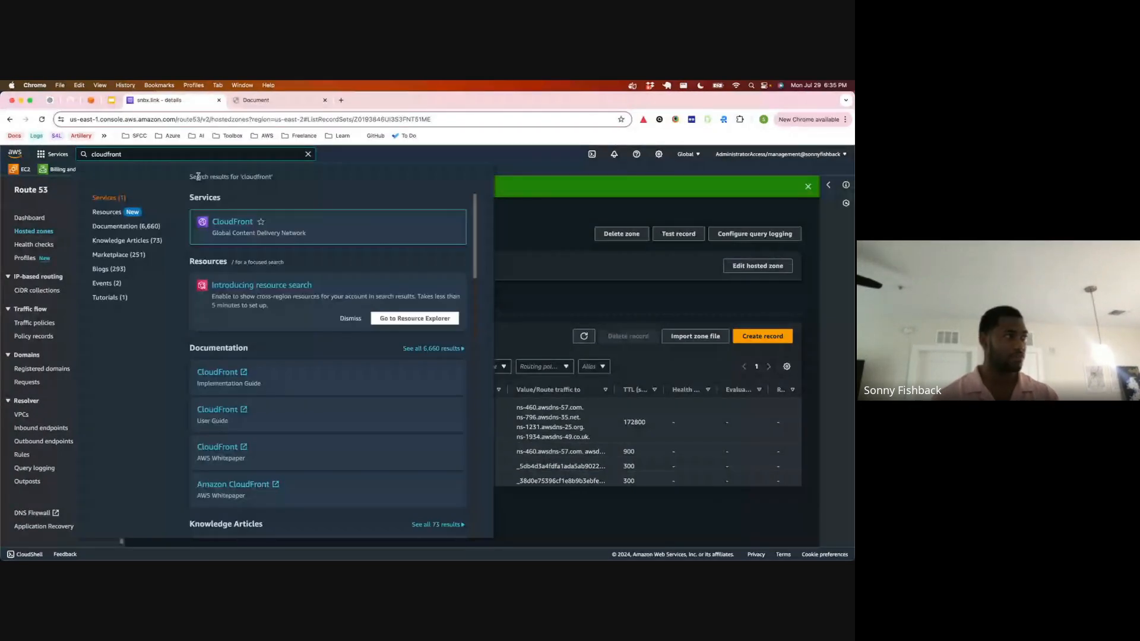
{"action": "left_click", "coordinate": [212, 219]}
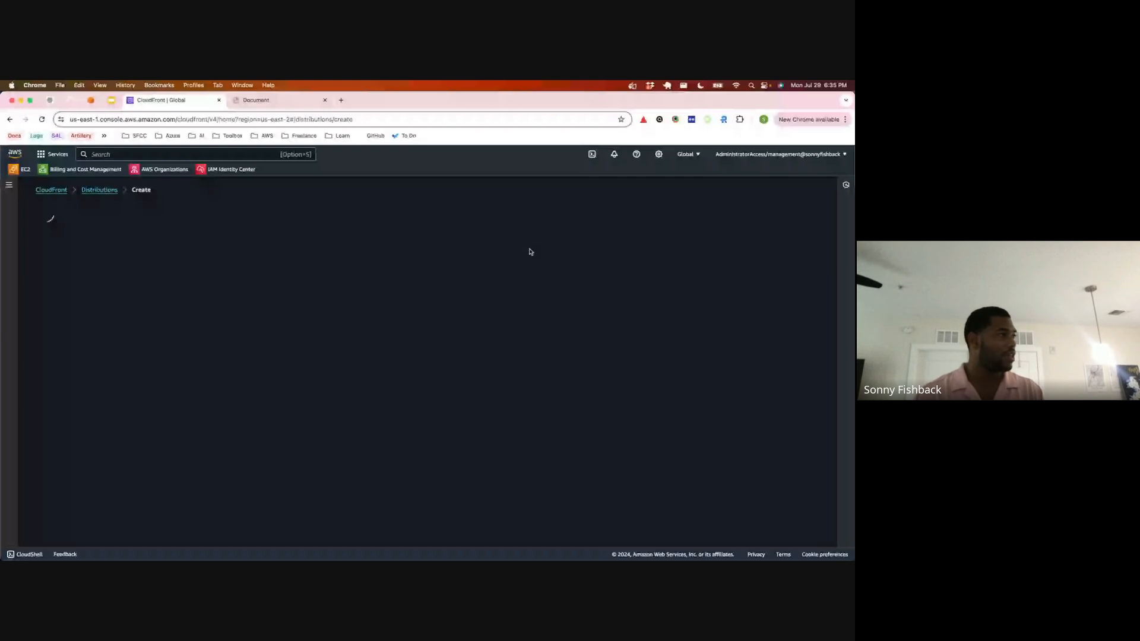
Step: Choose the snbx.link-link.s3.amazonaws.com S3 bucket as the new distribution's origin domain
{"action": "left_click", "coordinate": [146, 290]}
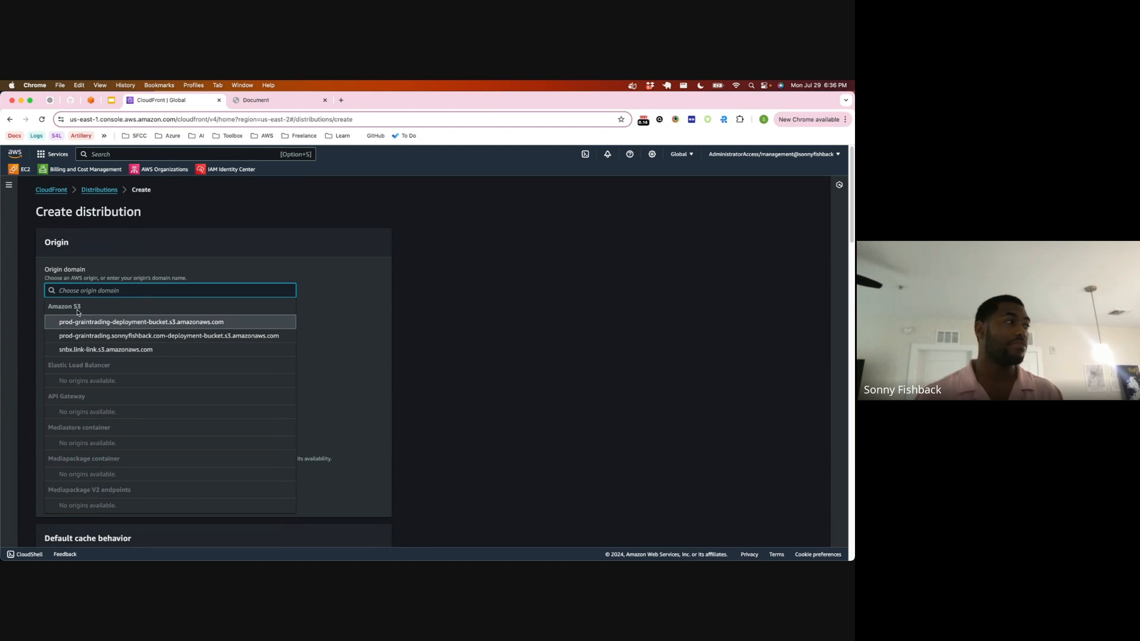
{"action": "left_click", "coordinate": [99, 351]}
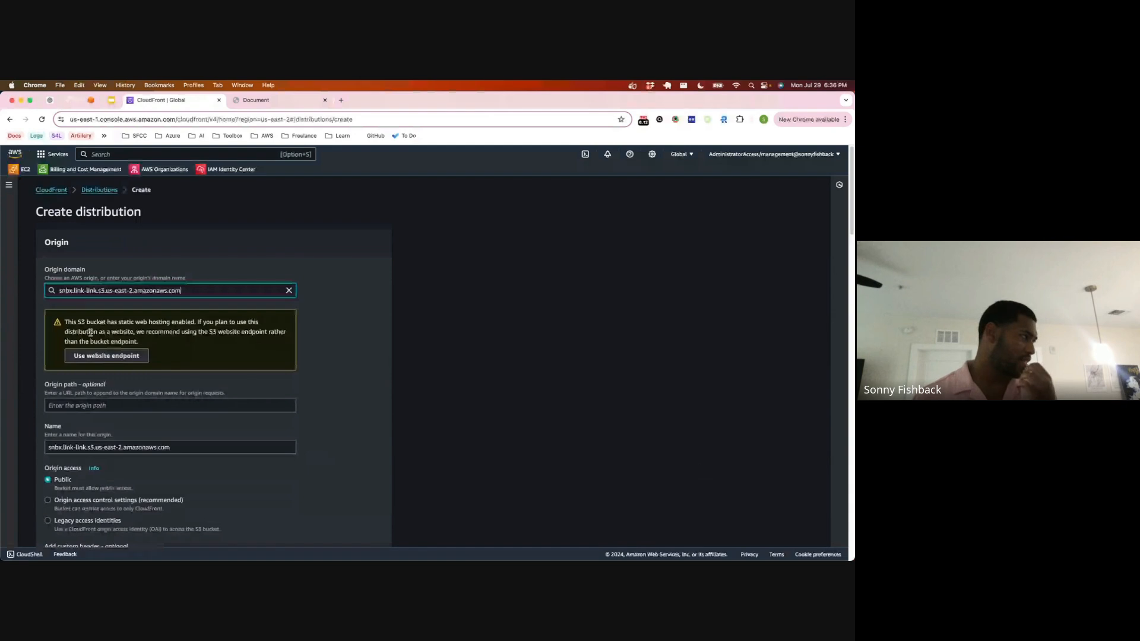
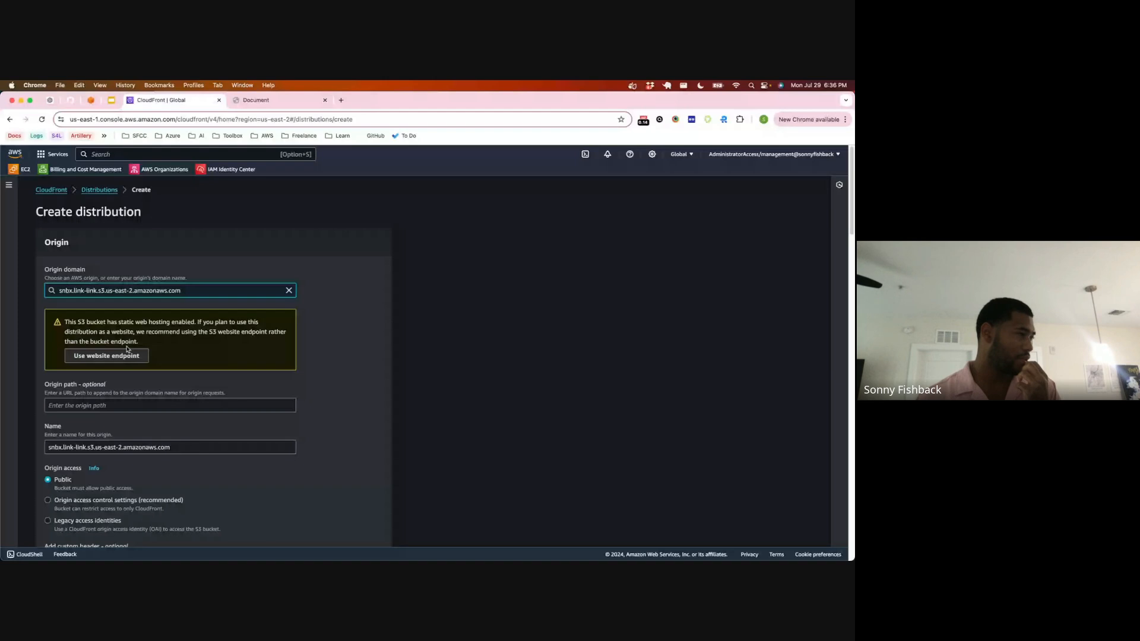
Step: Try the S3 website endpoint as the origin domain, and switch back to the snbx.link-link.s3.amazonaws.com bucket
{"action": "left_click", "coordinate": [127, 356]}
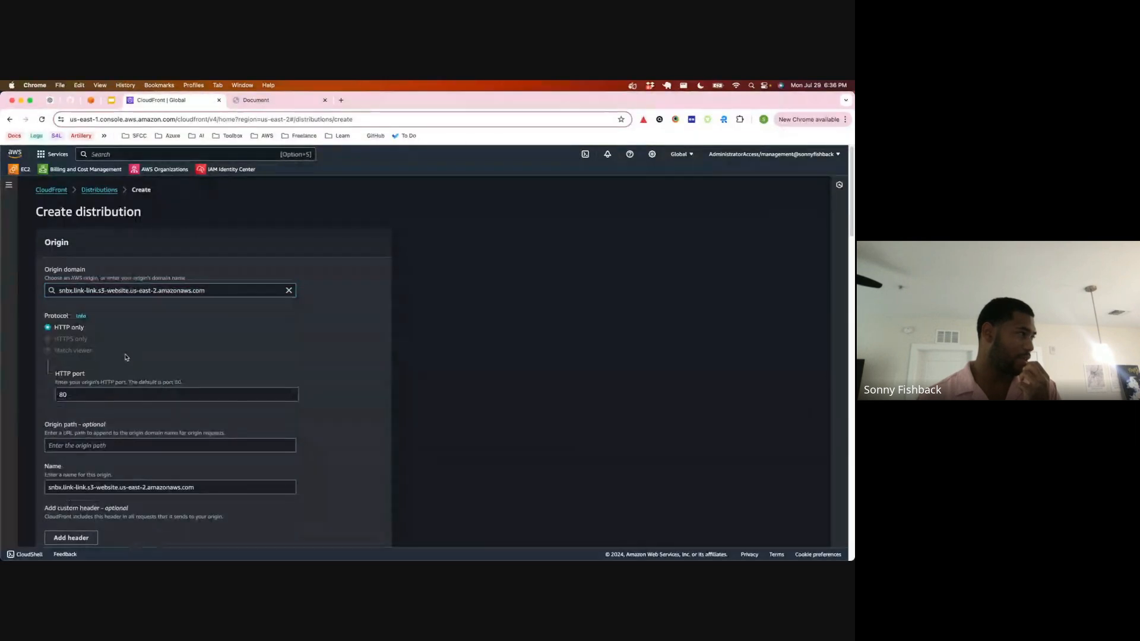
{"action": "scroll", "coordinate": [124, 355], "scroll_direction": "down", "scroll_amount": 2}
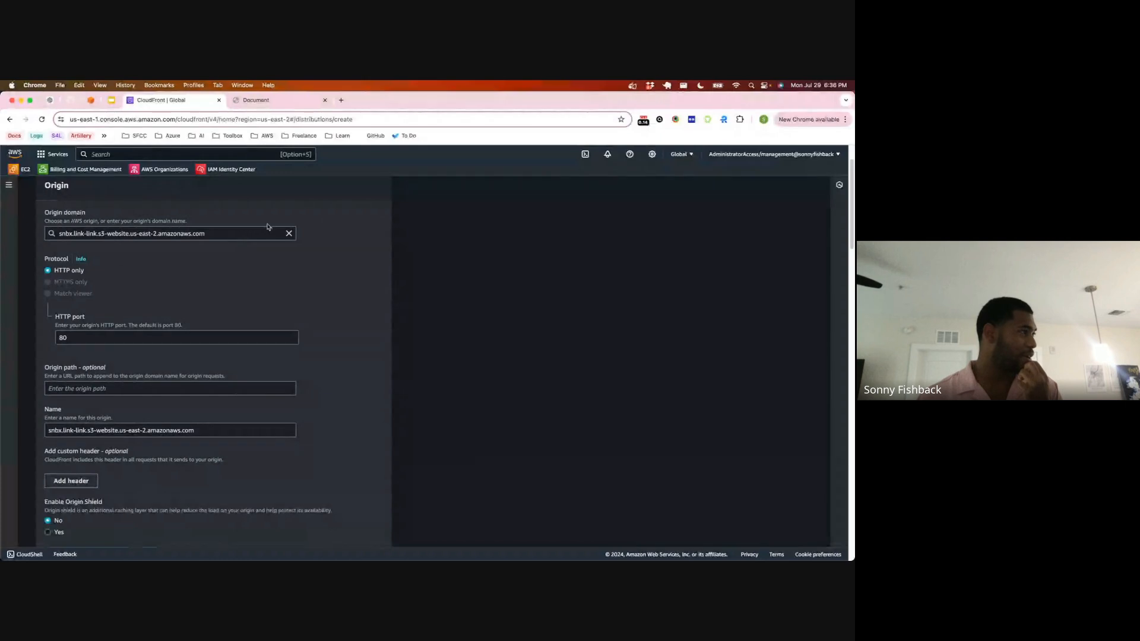
{"action": "left_click", "coordinate": [289, 233]}
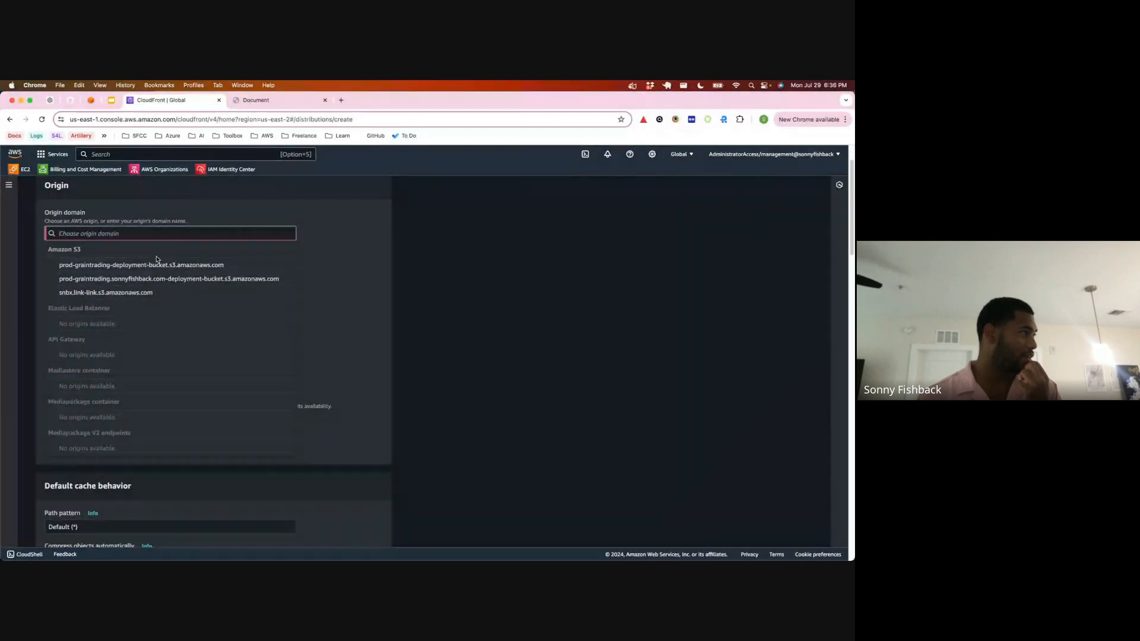
{"action": "left_click", "coordinate": [142, 293]}
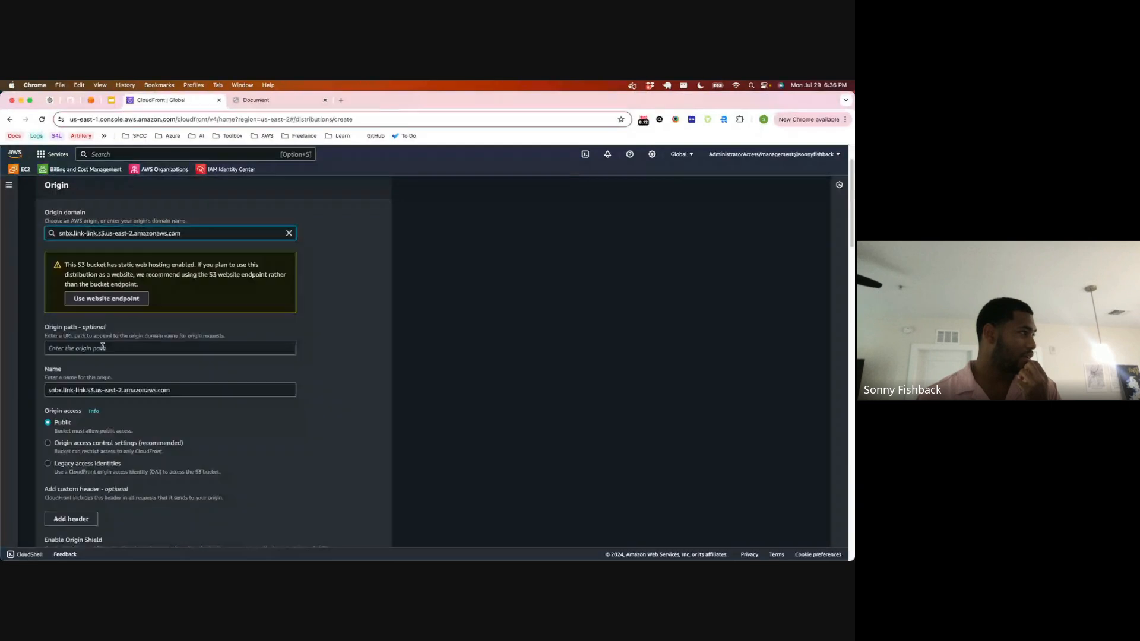
Step: Review the distribution's origin settings, including origin access, custom headers and Origin Shield
{"action": "scroll", "coordinate": [102, 350], "scroll_direction": "down", "scroll_amount": 2}
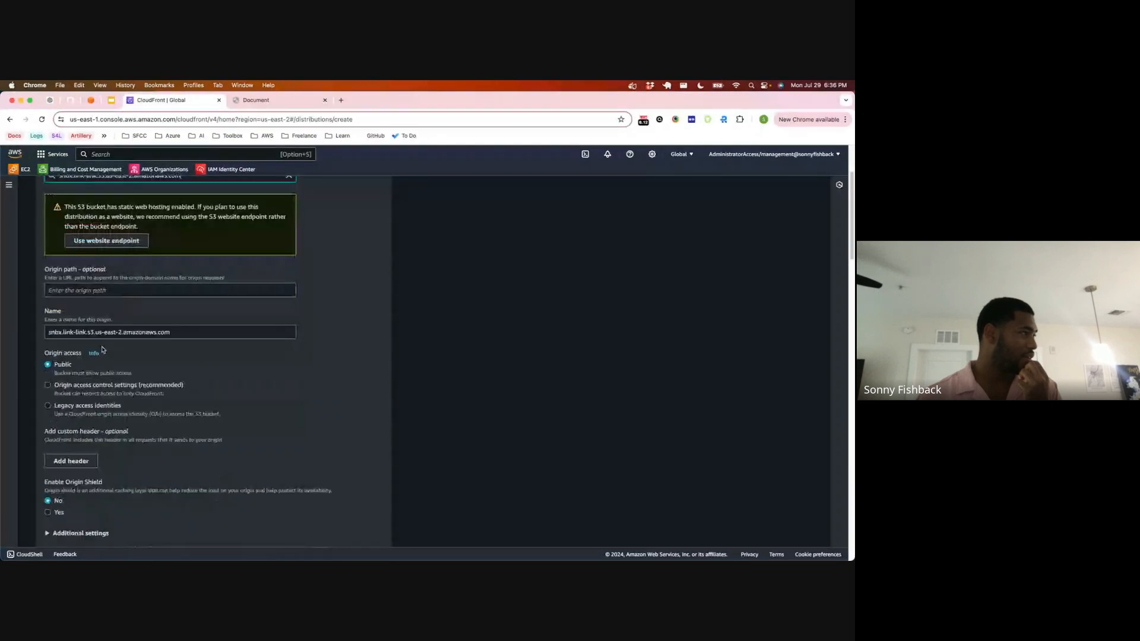
{"action": "scroll", "coordinate": [102, 350], "scroll_direction": "down", "scroll_amount": 1}
{"action": "scroll", "coordinate": [102, 341], "scroll_direction": "down", "scroll_amount": 6}
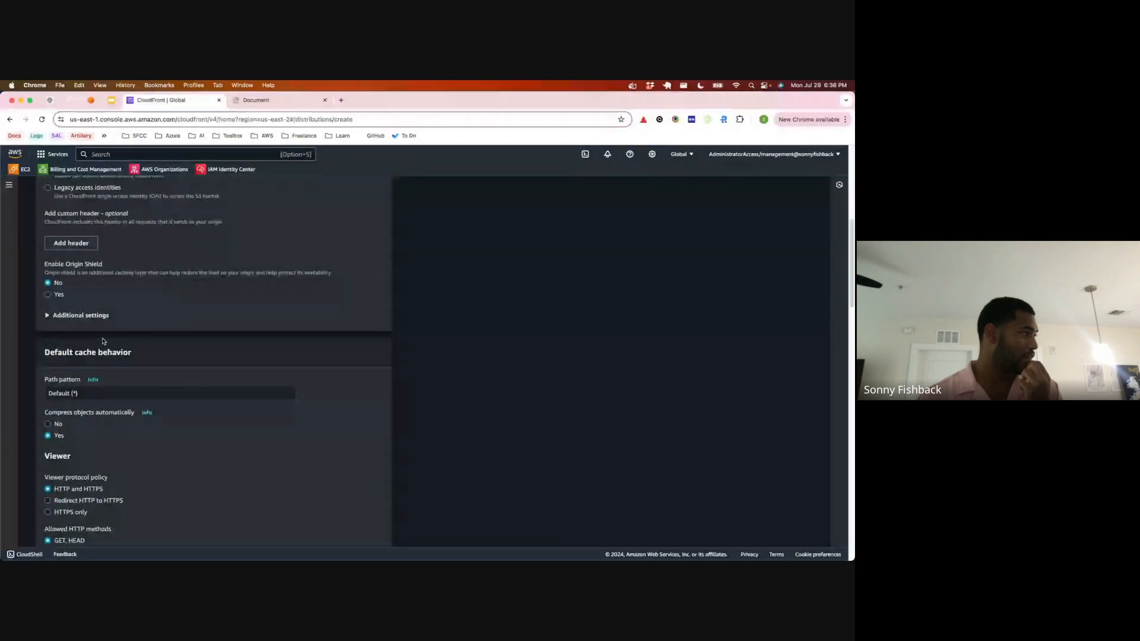
{"action": "scroll", "coordinate": [102, 341], "scroll_direction": "up", "scroll_amount": 10}
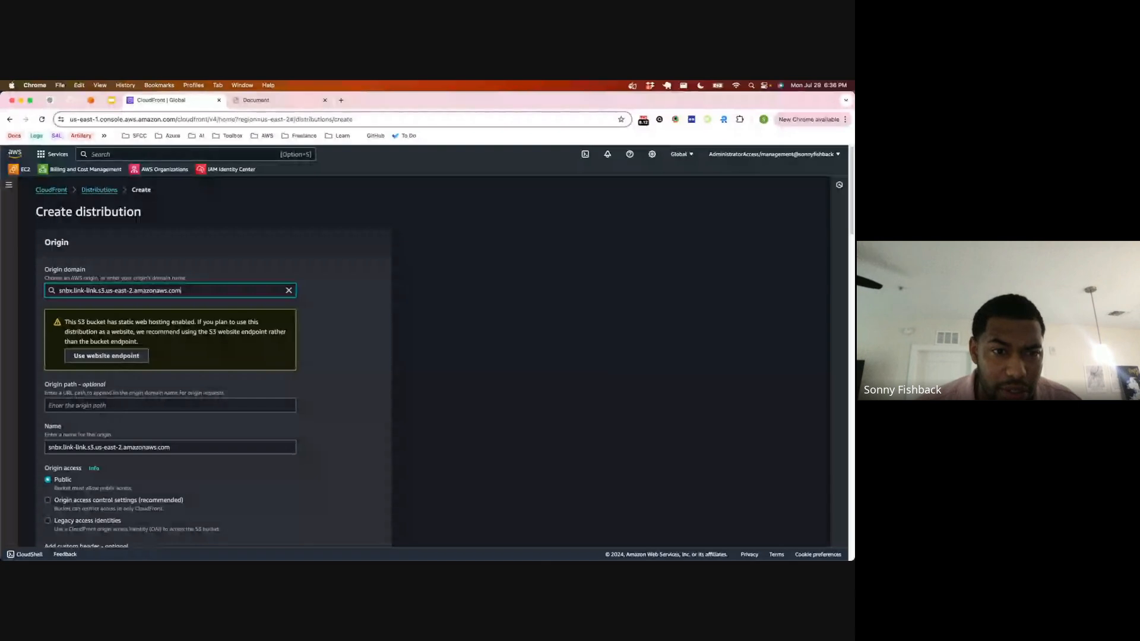
{"action": "key", "text": "super+Tab"}
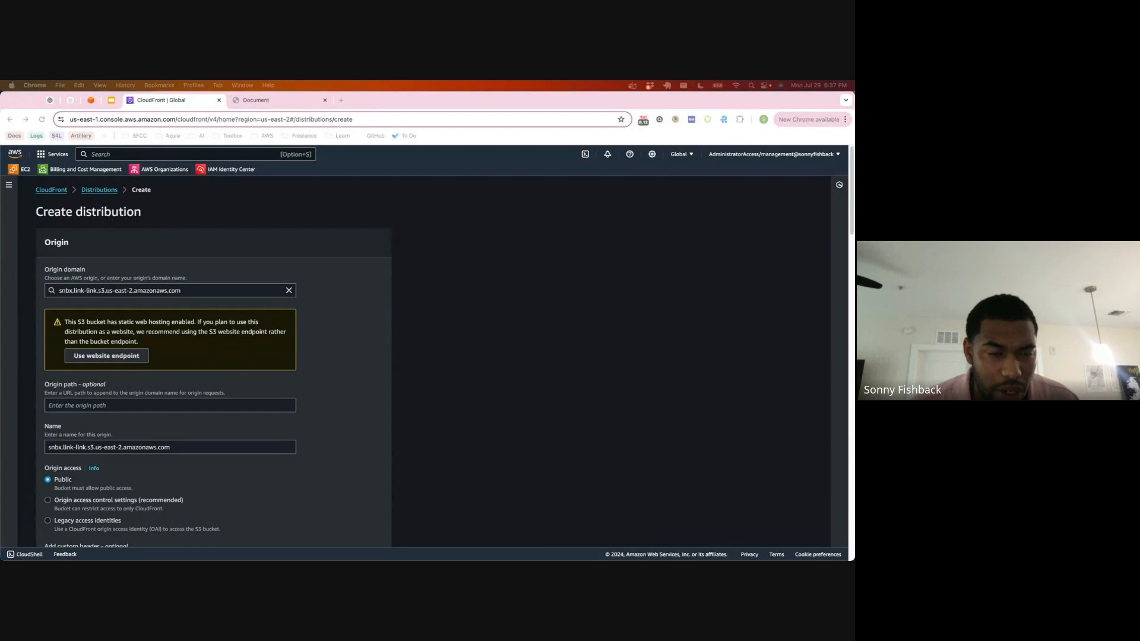
{"action": "scroll", "coordinate": [127, 374], "scroll_direction": "down", "scroll_amount": 2}
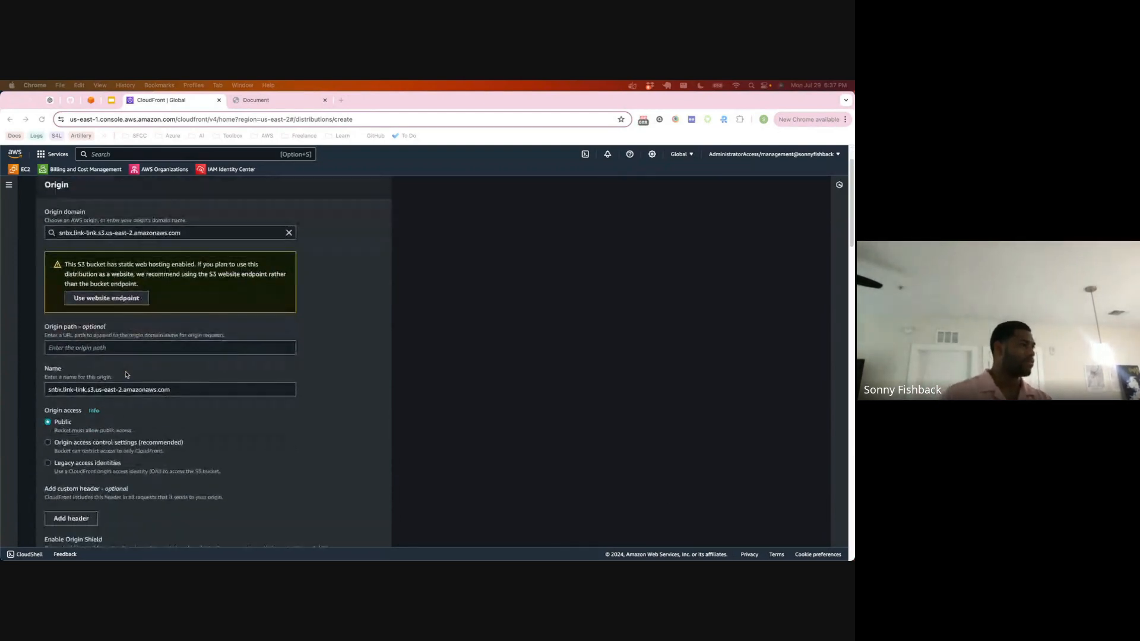
{"action": "scroll", "coordinate": [119, 377], "scroll_direction": "down", "scroll_amount": 3}
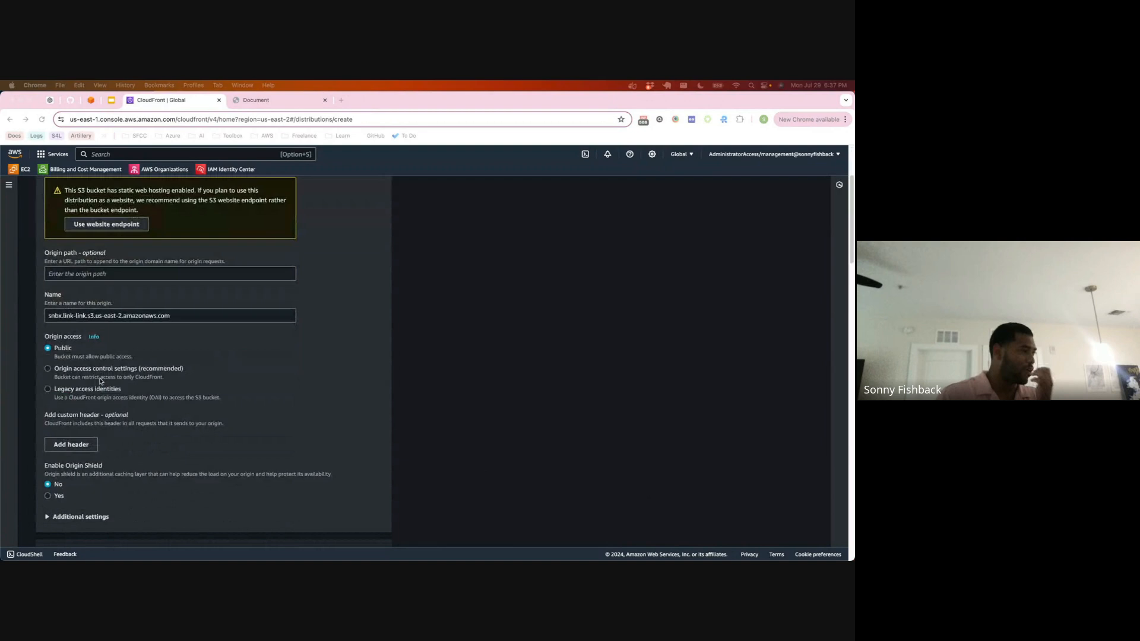
{"action": "scroll", "coordinate": [82, 355], "scroll_direction": "down", "scroll_amount": 1}
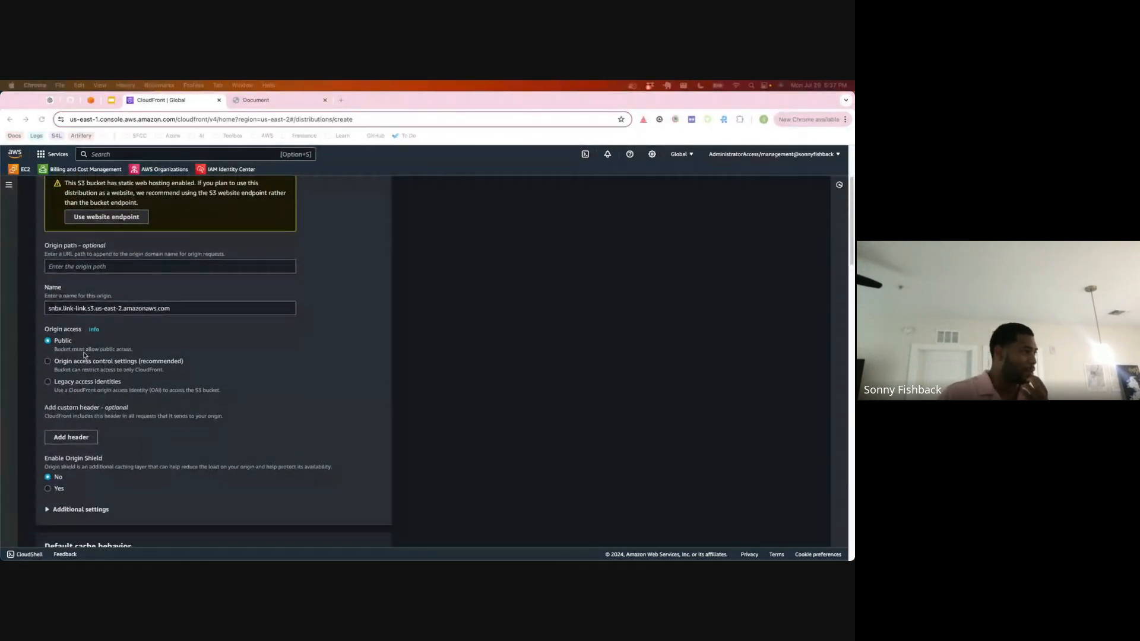
{"action": "scroll", "coordinate": [85, 359], "scroll_direction": "down", "scroll_amount": 2}
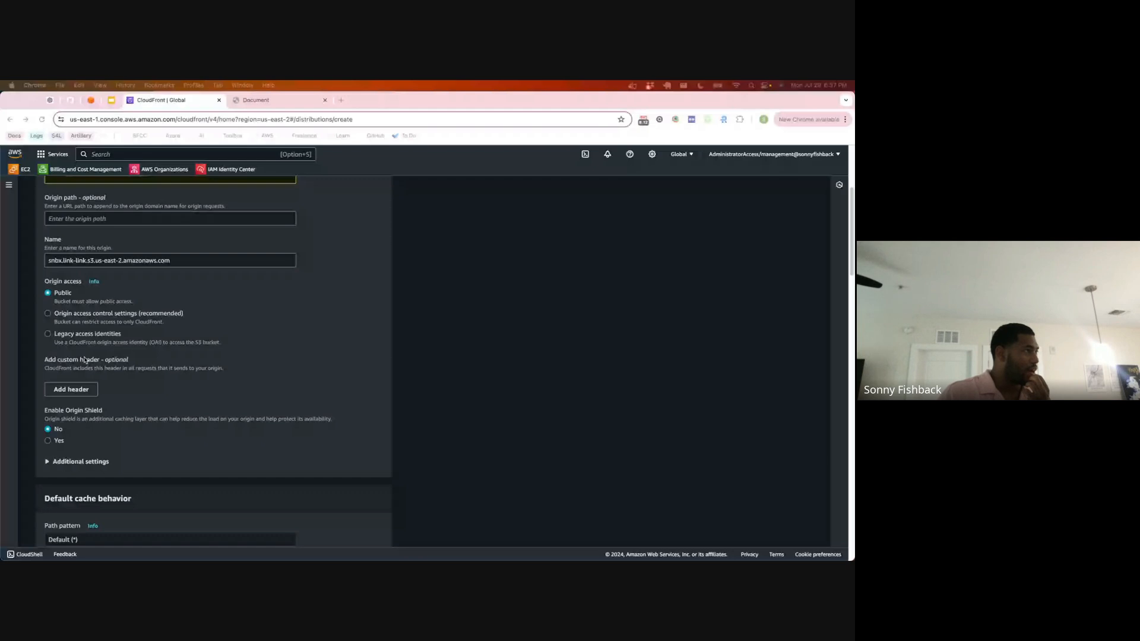
{"action": "scroll", "coordinate": [85, 359], "scroll_direction": "up", "scroll_amount": 3}
{"action": "scroll", "coordinate": [85, 361], "scroll_direction": "down", "scroll_amount": 2}
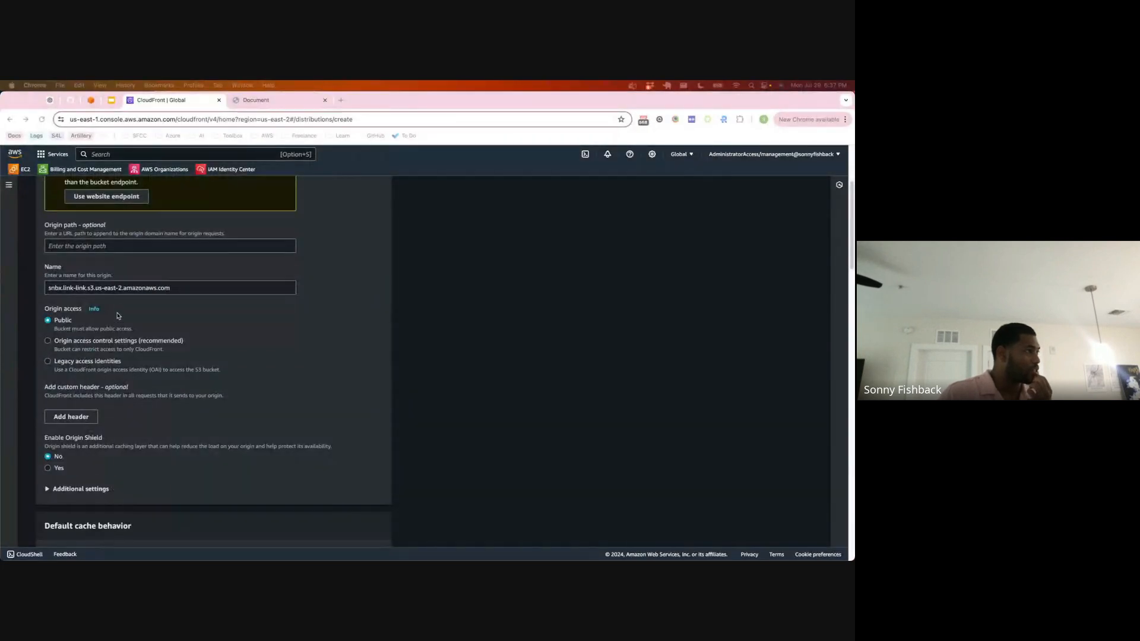
Step: Set the default cache behavior's viewer protocol policy to Redirect HTTP to HTTPS
{"action": "scroll", "coordinate": [118, 321], "scroll_direction": "down", "scroll_amount": 4}
{"action": "scroll", "coordinate": [117, 324], "scroll_direction": "down", "scroll_amount": 1}
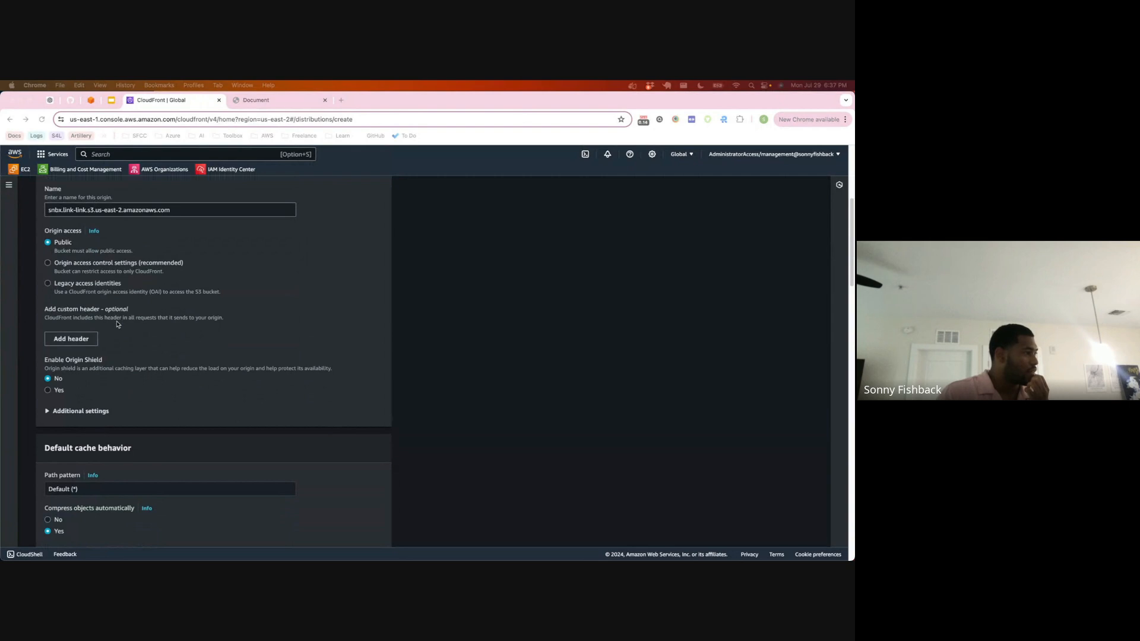
{"action": "scroll", "coordinate": [117, 324], "scroll_direction": "down", "scroll_amount": 8}
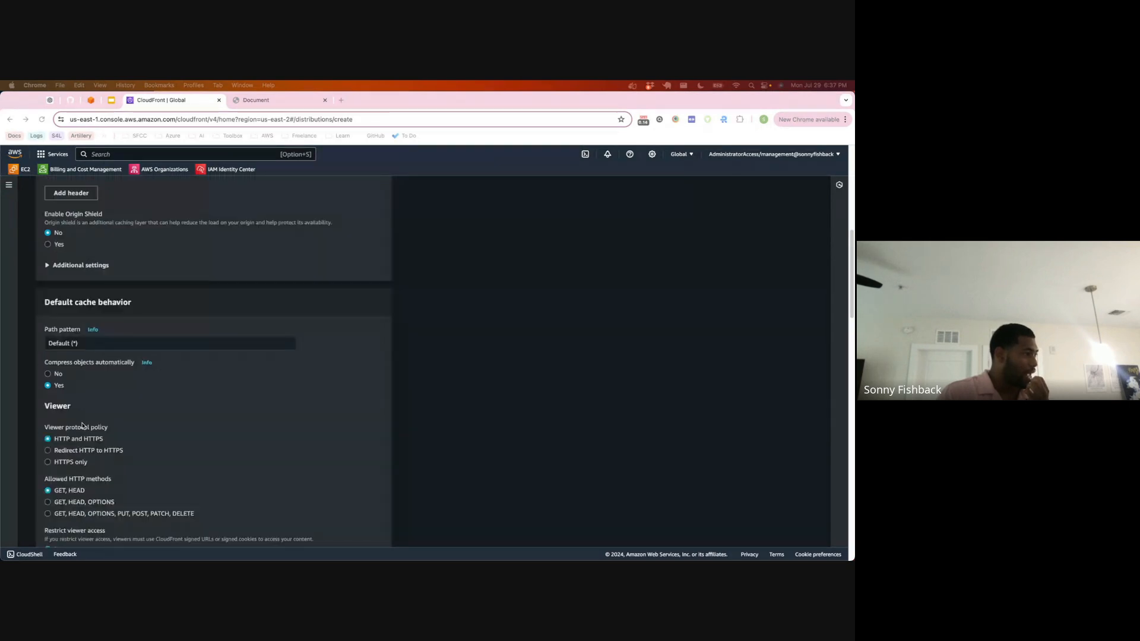
{"action": "left_click", "coordinate": [77, 450]}
Step: Review the allowed HTTP methods, viewer access, cache policy, response headers and function association settings
{"action": "scroll", "coordinate": [100, 420], "scroll_direction": "down", "scroll_amount": 7}
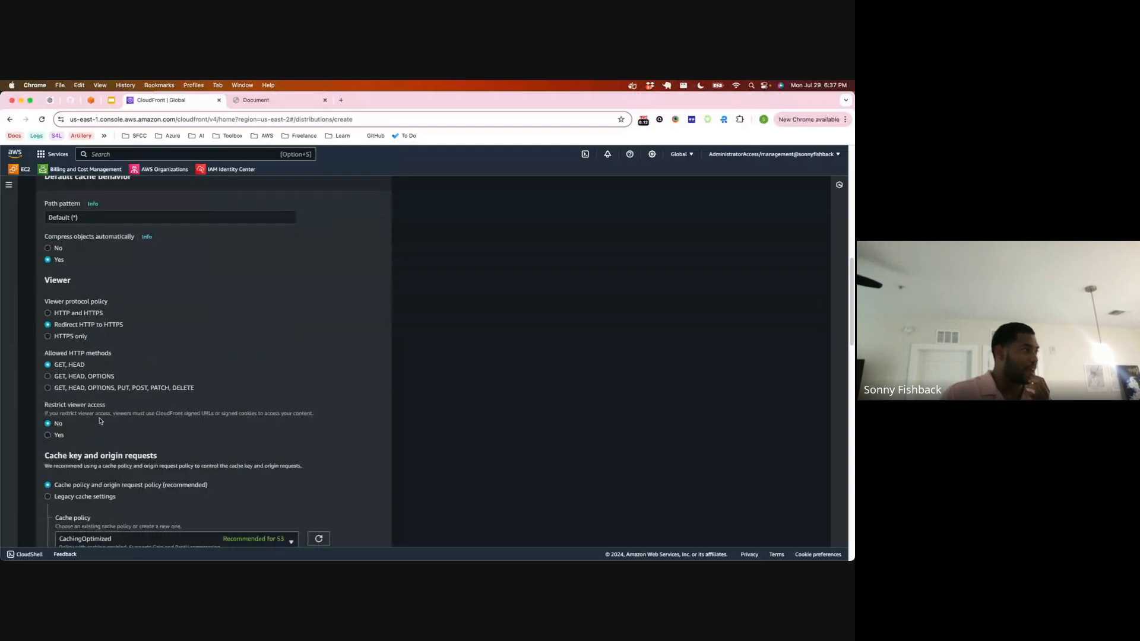
{"action": "scroll", "coordinate": [100, 421], "scroll_direction": "down", "scroll_amount": 1}
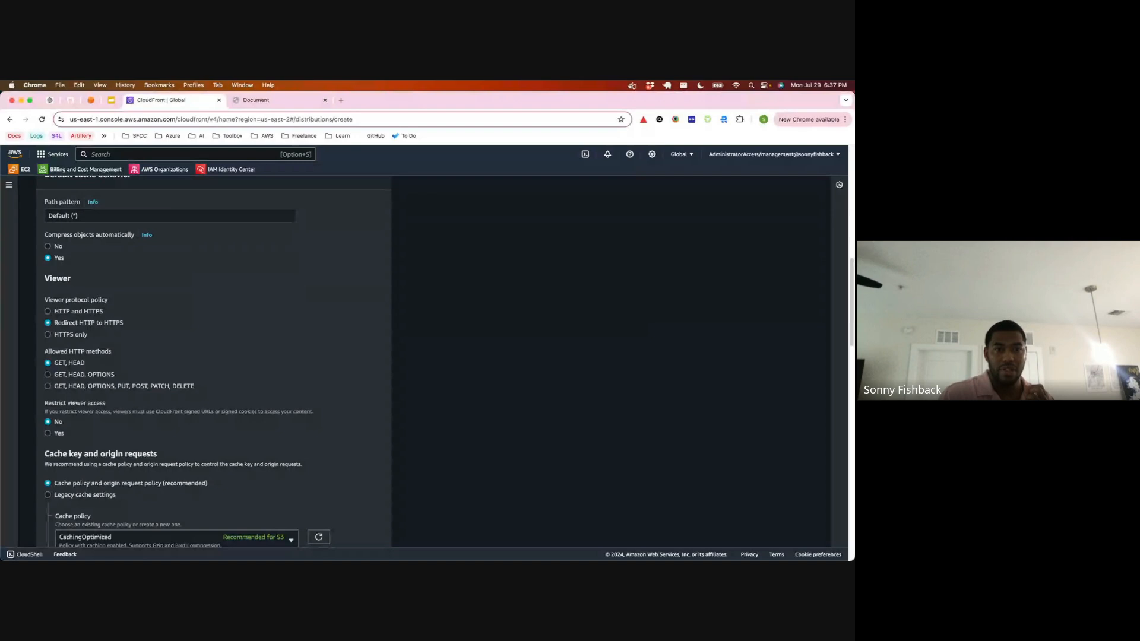
{"action": "scroll", "coordinate": [115, 402], "scroll_direction": "down", "scroll_amount": 2}
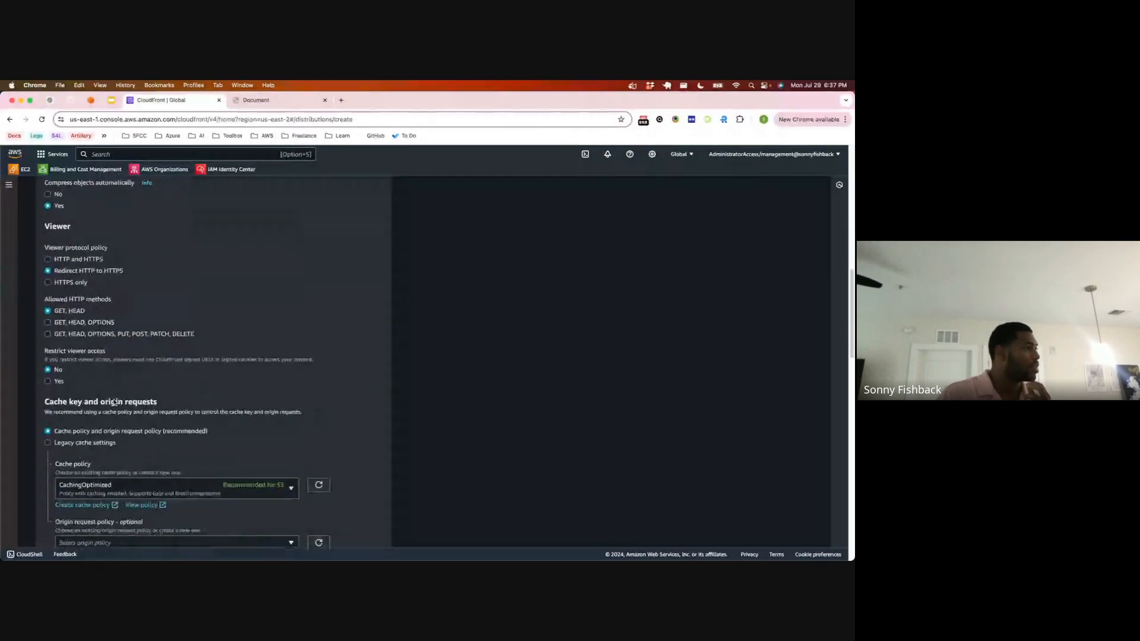
{"action": "scroll", "coordinate": [114, 402], "scroll_direction": "down", "scroll_amount": 4}
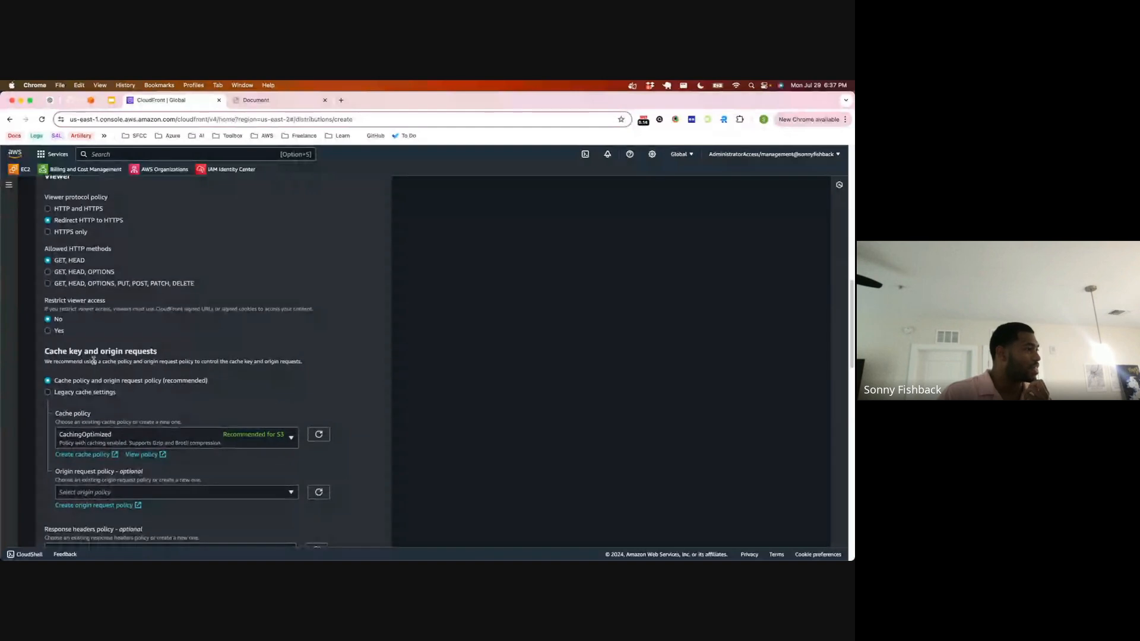
{"action": "scroll", "coordinate": [94, 364], "scroll_direction": "down", "scroll_amount": 4}
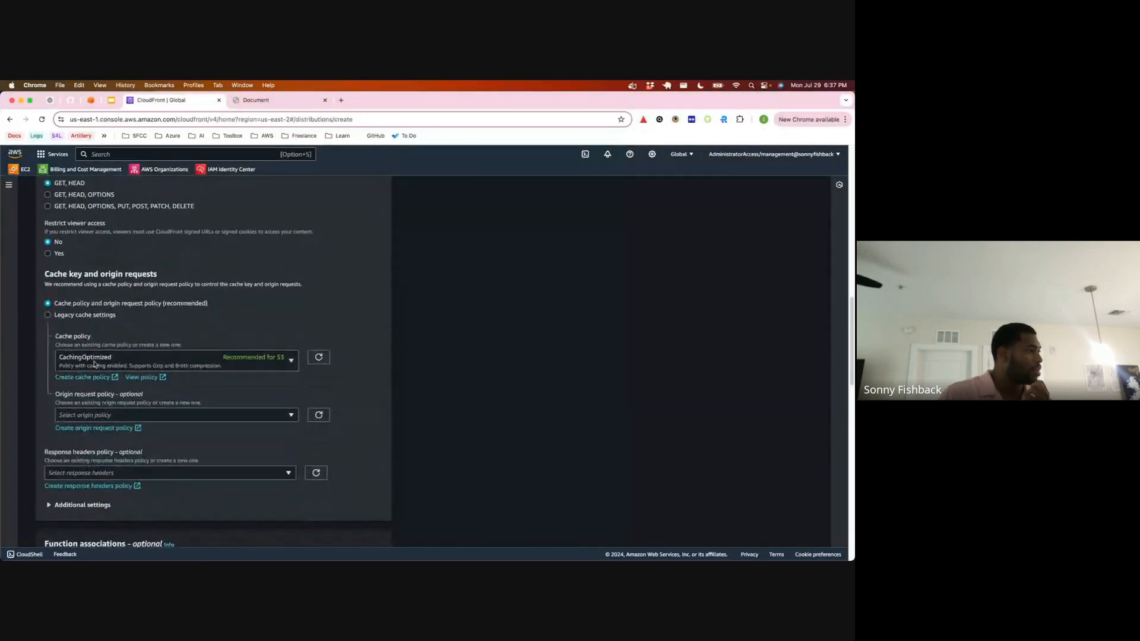
{"action": "scroll", "coordinate": [94, 364], "scroll_direction": "down", "scroll_amount": 1}
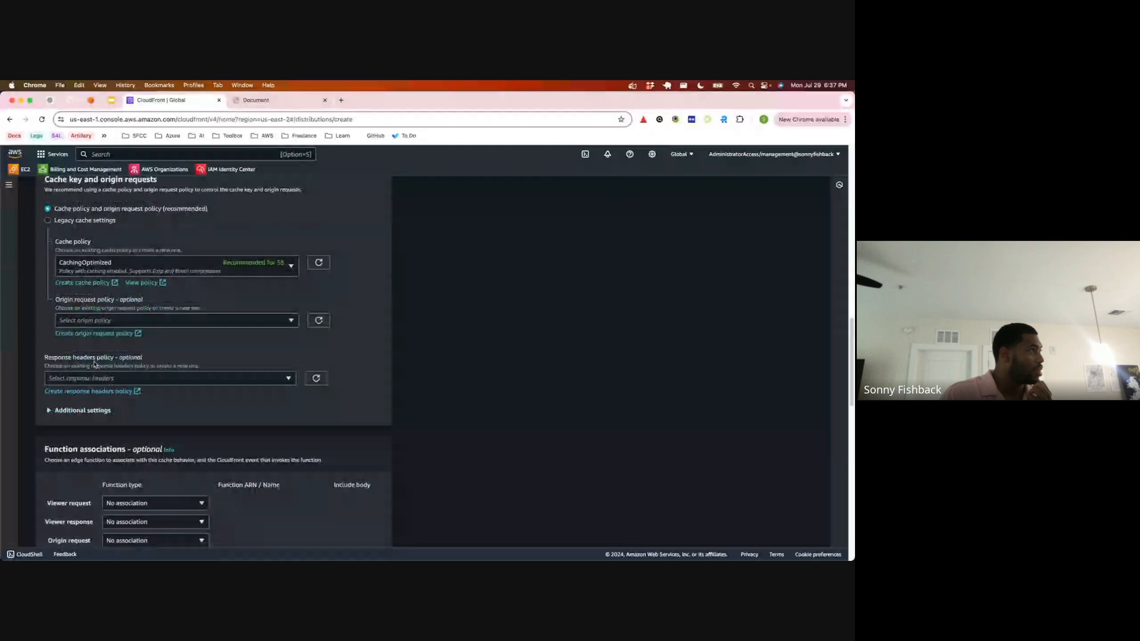
{"action": "scroll", "coordinate": [94, 364], "scroll_direction": "down", "scroll_amount": 1}
Step: Open the sandbox account's console with AdministratorAccess from the AWS access portal, and go to S3
{"action": "key", "text": "super+t"}
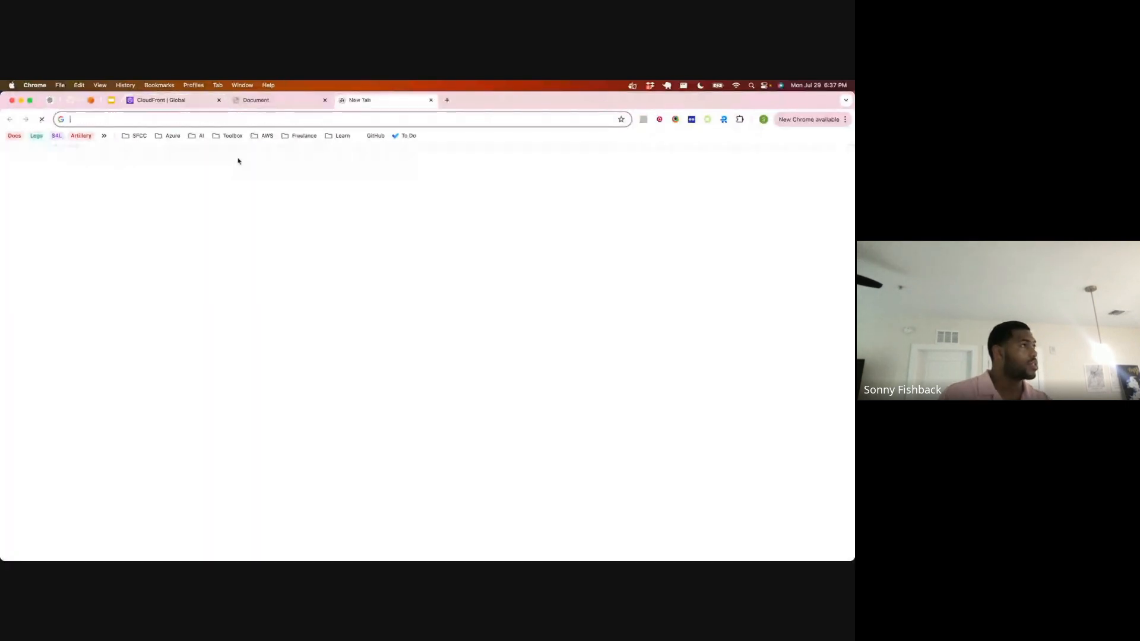
{"action": "left_click", "coordinate": [431, 100]}
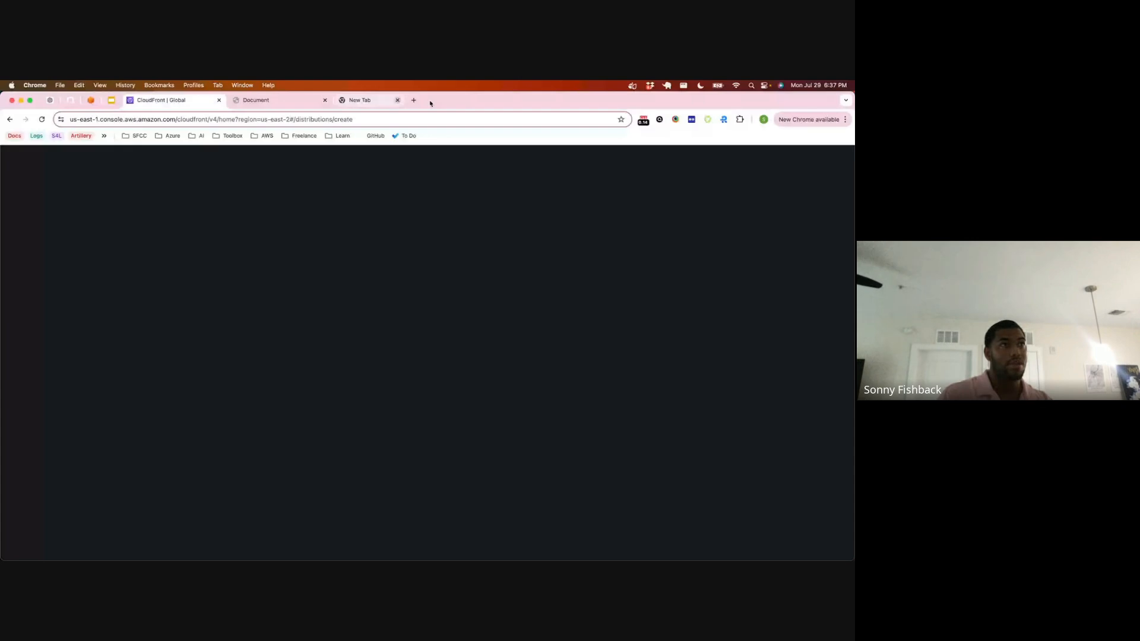
{"action": "left_click", "coordinate": [91, 99]}
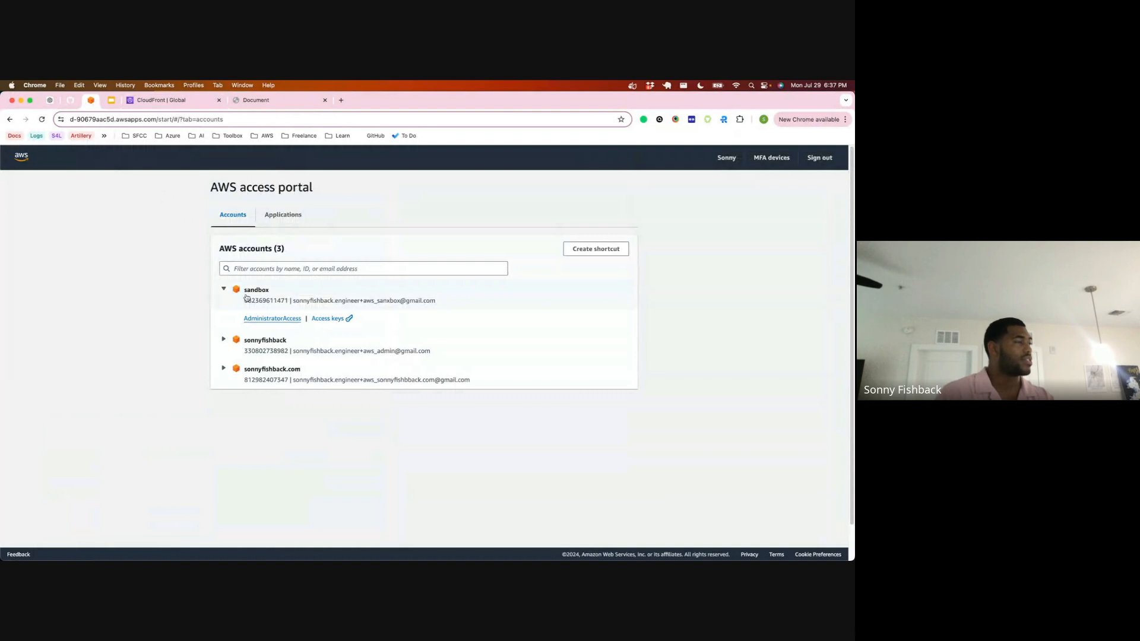
{"action": "left_click", "coordinate": [272, 318]}
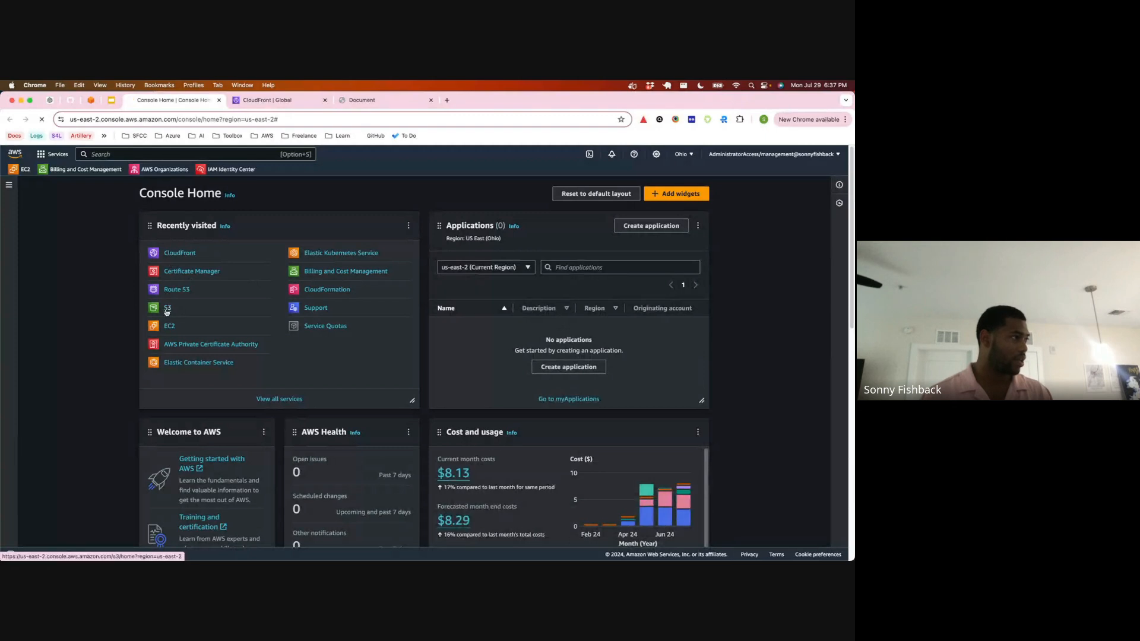
{"action": "left_click", "coordinate": [167, 310]}
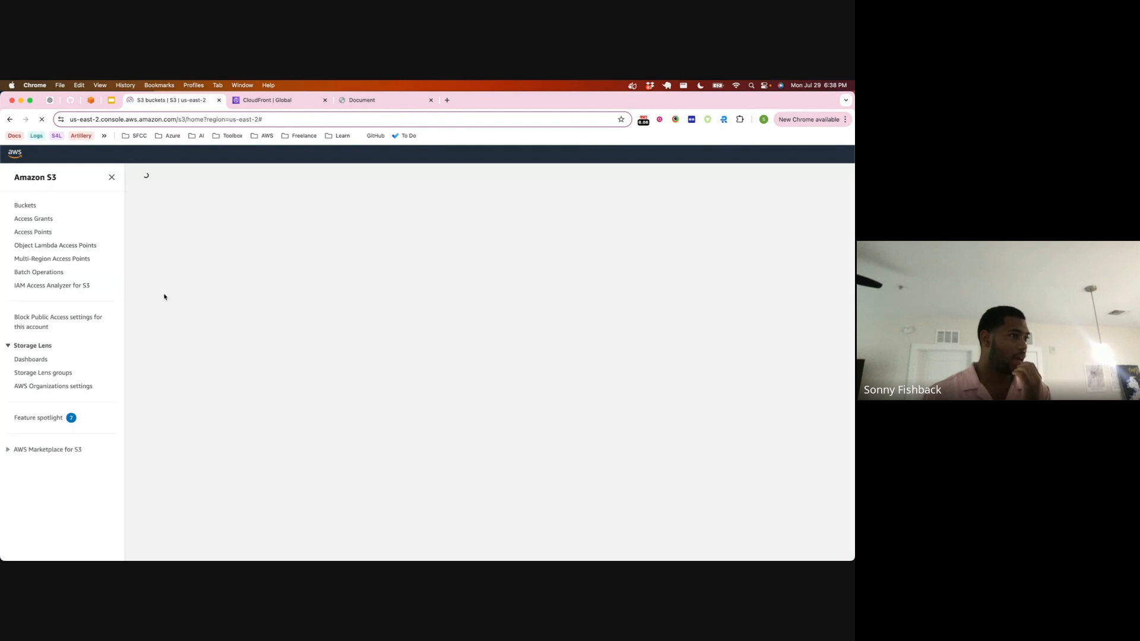
Step: Reload the signed-out CloudFront page to check which account is signed in, and close its tab
{"action": "left_click", "coordinate": [268, 100]}
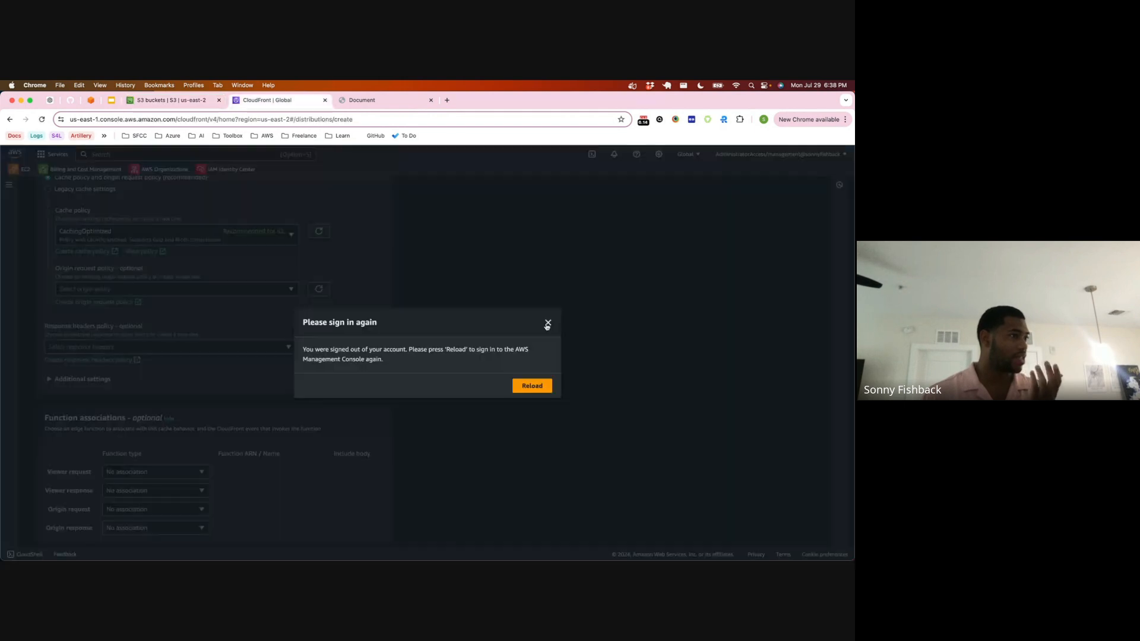
{"action": "left_click", "coordinate": [536, 387]}
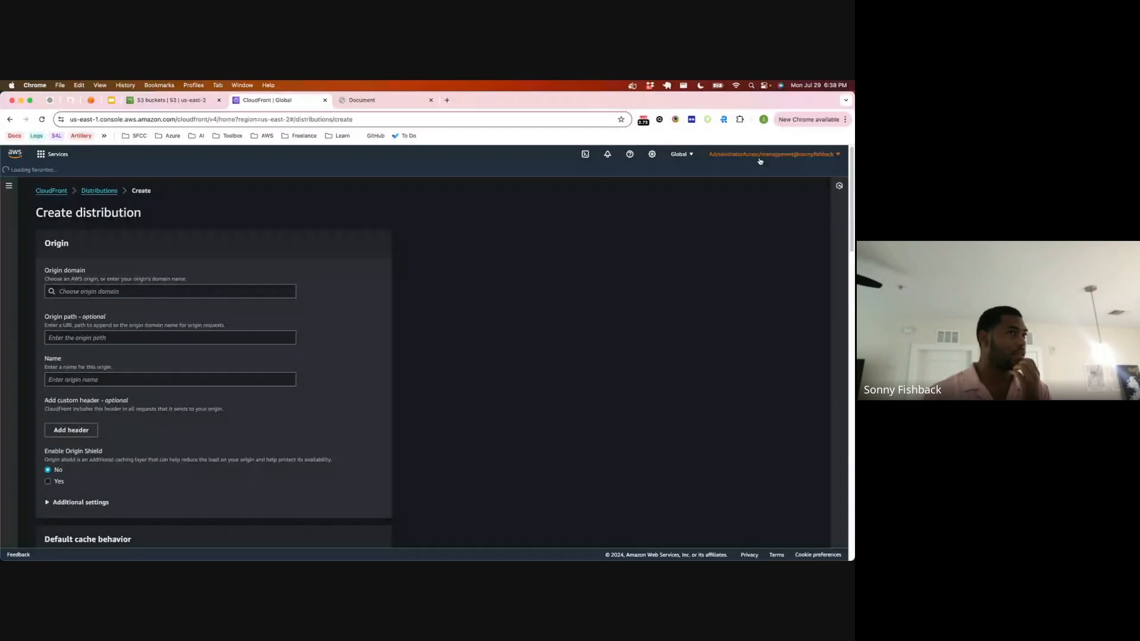
{"action": "left_click", "coordinate": [760, 161]}
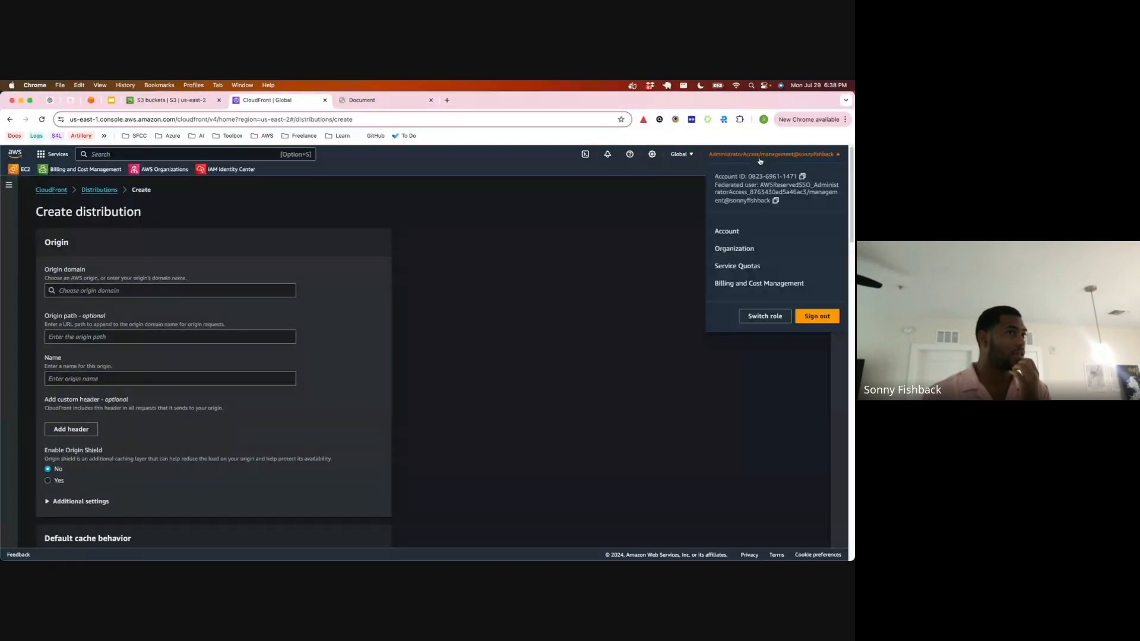
{"action": "left_click", "coordinate": [760, 161]}
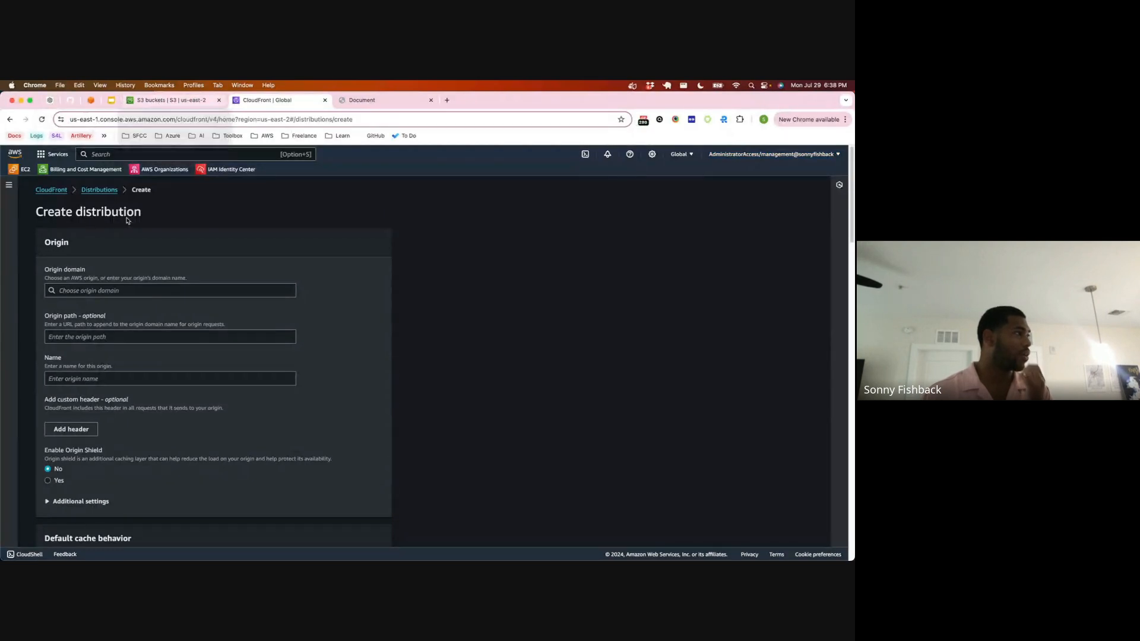
{"action": "scroll", "coordinate": [109, 182], "scroll_direction": "down", "scroll_amount": 1}
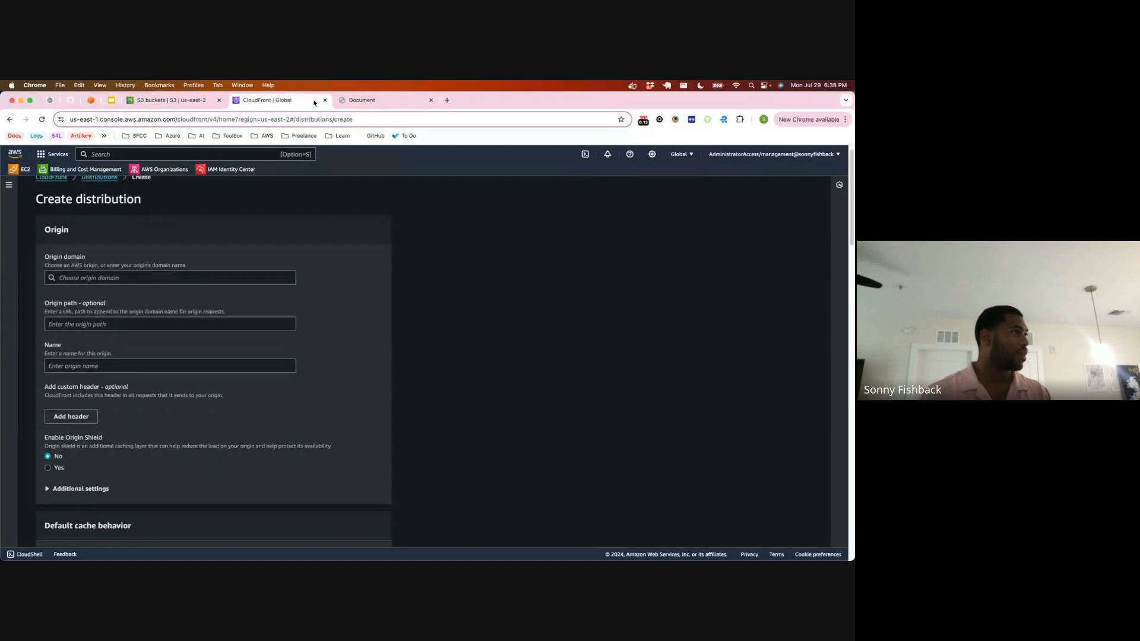
{"action": "left_click", "coordinate": [325, 101]}
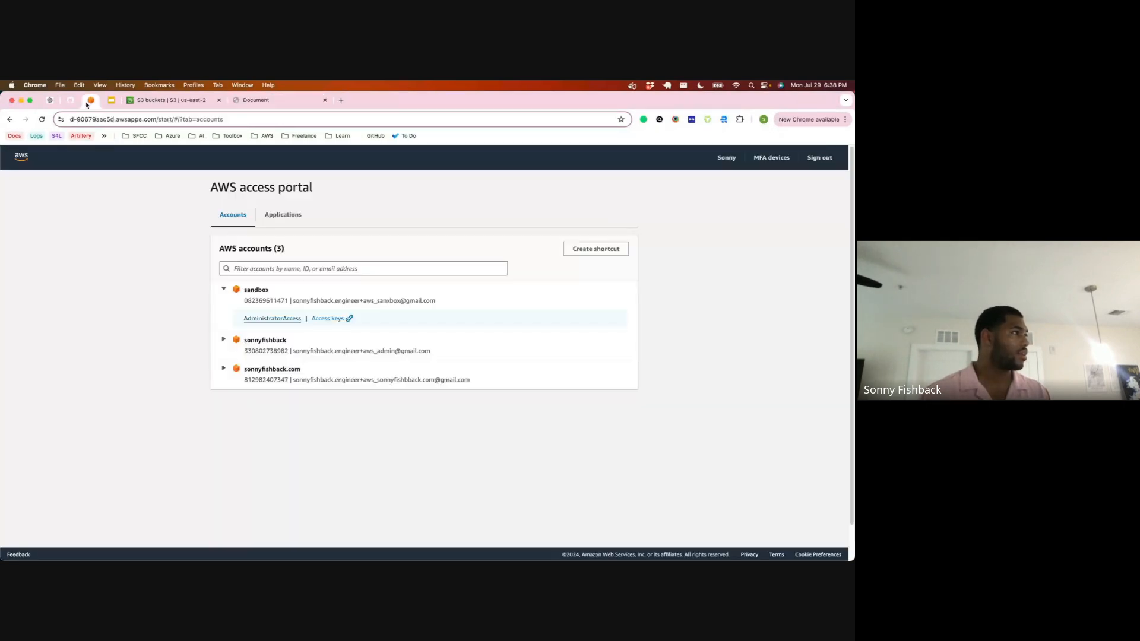
Step: Reopen the sandbox account's console with AdministratorAccess from the access portal, and start a new CloudFront distribution
{"action": "left_click", "coordinate": [272, 318]}
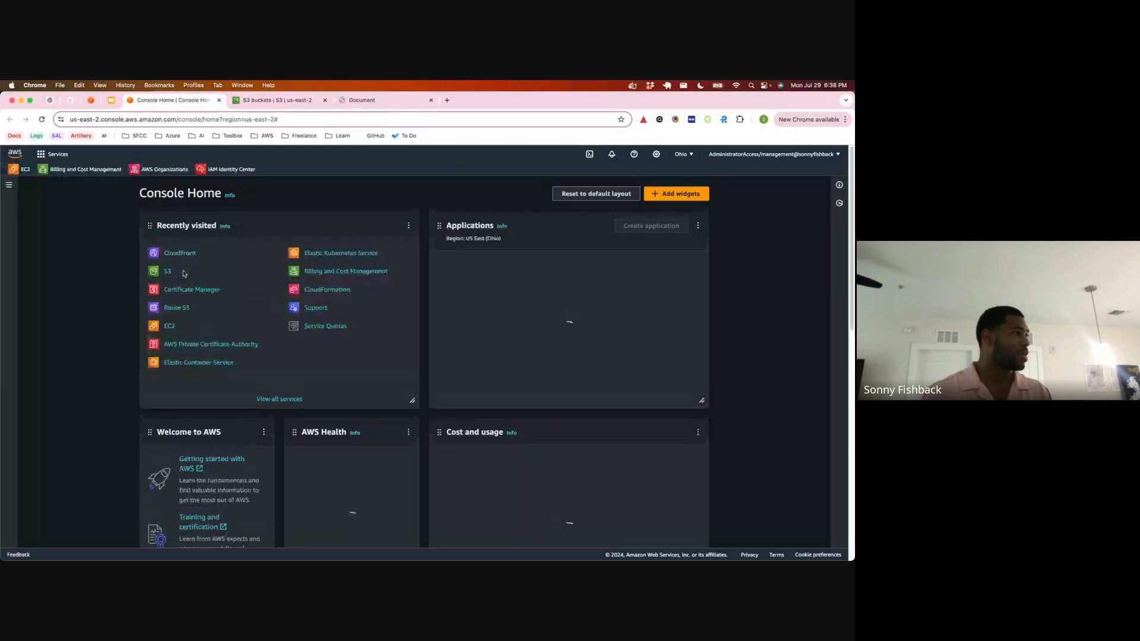
{"action": "left_click", "coordinate": [176, 258]}
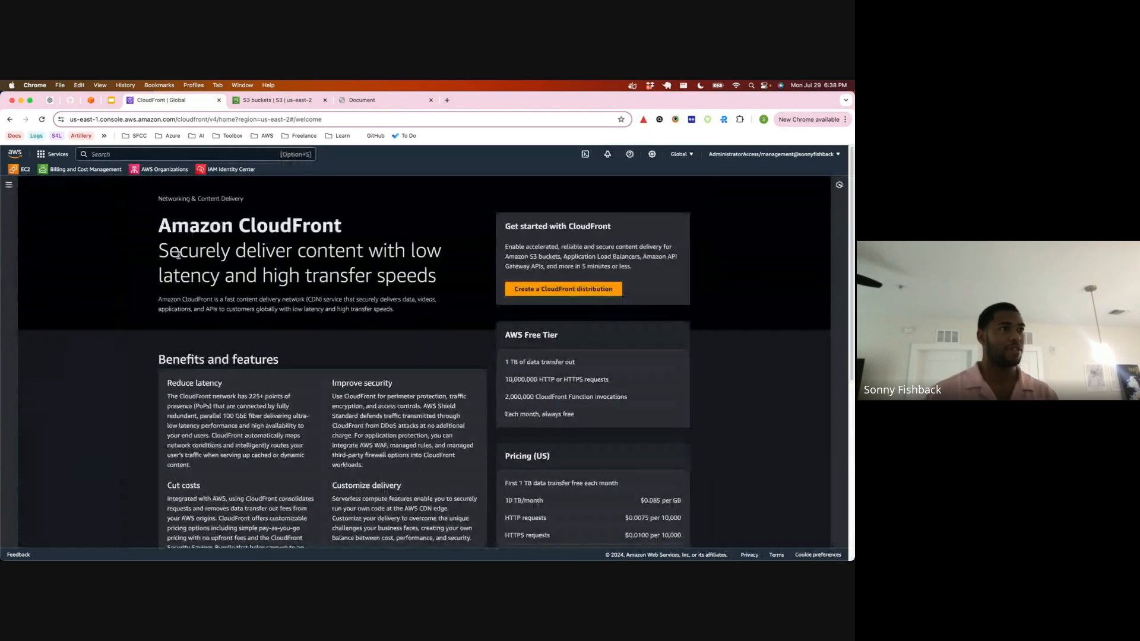
{"action": "left_click", "coordinate": [563, 288]}
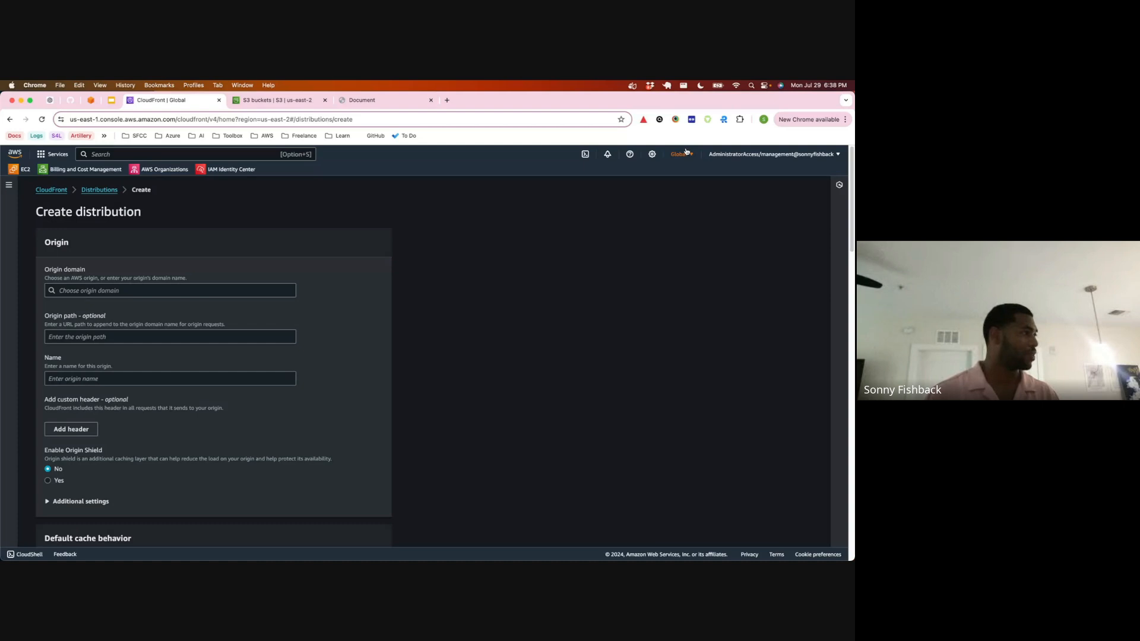
Step: Set the origin domain to snbx.link-link.s3.amazonaws.com and the viewer protocol policy to Redirect HTTP to HTTPS
{"action": "left_click", "coordinate": [149, 290]}
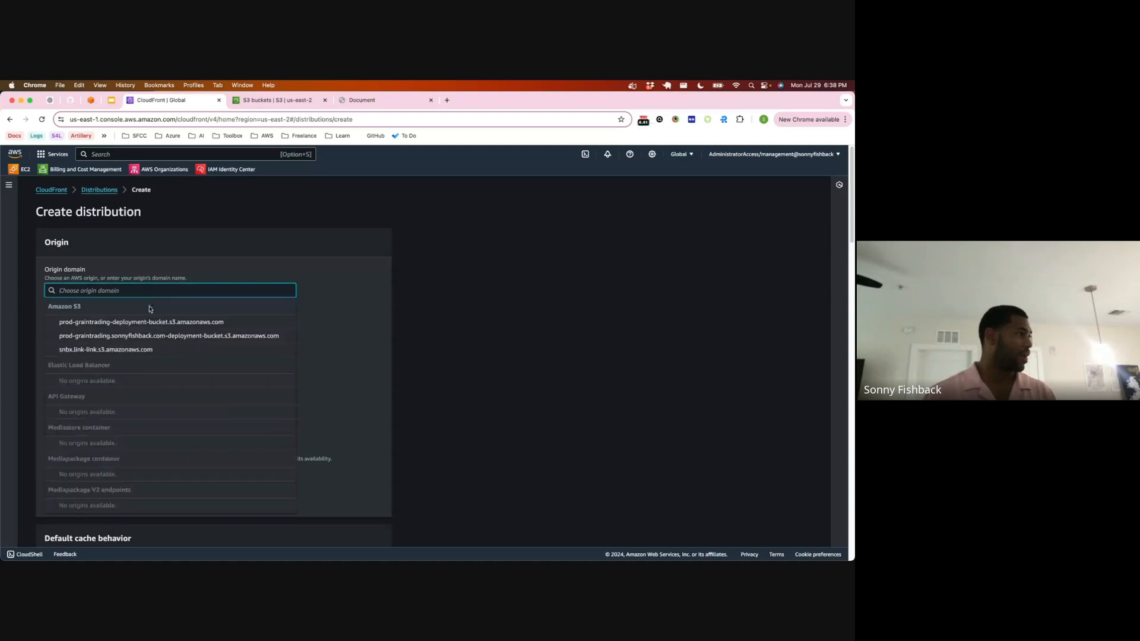
{"action": "left_click", "coordinate": [152, 349]}
{"action": "scroll", "coordinate": [154, 318], "scroll_direction": "down", "scroll_amount": 1}
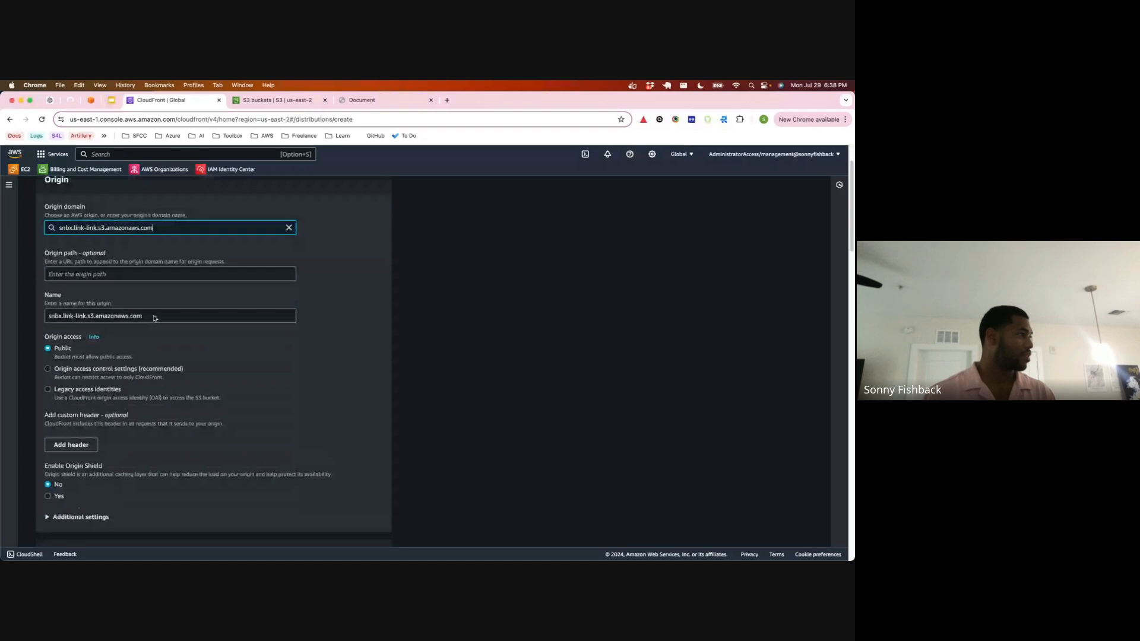
{"action": "scroll", "coordinate": [119, 309], "scroll_direction": "down", "scroll_amount": 3}
{"action": "scroll", "coordinate": [84, 303], "scroll_direction": "down", "scroll_amount": 3}
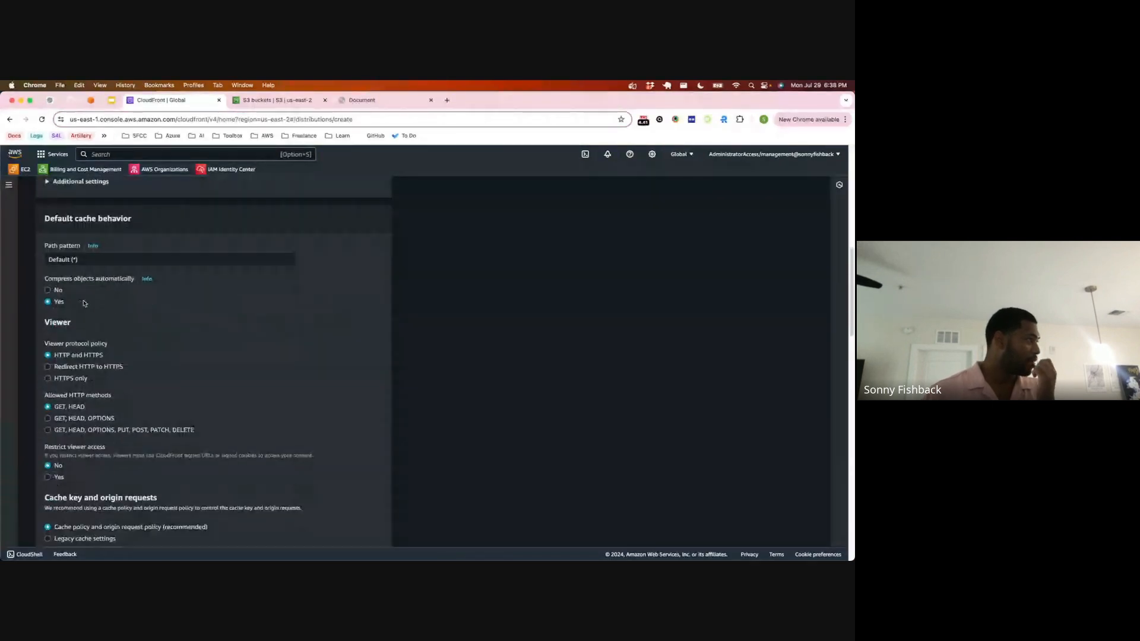
{"action": "scroll", "coordinate": [83, 303], "scroll_direction": "down", "scroll_amount": 3}
{"action": "left_click", "coordinate": [74, 217]}
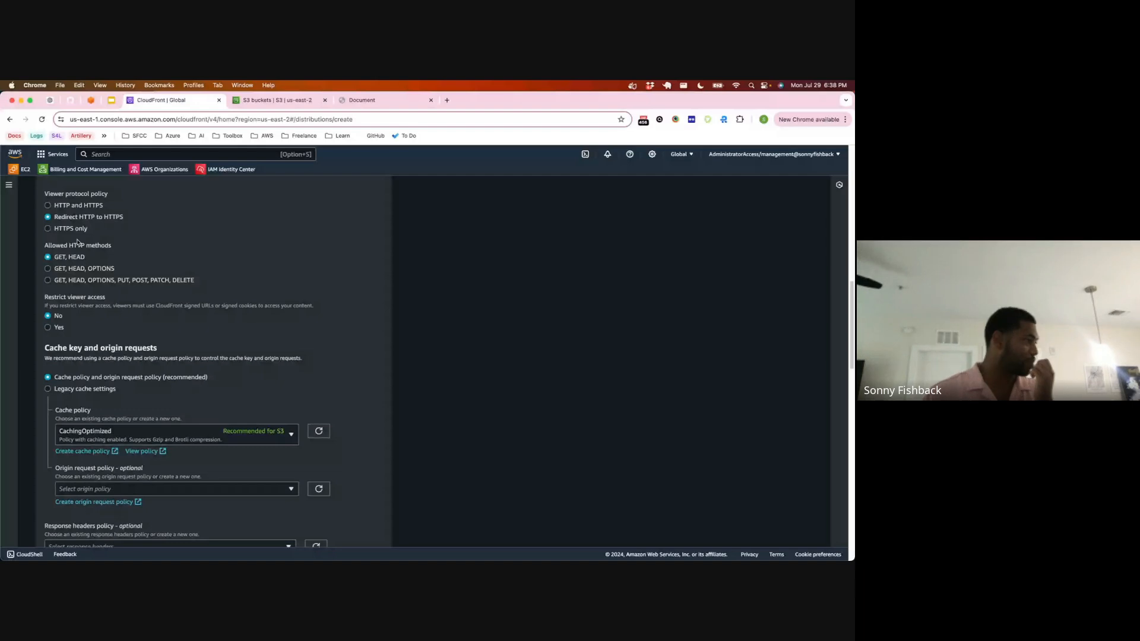
Step: Set the distribution's price class to Use only North America and Europe
{"action": "scroll", "coordinate": [77, 243], "scroll_direction": "down", "scroll_amount": 6}
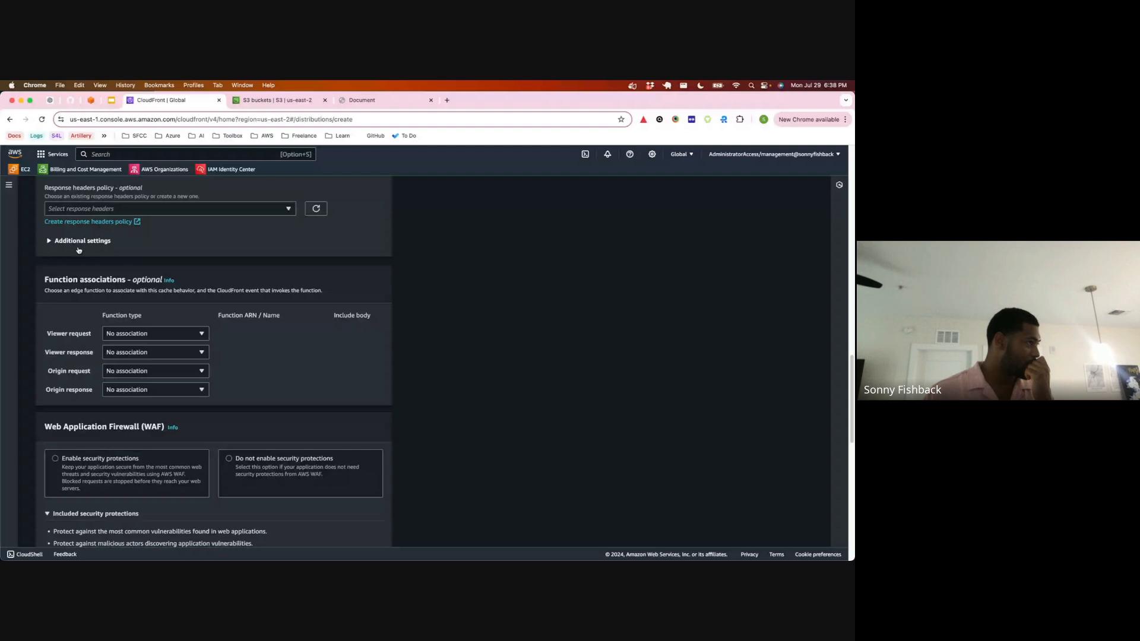
{"action": "scroll", "coordinate": [79, 249], "scroll_direction": "down", "scroll_amount": 1}
{"action": "scroll", "coordinate": [78, 249], "scroll_direction": "down", "scroll_amount": 3}
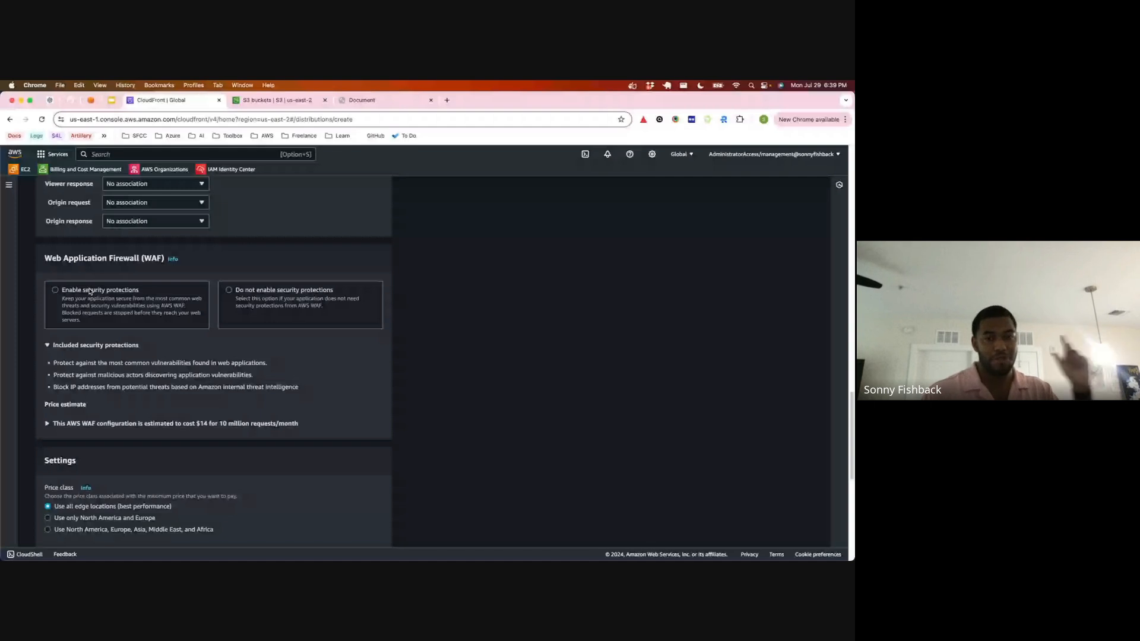
{"action": "scroll", "coordinate": [89, 300], "scroll_direction": "down", "scroll_amount": 1}
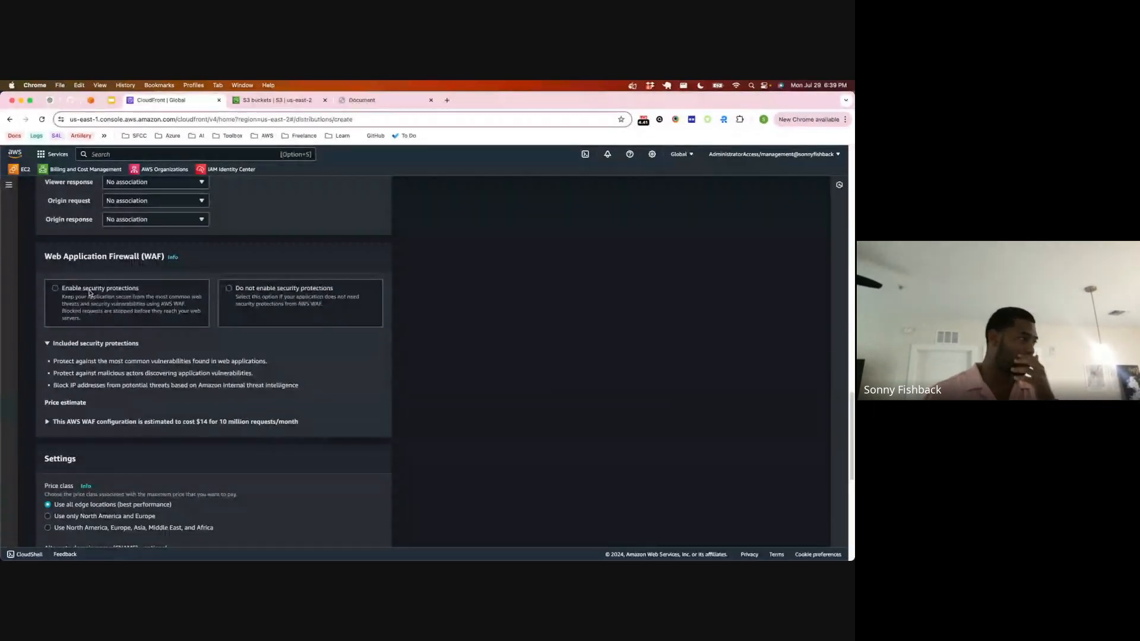
{"action": "scroll", "coordinate": [90, 297], "scroll_direction": "down", "scroll_amount": 2}
{"action": "scroll", "coordinate": [91, 289], "scroll_direction": "down", "scroll_amount": 5}
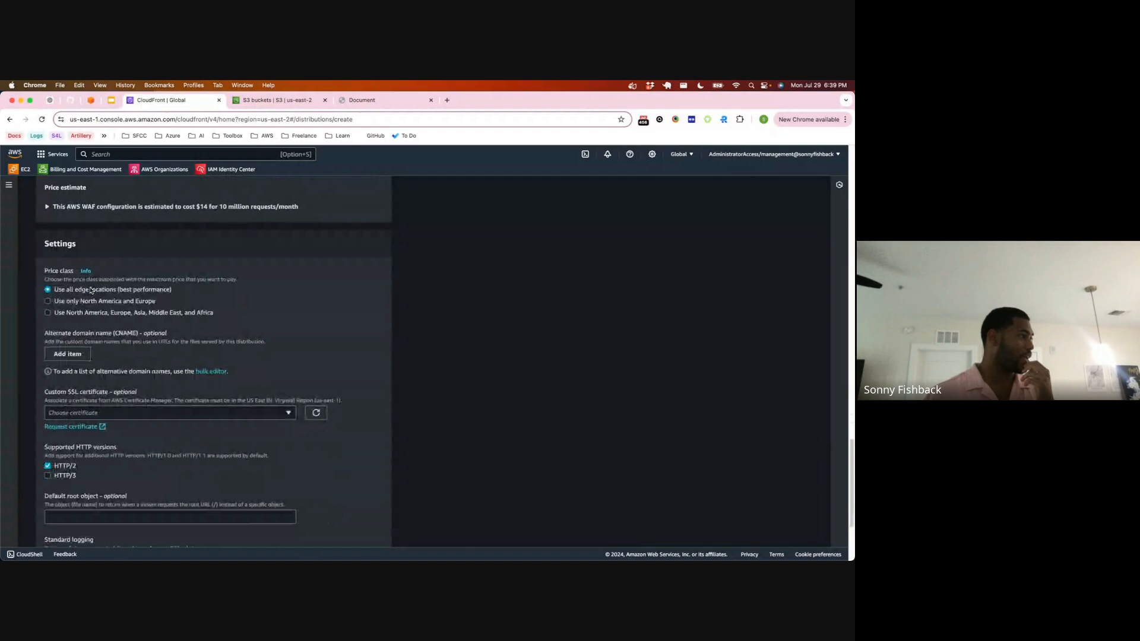
{"action": "scroll", "coordinate": [90, 291], "scroll_direction": "down", "scroll_amount": 3}
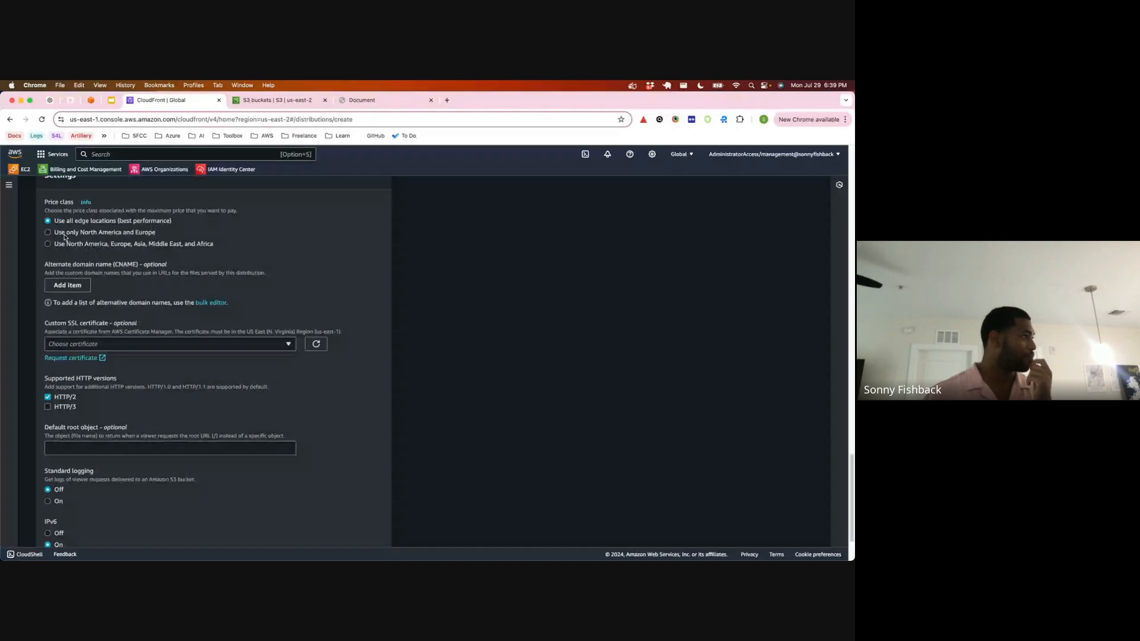
{"action": "left_click", "coordinate": [48, 232]}
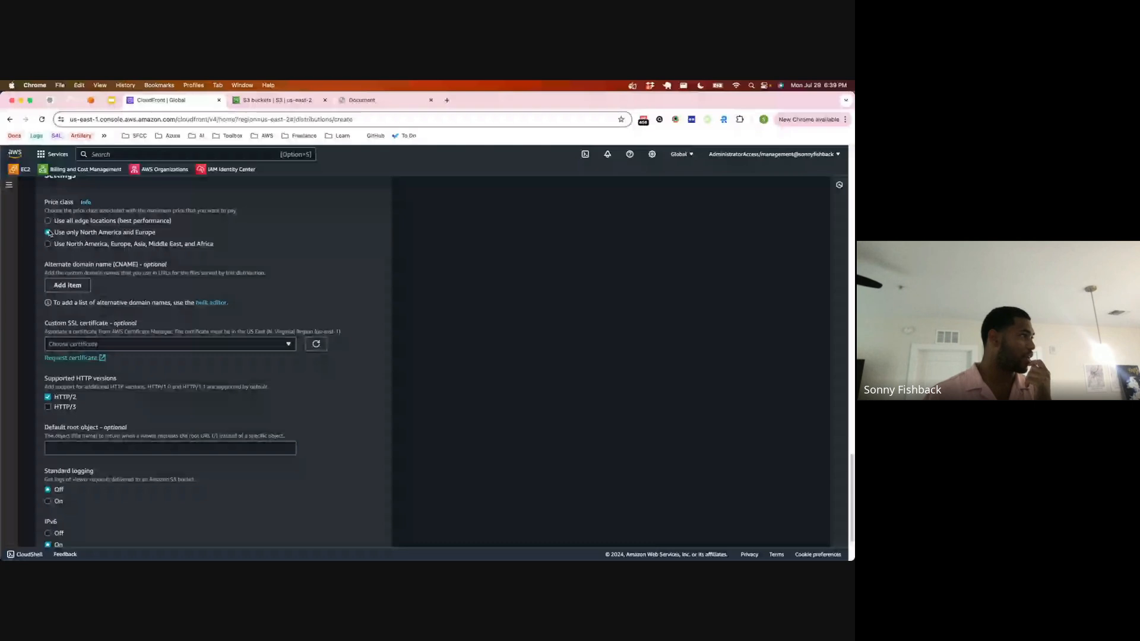
{"action": "left_click_drag", "start_coordinate": [81, 232], "coordinate": [152, 232]}
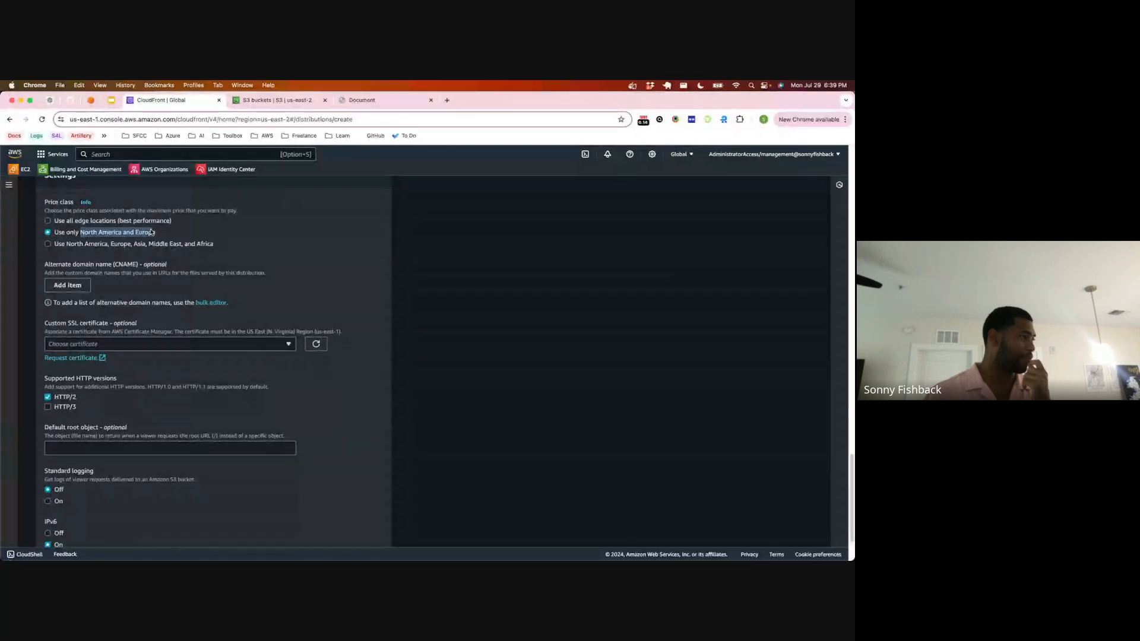
{"action": "scroll", "coordinate": [152, 232], "scroll_direction": "down", "scroll_amount": 2}
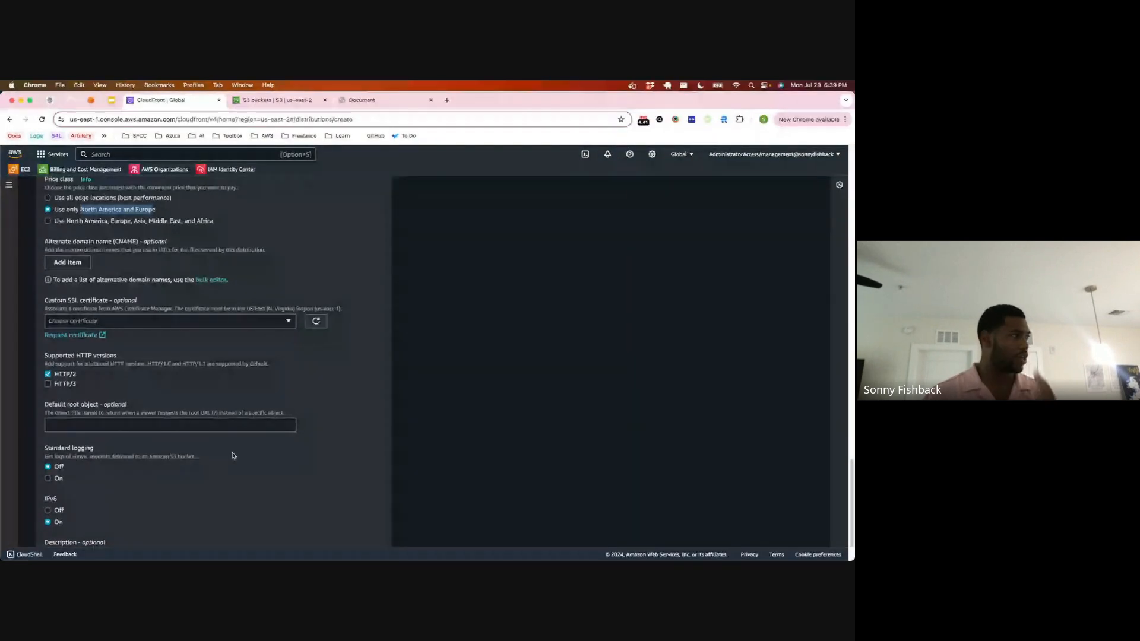
{"action": "left_click", "coordinate": [71, 263]}
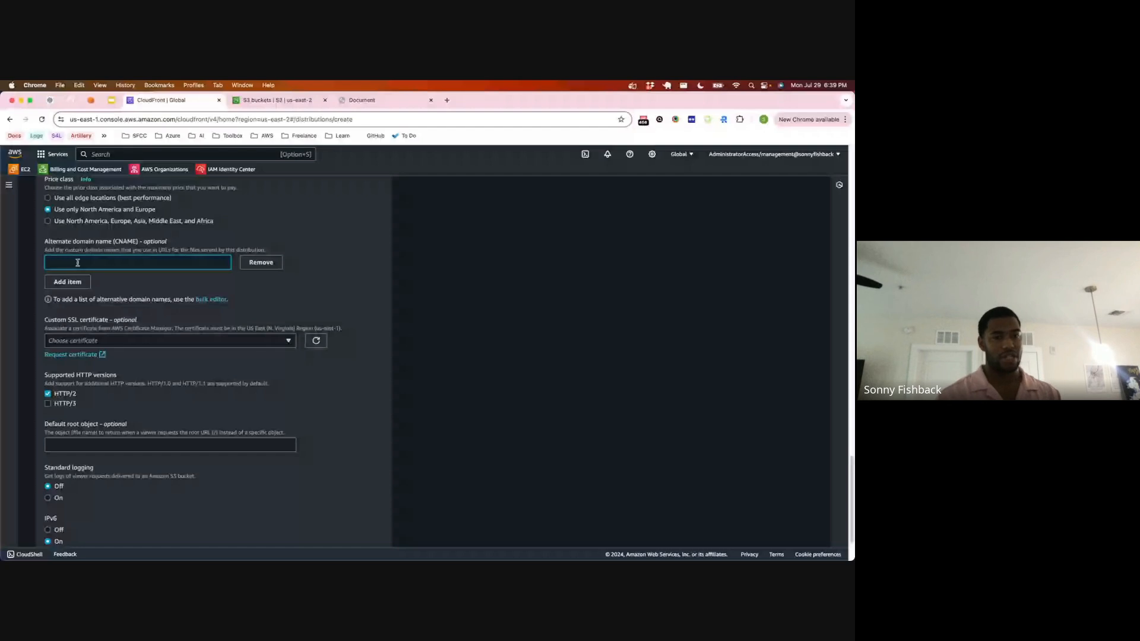
{"action": "type", "text": "sn"}
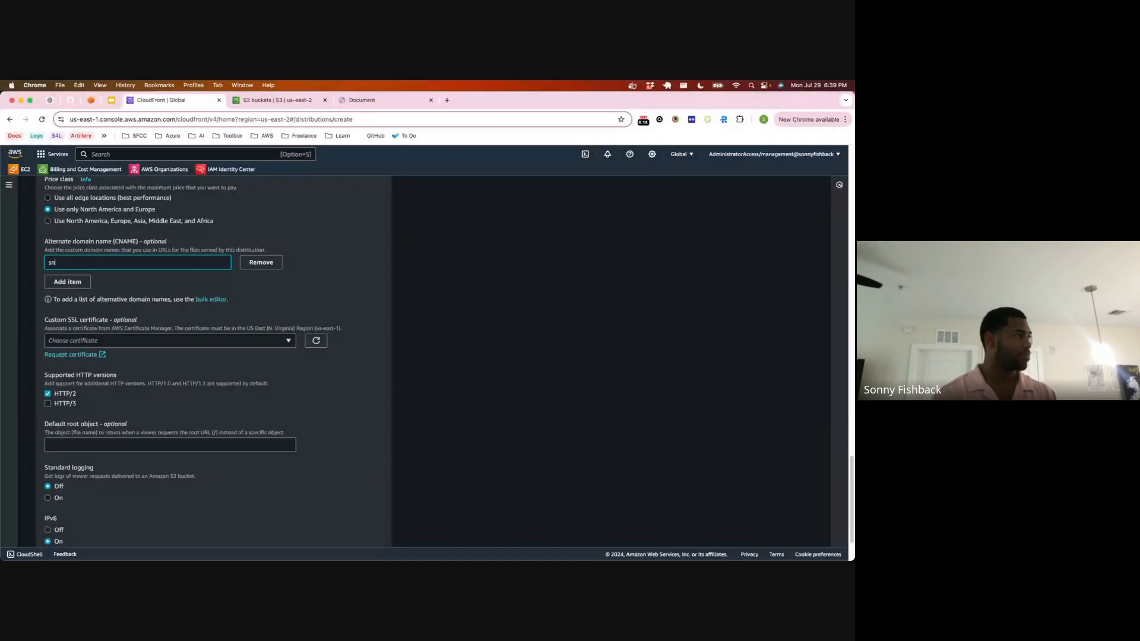
{"action": "type", "text": "bx.link"}
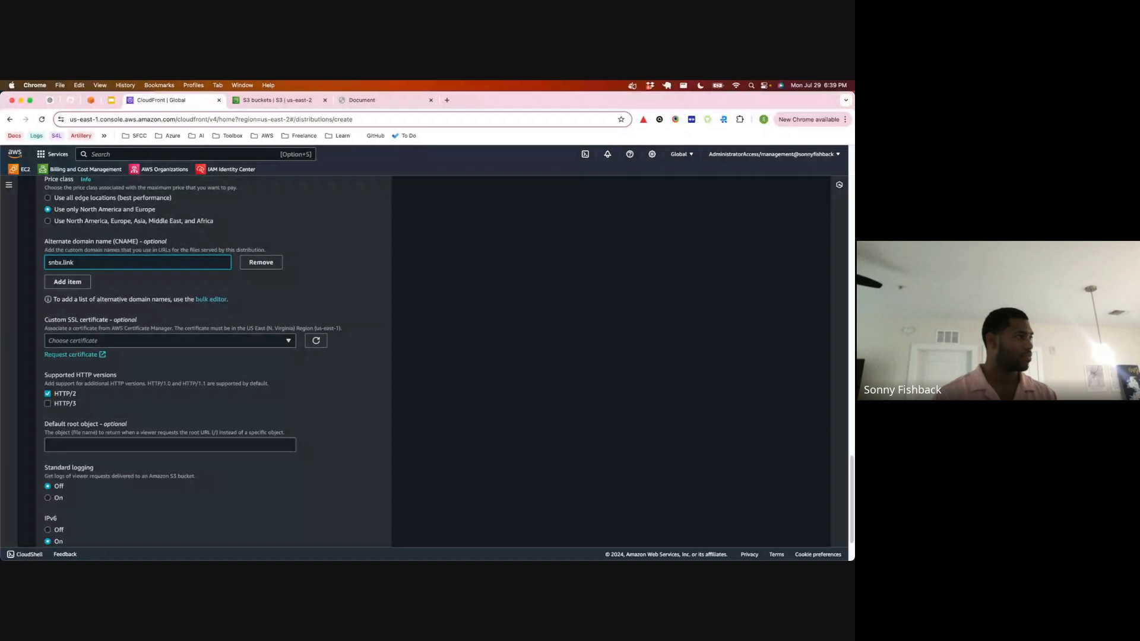
{"action": "left_click", "coordinate": [76, 282]}
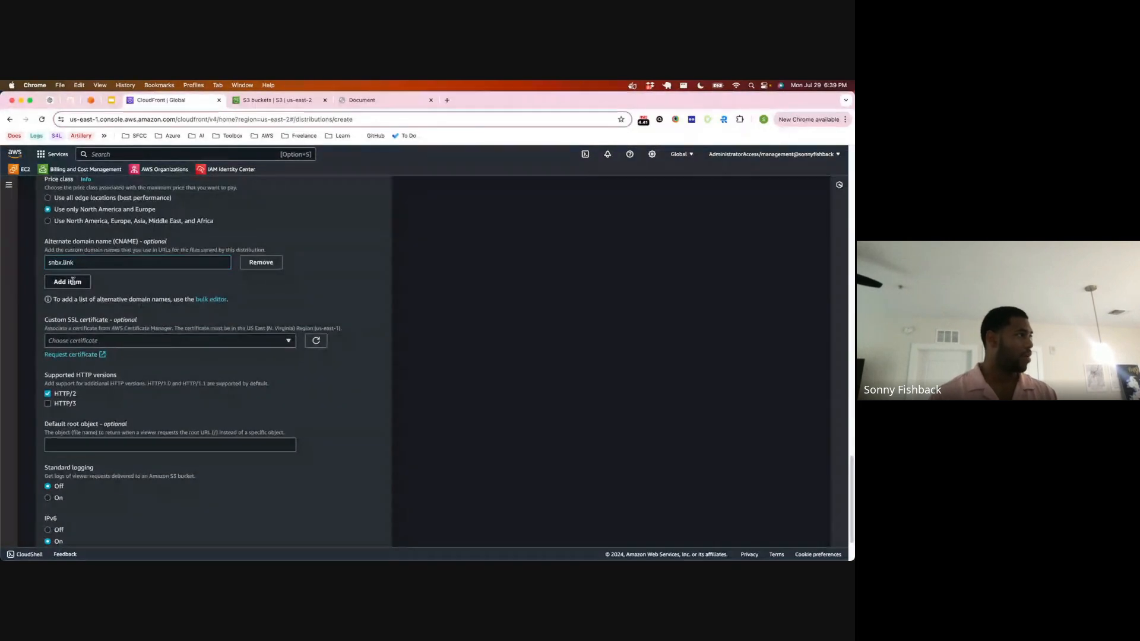
{"action": "type", "text": "www"}
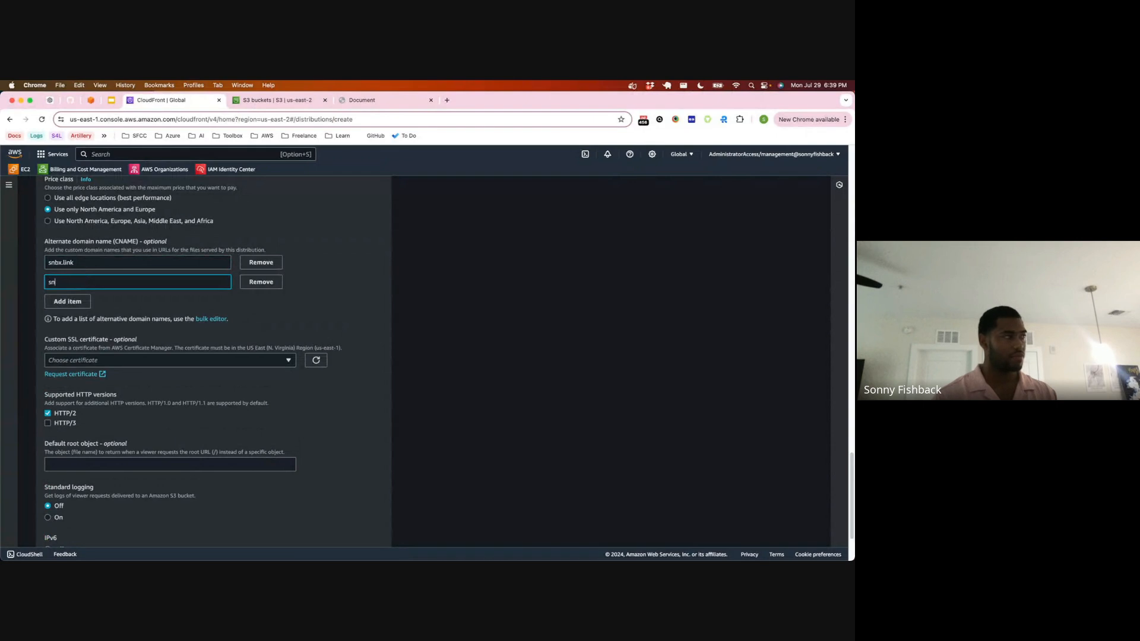
{"action": "type", "text": ".snb"}
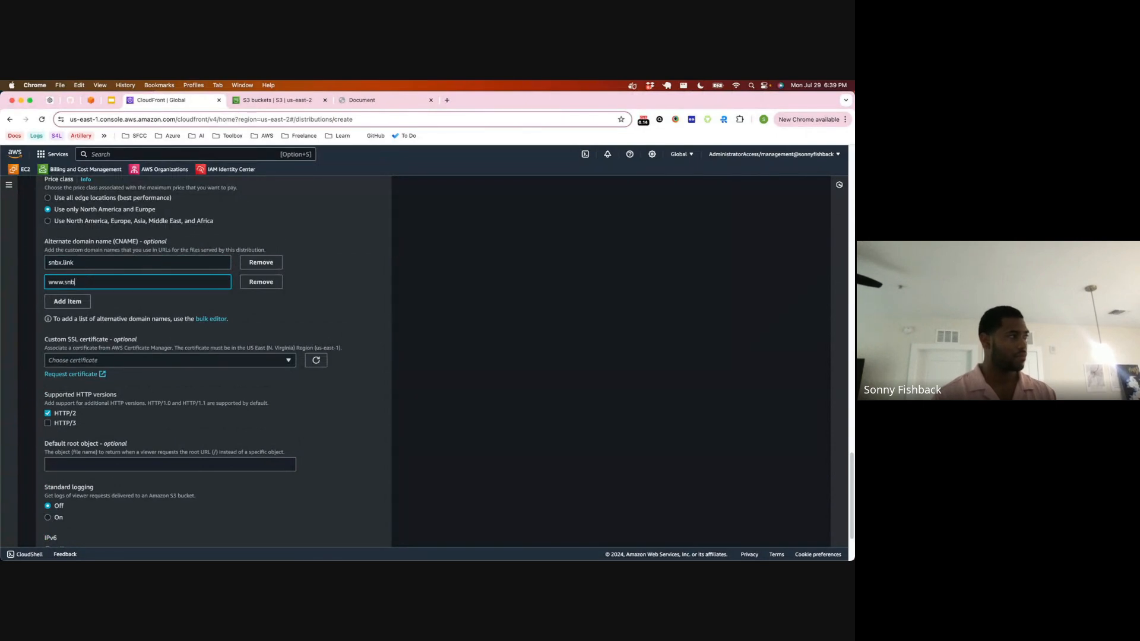
{"action": "type", "text": "x.link"}
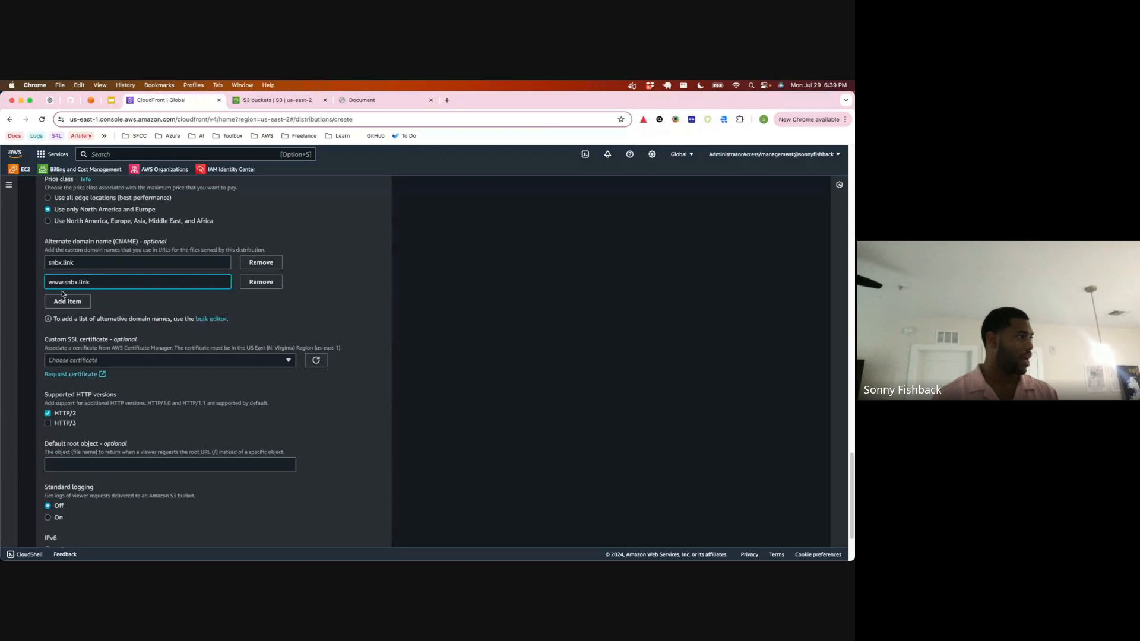
{"action": "left_click", "coordinate": [65, 300]}
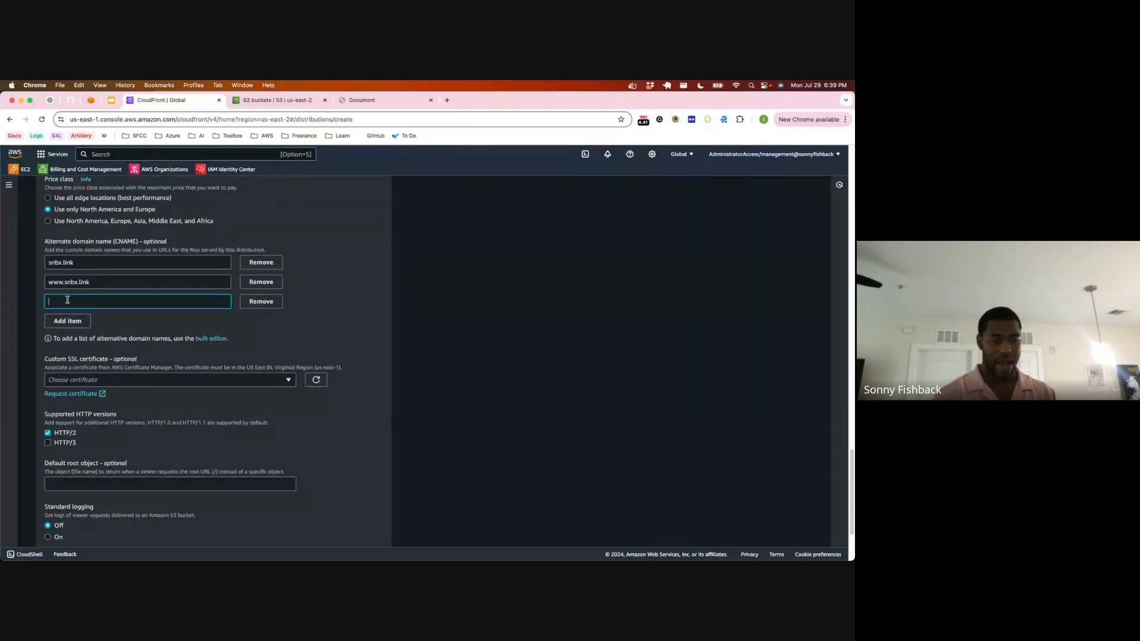
{"action": "type", "text": "*"}
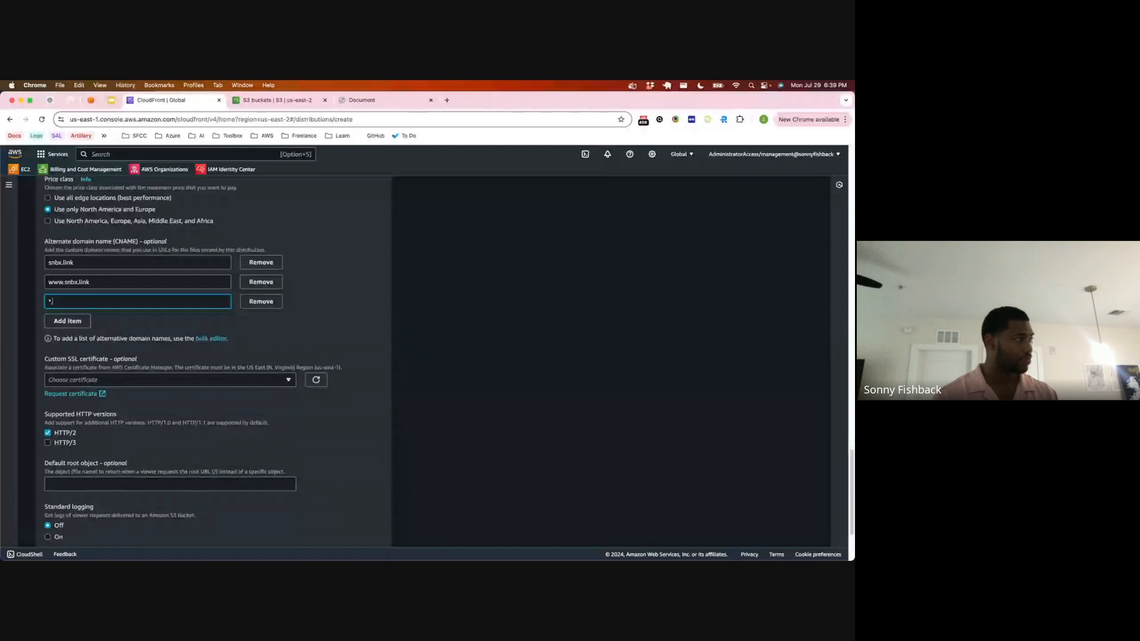
{"action": "type", "text": ".snbx.link"}
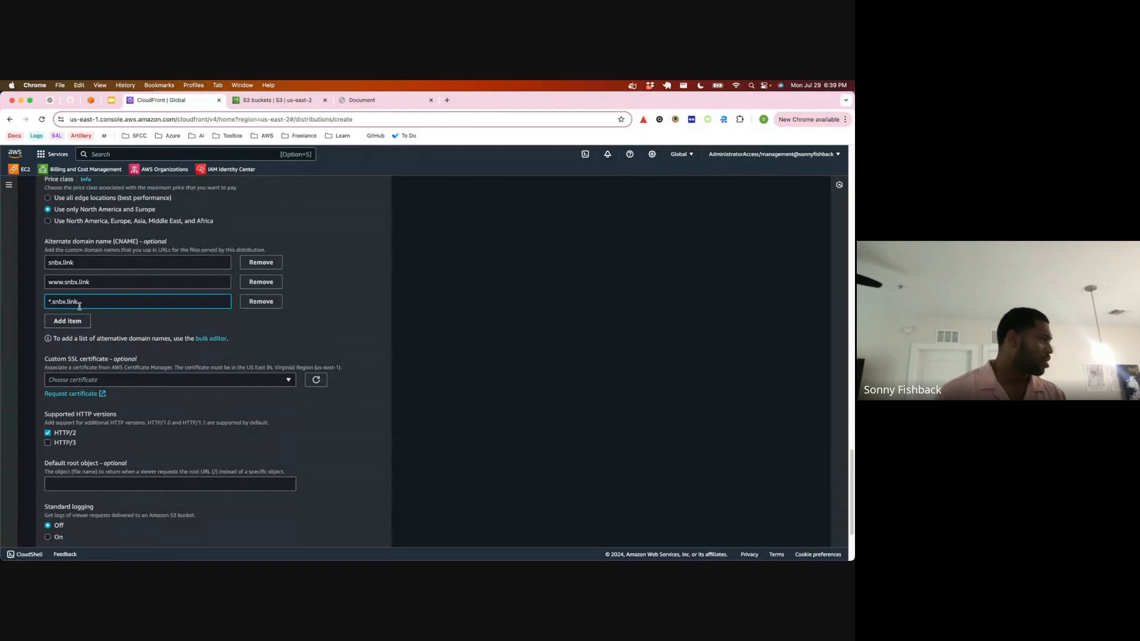
Step: Assign the snbx.link ACM certificate whose ID starts with 3ebde1c5 as the custom SSL certificate
{"action": "scroll", "coordinate": [79, 306], "scroll_direction": "down", "scroll_amount": 1}
{"action": "left_click", "coordinate": [136, 348]}
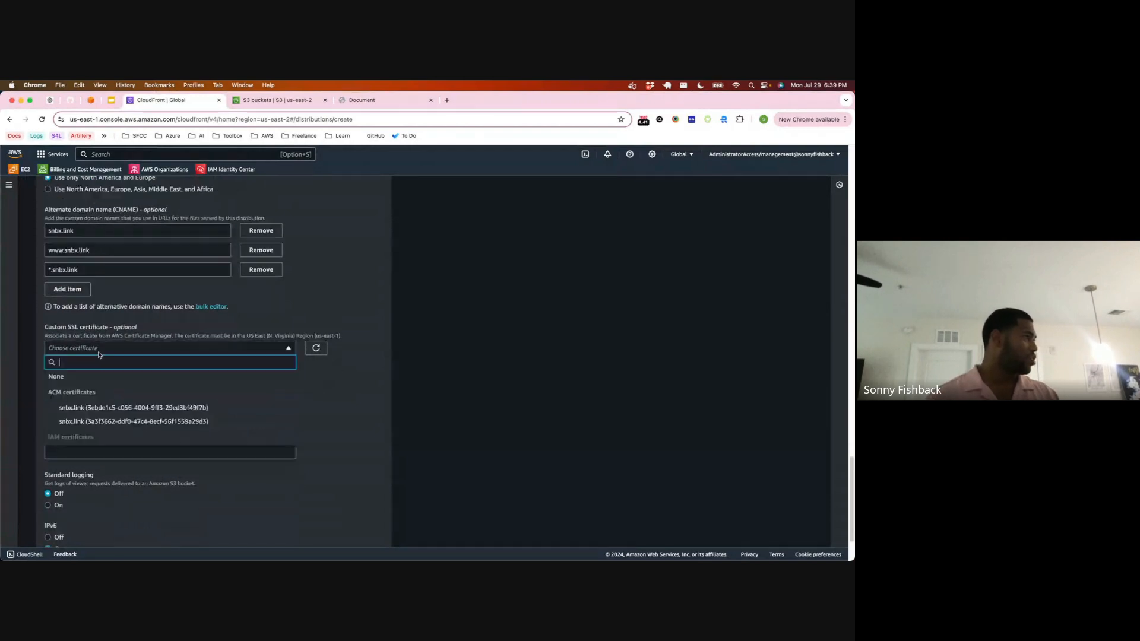
{"action": "left_click", "coordinate": [135, 410]}
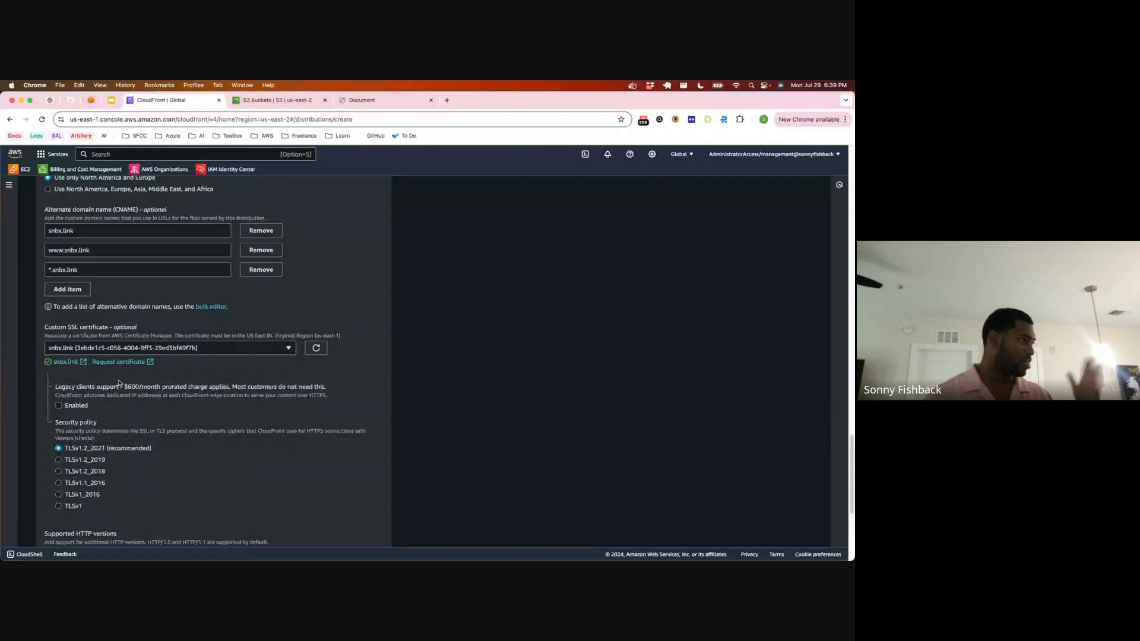
Step: Find the logging option by searching the distribution form for "log", and turn standard logging on
{"action": "scroll", "coordinate": [118, 384], "scroll_direction": "down", "scroll_amount": 2}
{"action": "scroll", "coordinate": [116, 383], "scroll_direction": "down", "scroll_amount": 6}
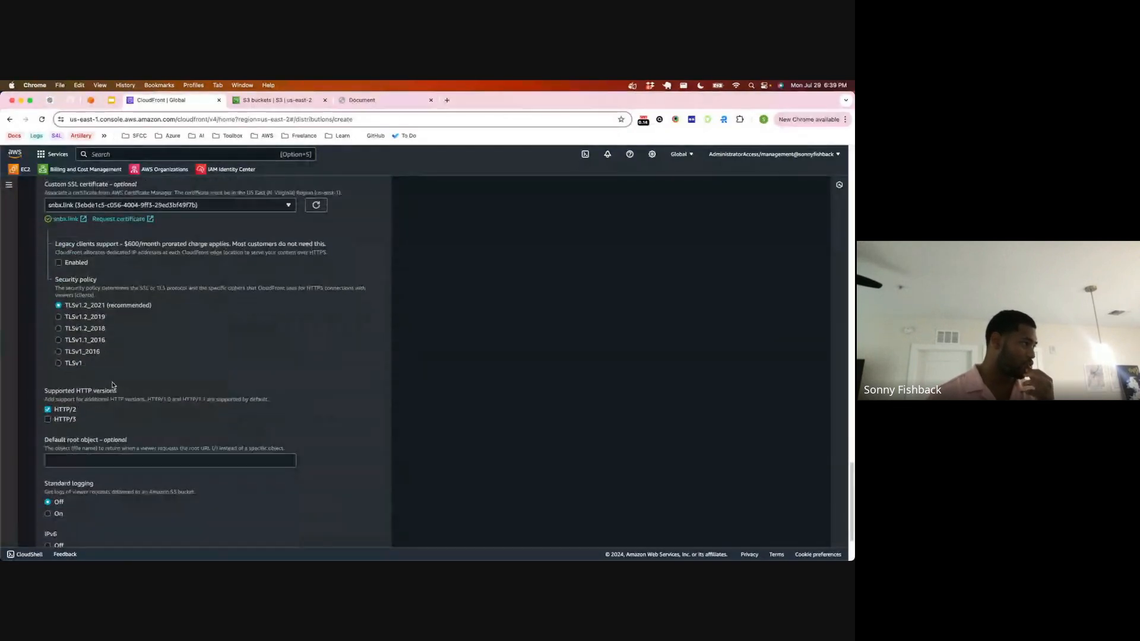
{"action": "scroll", "coordinate": [111, 387], "scroll_direction": "down", "scroll_amount": 2}
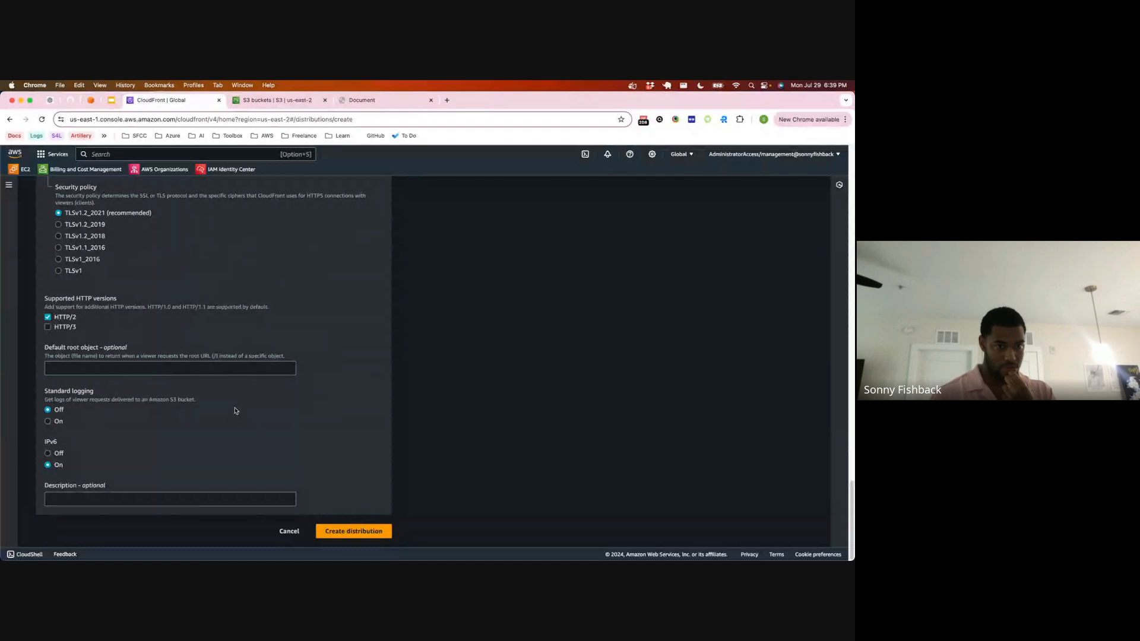
{"action": "scroll", "coordinate": [174, 397], "scroll_direction": "up", "scroll_amount": 5}
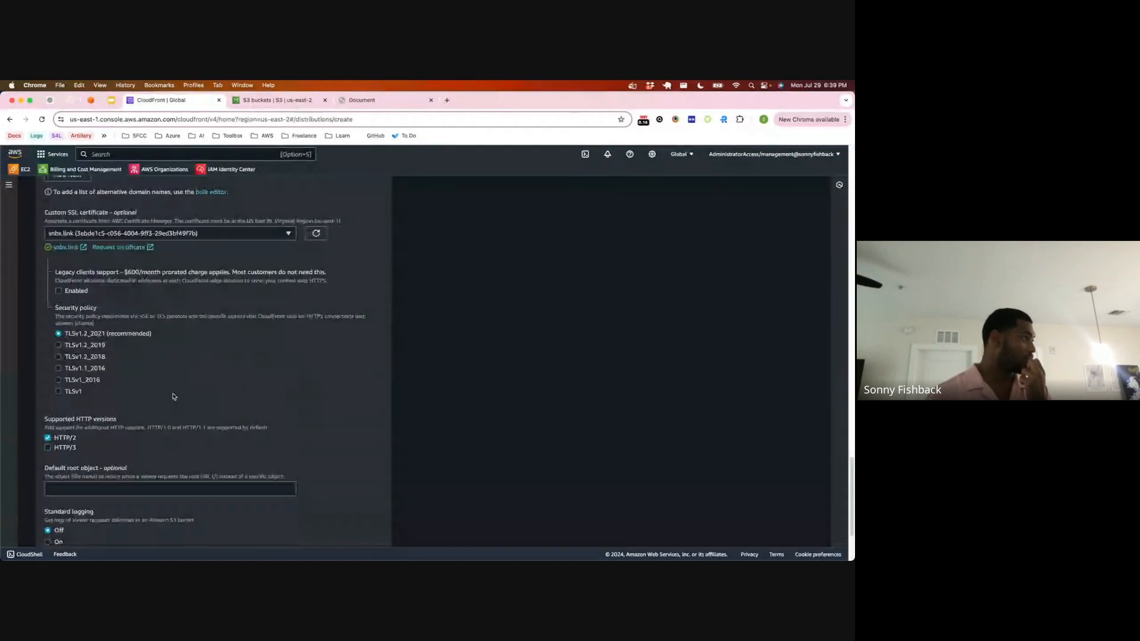
{"action": "scroll", "coordinate": [174, 397], "scroll_direction": "up", "scroll_amount": 10}
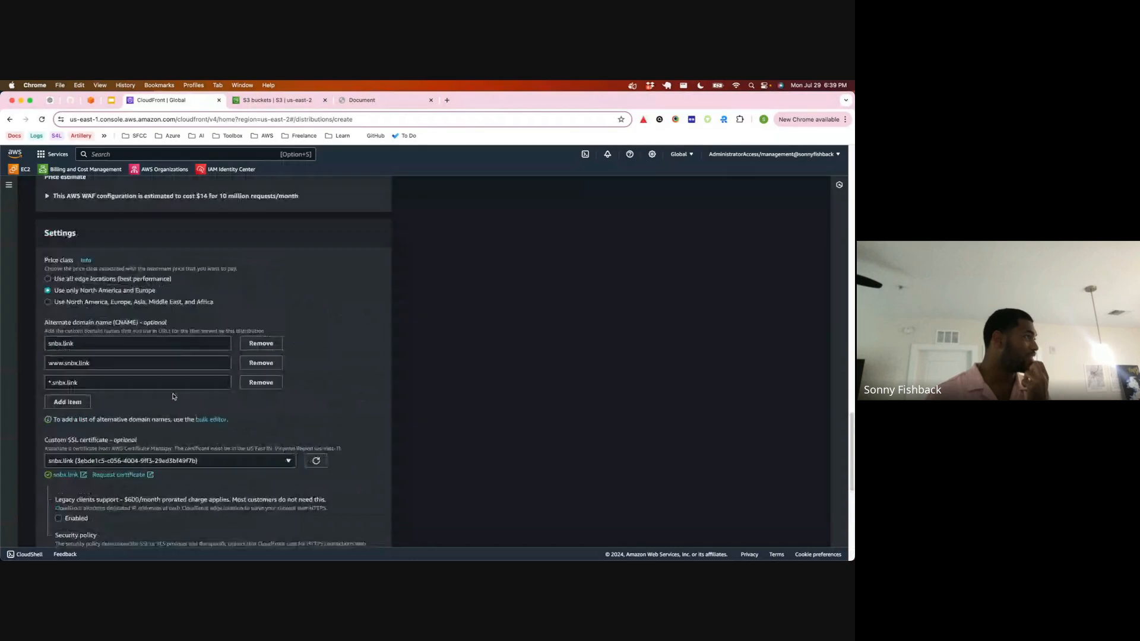
{"action": "scroll", "coordinate": [174, 397], "scroll_direction": "up", "scroll_amount": 13}
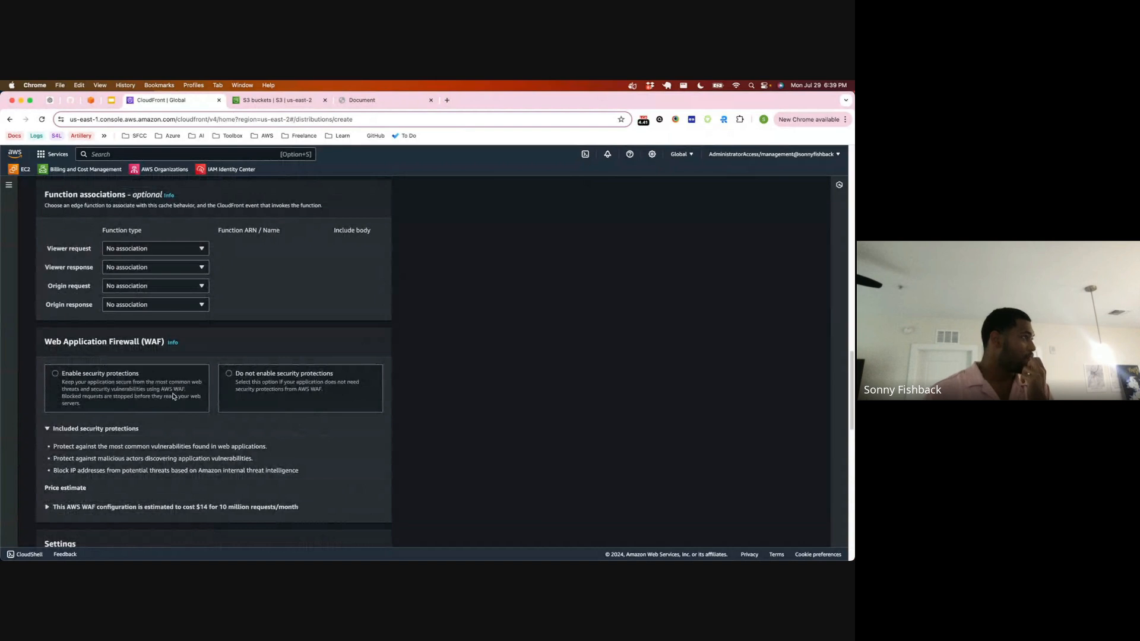
{"action": "scroll", "coordinate": [173, 397], "scroll_direction": "up", "scroll_amount": 20}
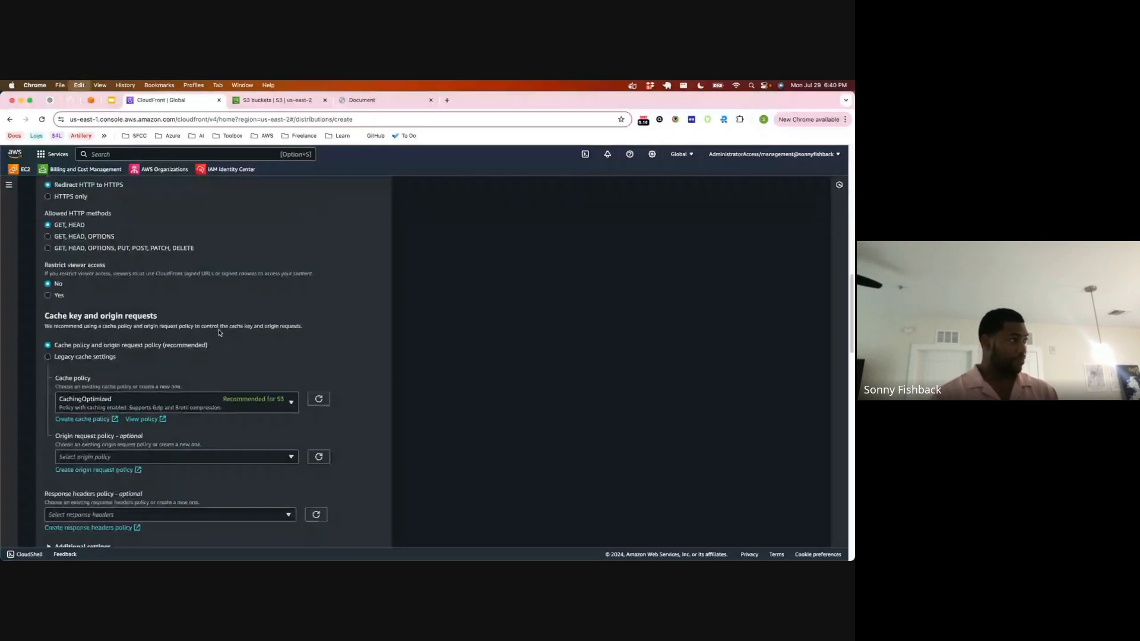
{"action": "key", "text": "super+f"}
{"action": "type", "text": "lo"}
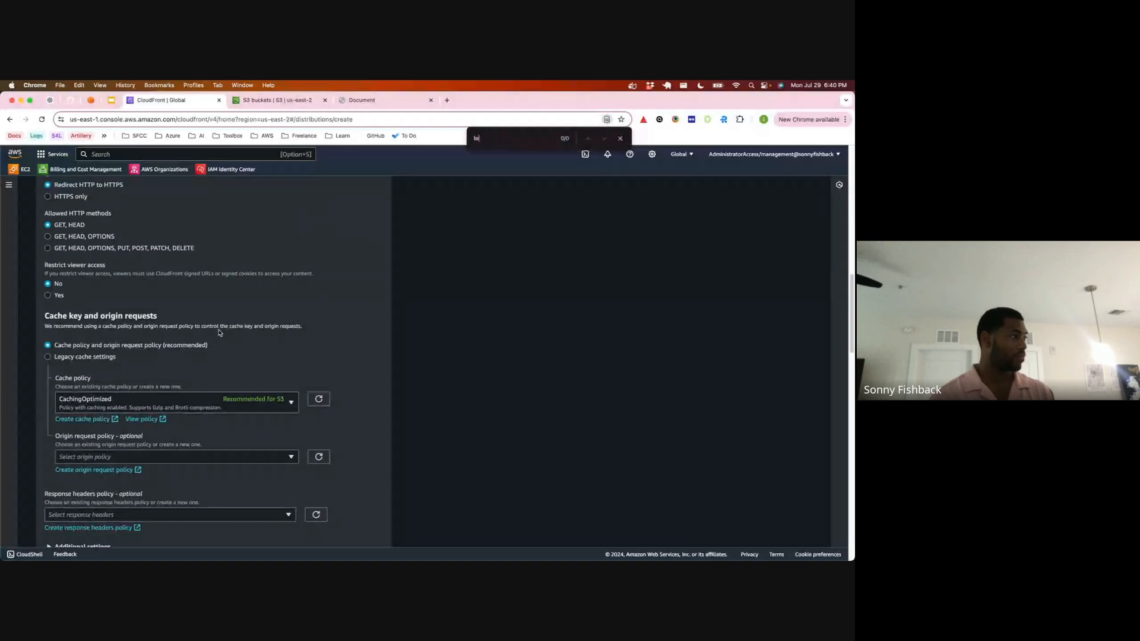
{"action": "type", "text": "g"}
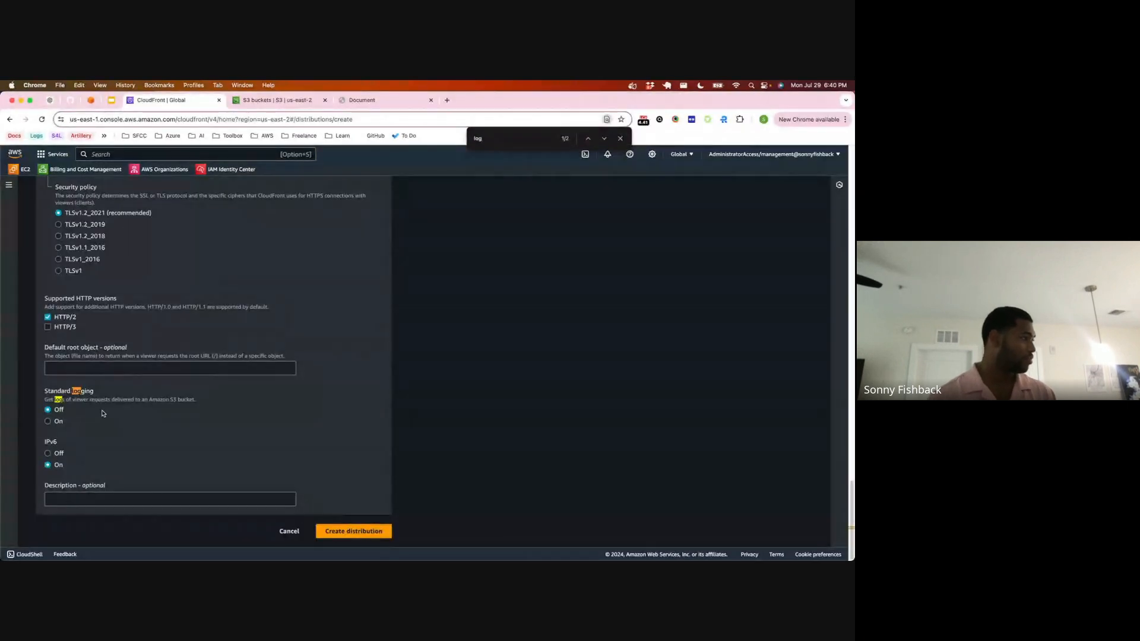
{"action": "left_click", "coordinate": [48, 422]}
{"action": "scroll", "coordinate": [93, 372], "scroll_direction": "down", "scroll_amount": 2}
Step: Look through the S3 buckets offered for log delivery, check the open S3 page, and return to the distribution form
{"action": "left_click", "coordinate": [94, 371]}
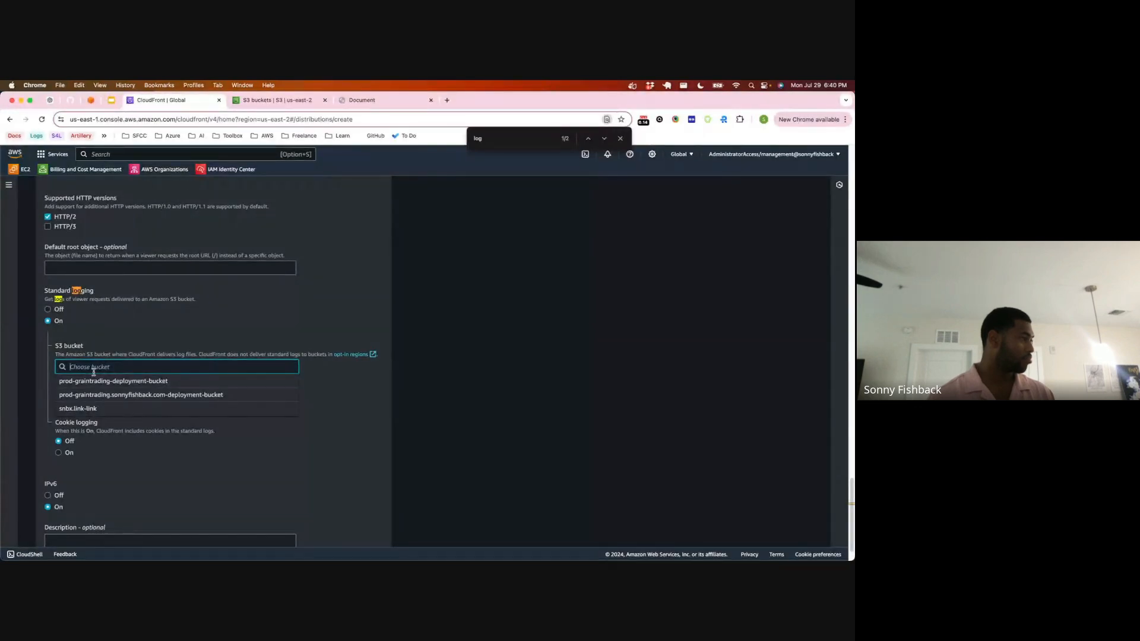
{"action": "left_click", "coordinate": [291, 105]}
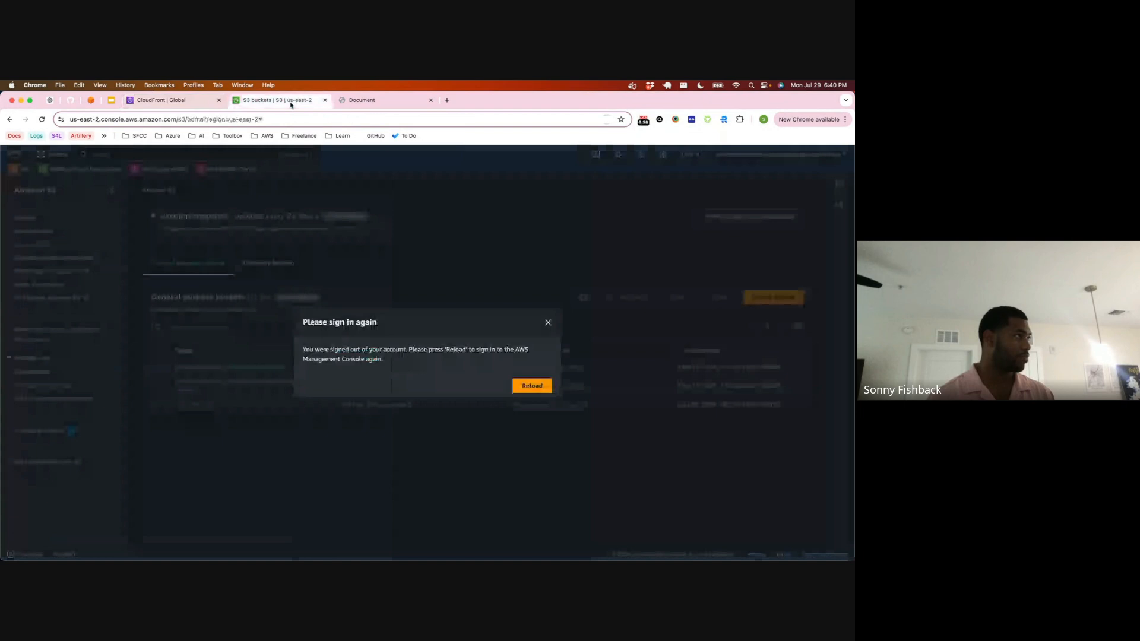
{"action": "left_click", "coordinate": [178, 101]}
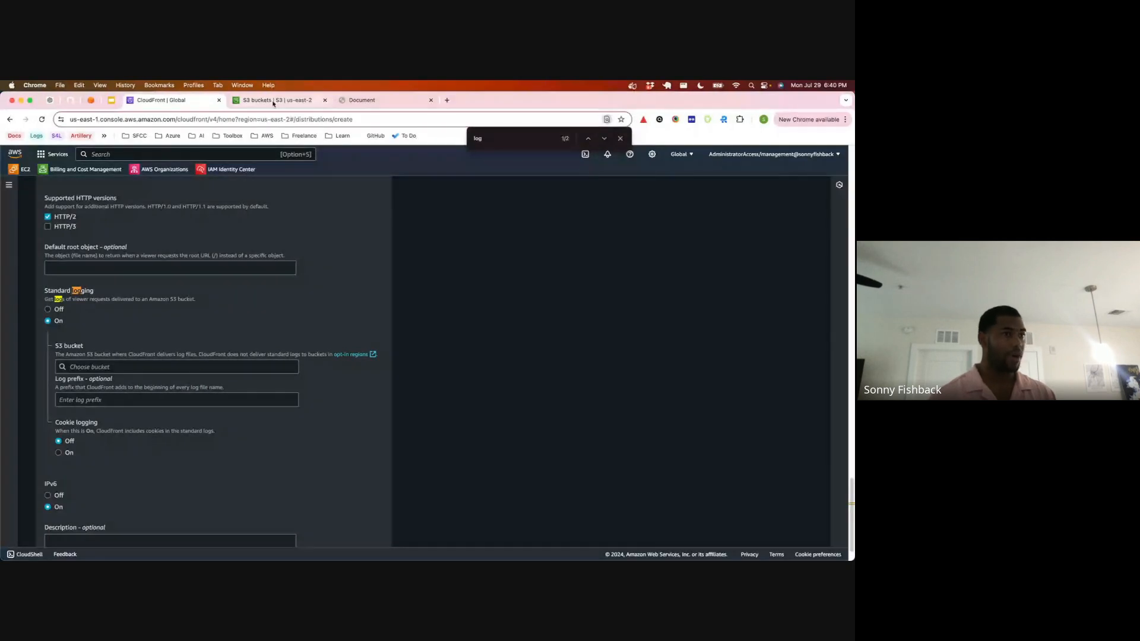
Step: Start a new S3 bucket in the us-east-2 region and name it cloudfront-loggy-logs
{"action": "left_click", "coordinate": [274, 104]}
{"action": "left_click", "coordinate": [225, 325]}
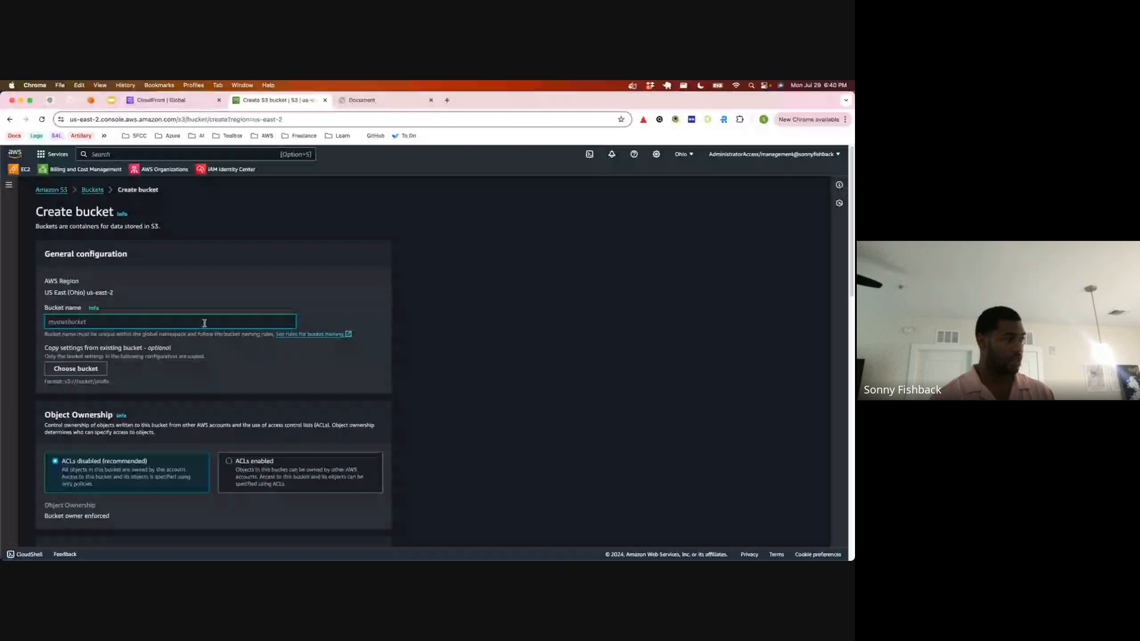
{"action": "type", "text": "cloudfront"}
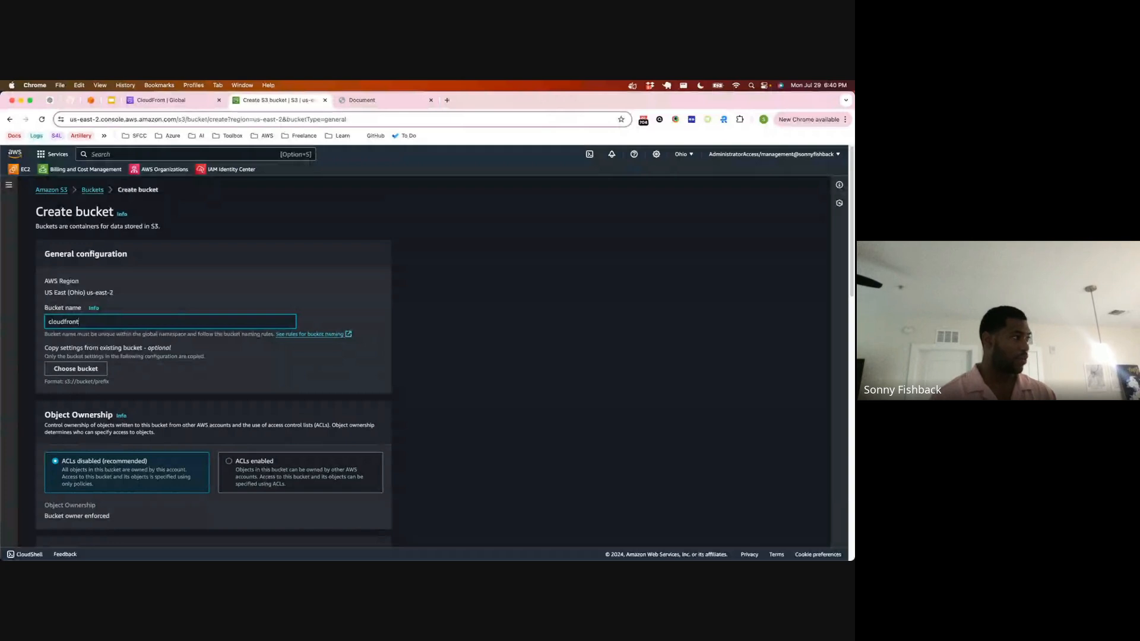
{"action": "type", "text": "-loggy-logg"}
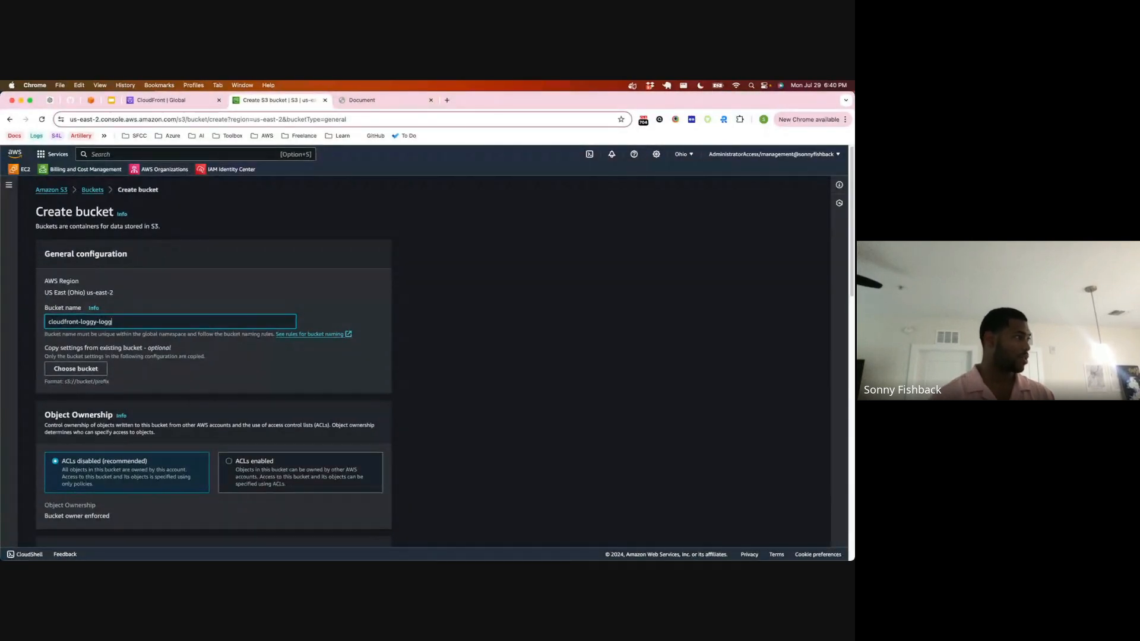
{"action": "key", "text": "BackSpace"}
{"action": "type", "text": "s"}
Step: Create the bucket with all public access blocked, ACLs disabled, versioning disabled and SSE-S3 default encryption
{"action": "scroll", "coordinate": [233, 332], "scroll_direction": "down", "scroll_amount": 1}
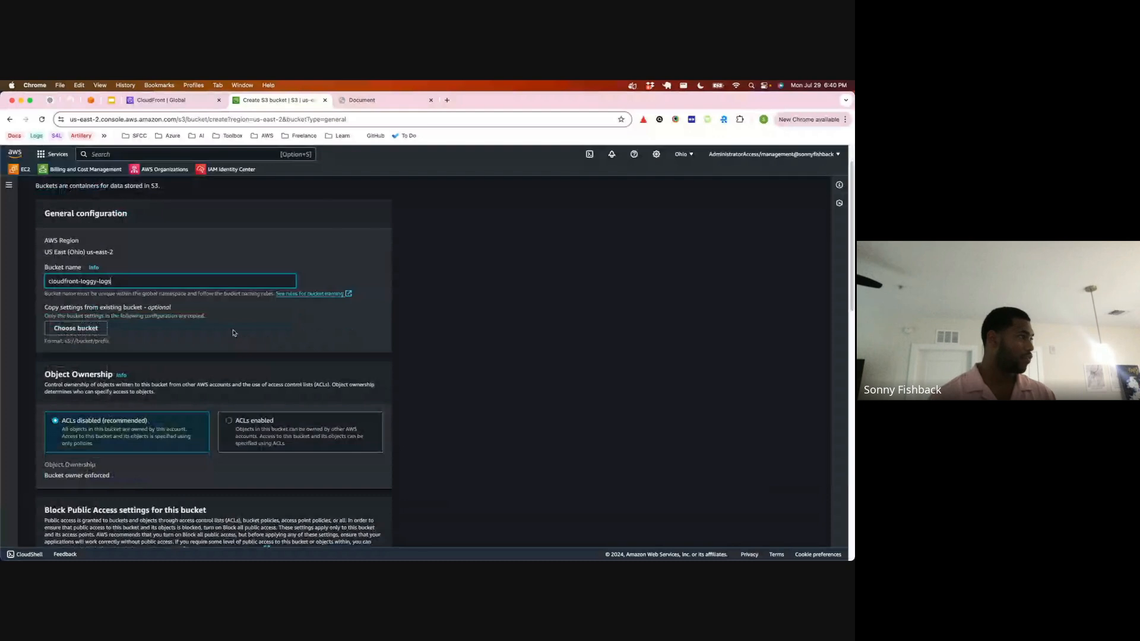
{"action": "scroll", "coordinate": [232, 332], "scroll_direction": "down", "scroll_amount": 4}
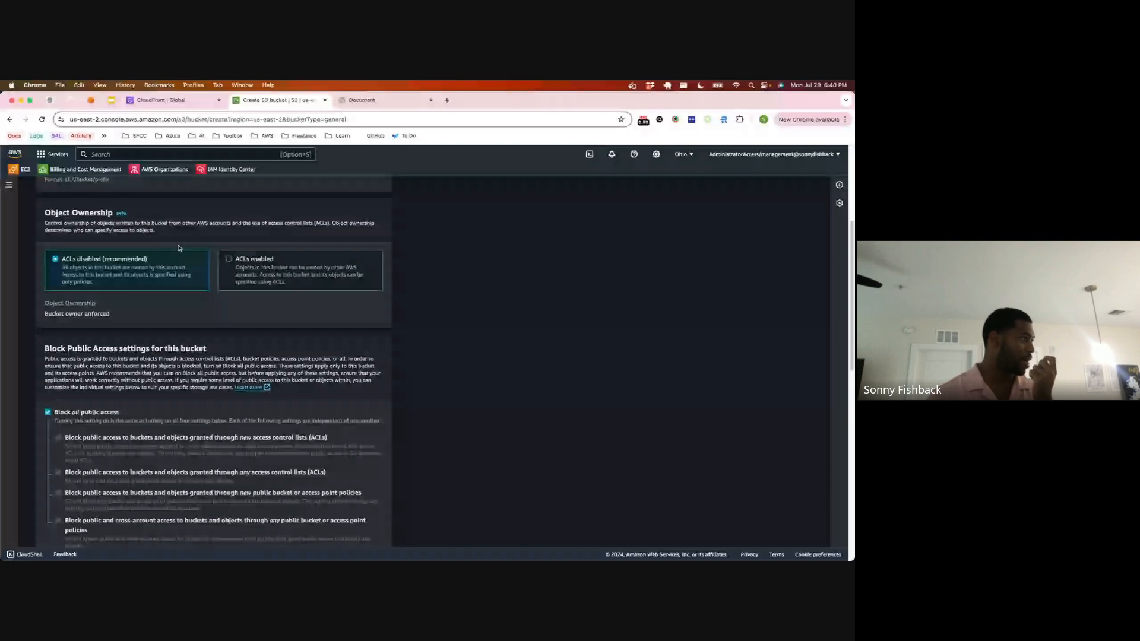
{"action": "scroll", "coordinate": [64, 252], "scroll_direction": "down", "scroll_amount": 4}
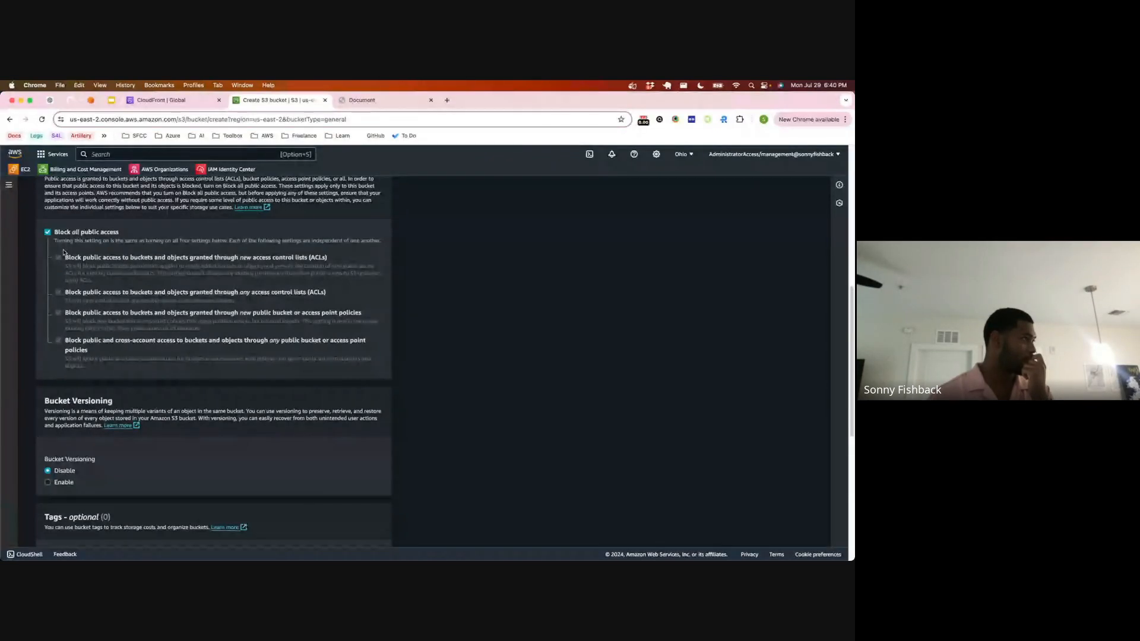
{"action": "left_click", "coordinate": [49, 232]}
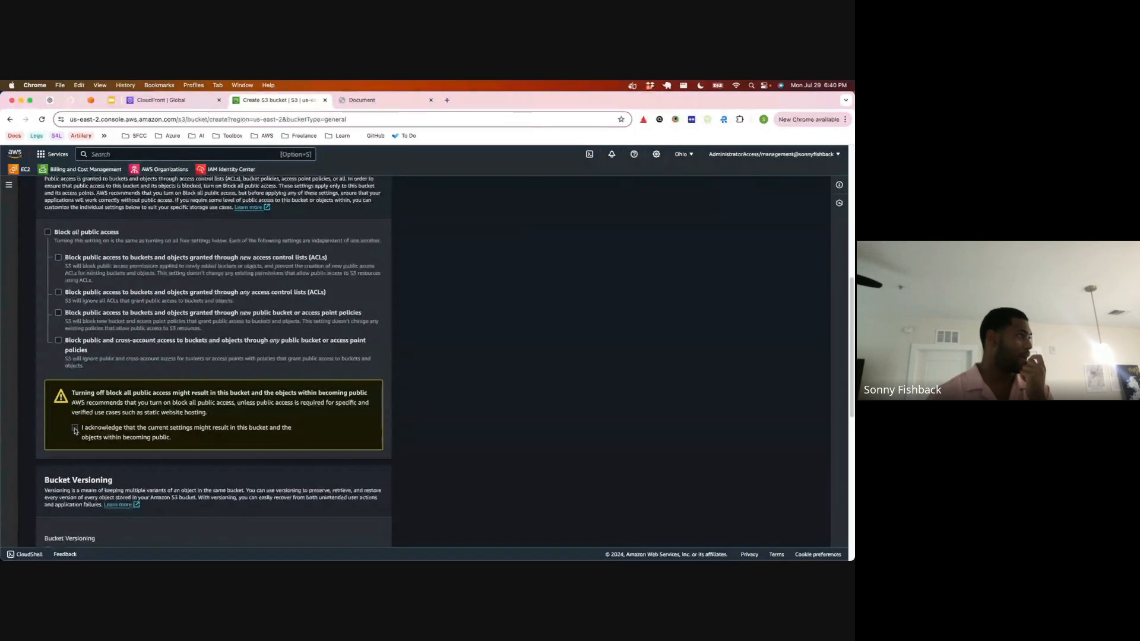
{"action": "left_click", "coordinate": [48, 232]}
{"action": "scroll", "coordinate": [84, 289], "scroll_direction": "down", "scroll_amount": 3}
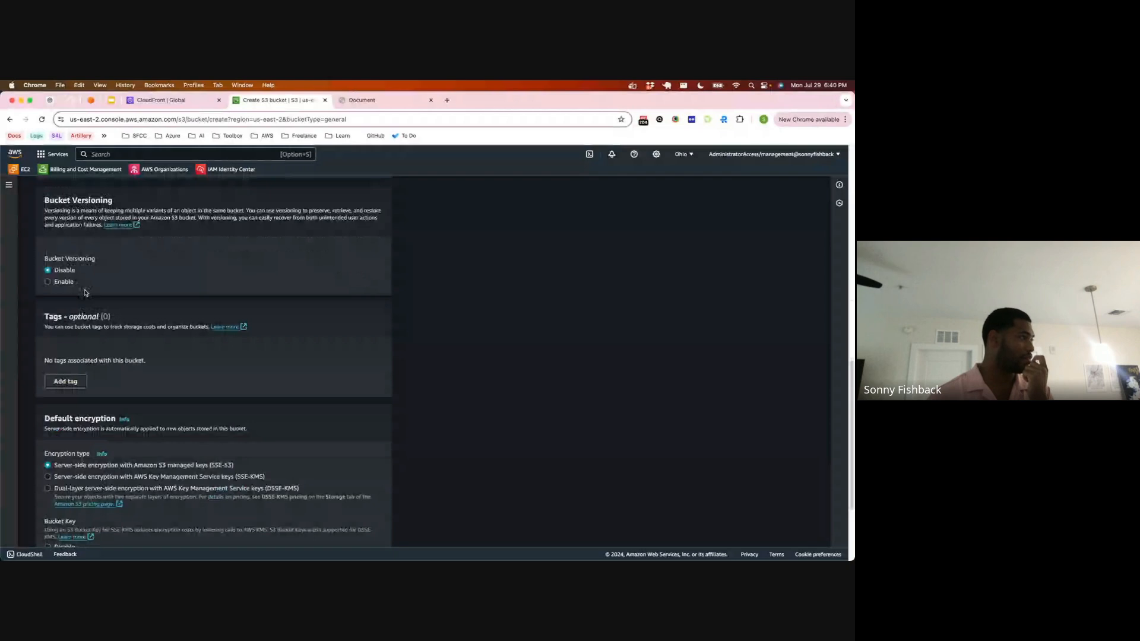
{"action": "scroll", "coordinate": [84, 292], "scroll_direction": "down", "scroll_amount": 5}
{"action": "left_click", "coordinate": [364, 532]}
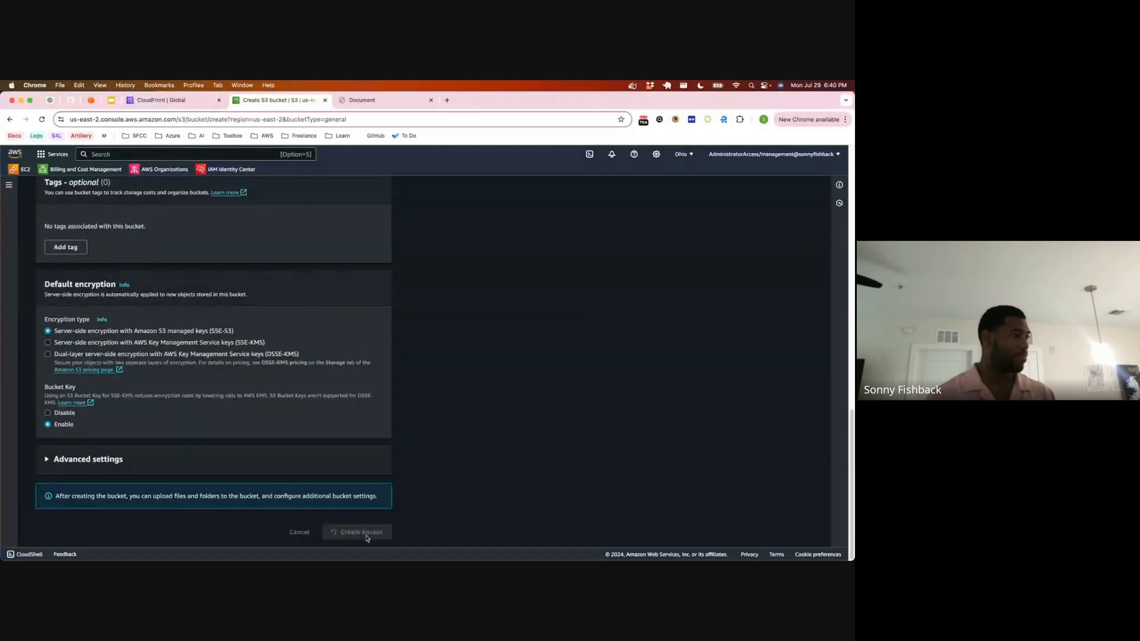
Step: Look for cloudfront-loggy-logs among the distribution's log delivery buckets, and try snbx.link-link as the log bucket
{"action": "left_click", "coordinate": [151, 102]}
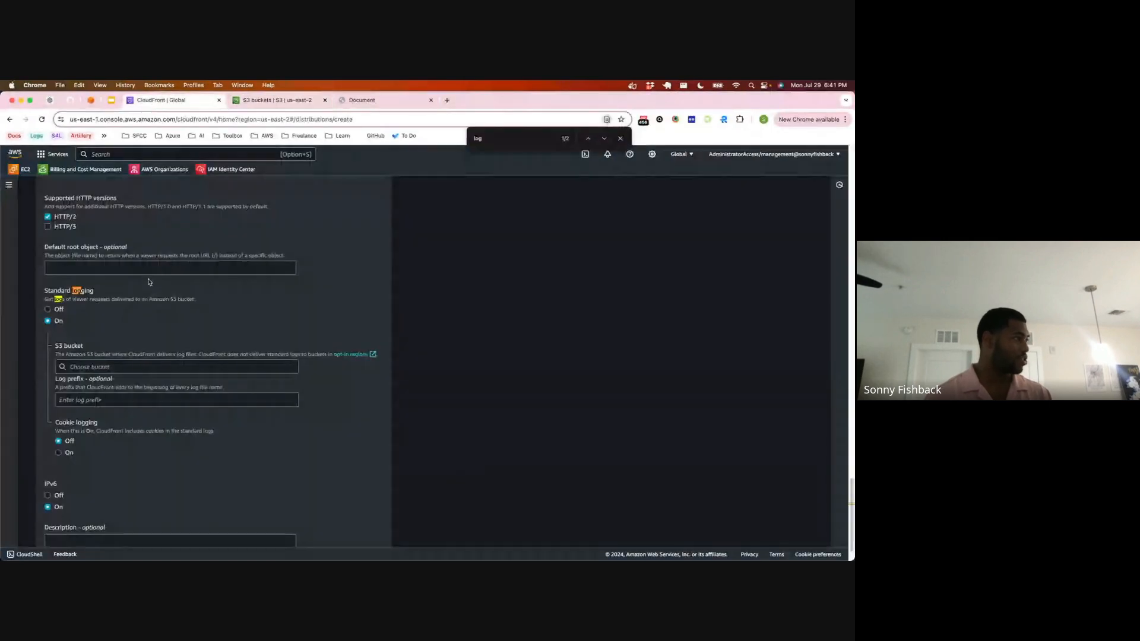
{"action": "left_click", "coordinate": [118, 367]}
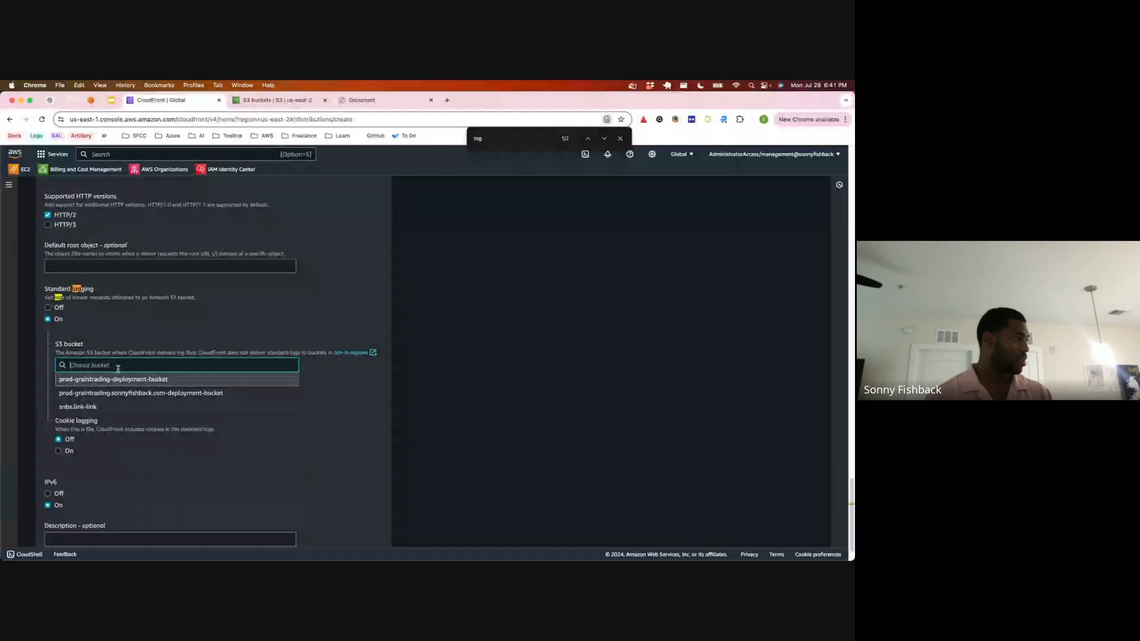
{"action": "left_click", "coordinate": [115, 350]}
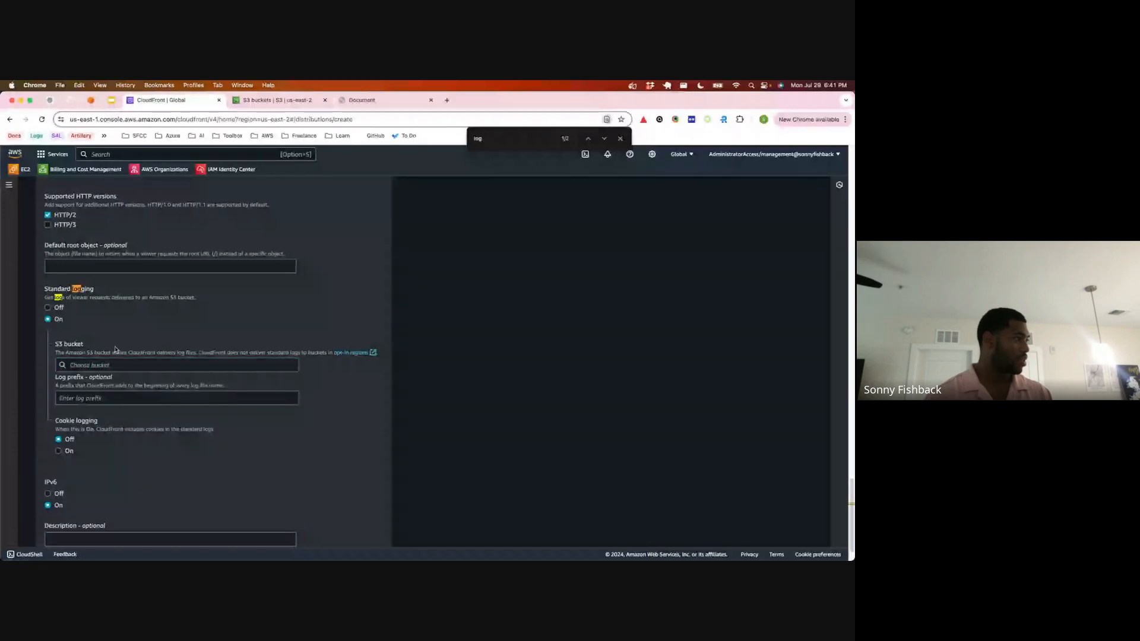
{"action": "left_click", "coordinate": [117, 365]}
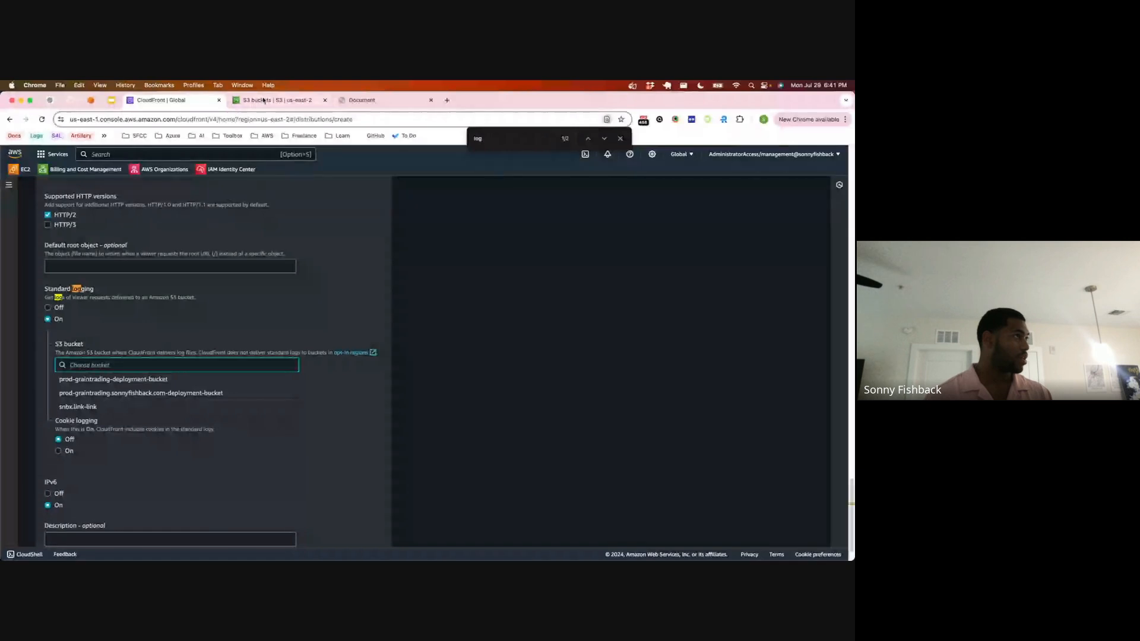
{"action": "left_click", "coordinate": [263, 101]}
{"action": "key", "text": "cmd+r"}
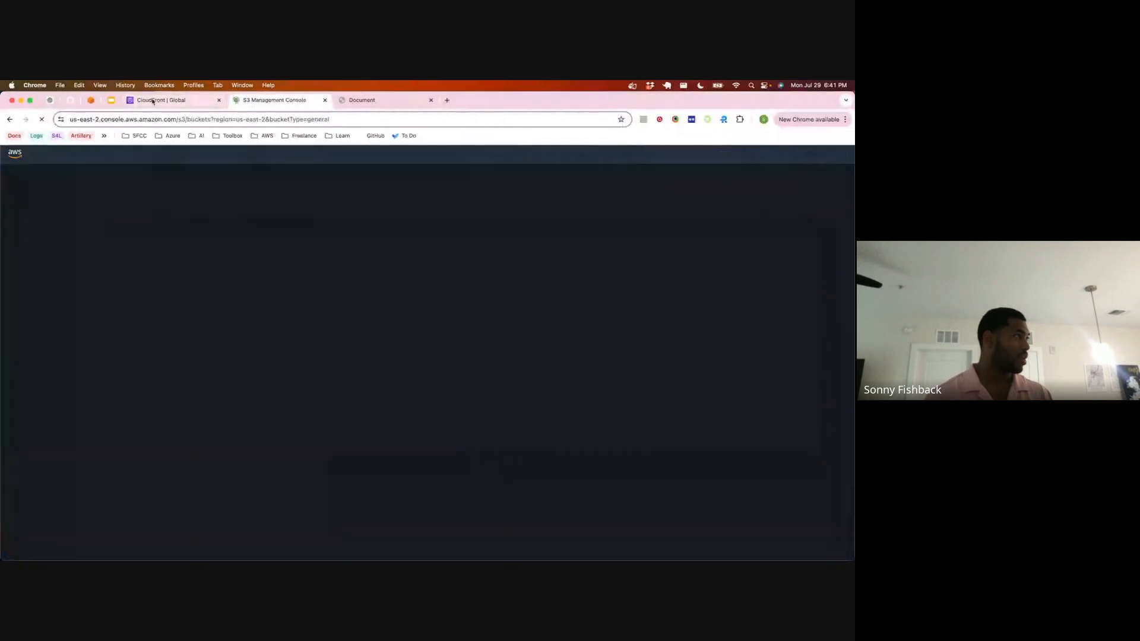
{"action": "left_click", "coordinate": [153, 101]}
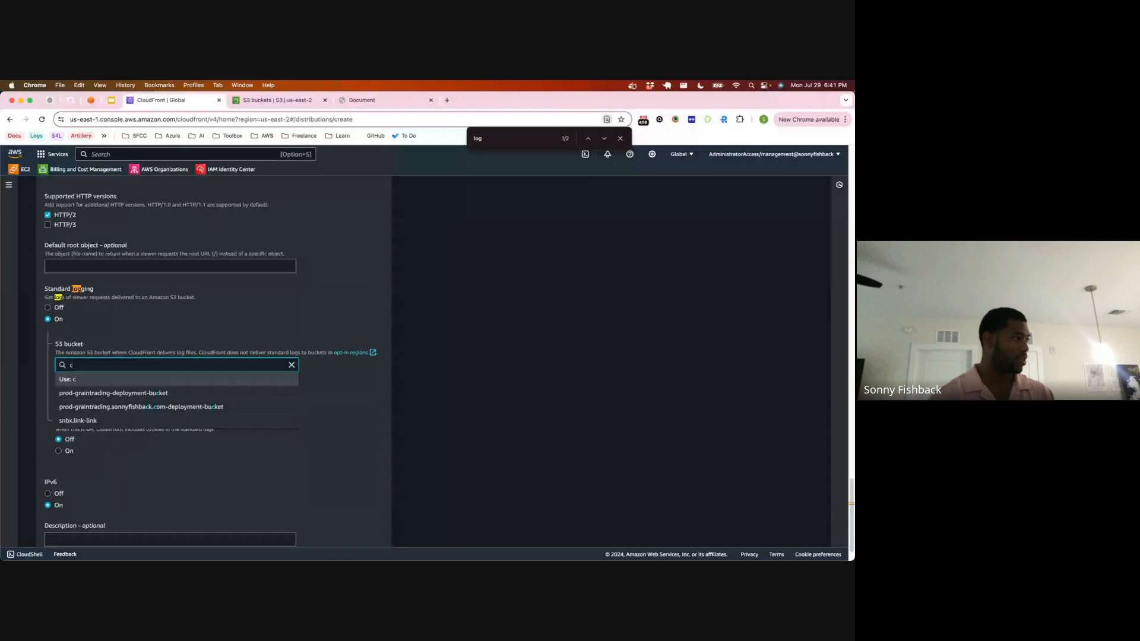
{"action": "left_click", "coordinate": [87, 407]}
Step: Copy the bucket name cloudfront-loggy-logs from the S3 bucket list and set it as the distribution's log delivery bucket
{"action": "left_click", "coordinate": [276, 99]}
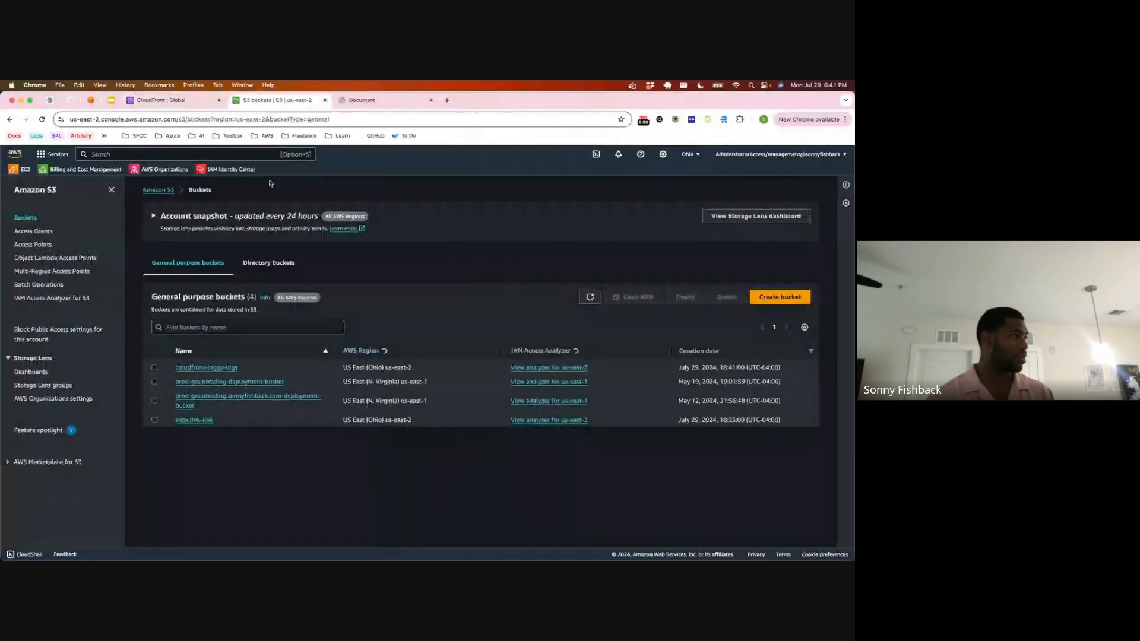
{"action": "left_click_drag", "start_coordinate": [241, 368], "coordinate": [176, 369]}
{"action": "key", "text": "super+c"}
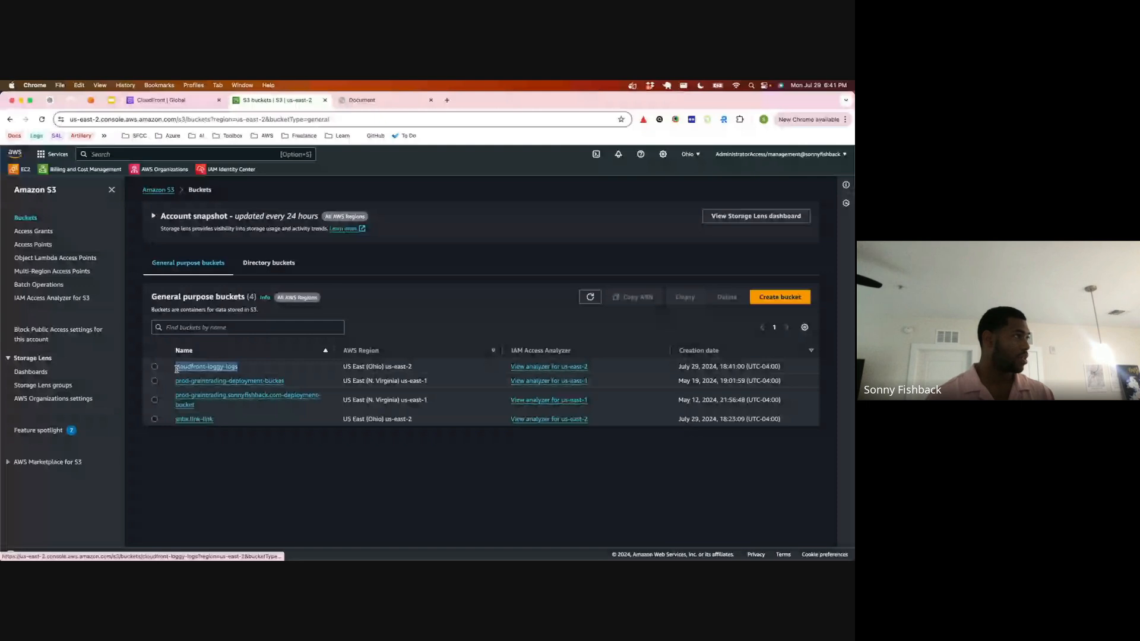
{"action": "left_click", "coordinate": [173, 100]}
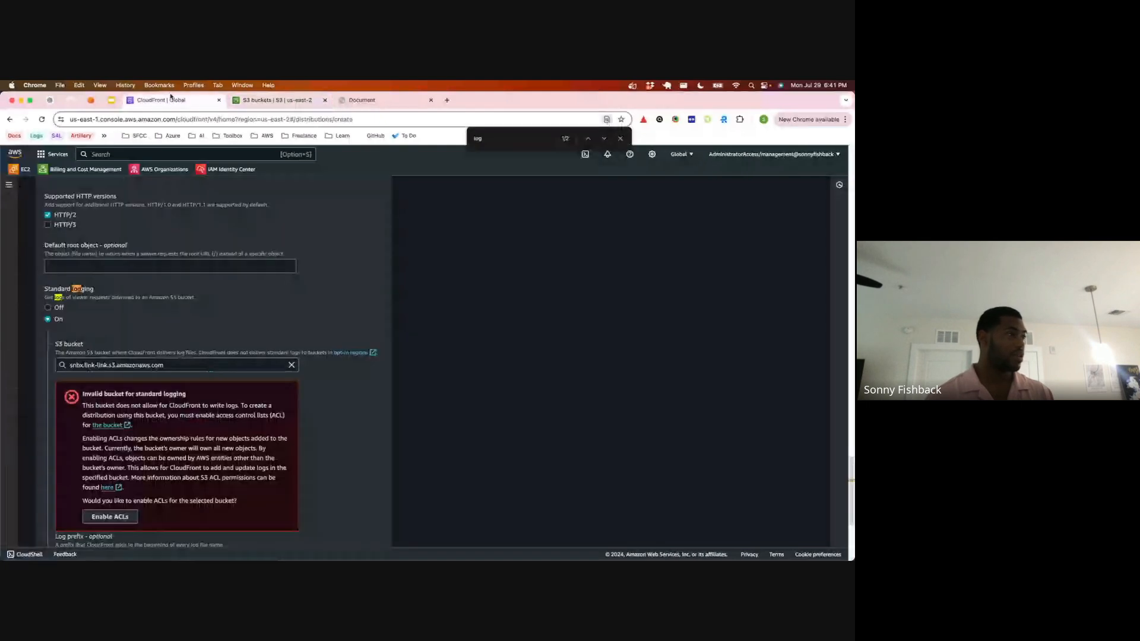
{"action": "left_click", "coordinate": [116, 366]}
{"action": "scroll", "coordinate": [115, 263], "scroll_direction": "down", "scroll_amount": 4}
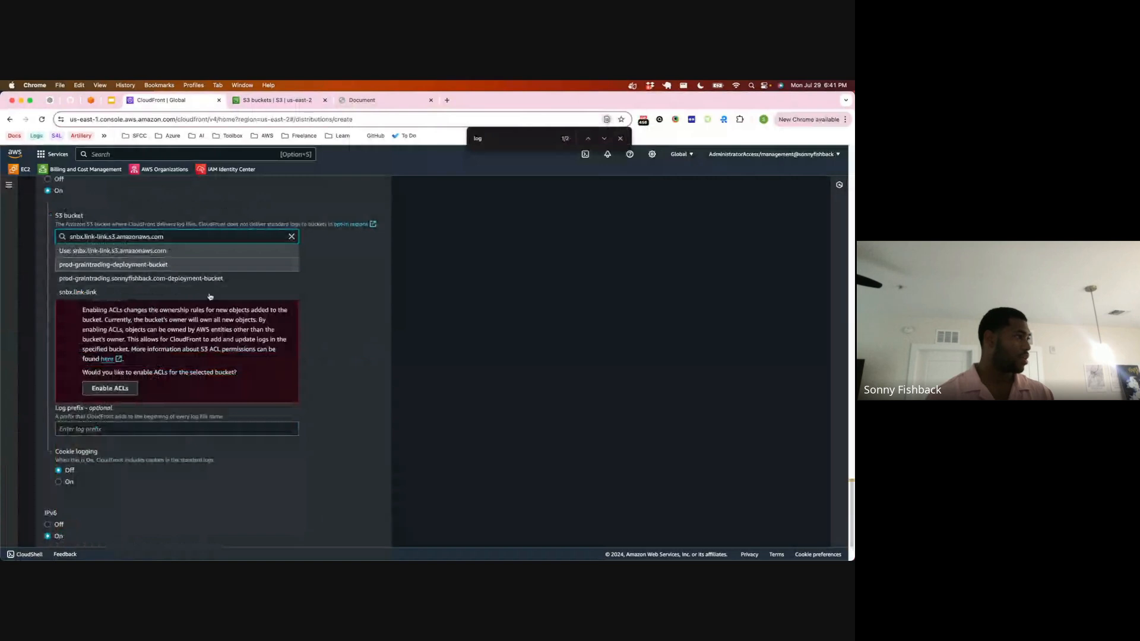
{"action": "triple_click", "coordinate": [159, 236]}
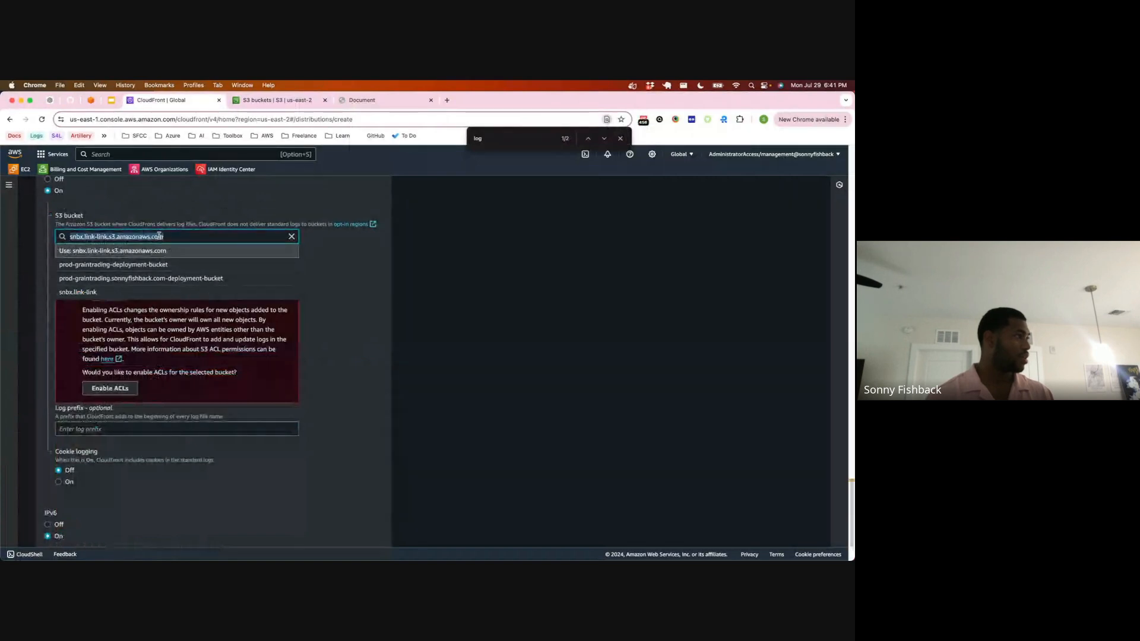
{"action": "key", "text": "super+v"}
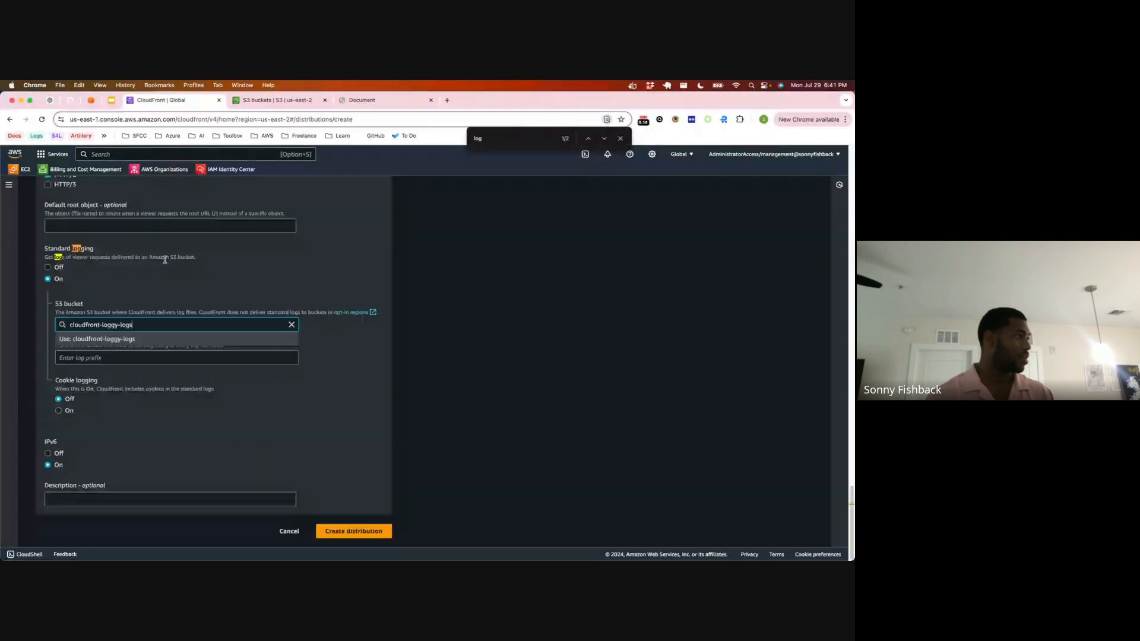
{"action": "left_click", "coordinate": [136, 340]}
Step: Set the log prefix to cloudfront and try to create the distribution
{"action": "left_click", "coordinate": [134, 358]}
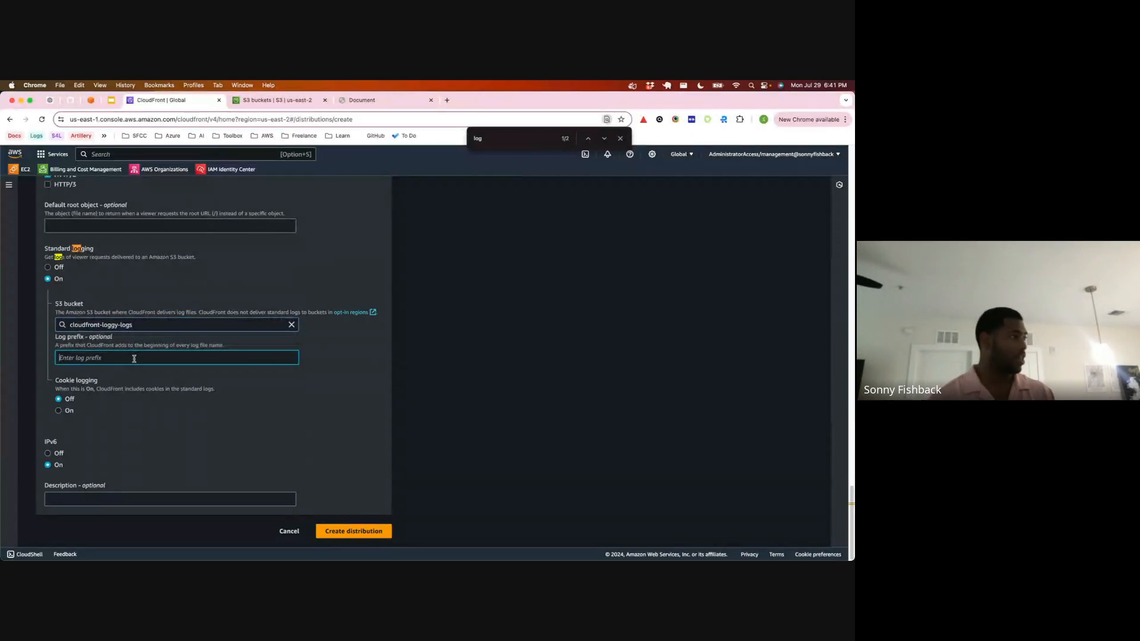
{"action": "type", "text": "cloudfront"}
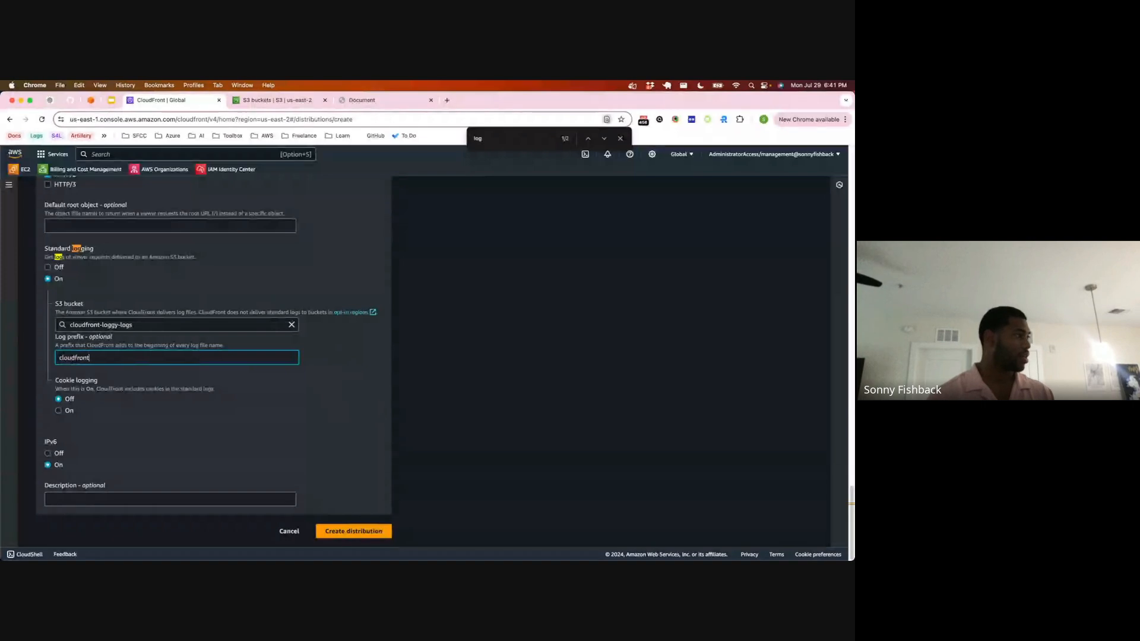
{"action": "left_click", "coordinate": [342, 535]}
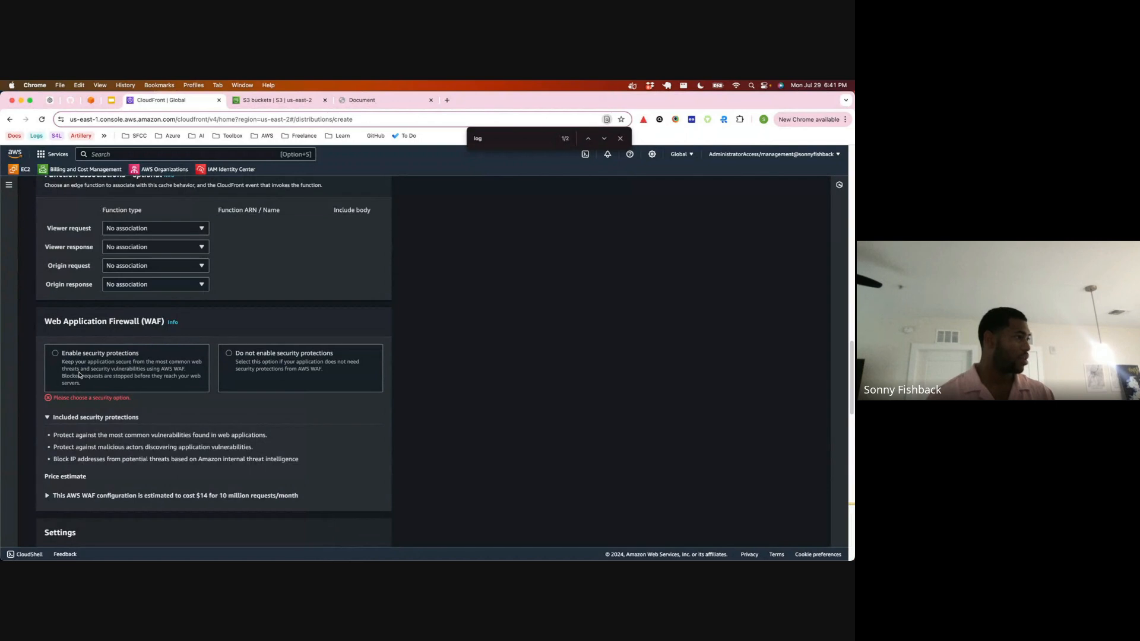
Step: Enable the Web Application Firewall security protections and try again to create the distribution
{"action": "left_click", "coordinate": [82, 372]}
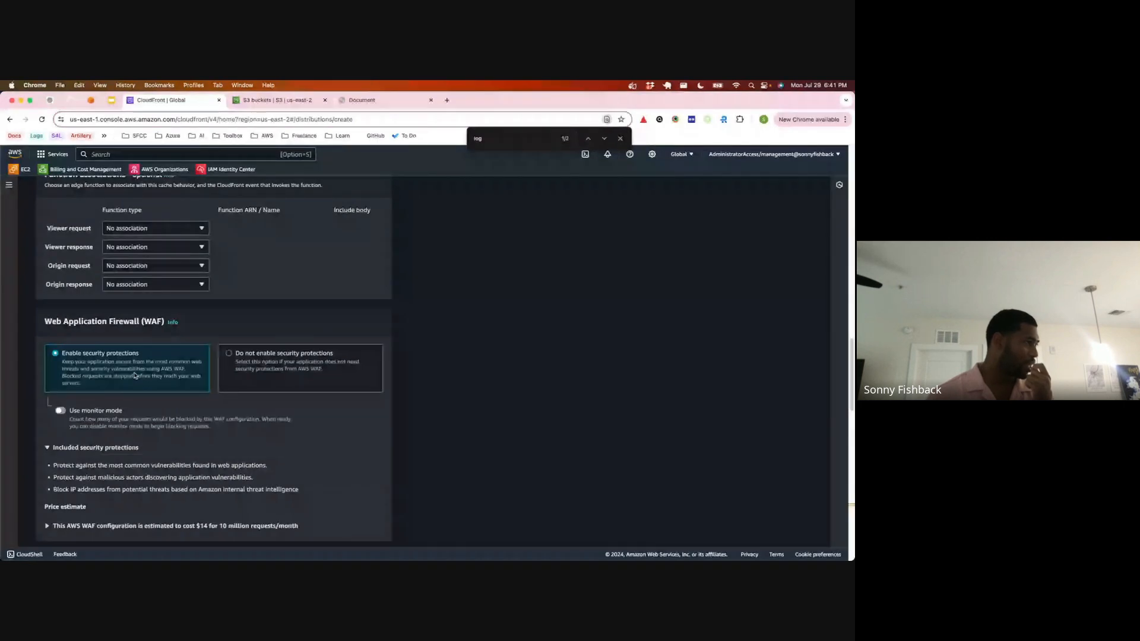
{"action": "scroll", "coordinate": [196, 404], "scroll_direction": "down", "scroll_amount": 10}
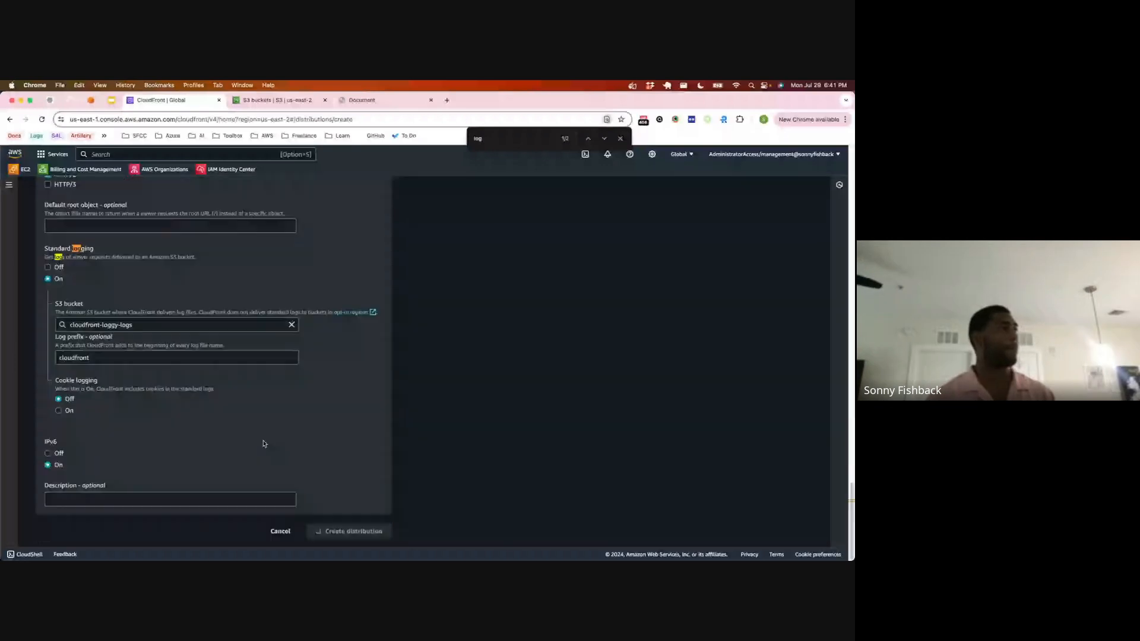
{"action": "scroll", "coordinate": [259, 424], "scroll_direction": "down", "scroll_amount": 1}
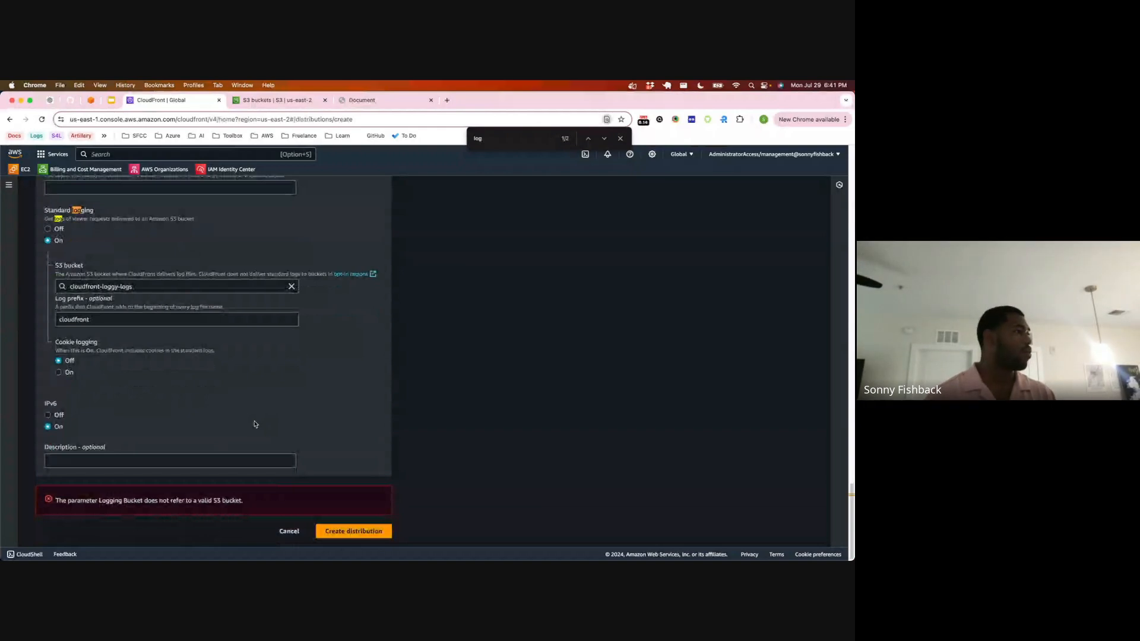
Step: Open the cloudfront-loggy-logs bucket in S3 and examine its properties
{"action": "key", "text": "ctrl+Tab"}
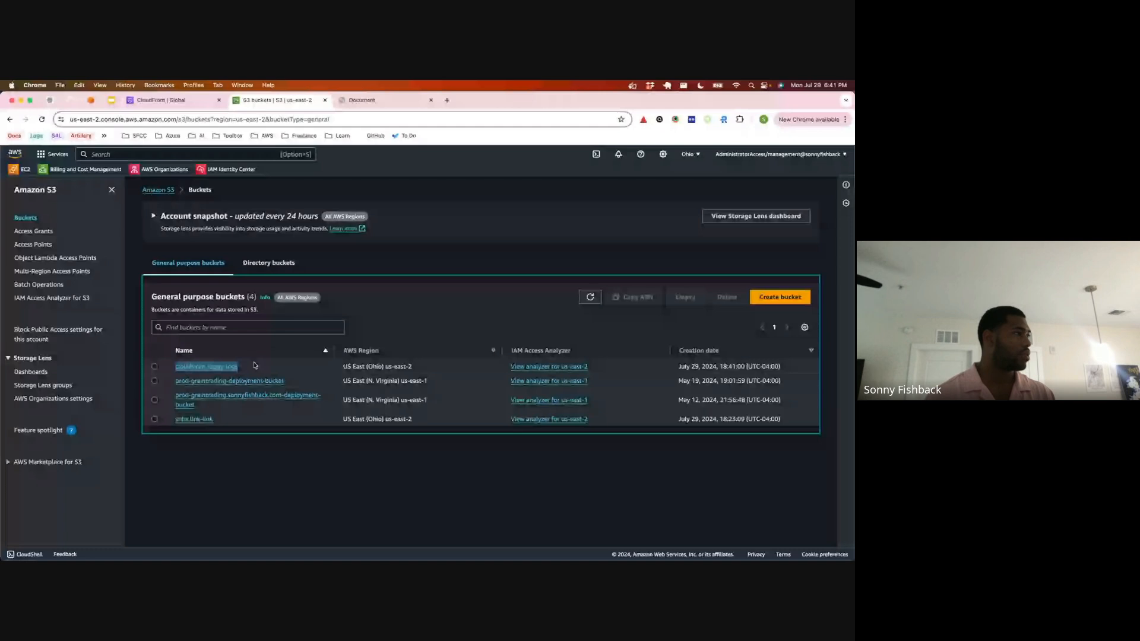
{"action": "key", "text": "Return"}
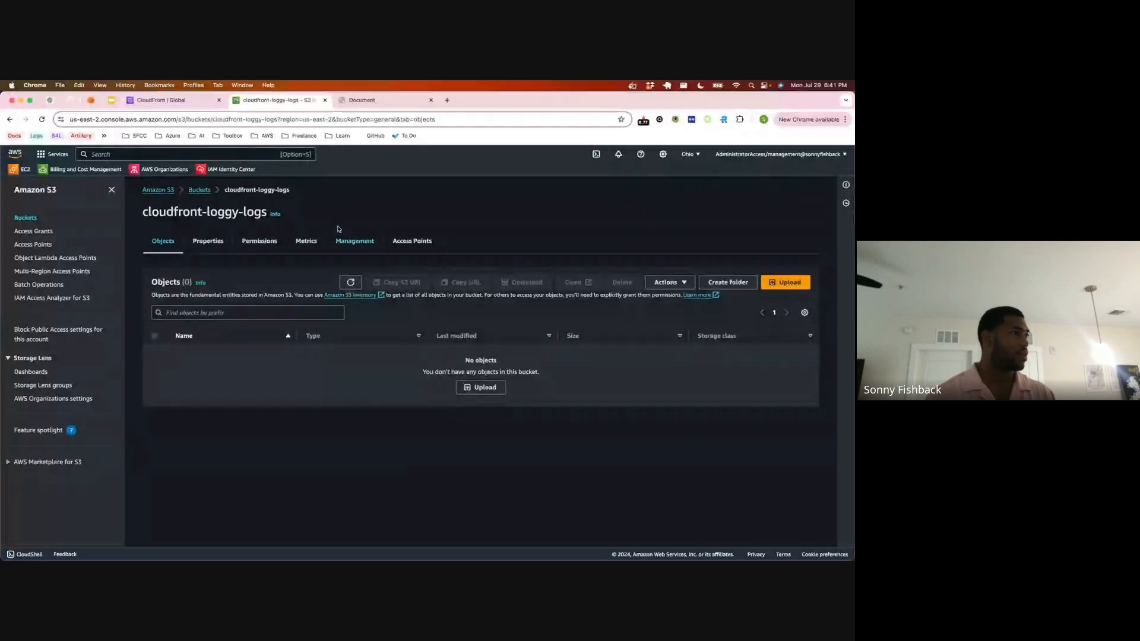
{"action": "left_click", "coordinate": [217, 245]}
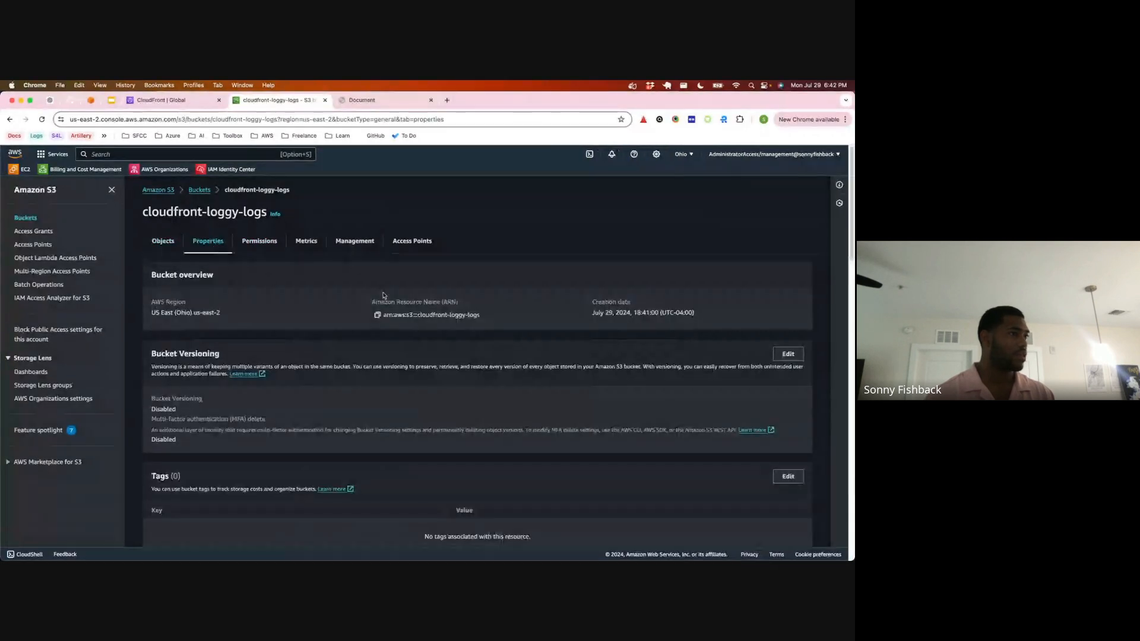
{"action": "scroll", "coordinate": [270, 306], "scroll_direction": "down", "scroll_amount": 5}
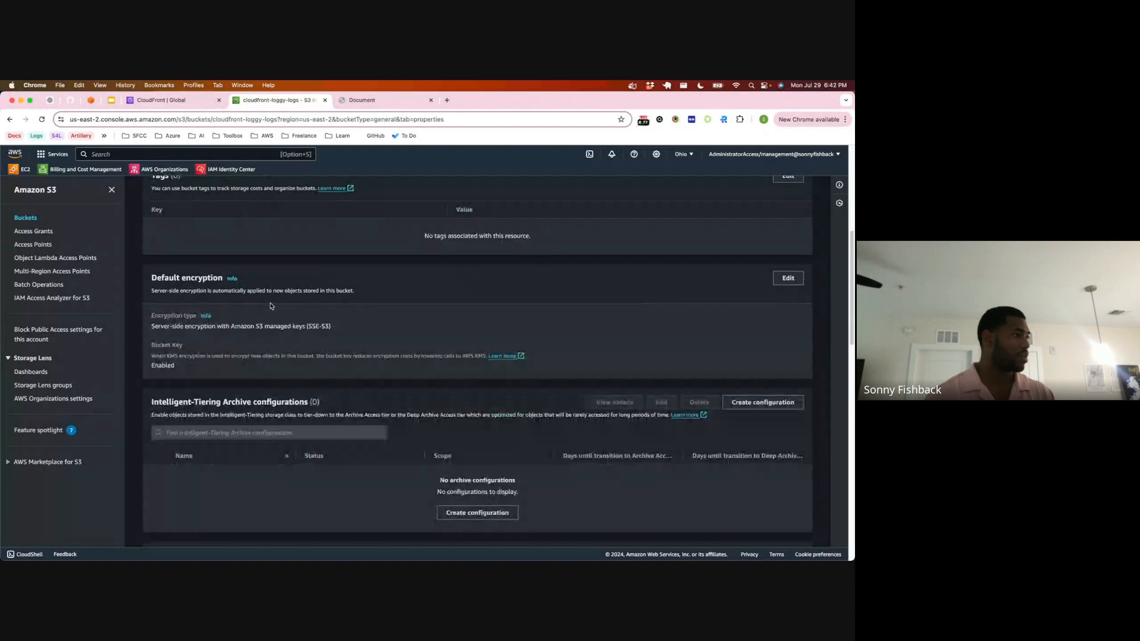
{"action": "scroll", "coordinate": [270, 306], "scroll_direction": "up", "scroll_amount": 5}
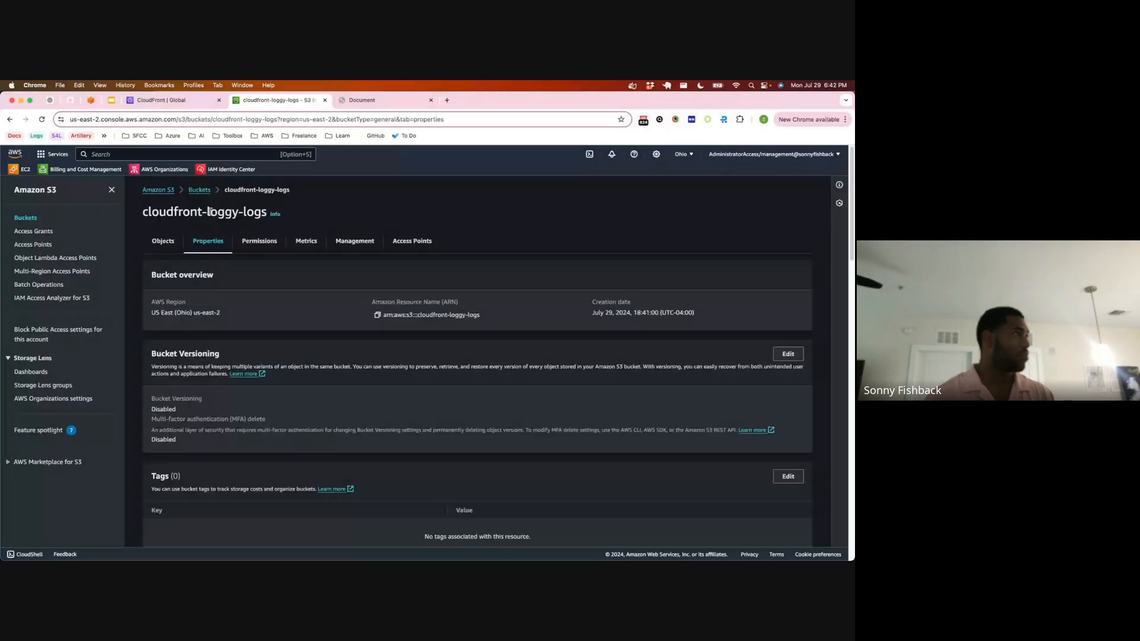
Step: Turn off standard logging in the distribution settings and create the distribution
{"action": "key", "text": "ctrl+shift+Tab"}
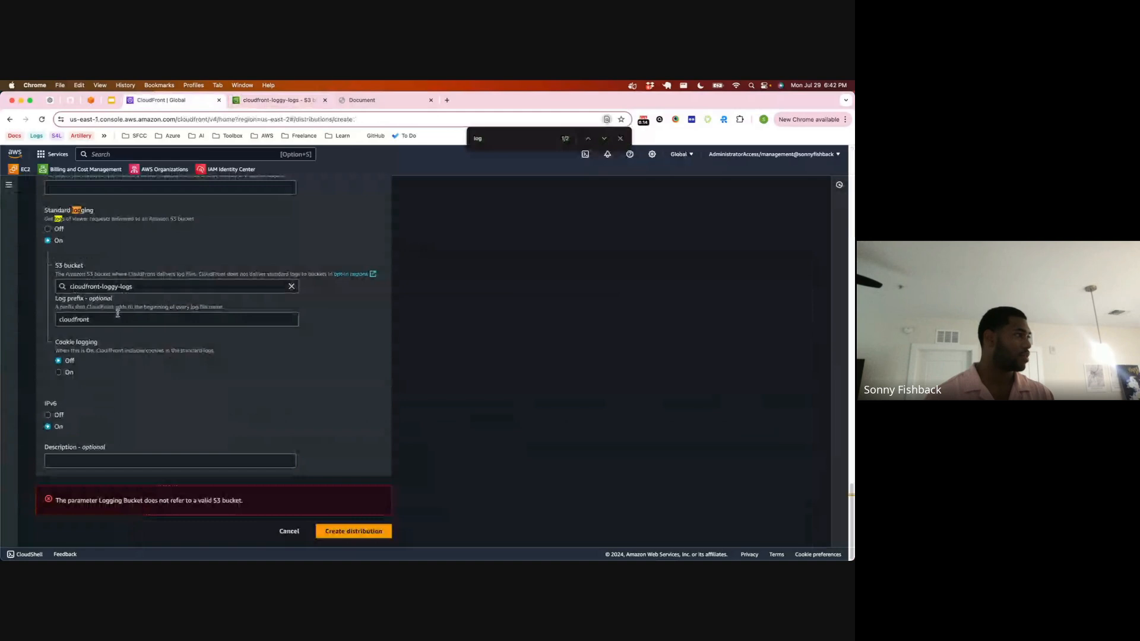
{"action": "triple_click", "coordinate": [141, 287]}
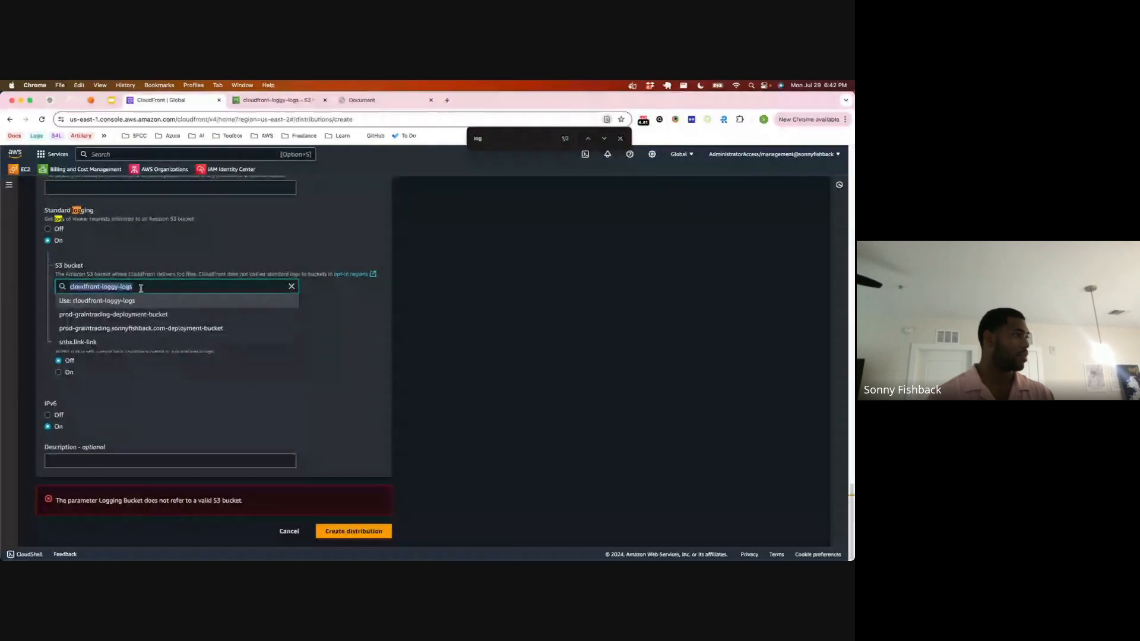
{"action": "type", "text": "cloudfront-"}
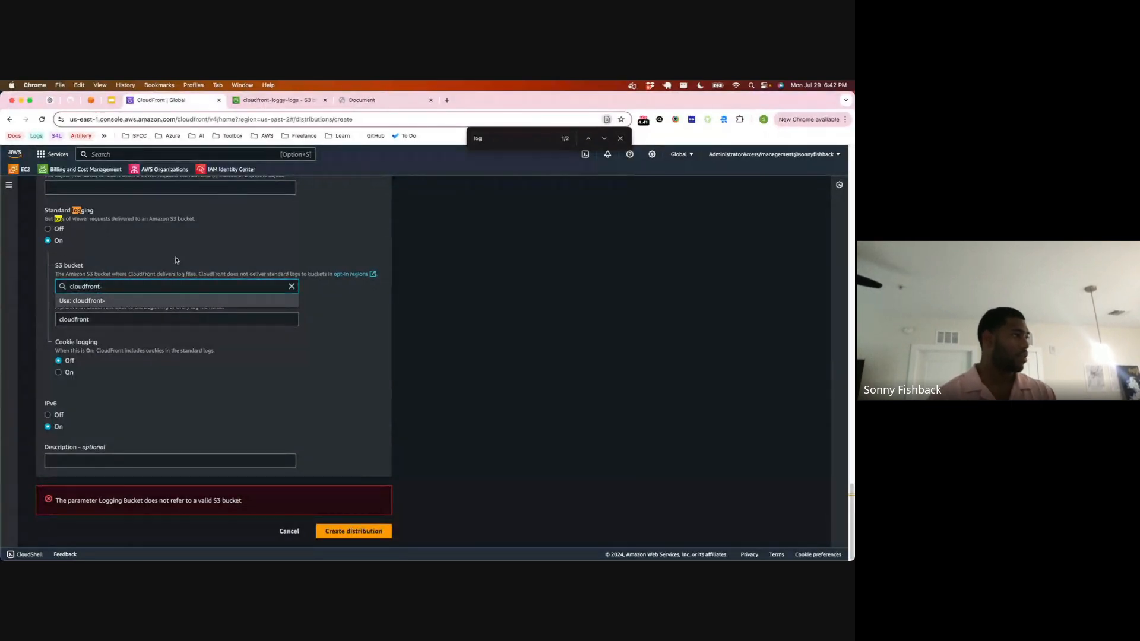
{"action": "left_click", "coordinate": [48, 230]}
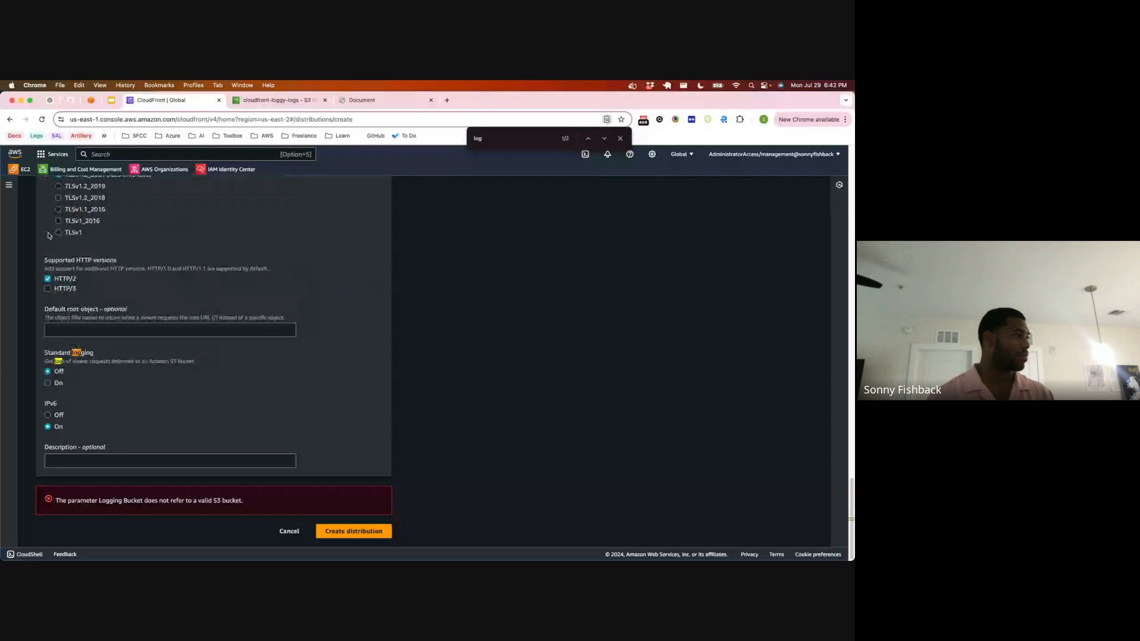
{"action": "left_click", "coordinate": [374, 531]}
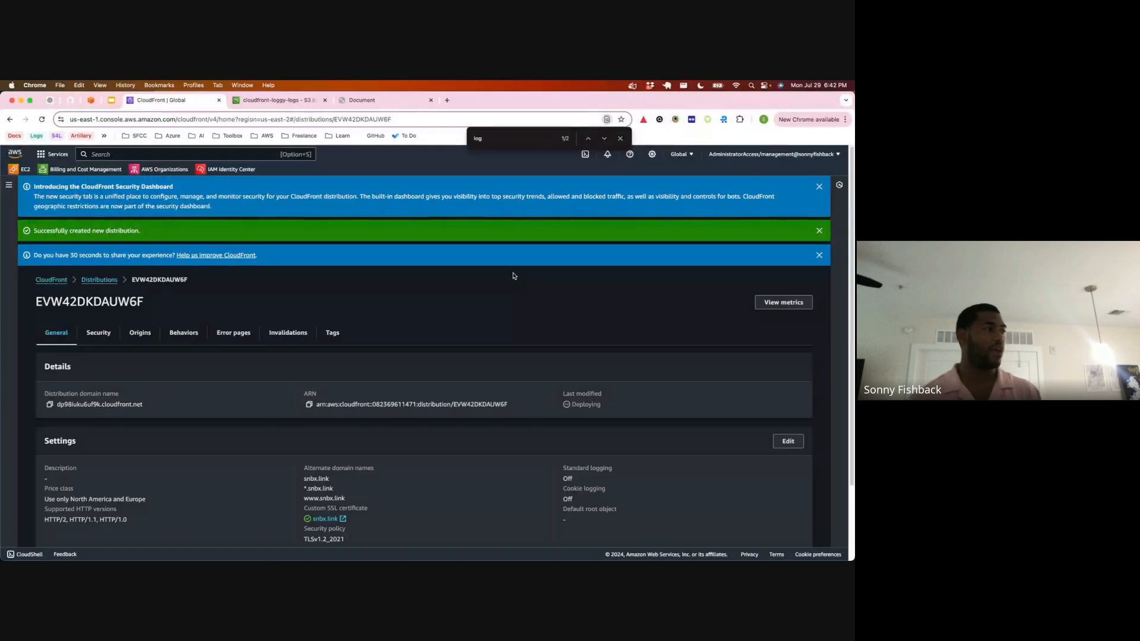
Step: Dismiss the notification banners on the new distribution's page
{"action": "scroll", "coordinate": [551, 301], "scroll_direction": "down", "scroll_amount": 2}
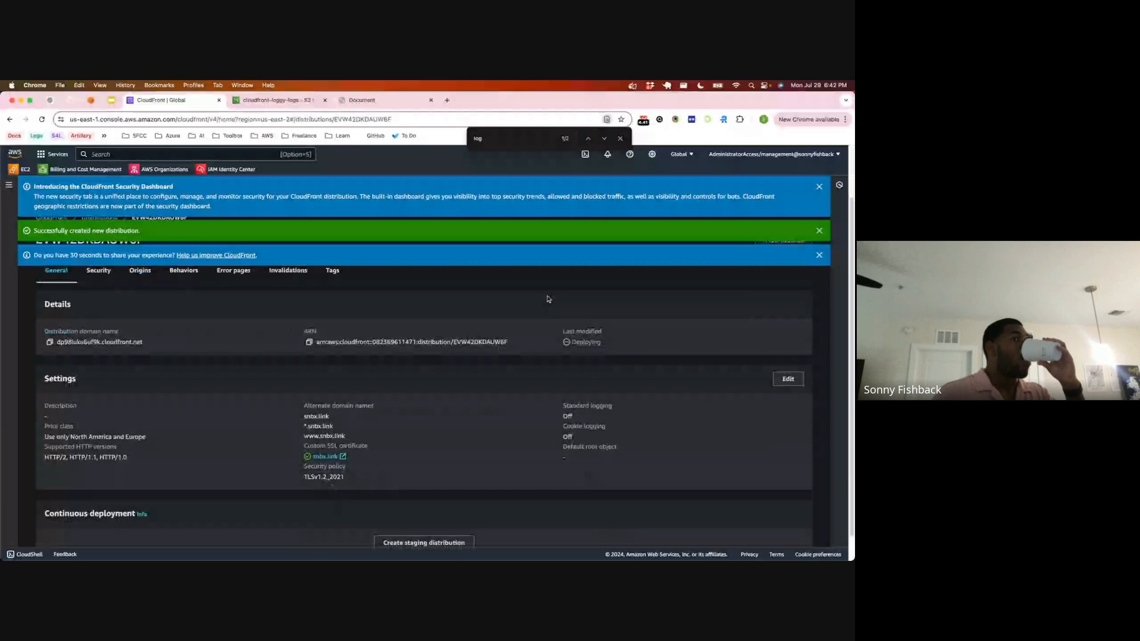
{"action": "left_click", "coordinate": [820, 186]}
{"action": "left_click", "coordinate": [819, 186]}
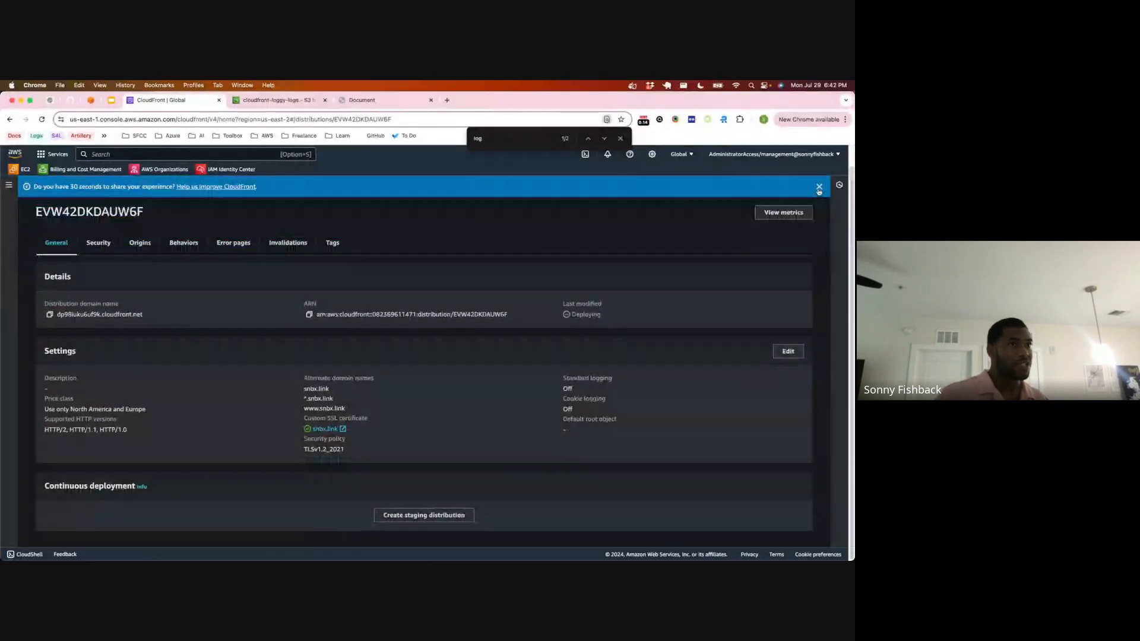
{"action": "left_click", "coordinate": [820, 187]}
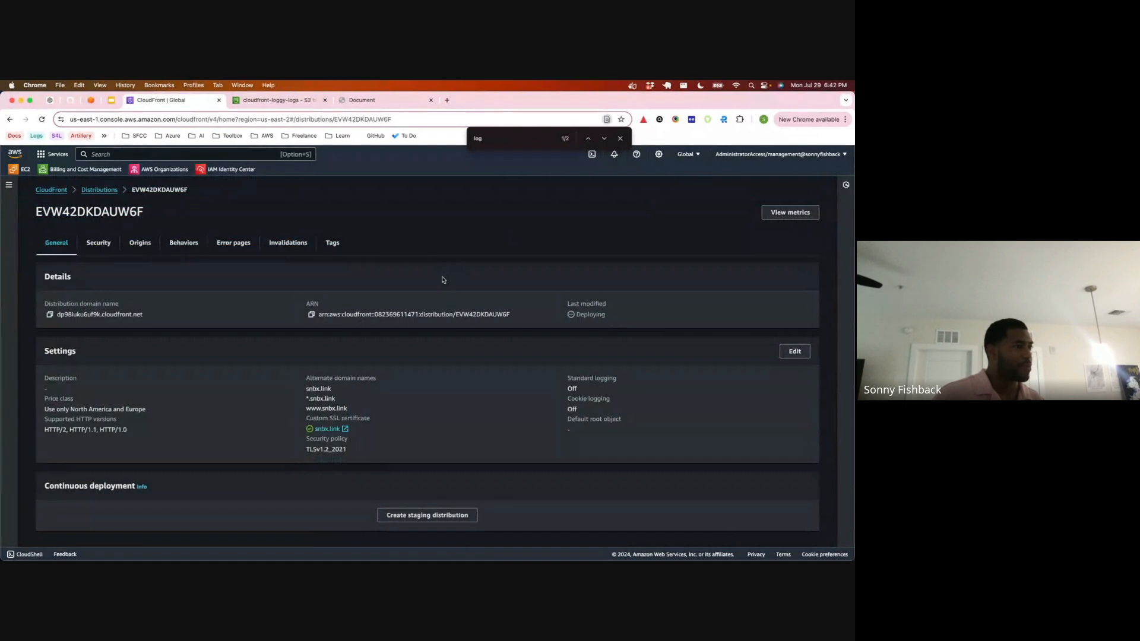
Step: Check the distribution's Last modified status, refreshing its page several times
{"action": "left_click_drag", "start_coordinate": [574, 313], "coordinate": [638, 324]}
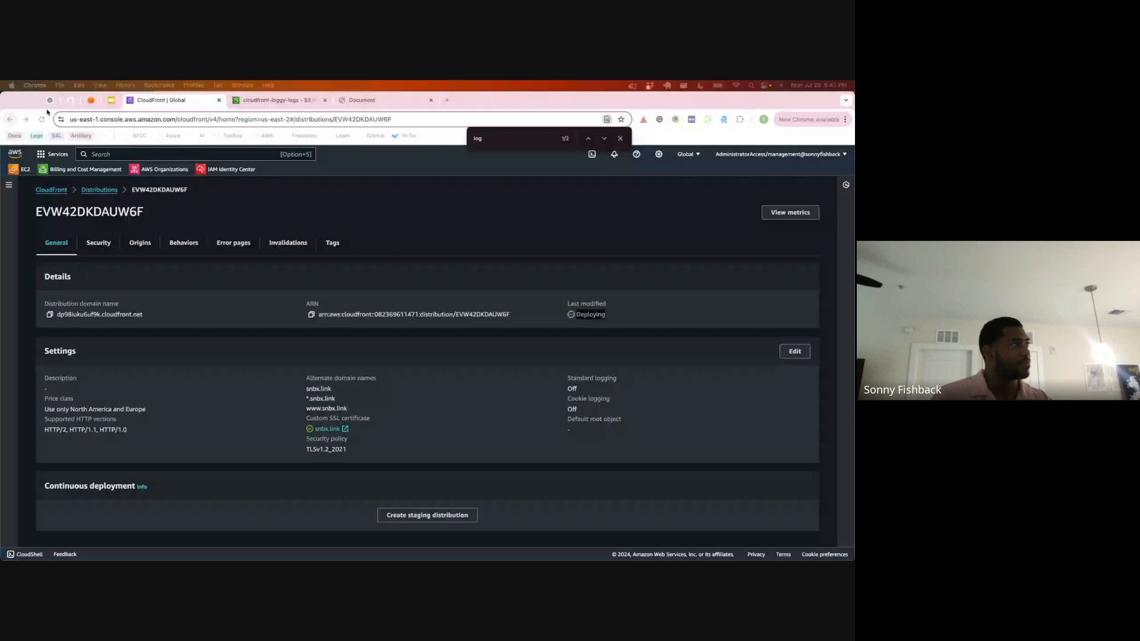
{"action": "left_click", "coordinate": [41, 119]}
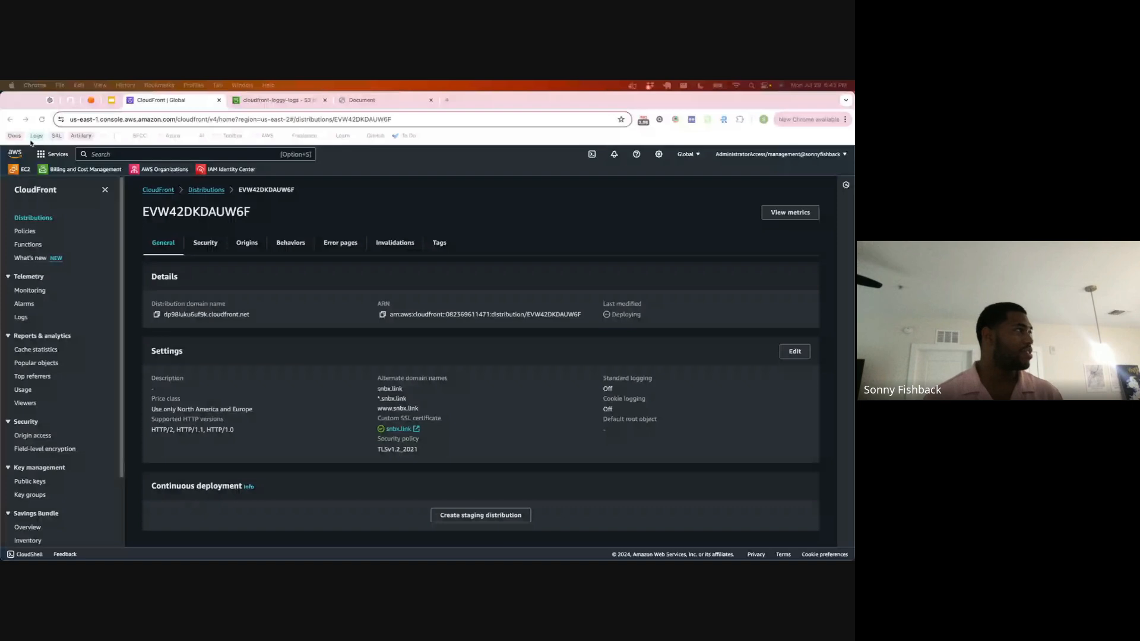
{"action": "left_click", "coordinate": [41, 120]}
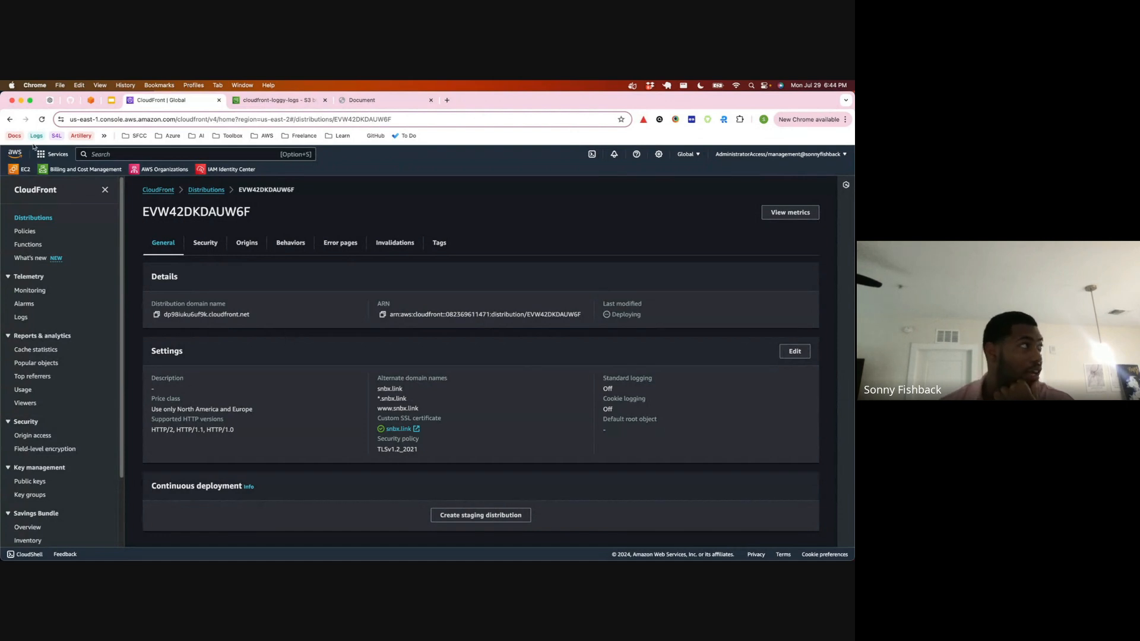
{"action": "left_click", "coordinate": [42, 120]}
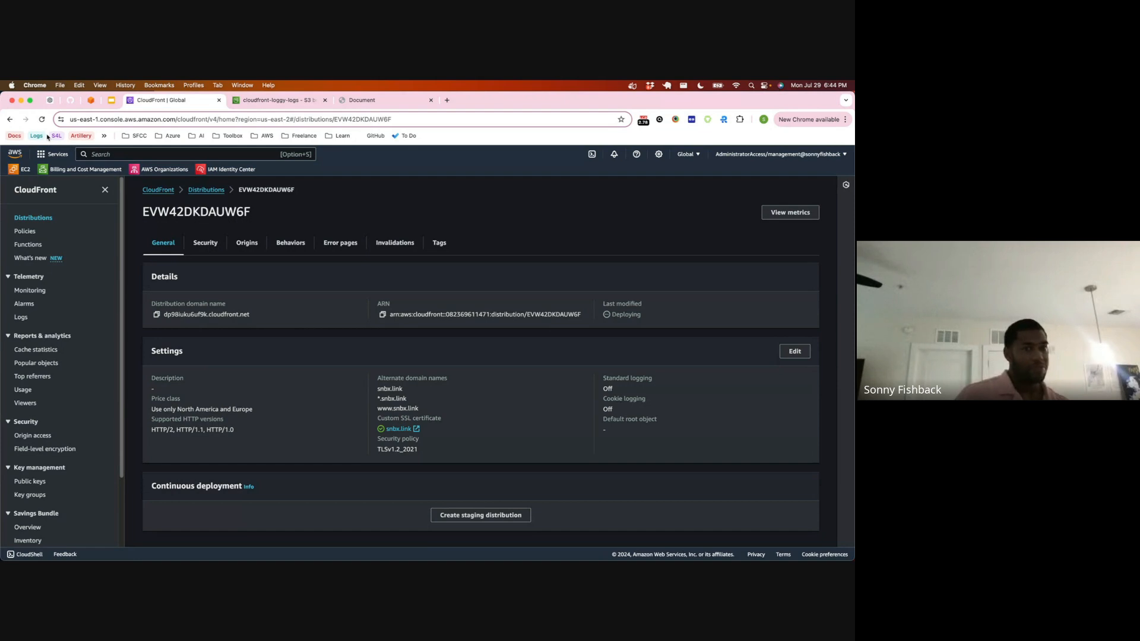
Step: Bring the GIPHY window with the SpongeBob "4 to 6 more days later" GIF on screen and view it enlarged
{"action": "key", "text": "super+Tab"}
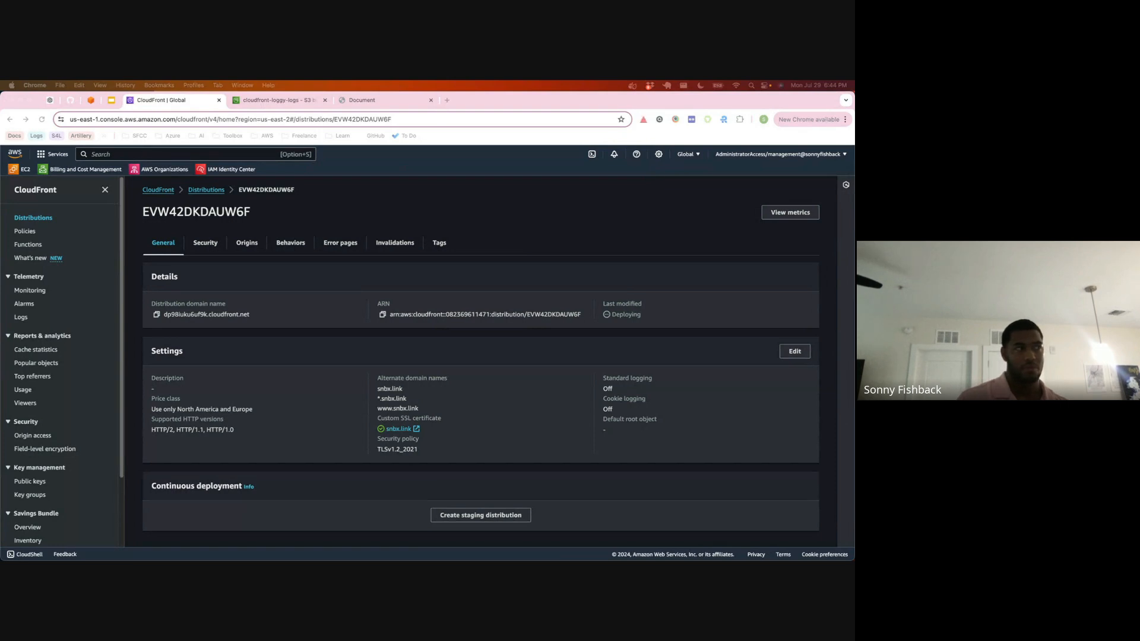
{"action": "left_click_drag", "start_coordinate": [615, 560], "coordinate": [615, 248]}
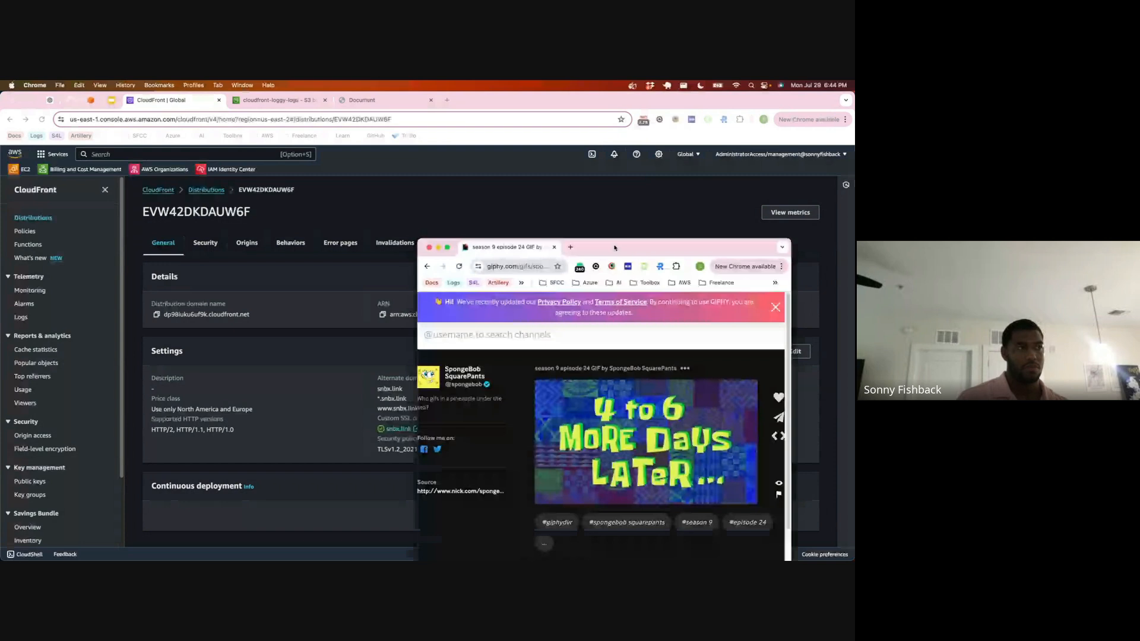
{"action": "double_click", "coordinate": [615, 248]}
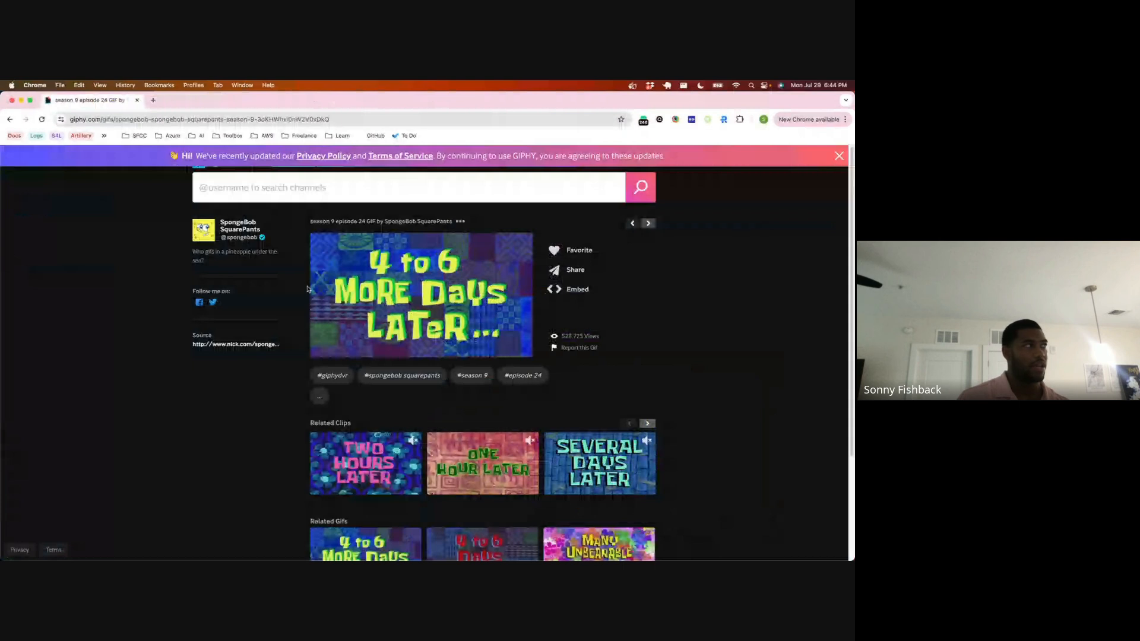
{"action": "left_click", "coordinate": [137, 100]}
Step: Reload the CloudFront distribution and look over its general details again
{"action": "key", "text": "super+r"}
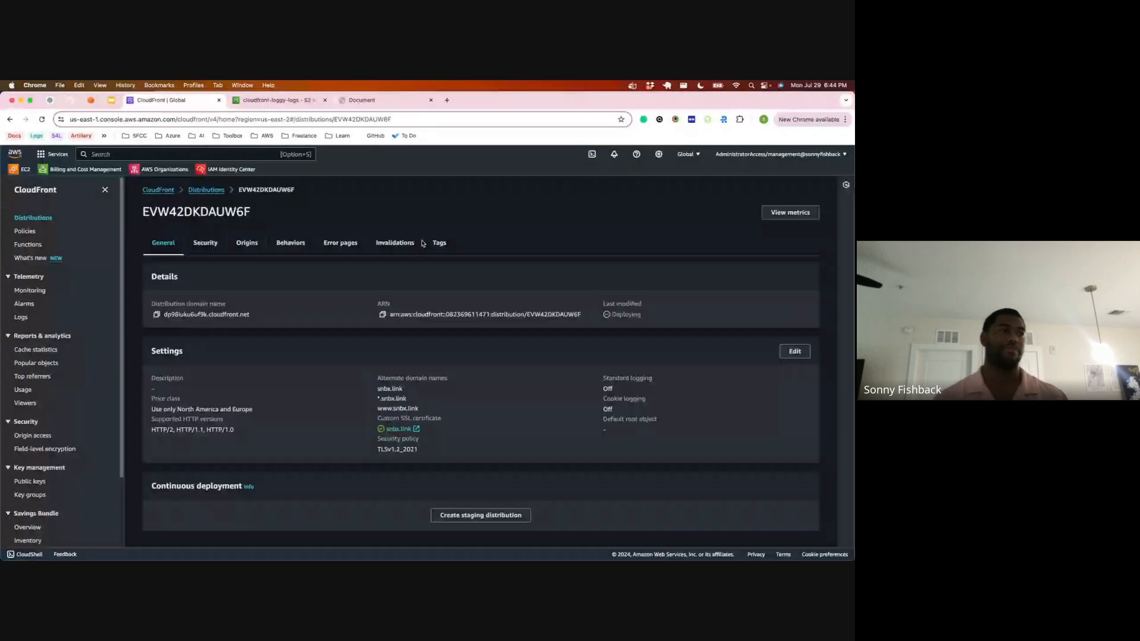
{"action": "left_click", "coordinate": [415, 241]}
{"action": "left_click", "coordinate": [164, 243]}
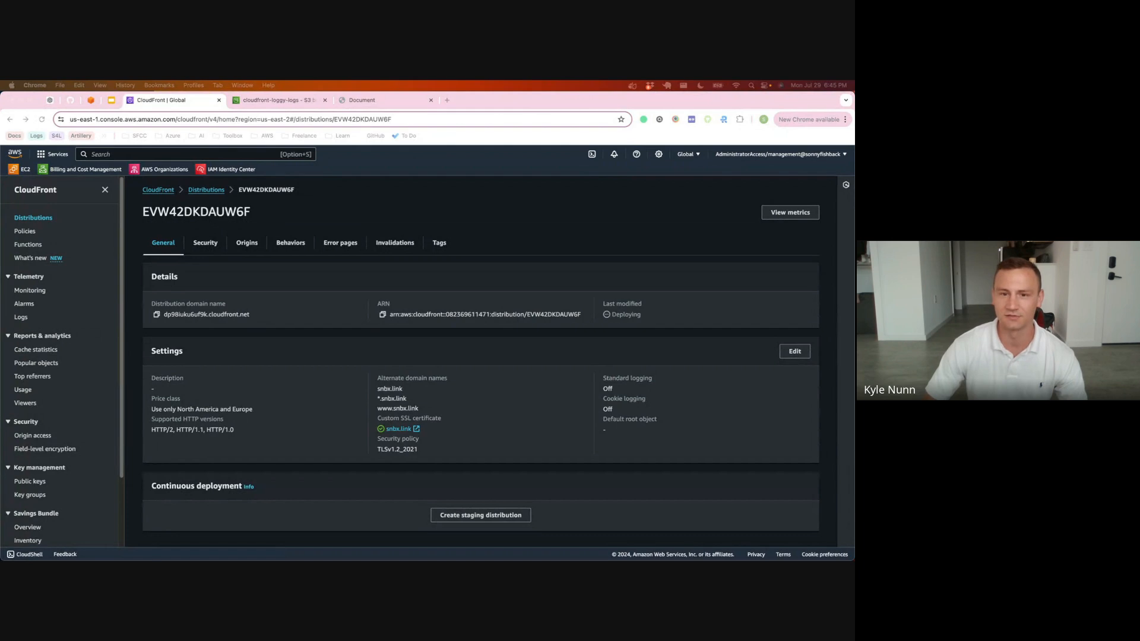
Step: Bring the GitHub Gist page into the browser window and open template.yml, the CloudFormation template for hosting a static website
{"action": "key", "text": "ctrl+Up"}
{"action": "key", "text": "ctrl+Up"}
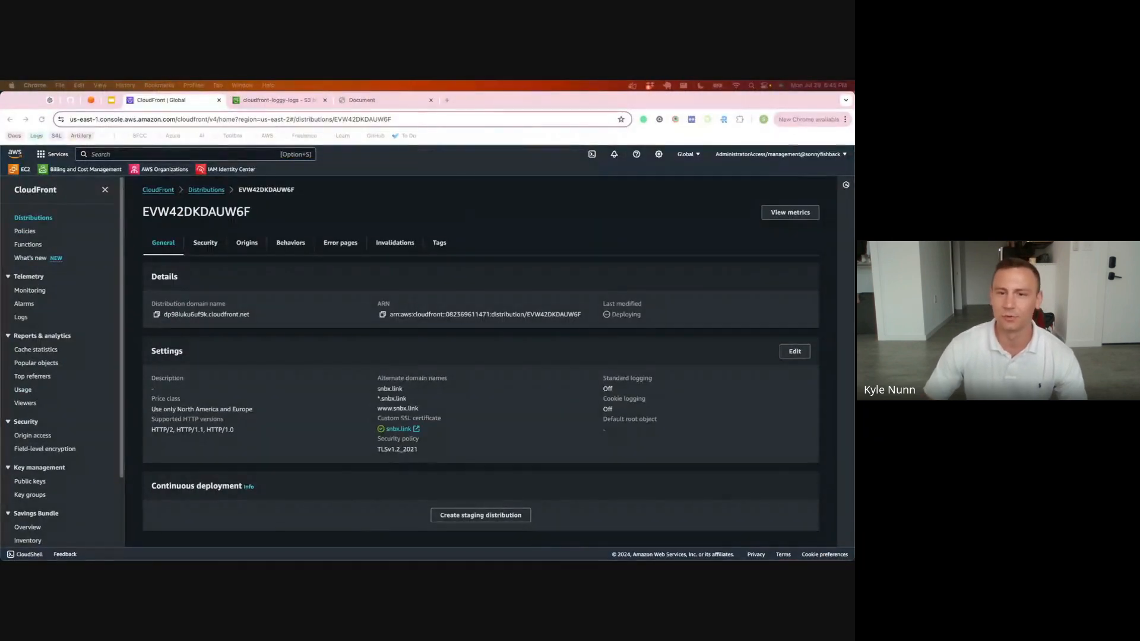
{"action": "left_click_drag", "start_coordinate": [387, 317], "coordinate": [386, 100]}
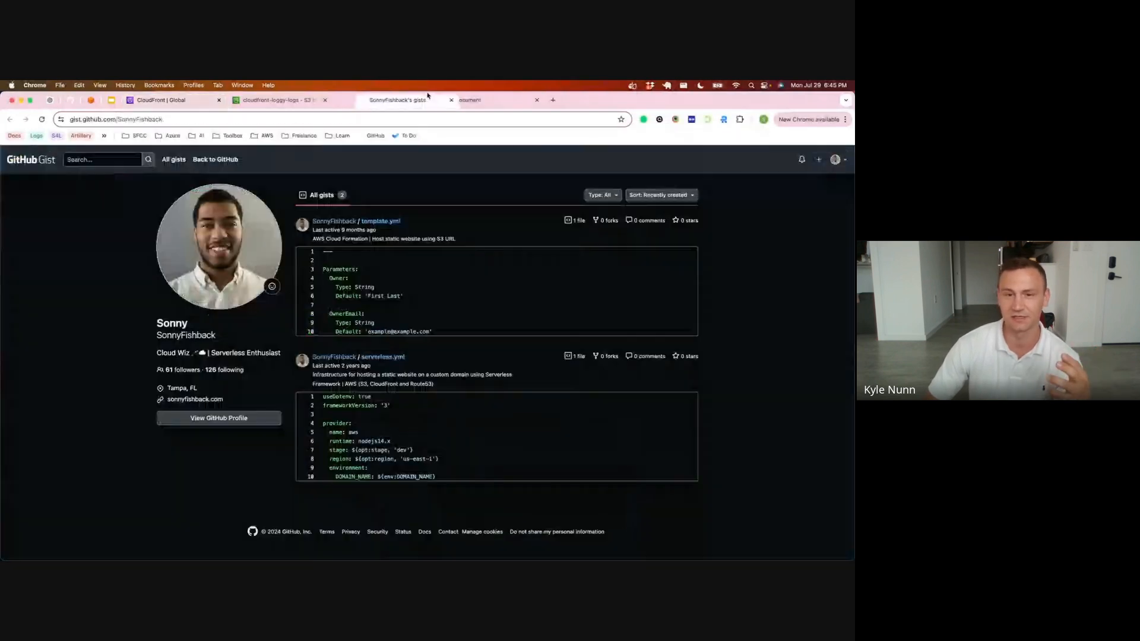
{"action": "left_click", "coordinate": [380, 222]}
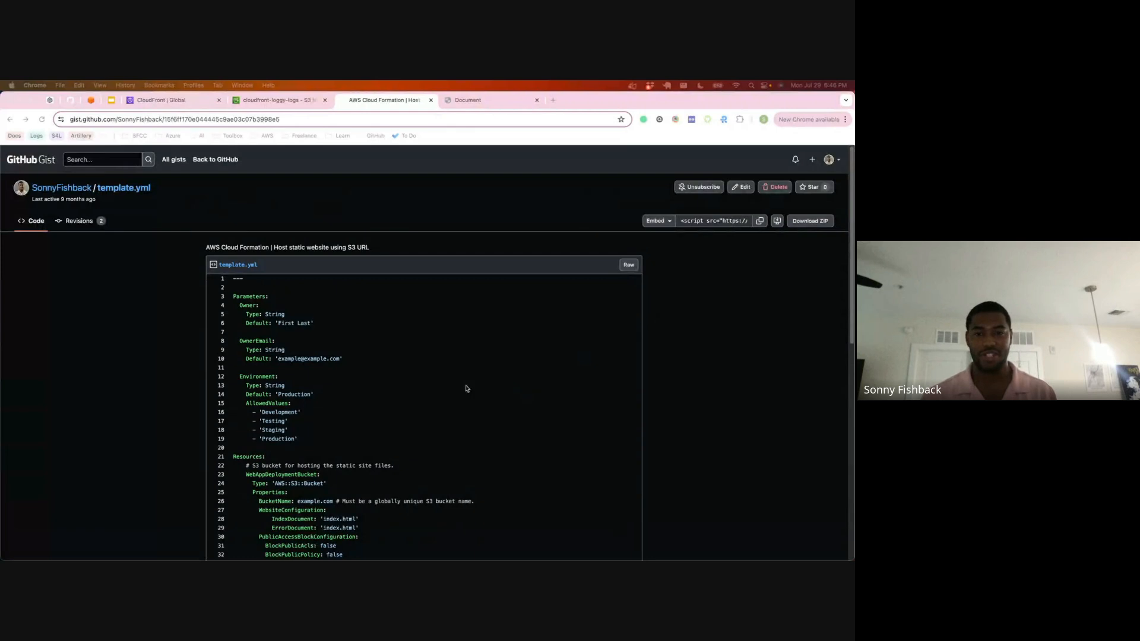
{"action": "scroll", "coordinate": [350, 371], "scroll_direction": "down", "scroll_amount": 1}
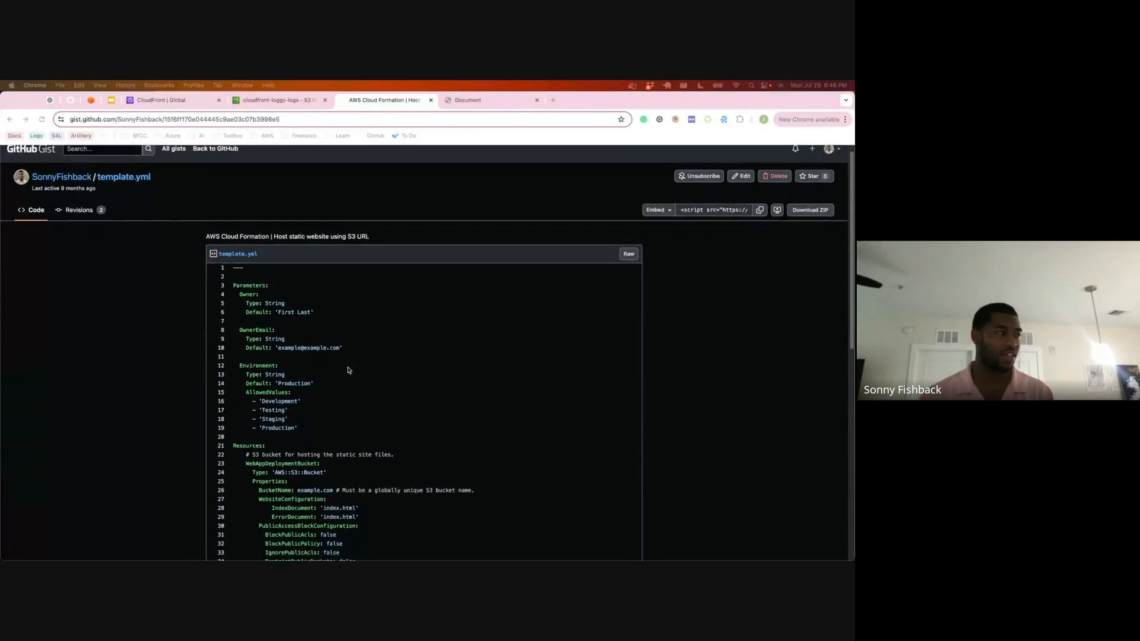
Step: Detach the template.yml gist into its own window and return to the CloudFront distribution
{"action": "left_click", "coordinate": [389, 103]}
{"action": "left_click_drag", "start_coordinate": [389, 102], "coordinate": [629, 389]}
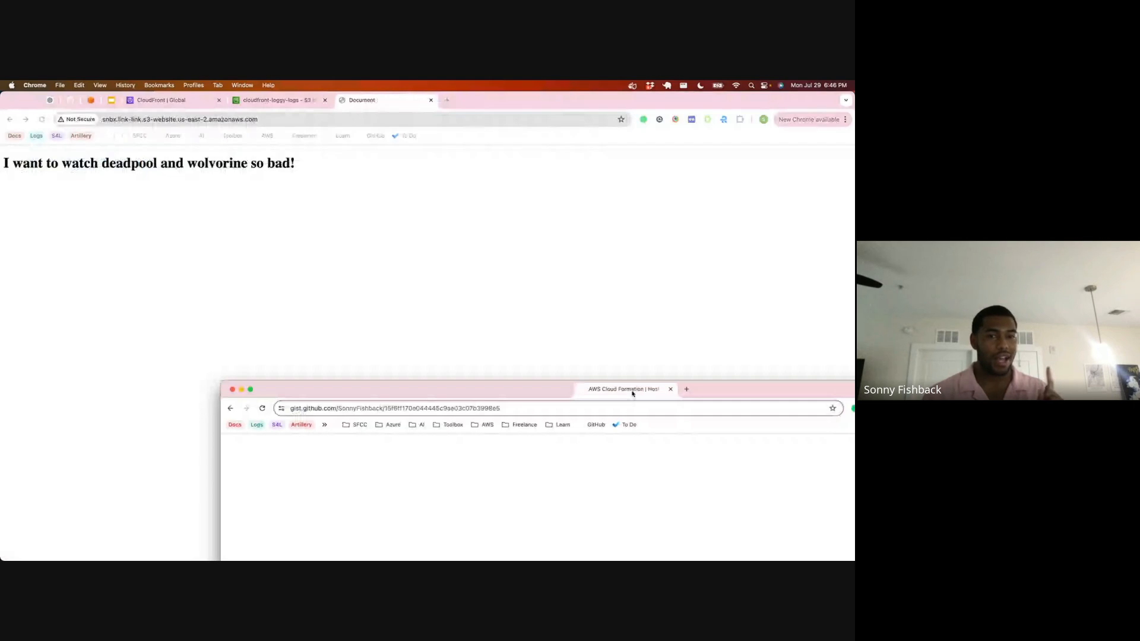
{"action": "left_click", "coordinate": [179, 105]}
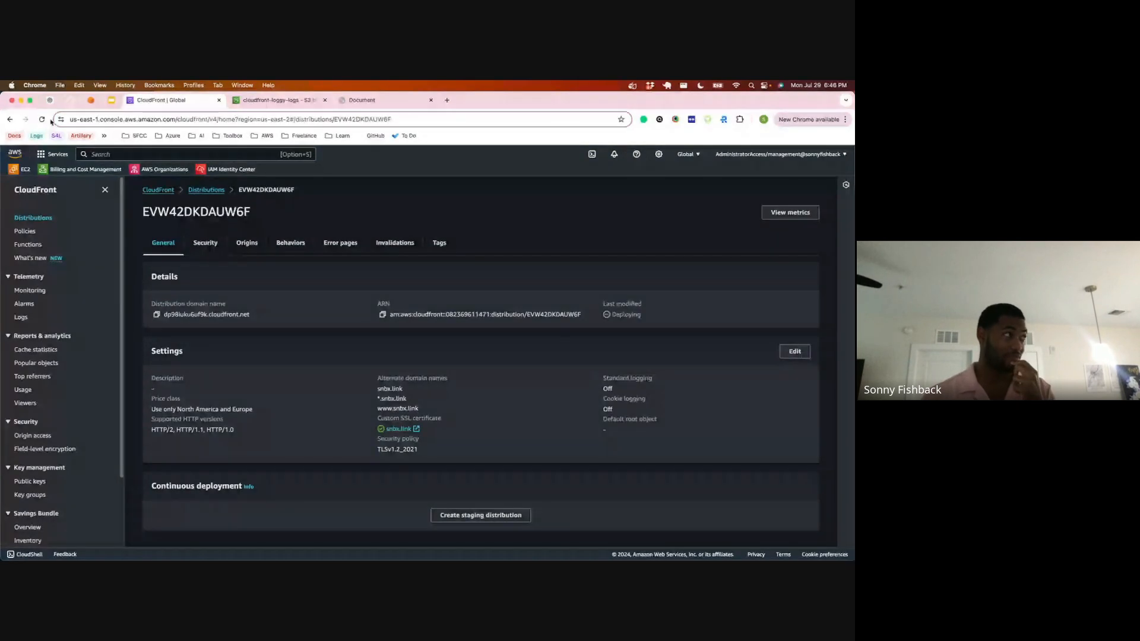
Step: Keep refreshing the distribution's details to check whether its deployment has finished
{"action": "left_click", "coordinate": [41, 120]}
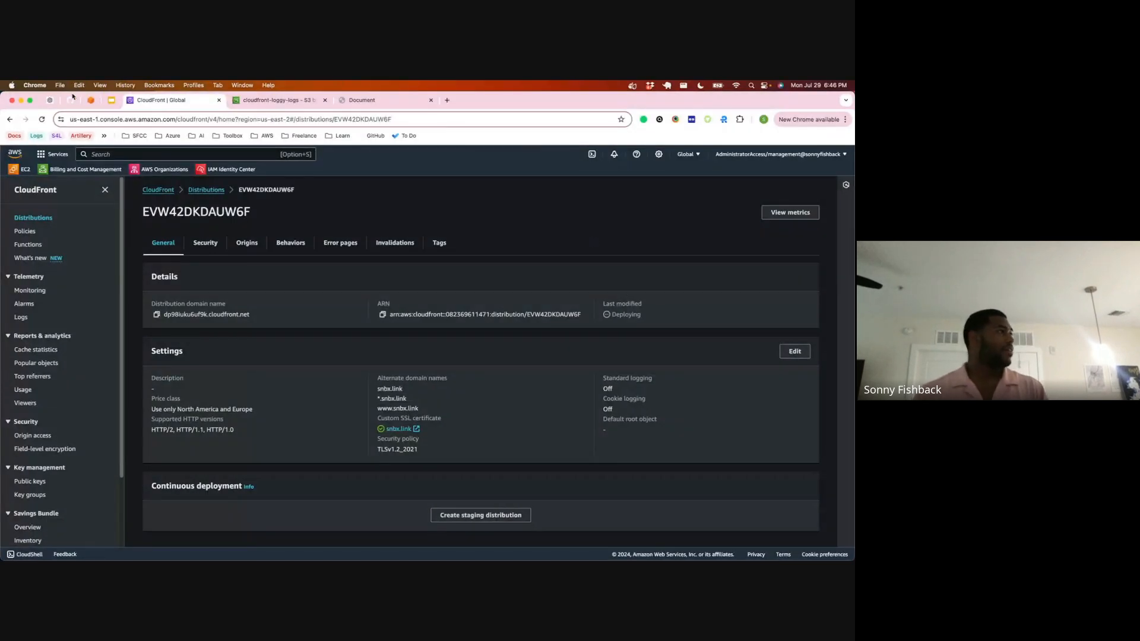
{"action": "left_click", "coordinate": [41, 119]}
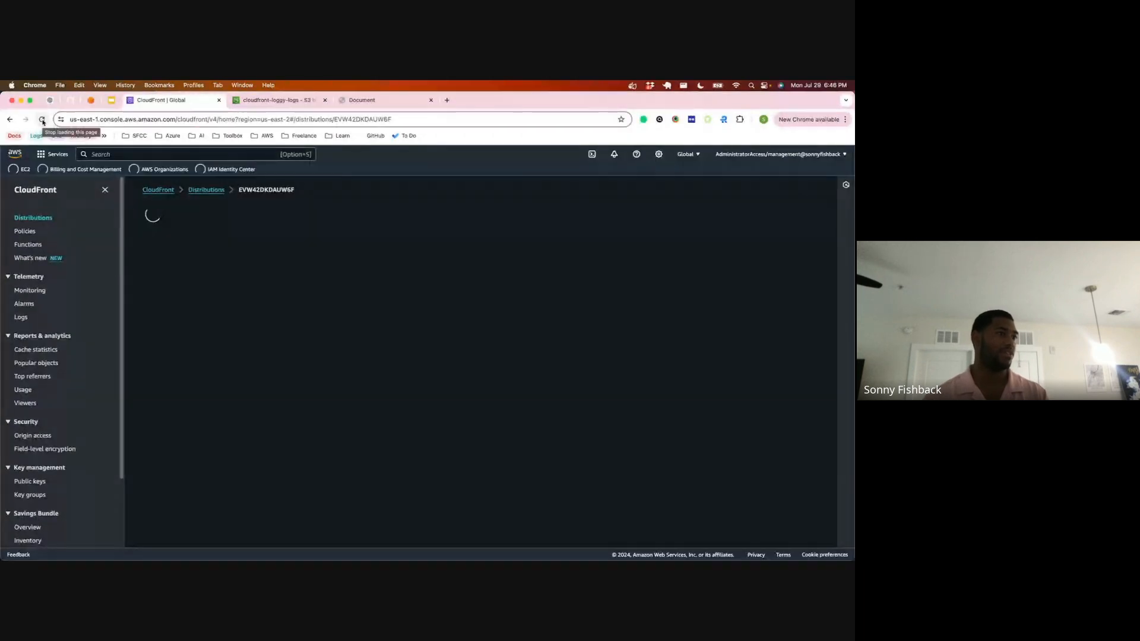
{"action": "left_click", "coordinate": [42, 120]}
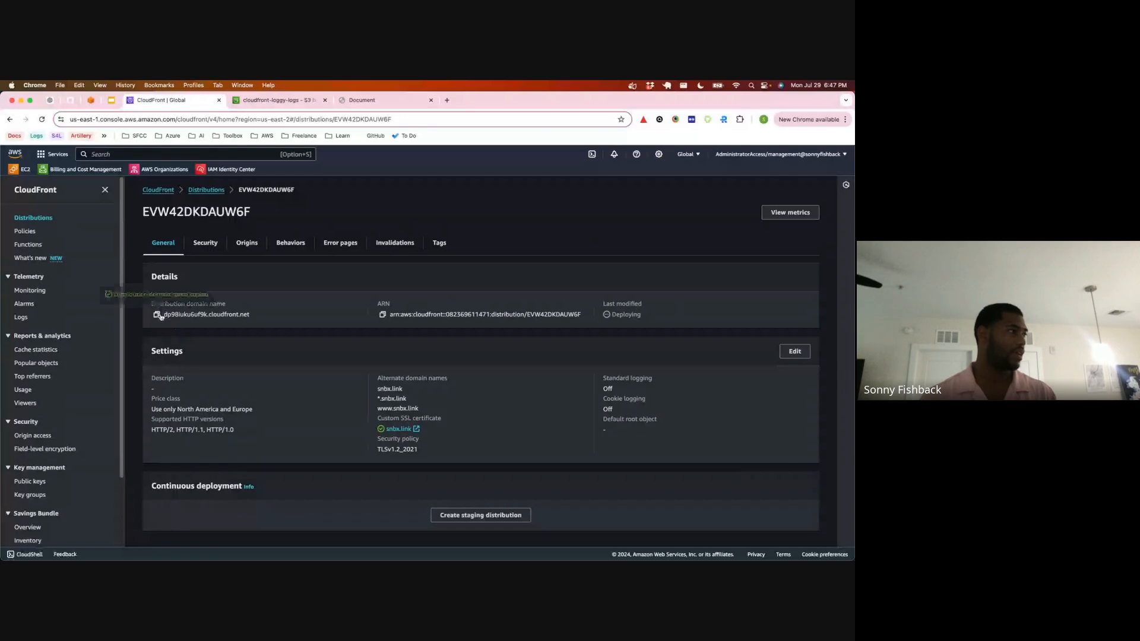
Step: Load the distribution's copied cloudfront.net domain name in a new browser tab to test it
{"action": "left_click", "coordinate": [447, 100]}
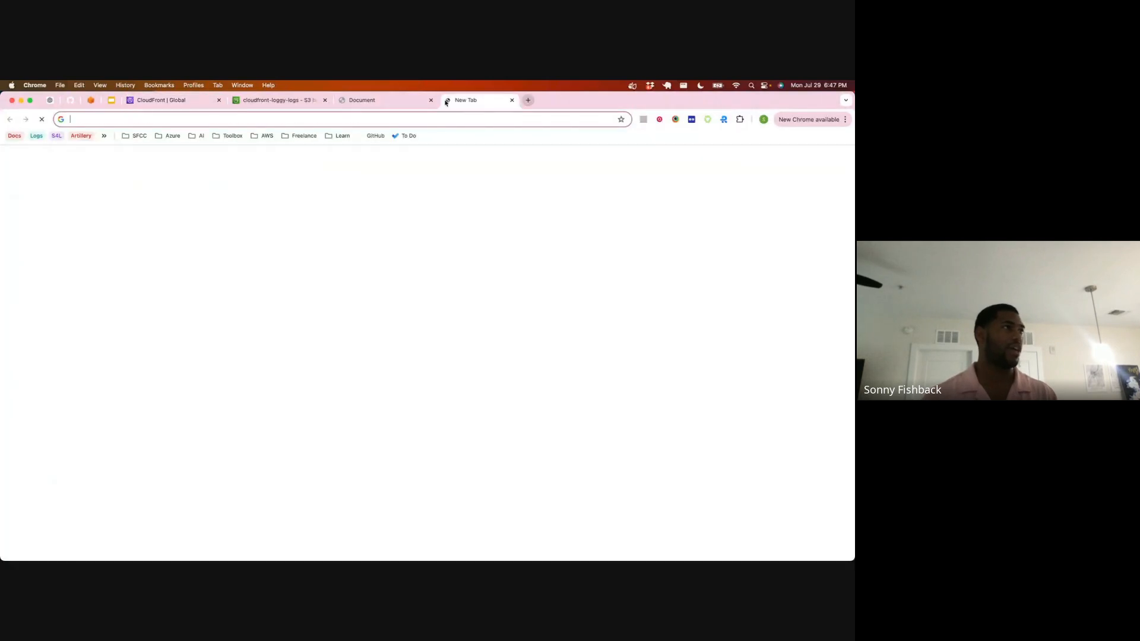
{"action": "type", "text": "dp98iuku6uf9k.cloudfront.net"}
{"action": "key", "text": "Return"}
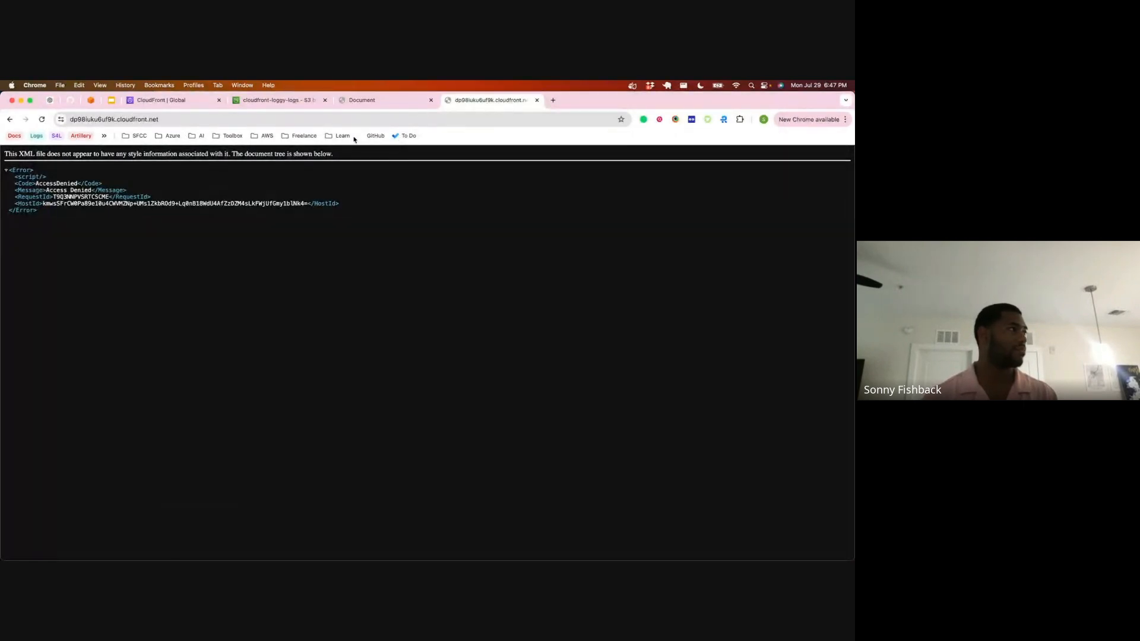
Step: View the S3 website page for comparison and refresh the distribution's deployment status
{"action": "left_click", "coordinate": [394, 106]}
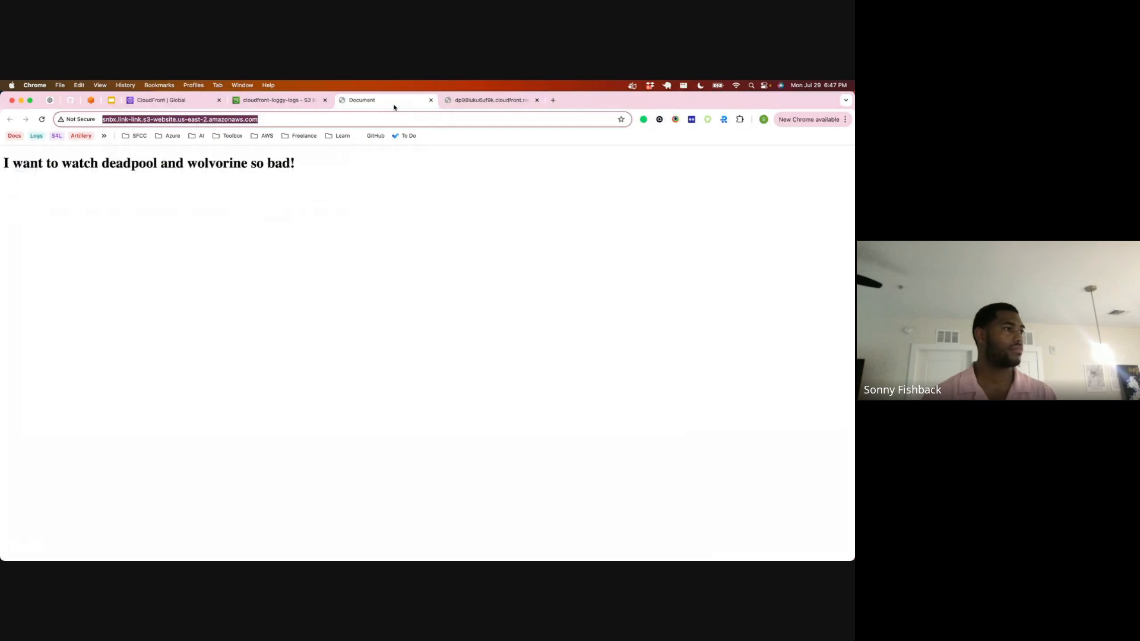
{"action": "left_click", "coordinate": [184, 101]}
{"action": "key", "text": "super+r"}
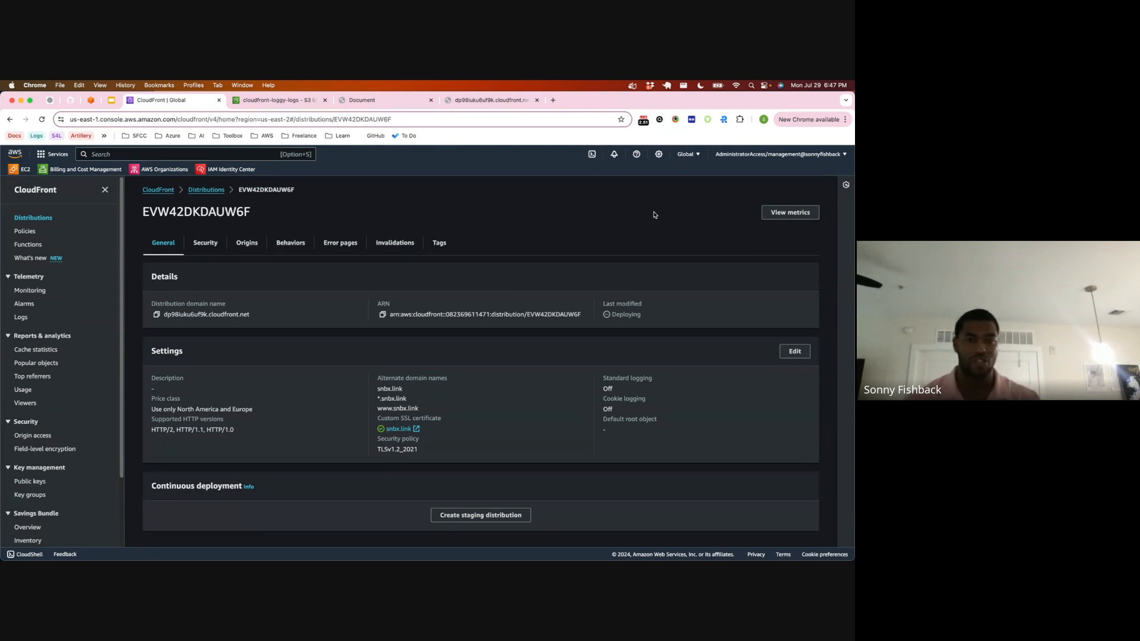
Step: Search Google for cloud formation in a new tab and read the introduction of the AWS guide "What is AWS CloudFormation?"
{"action": "left_click", "coordinate": [553, 101]}
{"action": "type", "text": "c"}
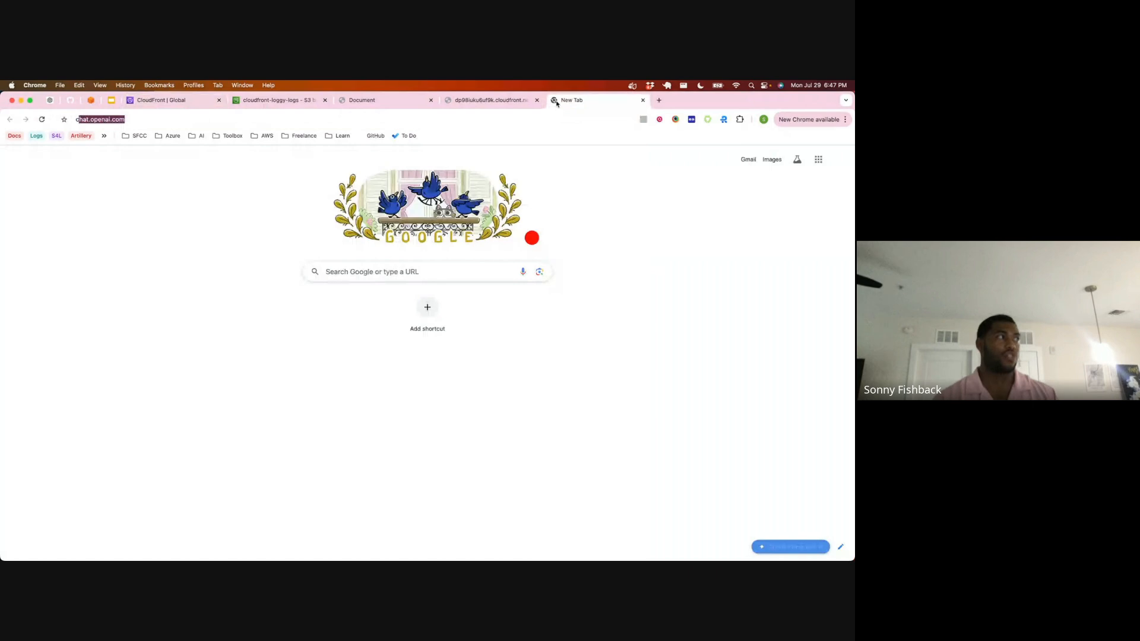
{"action": "type", "text": "loud wa"}
{"action": "key", "text": "BackSpace"}
{"action": "key", "text": "BackSpace"}
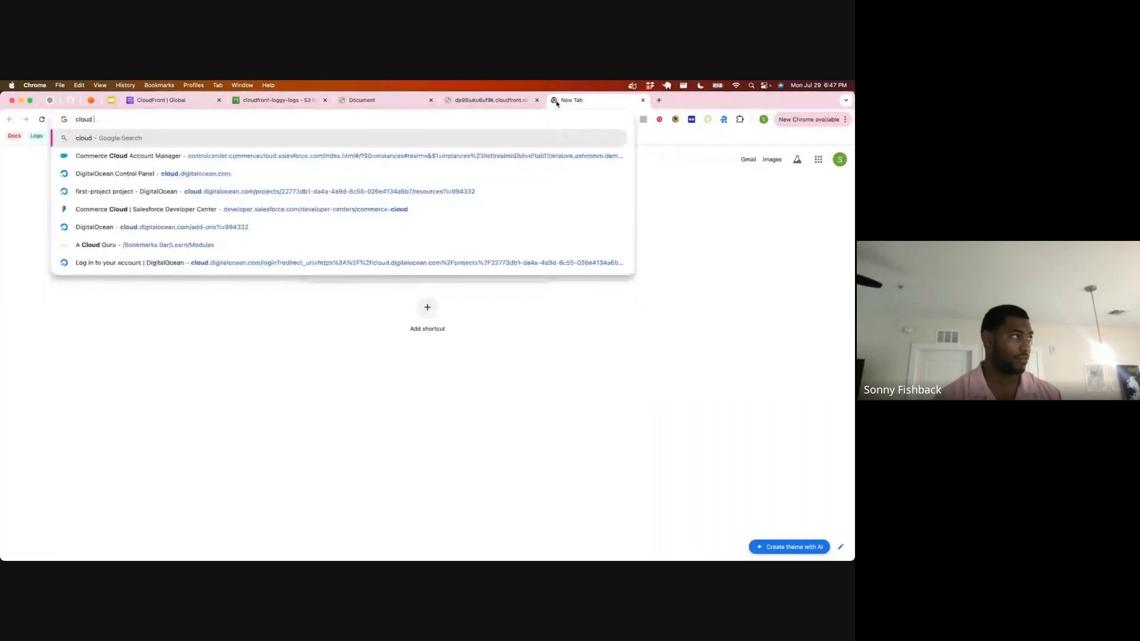
{"action": "type", "text": "formation"}
{"action": "key", "text": "Return"}
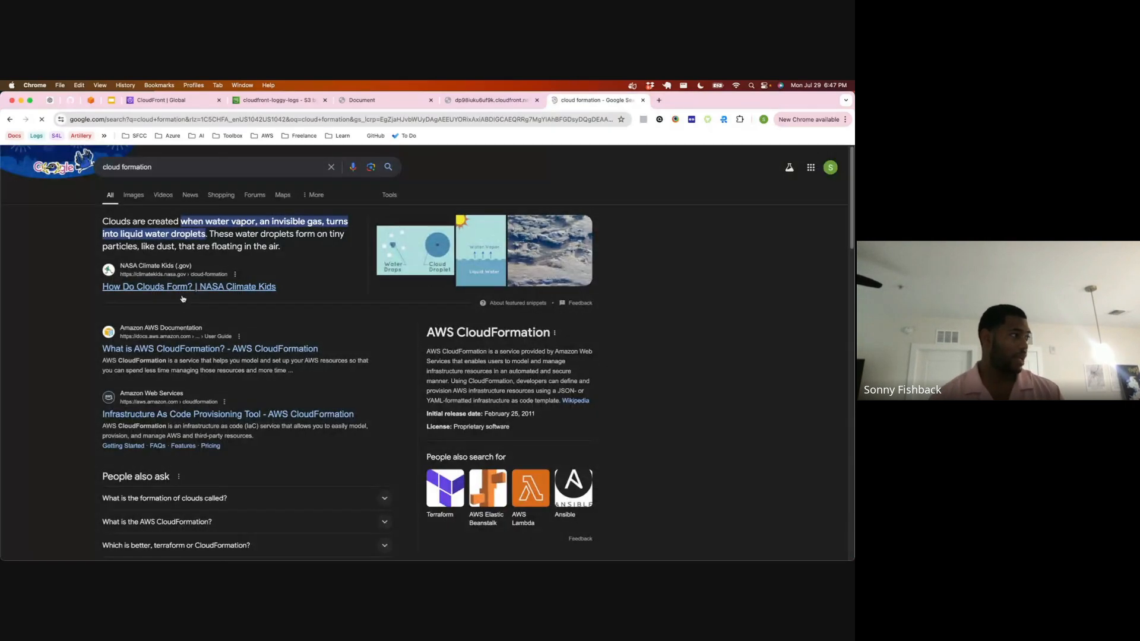
{"action": "left_click", "coordinate": [173, 349]}
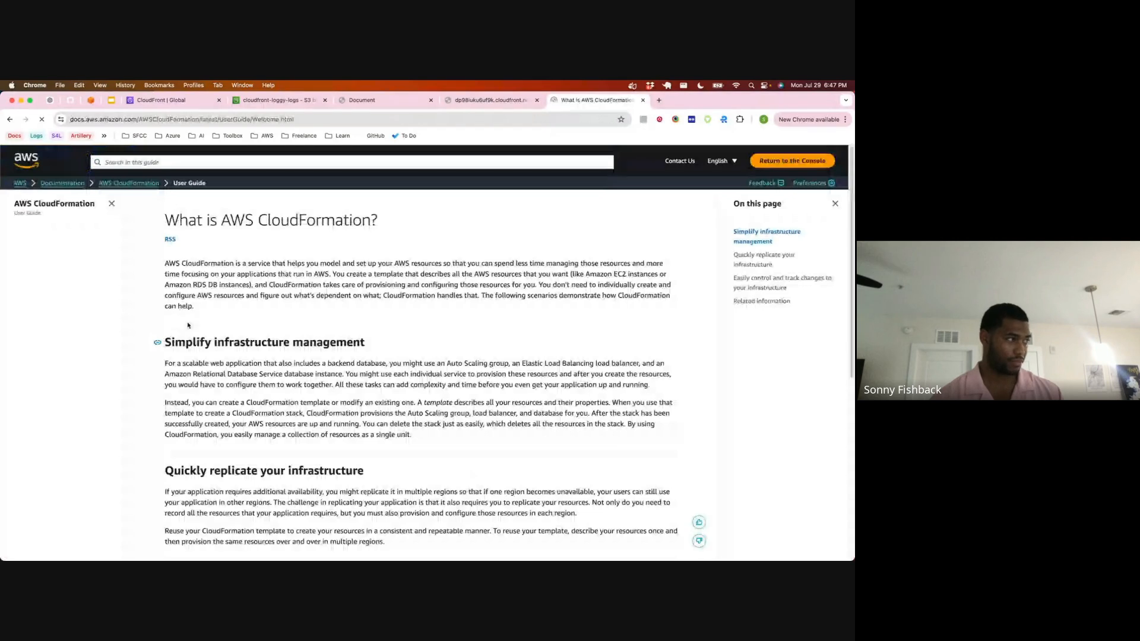
{"action": "left_click_drag", "start_coordinate": [179, 274], "coordinate": [304, 263]}
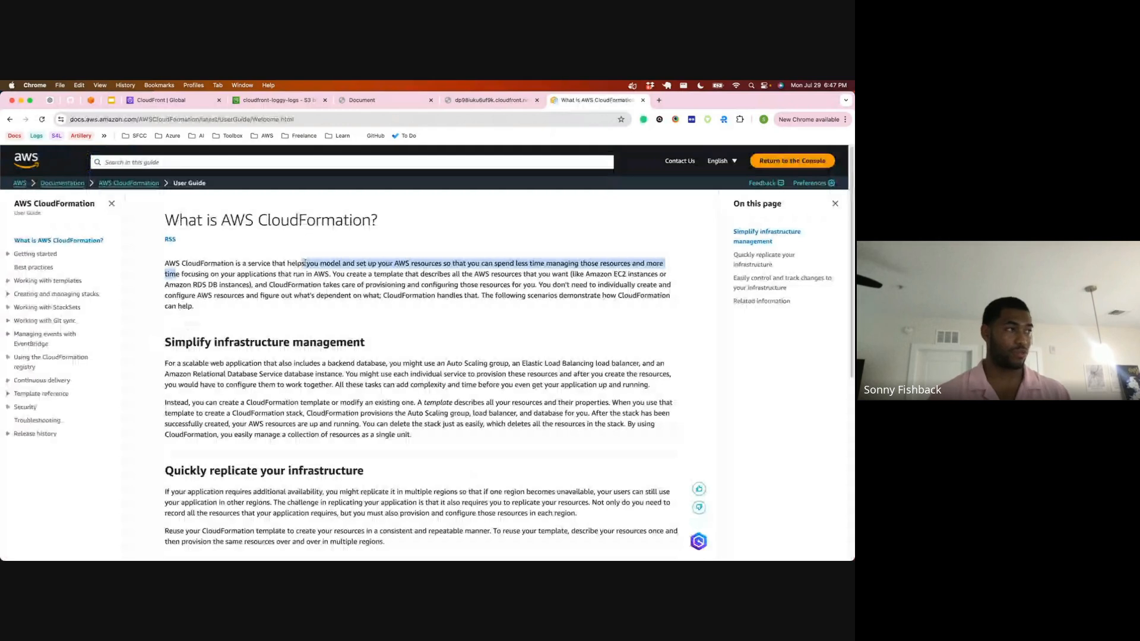
Step: Read the guide's introduction on describing AWS resources in a template and letting CloudFormation provision them
{"action": "left_click", "coordinate": [530, 272]}
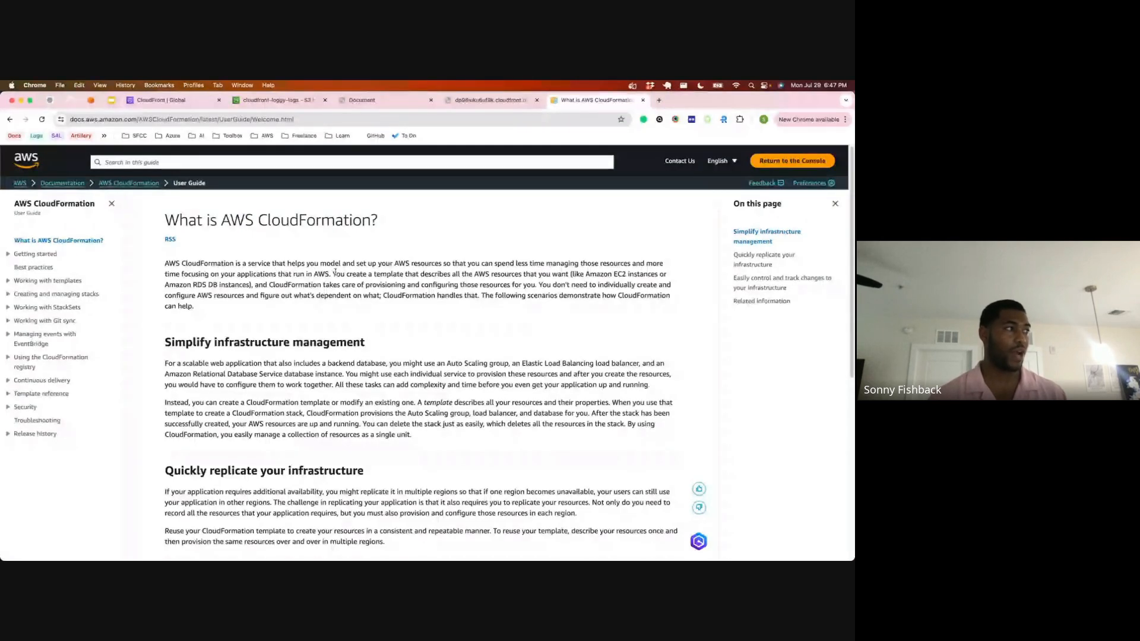
{"action": "left_click_drag", "start_coordinate": [331, 274], "coordinate": [560, 274]}
{"action": "left_click_drag", "start_coordinate": [322, 284], "coordinate": [389, 285]}
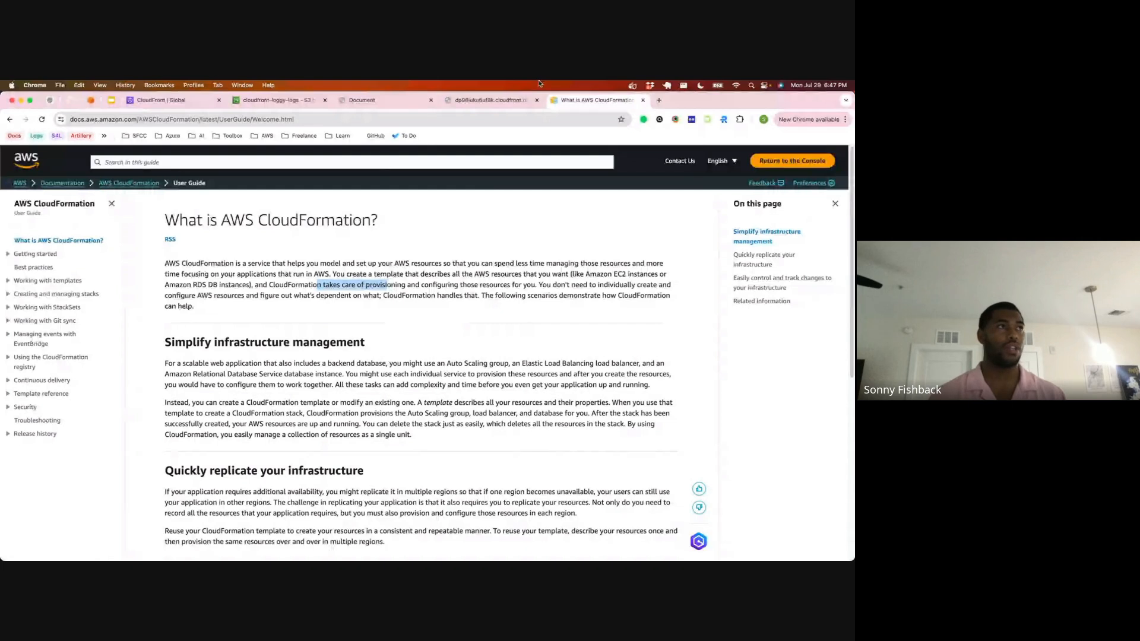
Step: Search Google for terraform aws in a new tab and look through HashiCorp's "Get Started - AWS" tutorial list
{"action": "left_click", "coordinate": [658, 99]}
{"action": "type", "text": "terra"}
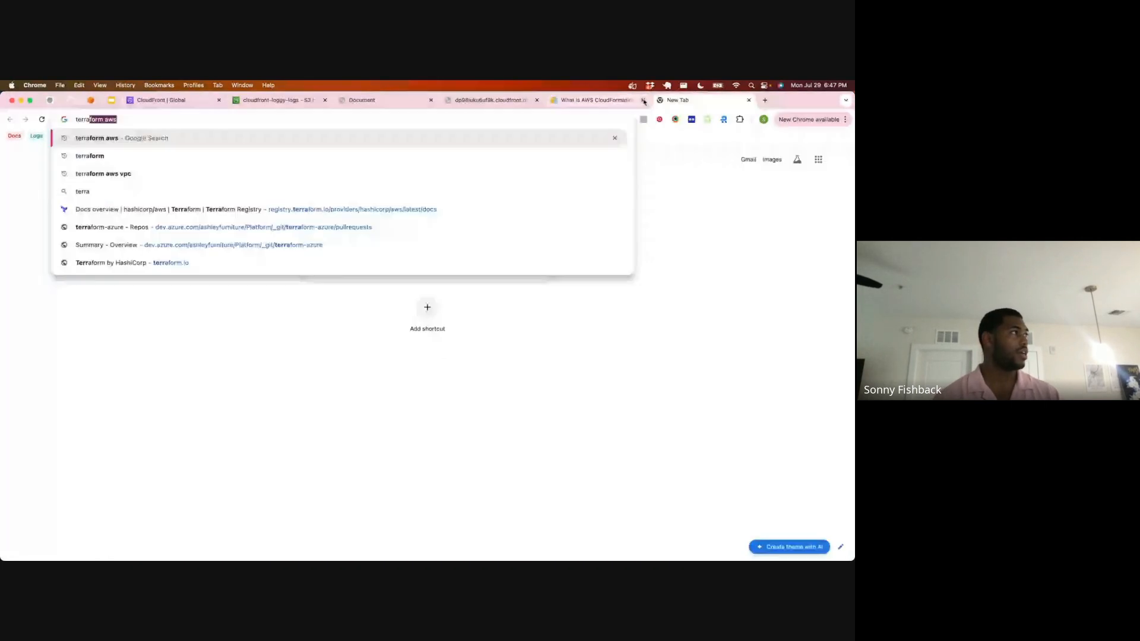
{"action": "type", "text": "form"}
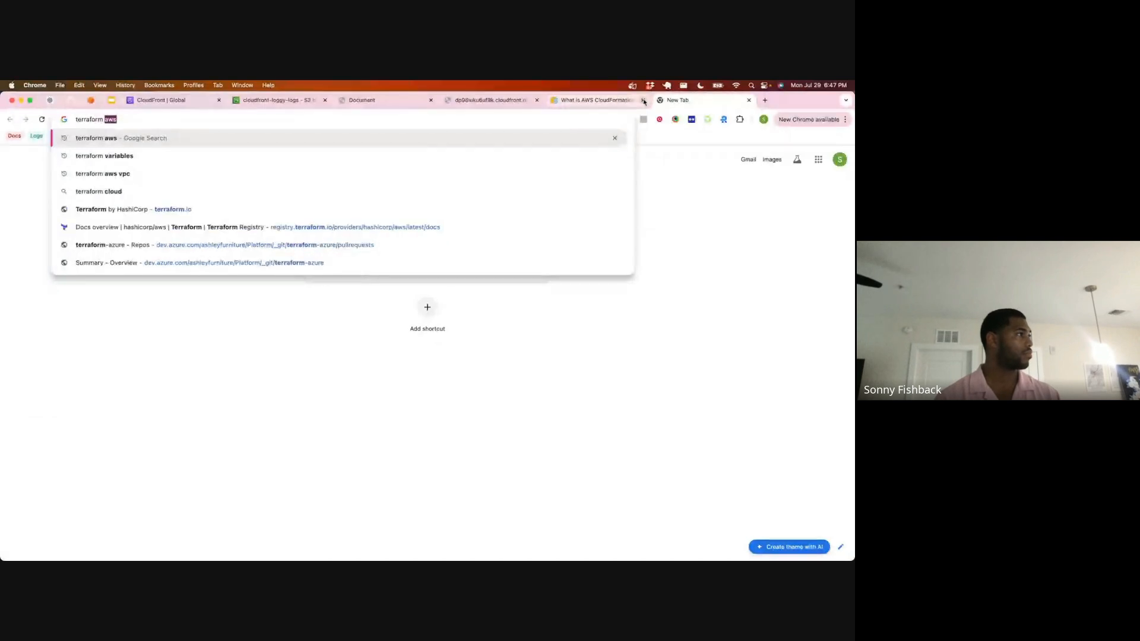
{"action": "key", "text": "Return"}
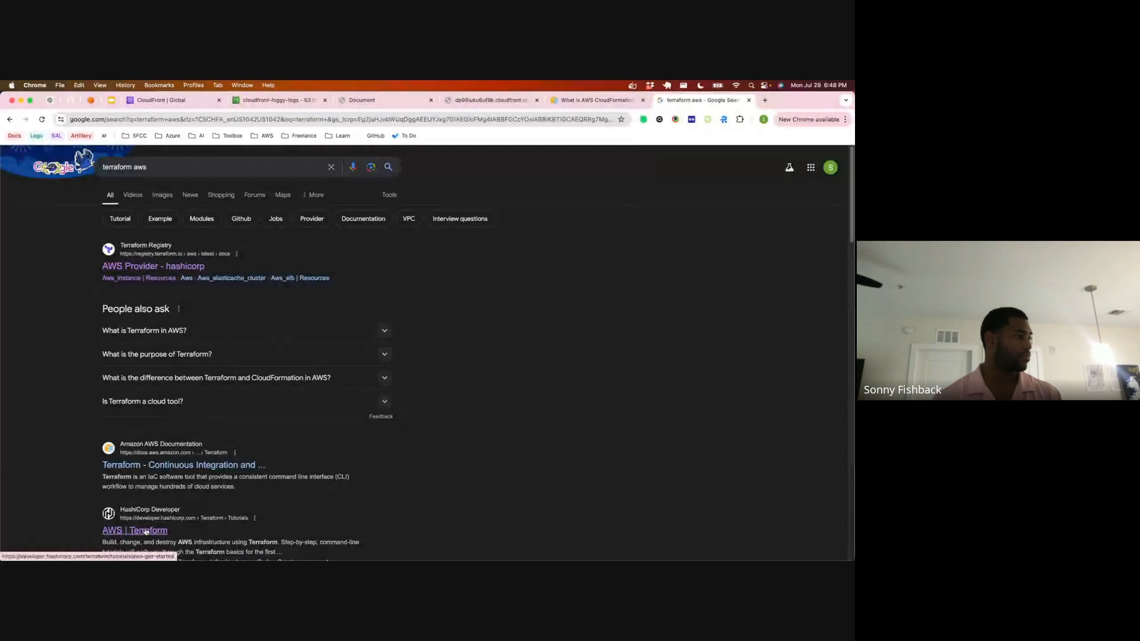
{"action": "left_click", "coordinate": [145, 532]}
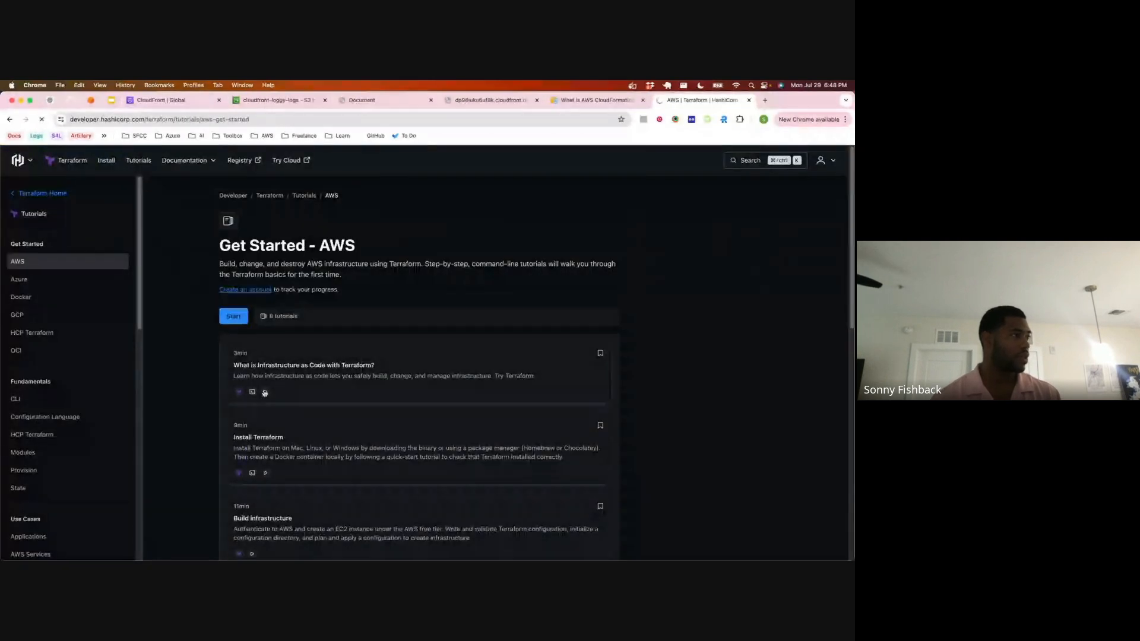
{"action": "scroll", "coordinate": [264, 391], "scroll_direction": "down", "scroll_amount": 6}
{"action": "scroll", "coordinate": [266, 397], "scroll_direction": "down", "scroll_amount": 3}
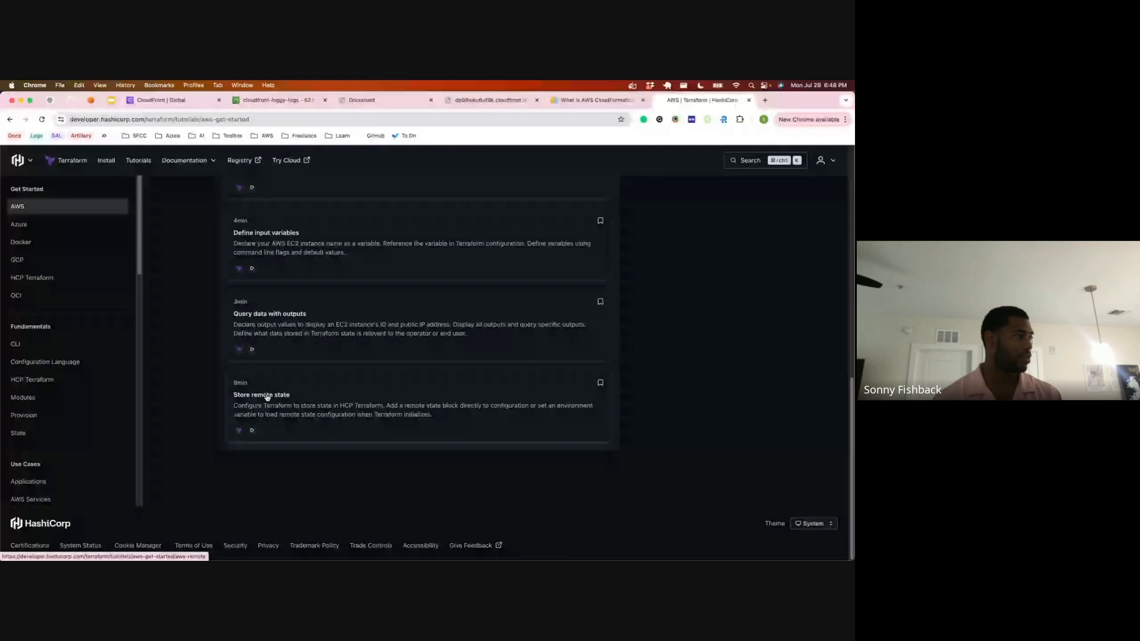
Step: Go back to the search results and read the AWS Provider introduction in the Terraform Registry
{"action": "key", "text": "super+bracketleft"}
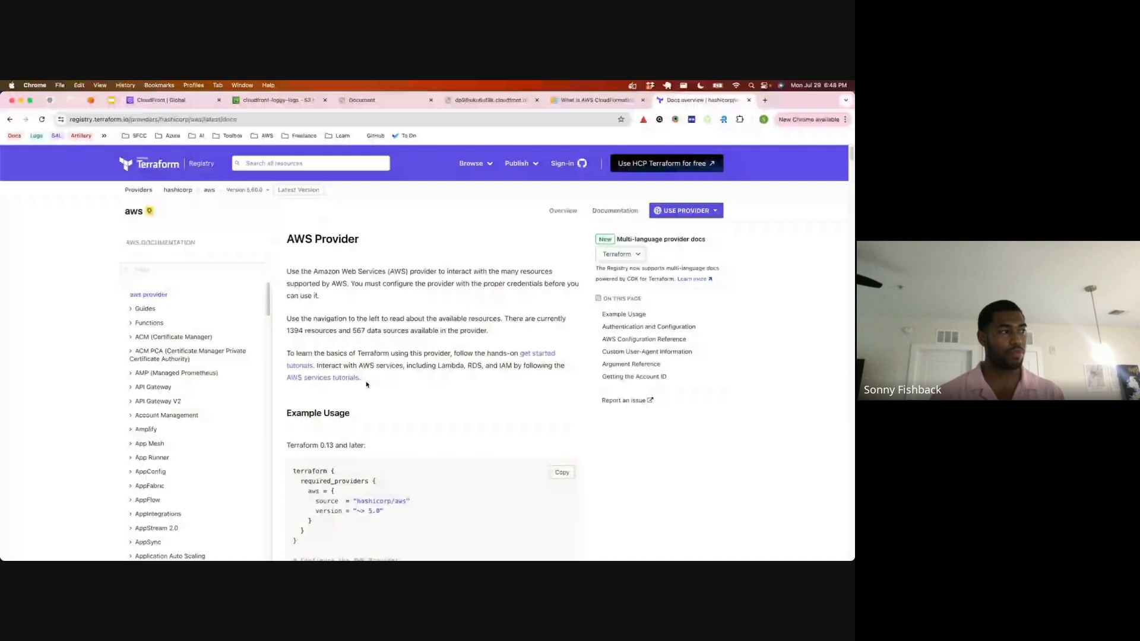
{"action": "left_click_drag", "start_coordinate": [356, 381], "coordinate": [288, 235]}
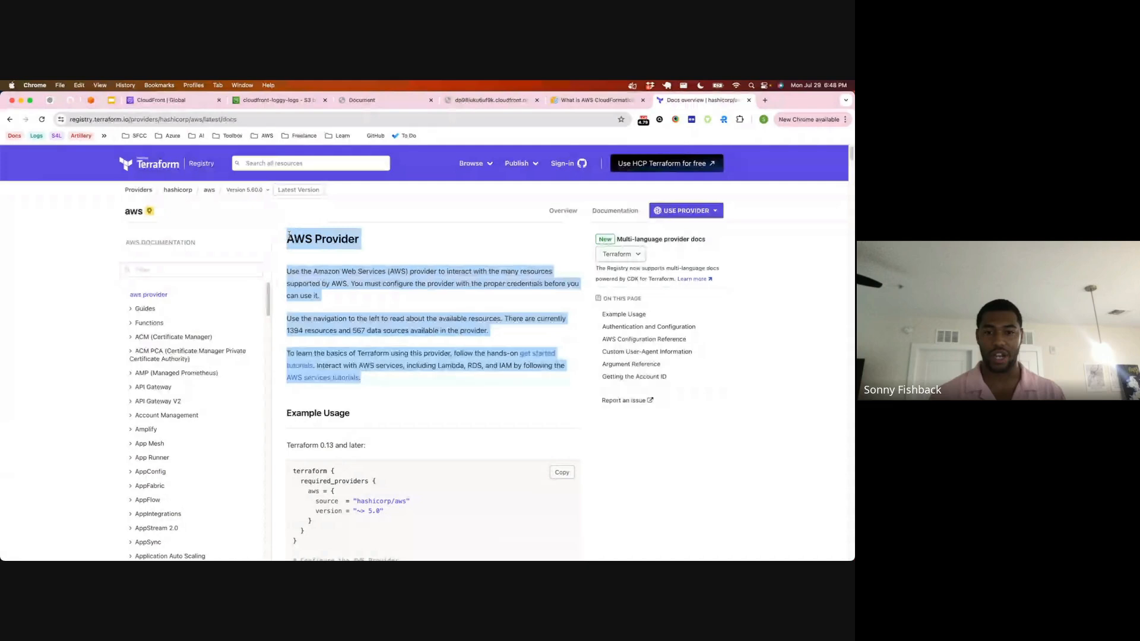
{"action": "left_click", "coordinate": [439, 268]}
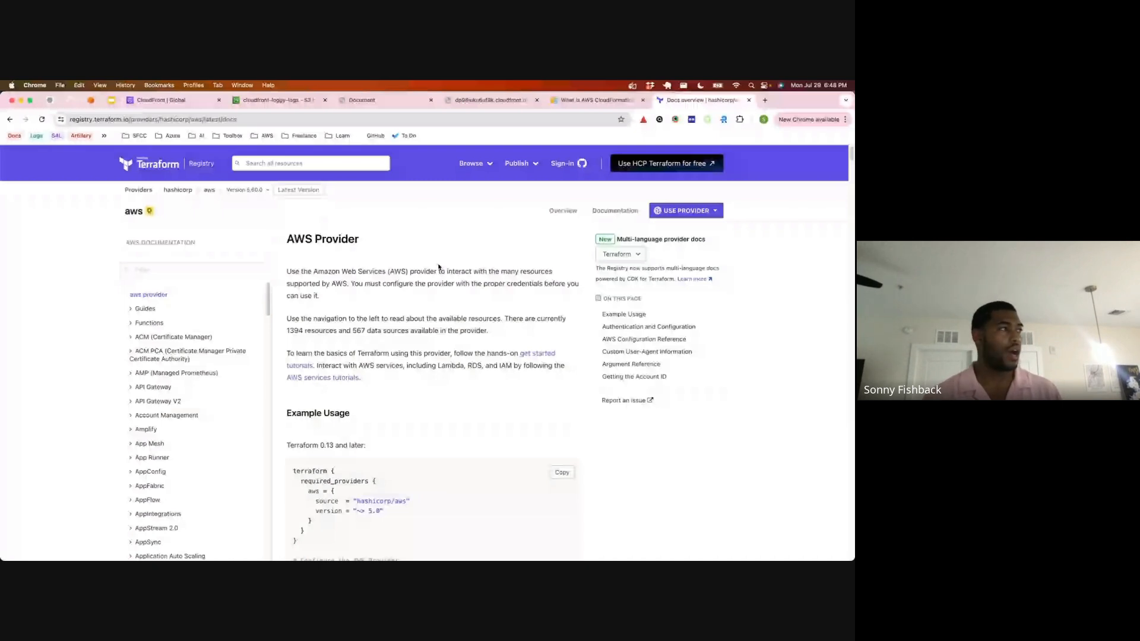
{"action": "scroll", "coordinate": [414, 252], "scroll_direction": "down", "scroll_amount": 1}
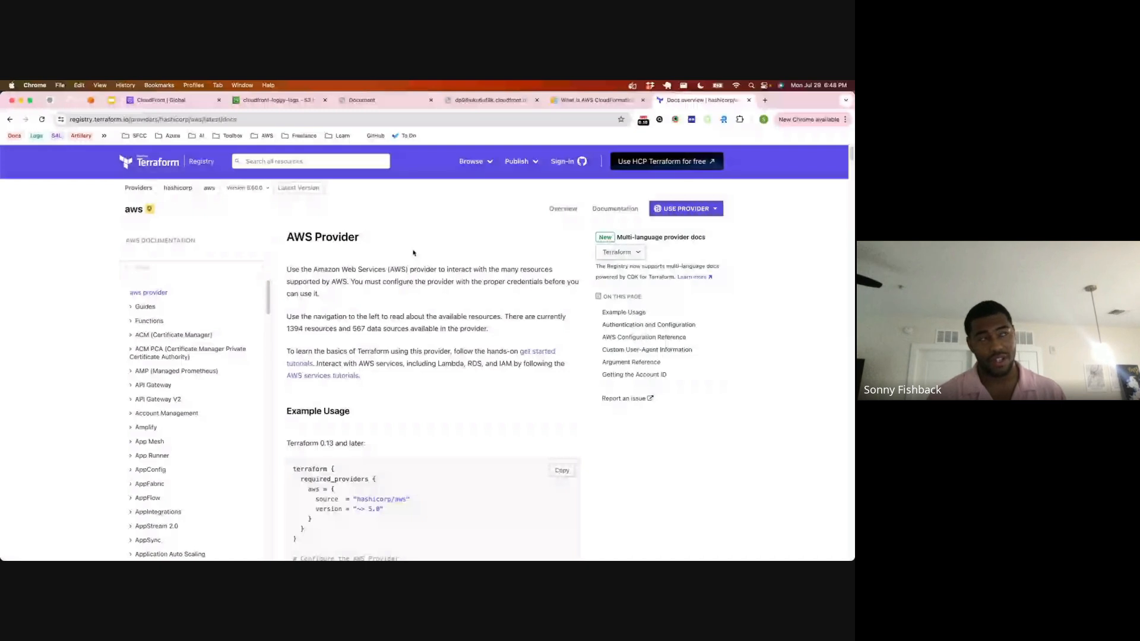
Step: Close the Terraform and CloudFormation documentation tabs, then reload the CloudFront distribution's details to check its last modified date
{"action": "left_click", "coordinate": [748, 101]}
{"action": "left_click", "coordinate": [643, 100]}
{"action": "left_click", "coordinate": [157, 101]}
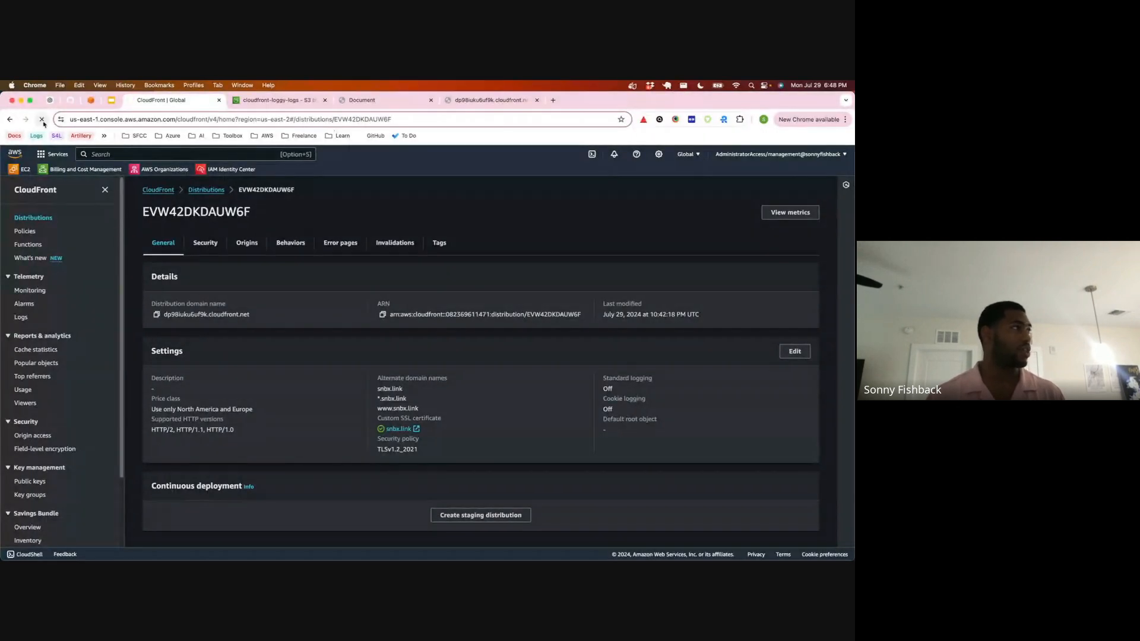
{"action": "left_click", "coordinate": [41, 119]}
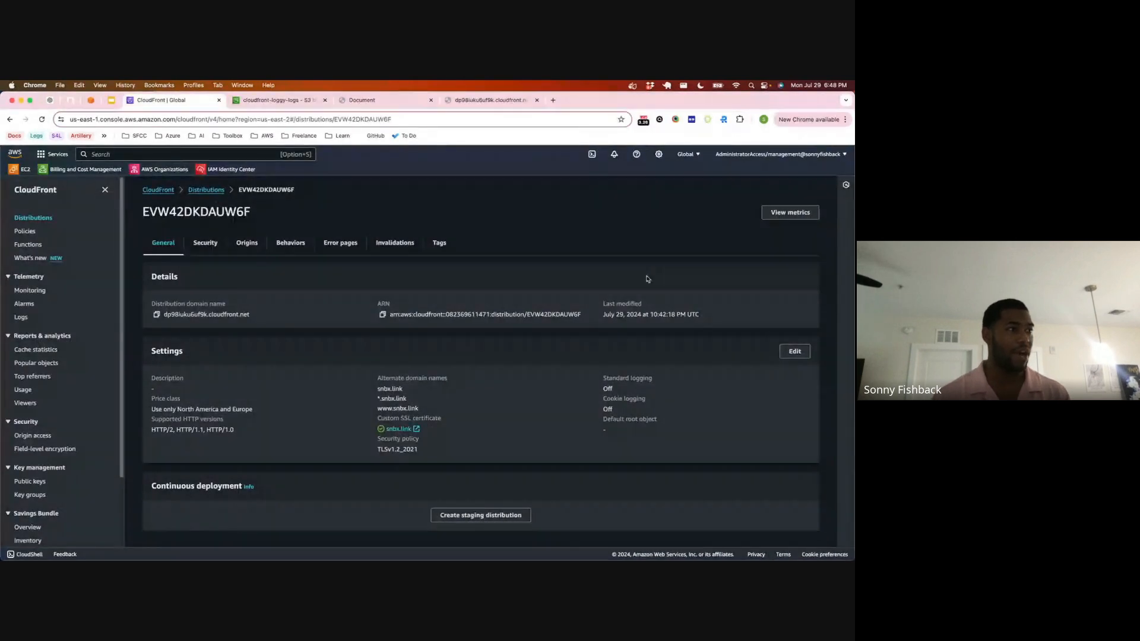
{"action": "left_click_drag", "start_coordinate": [602, 314], "coordinate": [700, 314]}
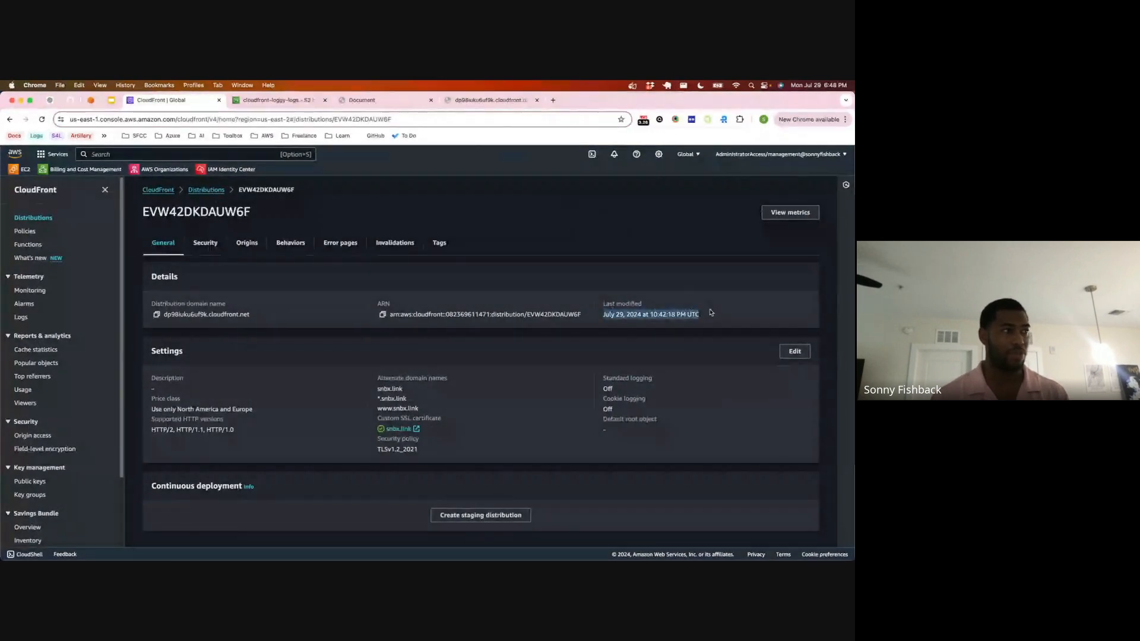
Step: Copy the distribution domain name, load it in a new tab to test it, and close that tab
{"action": "left_click", "coordinate": [156, 314]}
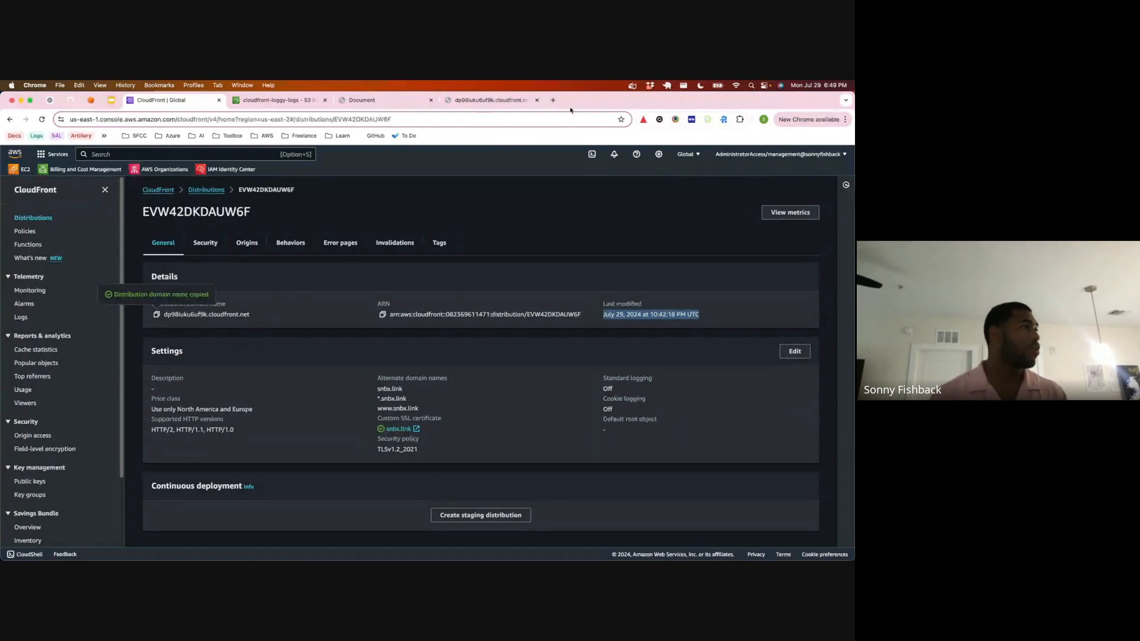
{"action": "left_click", "coordinate": [553, 100]}
{"action": "key", "text": "super+v"}
{"action": "key", "text": "Return"}
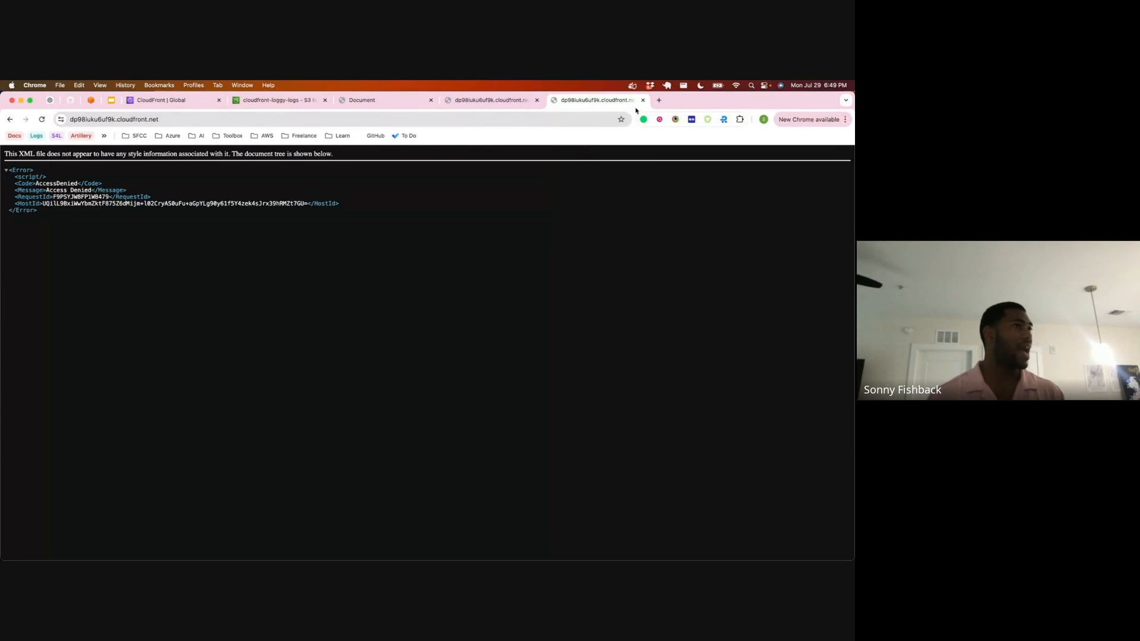
{"action": "left_click", "coordinate": [642, 103]}
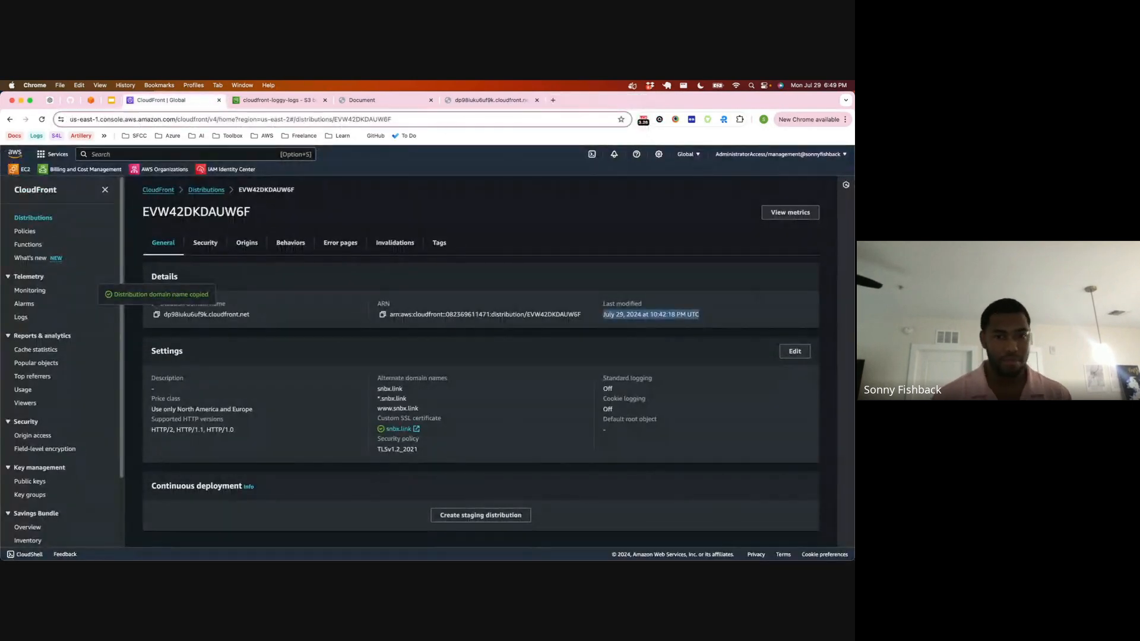
{"action": "key", "text": "ctrl+Up"}
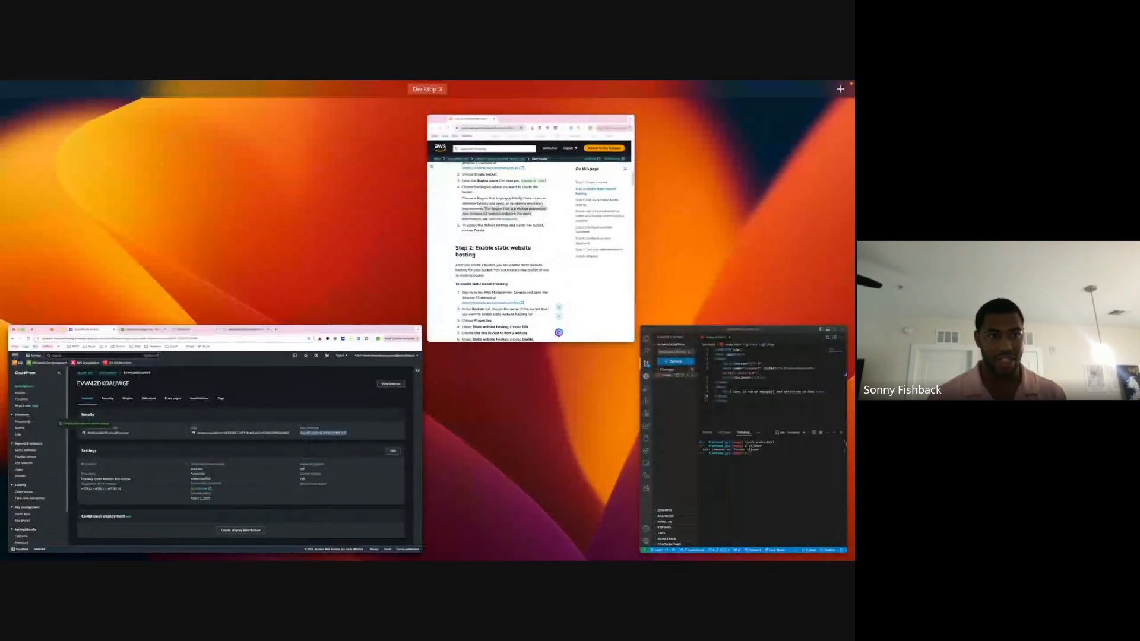
{"action": "key", "text": "ctrl+Up"}
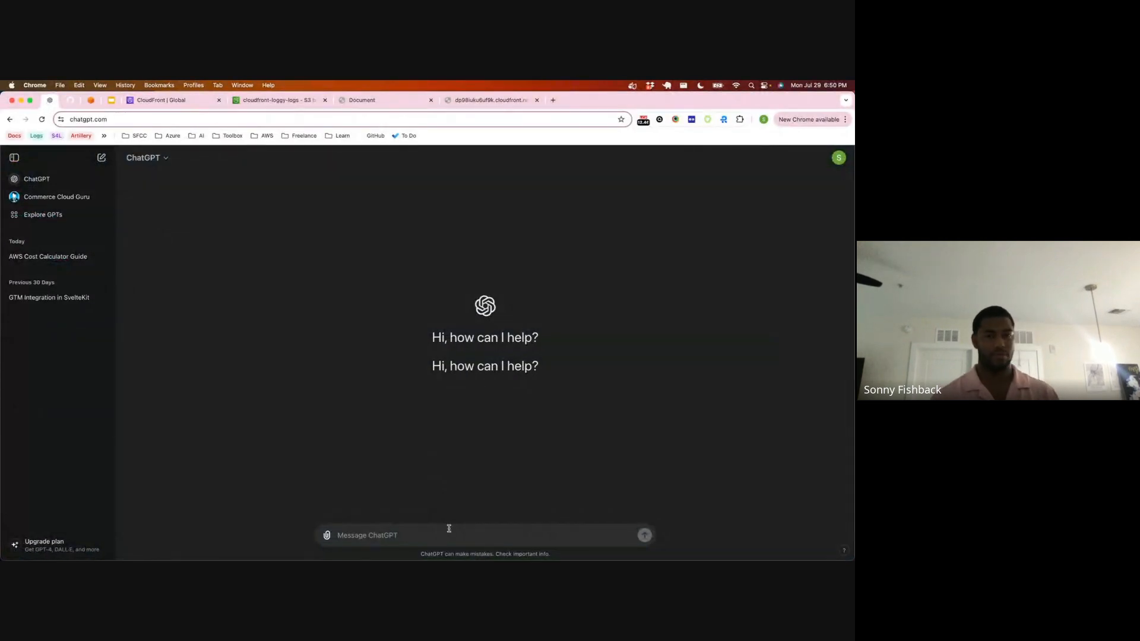
Step: Start a new ChatGPT message with the word "Help"
{"action": "type", "text": "Hel pme"}
{"action": "key", "text": "BackSpace"}
{"action": "key", "text": "BackSpace"}
{"action": "key", "text": "BackSpace"}
{"action": "key", "text": "BackSpace"}
{"action": "key", "text": "BackSpace"}
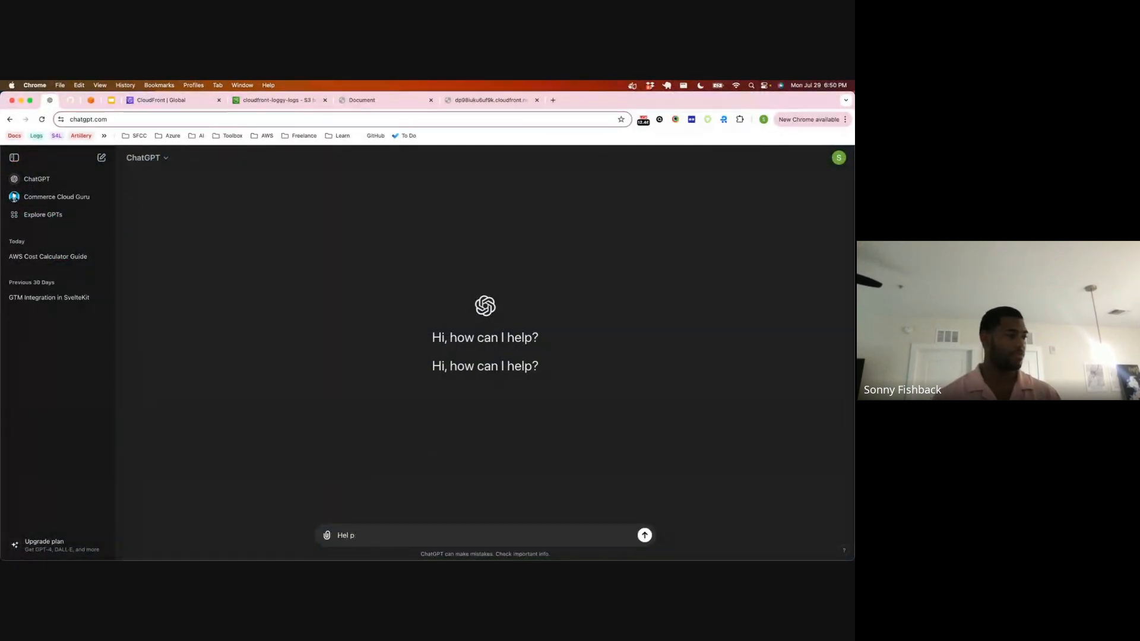
{"action": "type", "text": "pe"}
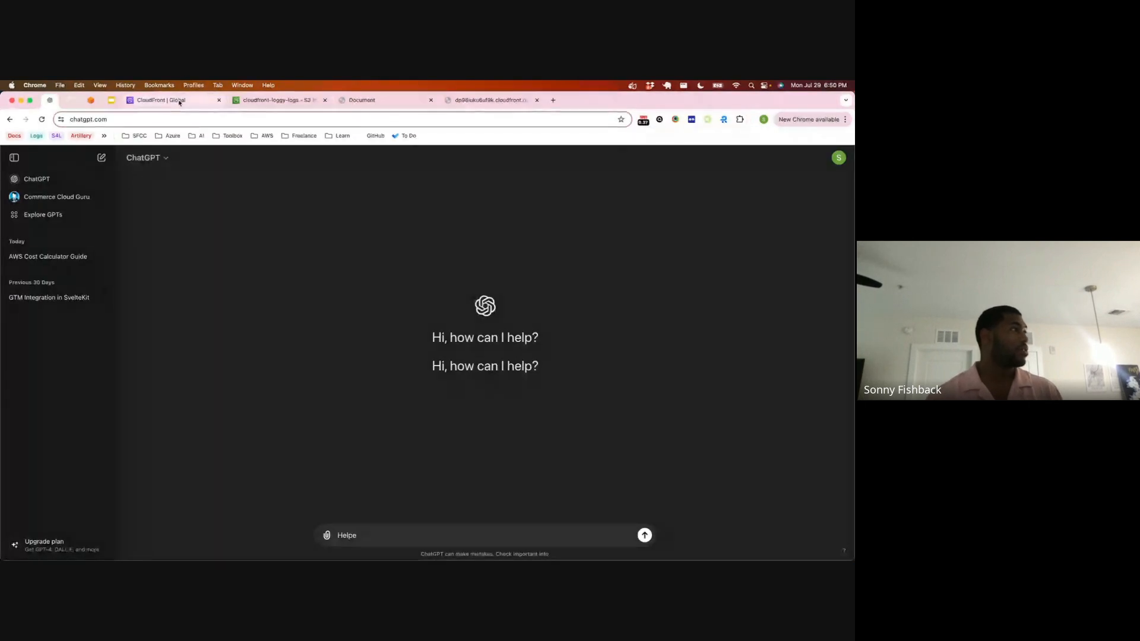
Step: Copy the JSON bucket policy from the snbx.link-link S3 bucket's permissions
{"action": "left_click", "coordinate": [261, 100]}
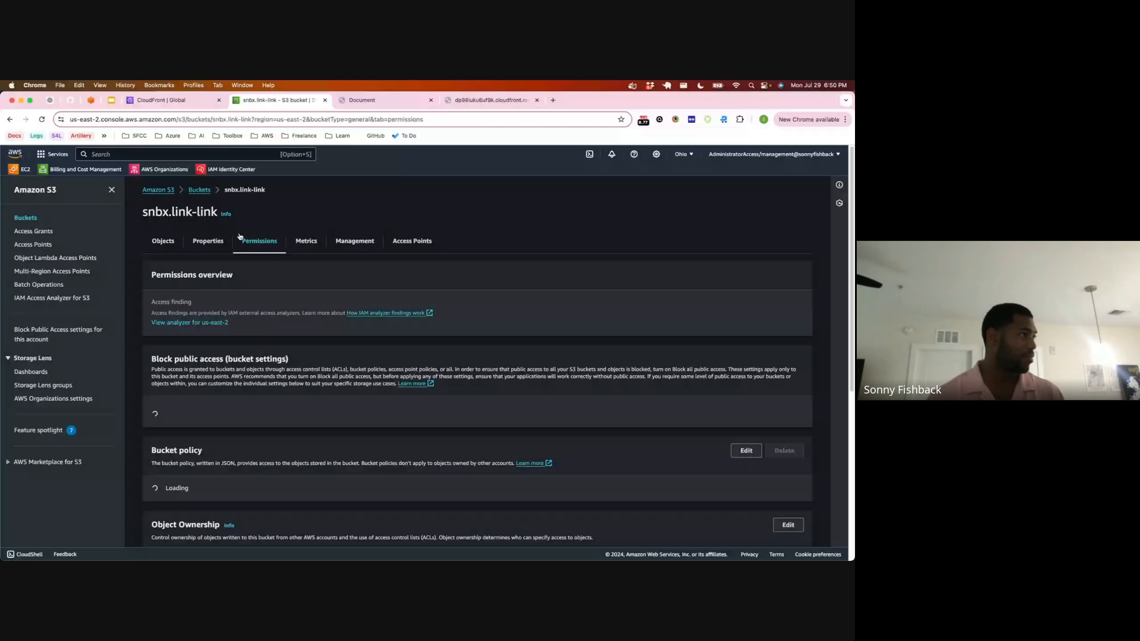
{"action": "scroll", "coordinate": [240, 237], "scroll_direction": "down", "scroll_amount": 5}
{"action": "left_click_drag", "start_coordinate": [172, 267], "coordinate": [159, 172]}
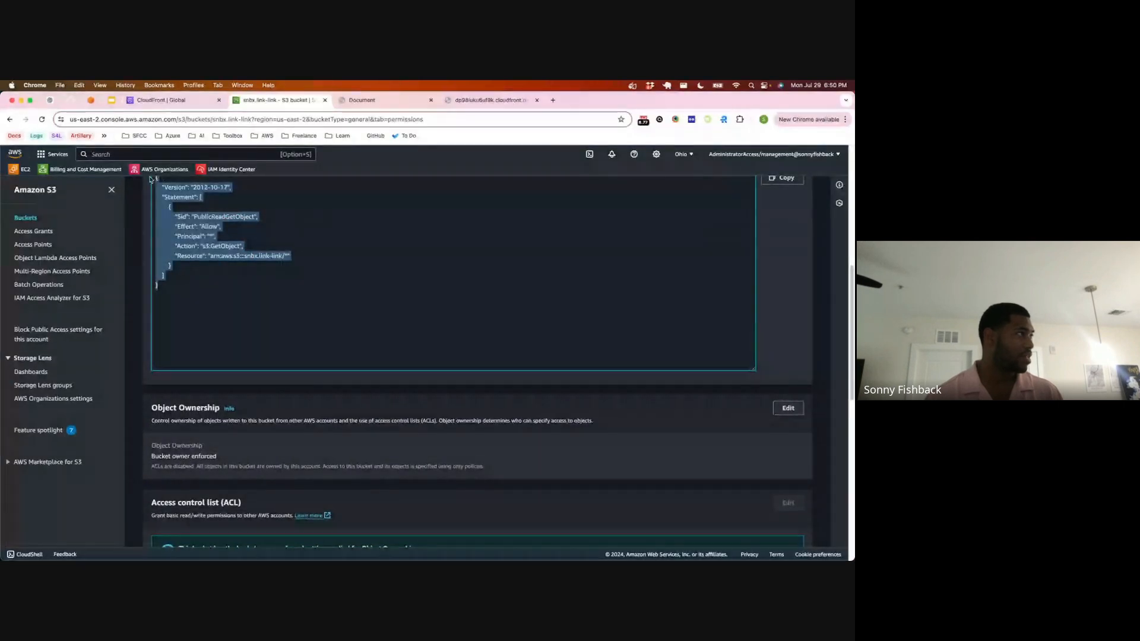
Step: Return to ChatGPT, complete the drafted message as "Help me!" and send it
{"action": "left_click", "coordinate": [50, 100]}
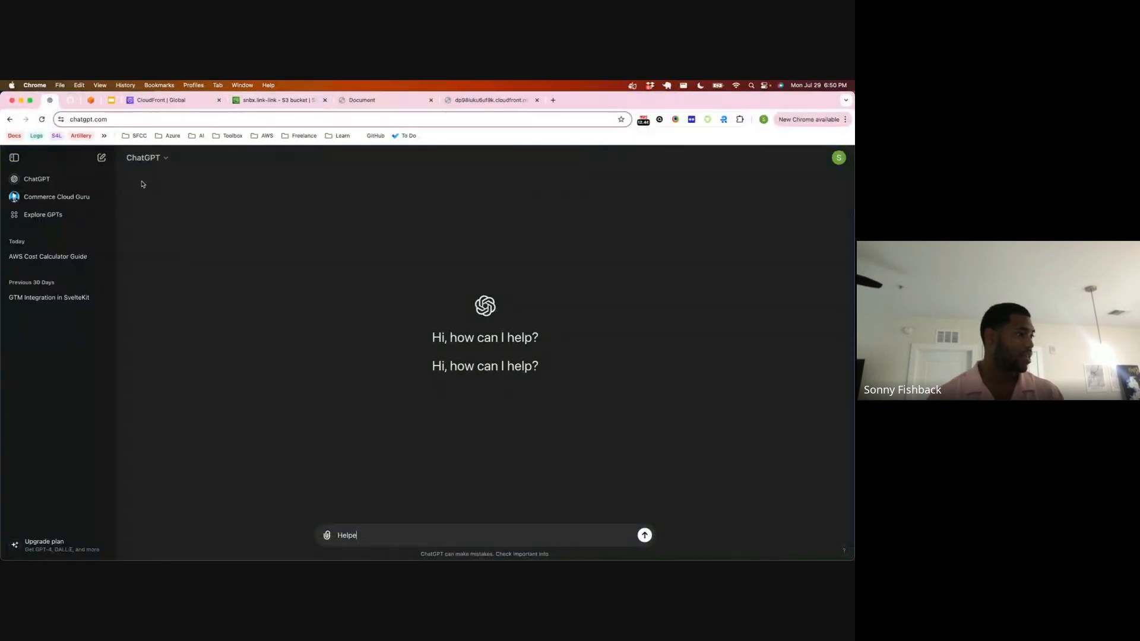
{"action": "key", "text": "BackSpace"}
{"action": "type", "text": "m"}
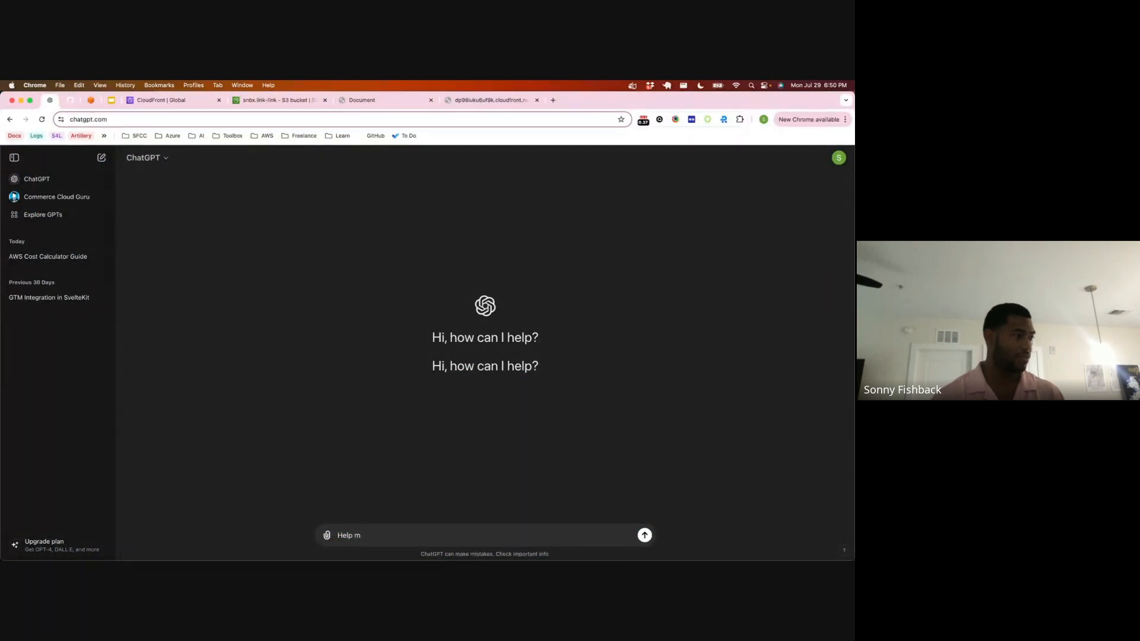
{"action": "type", "text": "e"}
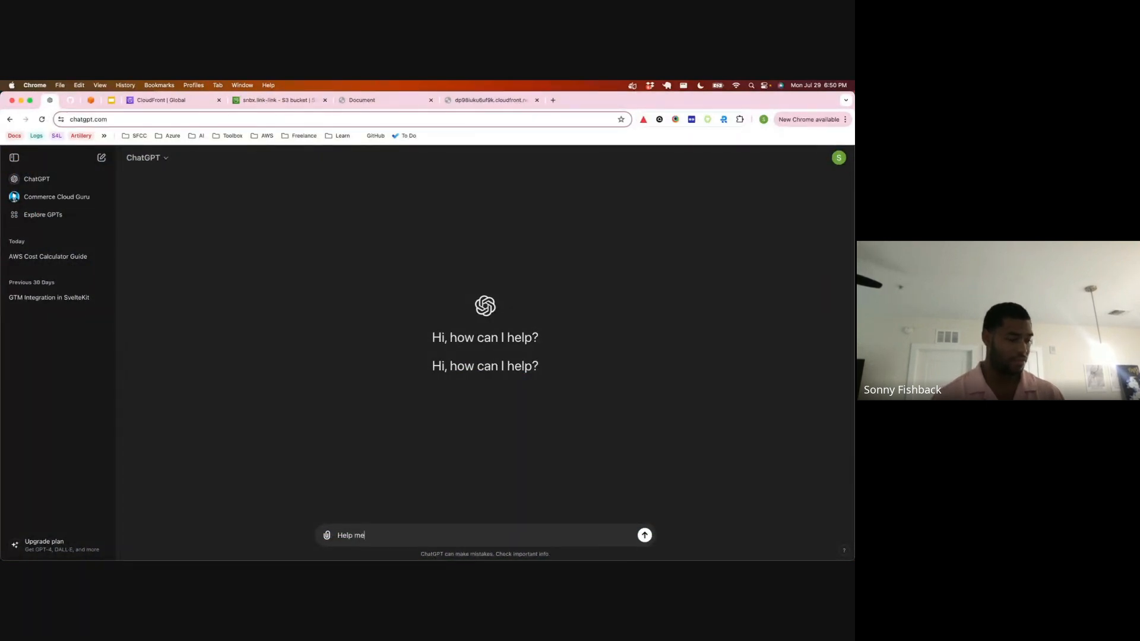
{"action": "type", "text": "!"}
{"action": "key", "text": "Return"}
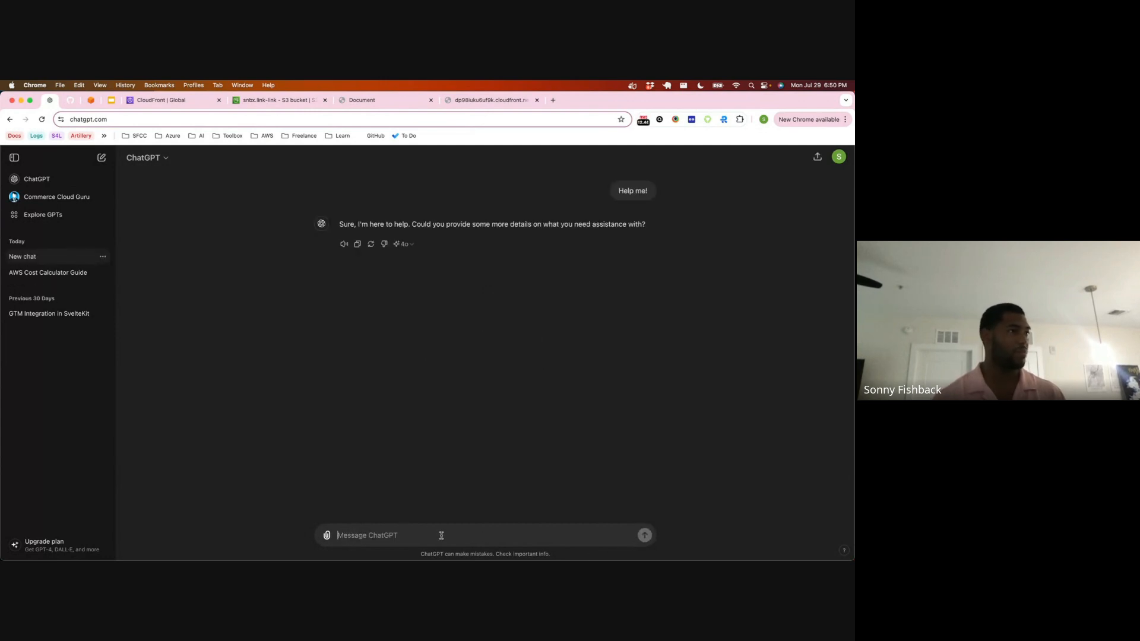
Step: Send "Help me update my bucket policy to enable read access from cloudfront" with the copied policy, and read the reply about origin access identity
{"action": "type", "text": "Help me "}
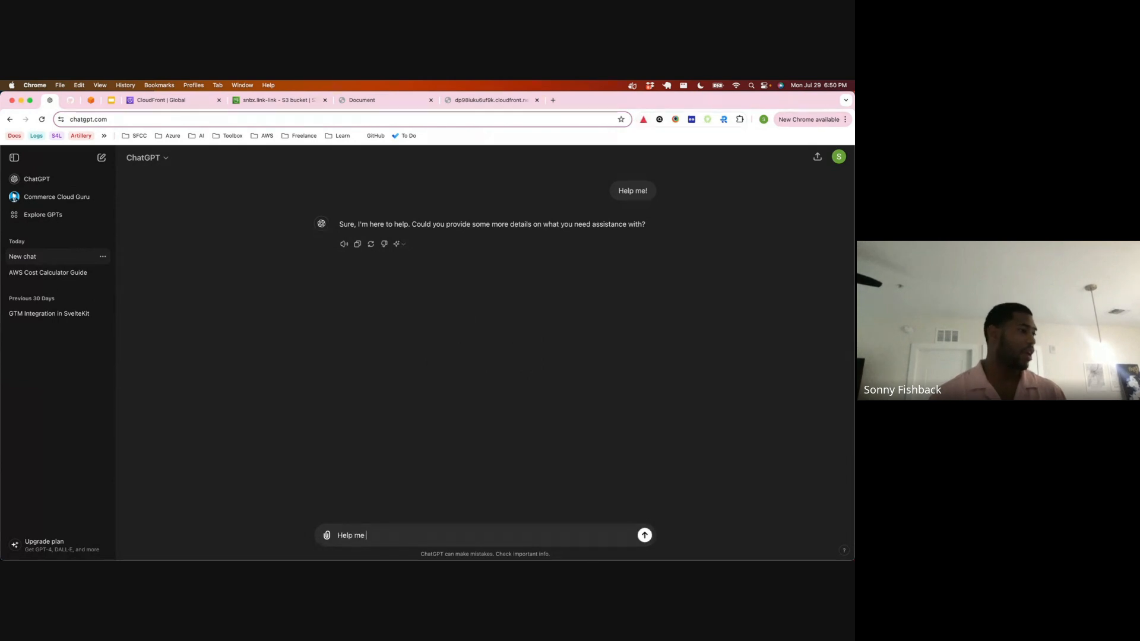
{"action": "type", "text": "update my"}
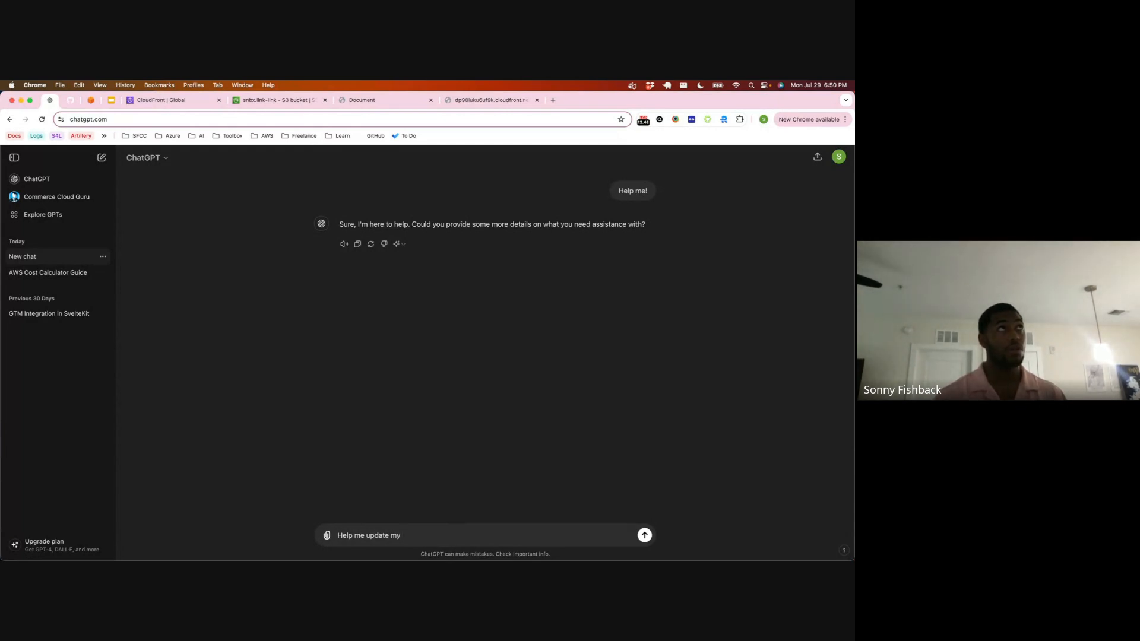
{"action": "type", "text": " bucket pol"}
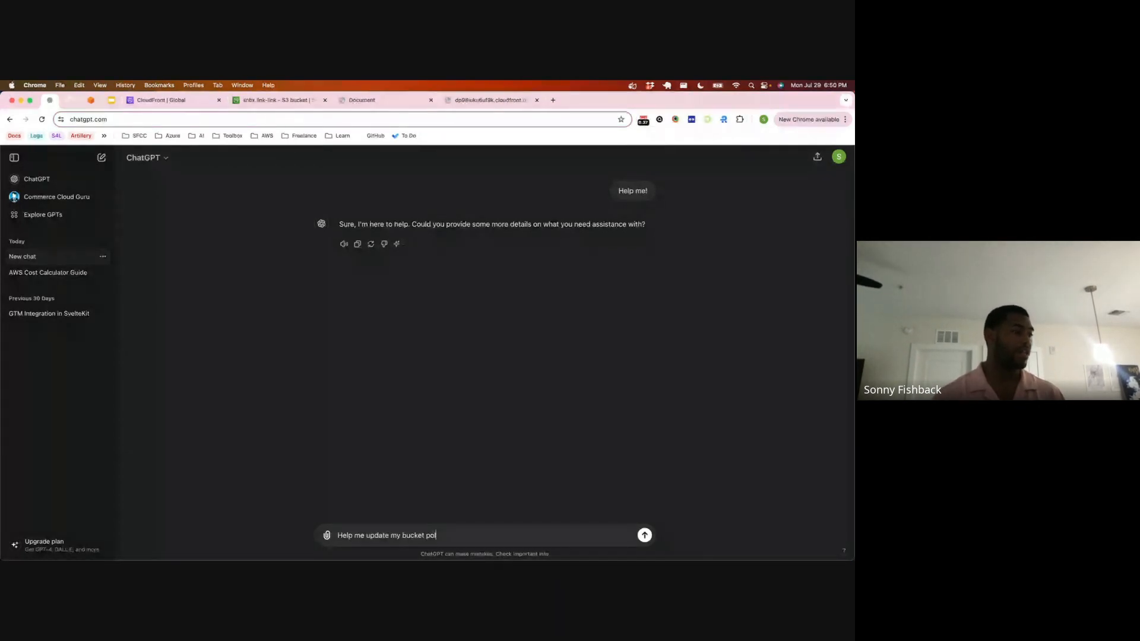
{"action": "type", "text": "icy to enable rea"}
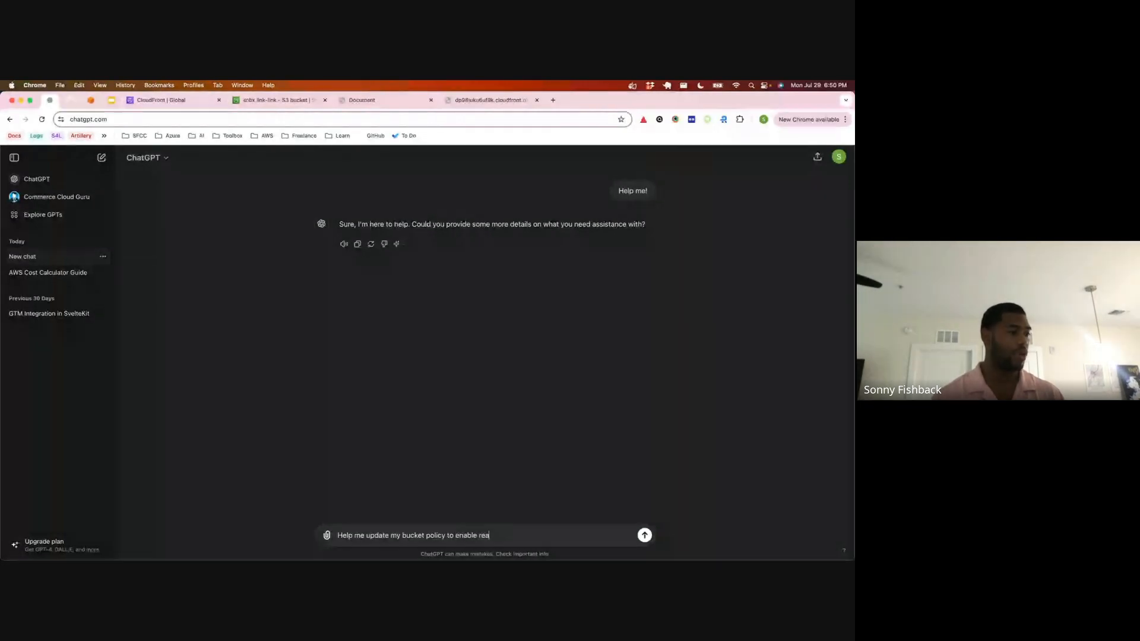
{"action": "type", "text": "d acc"}
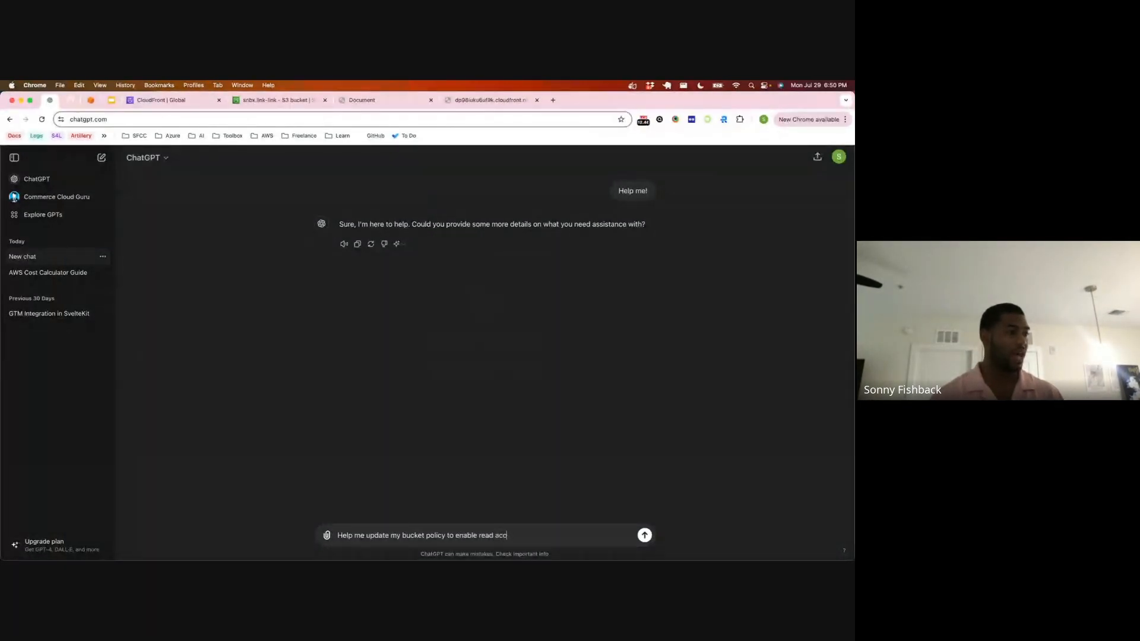
{"action": "type", "text": "ess from cloudfront"}
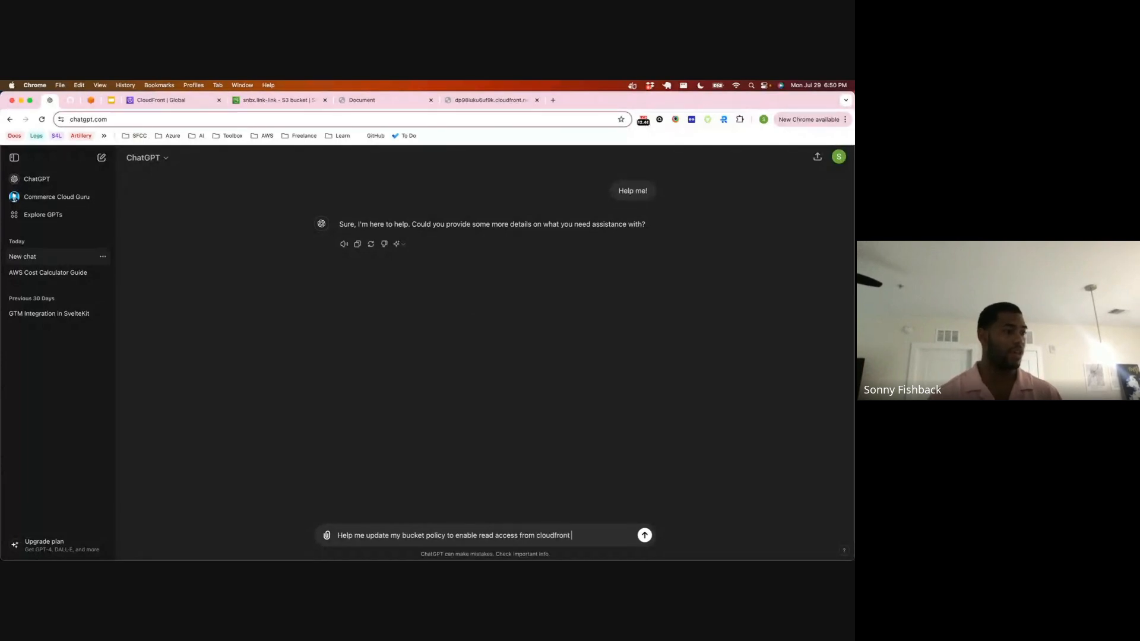
{"action": "key", "text": "shift+Return"}
{"action": "key", "text": "super+v"}
{"action": "key", "text": "Return"}
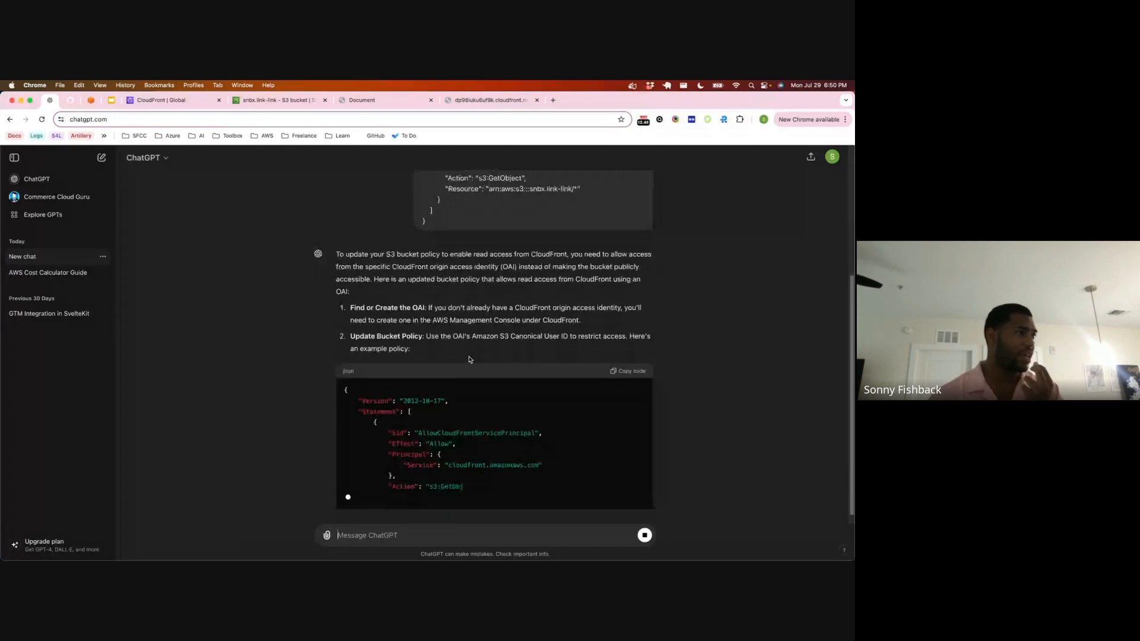
{"action": "left_click_drag", "start_coordinate": [382, 252], "coordinate": [538, 251]}
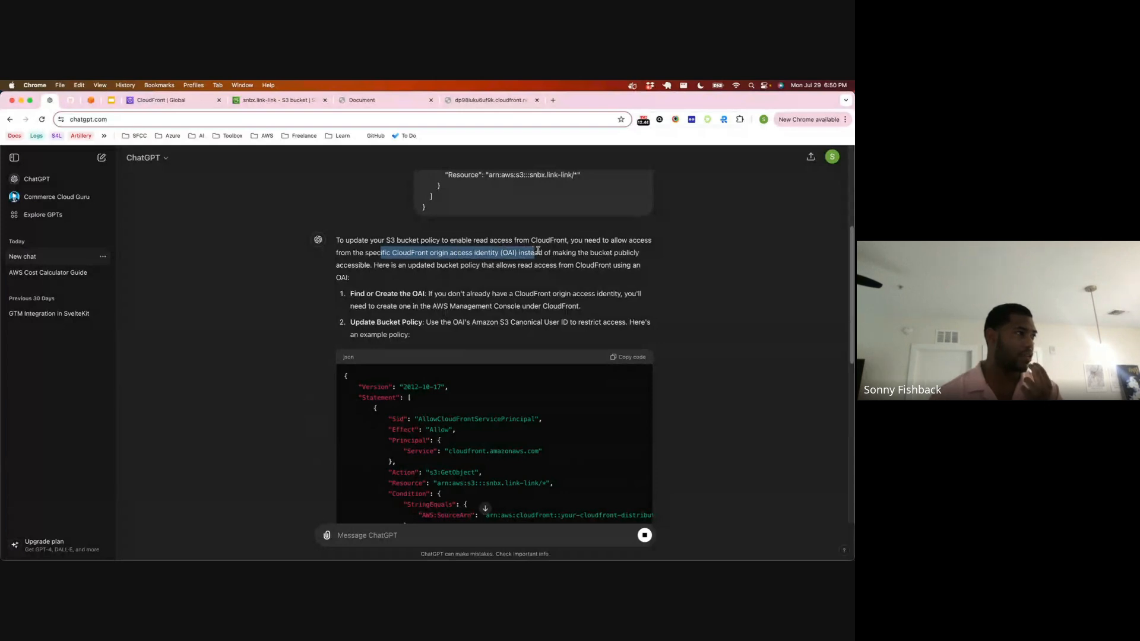
Step: Read the reply's origin access identity explanation, switch to the CloudFront console and inspect the distribution's origins
{"action": "left_click_drag", "start_coordinate": [538, 251], "coordinate": [467, 277]}
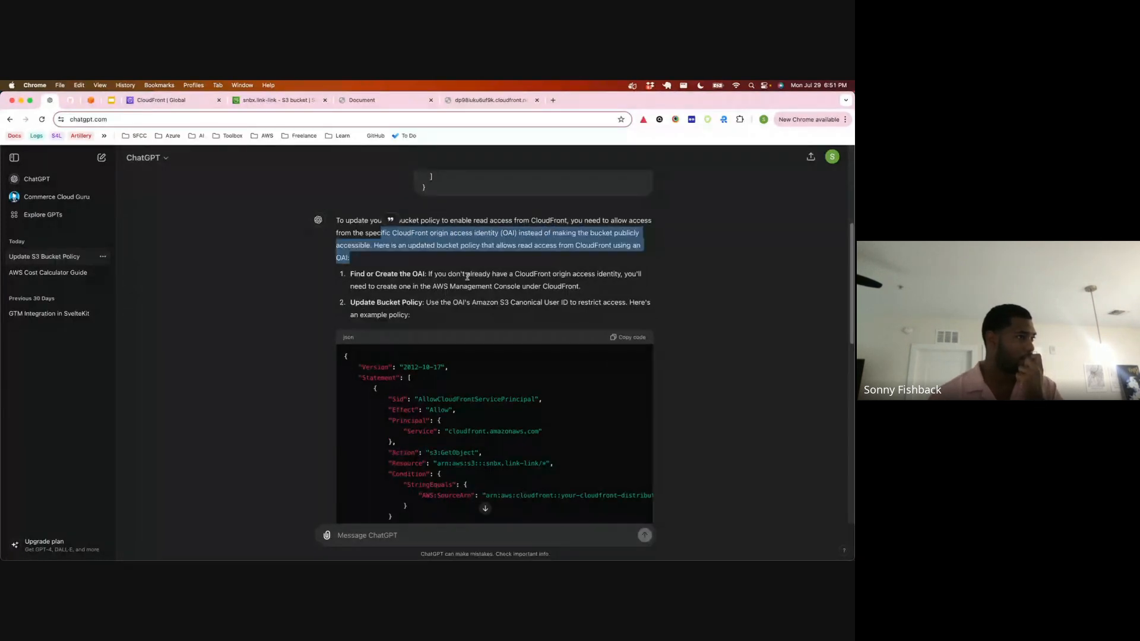
{"action": "left_click", "coordinate": [161, 101]}
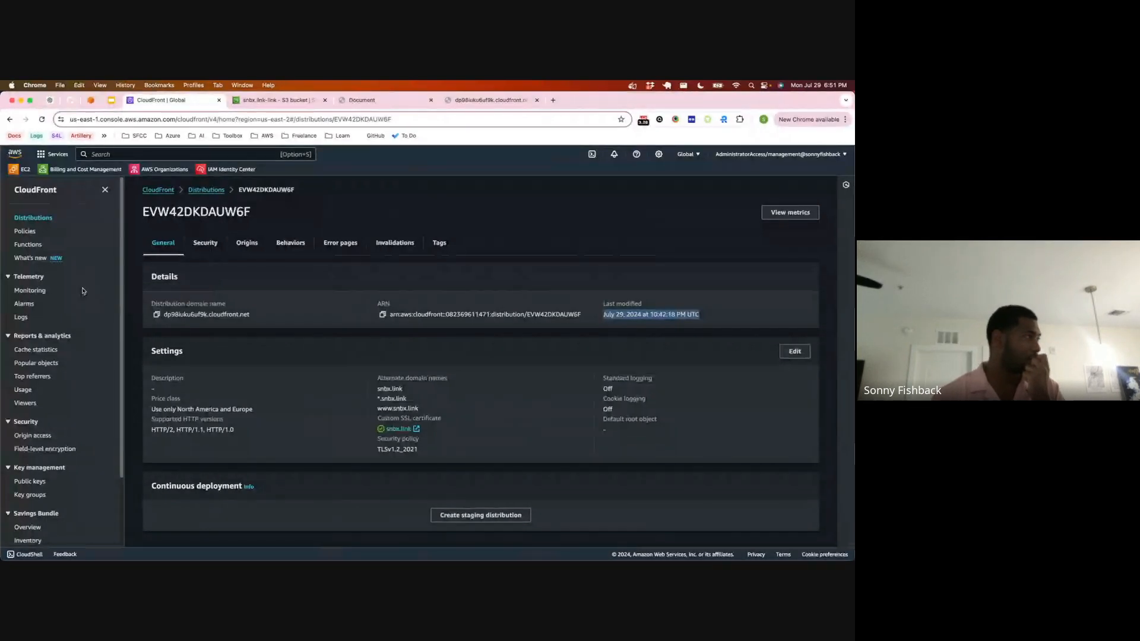
{"action": "scroll", "coordinate": [32, 217], "scroll_direction": "down", "scroll_amount": 1}
{"action": "scroll", "coordinate": [33, 274], "scroll_direction": "down", "scroll_amount": 3}
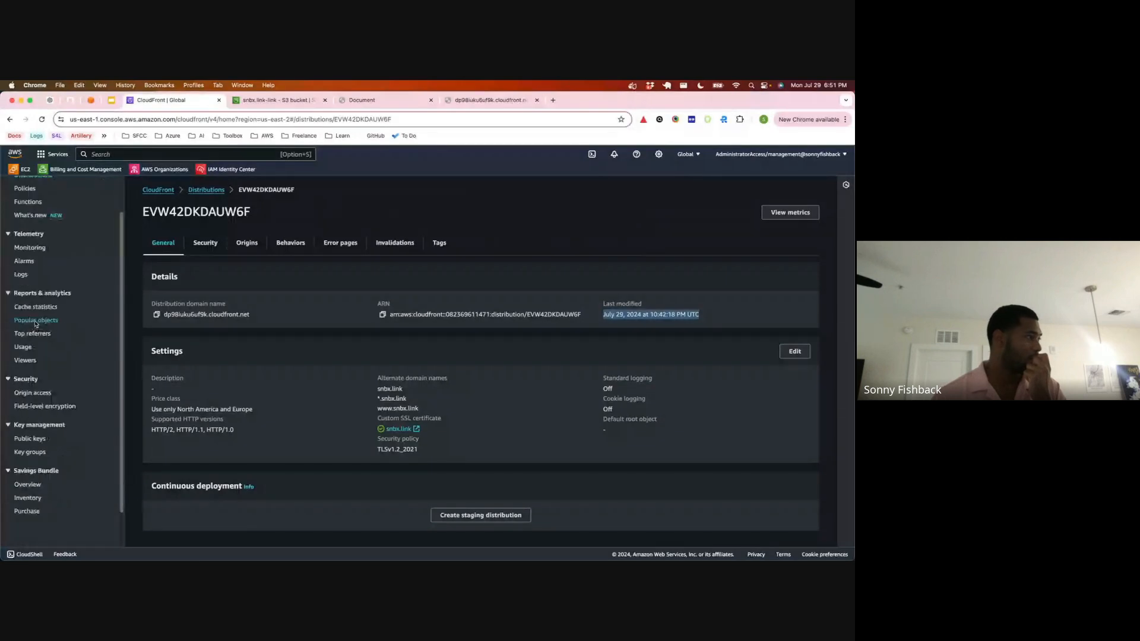
{"action": "scroll", "coordinate": [35, 325], "scroll_direction": "up", "scroll_amount": 3}
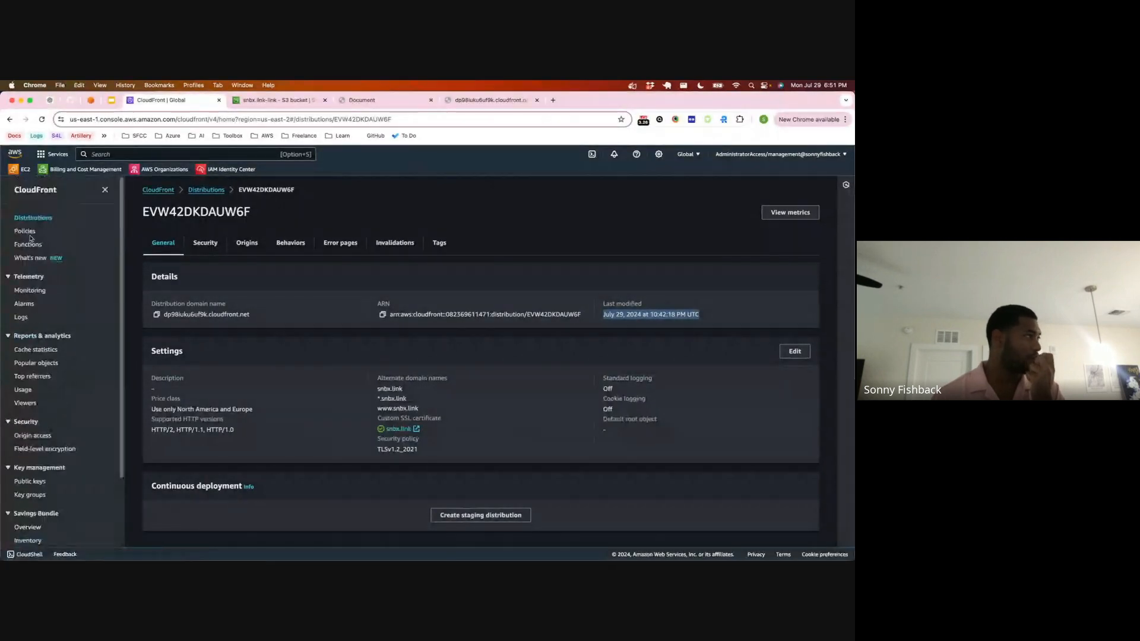
{"action": "left_click", "coordinate": [246, 244]}
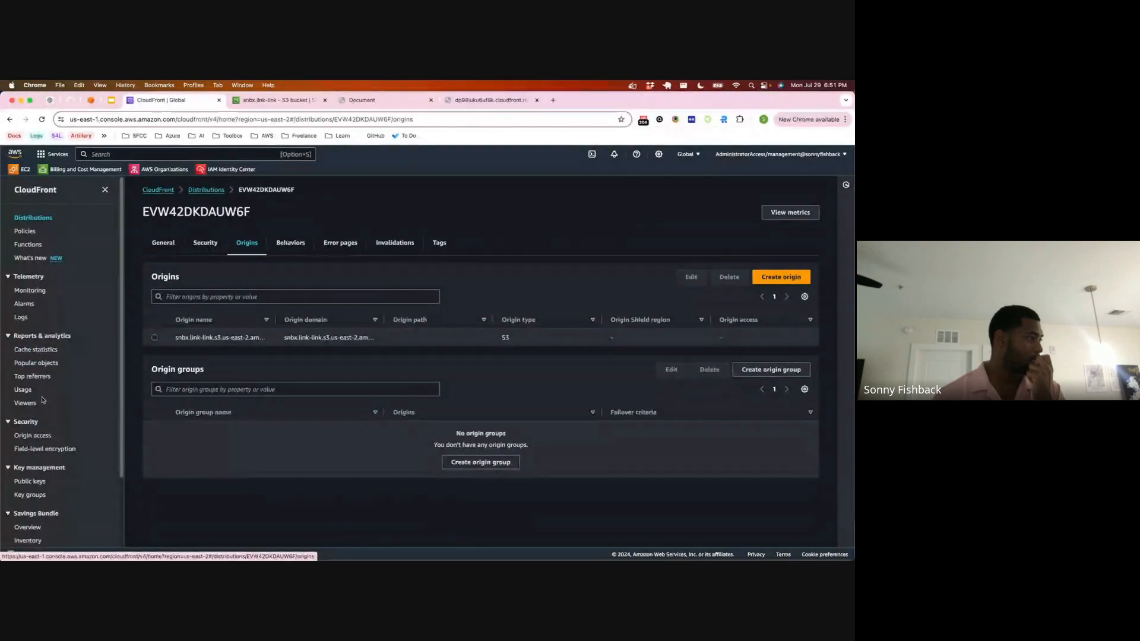
{"action": "scroll", "coordinate": [43, 392], "scroll_direction": "down", "scroll_amount": 3}
{"action": "scroll", "coordinate": [42, 403], "scroll_direction": "up", "scroll_amount": 3}
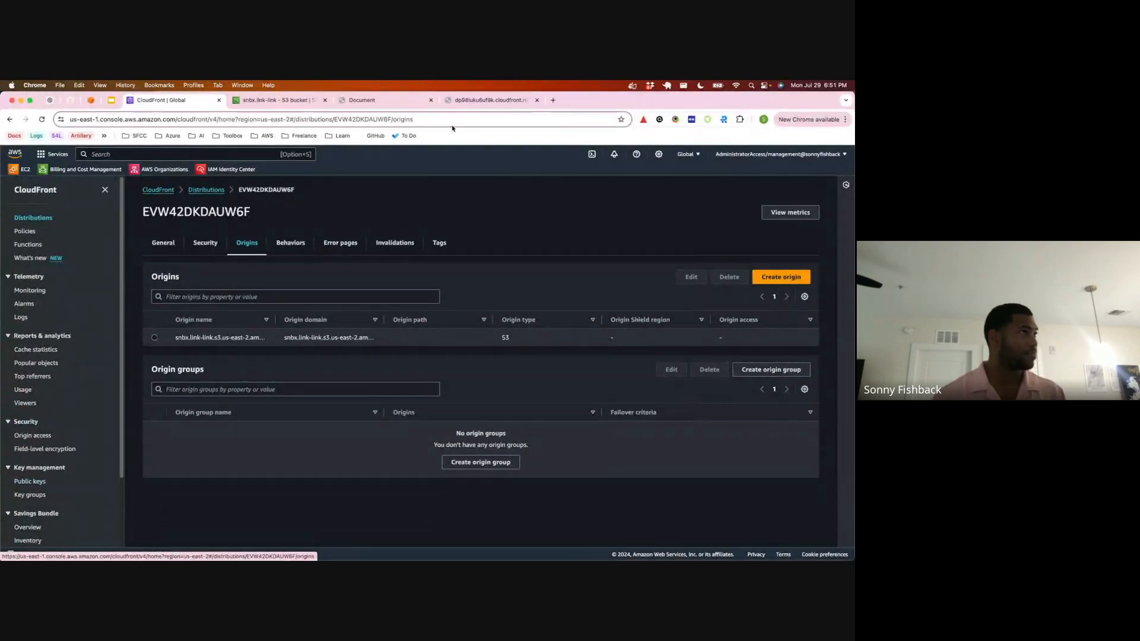
Step: Search the Amazon S3 static website tutorial for "cloudfront" and open the linked "Getting started with a secure static website" guide
{"action": "key", "text": "super+t"}
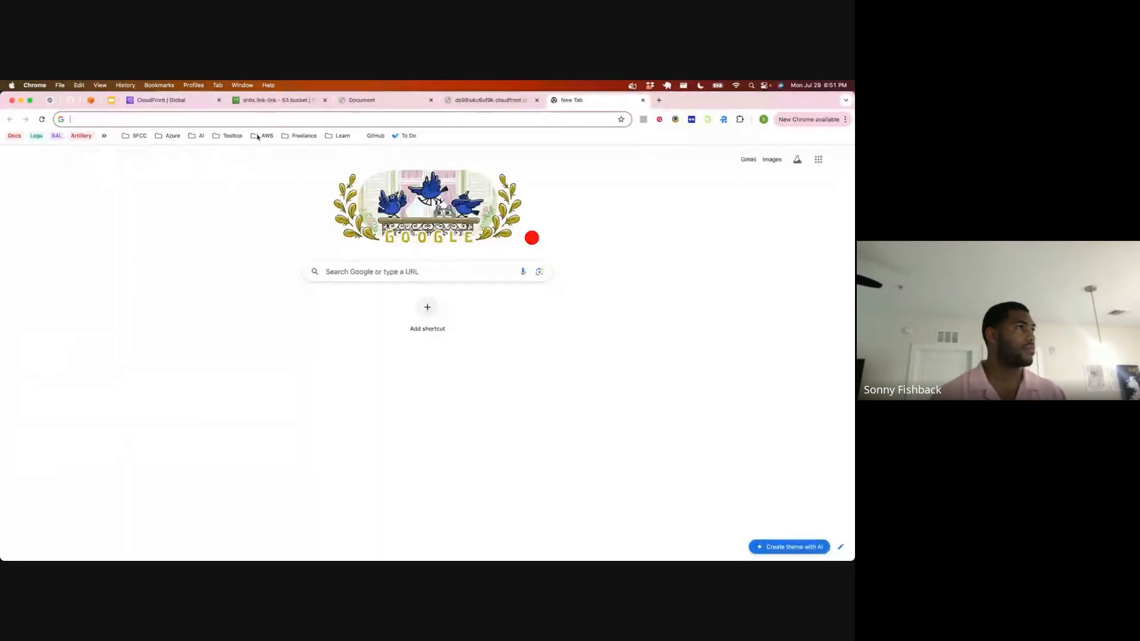
{"action": "key", "text": "ctrl+Up"}
{"action": "left_click", "coordinate": [502, 136]}
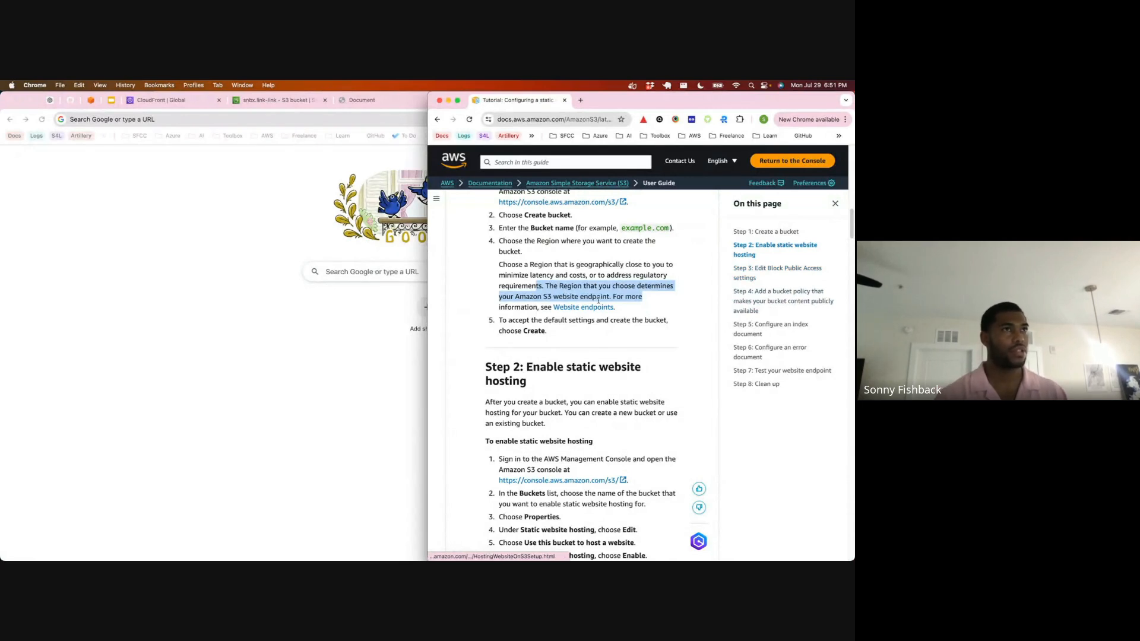
{"action": "key", "text": "super+f"}
{"action": "type", "text": "cloudfront"}
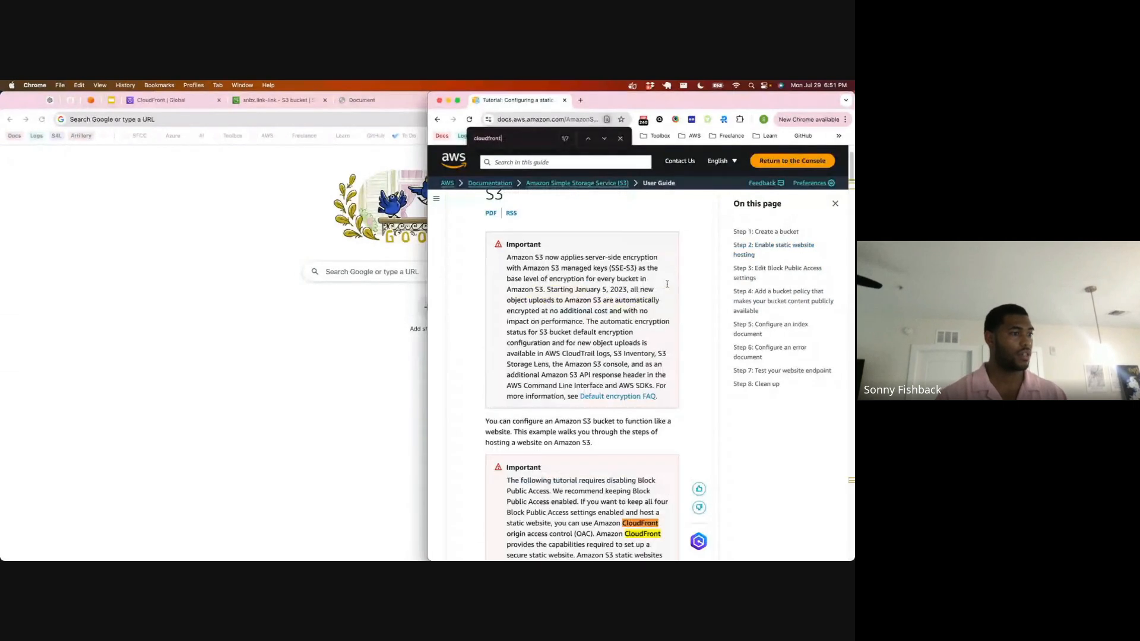
{"action": "scroll", "coordinate": [666, 284], "scroll_direction": "down", "scroll_amount": 3}
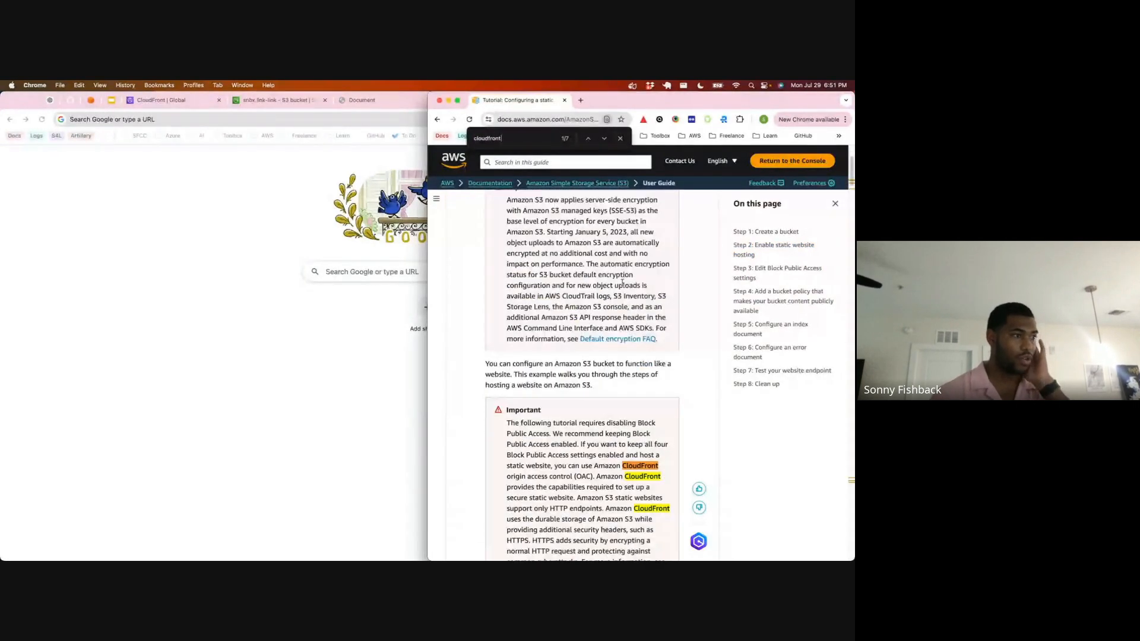
{"action": "scroll", "coordinate": [619, 283], "scroll_direction": "down", "scroll_amount": 2}
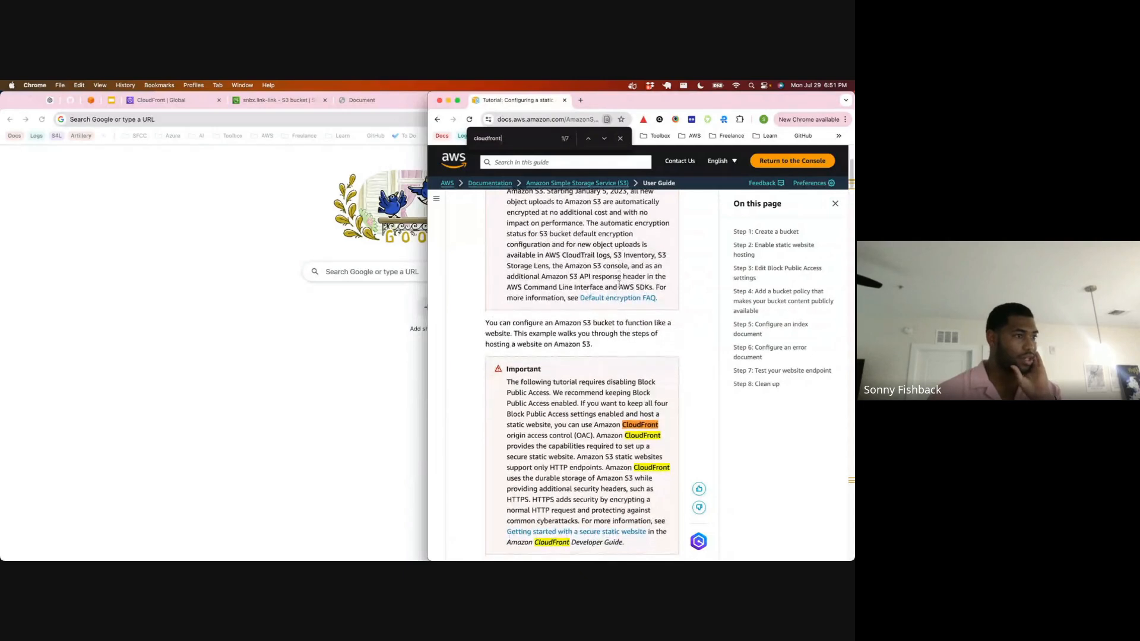
{"action": "scroll", "coordinate": [620, 284], "scroll_direction": "down", "scroll_amount": 2}
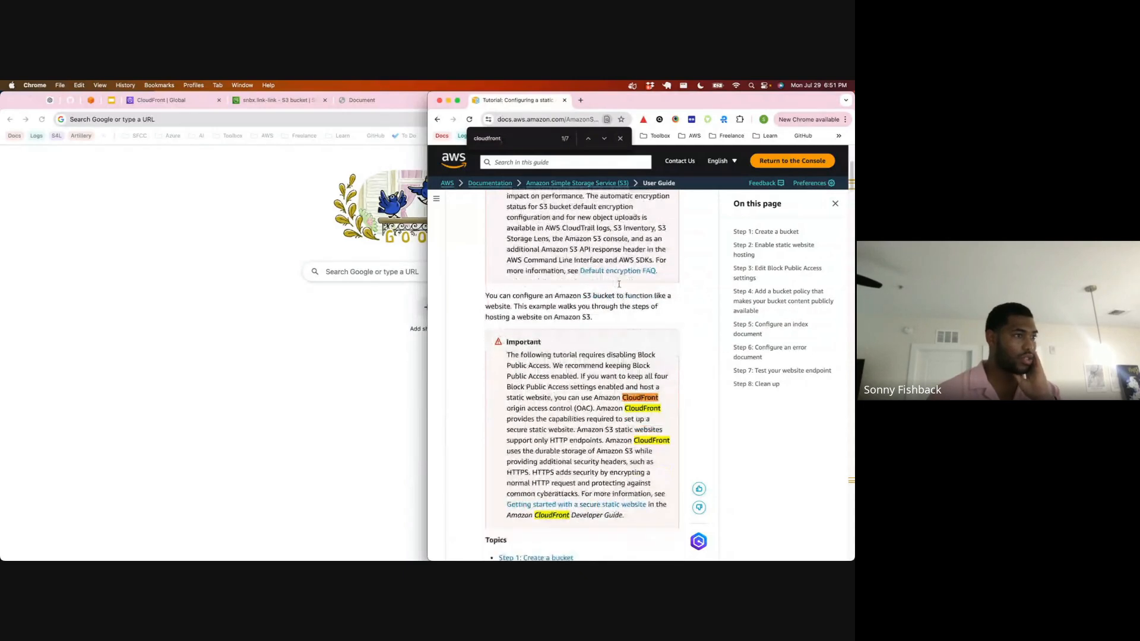
{"action": "scroll", "coordinate": [619, 285], "scroll_direction": "down", "scroll_amount": 5}
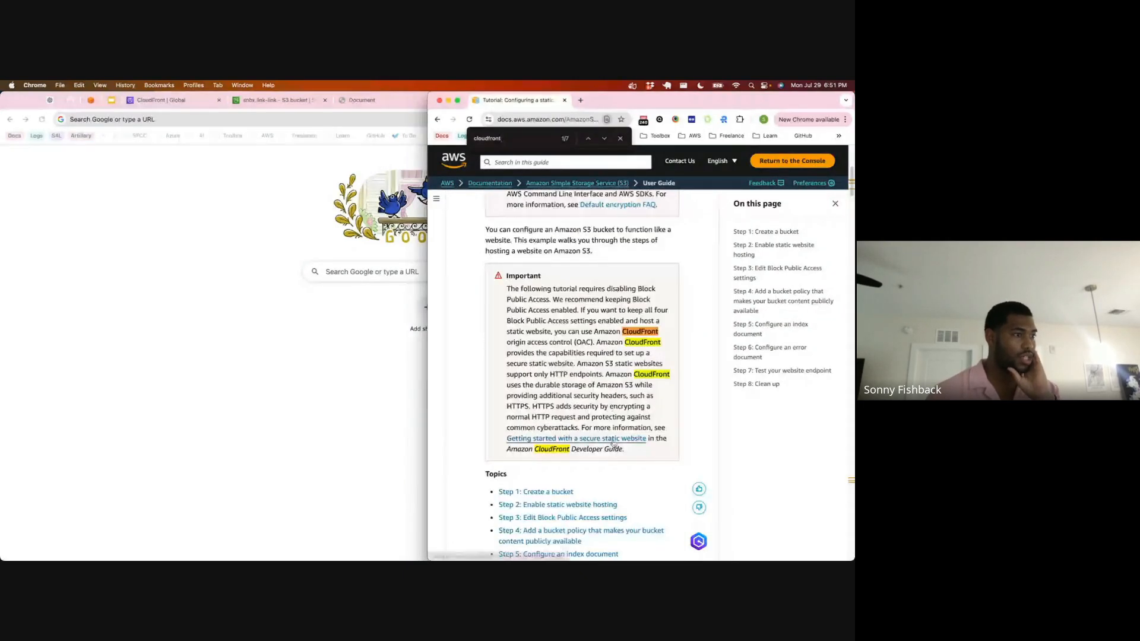
{"action": "left_click", "coordinate": [573, 439]}
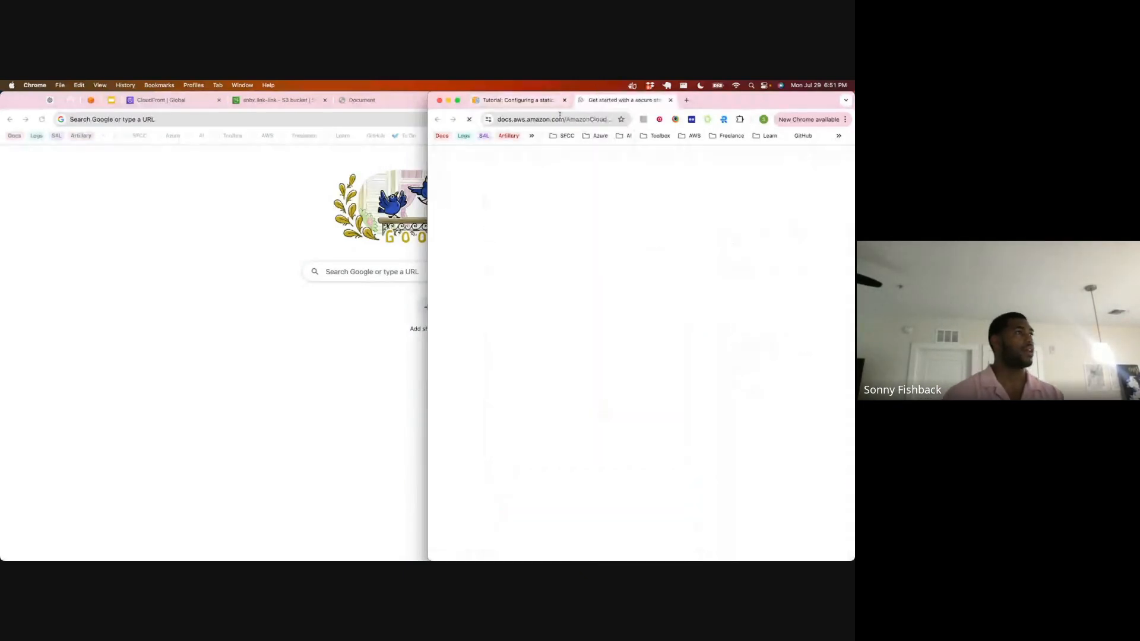
Step: Bring up the CloudFront console beside the secure static website guide and read through the guide's solution overview and deployment instructions
{"action": "left_click", "coordinate": [334, 119]}
{"action": "left_click", "coordinate": [644, 103]}
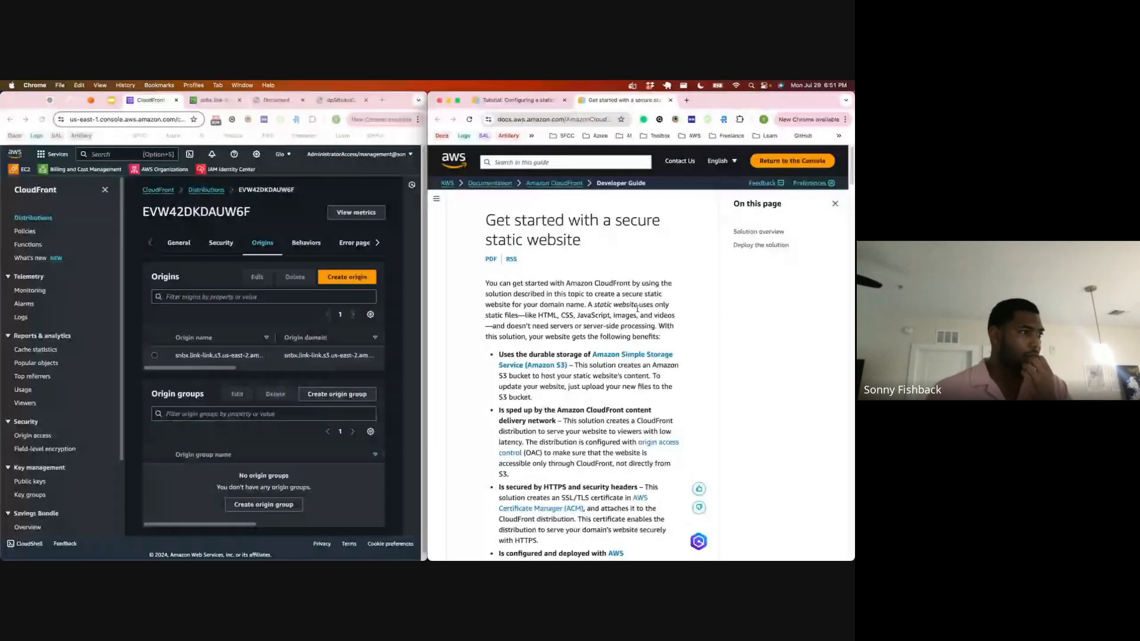
{"action": "scroll", "coordinate": [638, 308], "scroll_direction": "down", "scroll_amount": 3}
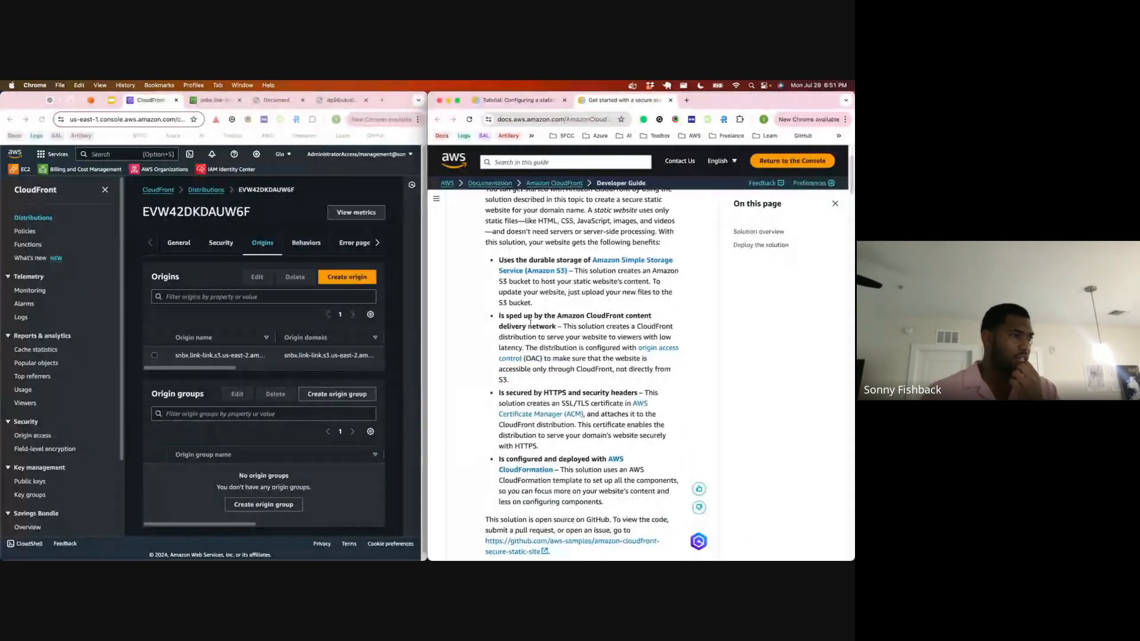
{"action": "scroll", "coordinate": [530, 324], "scroll_direction": "down", "scroll_amount": 10}
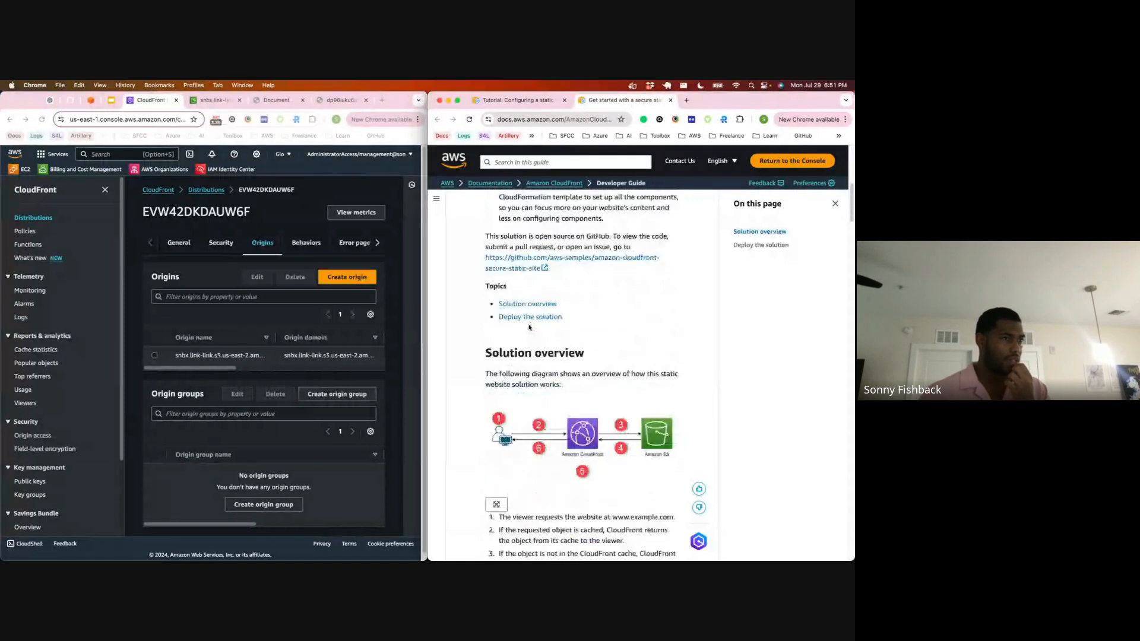
{"action": "scroll", "coordinate": [530, 327], "scroll_direction": "down", "scroll_amount": 6}
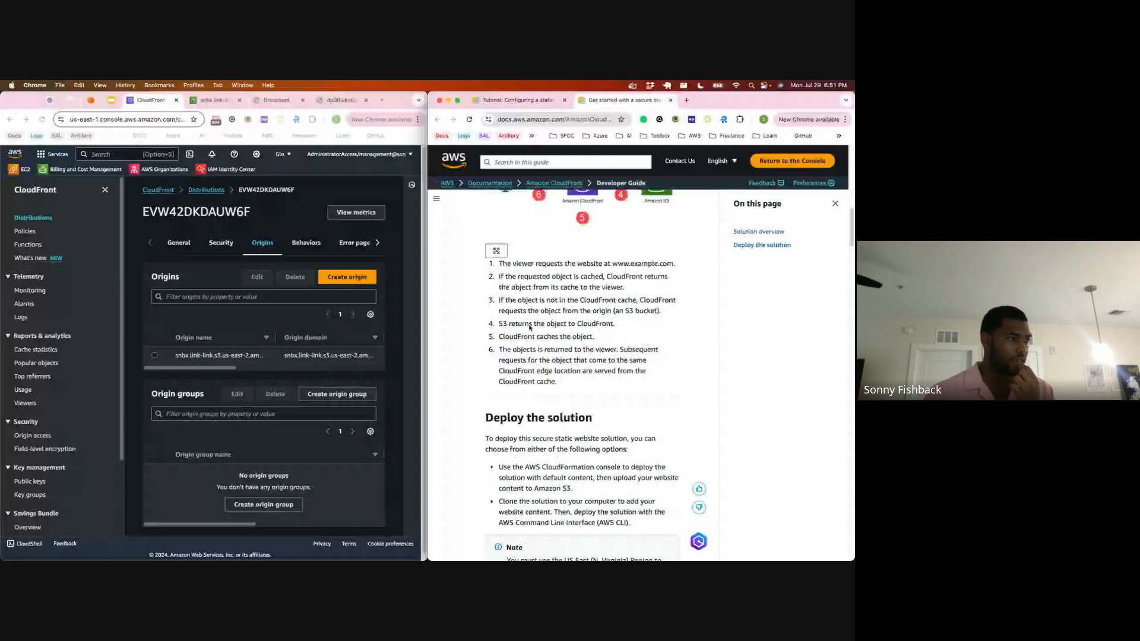
{"action": "scroll", "coordinate": [530, 327], "scroll_direction": "down", "scroll_amount": 12}
{"action": "scroll", "coordinate": [530, 327], "scroll_direction": "down", "scroll_amount": 5}
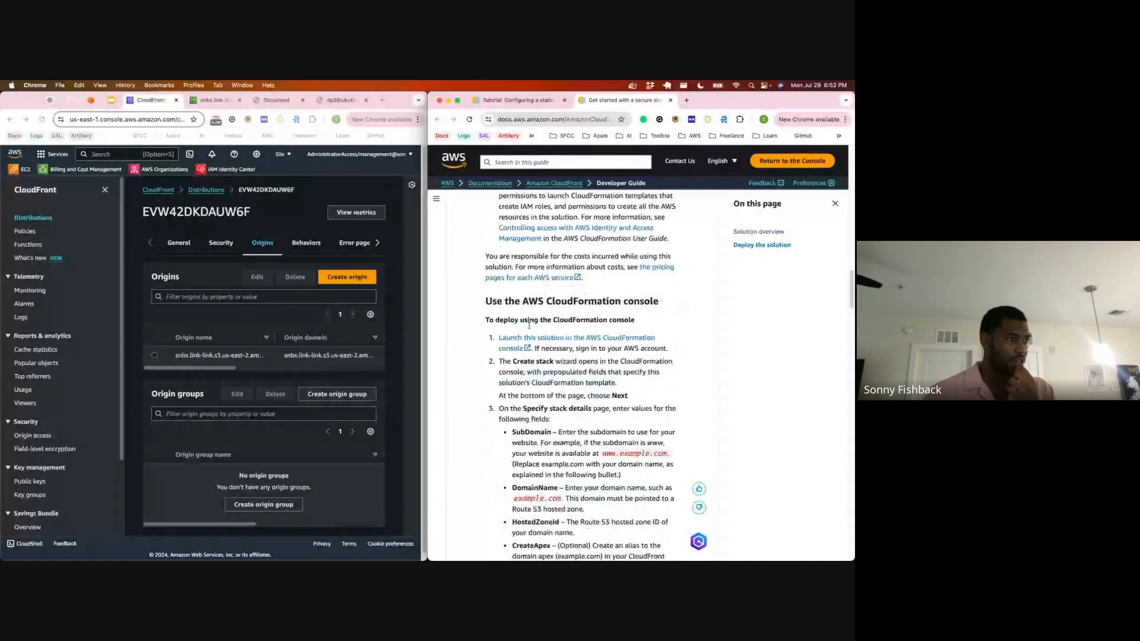
{"action": "scroll", "coordinate": [529, 326], "scroll_direction": "down", "scroll_amount": 5}
{"action": "scroll", "coordinate": [530, 326], "scroll_direction": "down", "scroll_amount": 4}
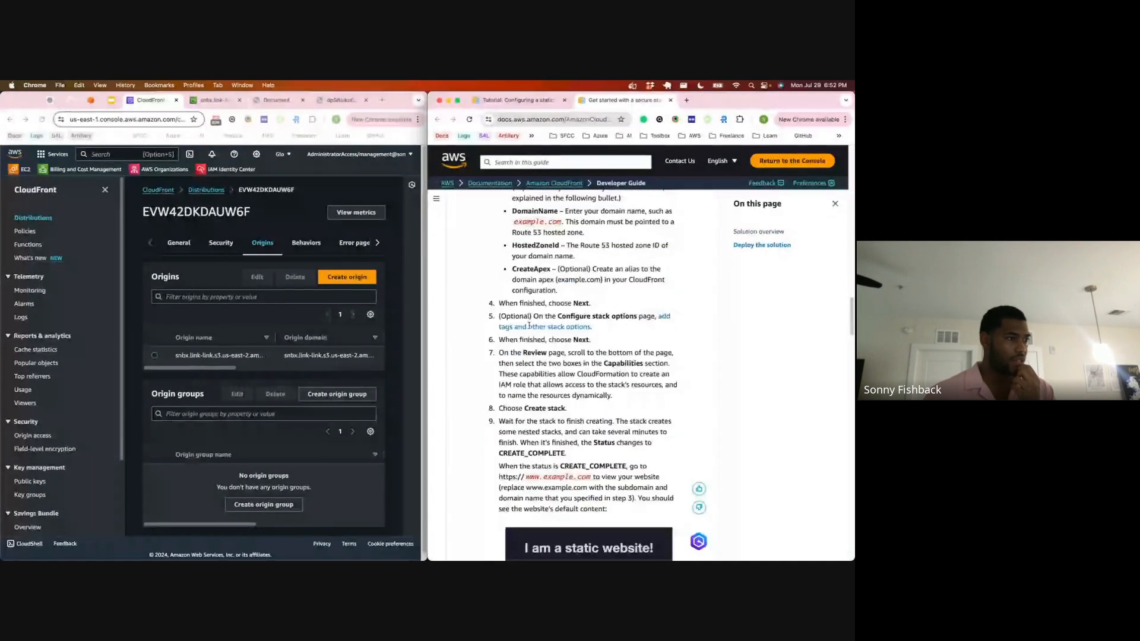
{"action": "scroll", "coordinate": [529, 325], "scroll_direction": "down", "scroll_amount": 10}
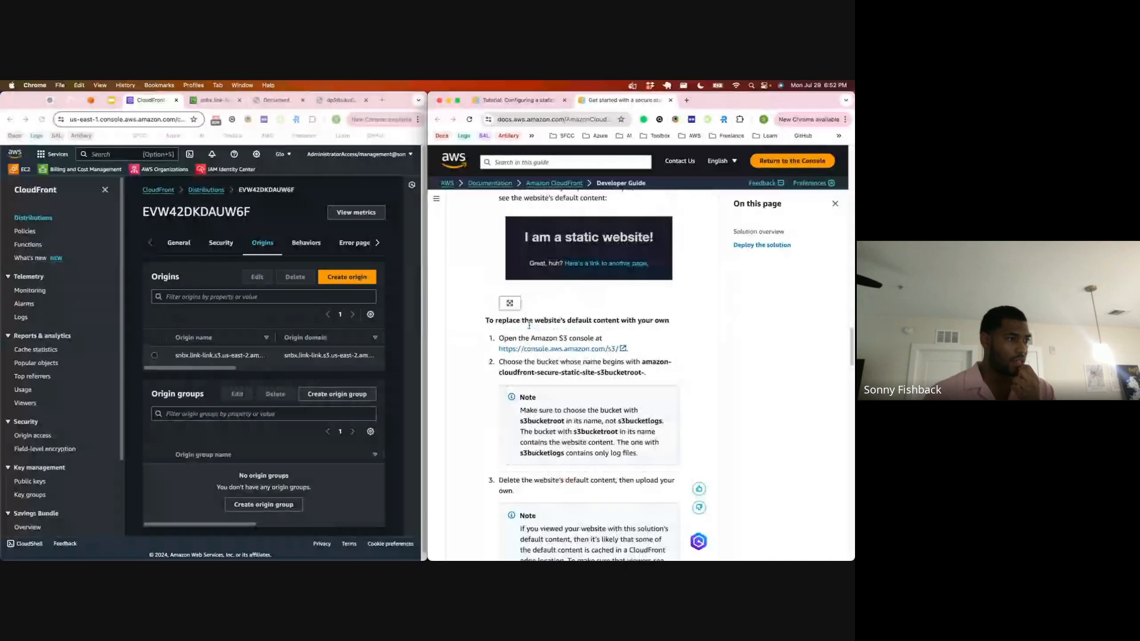
{"action": "scroll", "coordinate": [529, 326], "scroll_direction": "down", "scroll_amount": 12}
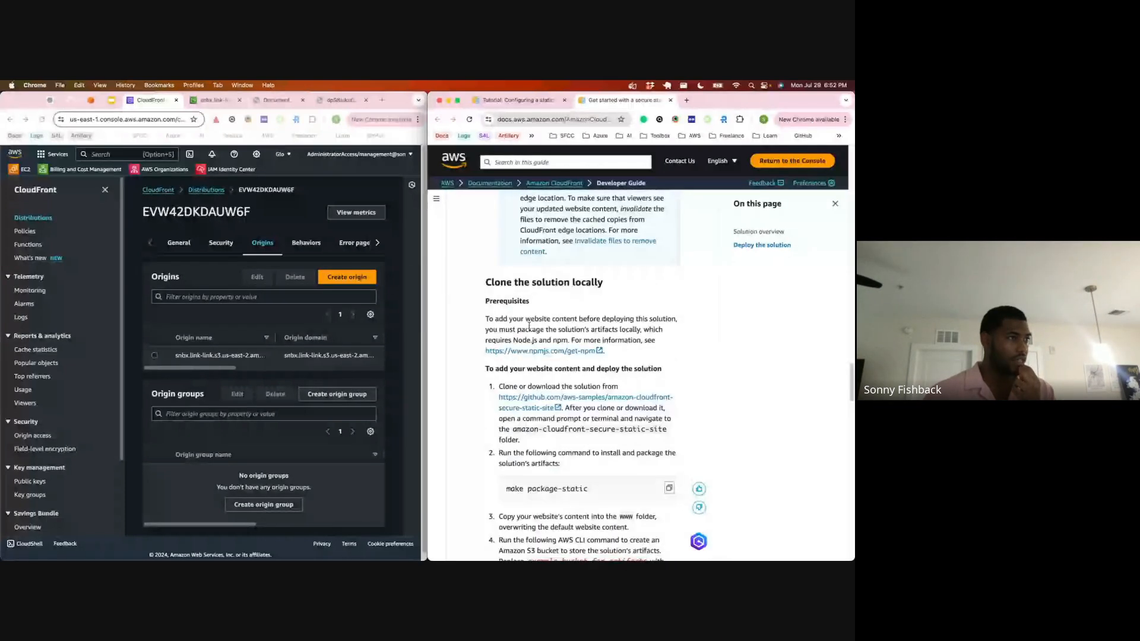
{"action": "scroll", "coordinate": [529, 325], "scroll_direction": "down", "scroll_amount": 9}
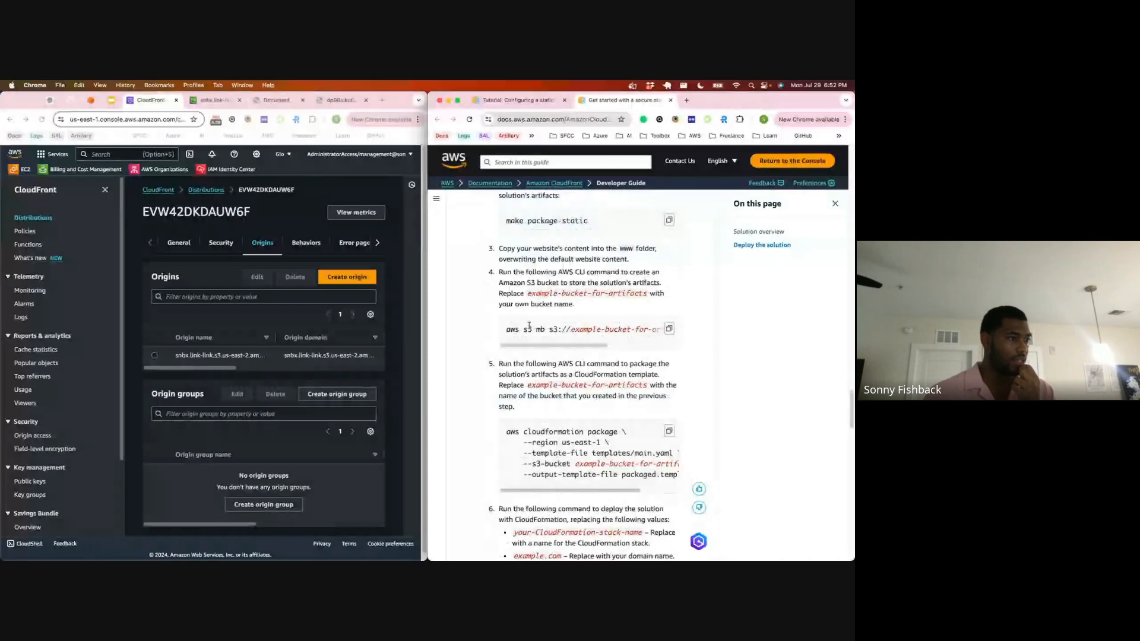
{"action": "scroll", "coordinate": [530, 325], "scroll_direction": "down", "scroll_amount": 12}
{"action": "scroll", "coordinate": [529, 326], "scroll_direction": "down", "scroll_amount": 17}
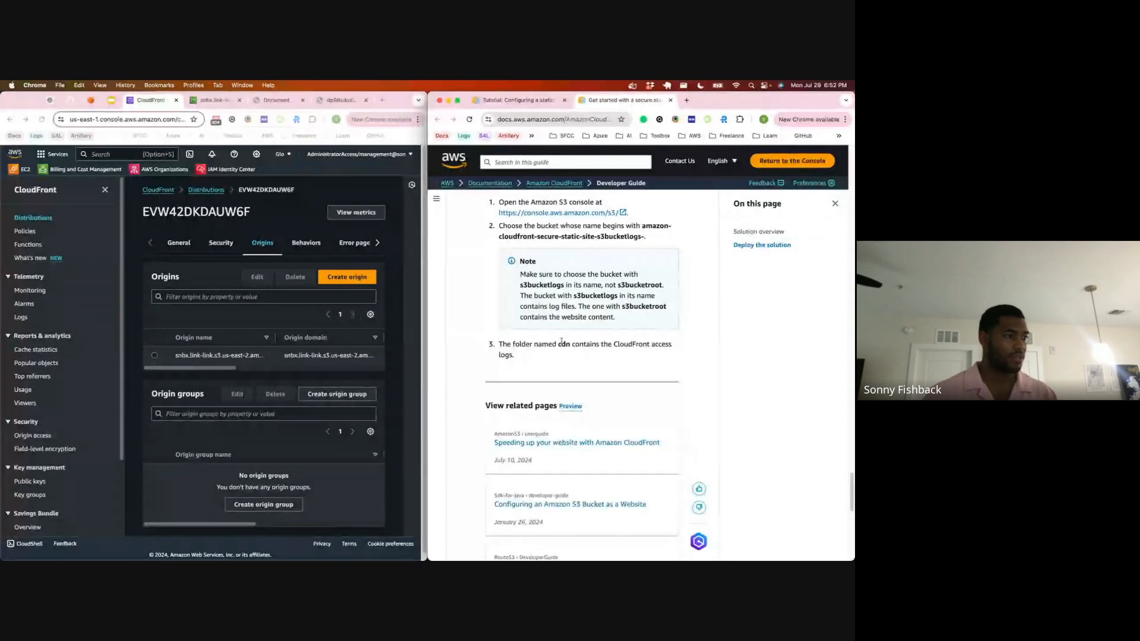
Step: Search Google for "connect cloudfront to aws s3" and open the AWS re:Post article on serving HTTPS requests for an S3 bucket
{"action": "left_click", "coordinate": [687, 100]}
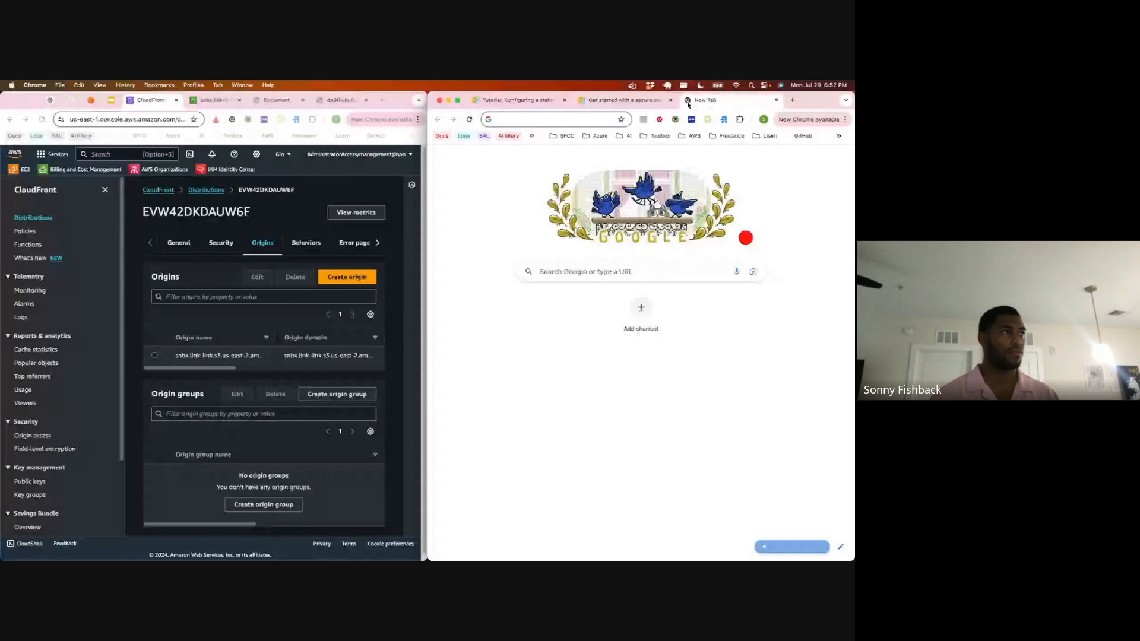
{"action": "type", "text": "connect cloudfront to aws "}
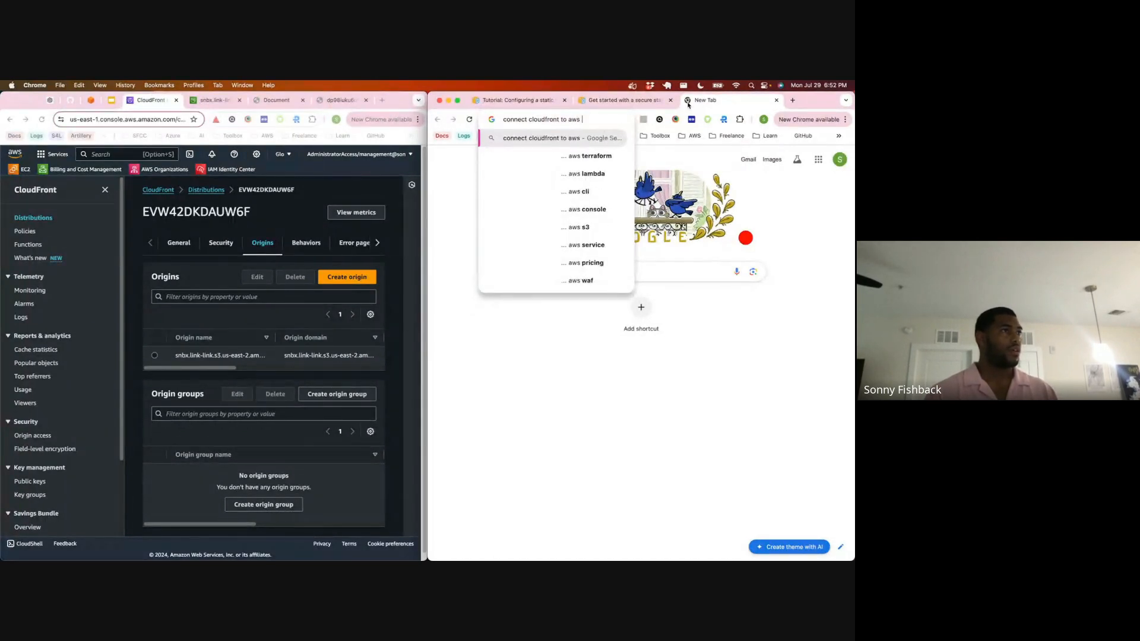
{"action": "type", "text": "s3"}
{"action": "key", "text": "Return"}
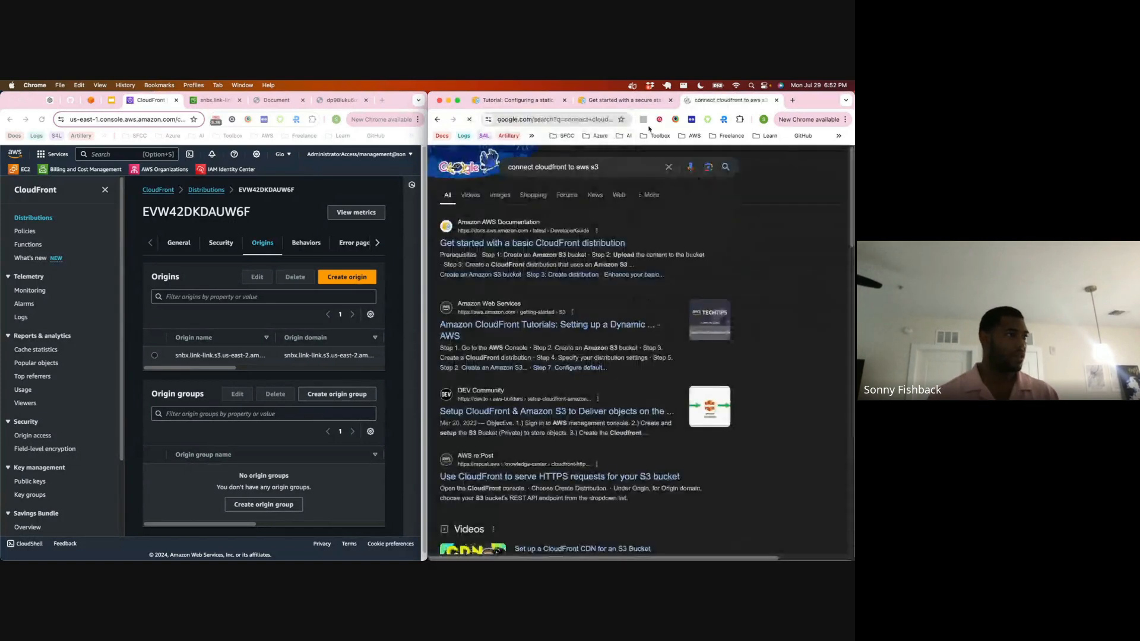
{"action": "scroll", "coordinate": [543, 254], "scroll_direction": "down", "scroll_amount": 3}
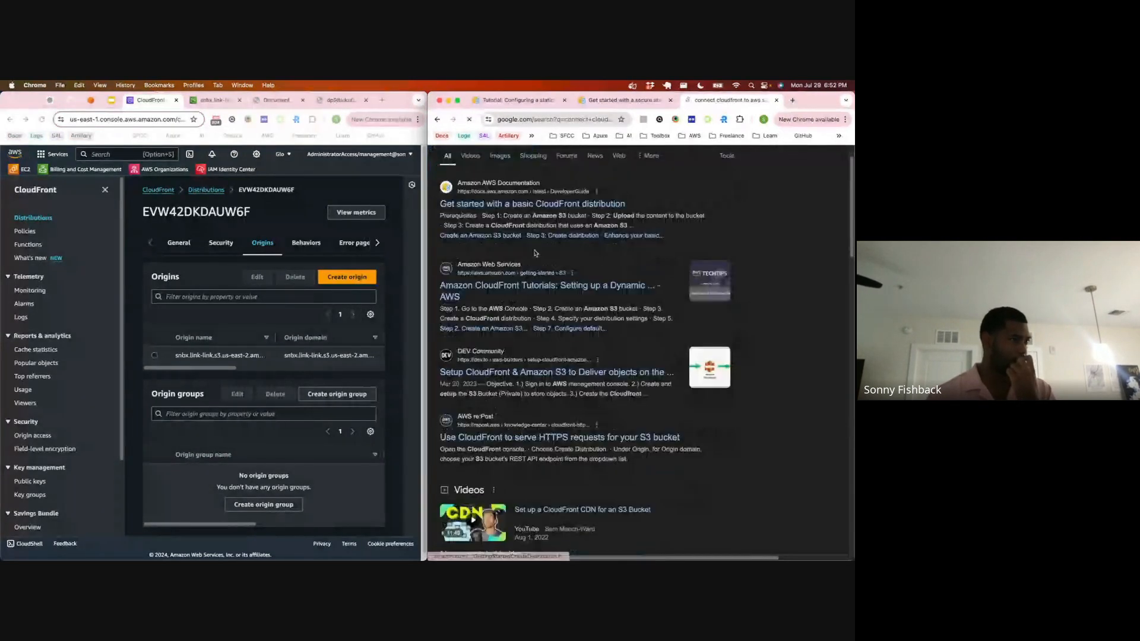
{"action": "scroll", "coordinate": [528, 273], "scroll_direction": "down", "scroll_amount": 1}
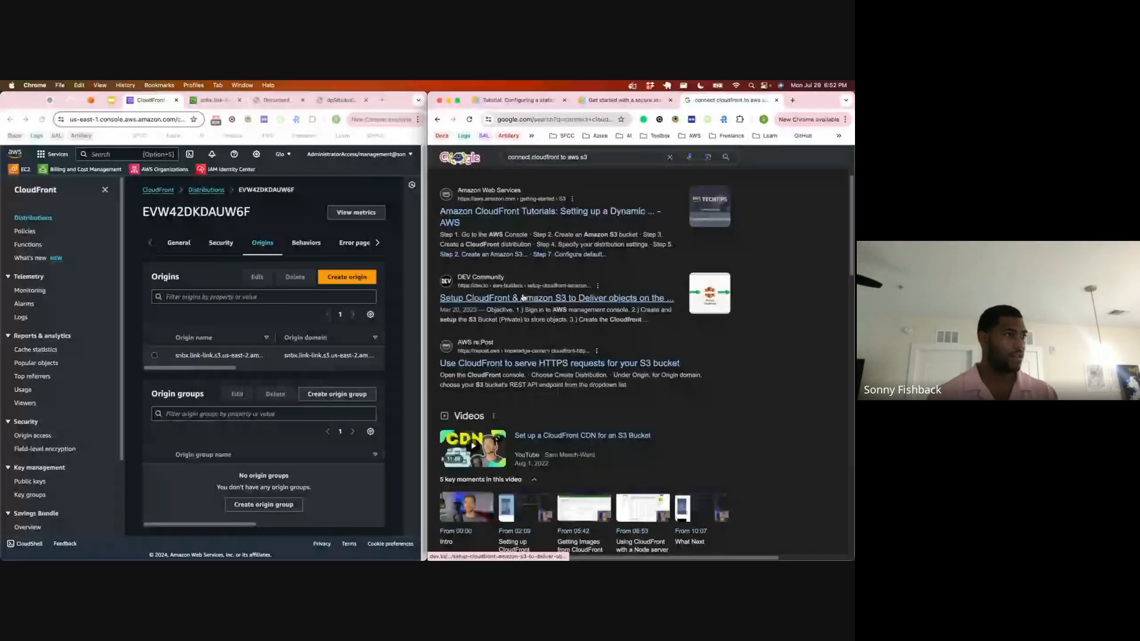
{"action": "left_click", "coordinate": [523, 298]}
Step: Read the re:Post article's distribution setup, DNS and related information sections, and look over the CloudFront console's navigation
{"action": "scroll", "coordinate": [517, 354], "scroll_direction": "down", "scroll_amount": 1}
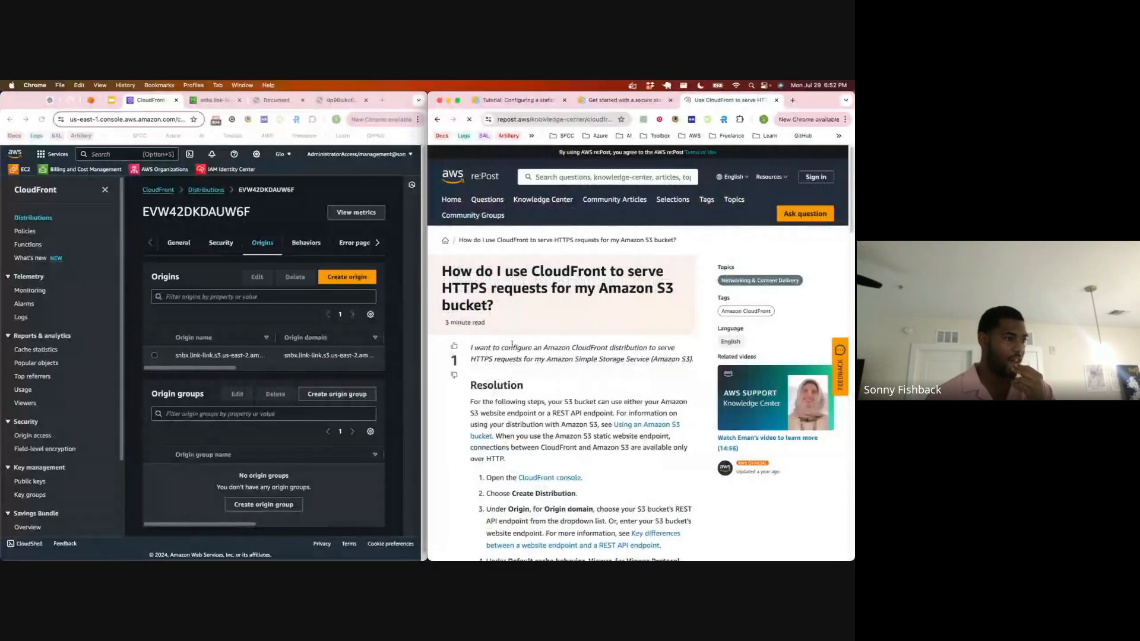
{"action": "scroll", "coordinate": [512, 344], "scroll_direction": "down", "scroll_amount": 5}
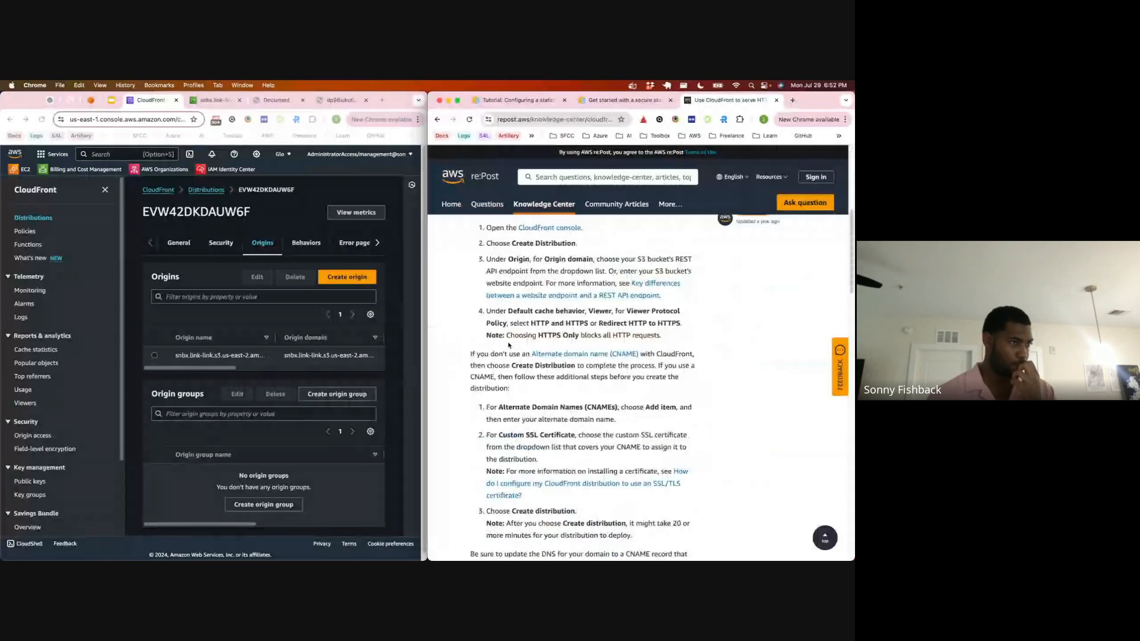
{"action": "scroll", "coordinate": [509, 345], "scroll_direction": "down", "scroll_amount": 4}
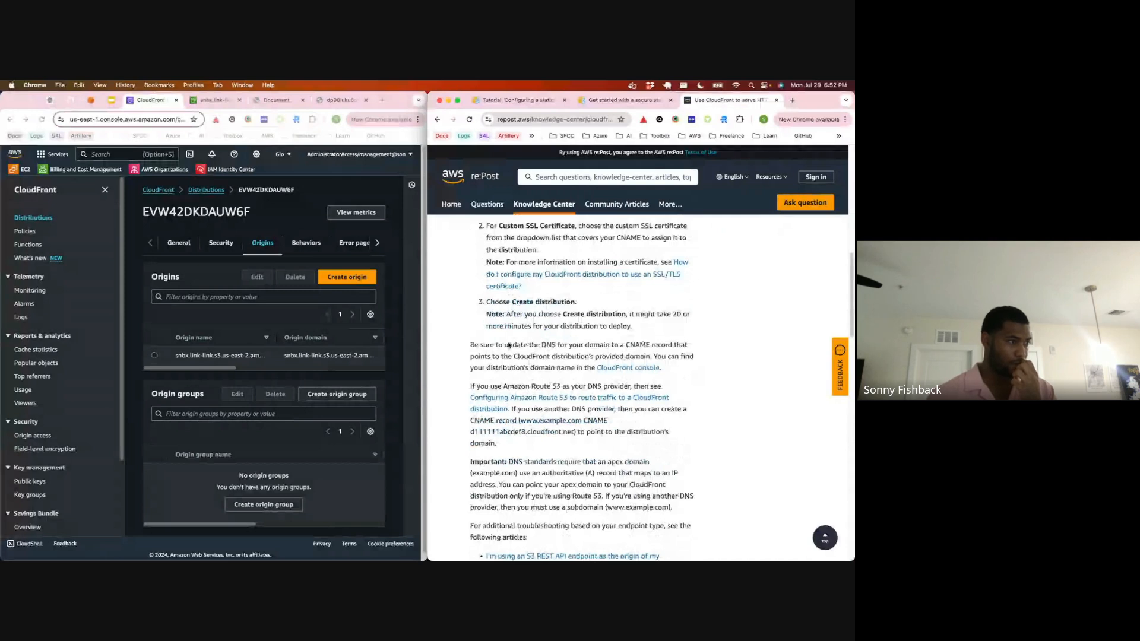
{"action": "scroll", "coordinate": [509, 345], "scroll_direction": "down", "scroll_amount": 6}
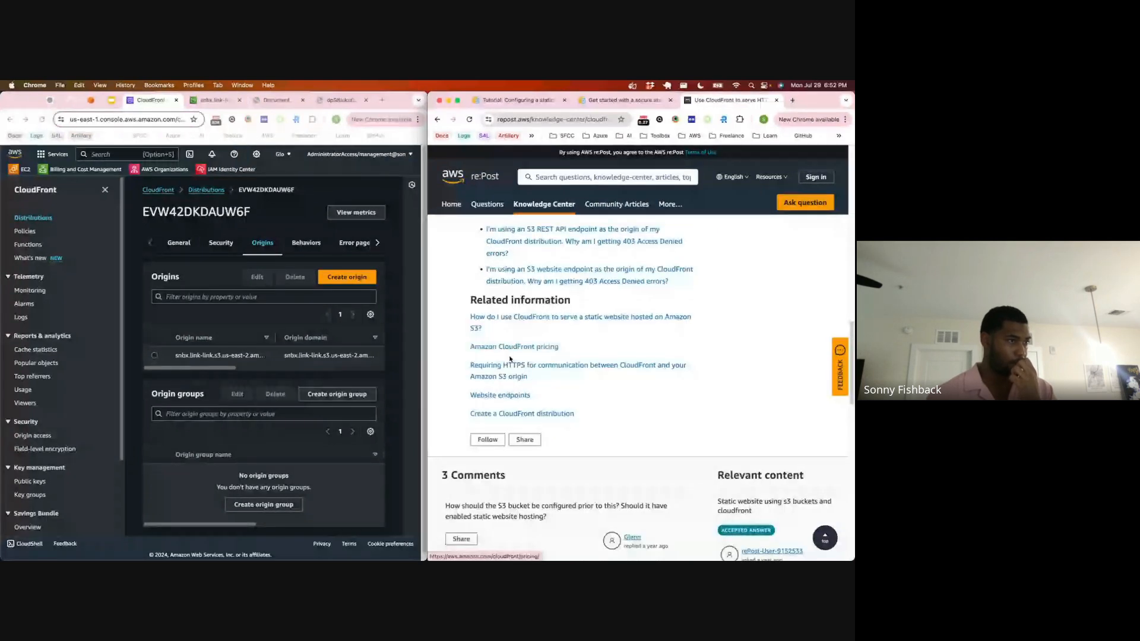
{"action": "scroll", "coordinate": [511, 360], "scroll_direction": "up", "scroll_amount": 1}
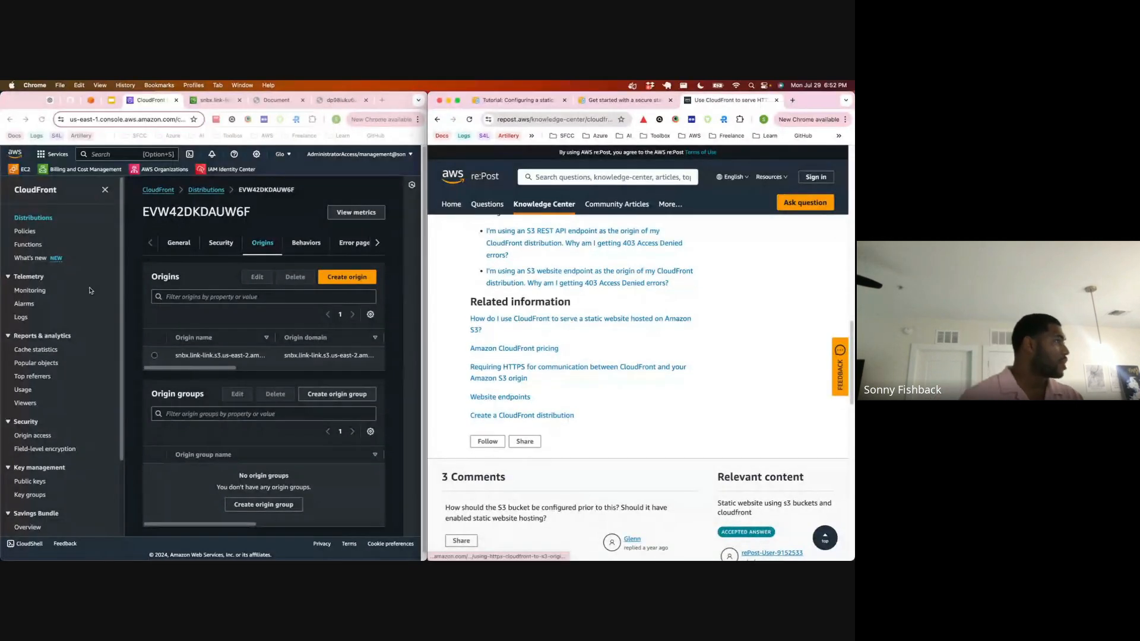
{"action": "scroll", "coordinate": [36, 326], "scroll_direction": "down", "scroll_amount": 1}
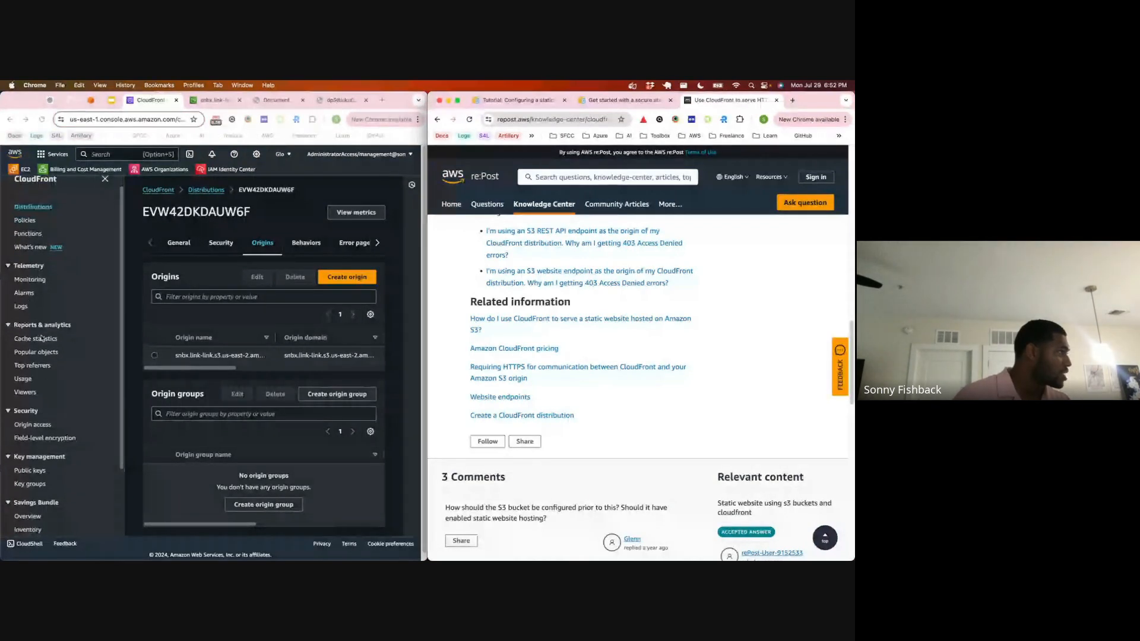
Step: Open CloudFront's Origin access settings and close the re:Post article on serving HTTPS requests
{"action": "left_click", "coordinate": [33, 425]}
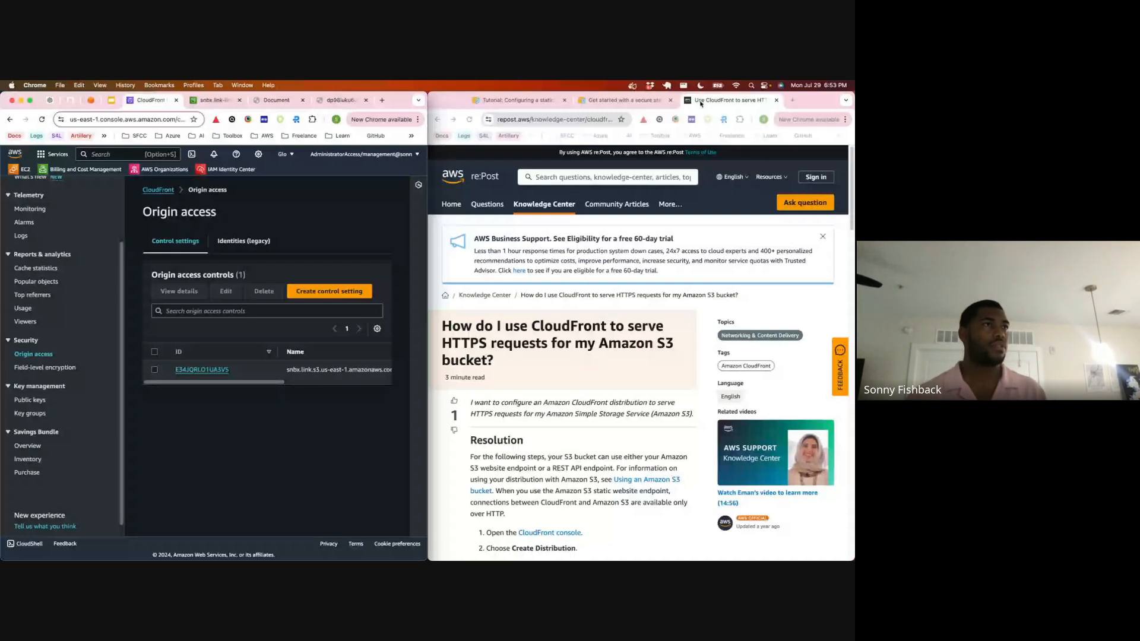
{"action": "left_click", "coordinate": [701, 104]}
{"action": "key", "text": "super+w"}
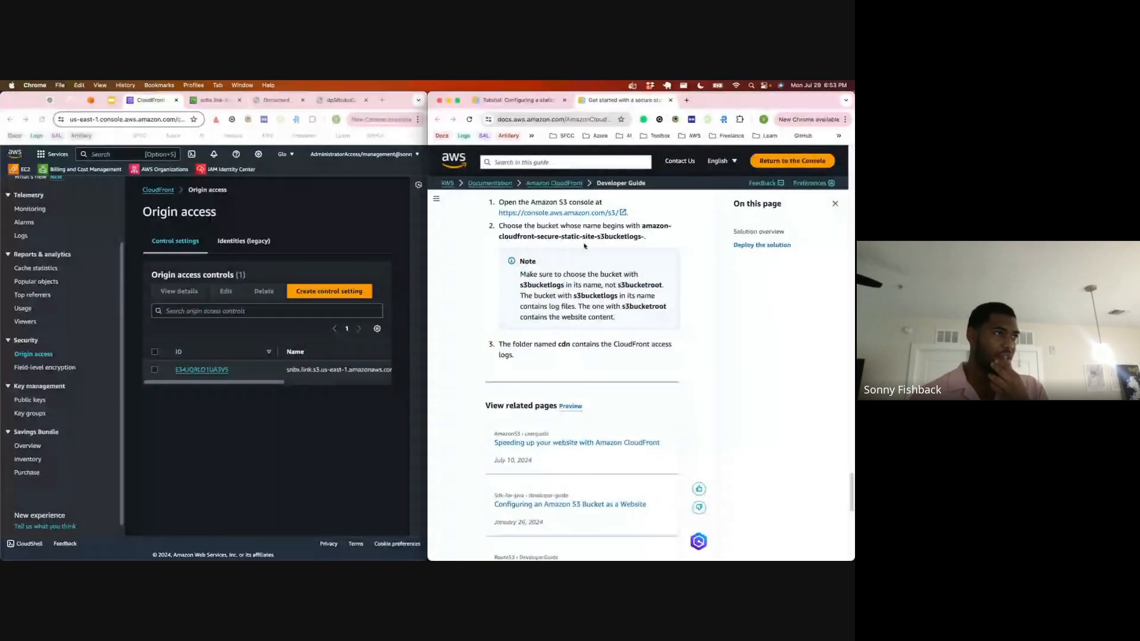
Step: Read the introduction of the secure static website guide and open its linked origin access control documentation
{"action": "scroll", "coordinate": [584, 246], "scroll_direction": "up", "scroll_amount": 15}
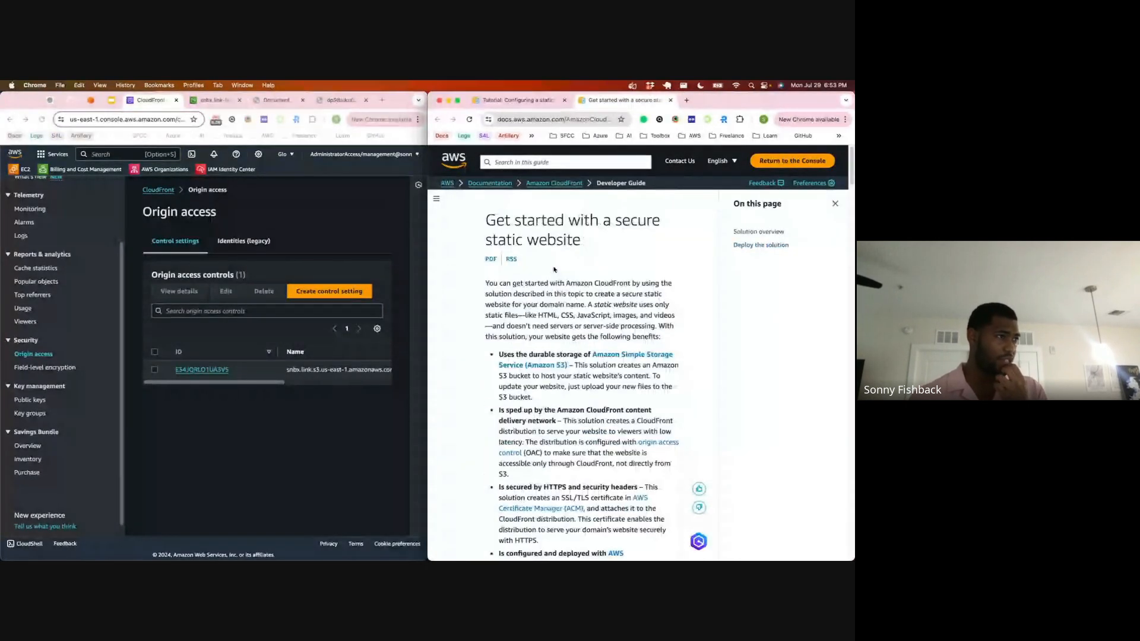
{"action": "scroll", "coordinate": [579, 252], "scroll_direction": "down", "scroll_amount": 3}
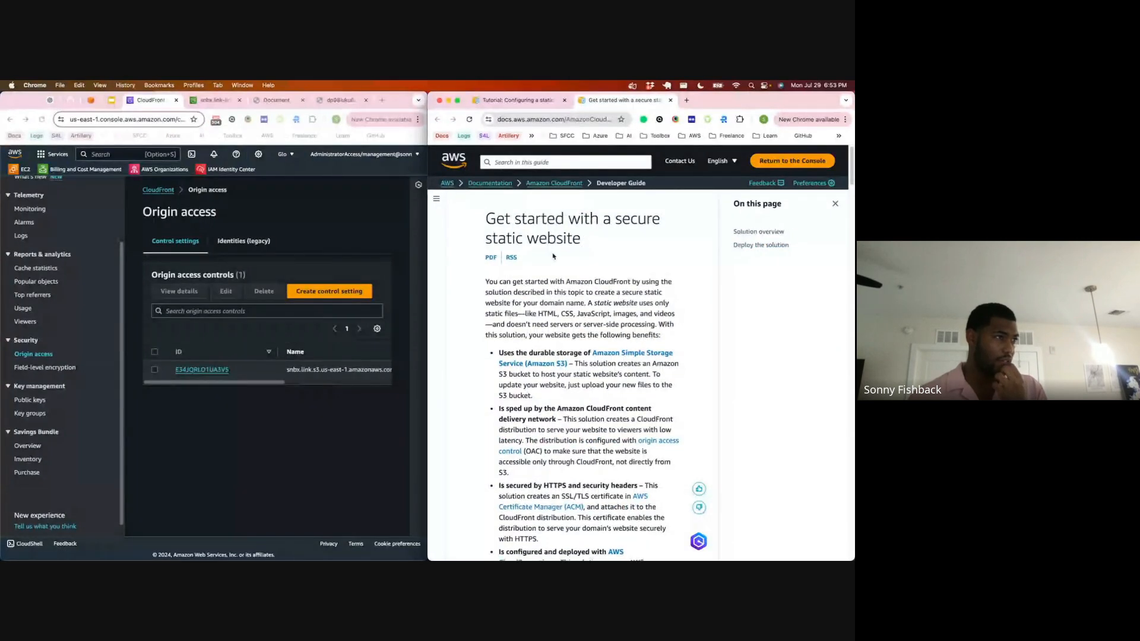
{"action": "scroll", "coordinate": [558, 267], "scroll_direction": "down", "scroll_amount": 1}
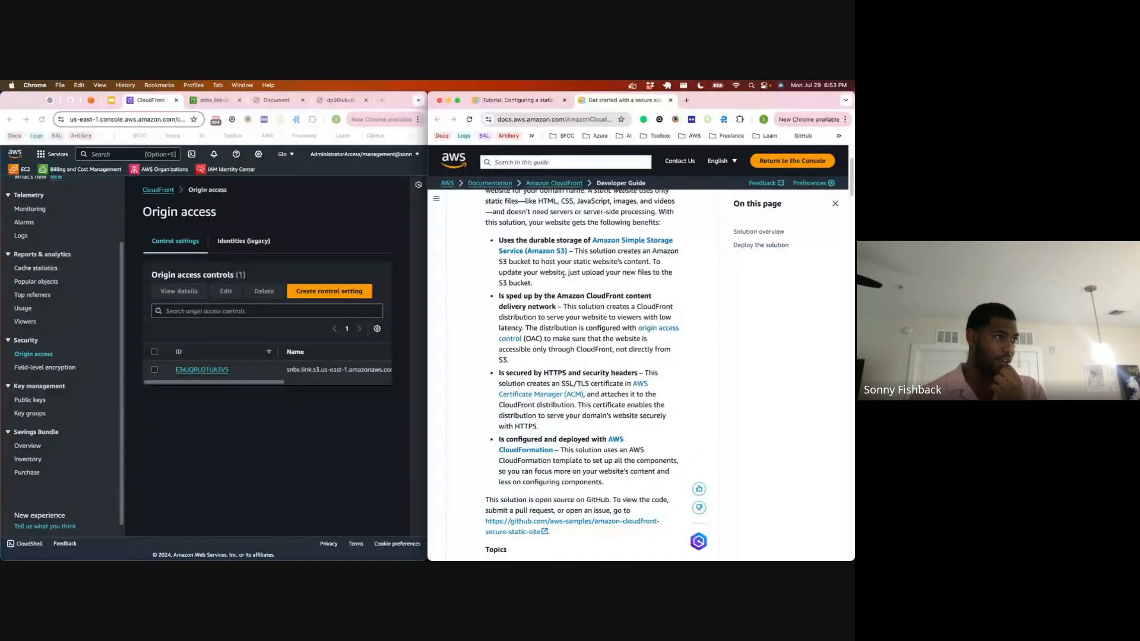
{"action": "scroll", "coordinate": [563, 275], "scroll_direction": "down", "scroll_amount": 2}
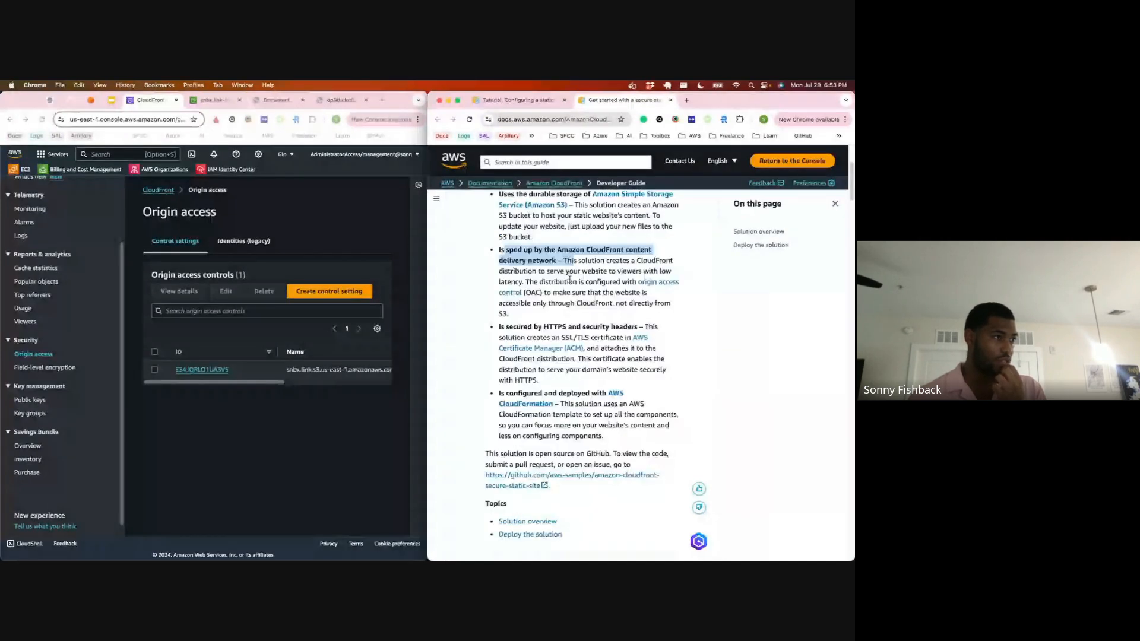
{"action": "left_click_drag", "start_coordinate": [539, 283], "coordinate": [616, 283]}
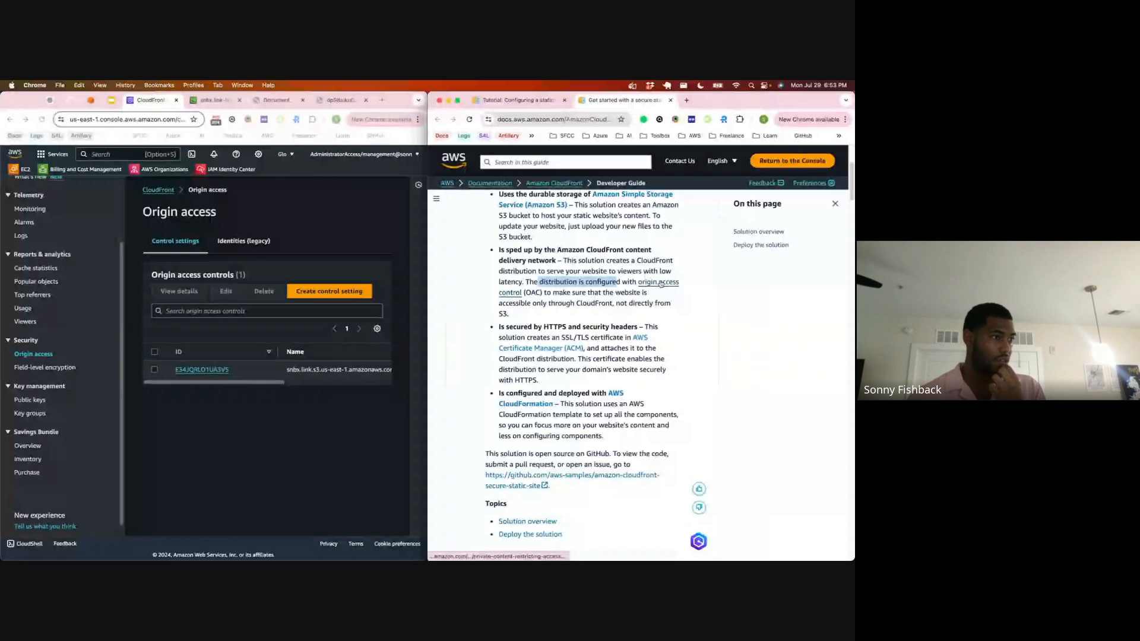
{"action": "left_click", "coordinate": [661, 284]}
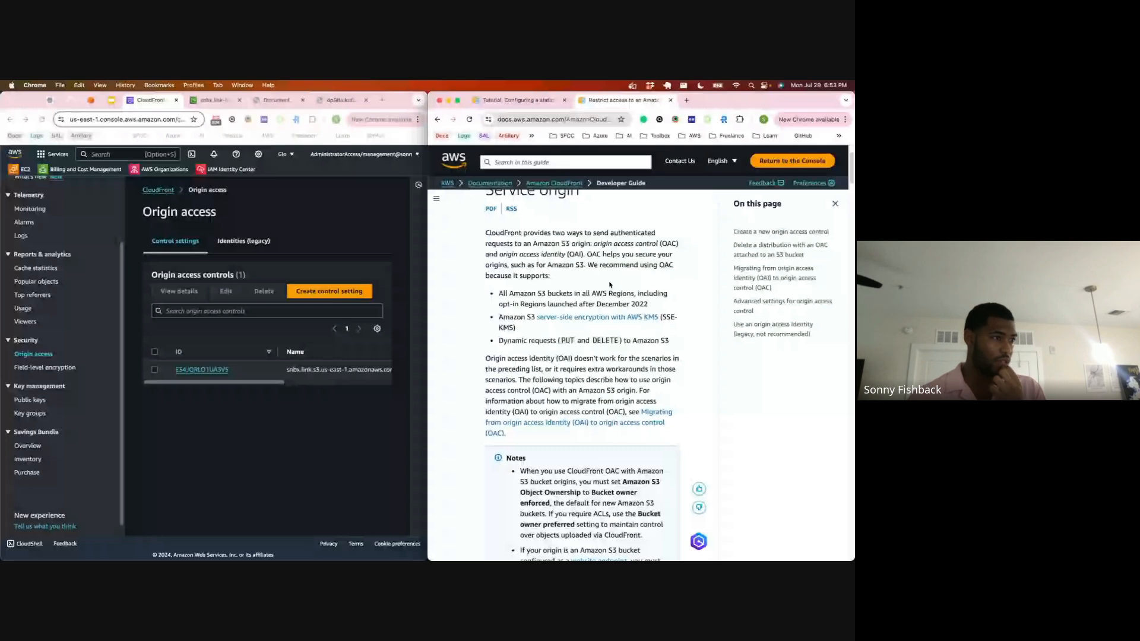
Step: Read the origin access control prerequisites, the S3 bucket permission instructions and the read-only and read-write example bucket policies
{"action": "scroll", "coordinate": [551, 345], "scroll_direction": "down", "scroll_amount": 5}
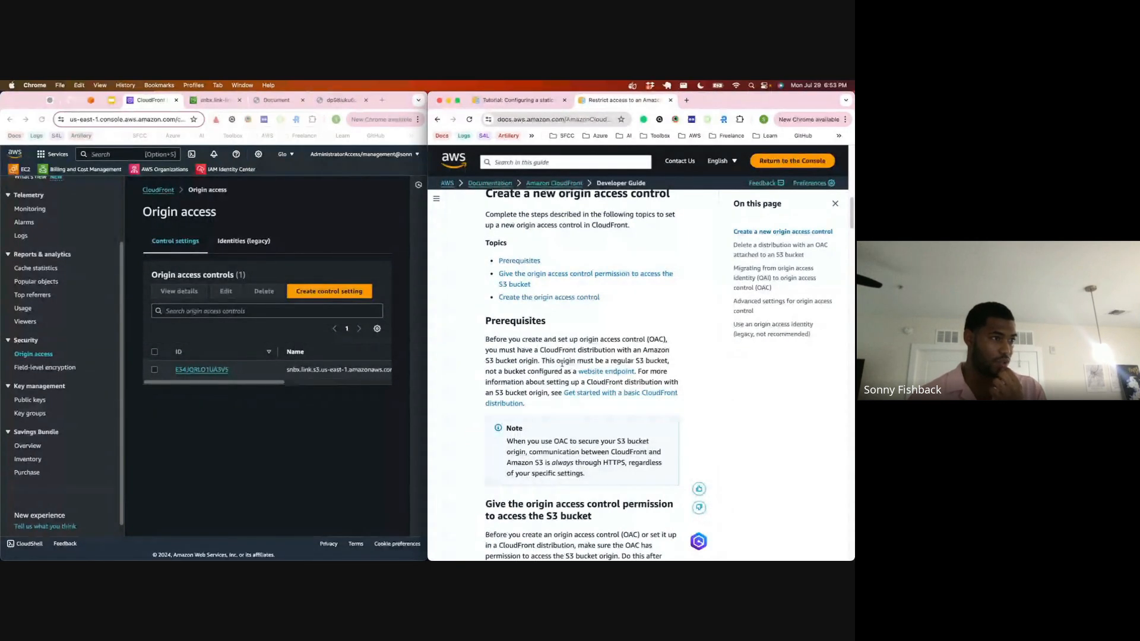
{"action": "scroll", "coordinate": [572, 355], "scroll_direction": "down", "scroll_amount": 1}
{"action": "scroll", "coordinate": [572, 355], "scroll_direction": "down", "scroll_amount": 4}
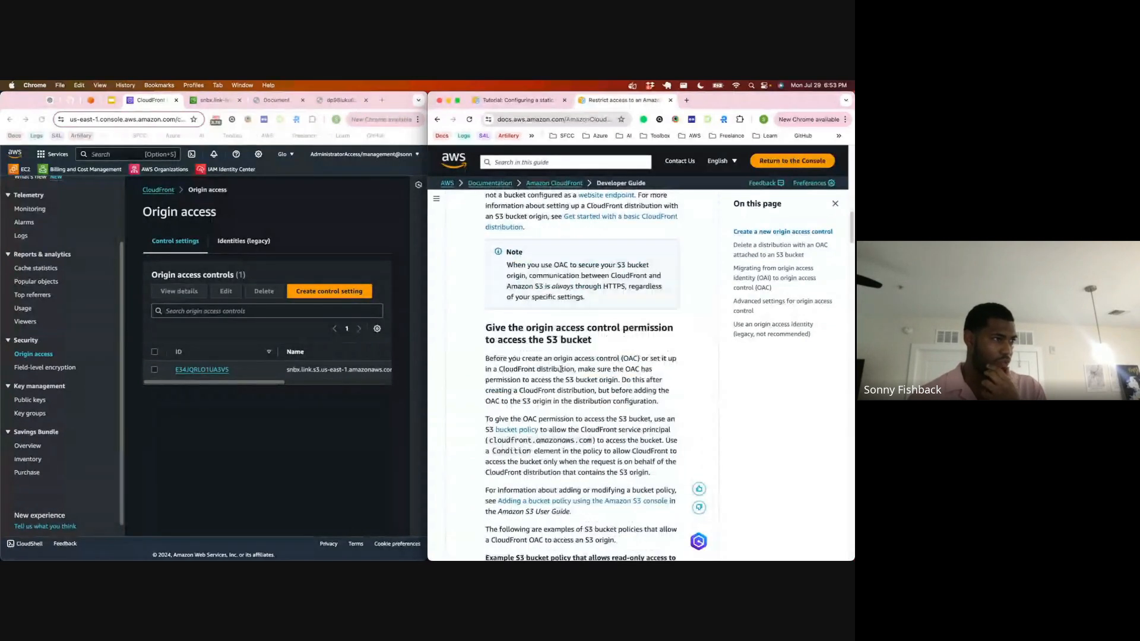
{"action": "scroll", "coordinate": [561, 370], "scroll_direction": "down", "scroll_amount": 2}
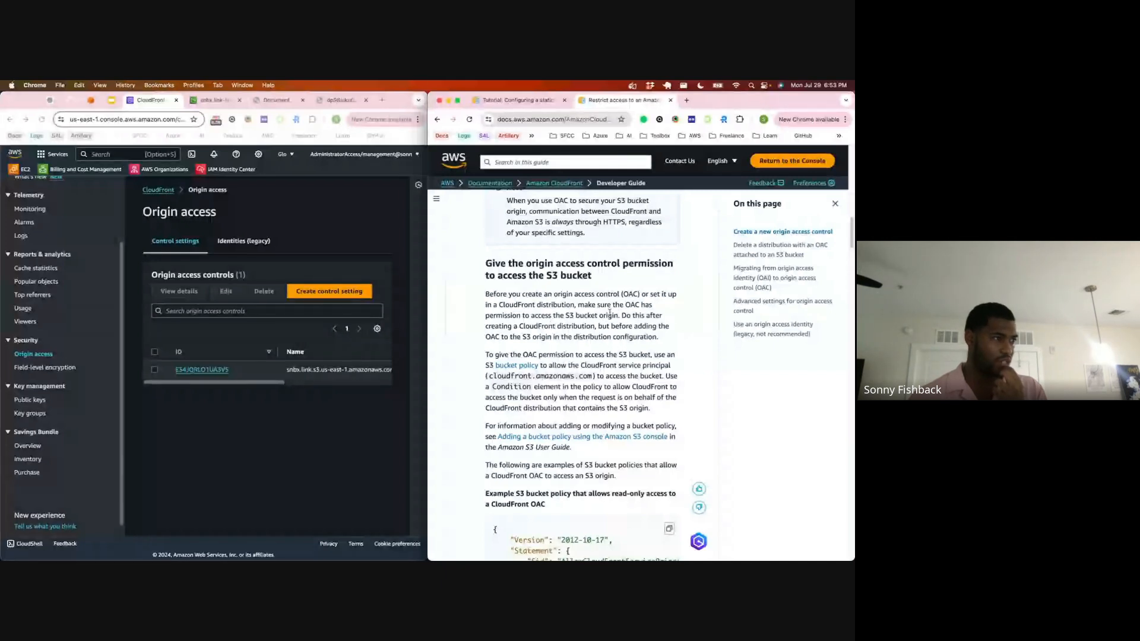
{"action": "scroll", "coordinate": [608, 312], "scroll_direction": "down", "scroll_amount": 2}
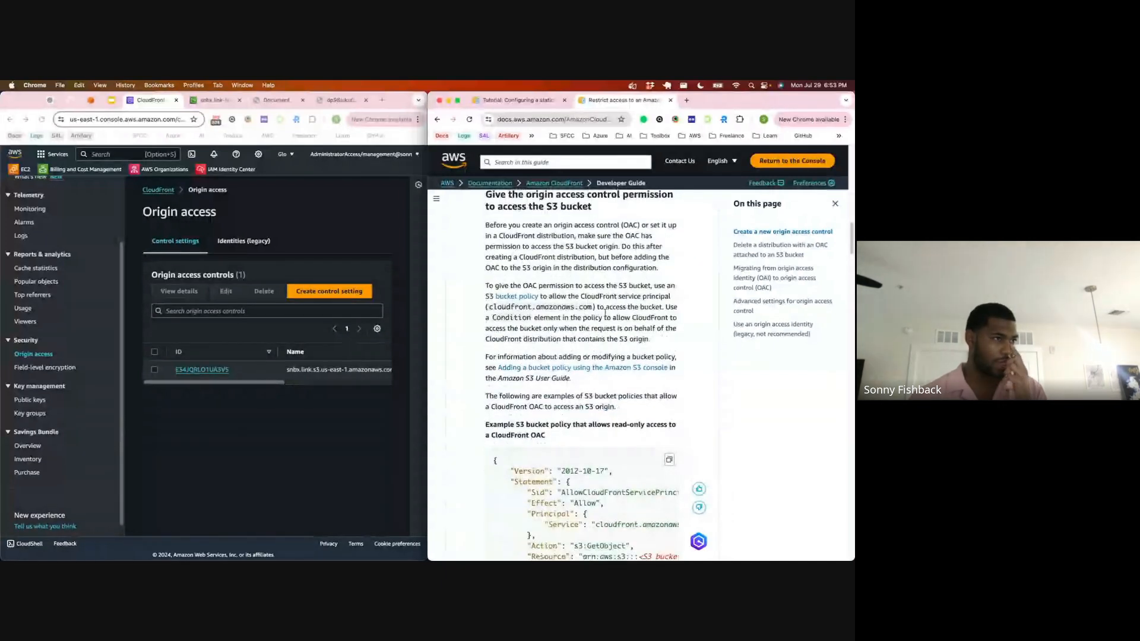
{"action": "scroll", "coordinate": [588, 297], "scroll_direction": "down", "scroll_amount": 1}
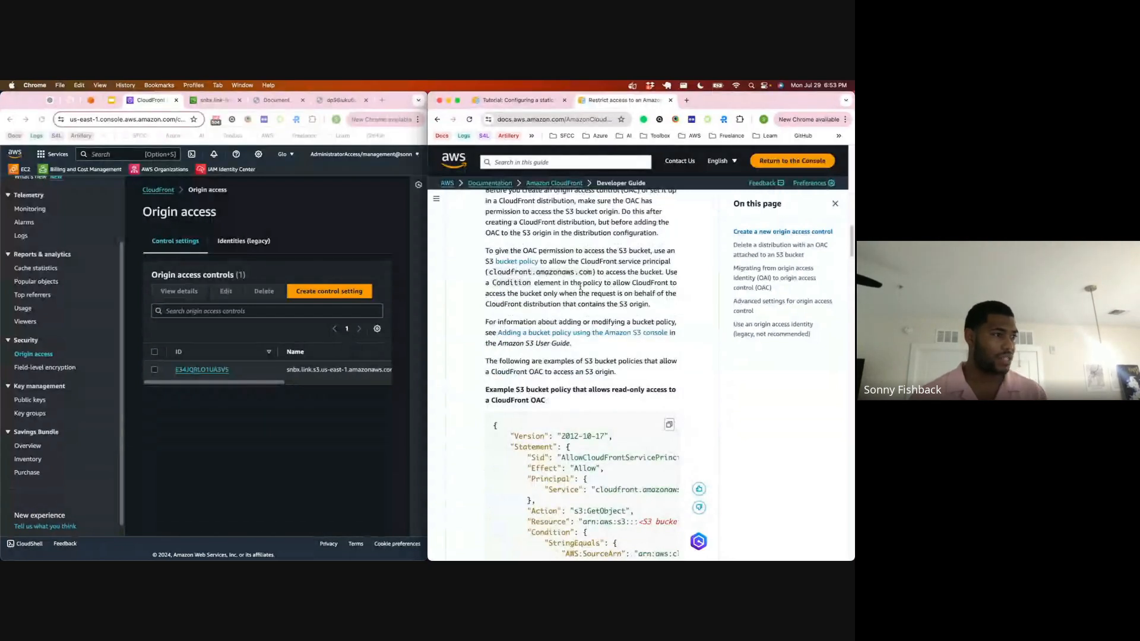
{"action": "scroll", "coordinate": [613, 378], "scroll_direction": "down", "scroll_amount": 2}
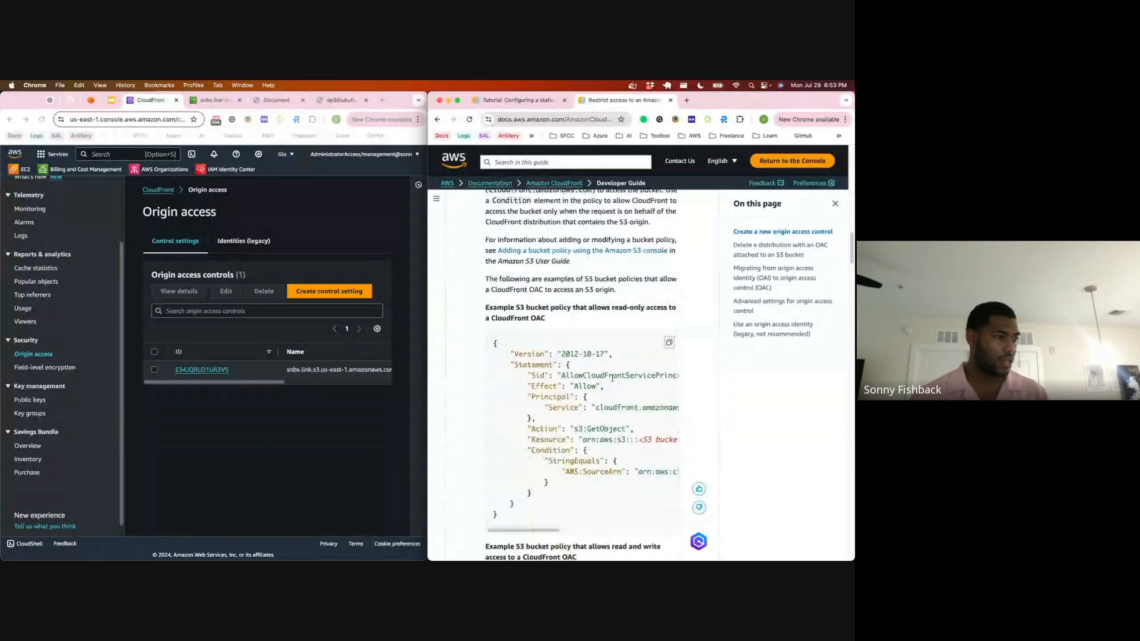
{"action": "scroll", "coordinate": [593, 357], "scroll_direction": "down", "scroll_amount": 4}
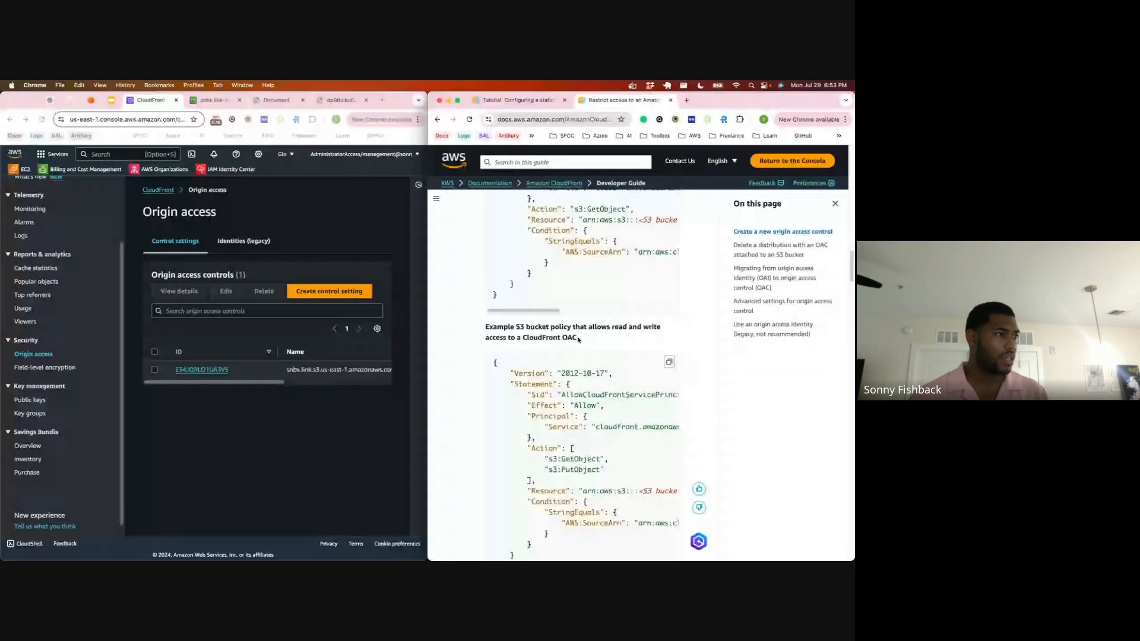
{"action": "scroll", "coordinate": [578, 339], "scroll_direction": "up", "scroll_amount": 4}
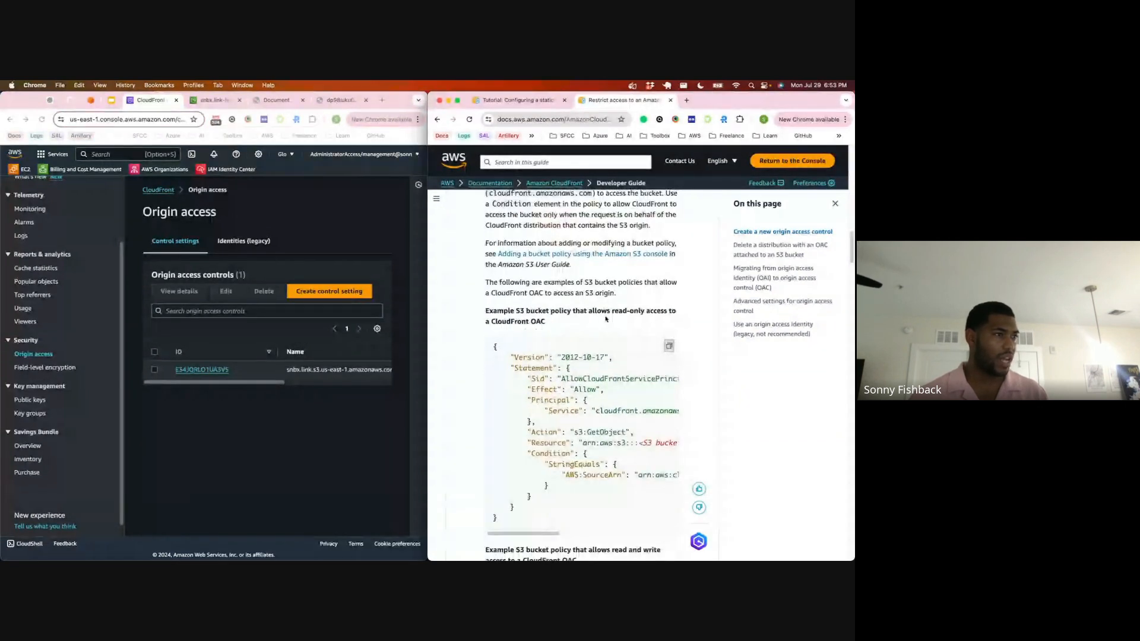
{"action": "scroll", "coordinate": [595, 324], "scroll_direction": "down", "scroll_amount": 3}
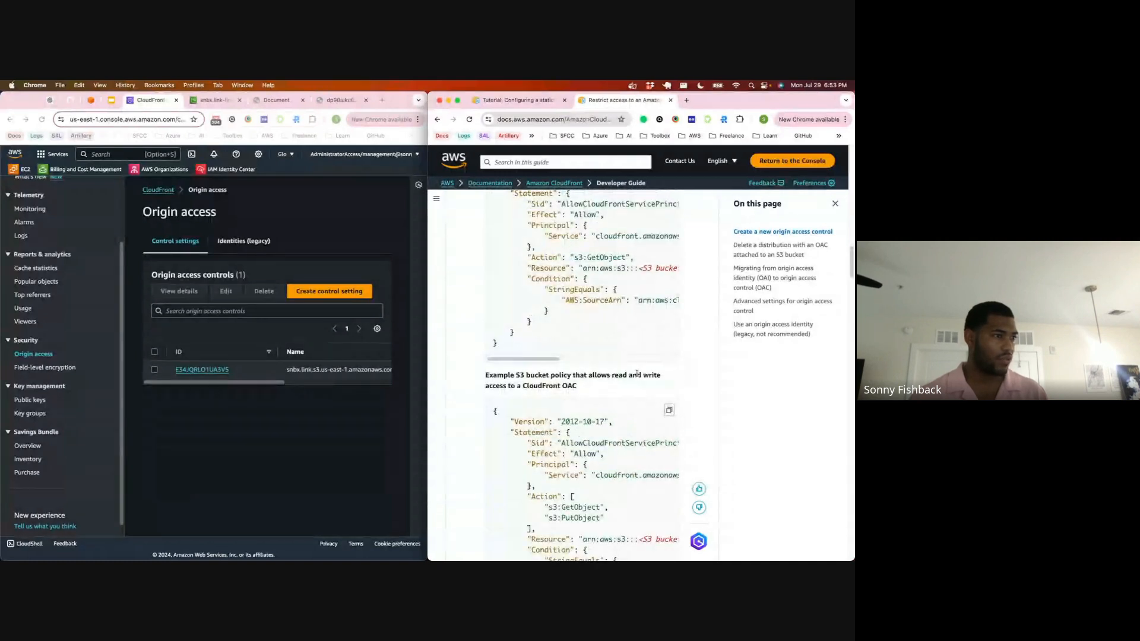
Step: Edit the snbx.link-link bucket policy in a maximized window, replacing it entirely with the guide's example that allows read-only access to a CloudFront OAC
{"action": "left_click", "coordinate": [214, 100]}
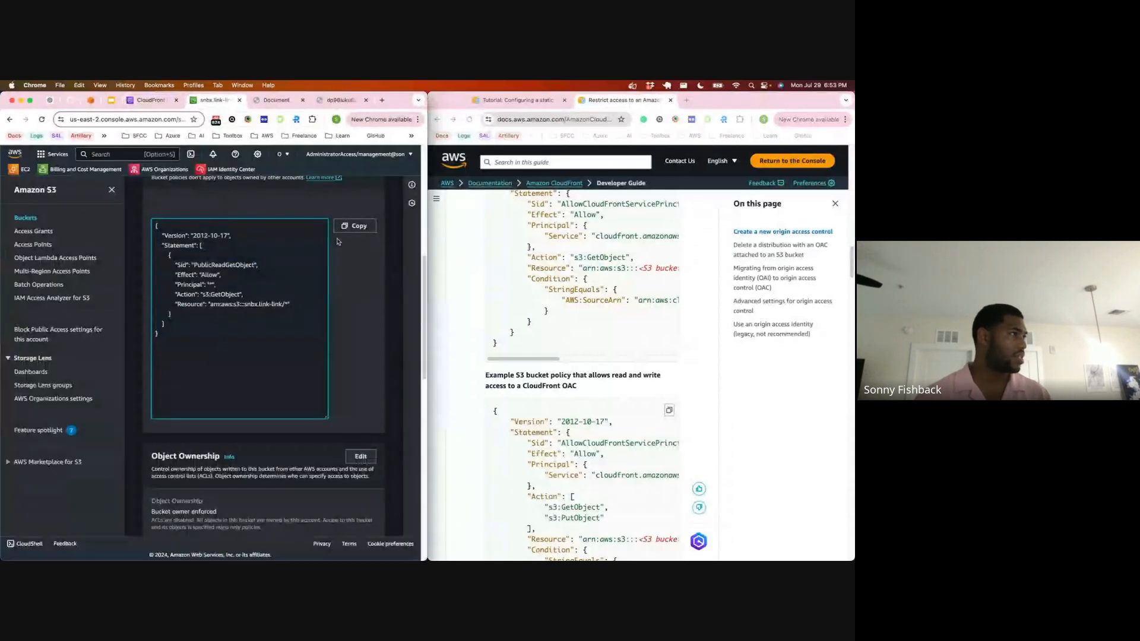
{"action": "scroll", "coordinate": [337, 242], "scroll_direction": "up", "scroll_amount": 2}
{"action": "left_click", "coordinate": [325, 240]}
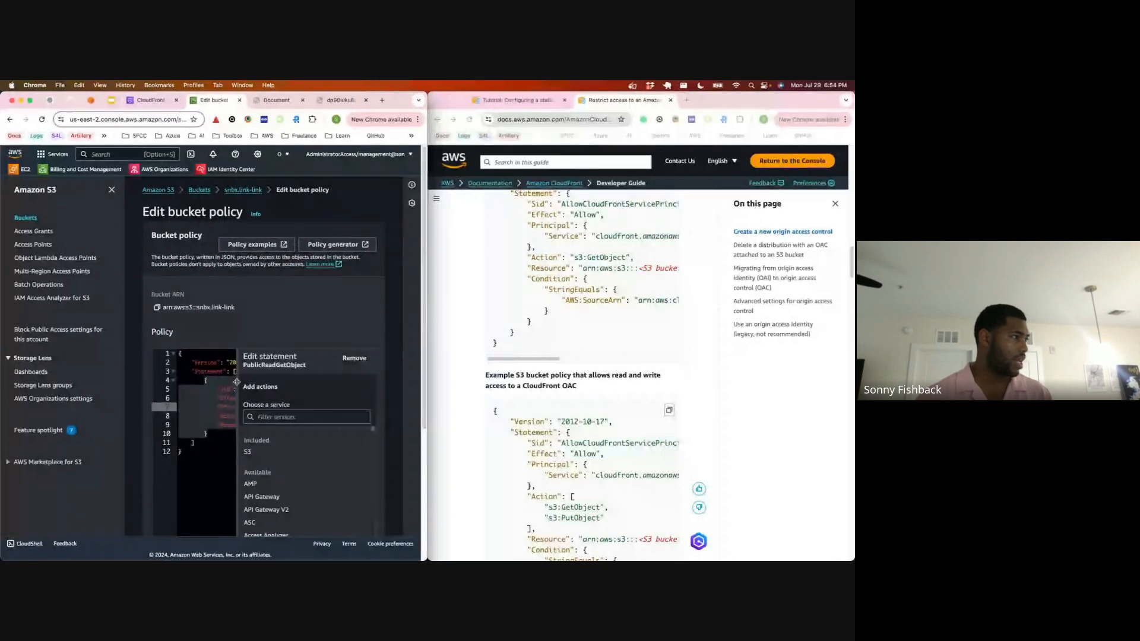
{"action": "left_click_drag", "start_coordinate": [236, 382], "coordinate": [263, 393]}
{"action": "left_click", "coordinate": [257, 397]}
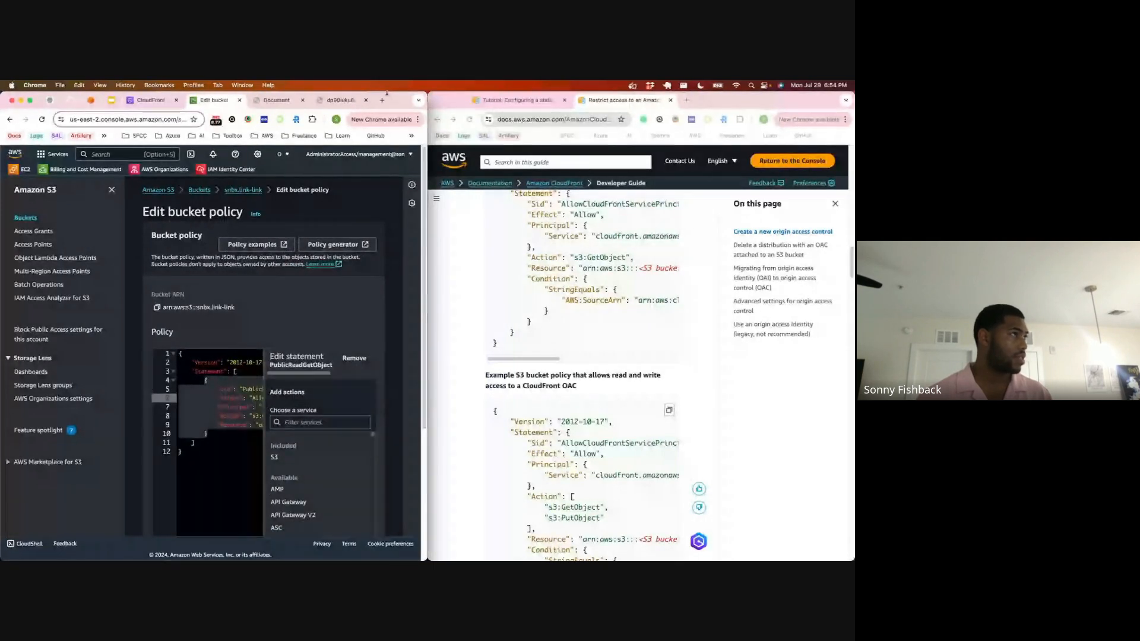
{"action": "key", "text": "ctrl+alt+Return"}
{"action": "left_click", "coordinate": [294, 409]}
{"action": "left_click", "coordinate": [285, 432]}
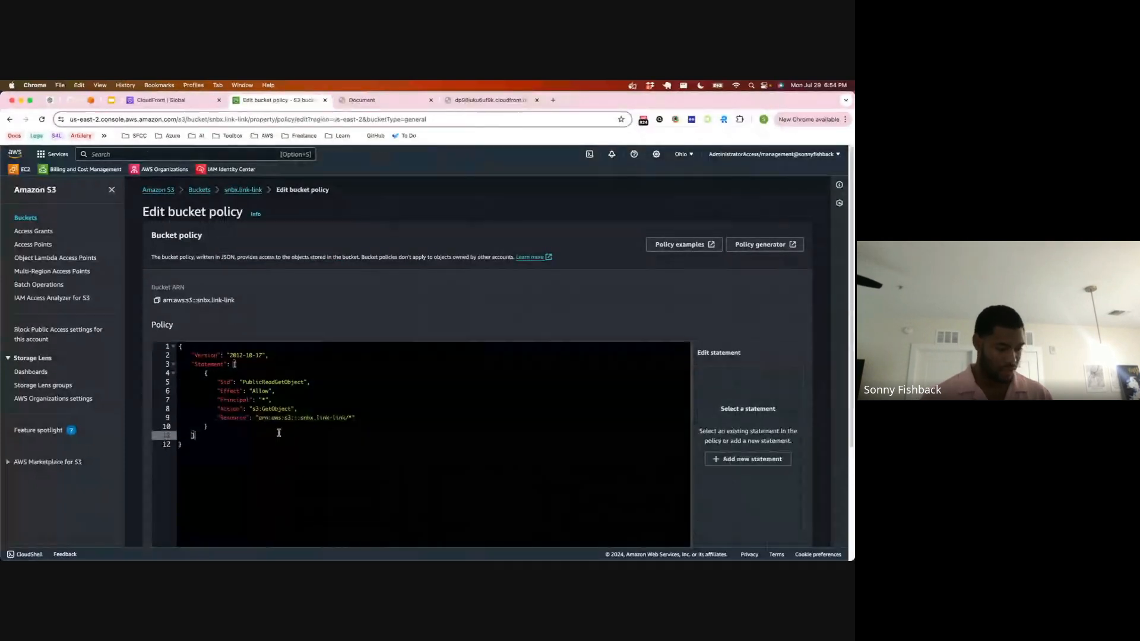
{"action": "key", "text": "super+a"}
{"action": "key", "text": "BackSpace"}
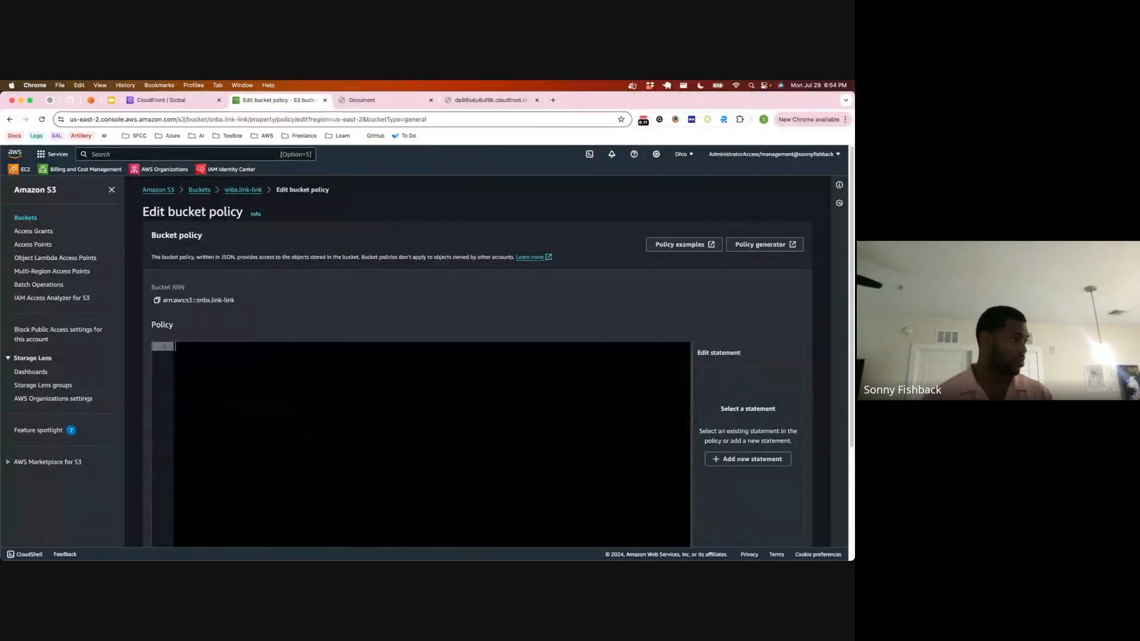
{"action": "key", "text": "super+v"}
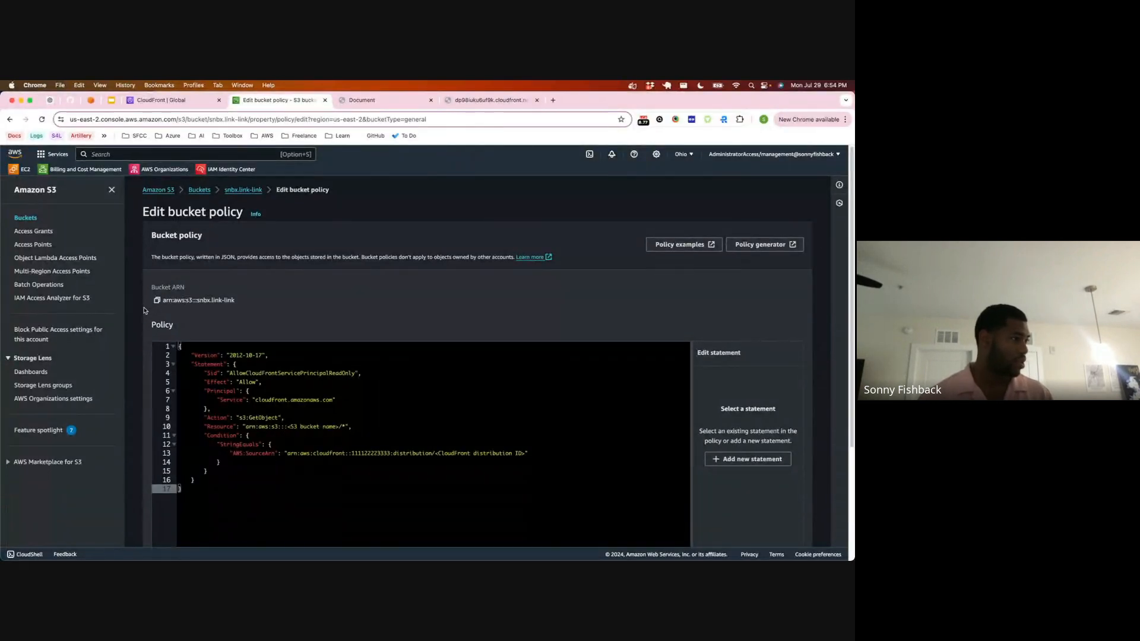
Step: Copy the ID of the existing origin access control in CloudFront and return to the bucket policy editor
{"action": "key", "text": "ctrl+shift+Tab"}
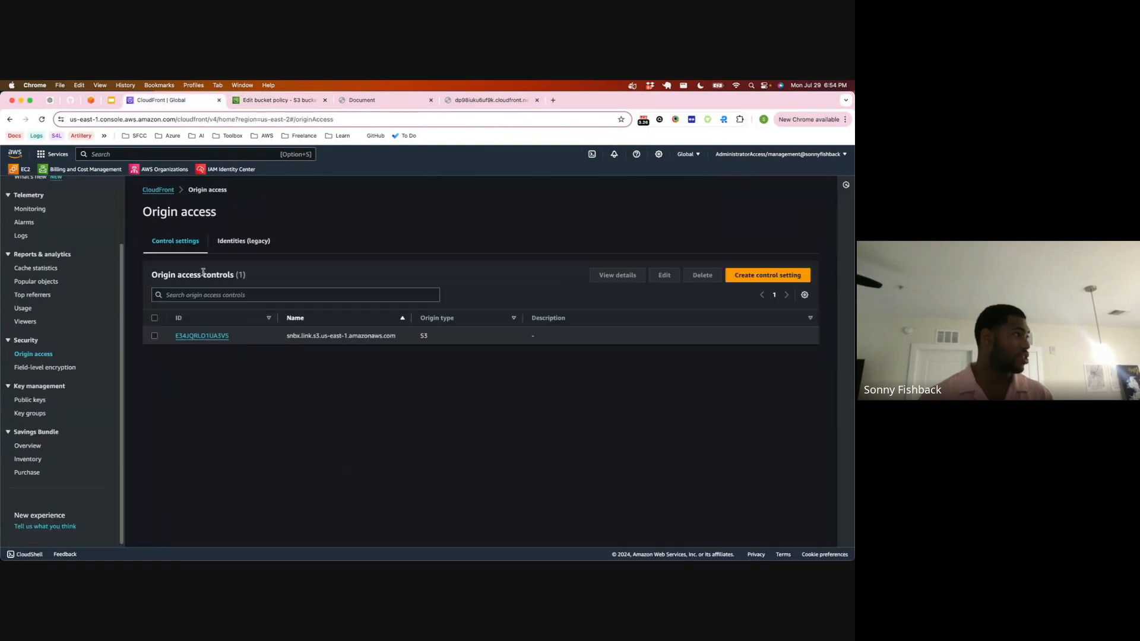
{"action": "left_click_drag", "start_coordinate": [230, 337], "coordinate": [169, 337]}
{"action": "key", "text": "super+c"}
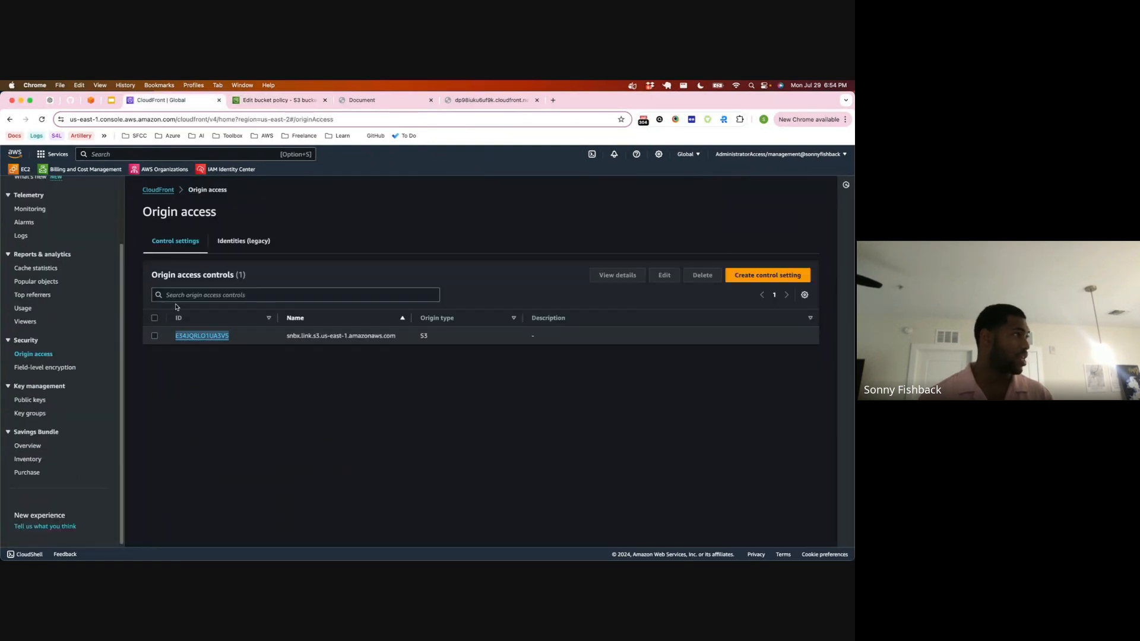
{"action": "key", "text": "ctrl+Tab"}
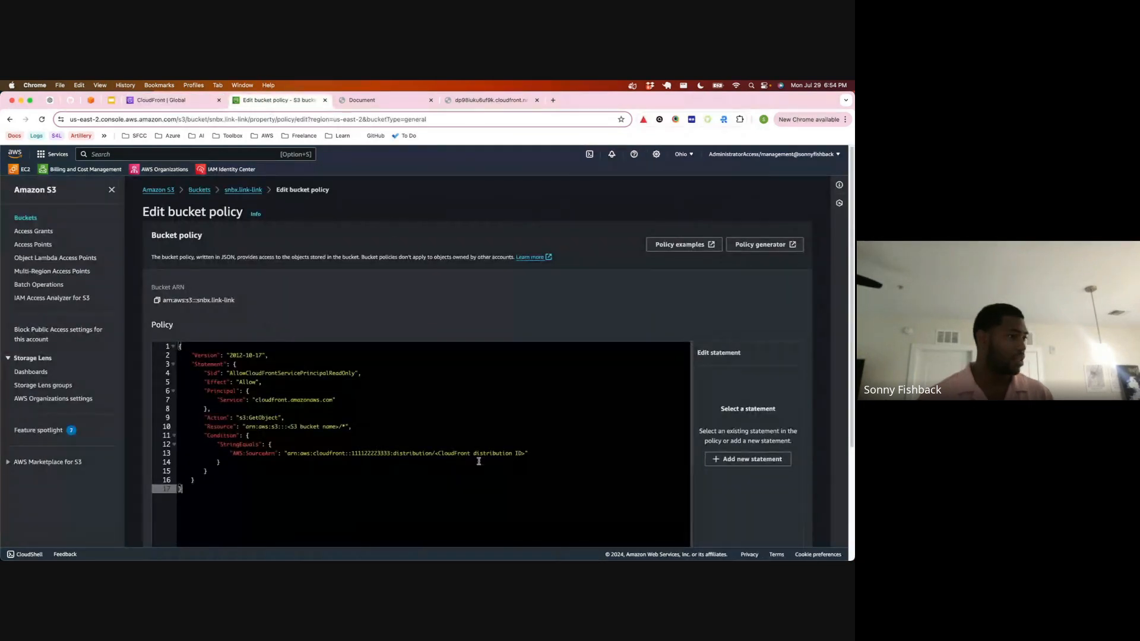
{"action": "left_click_drag", "start_coordinate": [436, 453], "coordinate": [525, 454]}
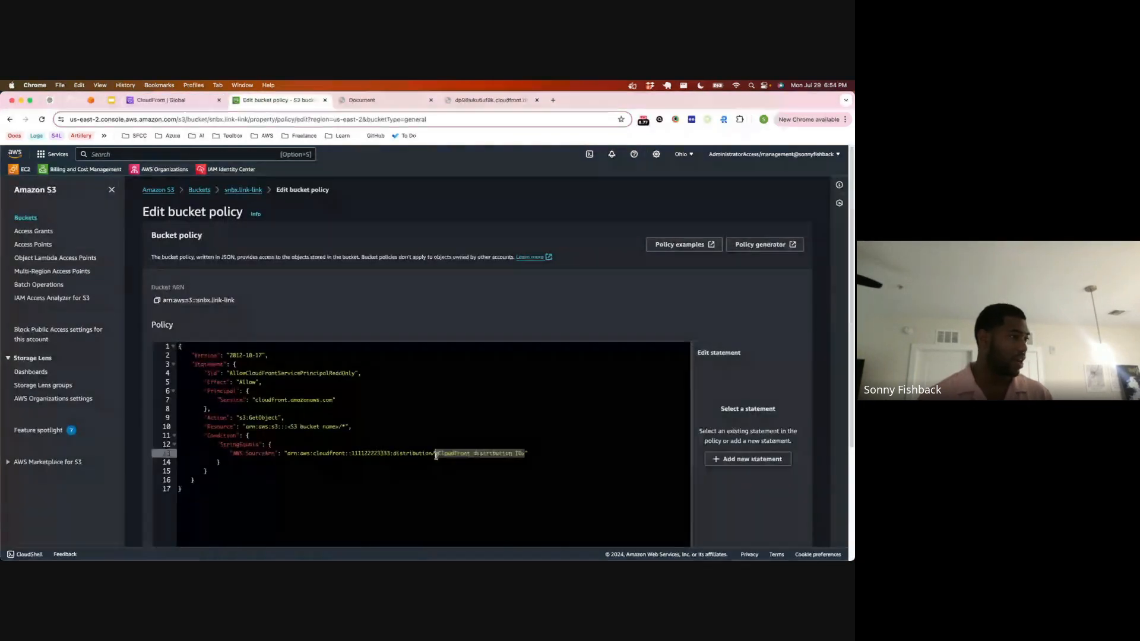
{"action": "key", "text": "super+v"}
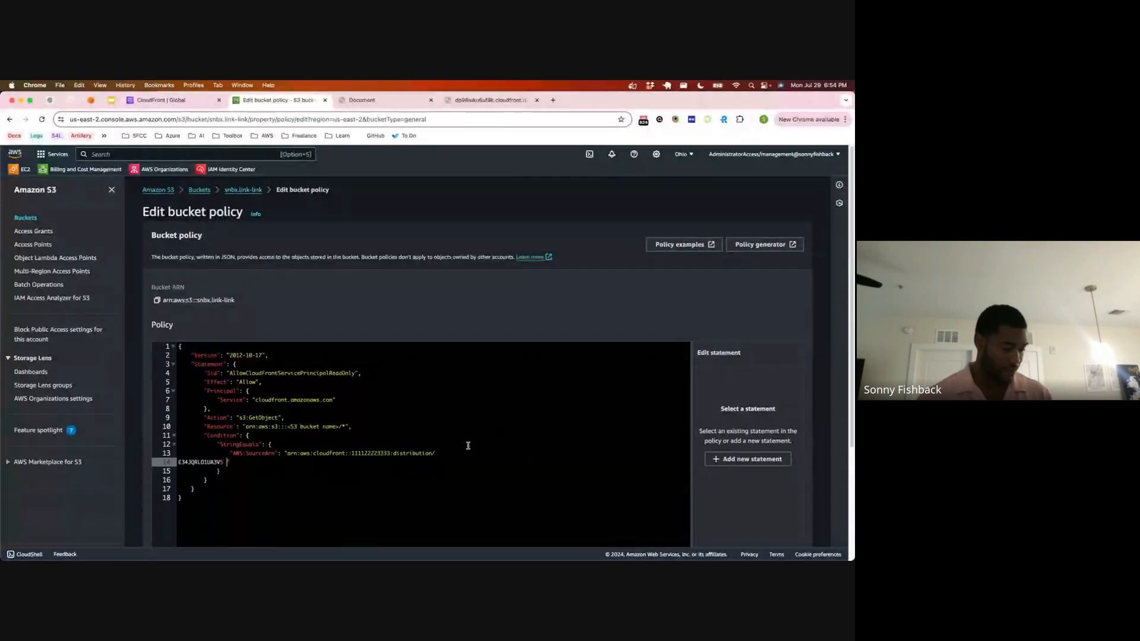
{"action": "key", "text": "super+z"}
{"action": "left_click", "coordinate": [509, 485]}
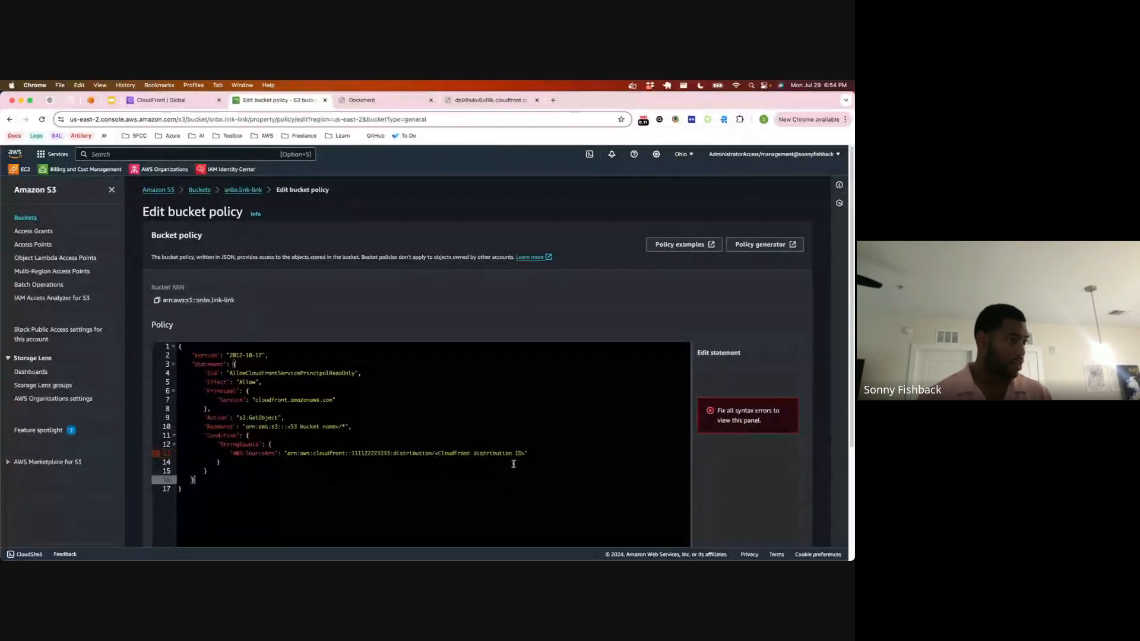
Step: Replace the CloudFront distribution ID placeholder in the policy's AWS:SourceArn with the copied origin access control ID, keeping the ARN on one line
{"action": "left_click_drag", "start_coordinate": [525, 453], "coordinate": [436, 453]}
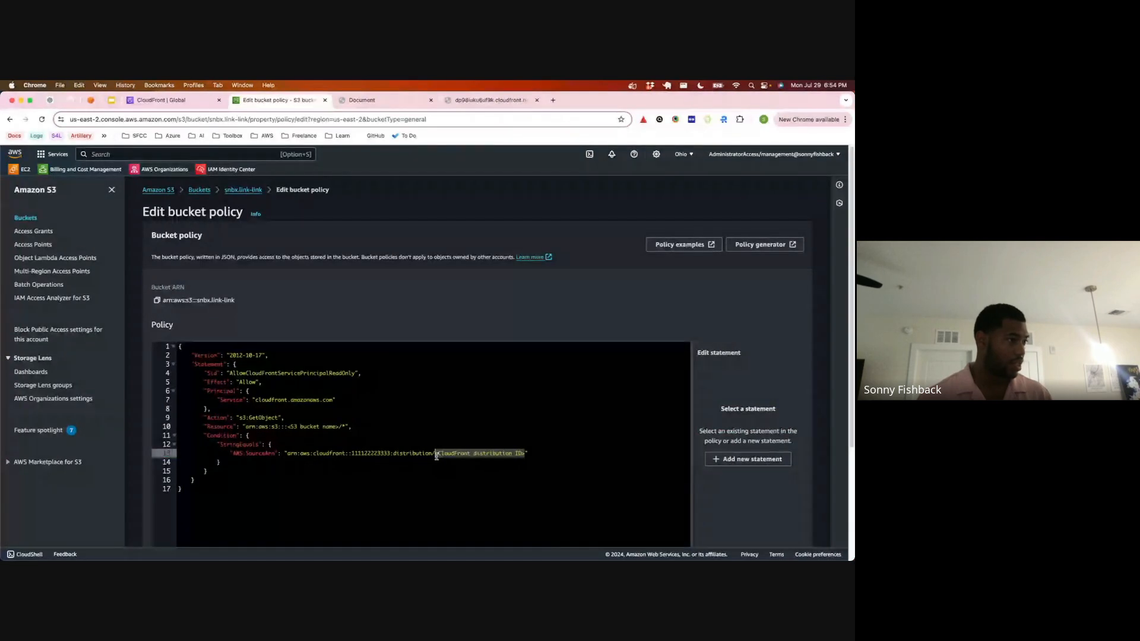
{"action": "key", "text": "BackSpace"}
{"action": "type", "text": "E34JQRL01UA3VS"}
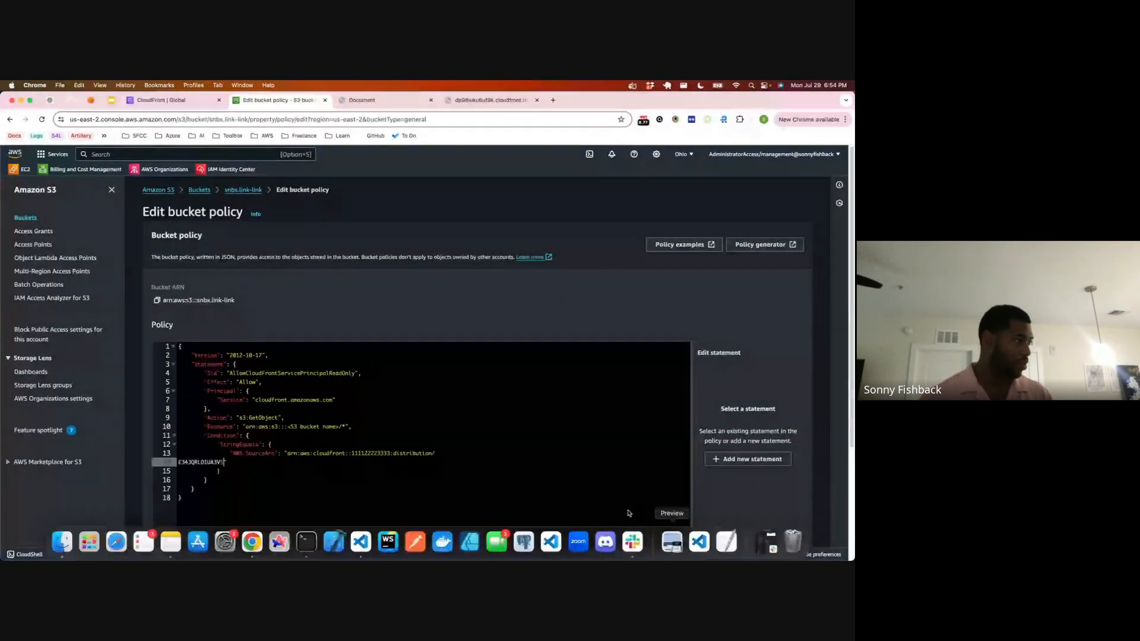
{"action": "left_click", "coordinate": [180, 462]}
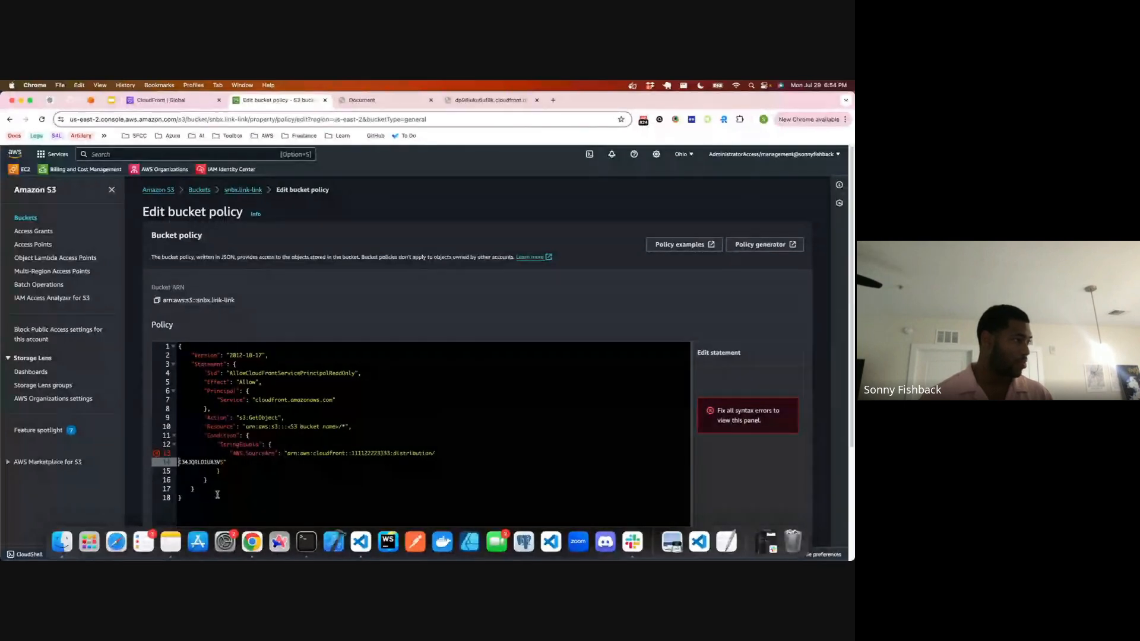
{"action": "key", "text": "BackSpace"}
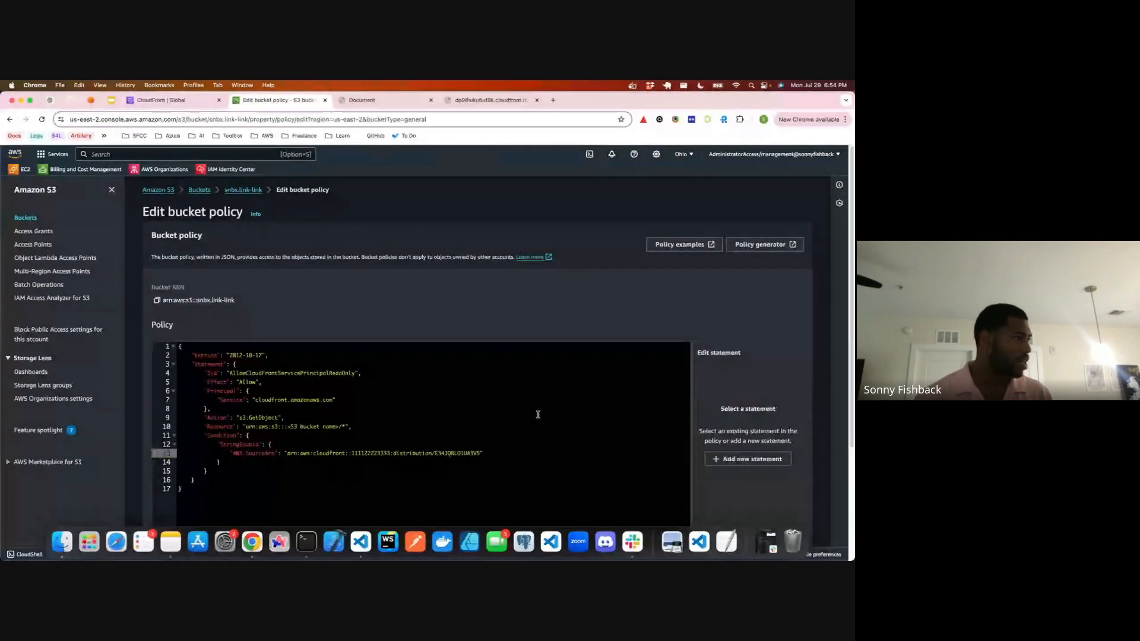
Step: Copy the bucket ARN and paste it over the placeholder S3 ARN in the policy's Resource value, giving arn:aws:s3:::snbx.link-link
{"action": "scroll", "coordinate": [181, 224], "scroll_direction": "down", "scroll_amount": 3}
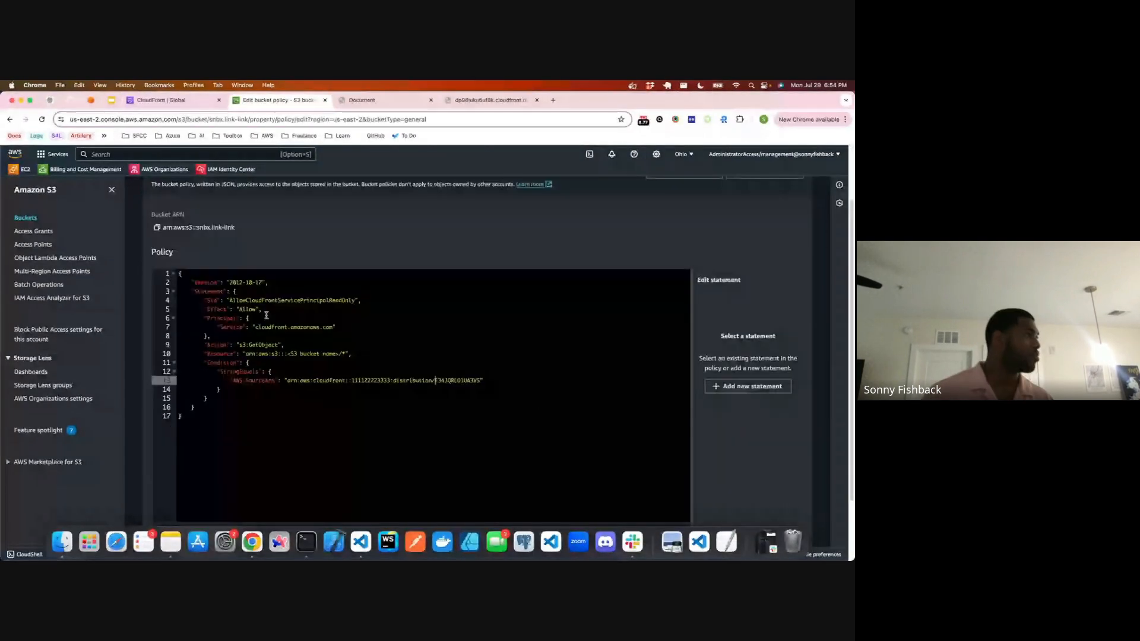
{"action": "left_click", "coordinate": [158, 229]}
{"action": "left_click", "coordinate": [320, 355]}
{"action": "left_click_drag", "start_coordinate": [346, 355], "coordinate": [244, 355]}
{"action": "type", "text": "arn:aws:s3:::snbx.link-link"}
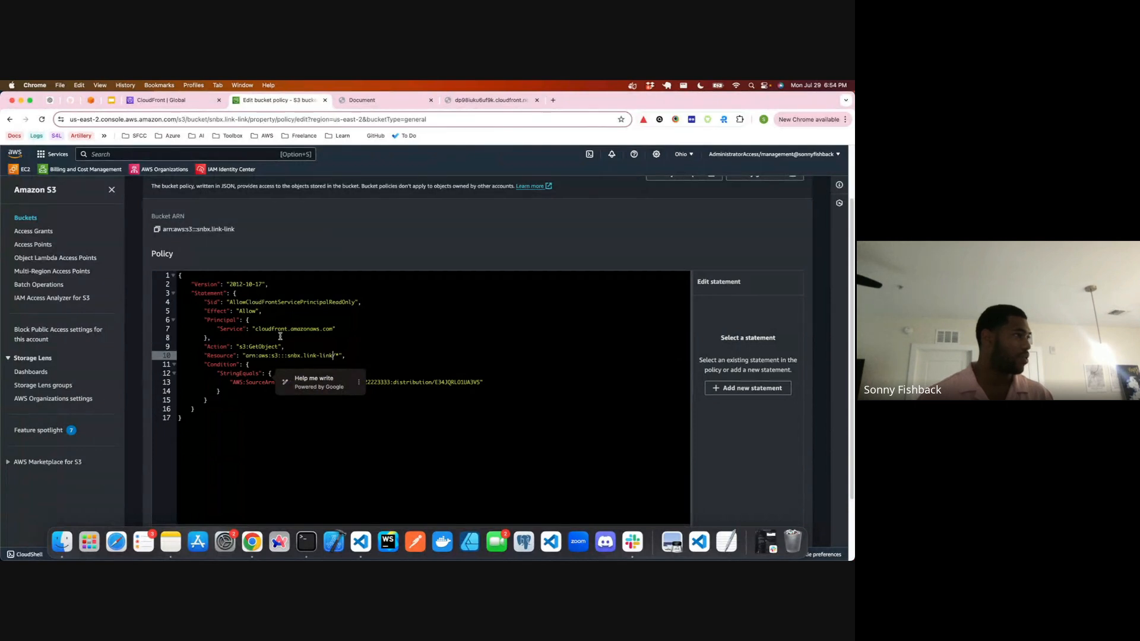
Step: Save the edited bucket policy for snbx.link-link
{"action": "scroll", "coordinate": [763, 236], "scroll_direction": "down", "scroll_amount": 3}
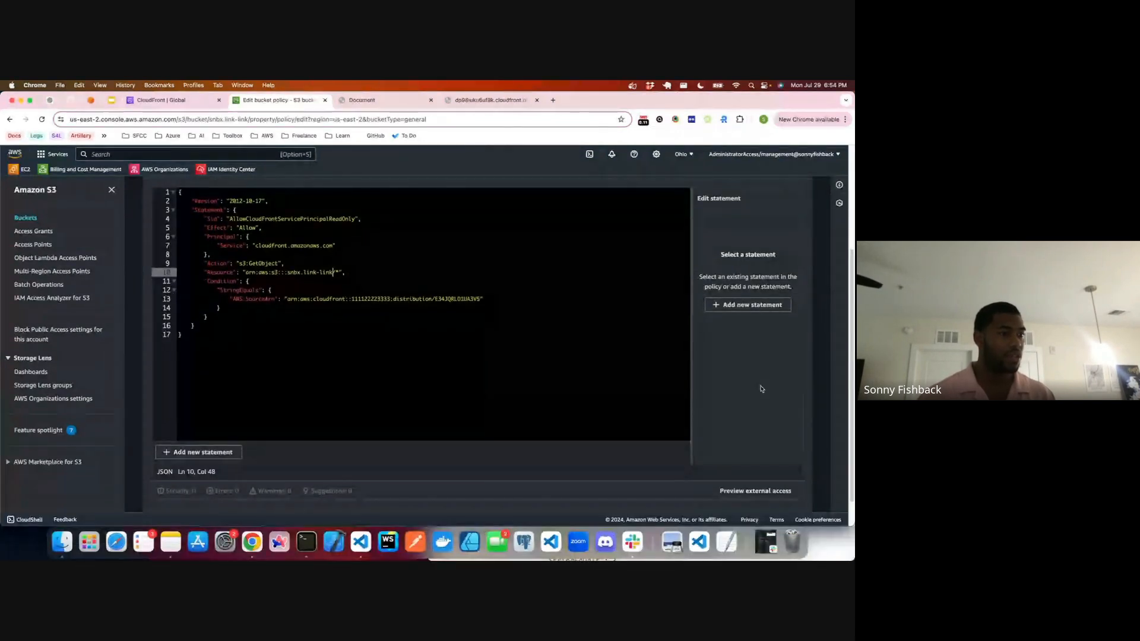
{"action": "scroll", "coordinate": [762, 389], "scroll_direction": "down", "scroll_amount": 3}
{"action": "left_click", "coordinate": [777, 497]}
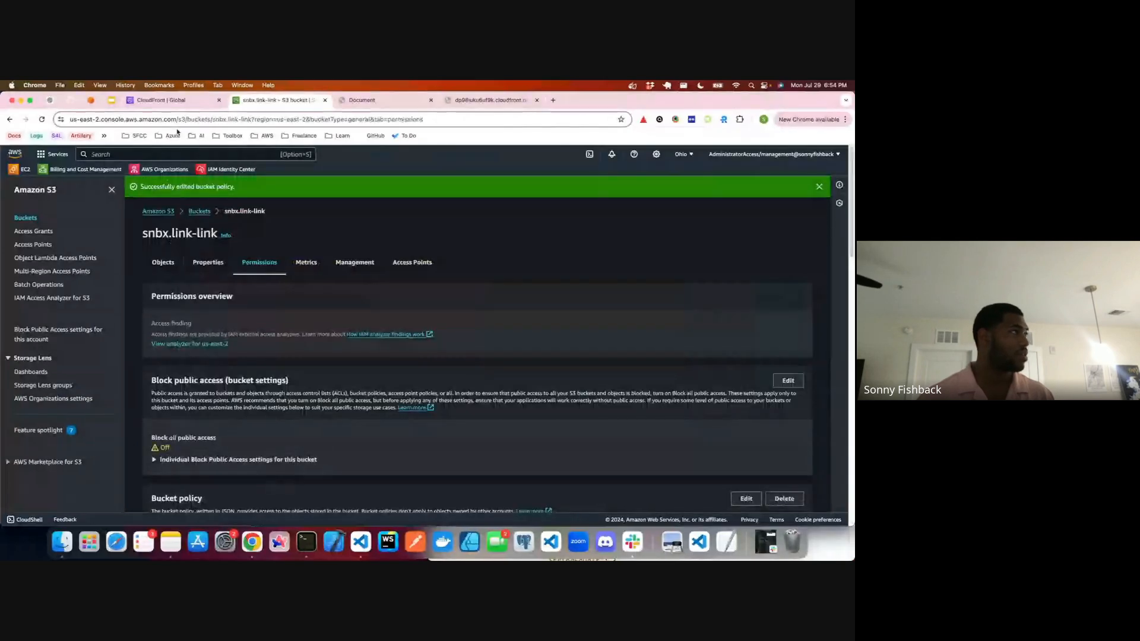
Step: Reload the CloudFront distribution's page to test access, and compare it with the page served by the S3 website endpoint
{"action": "left_click", "coordinate": [160, 100]}
{"action": "left_click", "coordinate": [490, 100]}
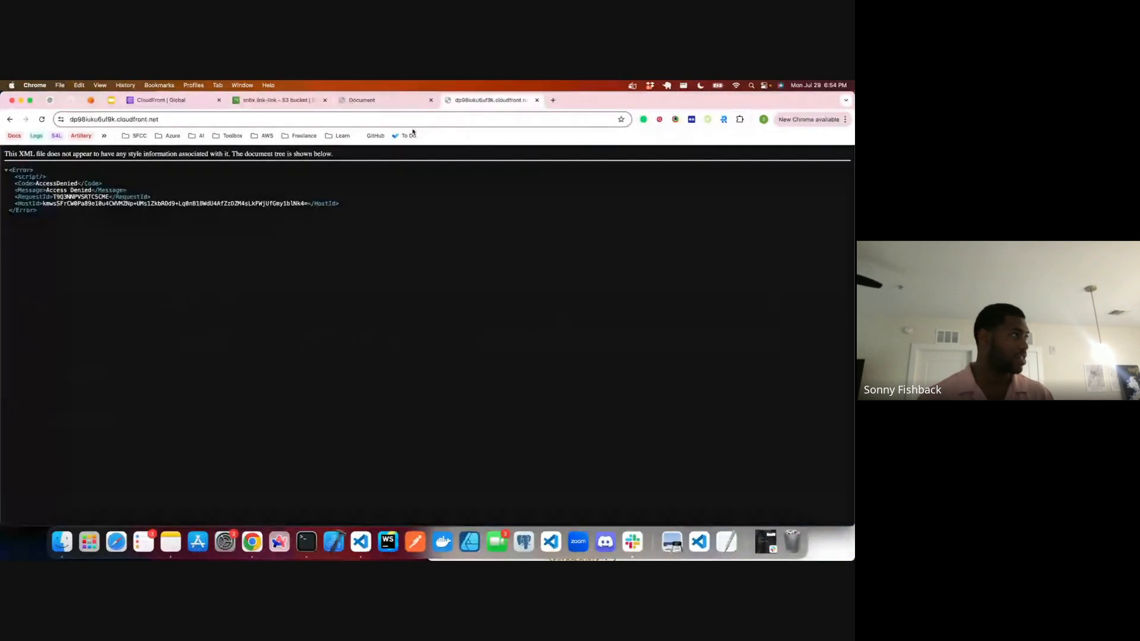
{"action": "key", "text": "super+r"}
{"action": "key", "text": "super+r"}
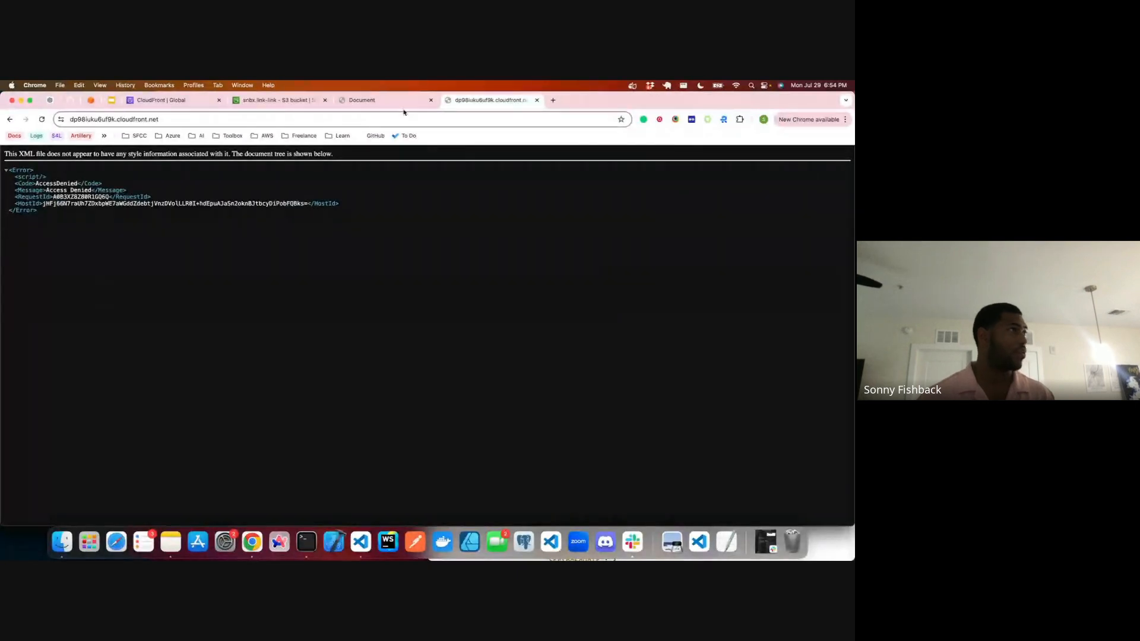
{"action": "left_click", "coordinate": [404, 109]}
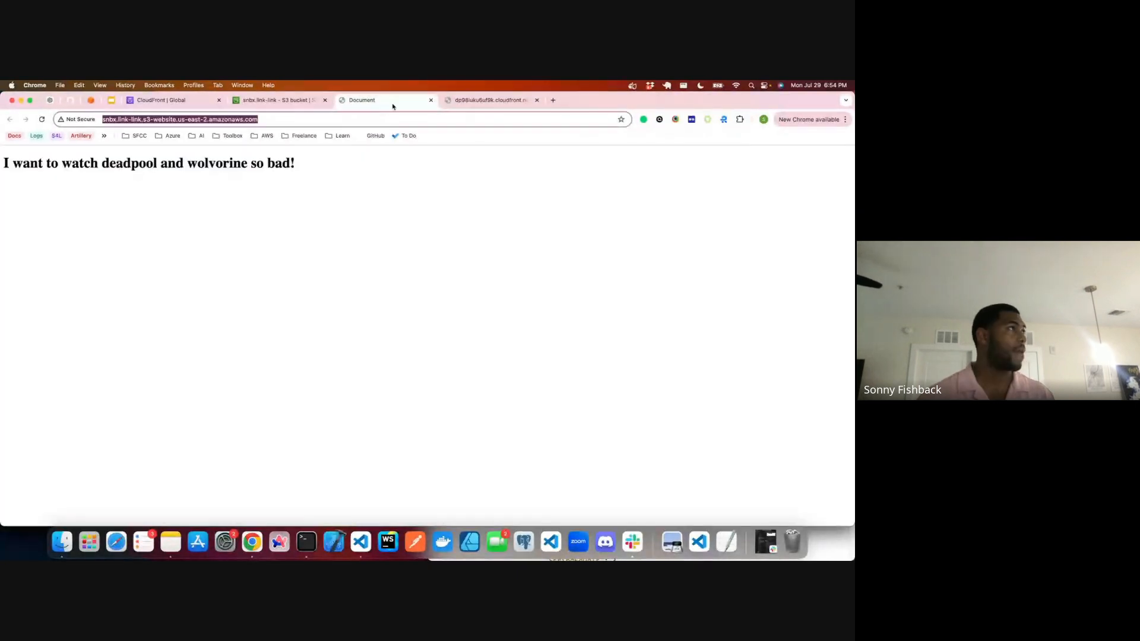
Step: Place the bucket's permissions page beside the CloudFront guide and search the guide for "create" to read the origin access control creation steps
{"action": "left_click", "coordinate": [285, 107]}
{"action": "key", "text": "ctrl+alt+Left"}
{"action": "left_click", "coordinate": [770, 247]}
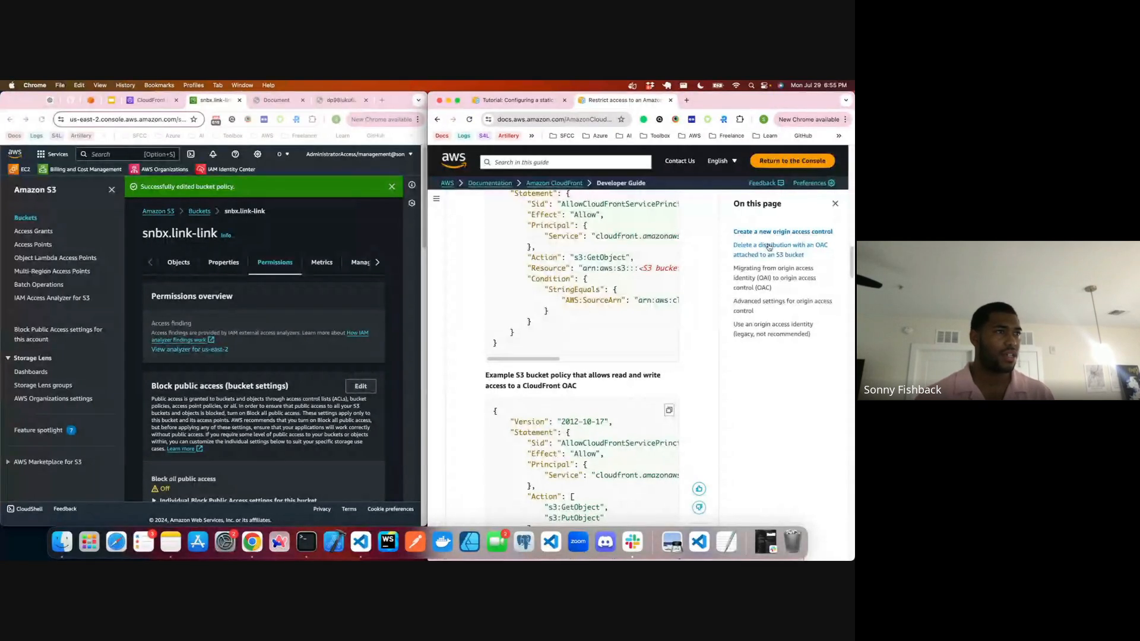
{"action": "scroll", "coordinate": [599, 256], "scroll_direction": "down", "scroll_amount": 10}
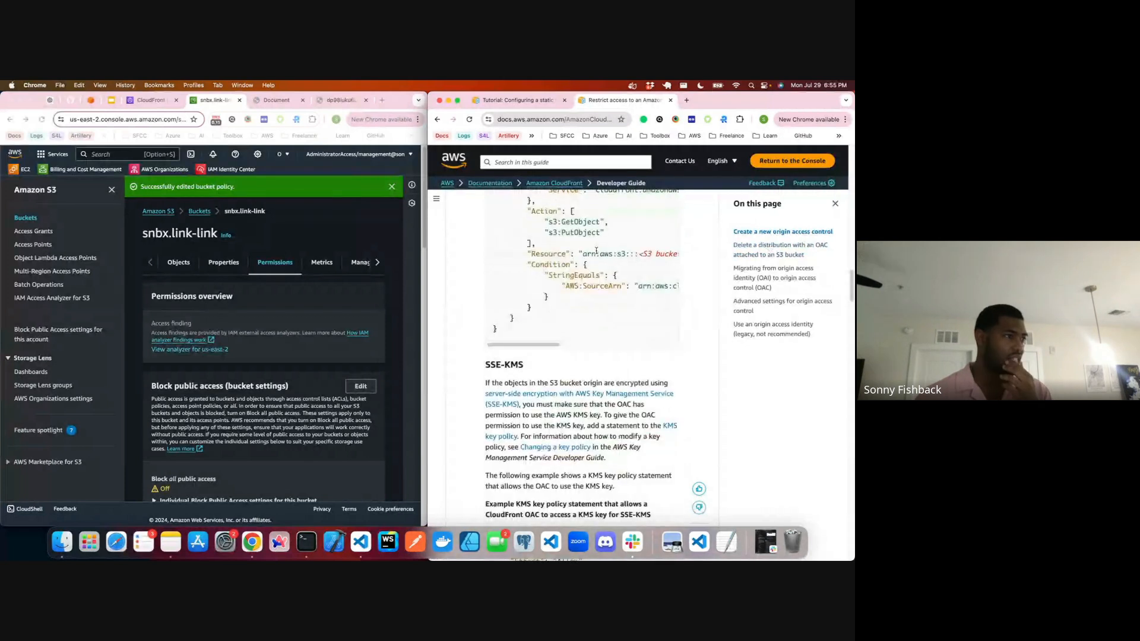
{"action": "scroll", "coordinate": [599, 255], "scroll_direction": "down", "scroll_amount": 5}
{"action": "scroll", "coordinate": [576, 393], "scroll_direction": "up", "scroll_amount": 20}
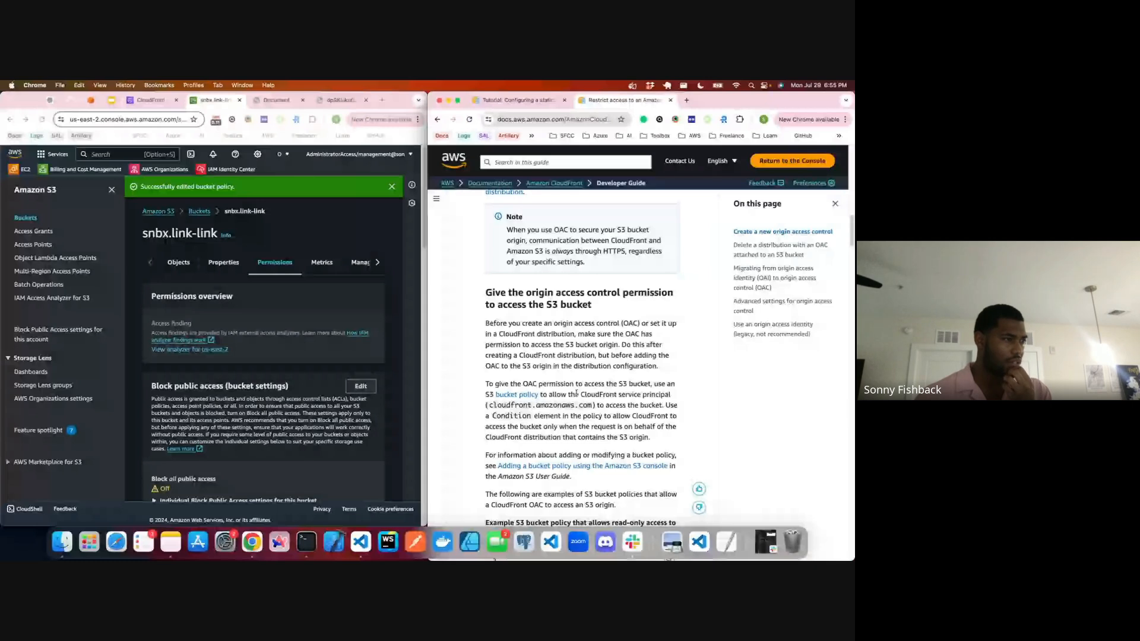
{"action": "scroll", "coordinate": [576, 393], "scroll_direction": "down", "scroll_amount": 2}
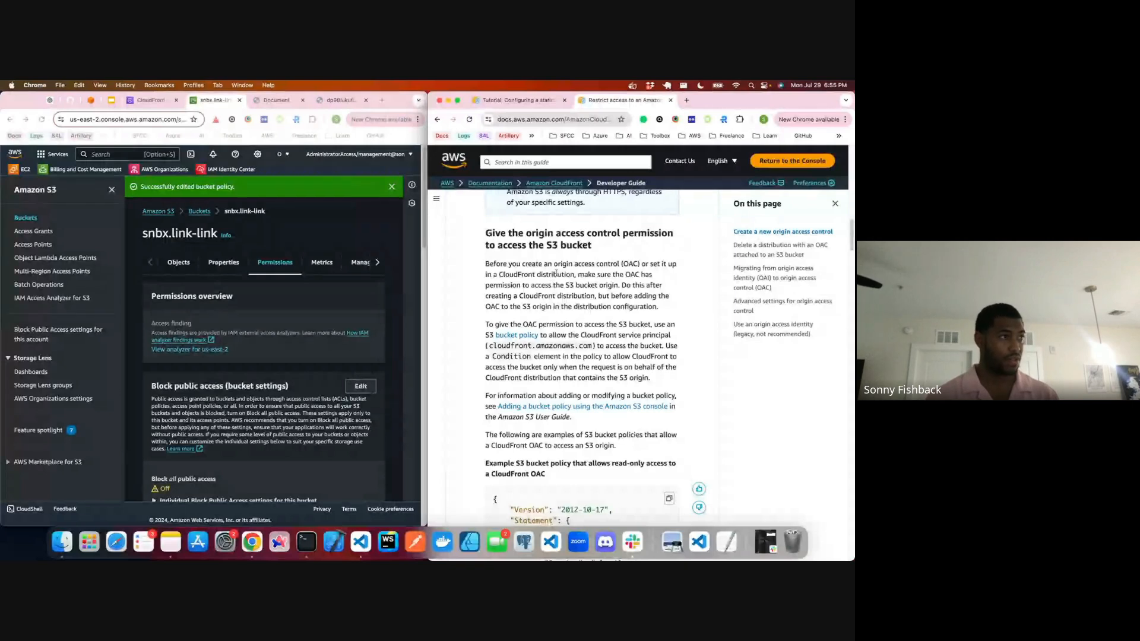
{"action": "key", "text": "super+f"}
{"action": "type", "text": "create"}
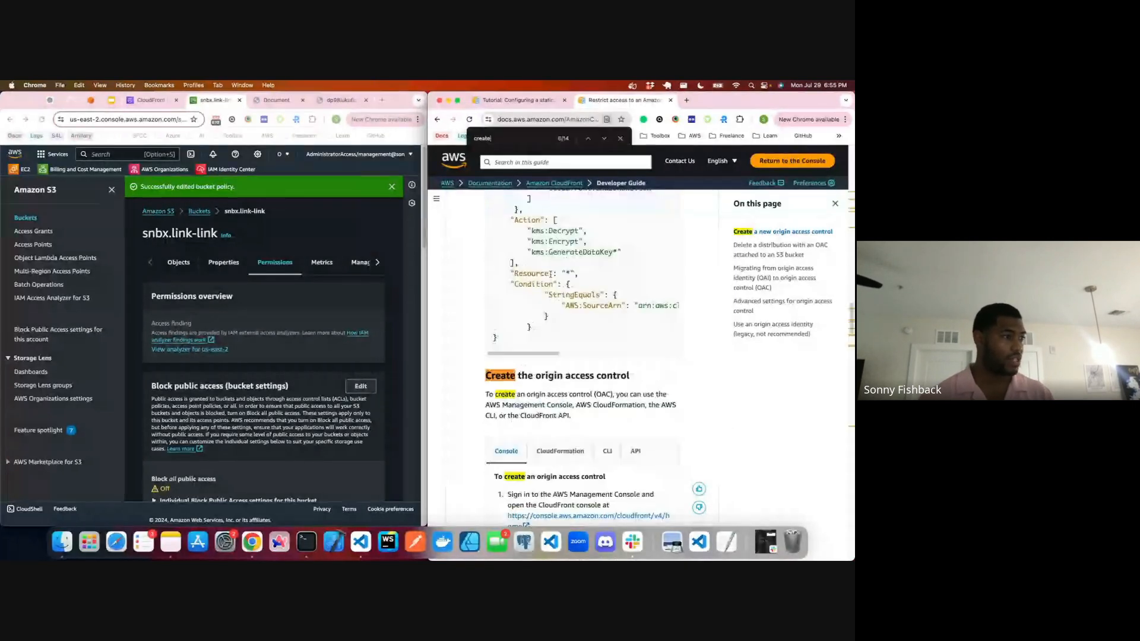
{"action": "scroll", "coordinate": [550, 274], "scroll_direction": "down", "scroll_amount": 5}
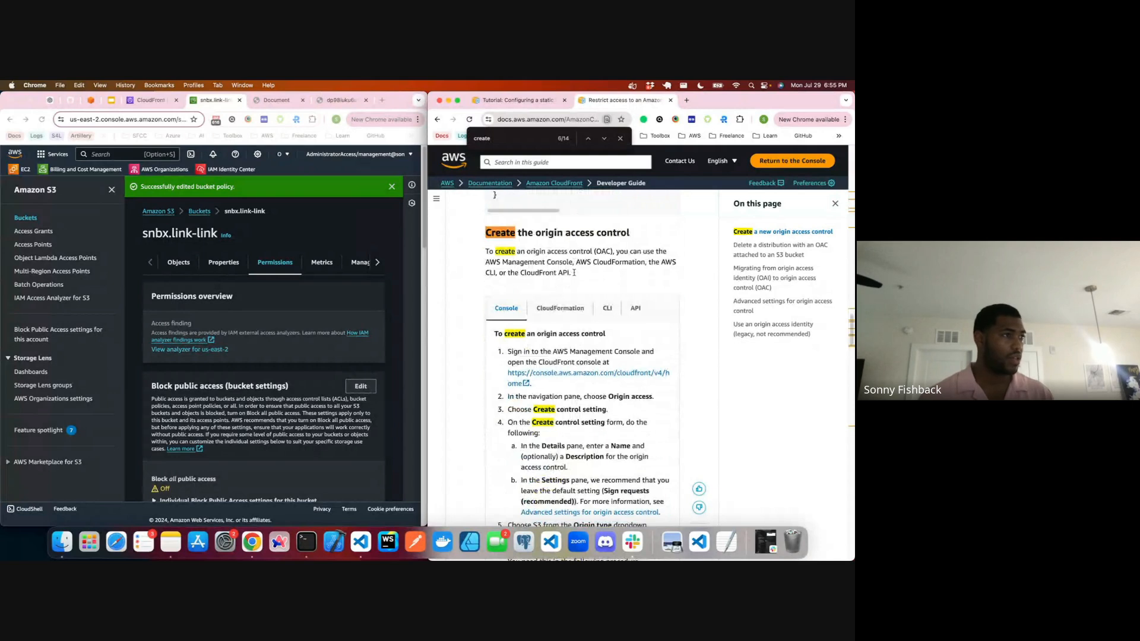
{"action": "scroll", "coordinate": [582, 347], "scroll_direction": "down", "scroll_amount": 2}
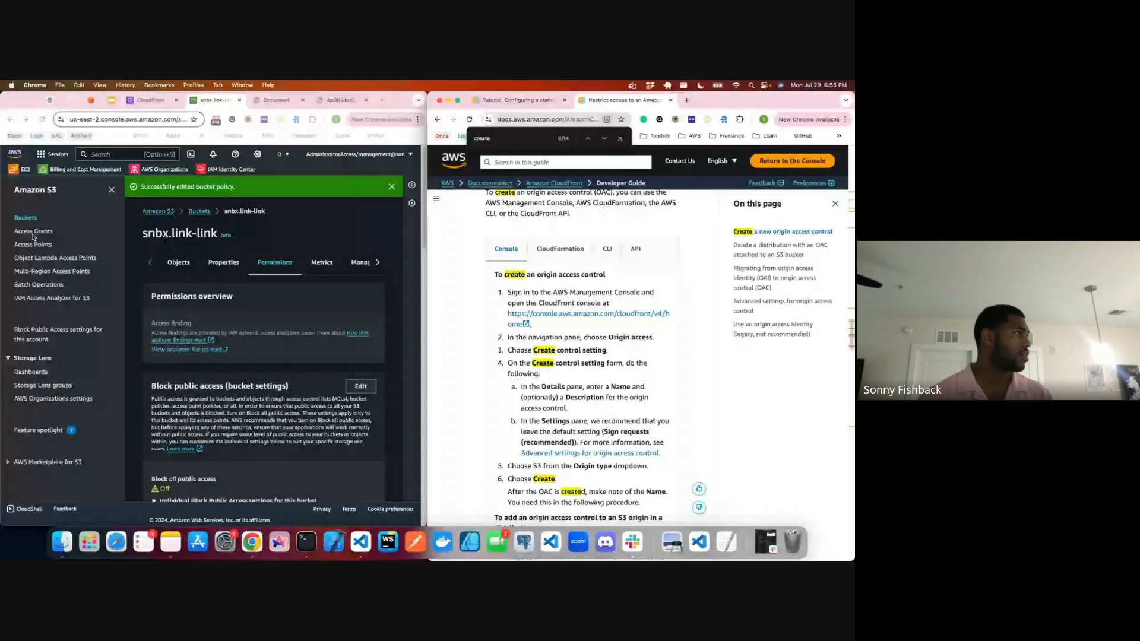
Step: Start a new origin access control in CloudFront named why-are-you-doing-this-to-me, checking the form against the guide's instructions
{"action": "left_click", "coordinate": [148, 101]}
{"action": "left_click", "coordinate": [45, 357]}
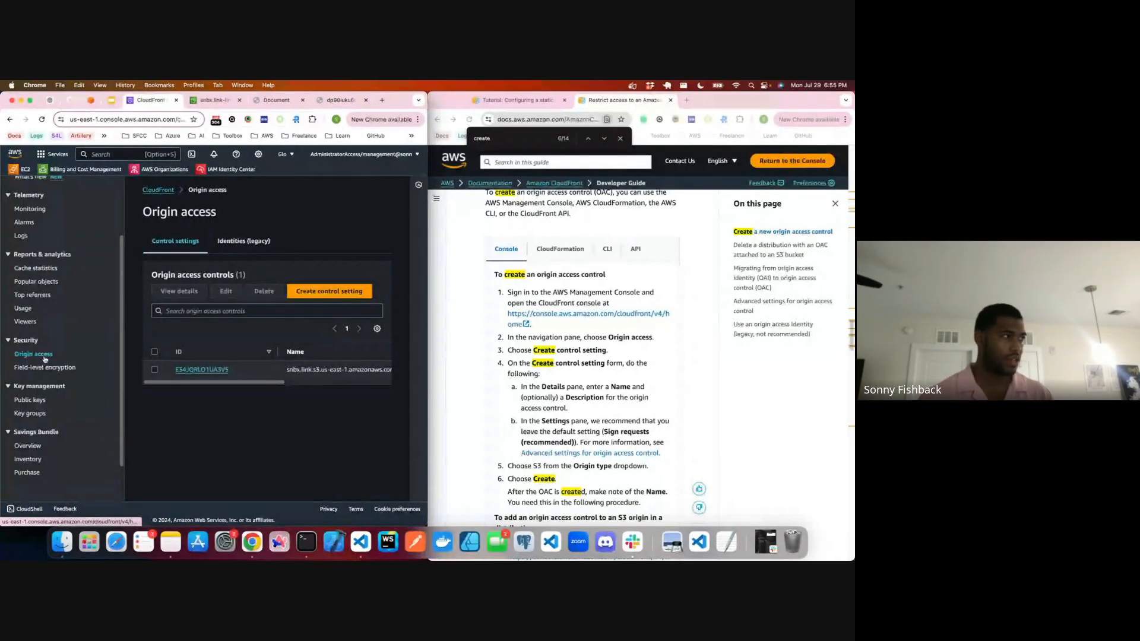
{"action": "left_click", "coordinate": [330, 291]}
{"action": "left_click", "coordinate": [180, 271]}
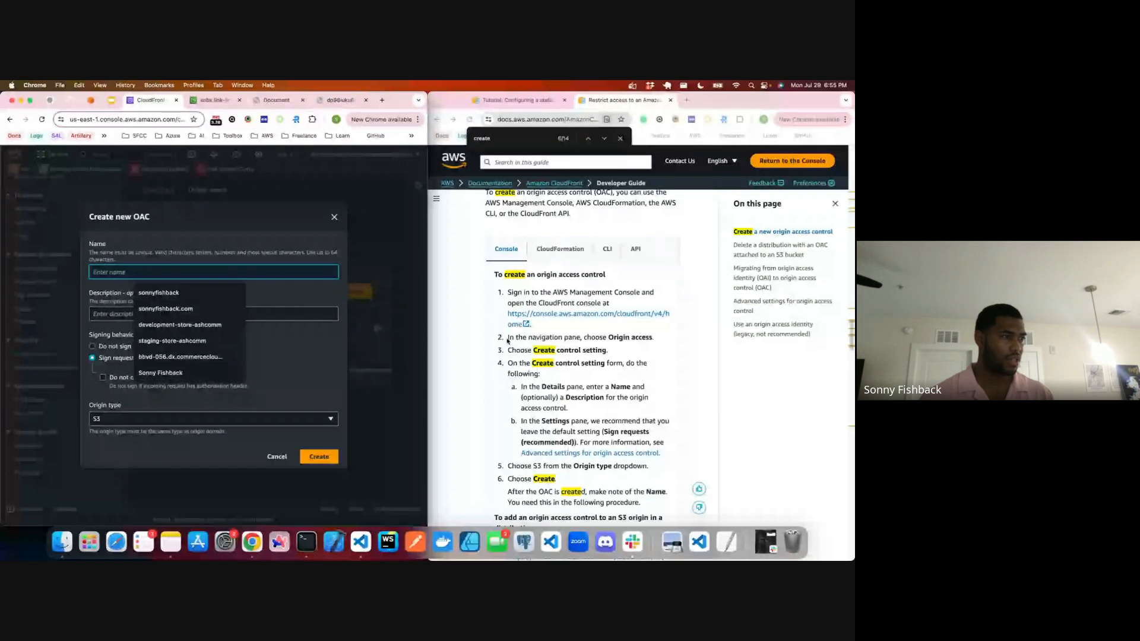
{"action": "scroll", "coordinate": [508, 340], "scroll_direction": "down", "scroll_amount": 1}
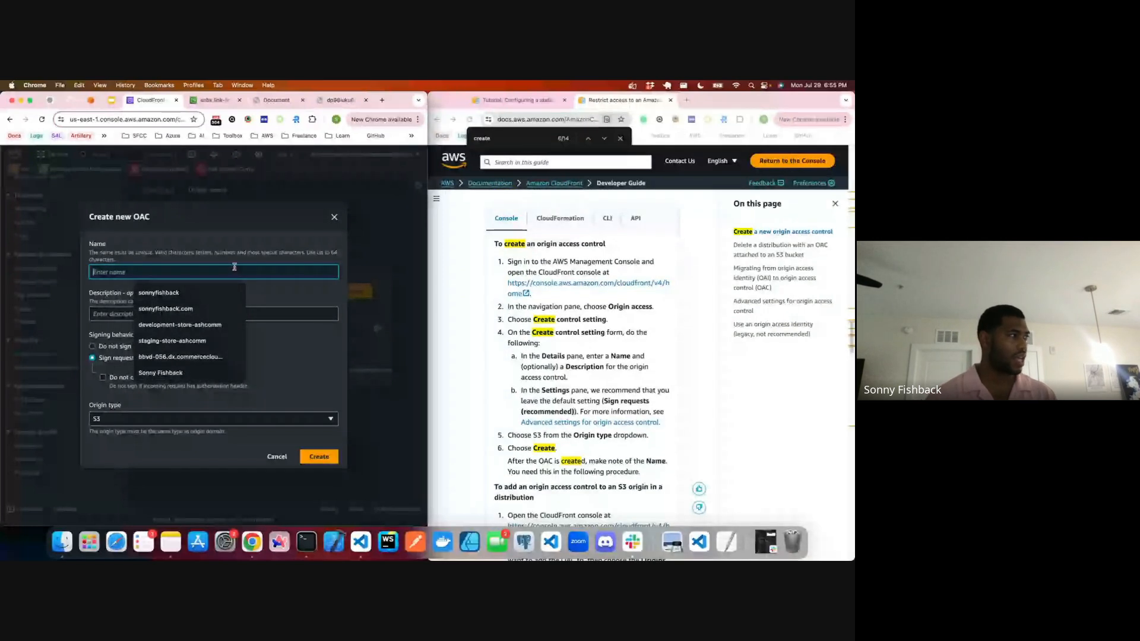
{"action": "type", "text": "wh"}
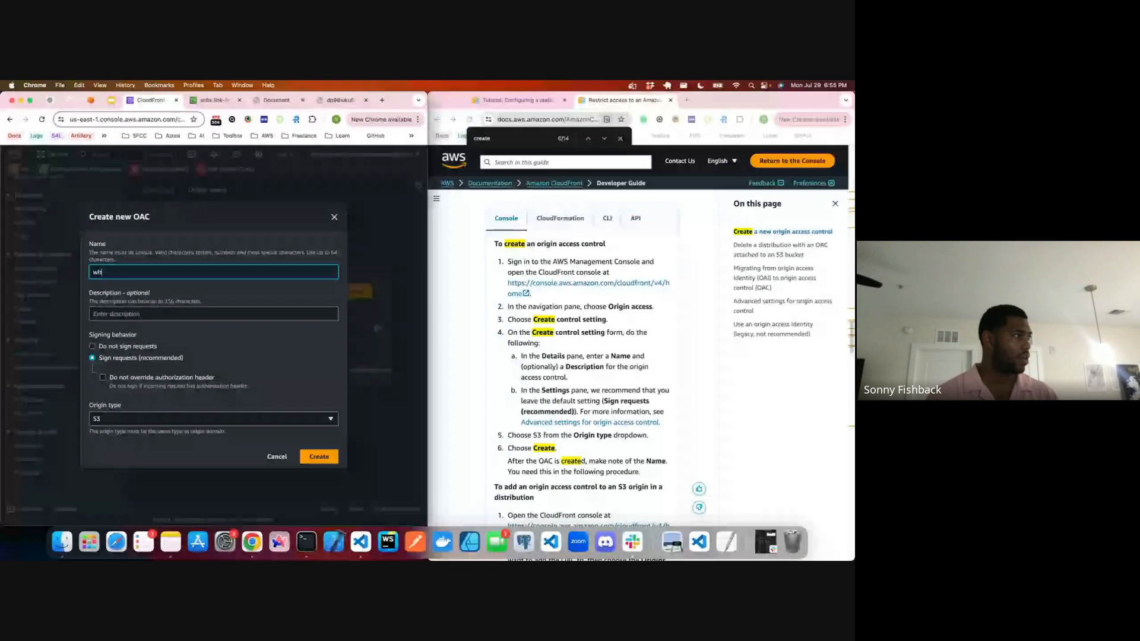
{"action": "type", "text": "y-are-you-doing-thi"}
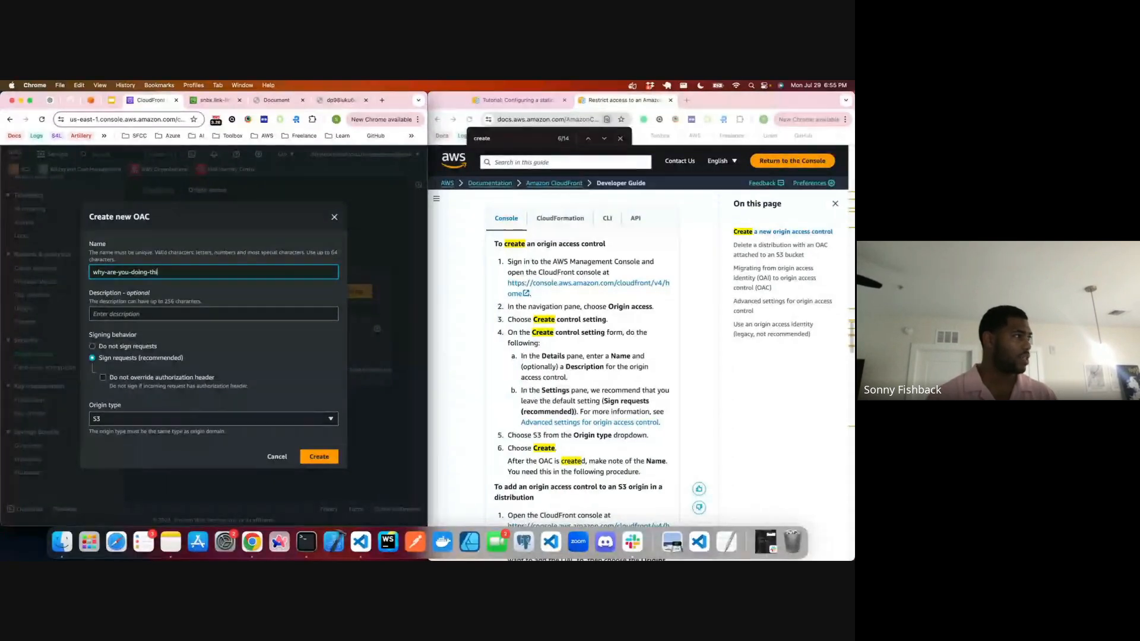
{"action": "type", "text": "s-to-me"}
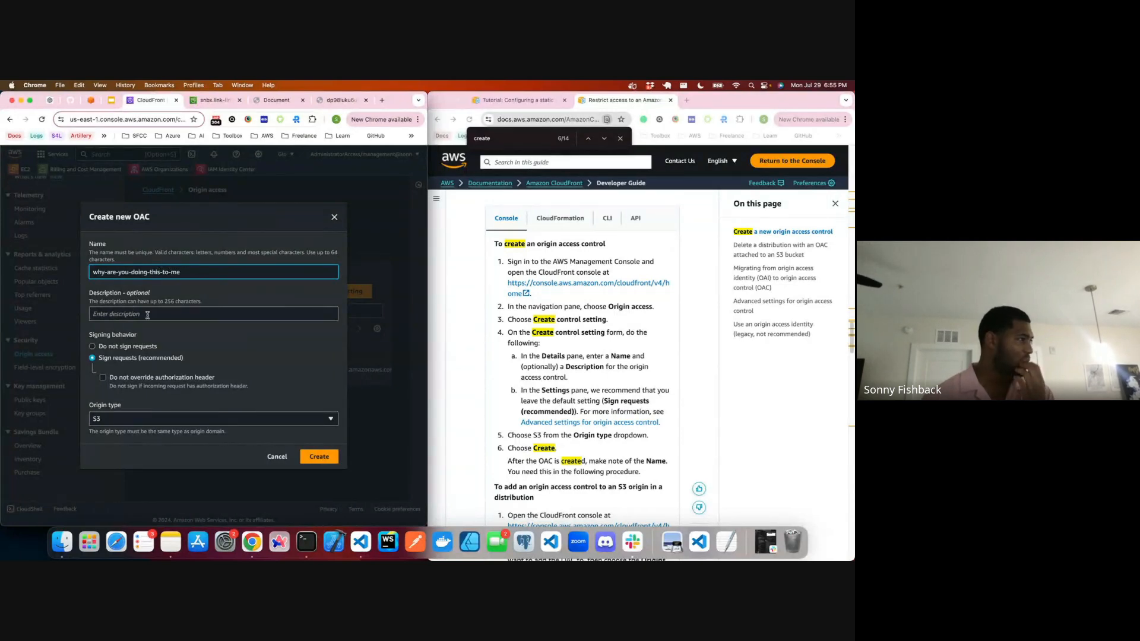
{"action": "scroll", "coordinate": [577, 369], "scroll_direction": "down", "scroll_amount": 2}
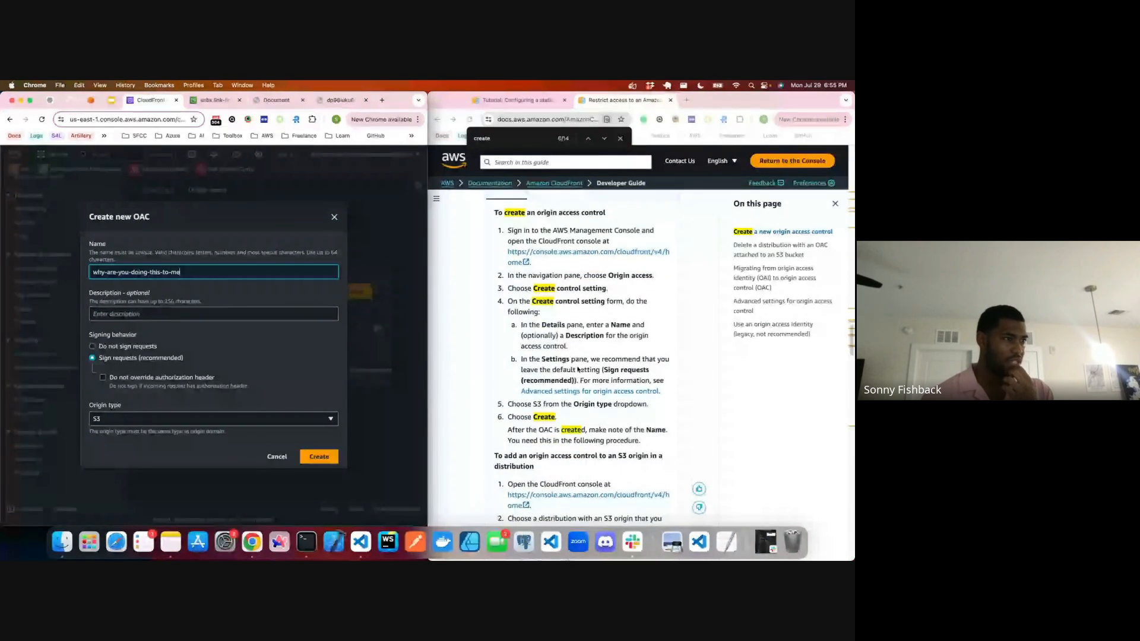
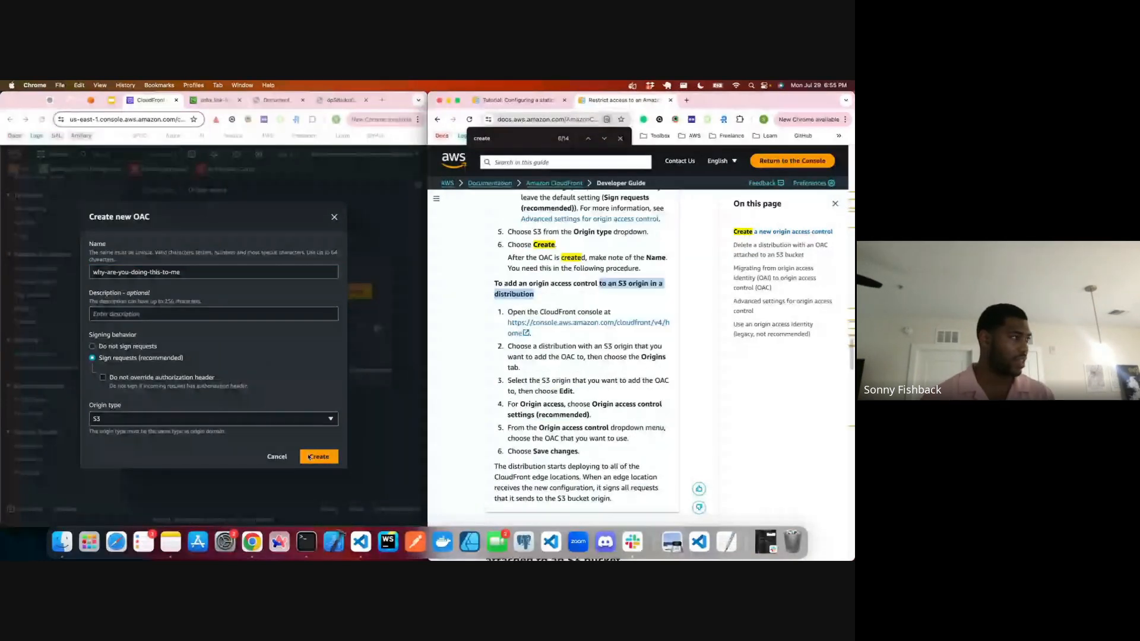
Step: Create the origin access control why-are-you-doing-this-to-me and copy its name from the origin access controls list
{"action": "left_click", "coordinate": [310, 458]}
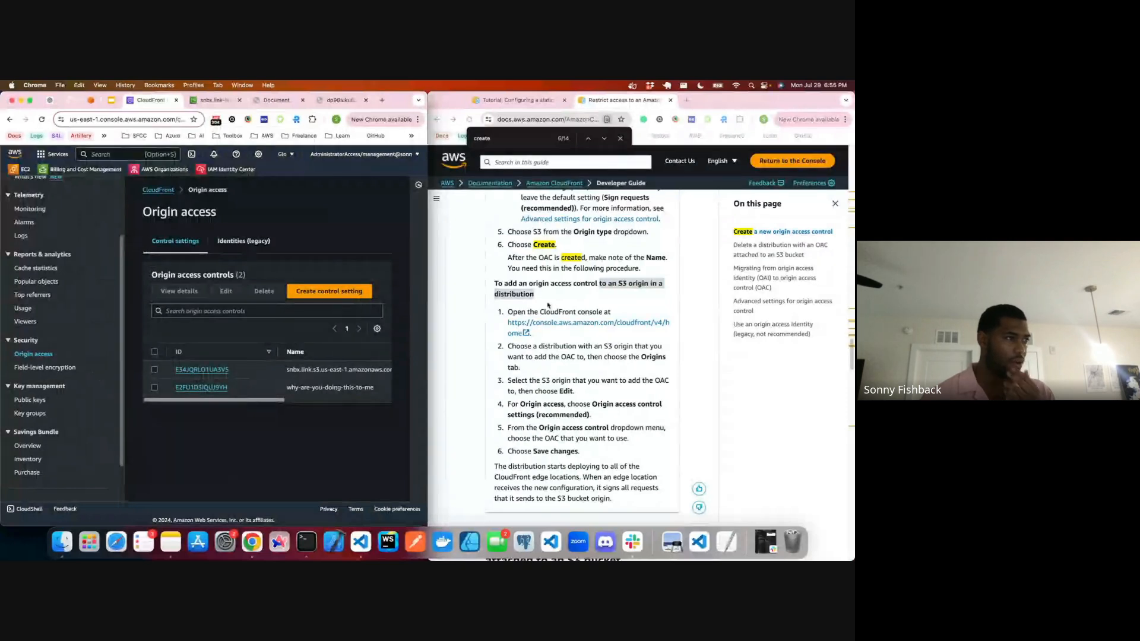
{"action": "left_click", "coordinate": [547, 281]}
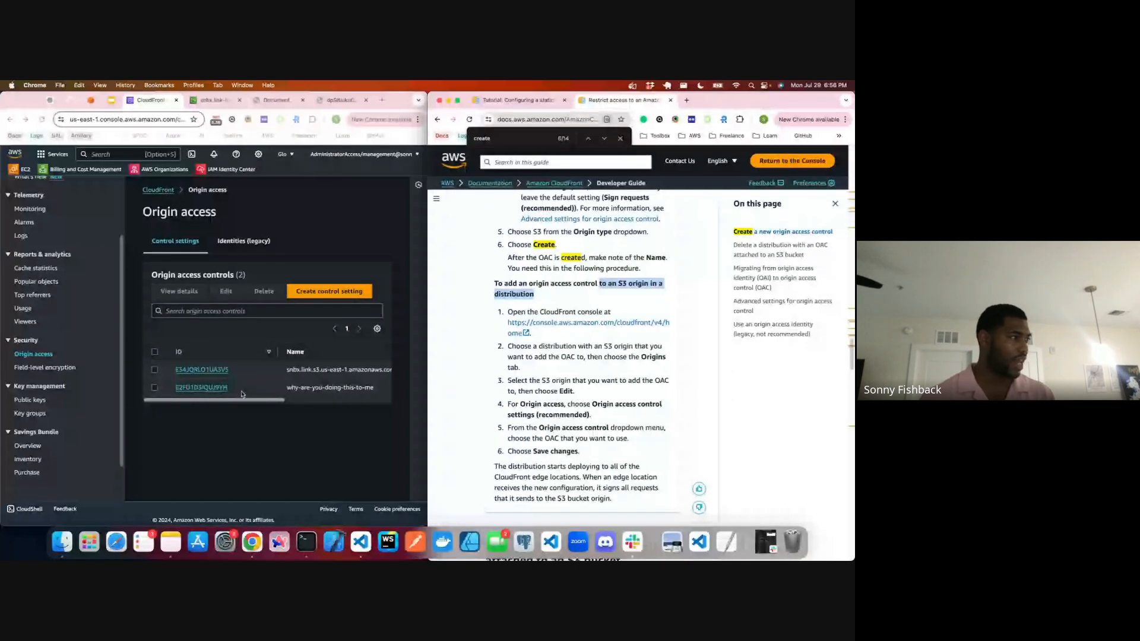
{"action": "triple_click", "coordinate": [290, 388]}
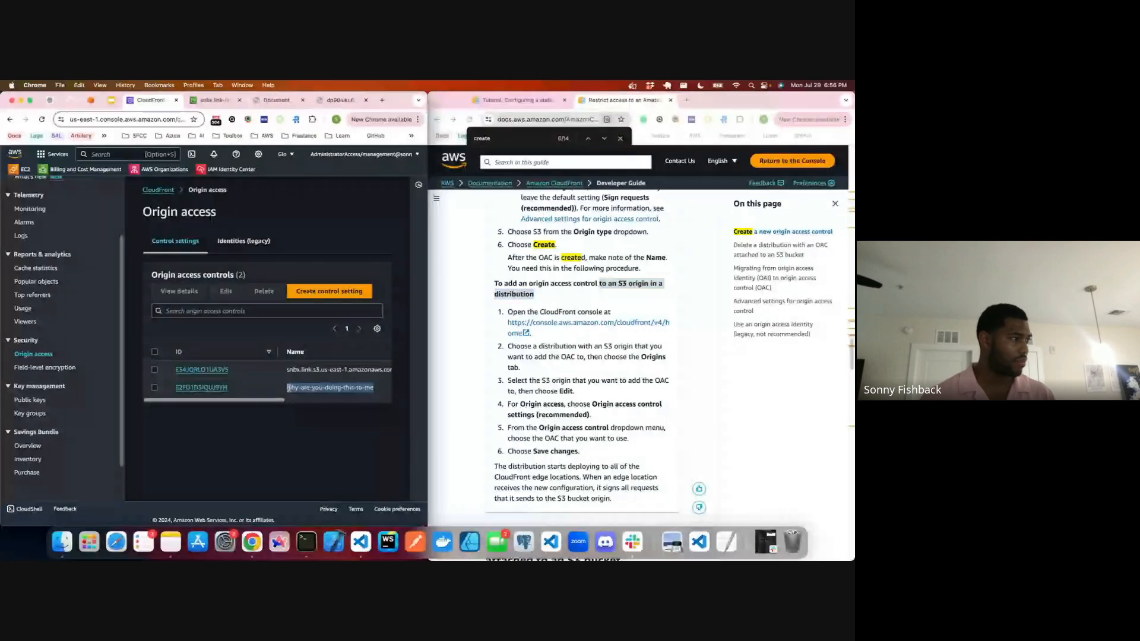
{"action": "key", "text": "super+c"}
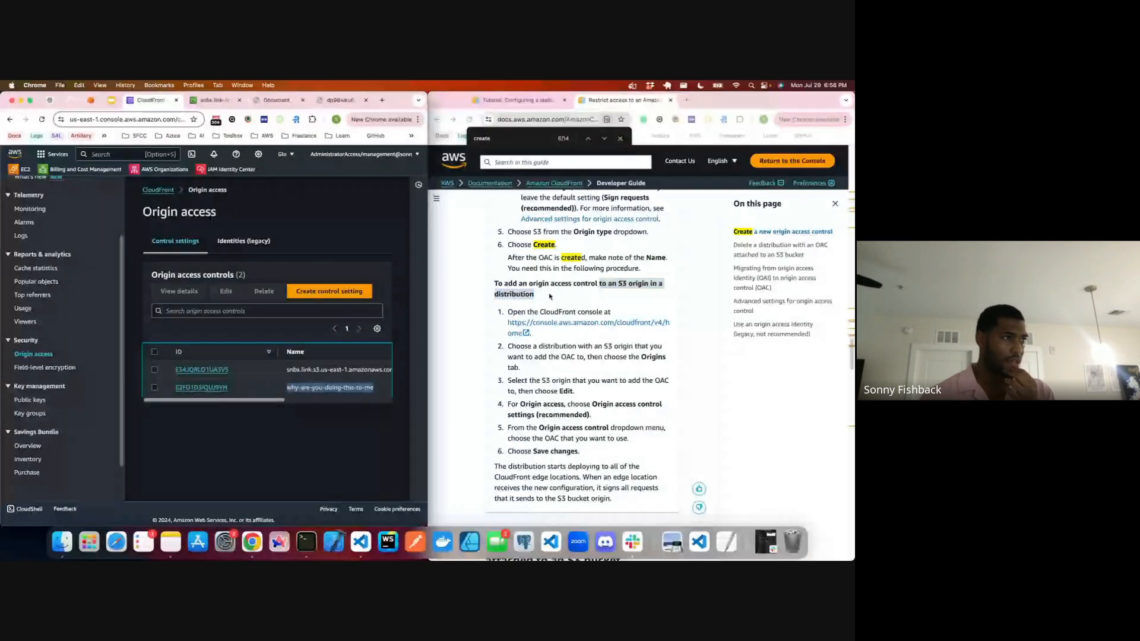
Step: Read the guide's procedure for adding an origin access control to an S3 origin in a distribution
{"action": "left_click", "coordinate": [634, 290]}
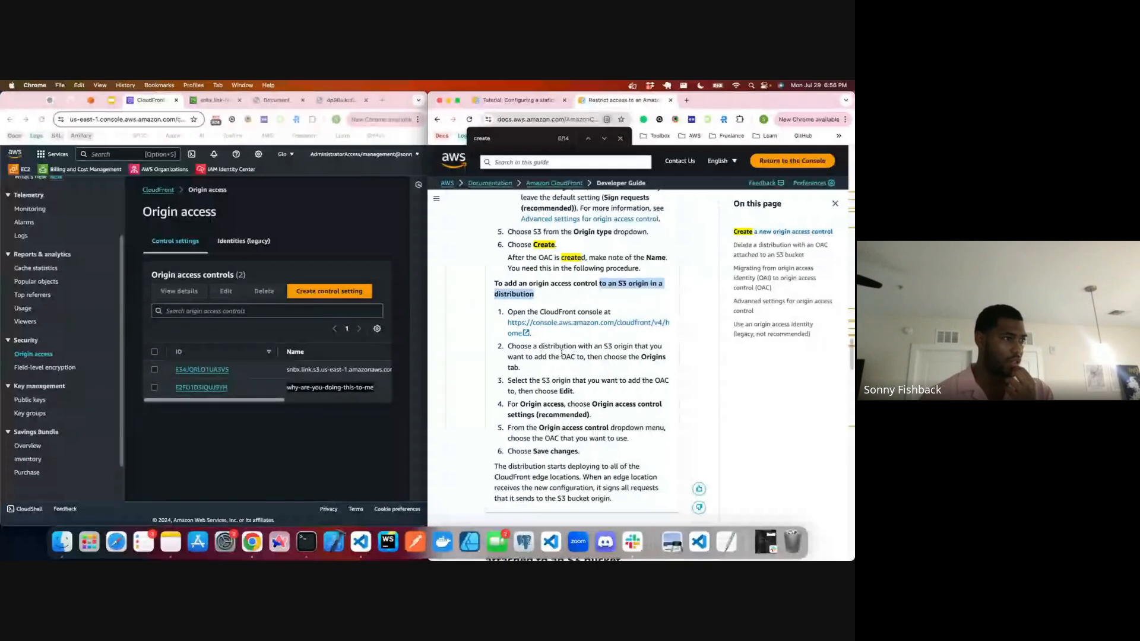
{"action": "scroll", "coordinate": [602, 351], "scroll_direction": "down", "scroll_amount": 1}
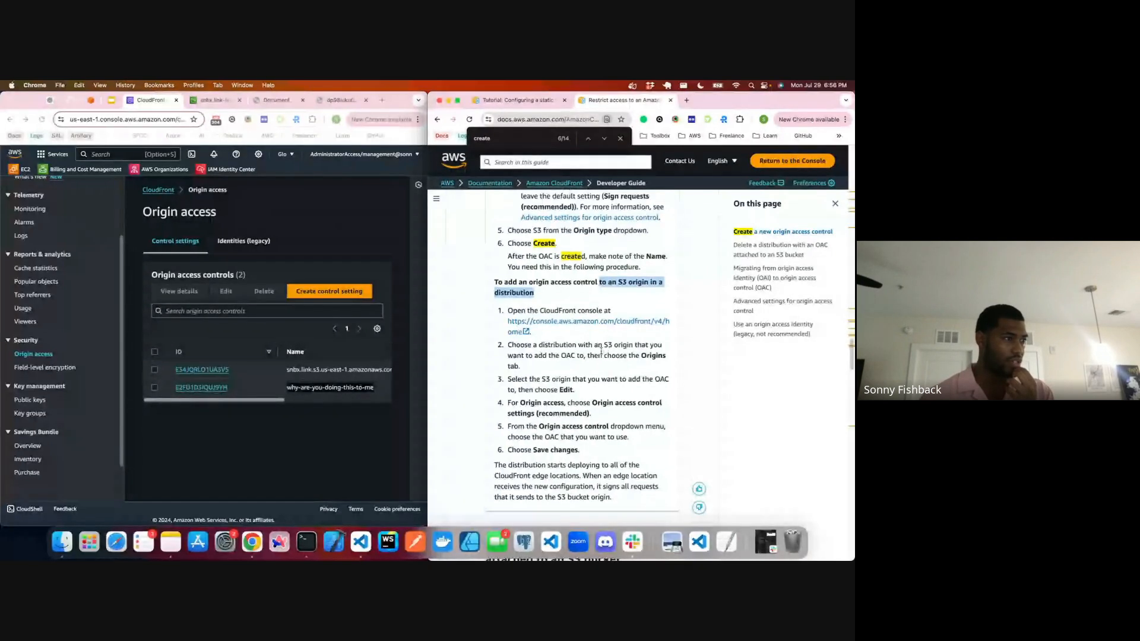
{"action": "scroll", "coordinate": [602, 350], "scroll_direction": "down", "scroll_amount": 1}
{"action": "scroll", "coordinate": [552, 368], "scroll_direction": "down", "scroll_amount": 1}
{"action": "left_click_drag", "start_coordinate": [552, 360], "coordinate": [642, 367]}
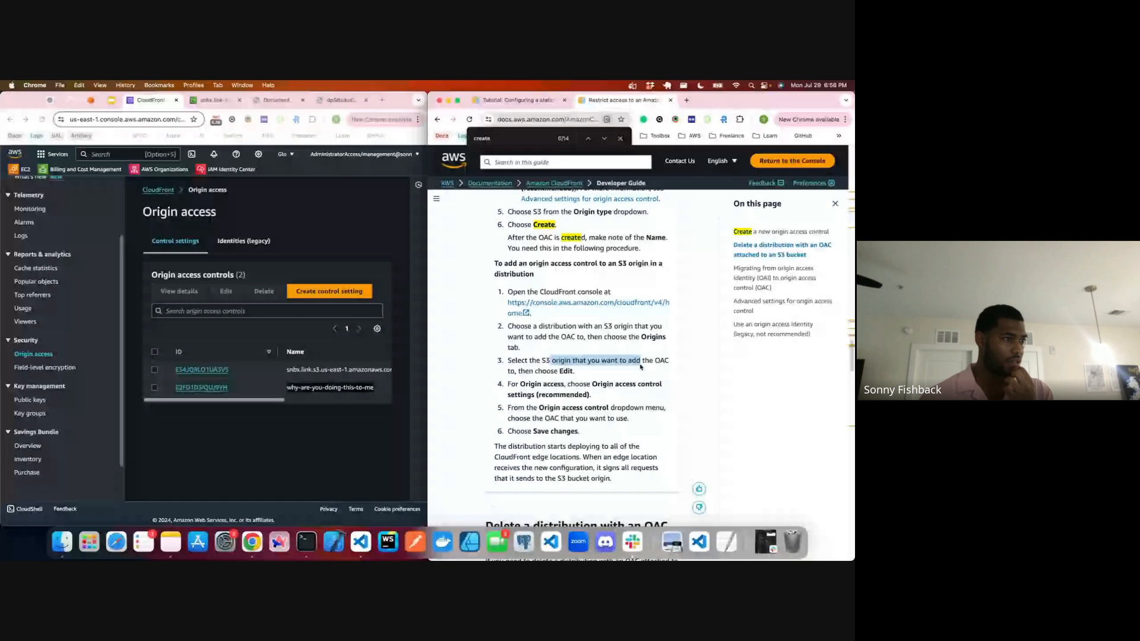
Step: Inspect the editable settings of the snbx.link.s3.us-east-1.amazonaws.com origin access control, including its origin type, and close the form without saving
{"action": "left_click", "coordinate": [220, 371]}
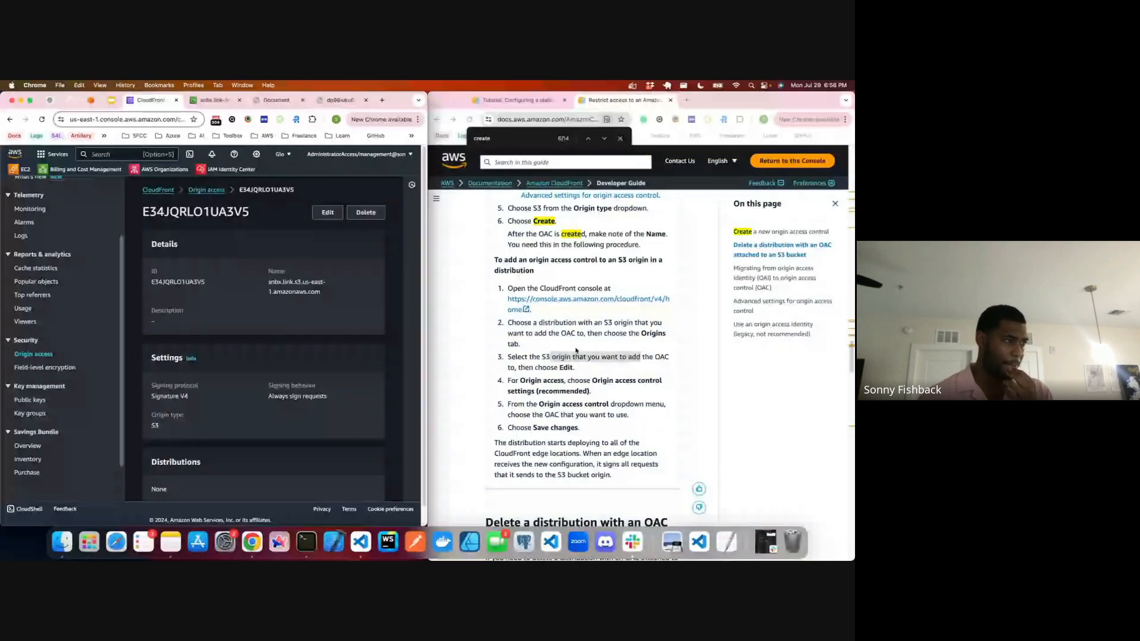
{"action": "left_click", "coordinate": [327, 213]}
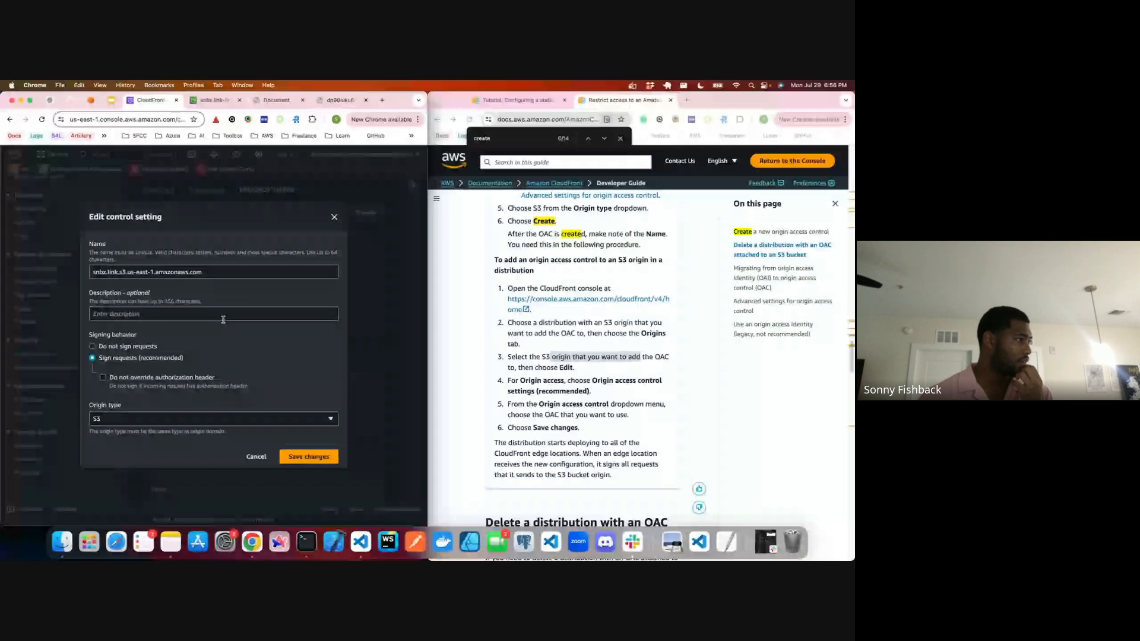
{"action": "left_click", "coordinate": [176, 419]}
{"action": "left_click", "coordinate": [176, 423]}
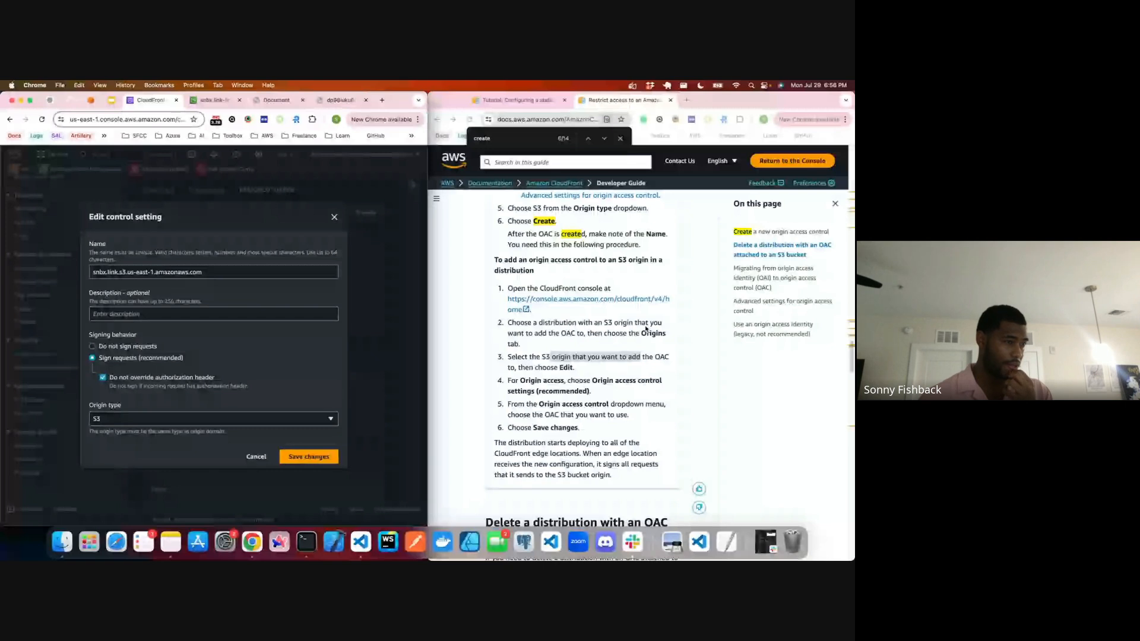
{"action": "scroll", "coordinate": [646, 329], "scroll_direction": "up", "scroll_amount": 2}
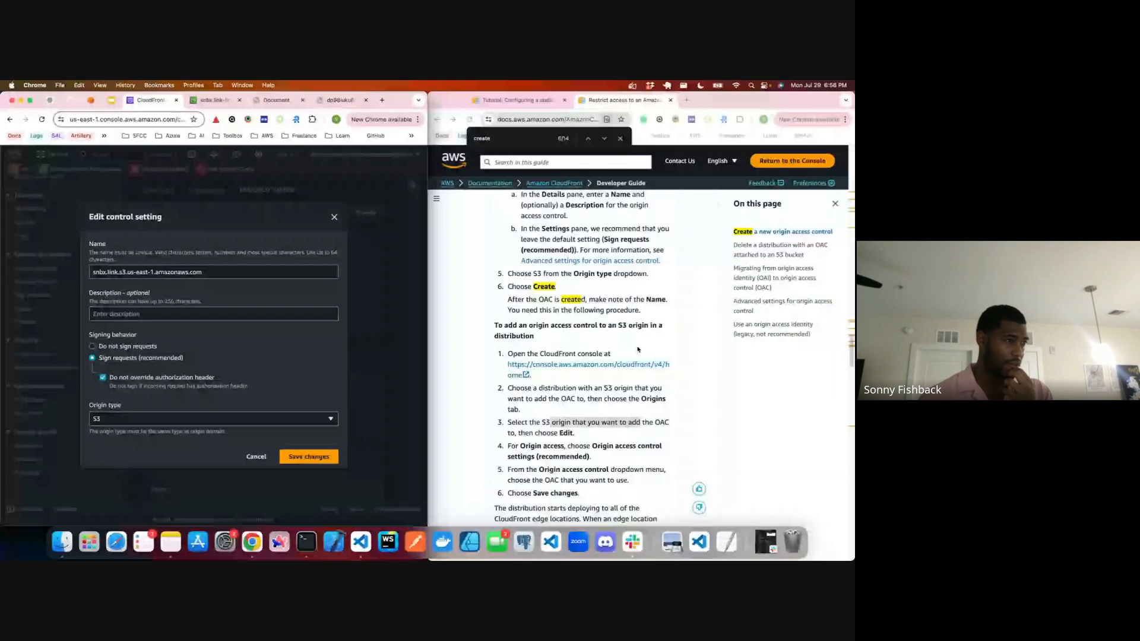
{"action": "left_click", "coordinate": [335, 217]}
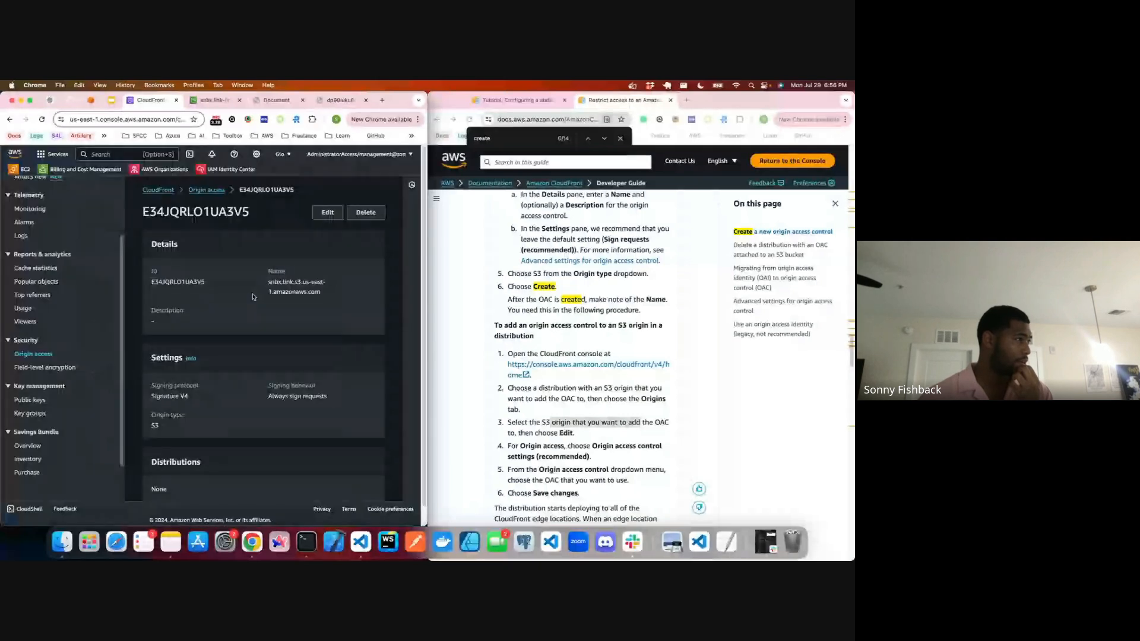
Step: Recheck the same origin access control's details, name and origin type choices, and back out of deleting it
{"action": "scroll", "coordinate": [254, 298], "scroll_direction": "down", "scroll_amount": 1}
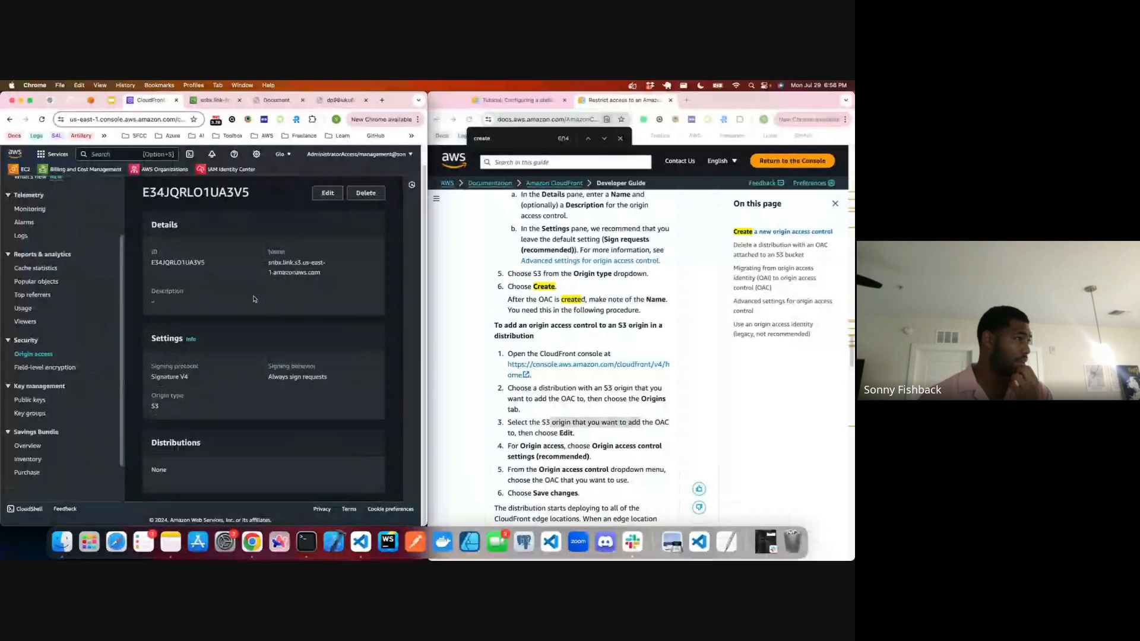
{"action": "scroll", "coordinate": [253, 298], "scroll_direction": "up", "scroll_amount": 1}
{"action": "left_click", "coordinate": [328, 213]}
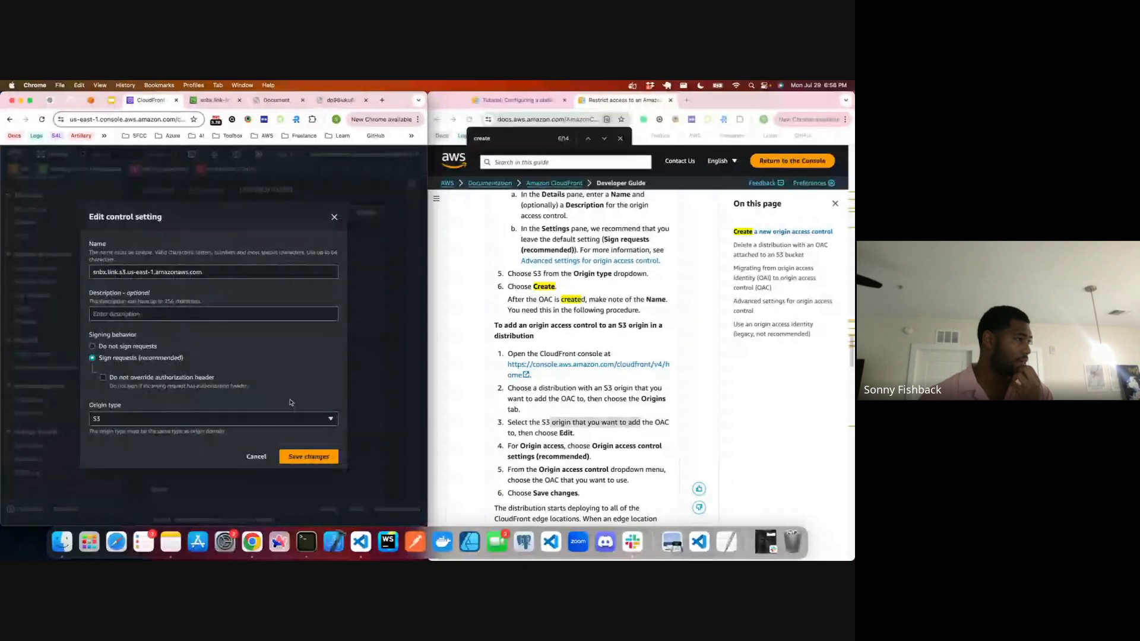
{"action": "key", "text": "Escape"}
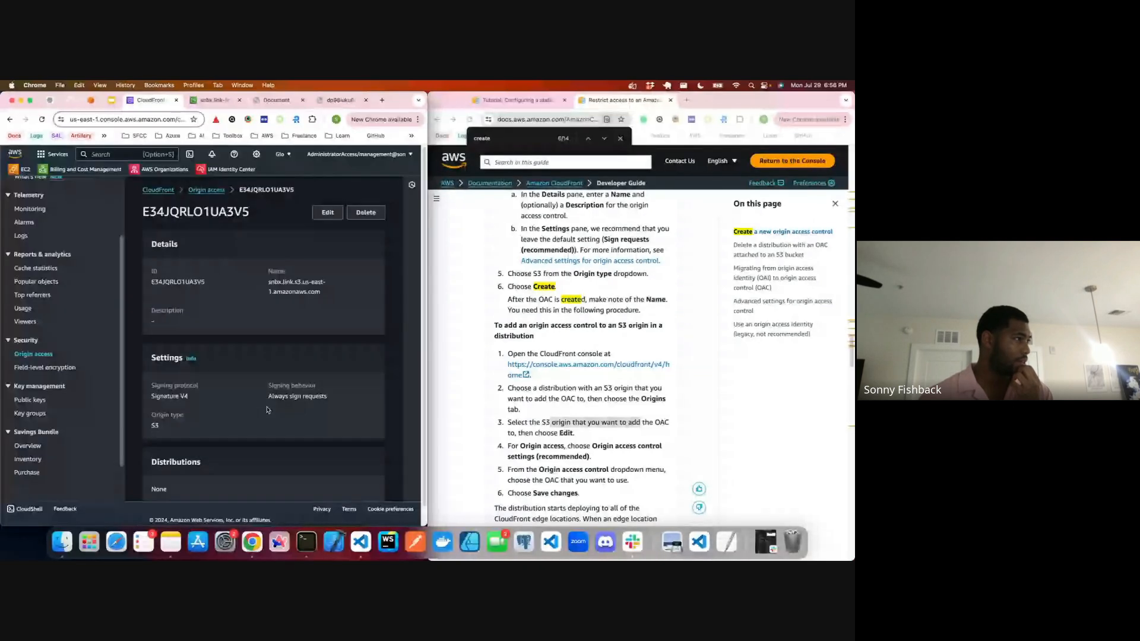
{"action": "left_click", "coordinate": [327, 213]}
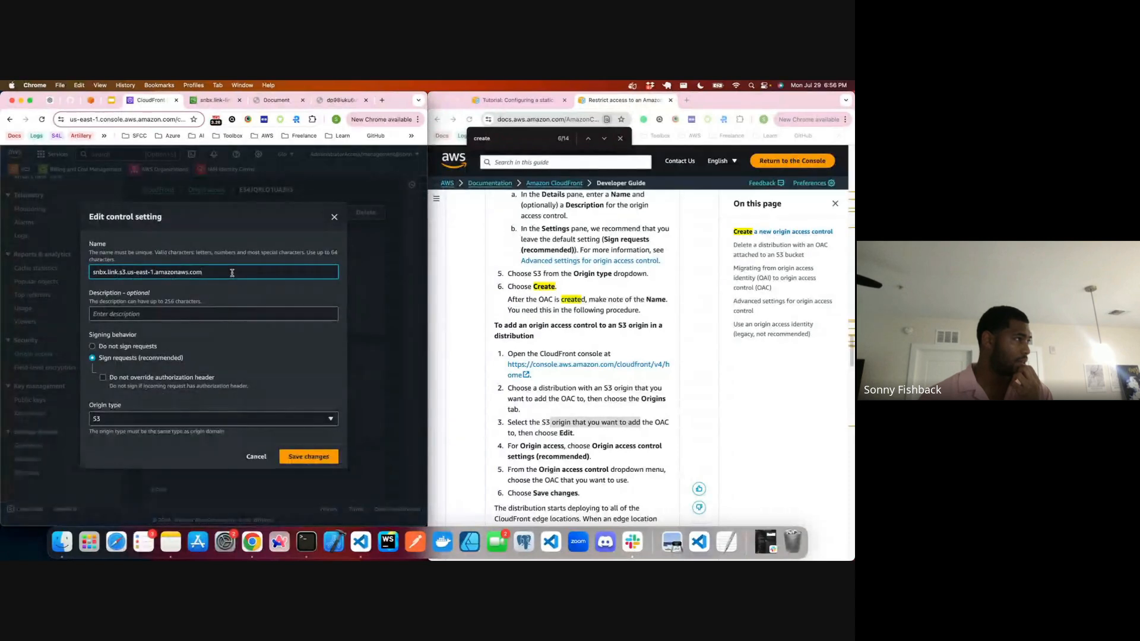
{"action": "triple_click", "coordinate": [195, 275]}
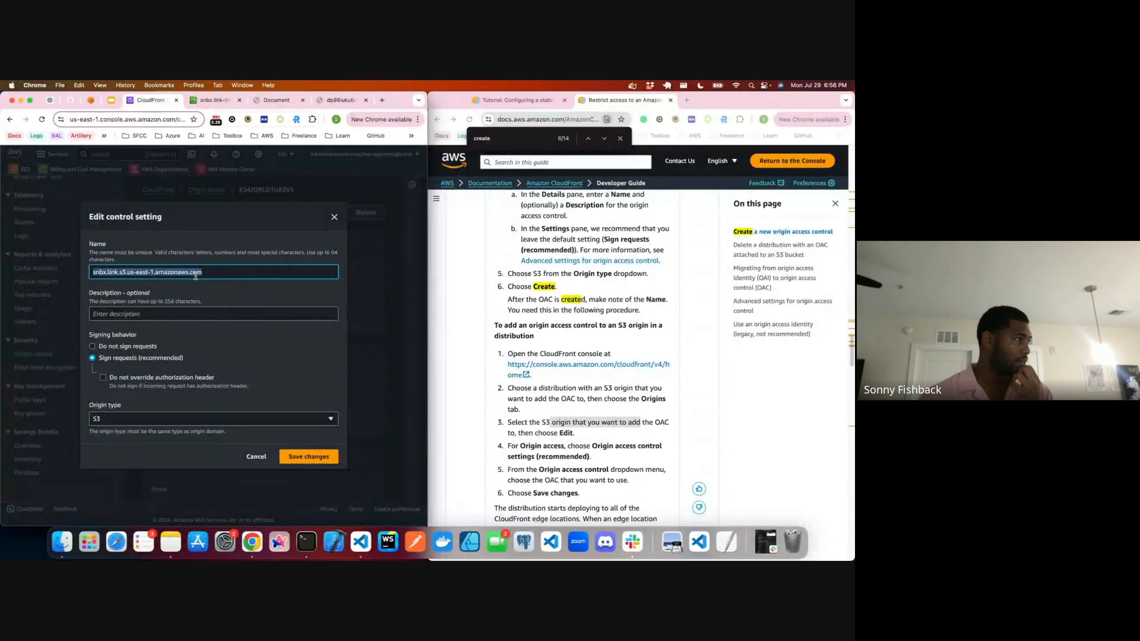
{"action": "left_click", "coordinate": [221, 419]}
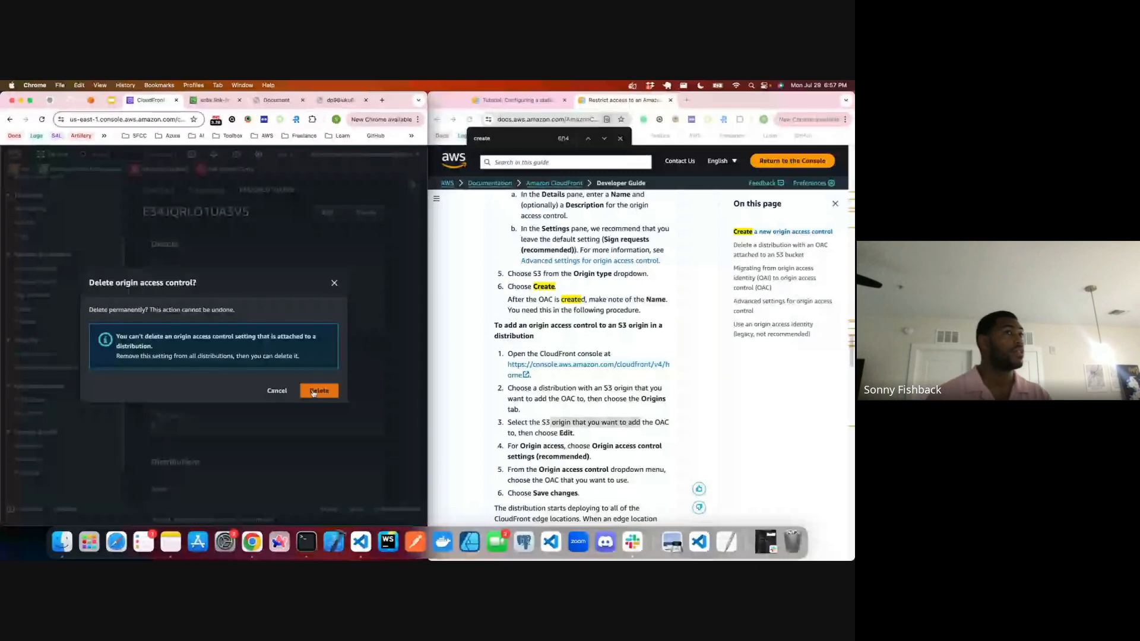
{"action": "left_click", "coordinate": [334, 284]}
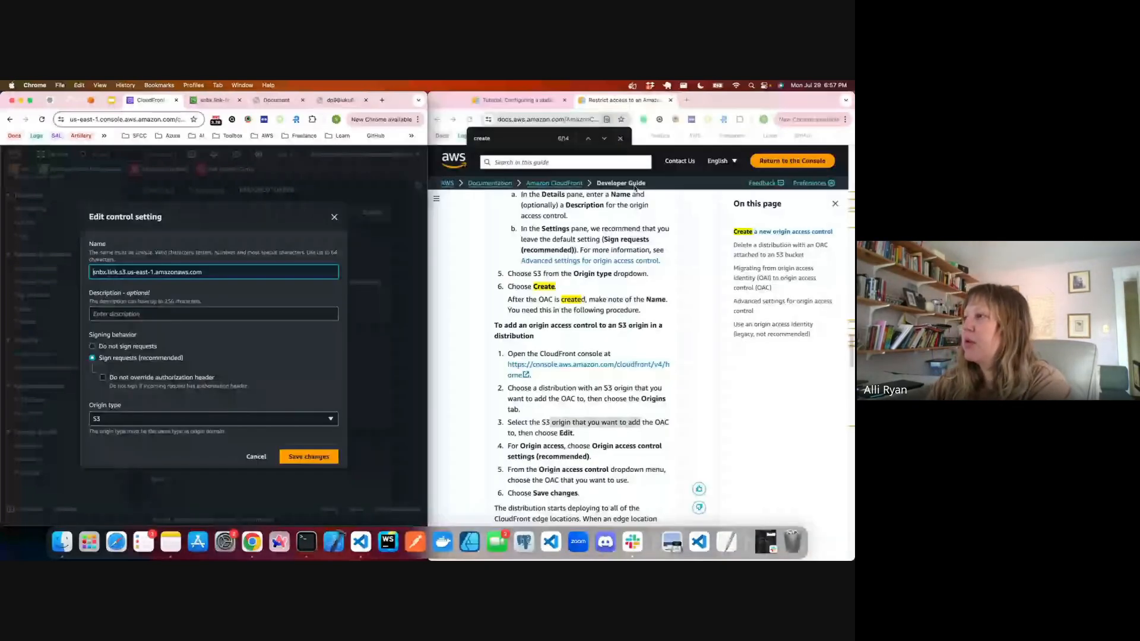
Step: Compare the guide's distribution, Origins and Edit instructions with the control's edit form, and close the form without saving
{"action": "left_click", "coordinate": [634, 187]}
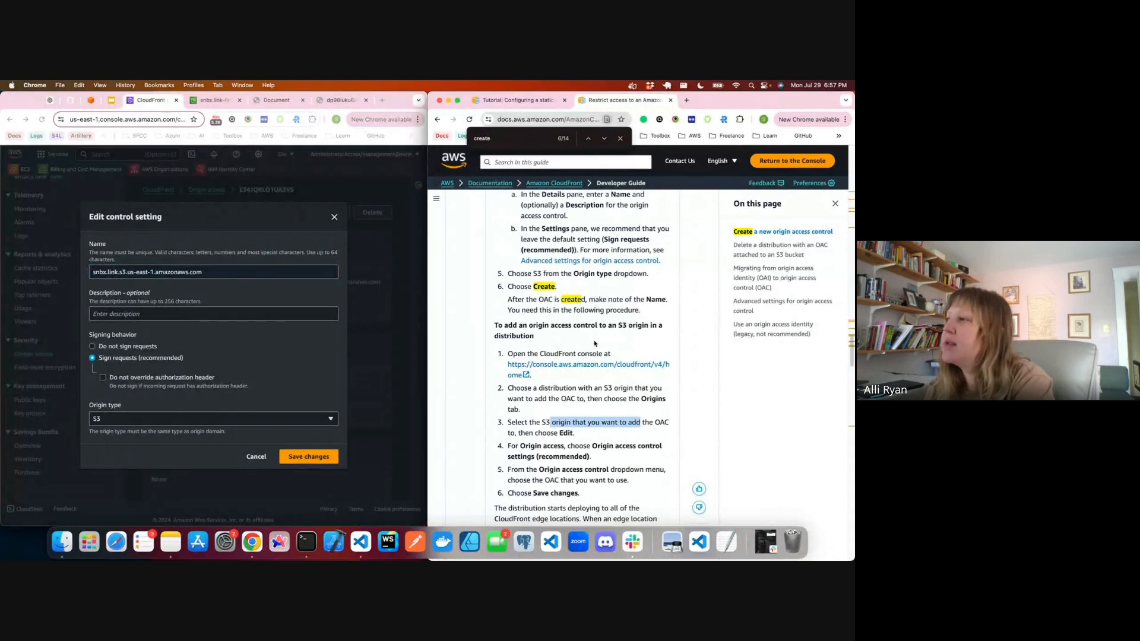
{"action": "scroll", "coordinate": [443, 399], "scroll_direction": "down", "scroll_amount": 1}
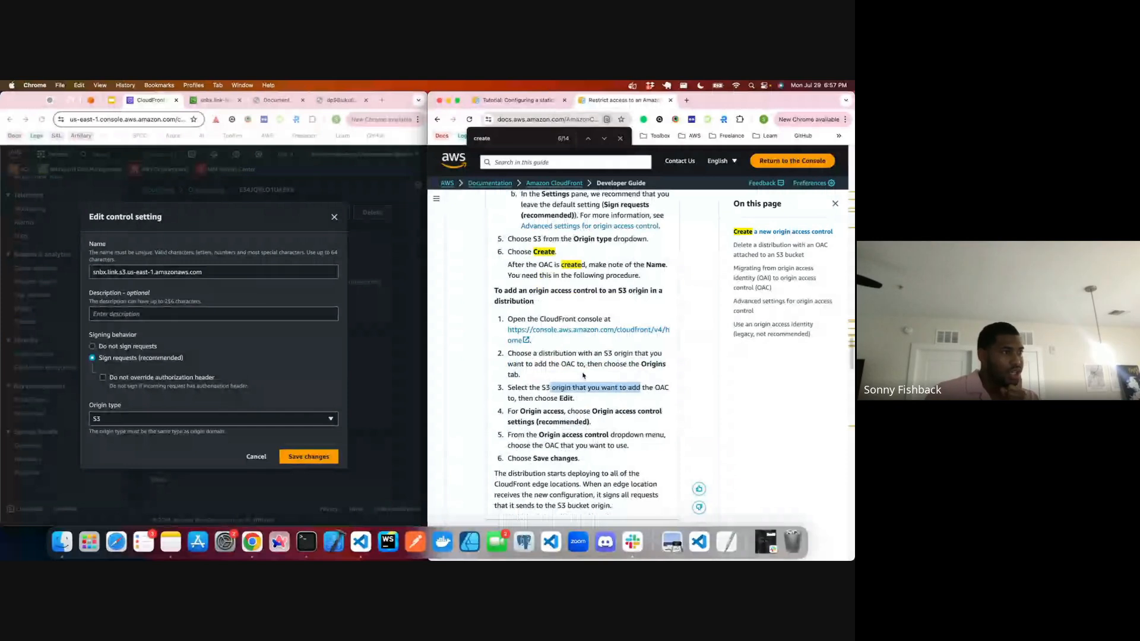
{"action": "left_click_drag", "start_coordinate": [494, 291], "coordinate": [595, 305]}
{"action": "left_click_drag", "start_coordinate": [509, 319], "coordinate": [611, 320]}
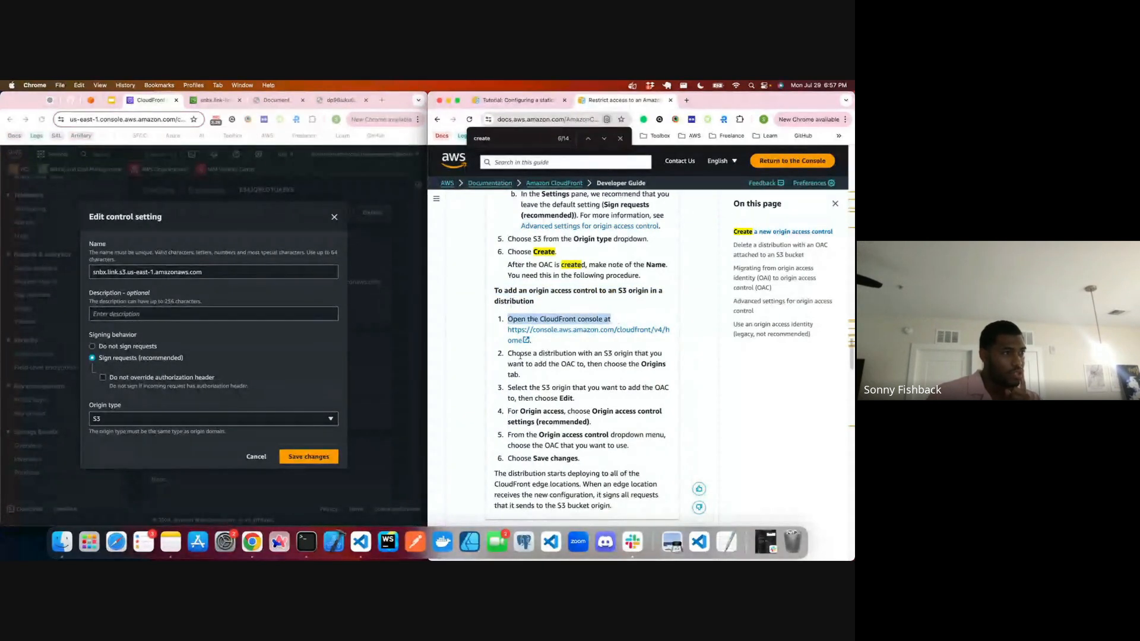
{"action": "left_click_drag", "start_coordinate": [508, 354], "coordinate": [639, 374]}
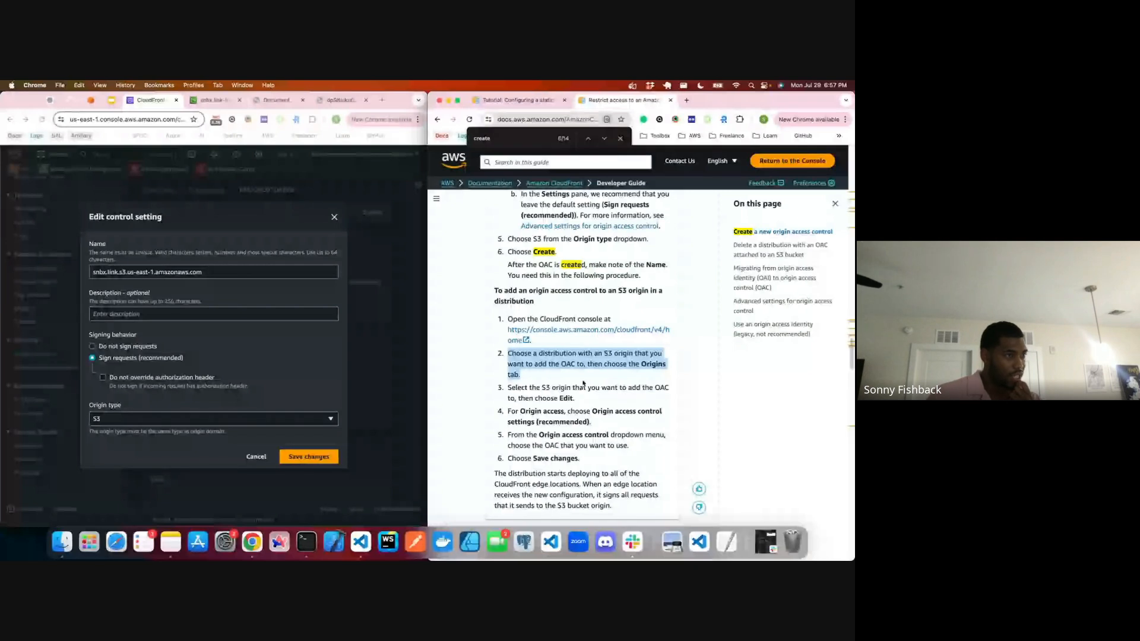
{"action": "left_click_drag", "start_coordinate": [515, 387], "coordinate": [661, 397]}
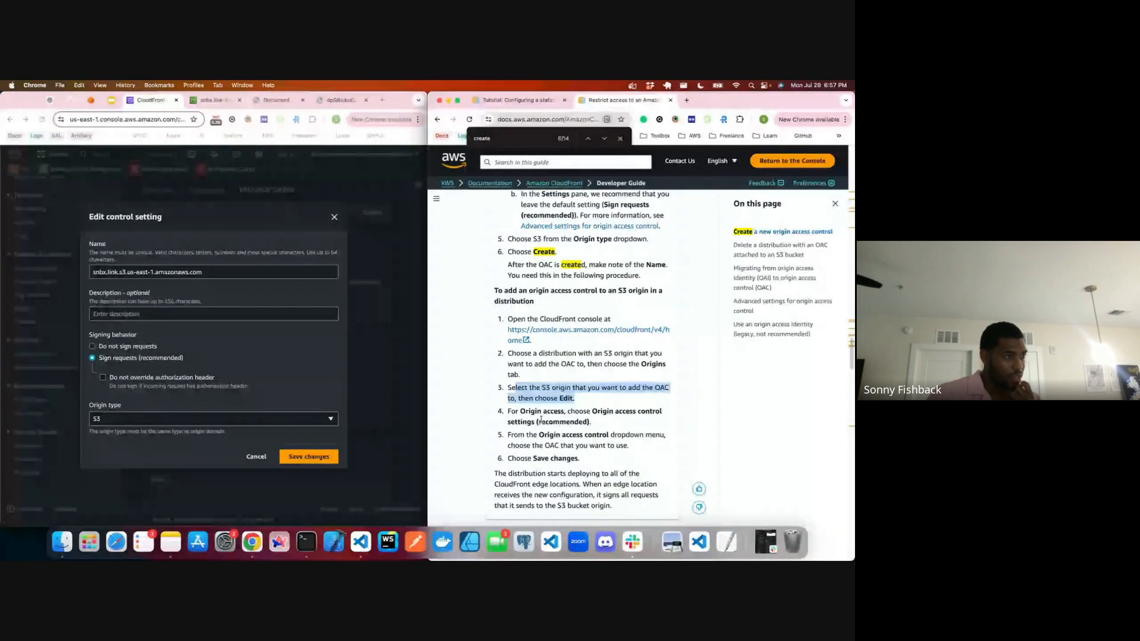
{"action": "left_click_drag", "start_coordinate": [515, 422], "coordinate": [597, 423]}
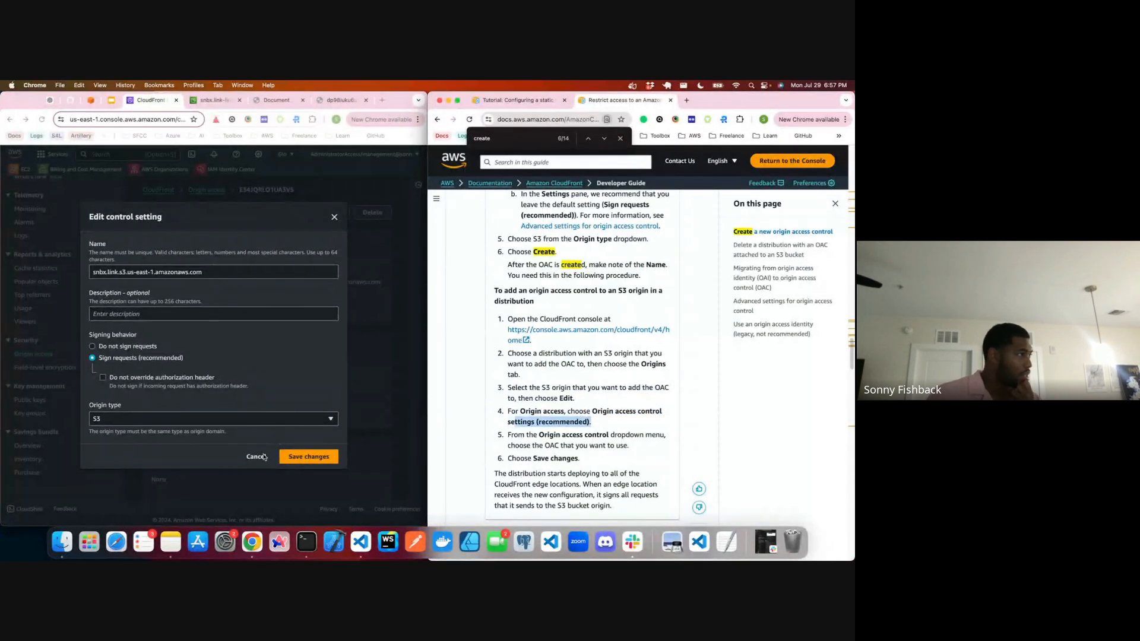
{"action": "left_click", "coordinate": [222, 274]}
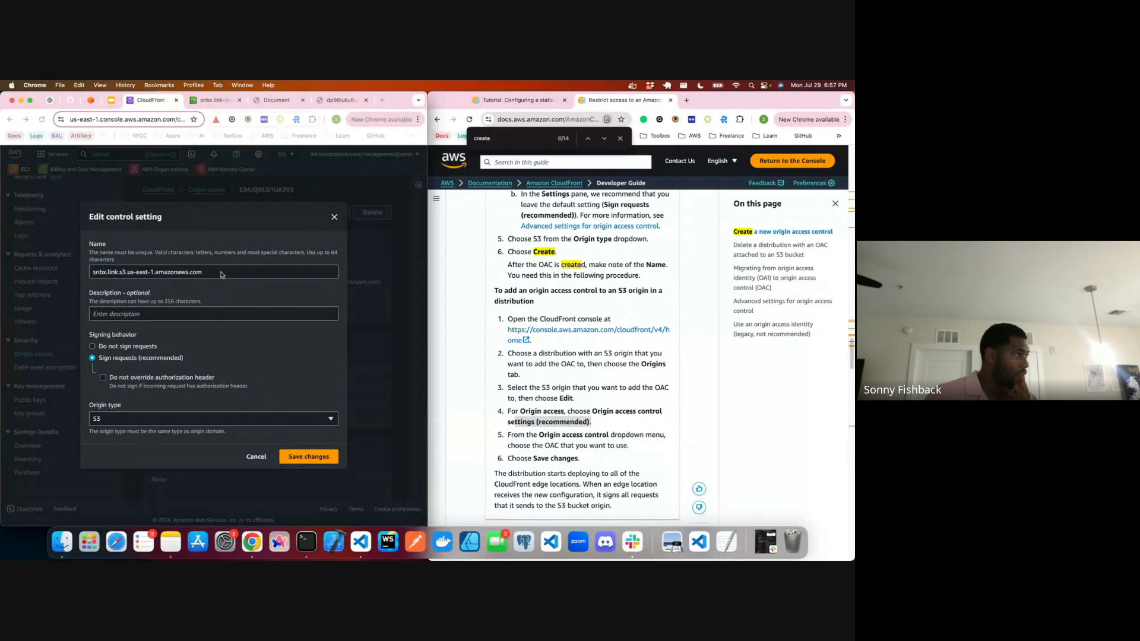
{"action": "triple_click", "coordinate": [221, 274]}
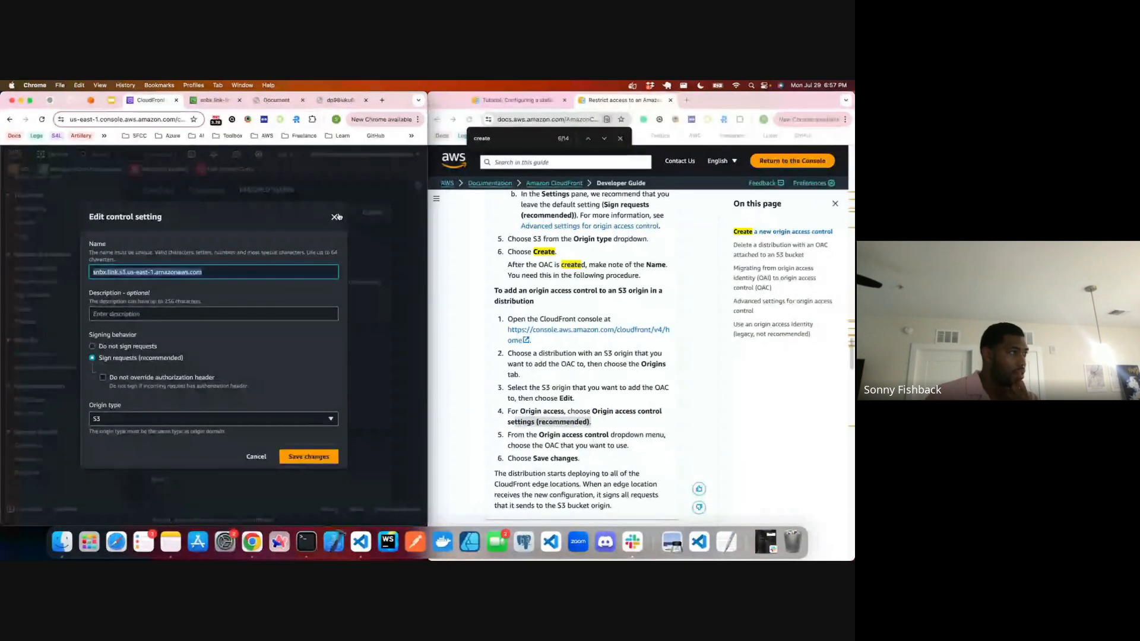
{"action": "left_click", "coordinate": [336, 217]}
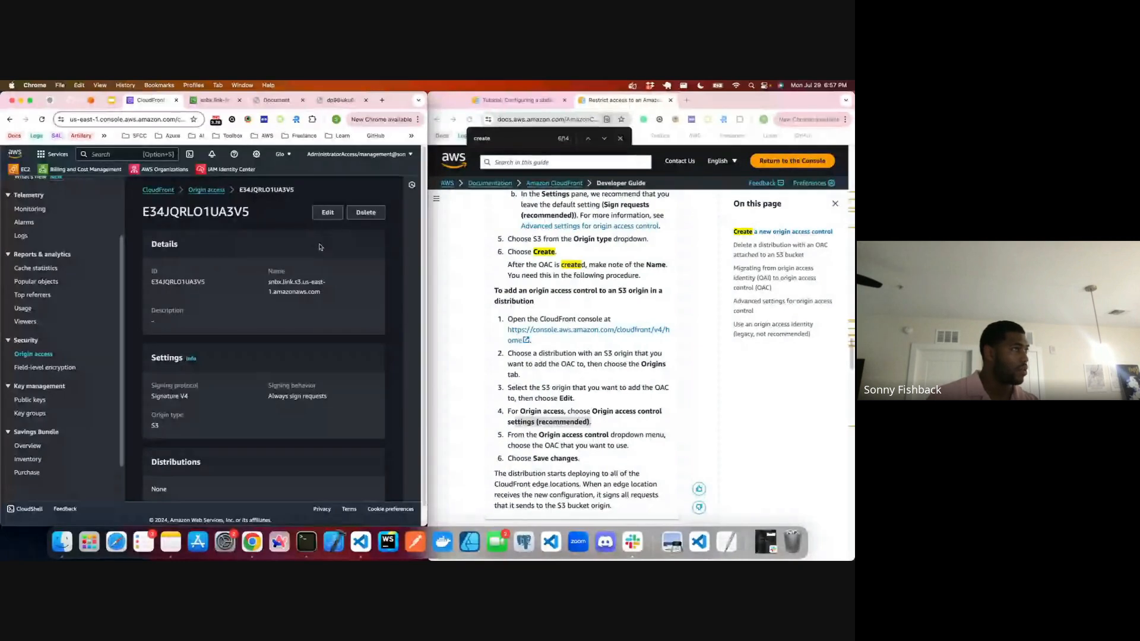
Step: Switch to ChatGPT and ask whether two CloudFront distributions can point to the same S3 bucket
{"action": "left_click", "coordinate": [49, 100]}
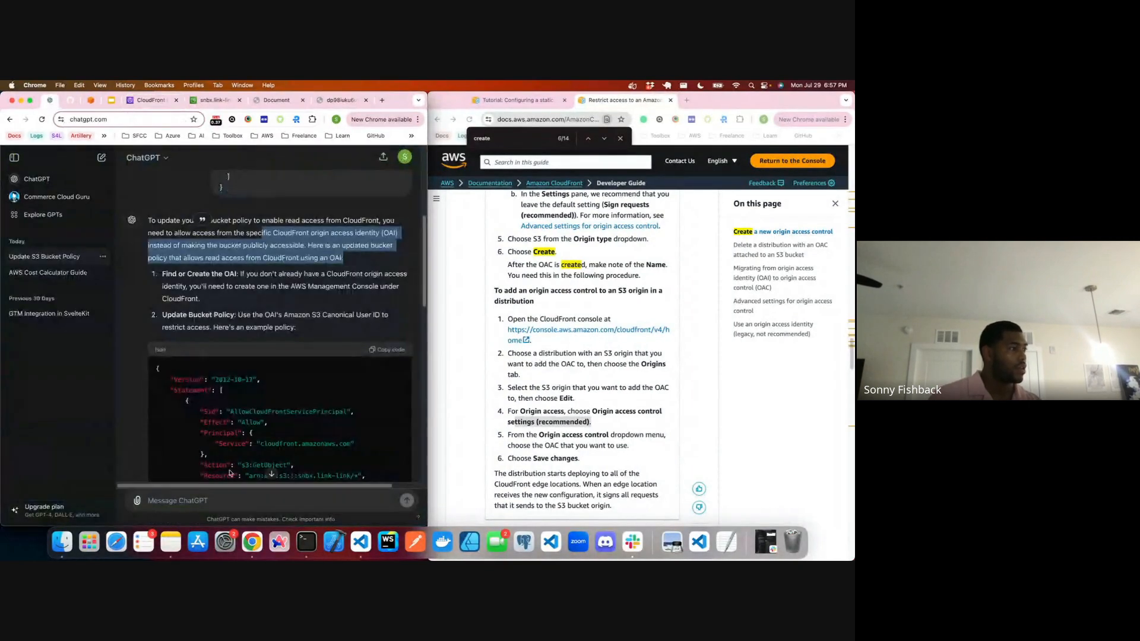
{"action": "type", "text": "cab"}
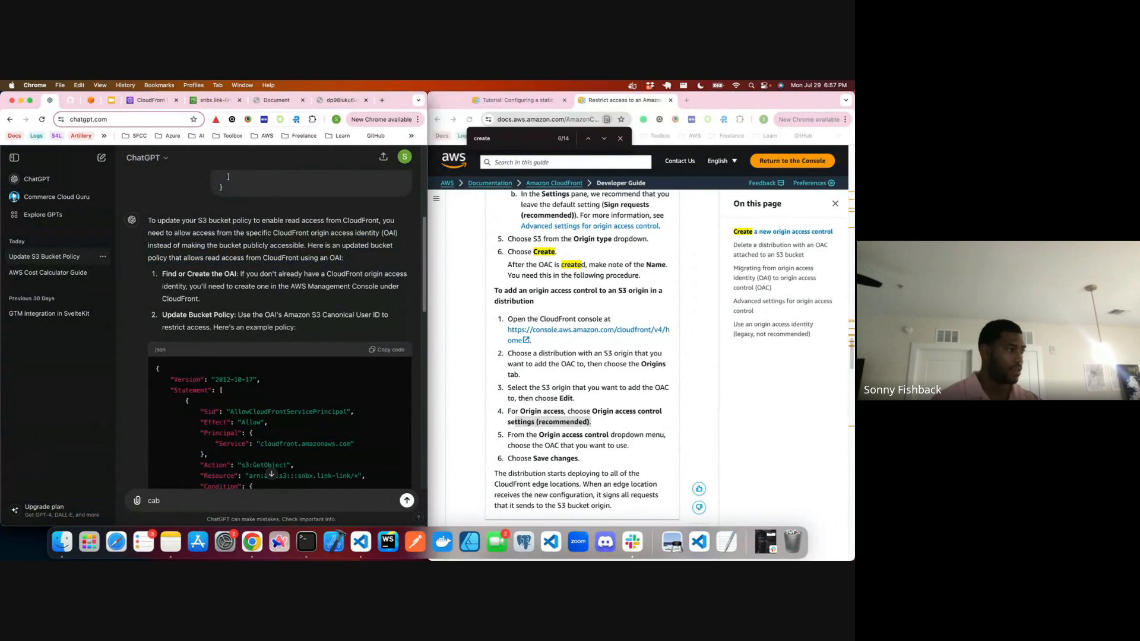
{"action": "type", "text": "n you hav"}
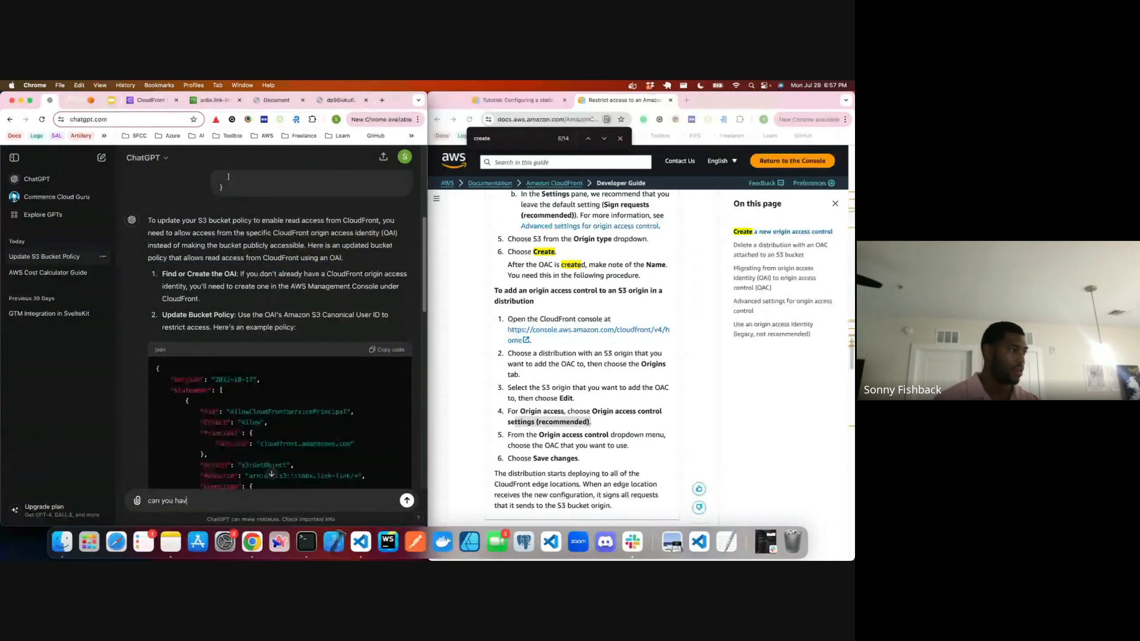
{"action": "type", "text": "e two cloudfront dist"}
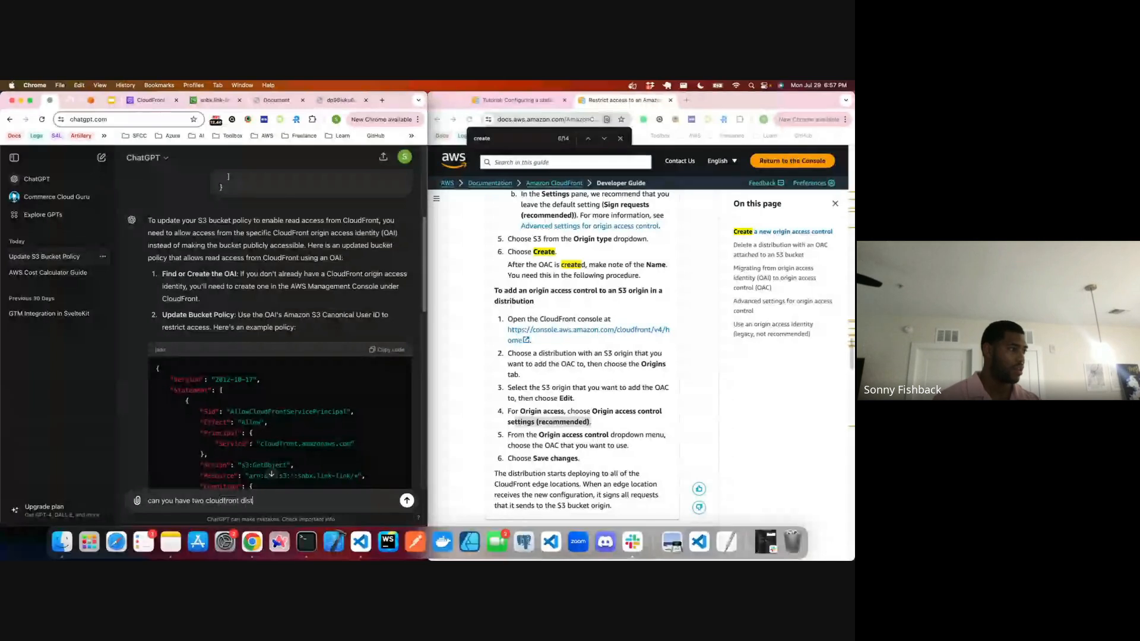
{"action": "type", "text": "ros pointing "}
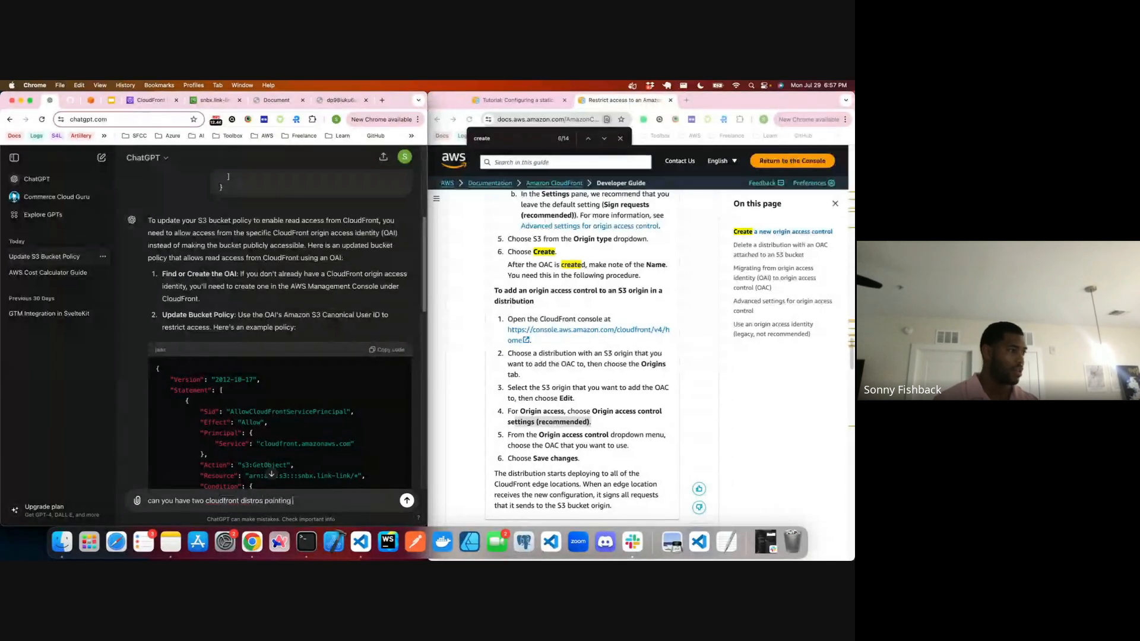
{"action": "type", "text": "to the same st"}
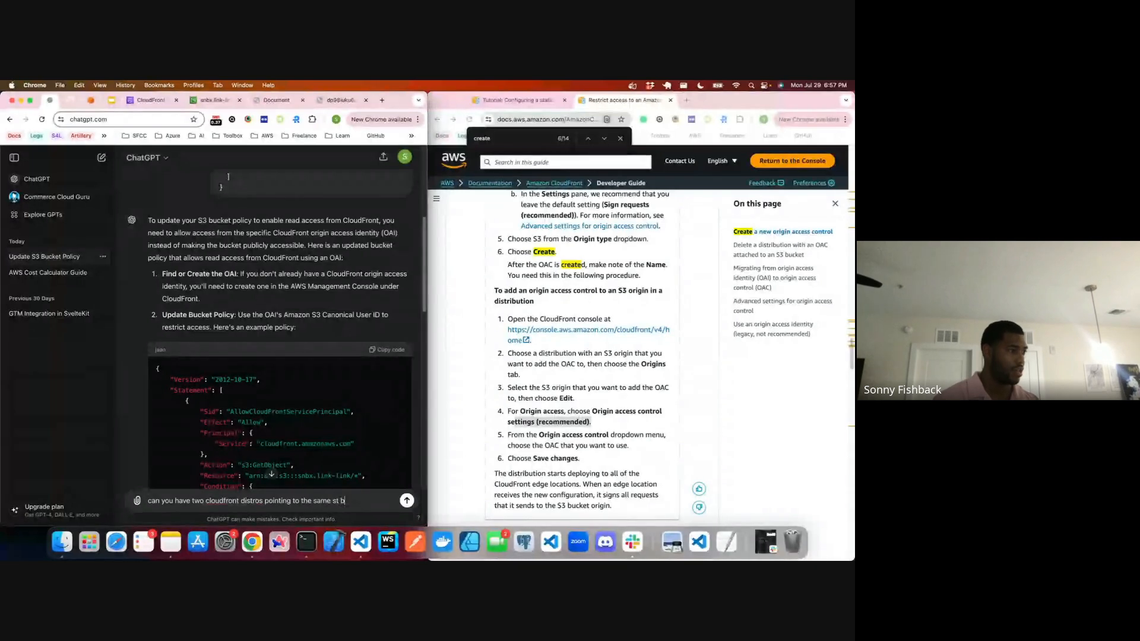
{"action": "key", "text": "BackSpace"}
{"action": "type", "text": "3 bcu"}
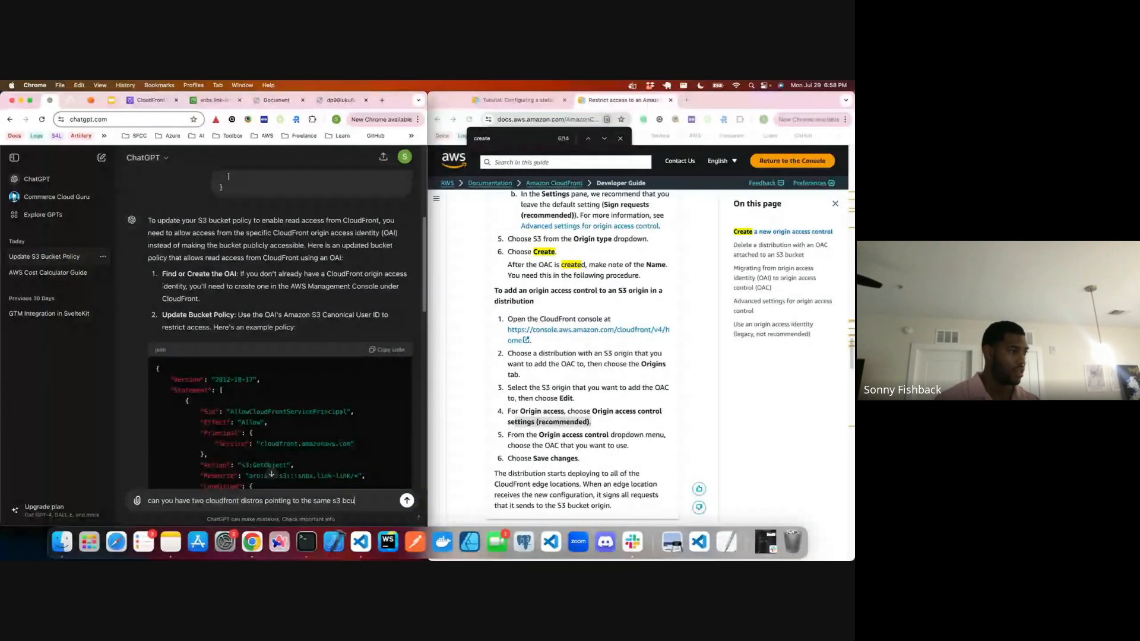
{"action": "key", "text": "BackSpace"}
{"action": "key", "text": "BackSpace"}
{"action": "type", "text": "ucket?"}
{"action": "key", "text": "Return"}
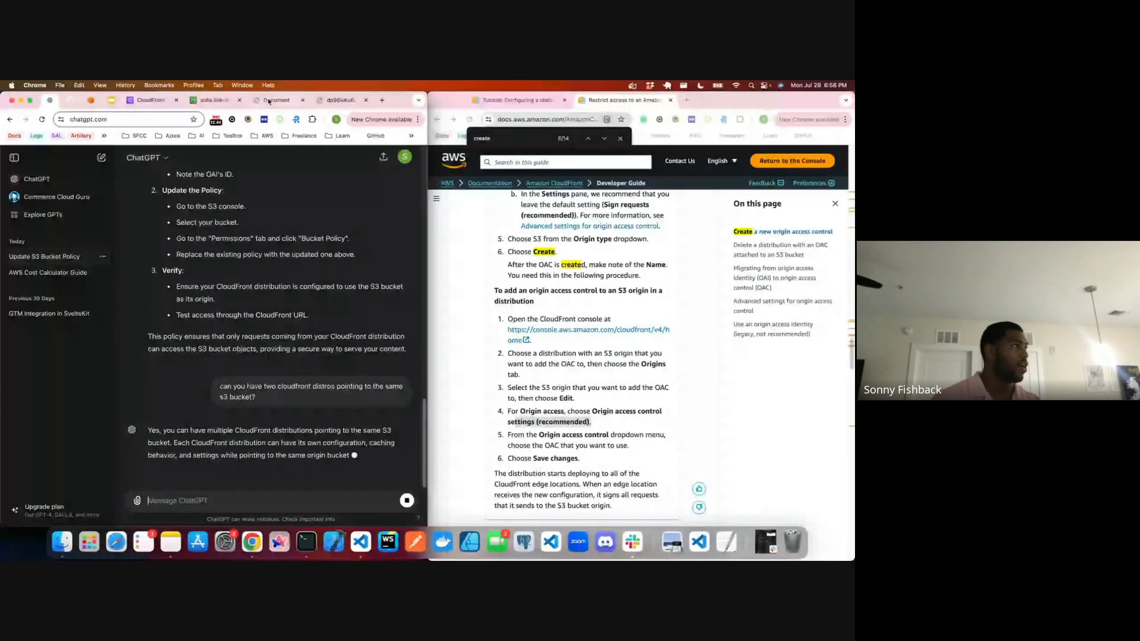
Step: Start a new CloudFront distribution with snbx.link-link.s3.us-east-2.amazonaws.com as the origin domain
{"action": "left_click", "coordinate": [148, 100]}
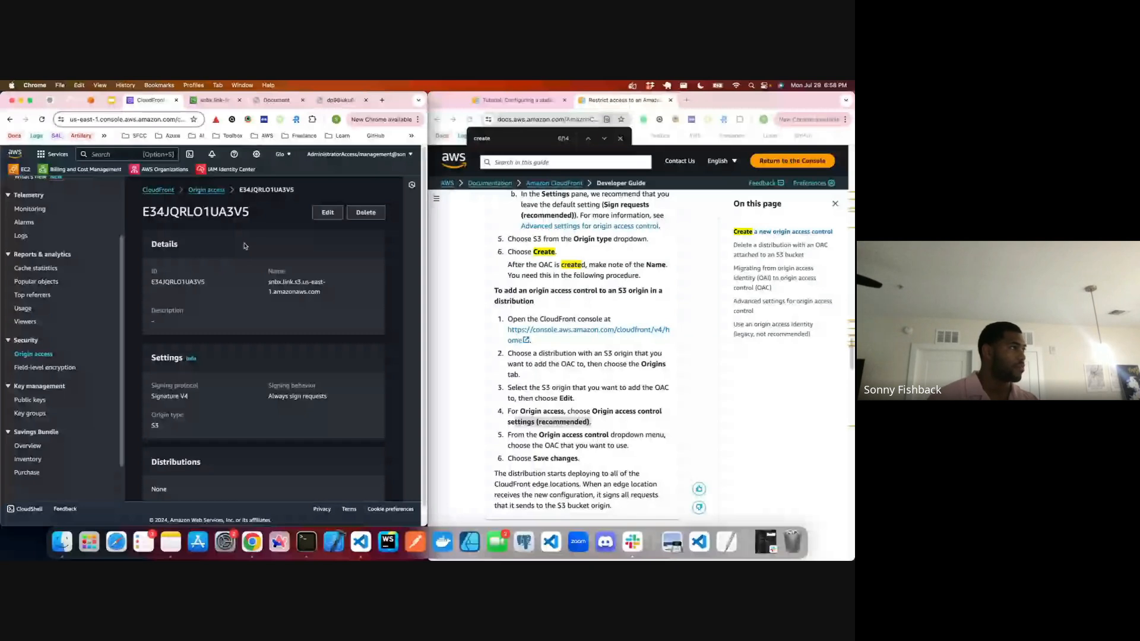
{"action": "left_click", "coordinate": [156, 190]}
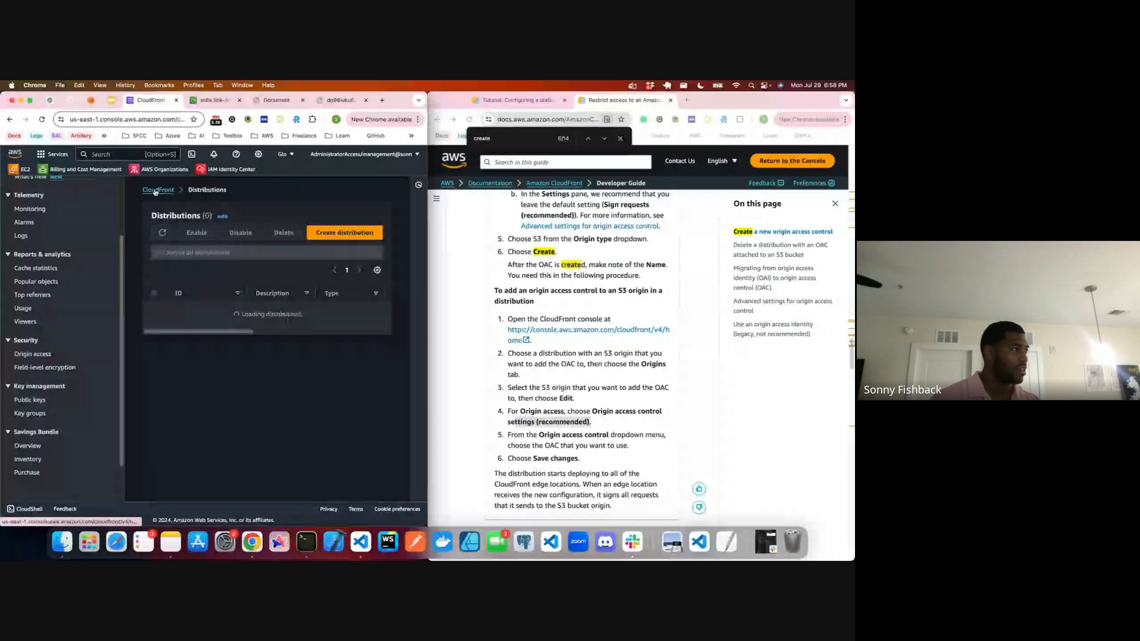
{"action": "left_click", "coordinate": [344, 233]}
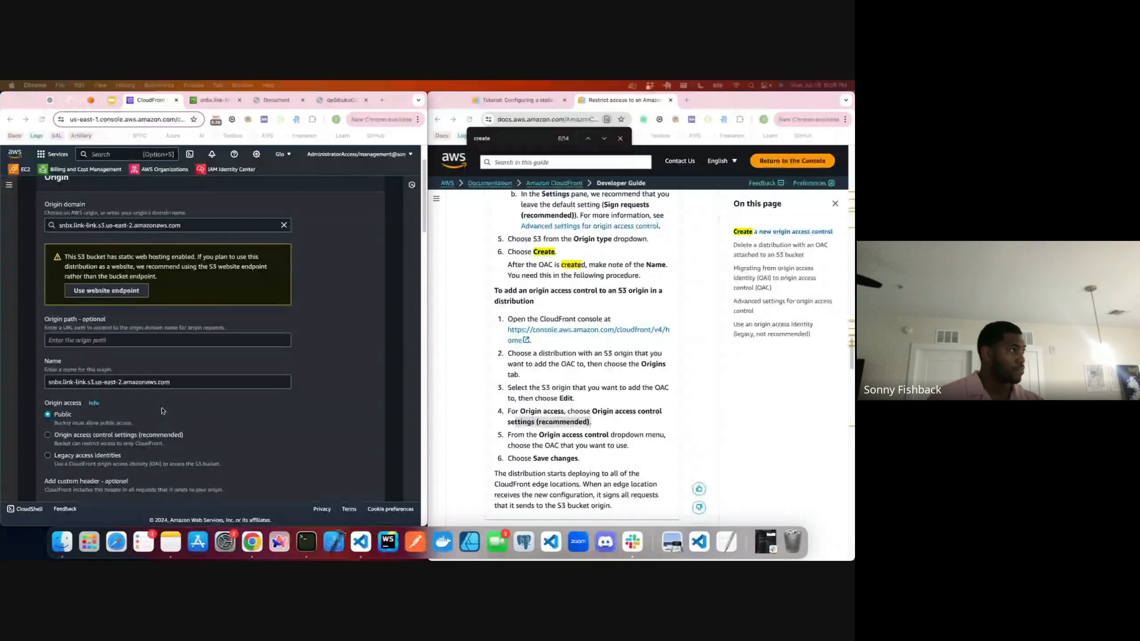
{"action": "left_click", "coordinate": [195, 229]}
{"action": "left_click", "coordinate": [194, 228]}
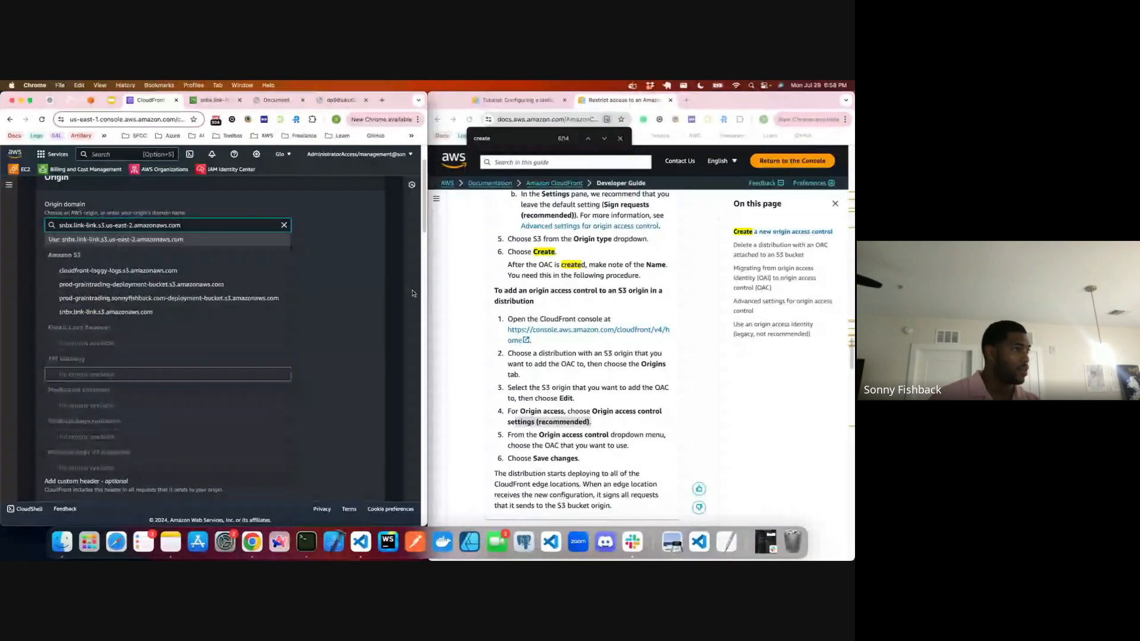
{"action": "left_click", "coordinate": [389, 283]}
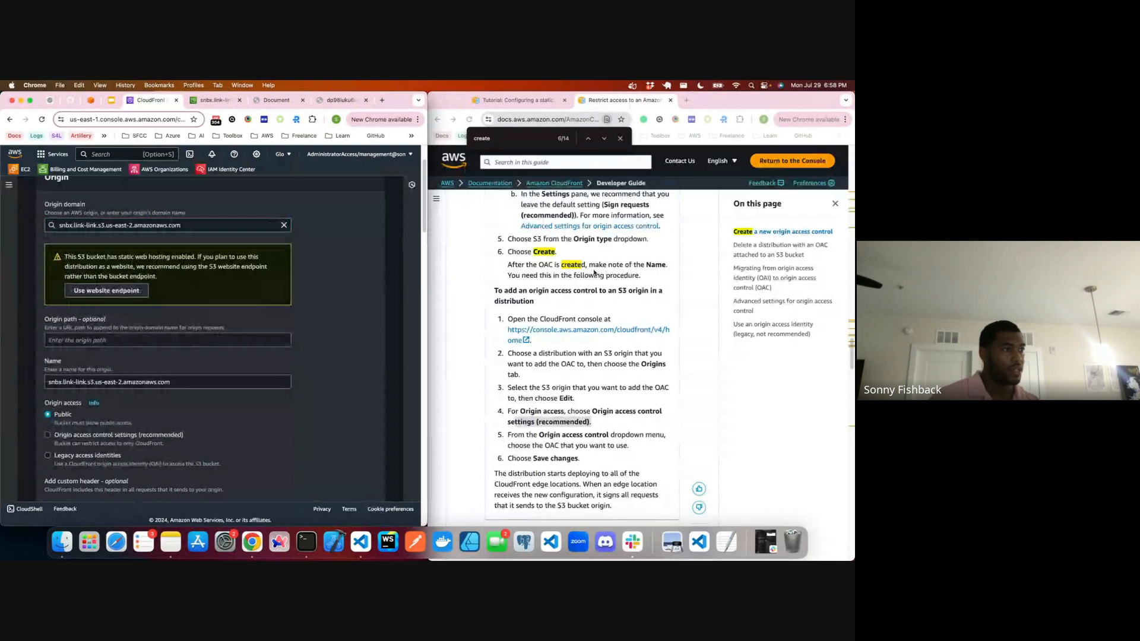
Step: Following the guide, set origin access to Origin access control settings and assign the snbx.link.s3.us-east-1.amazonaws.com control
{"action": "scroll", "coordinate": [594, 273], "scroll_direction": "down", "scroll_amount": 1}
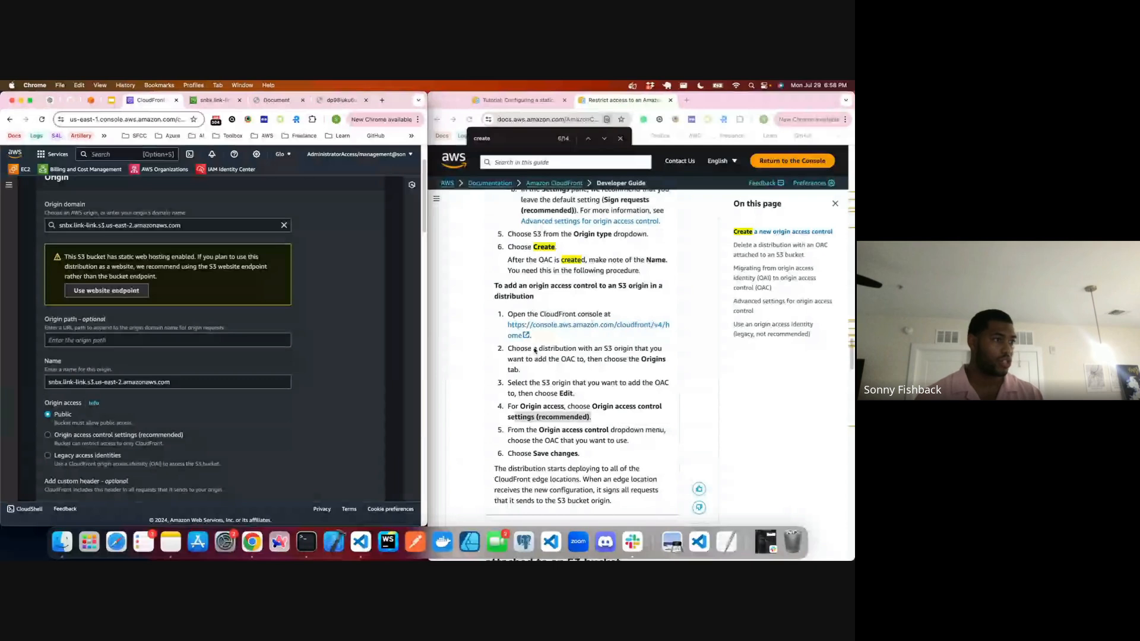
{"action": "left_click_drag", "start_coordinate": [568, 349], "coordinate": [605, 349]}
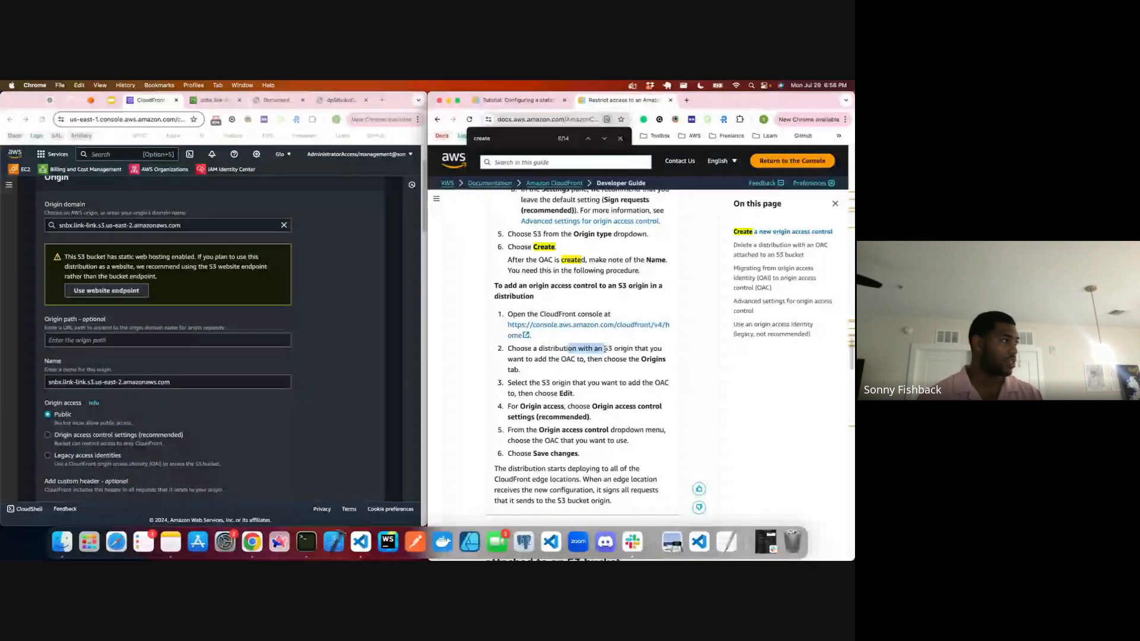
{"action": "scroll", "coordinate": [50, 372], "scroll_direction": "down", "scroll_amount": 2}
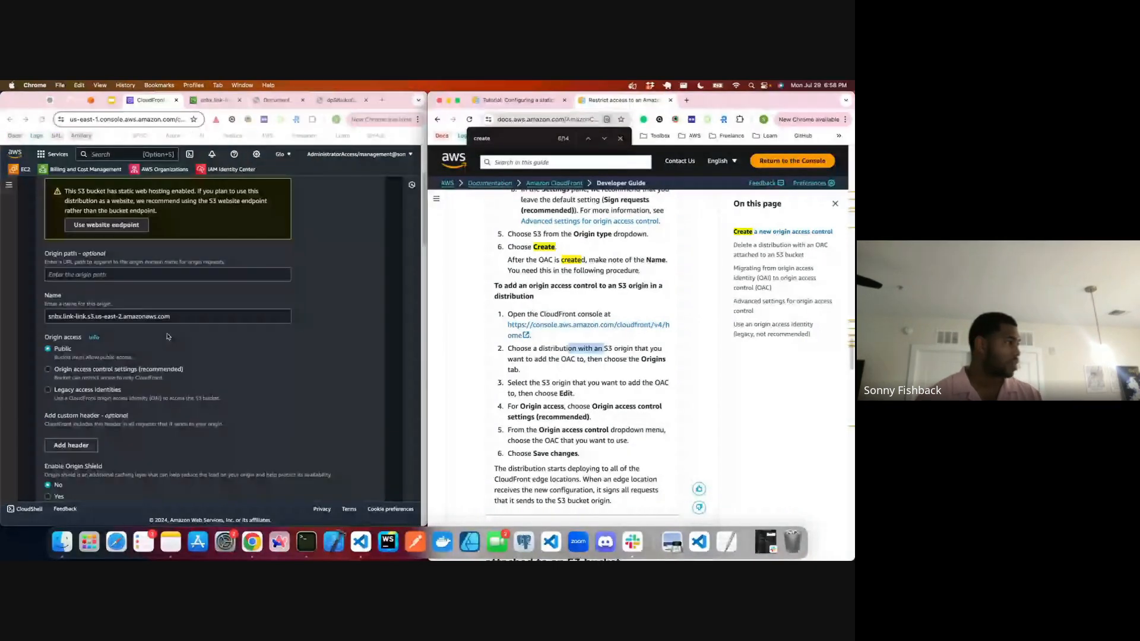
{"action": "left_click", "coordinate": [49, 369]}
{"action": "scroll", "coordinate": [89, 399], "scroll_direction": "down", "scroll_amount": 1}
{"action": "left_click", "coordinate": [89, 399]}
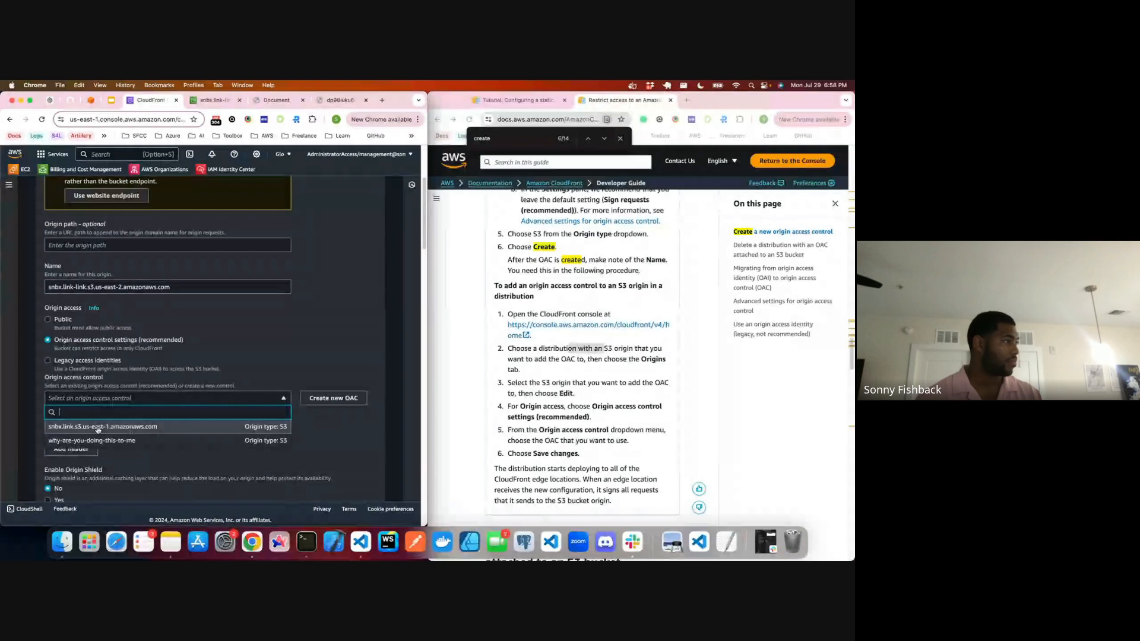
{"action": "left_click", "coordinate": [98, 428]}
Step: Set the default cache behavior's viewer protocol policy to Redirect HTTP to HTTPS and review the cache settings
{"action": "scroll", "coordinate": [91, 362], "scroll_direction": "down", "scroll_amount": 5}
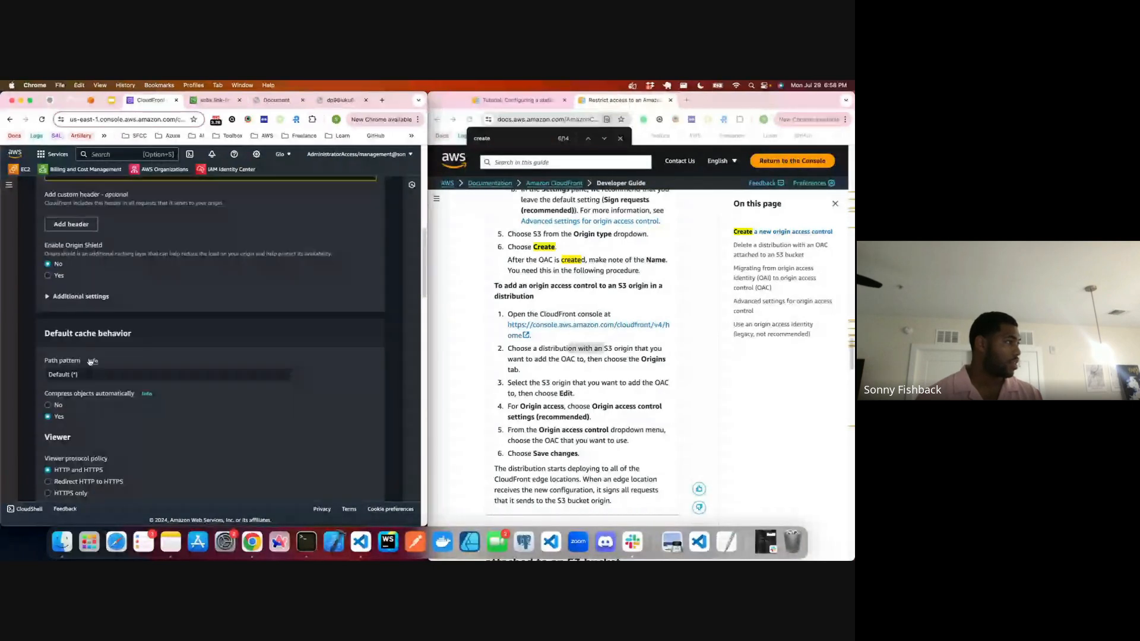
{"action": "scroll", "coordinate": [90, 361], "scroll_direction": "down", "scroll_amount": 3}
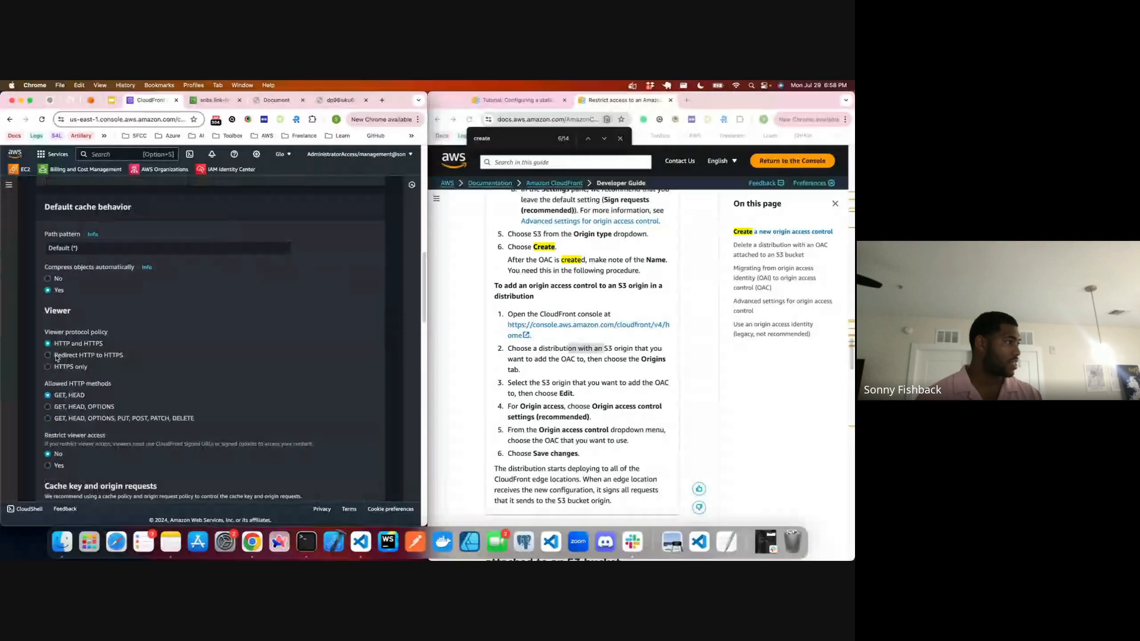
{"action": "scroll", "coordinate": [57, 358], "scroll_direction": "down", "scroll_amount": 7}
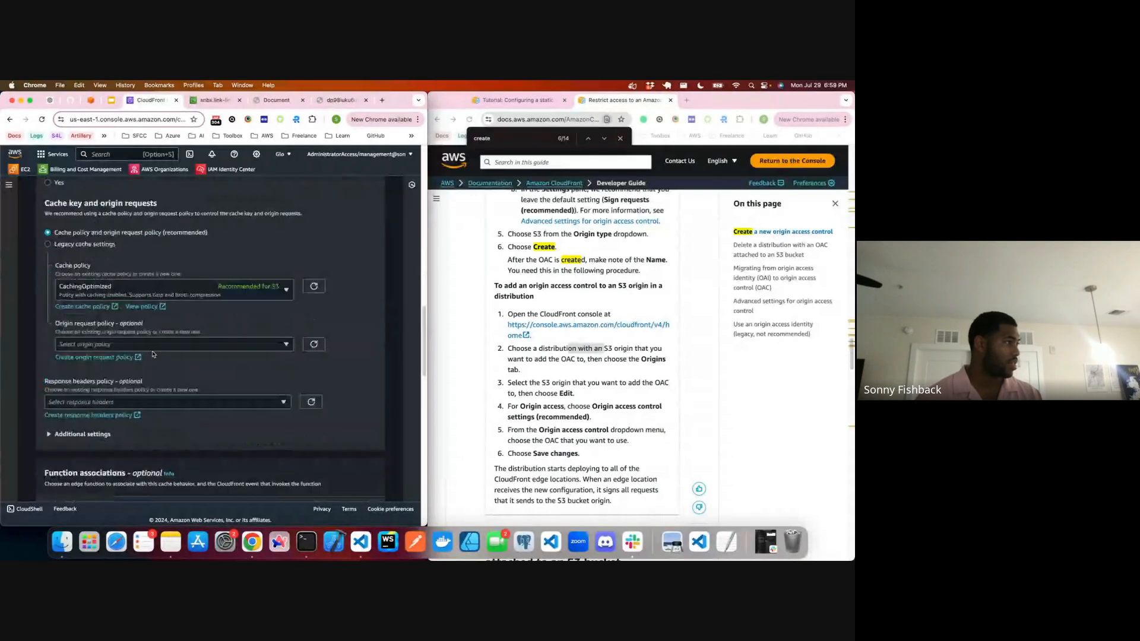
{"action": "scroll", "coordinate": [53, 269], "scroll_direction": "up", "scroll_amount": 3}
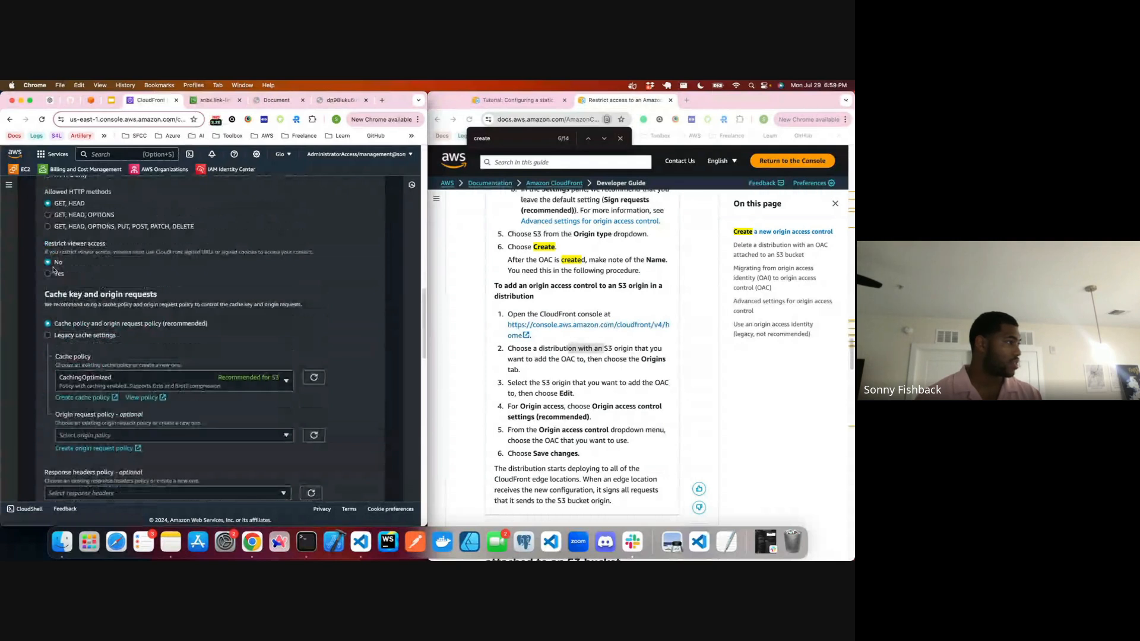
{"action": "scroll", "coordinate": [53, 269], "scroll_direction": "up", "scroll_amount": 1}
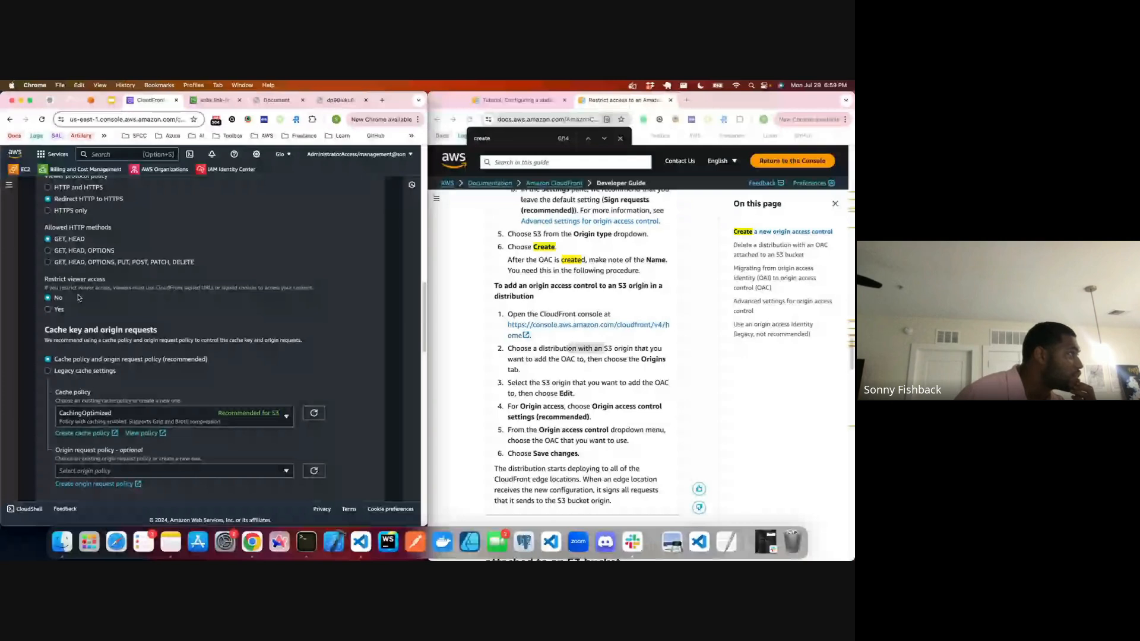
{"action": "scroll", "coordinate": [79, 297], "scroll_direction": "up", "scroll_amount": 5}
Step: Turn on standard logging to the cloudfront-loggy-logs.s3.amazonaws.com bucket and enable ACLs for that bucket
{"action": "key", "text": "super+f"}
{"action": "type", "text": "log"}
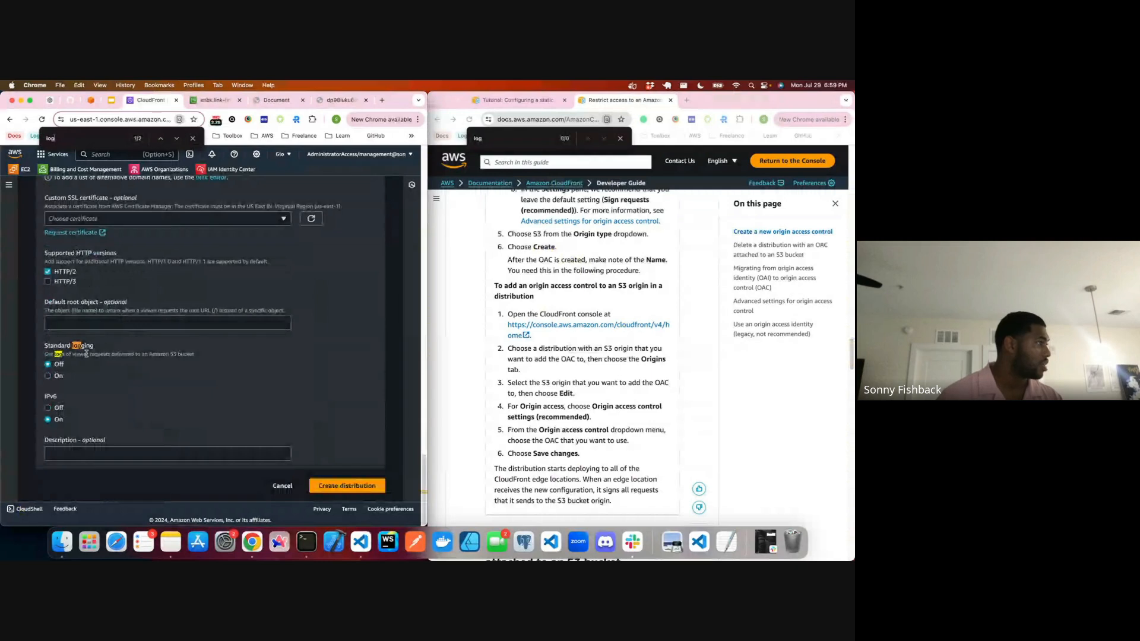
{"action": "left_click", "coordinate": [52, 376]}
{"action": "left_click", "coordinate": [85, 429]}
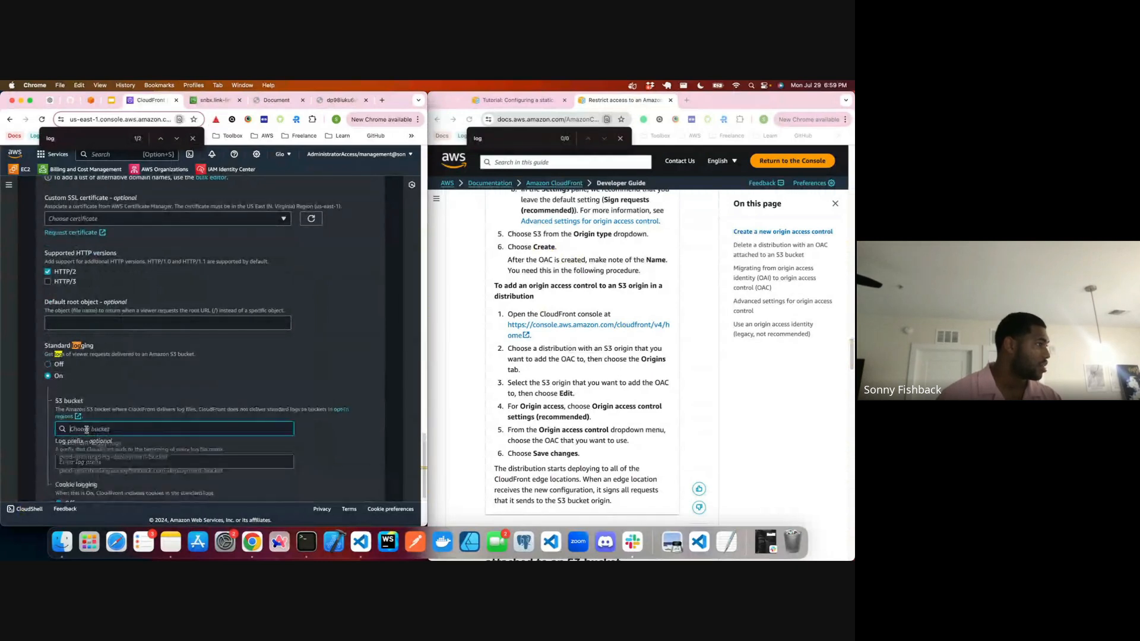
{"action": "left_click", "coordinate": [100, 444]}
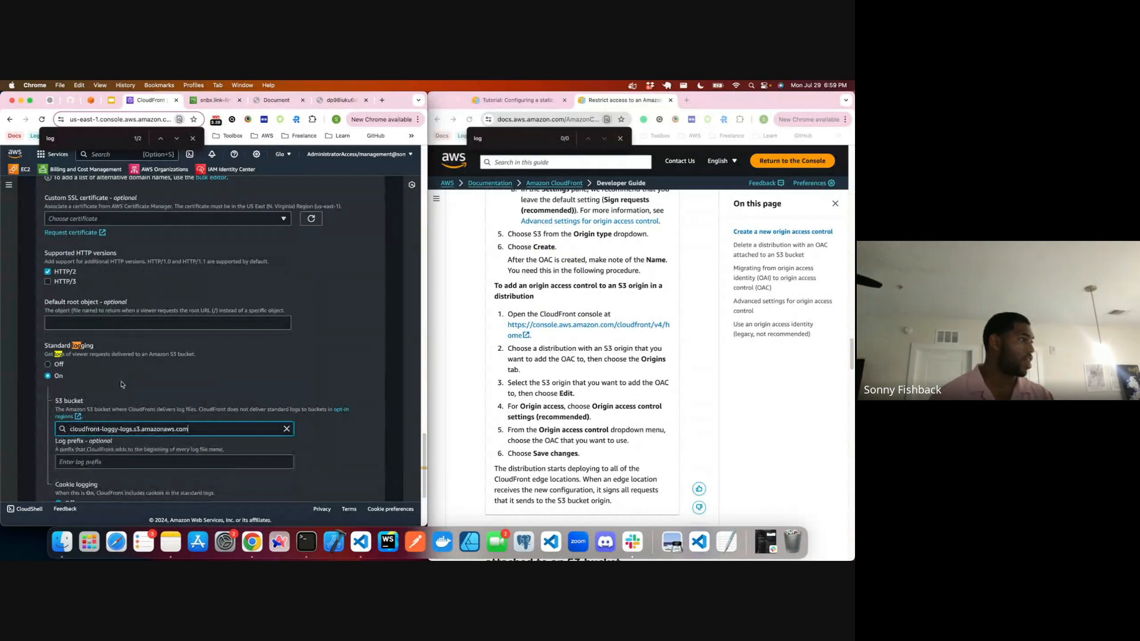
{"action": "scroll", "coordinate": [122, 416], "scroll_direction": "down", "scroll_amount": 1}
{"action": "scroll", "coordinate": [121, 392], "scroll_direction": "down", "scroll_amount": 3}
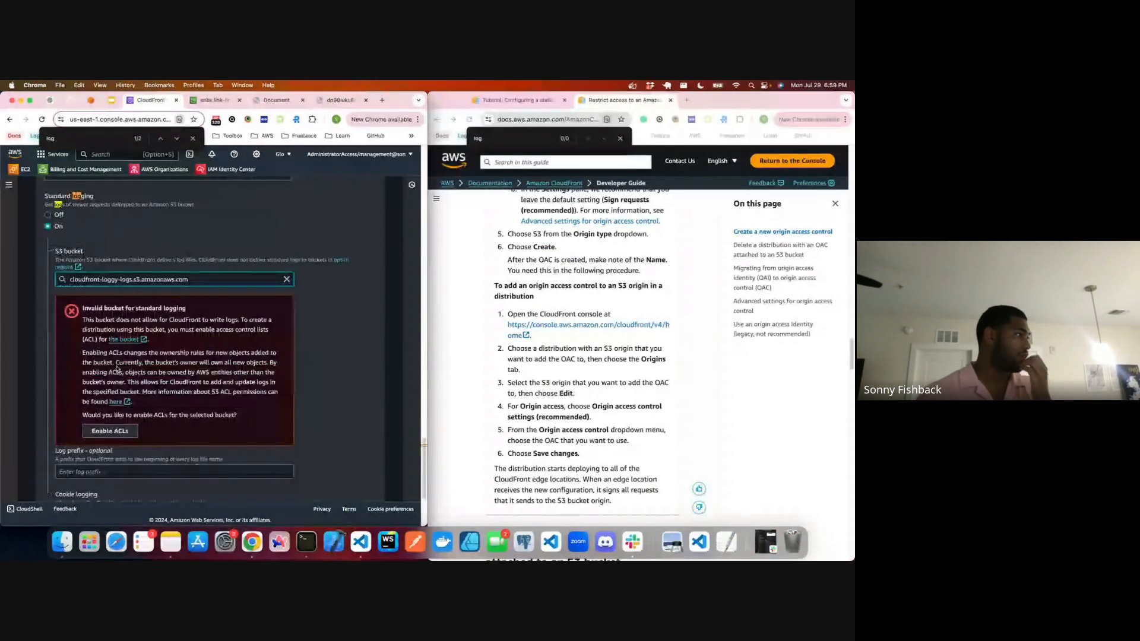
{"action": "left_click", "coordinate": [117, 431]}
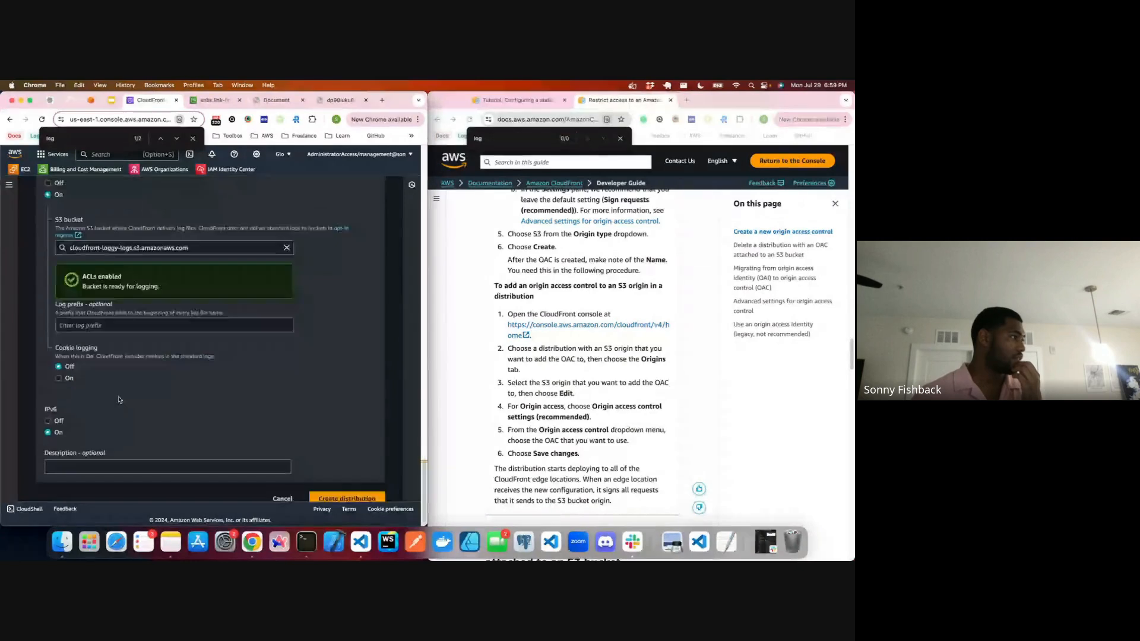
Step: Set the log prefix for standard logging to cloudfront
{"action": "scroll", "coordinate": [122, 398], "scroll_direction": "down", "scroll_amount": 2}
{"action": "left_click", "coordinate": [126, 313]}
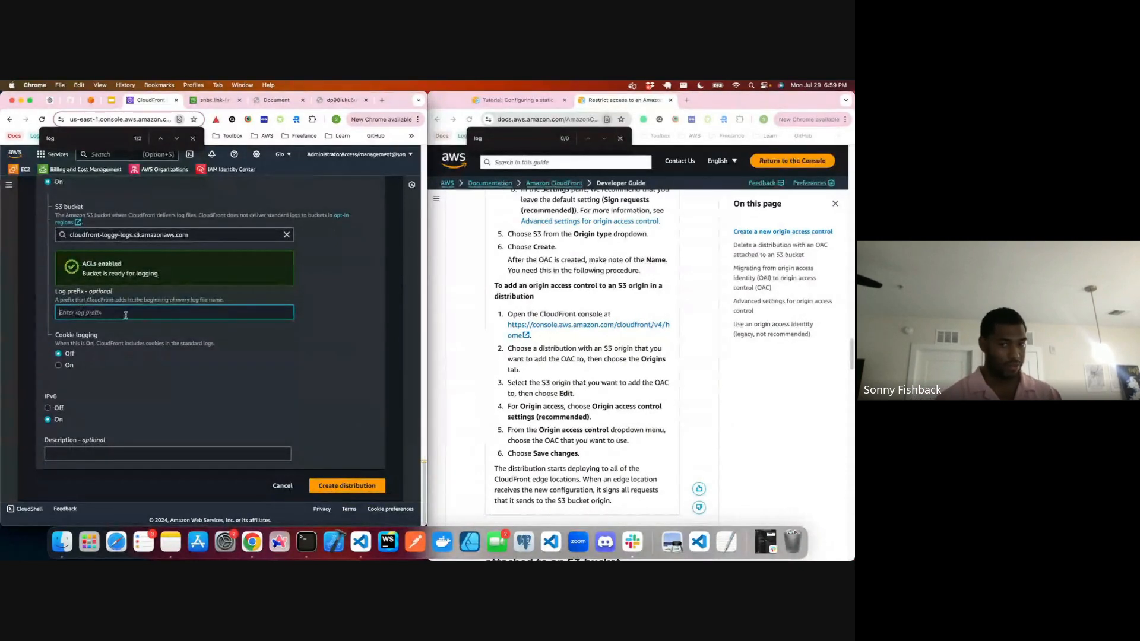
{"action": "type", "text": "cloudfront"}
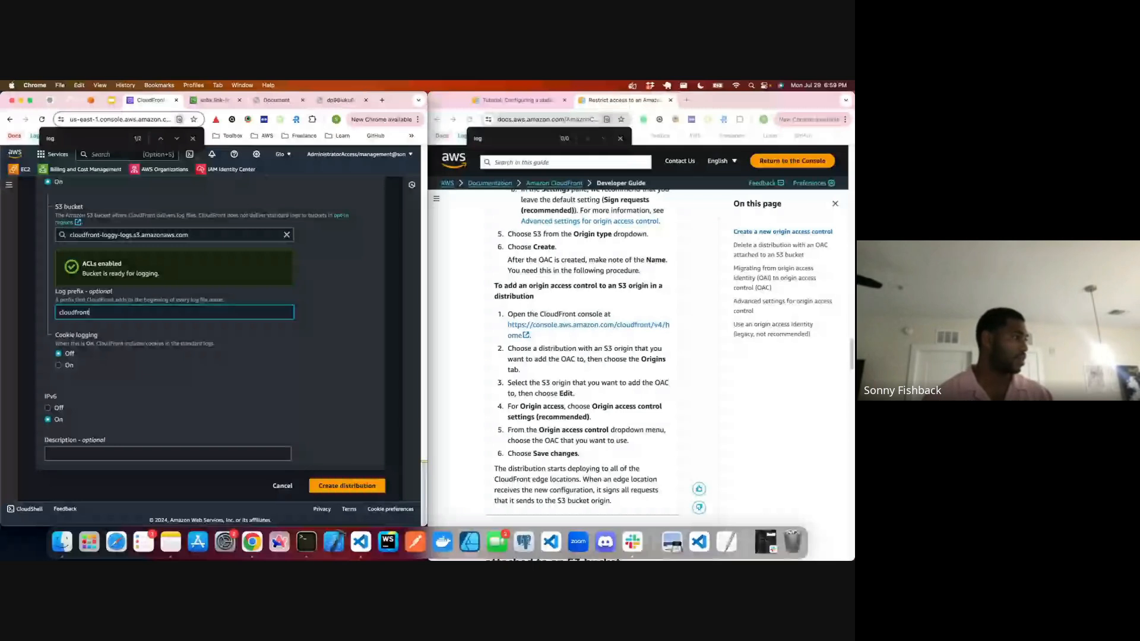
Step: Assign the snbx.link ACM certificate whose ID starts with 3ebde1c5 as the distribution's custom SSL certificate
{"action": "scroll", "coordinate": [151, 348], "scroll_direction": "up", "scroll_amount": 3}
{"action": "scroll", "coordinate": [150, 348], "scroll_direction": "up", "scroll_amount": 6}
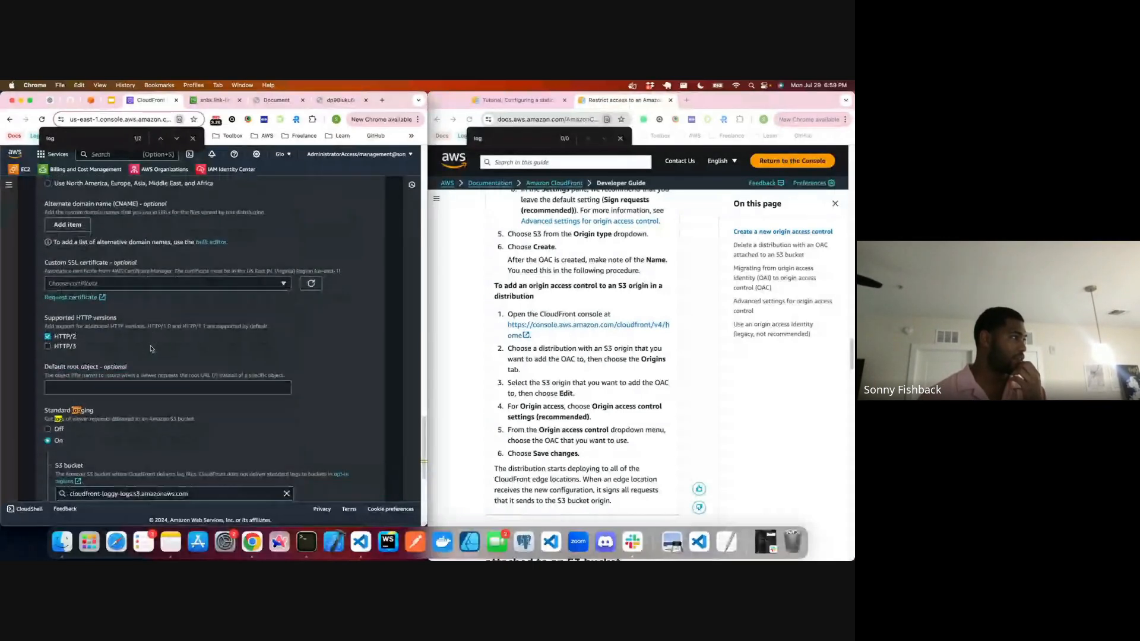
{"action": "scroll", "coordinate": [150, 349], "scroll_direction": "up", "scroll_amount": 1}
{"action": "left_click", "coordinate": [137, 308]}
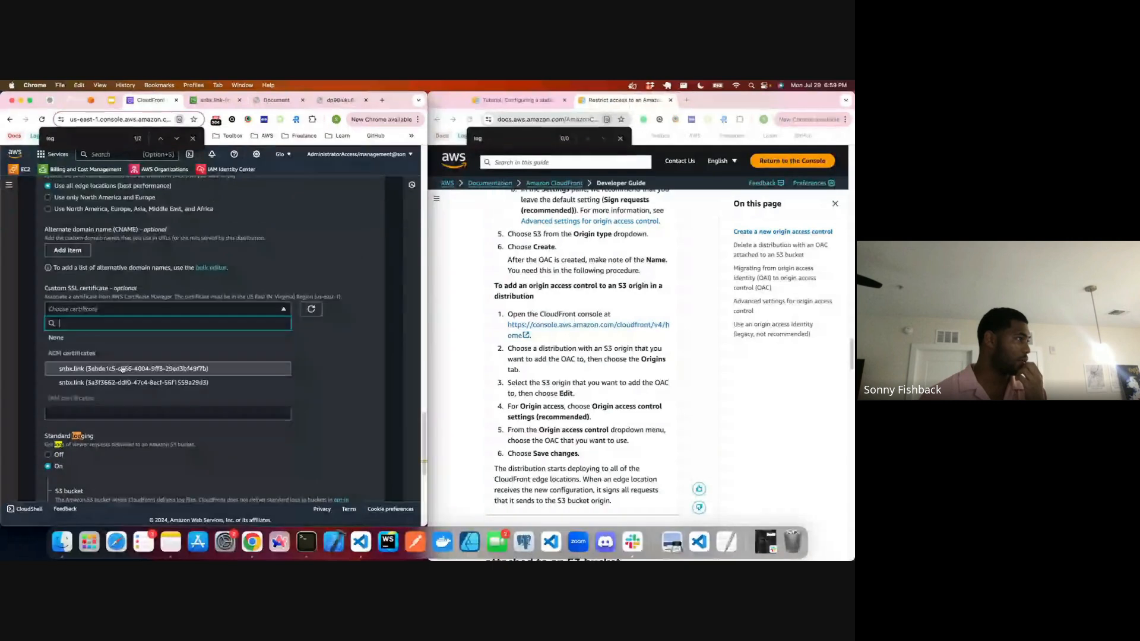
{"action": "left_click", "coordinate": [120, 365]}
Step: Limit the price class to North America and Europe only and add *.snbx.link as an alternate domain name
{"action": "scroll", "coordinate": [120, 364], "scroll_direction": "up", "scroll_amount": 7}
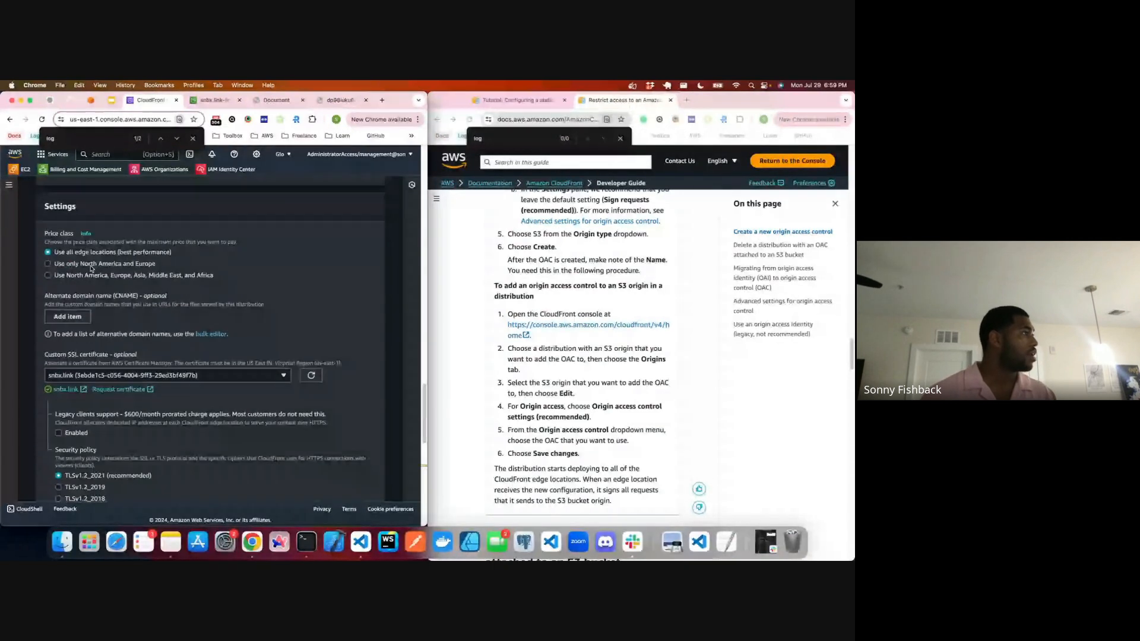
{"action": "left_click", "coordinate": [75, 317]}
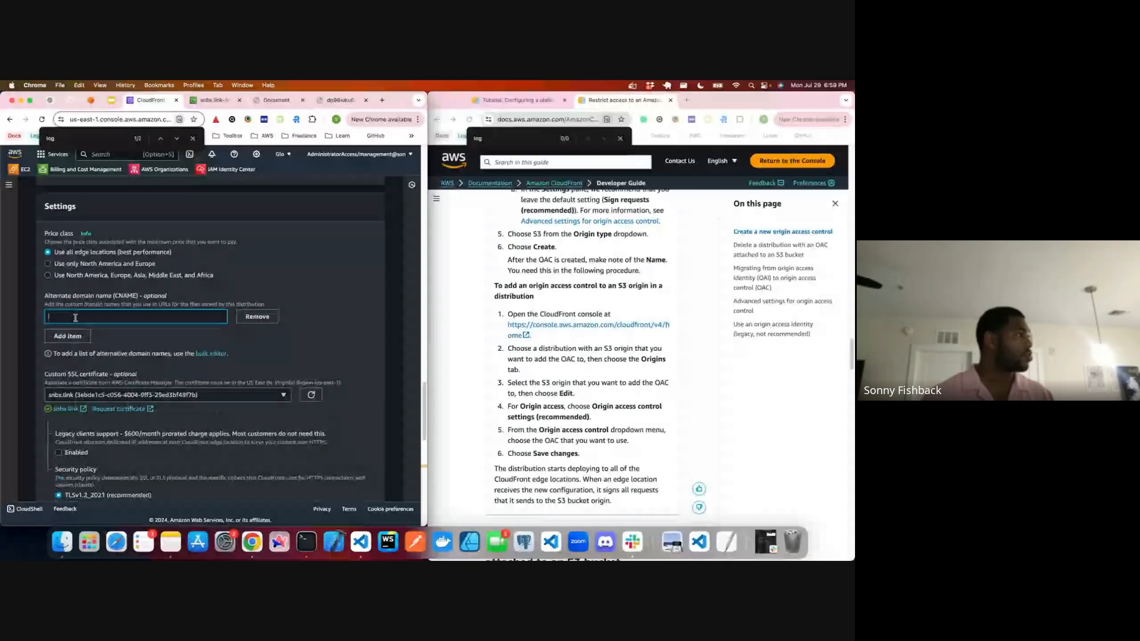
{"action": "left_click", "coordinate": [47, 264]}
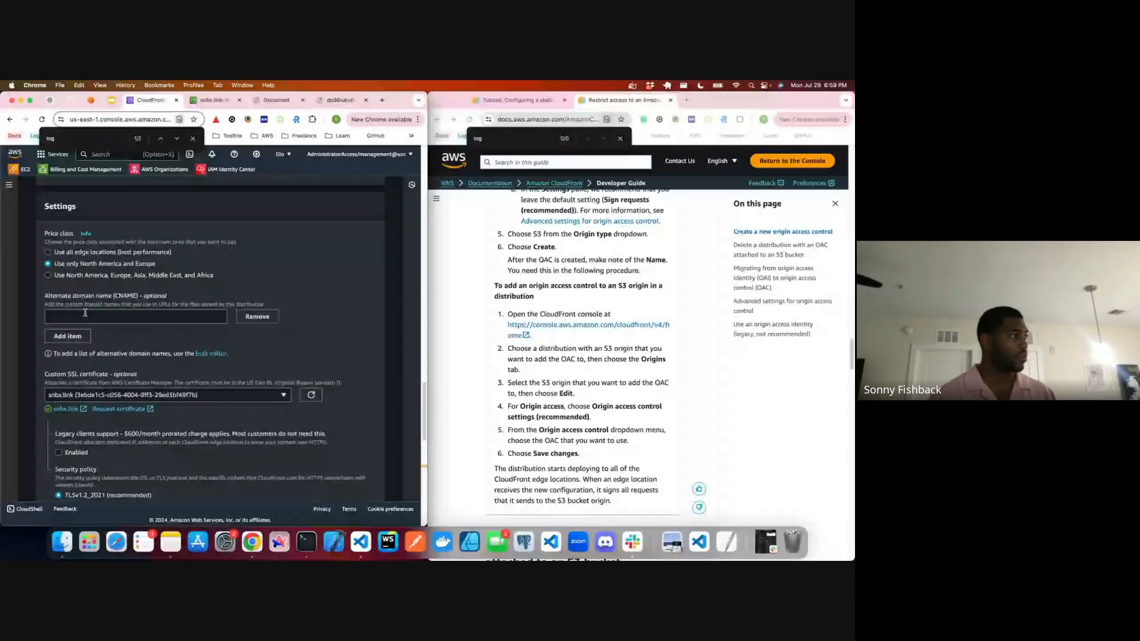
{"action": "left_click", "coordinate": [76, 317]}
{"action": "type", "text": "sn"}
{"action": "key", "text": "BackSpace"}
{"action": "key", "text": "BackSpace"}
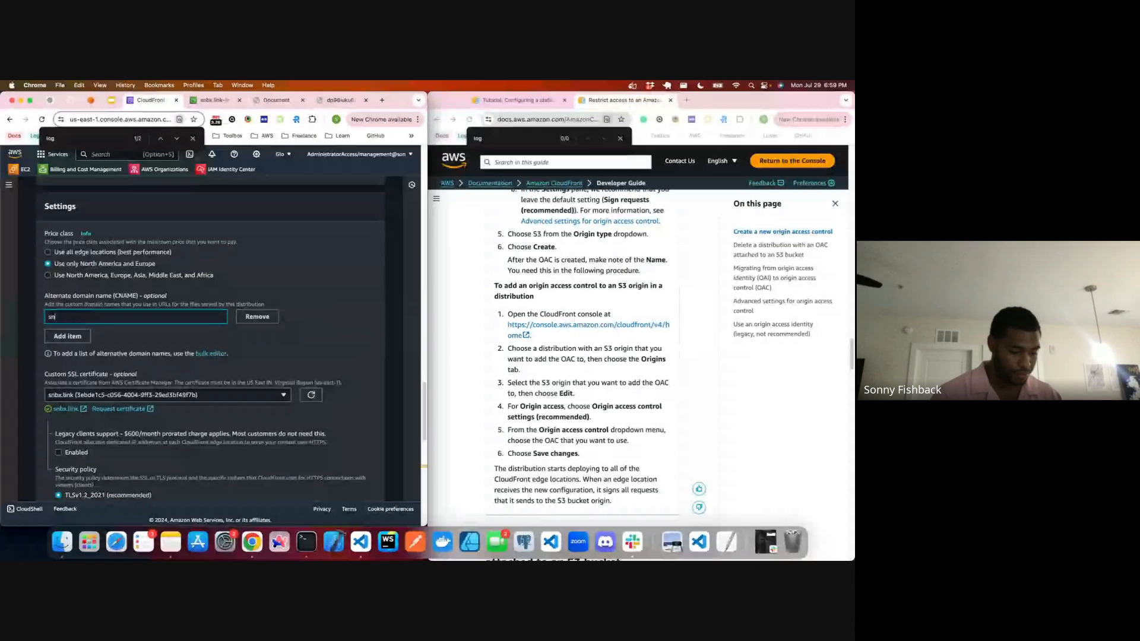
{"action": "type", "text": "*.snbx.link"}
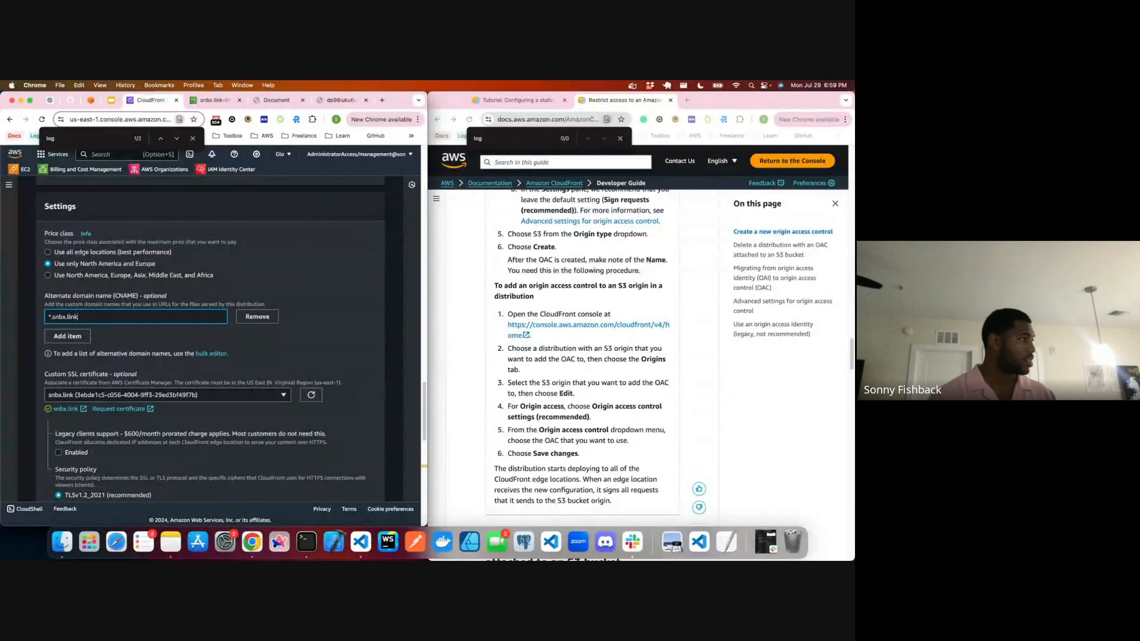
{"action": "left_click", "coordinate": [69, 336]}
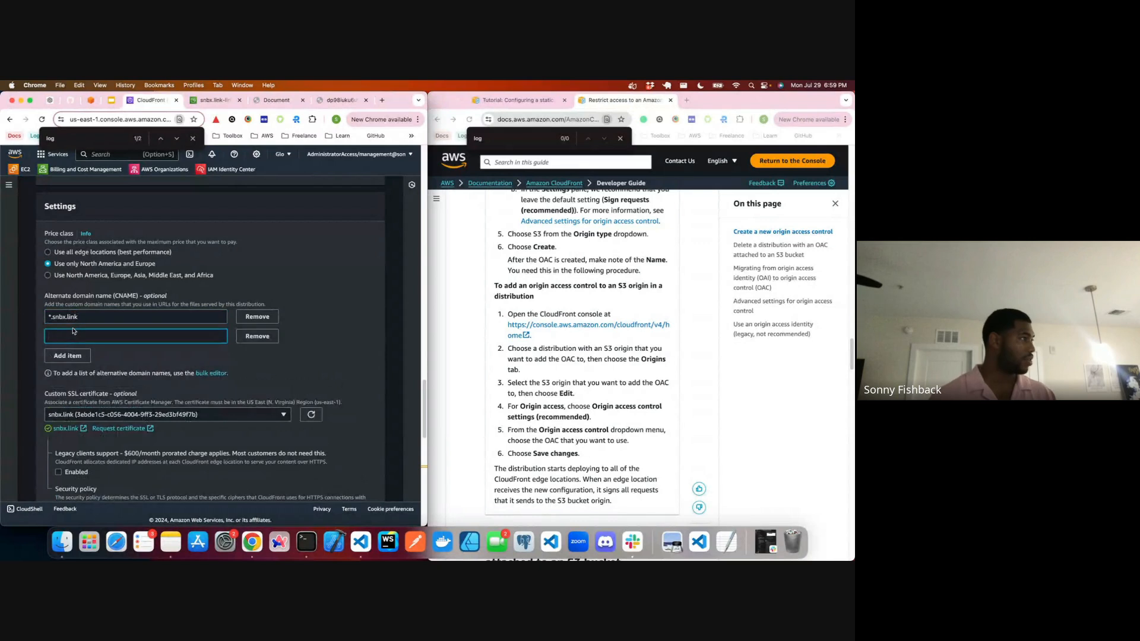
{"action": "type", "text": "www.n"}
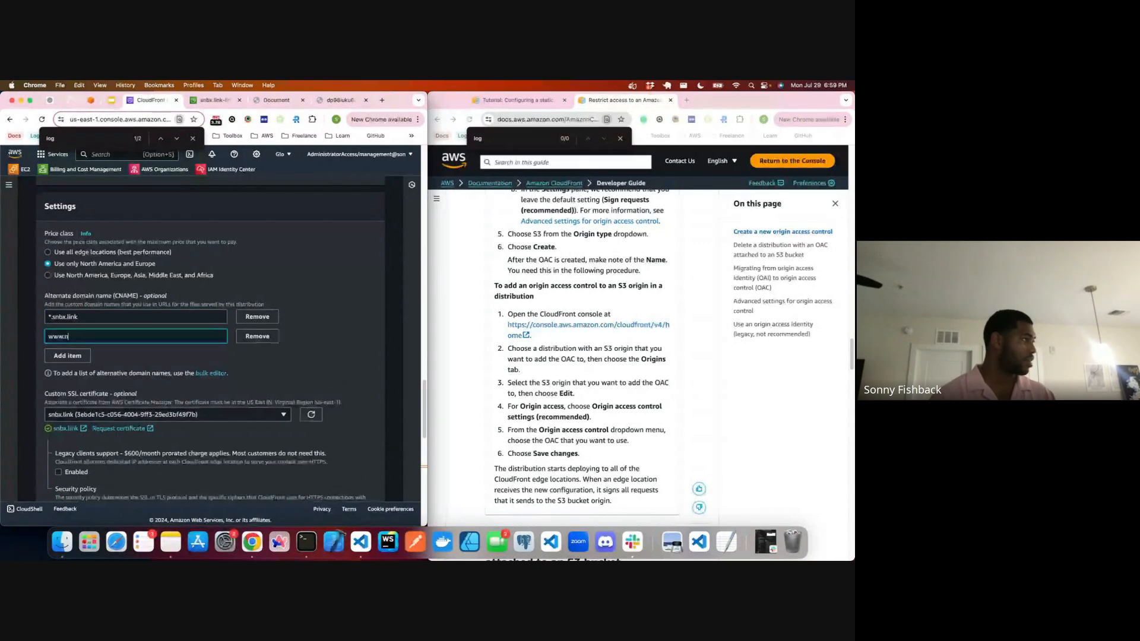
{"action": "key", "text": "BackSpace"}
{"action": "type", "text": "snbx.link"}
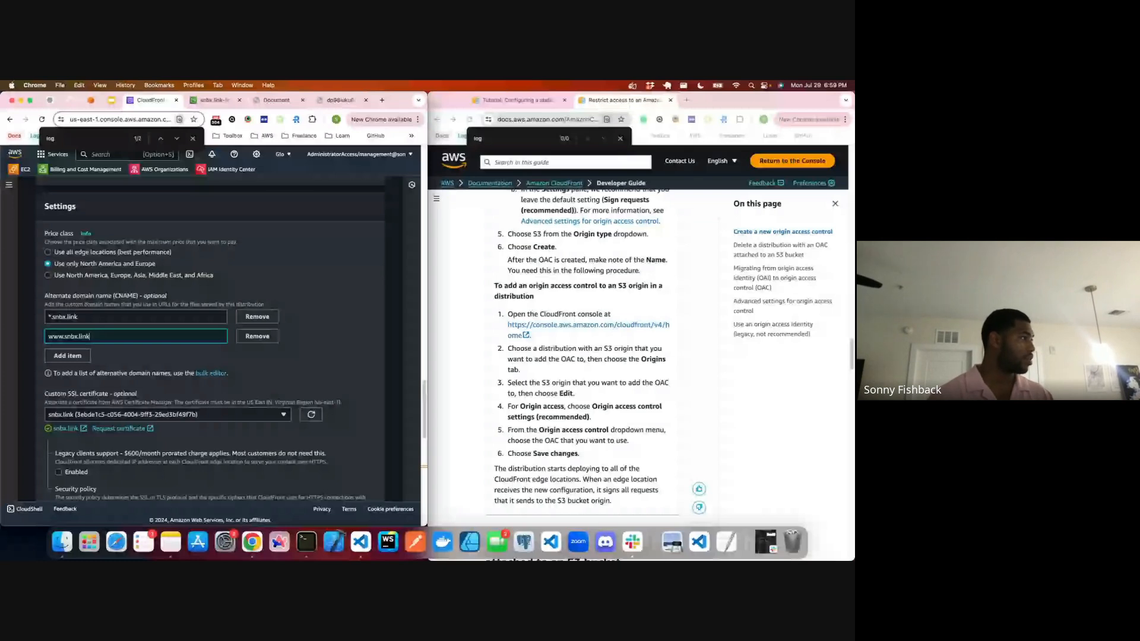
Step: Add the bare domain snbx.link as a third alternate domain name
{"action": "left_click", "coordinate": [67, 355]}
{"action": "type", "text": "snbox.l"}
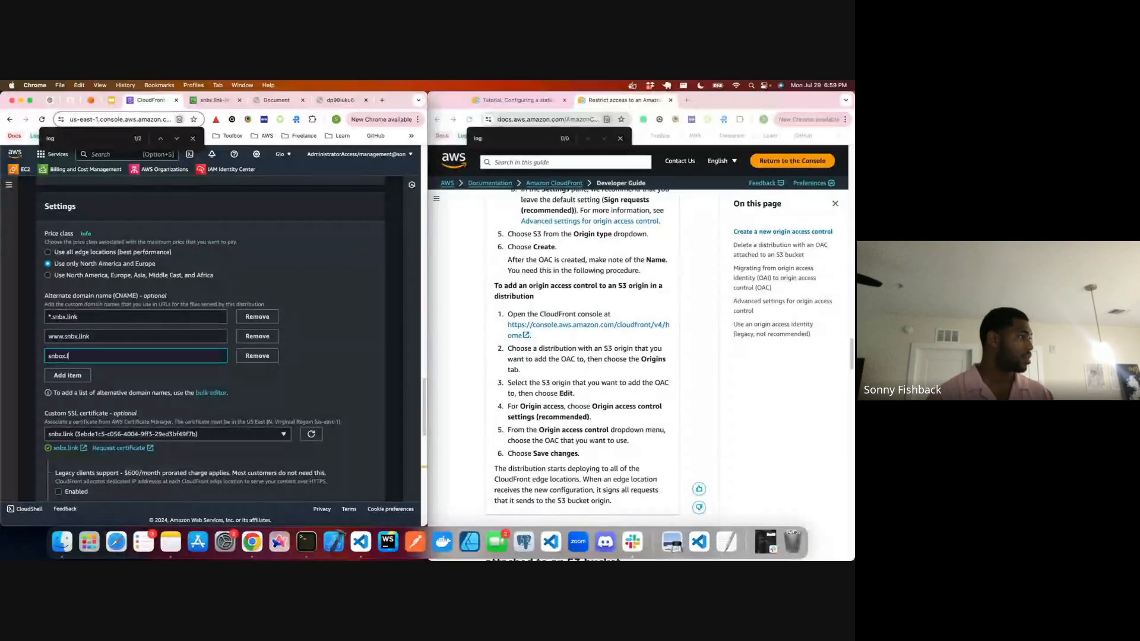
{"action": "key", "text": "BackSpace"}
{"action": "key", "text": "BackSpace"}
{"action": "key", "text": "BackSpace"}
{"action": "key", "text": "BackSpace"}
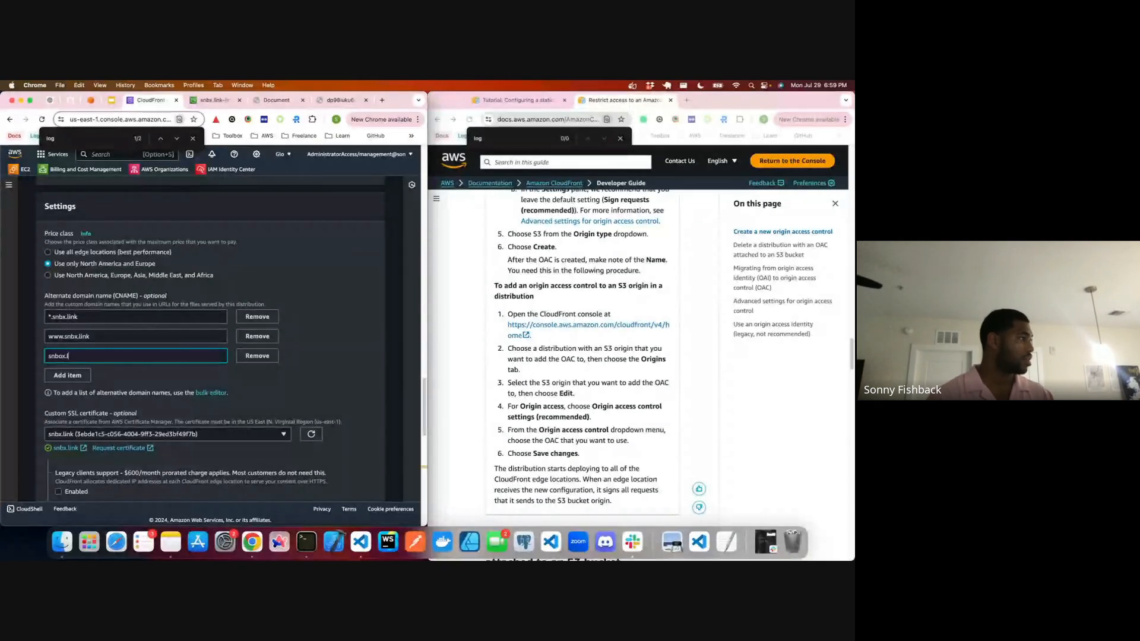
{"action": "type", "text": "x"}
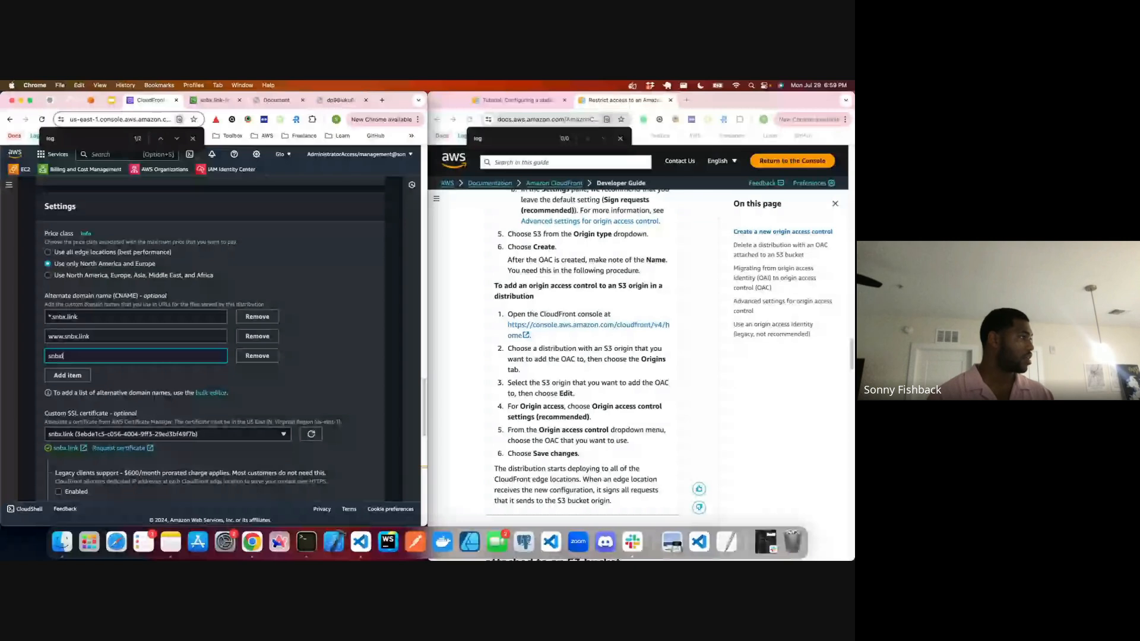
{"action": "type", "text": ".link"}
{"action": "left_click", "coordinate": [55, 318]}
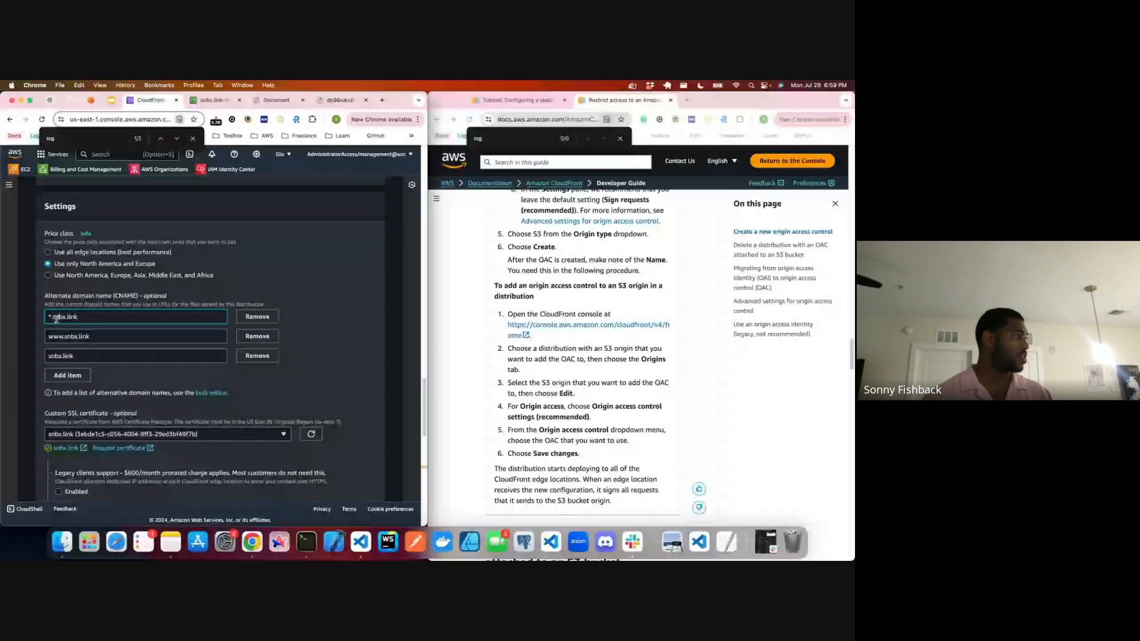
{"action": "double_click", "coordinate": [55, 317]}
Step: Choose not to enable Web Application Firewall security protections and try to create the distribution
{"action": "scroll", "coordinate": [76, 321], "scroll_direction": "down", "scroll_amount": 1}
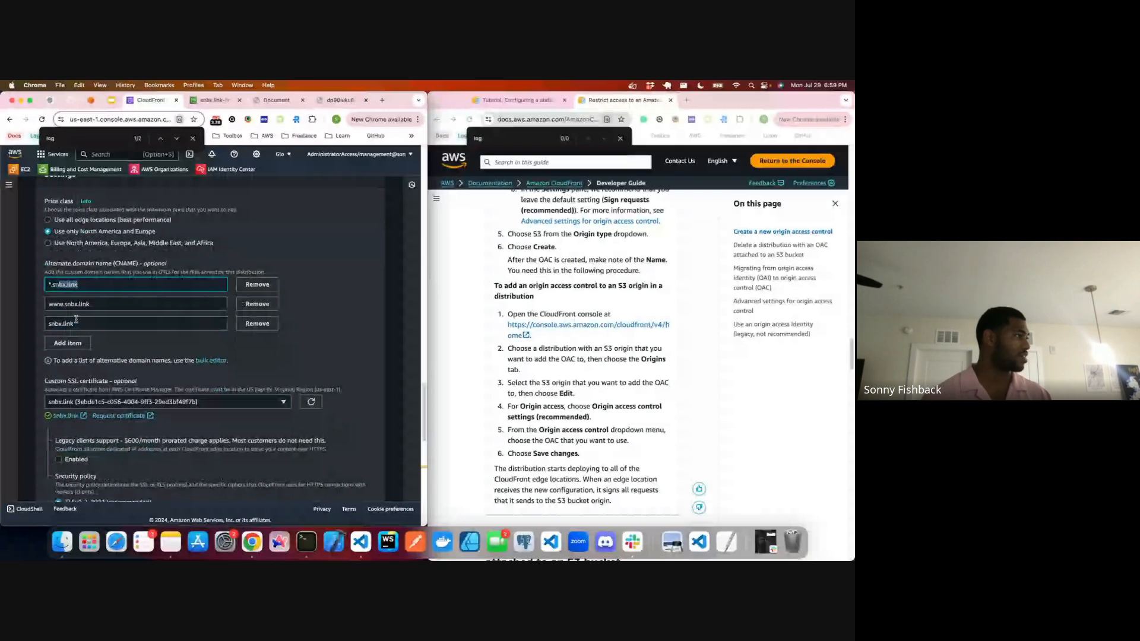
{"action": "scroll", "coordinate": [76, 321], "scroll_direction": "down", "scroll_amount": 10}
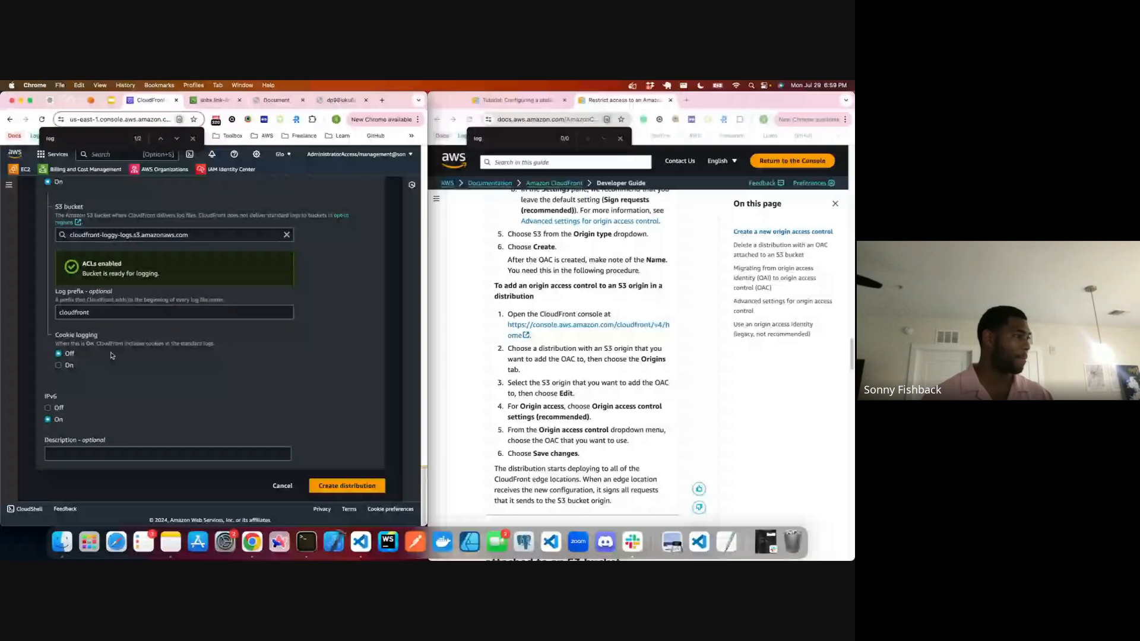
{"action": "scroll", "coordinate": [101, 341], "scroll_direction": "up", "scroll_amount": 10}
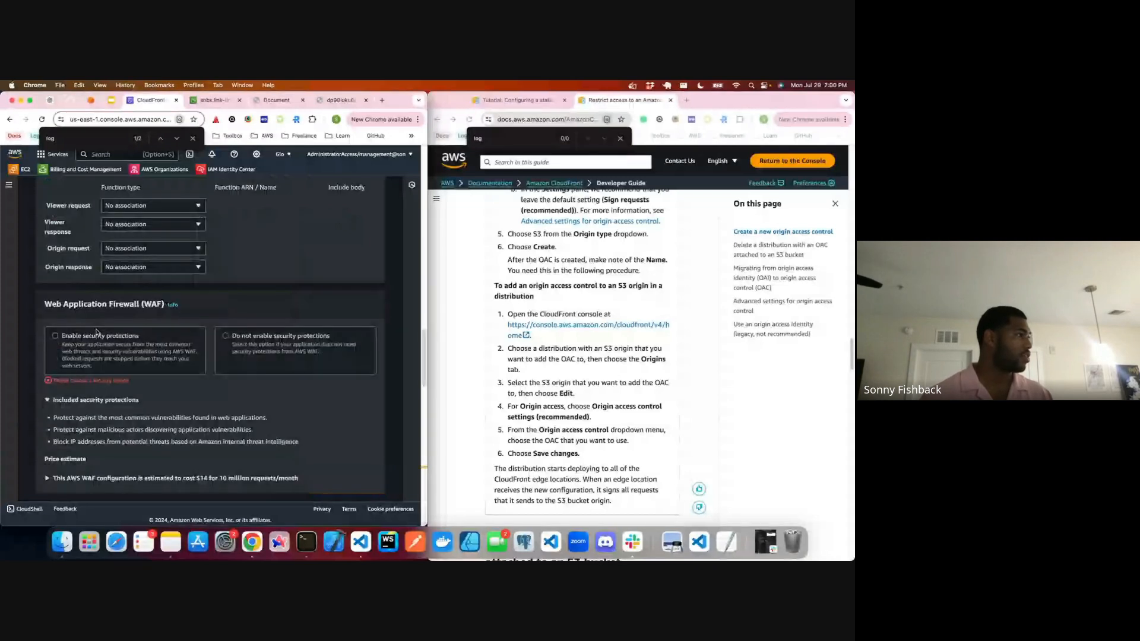
{"action": "scroll", "coordinate": [97, 332], "scroll_direction": "down", "scroll_amount": 10}
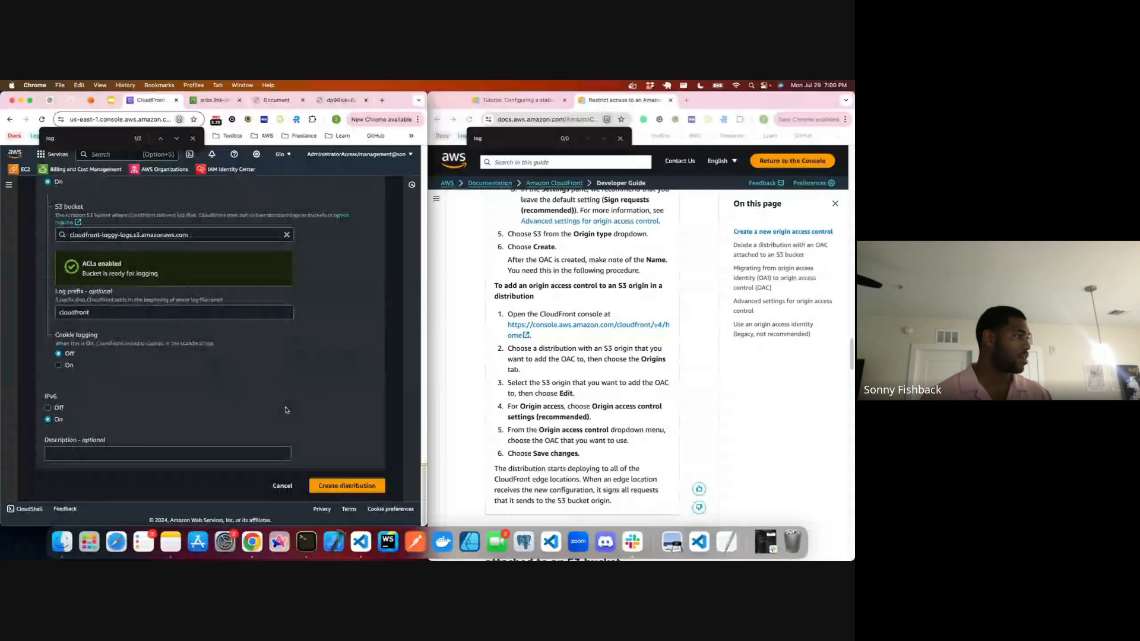
{"action": "left_click", "coordinate": [344, 485]}
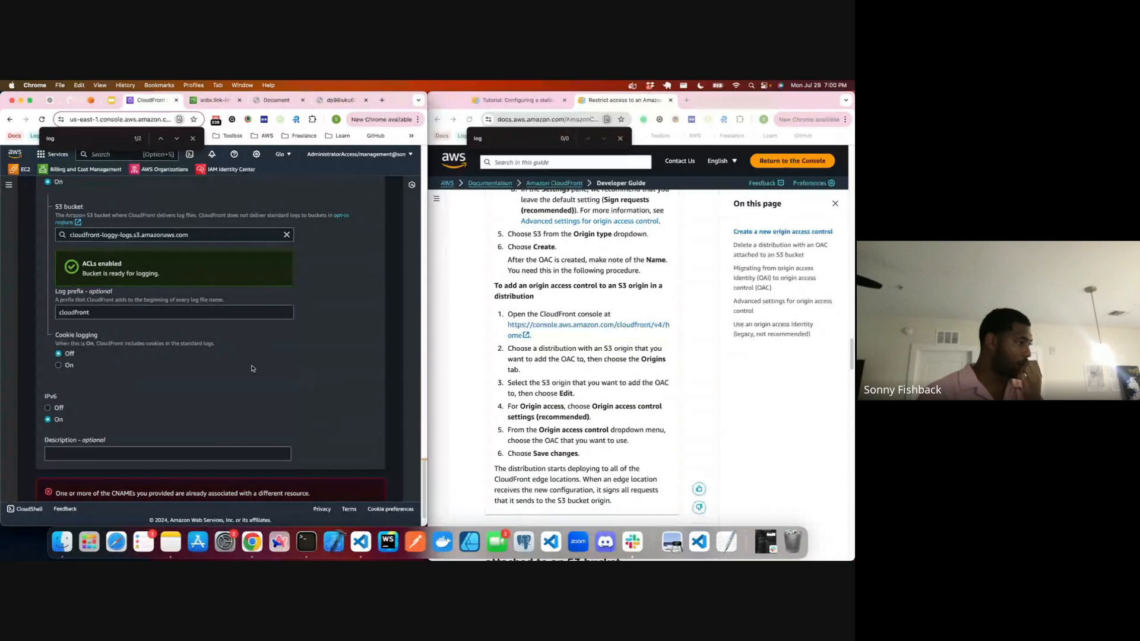
Step: Open the CloudFront distributions list in a duplicate browser tab and disable the existing snbx.link production distribution
{"action": "scroll", "coordinate": [246, 368], "scroll_direction": "down", "scroll_amount": 1}
{"action": "scroll", "coordinate": [244, 368], "scroll_direction": "up", "scroll_amount": 10}
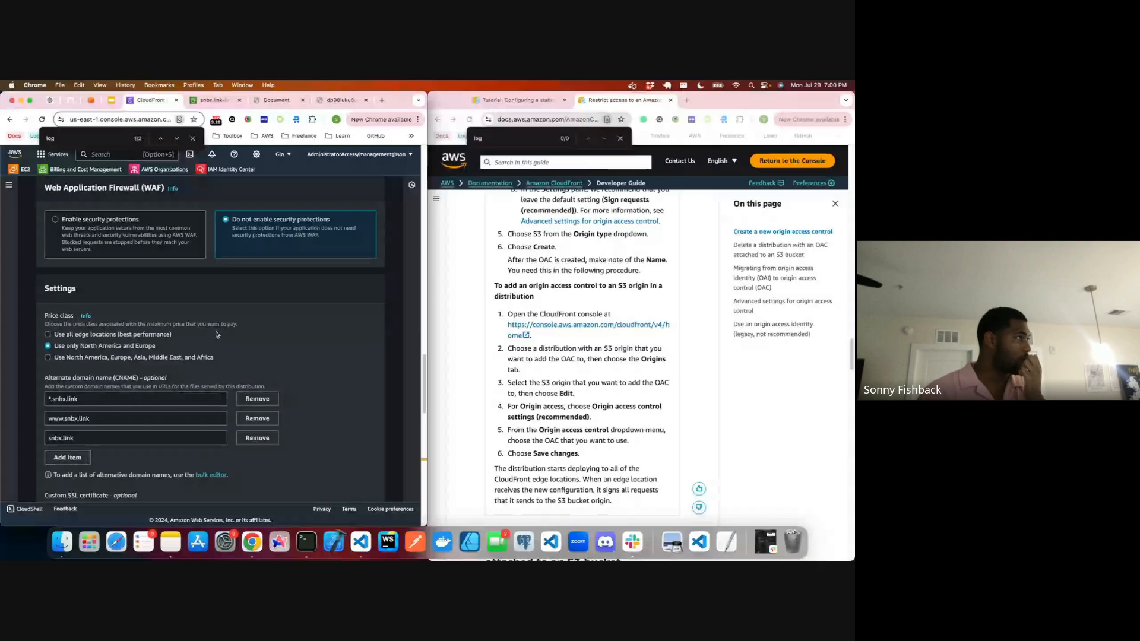
{"action": "scroll", "coordinate": [217, 335], "scroll_direction": "up", "scroll_amount": 5}
{"action": "right_click", "coordinate": [141, 101]}
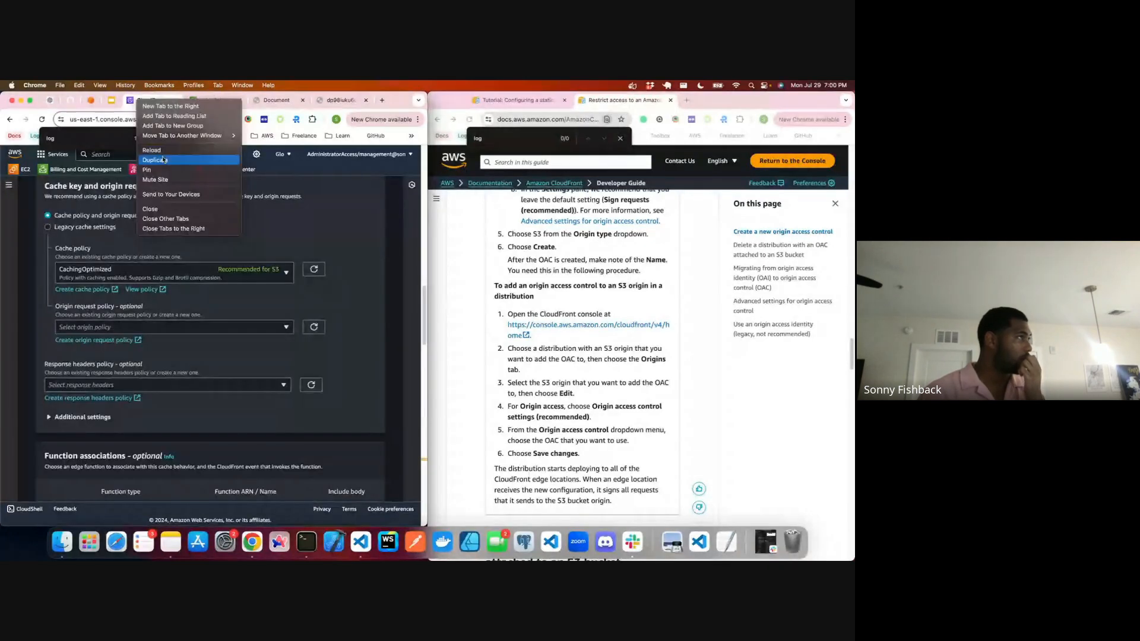
{"action": "left_click", "coordinate": [155, 160]}
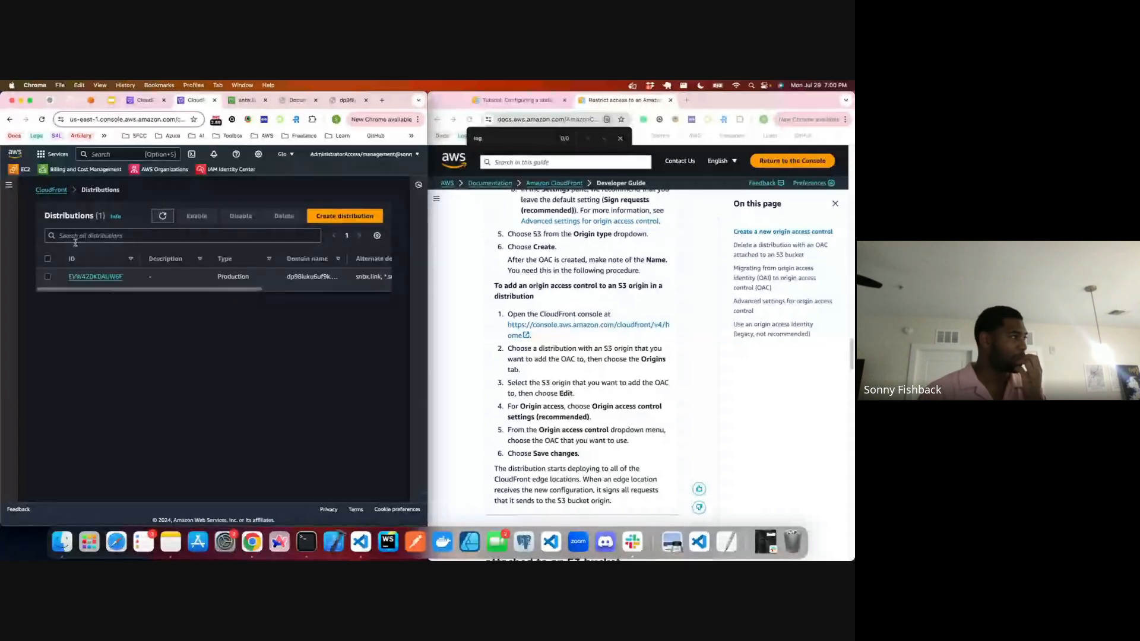
{"action": "left_click", "coordinate": [47, 276]}
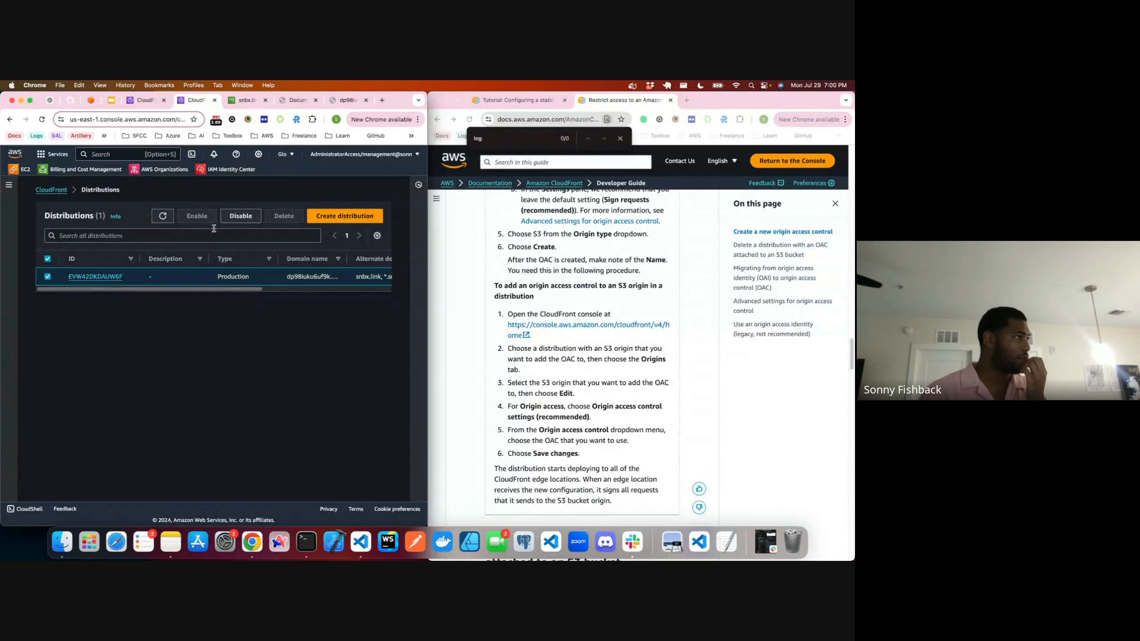
{"action": "left_click", "coordinate": [241, 216]}
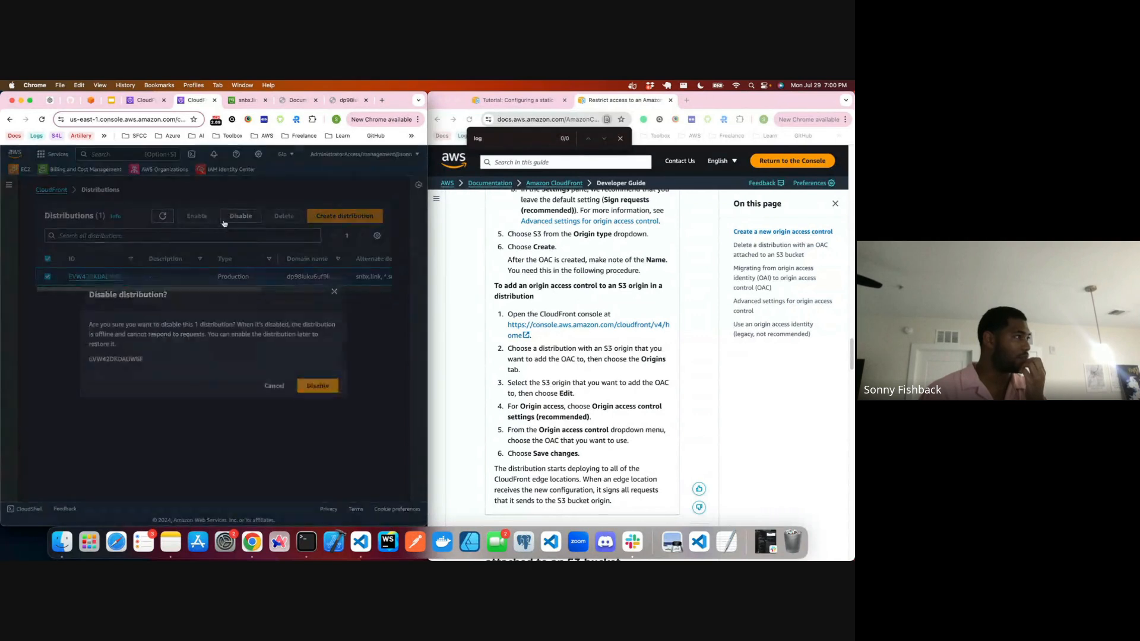
{"action": "left_click", "coordinate": [304, 383]}
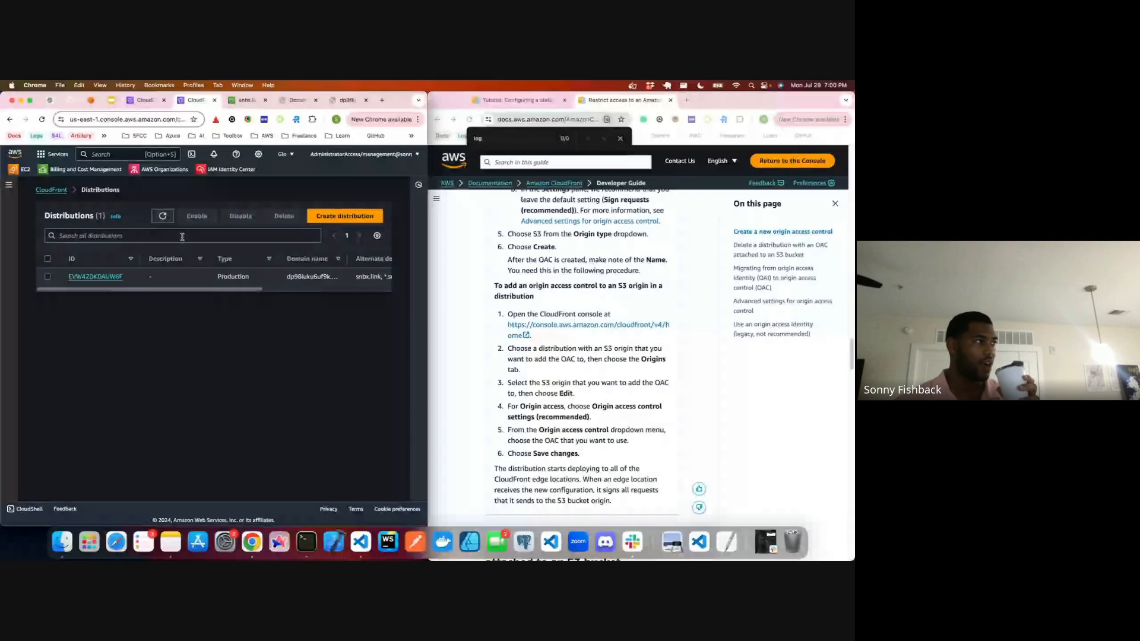
Step: Enlarge the browser window and refresh the distributions list repeatedly to check the disabled distribution's deployment status
{"action": "double_click", "coordinate": [408, 100]}
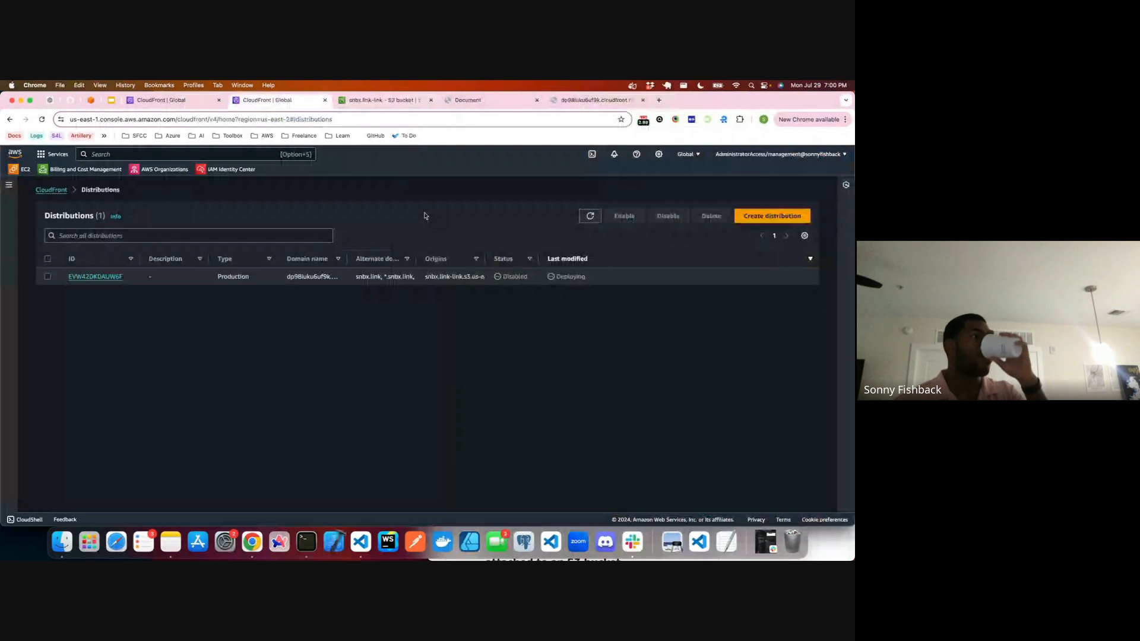
{"action": "left_click", "coordinate": [596, 218]}
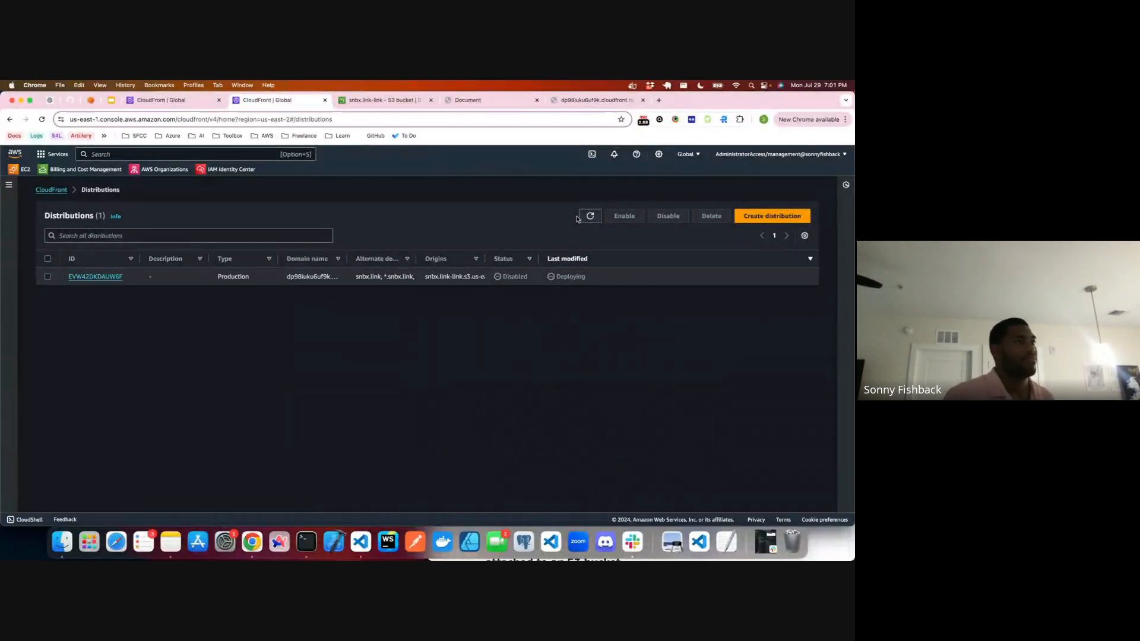
{"action": "left_click", "coordinate": [592, 218]}
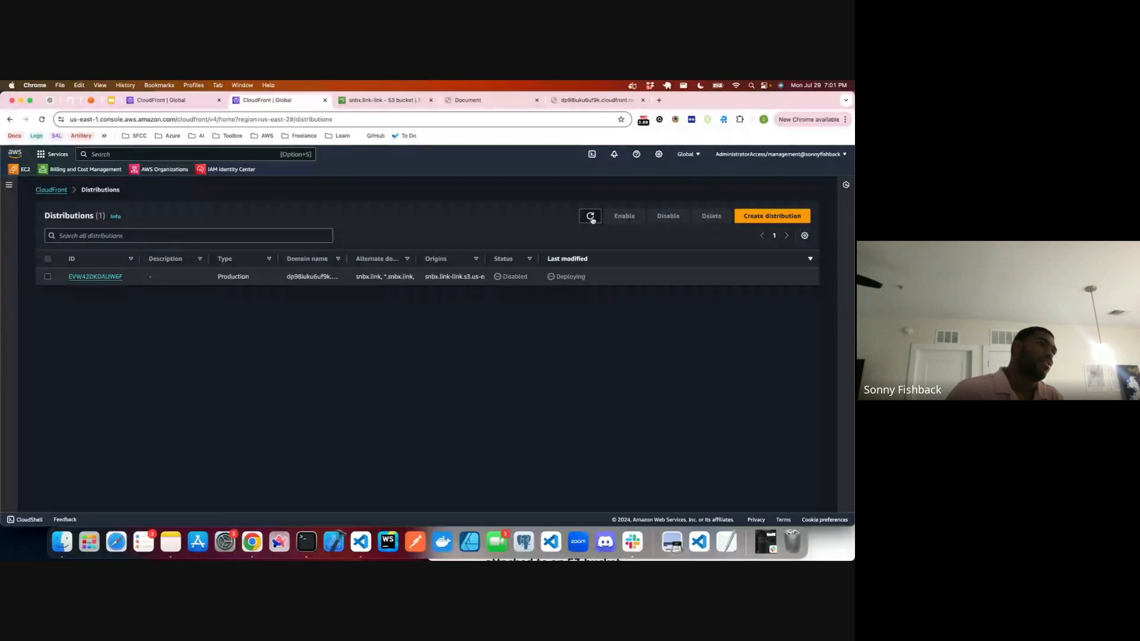
{"action": "left_click", "coordinate": [592, 219]}
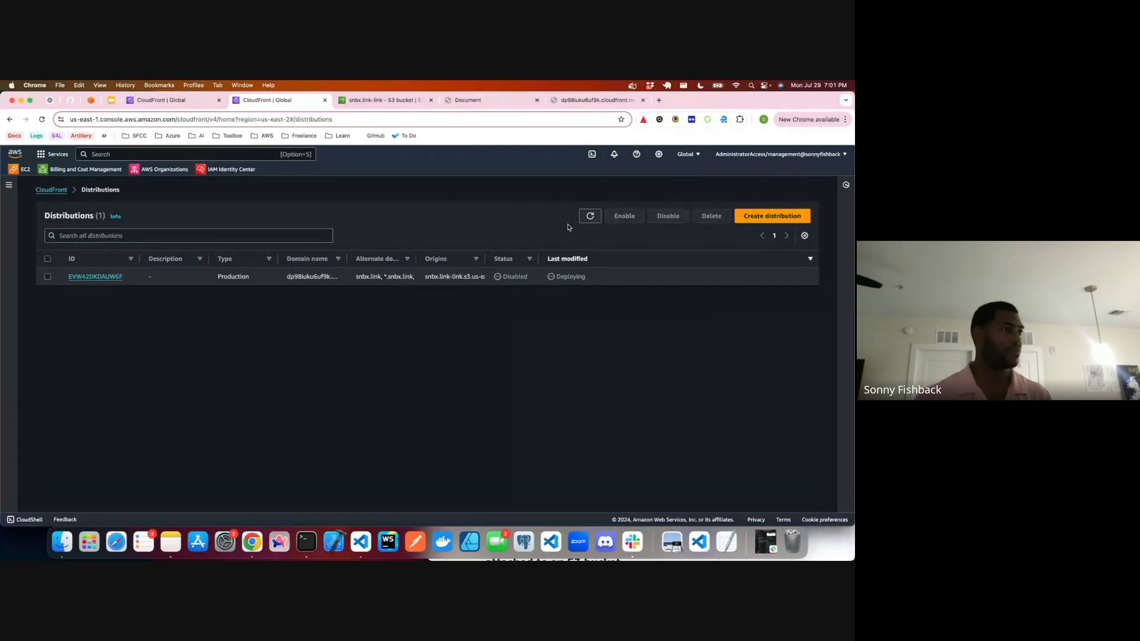
{"action": "left_click", "coordinate": [589, 217]}
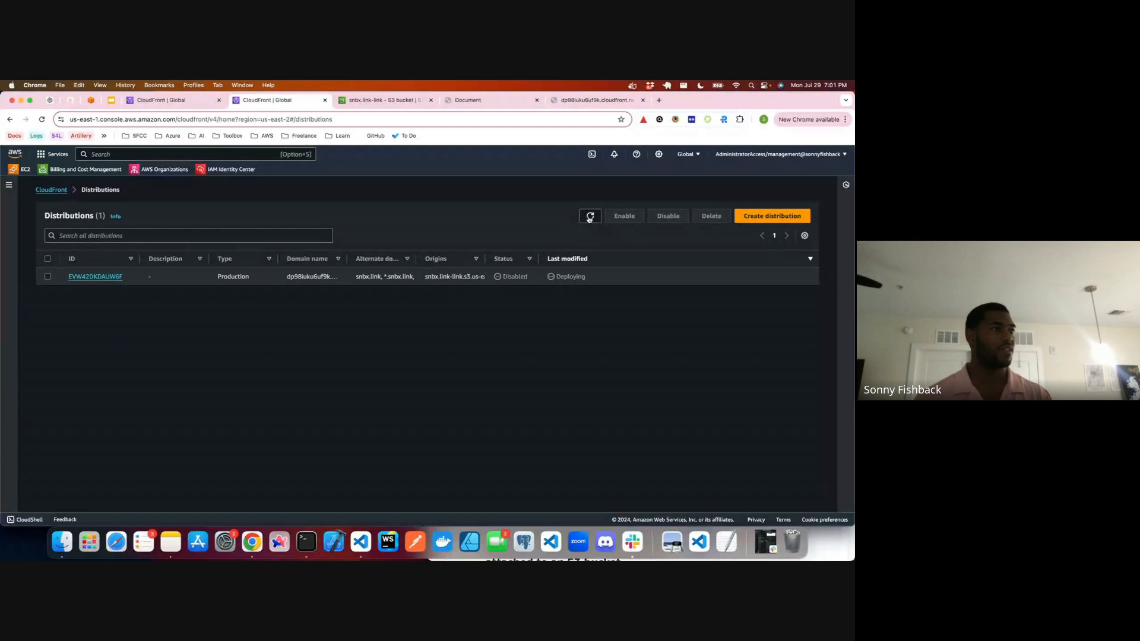
{"action": "left_click", "coordinate": [590, 218]}
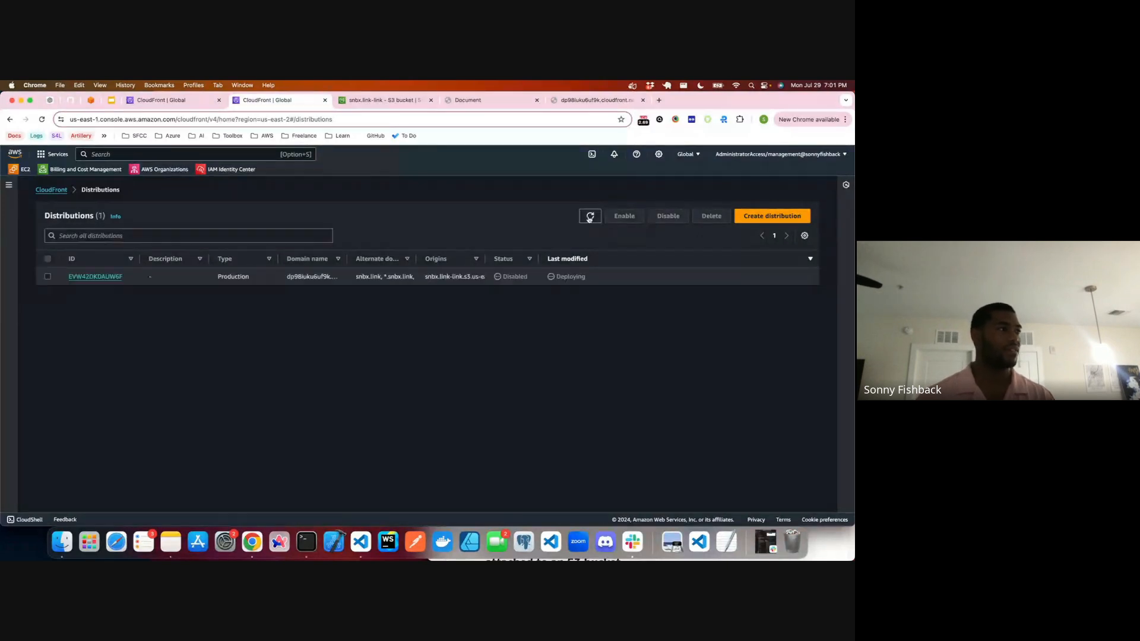
{"action": "left_click", "coordinate": [587, 218]}
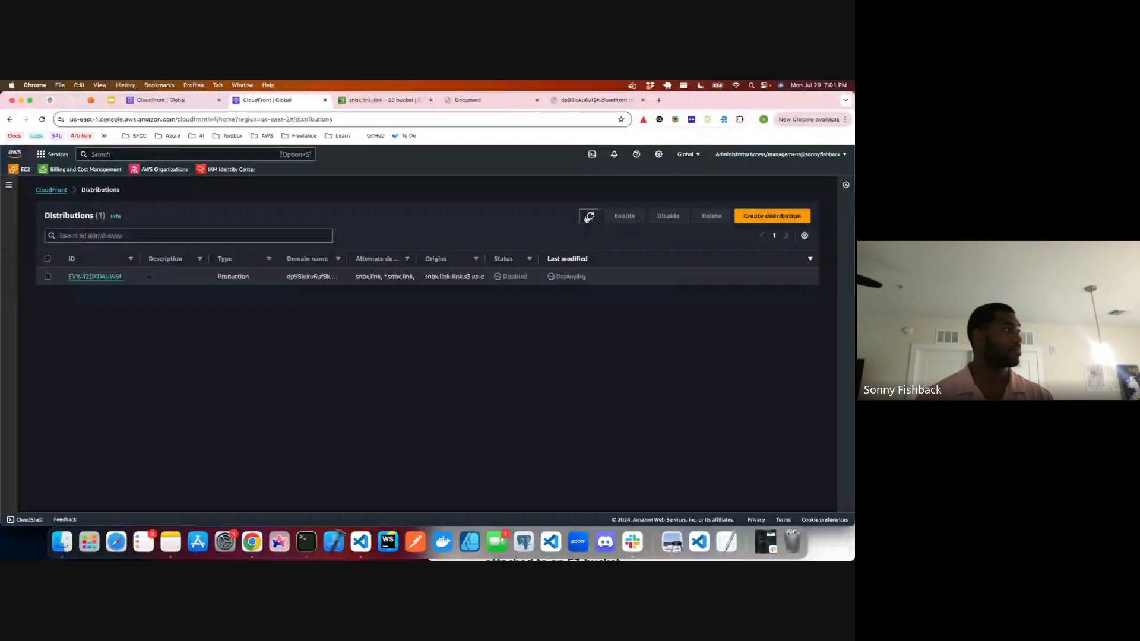
{"action": "left_click", "coordinate": [589, 217]}
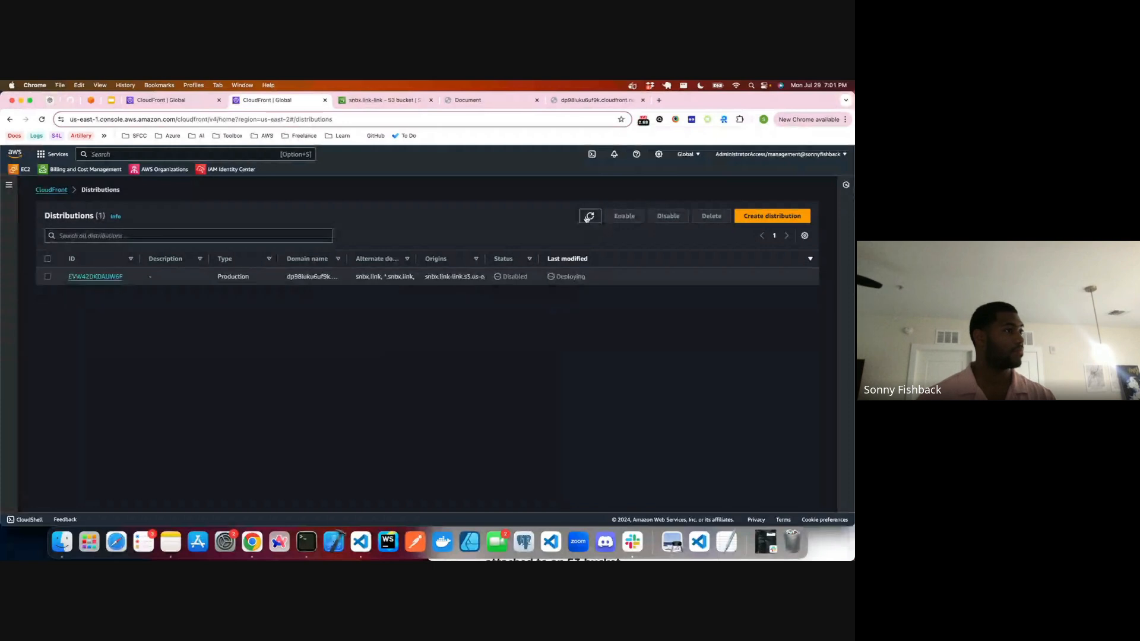
{"action": "left_click", "coordinate": [589, 216]}
{"action": "left_click", "coordinate": [589, 216]}
{"action": "left_click", "coordinate": [589, 217]}
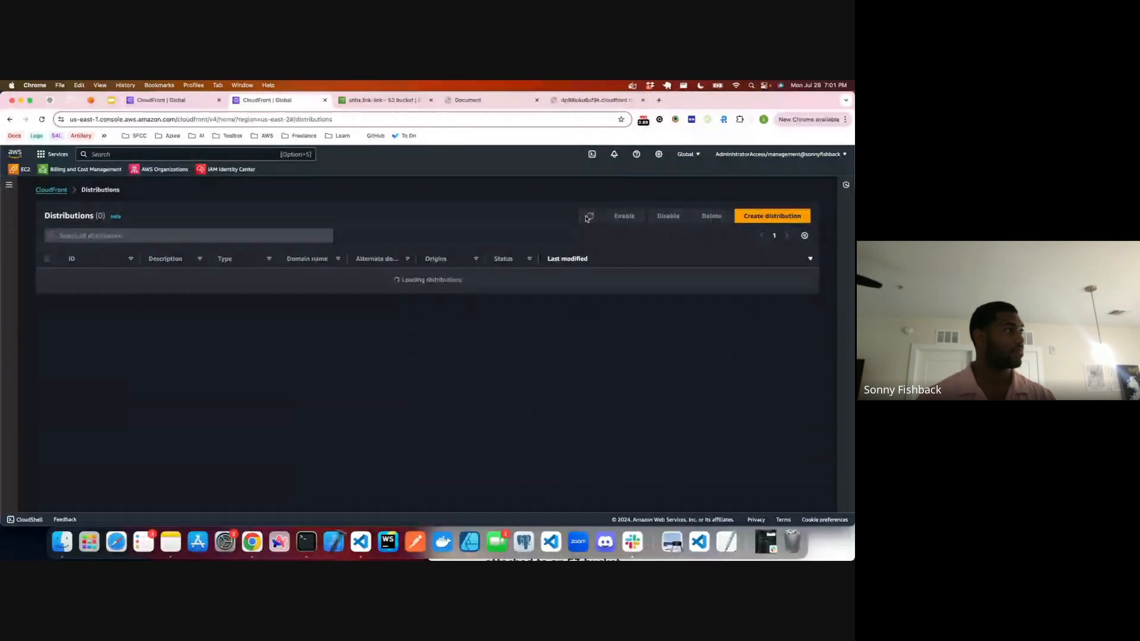
{"action": "left_click", "coordinate": [589, 217]}
{"action": "left_click", "coordinate": [589, 217]}
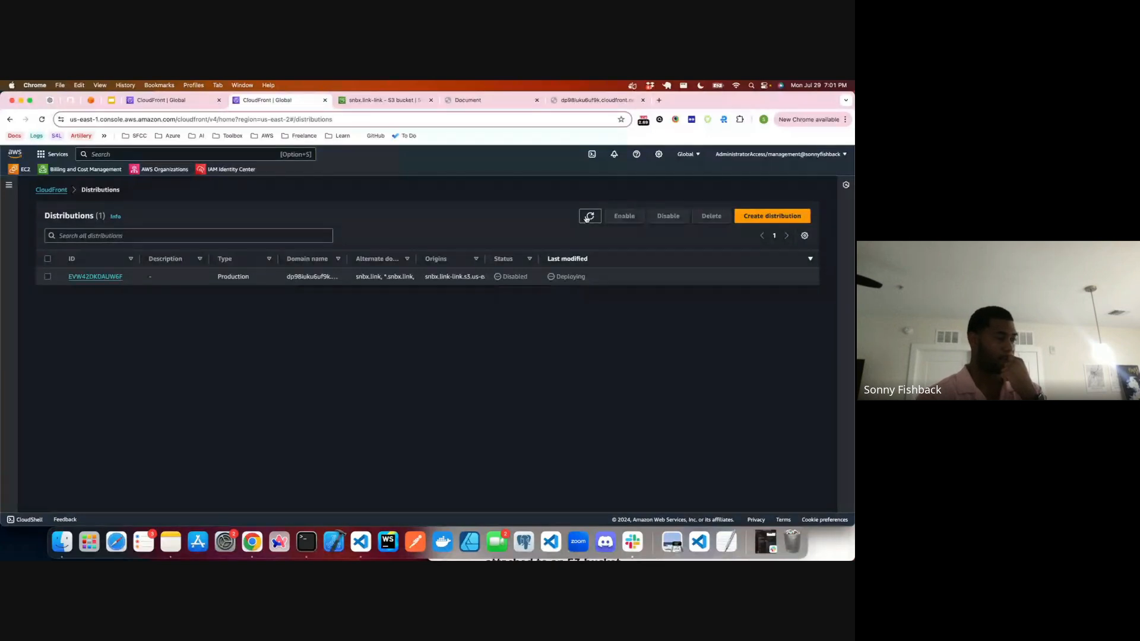
{"action": "left_click", "coordinate": [587, 217]}
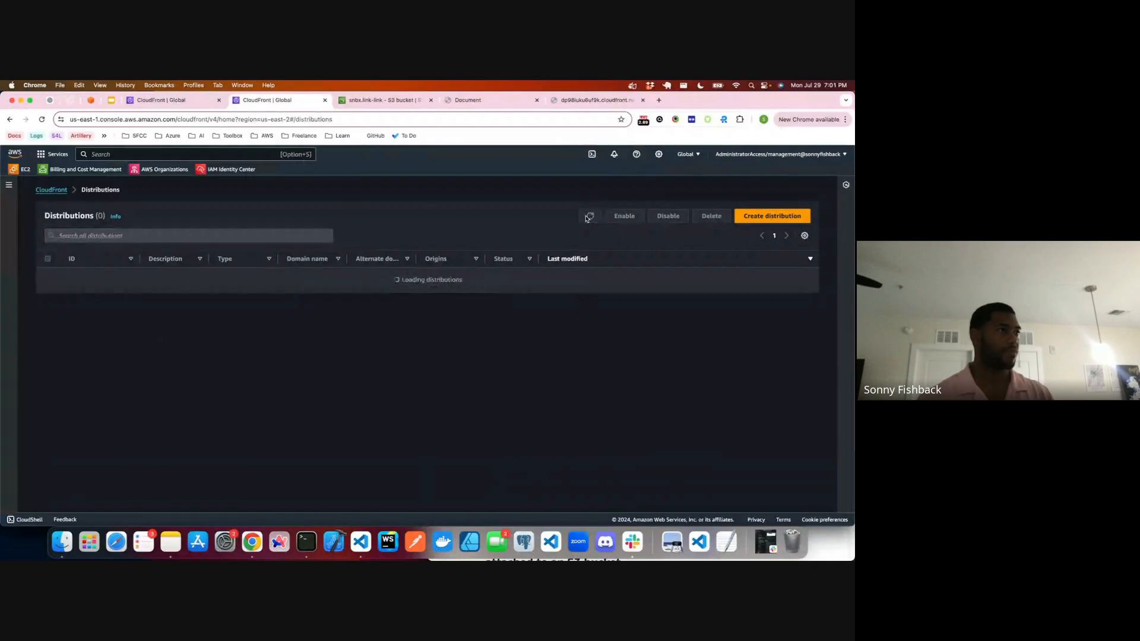
{"action": "left_click", "coordinate": [587, 218]}
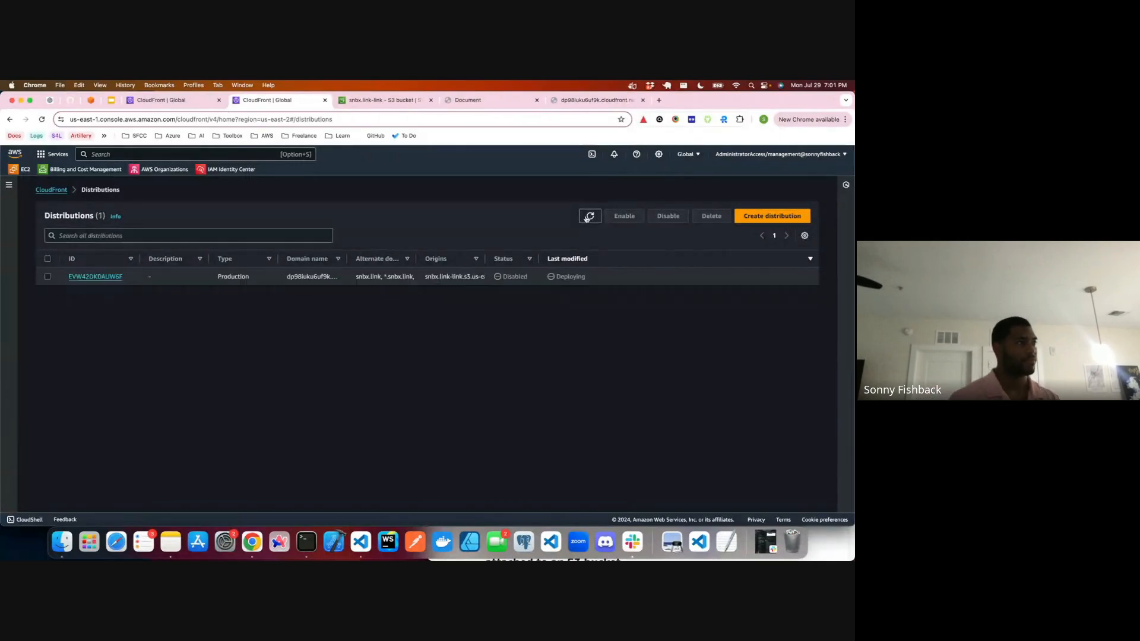
Step: Refresh the distributions list and review the bucket policy in the snbx.link-link S3 bucket's permissions
{"action": "left_click", "coordinate": [586, 218]}
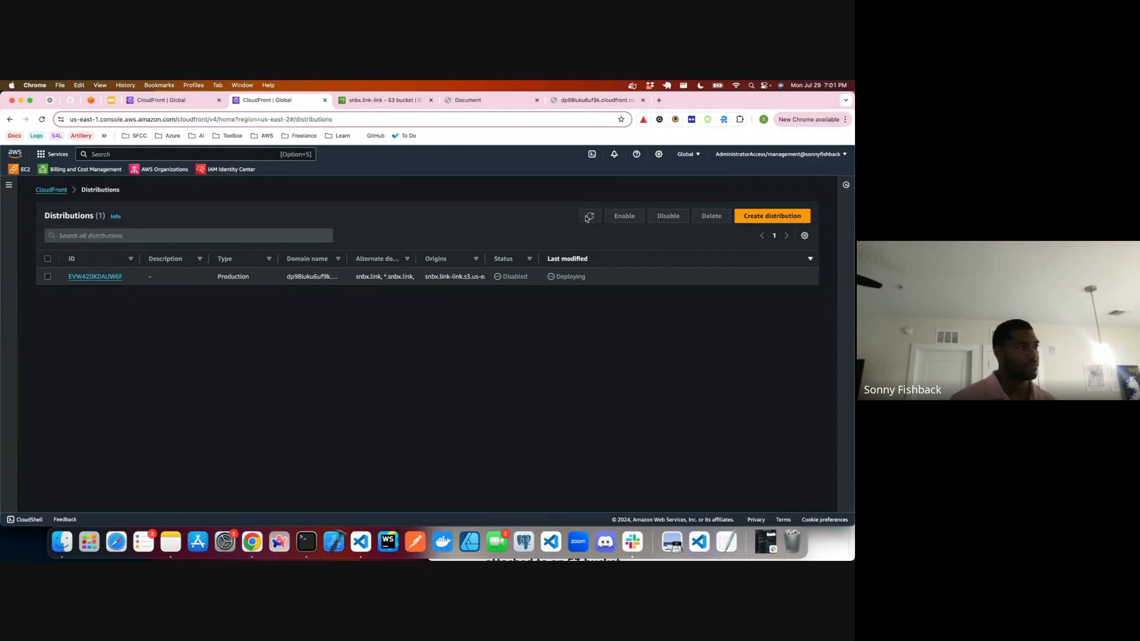
{"action": "left_click", "coordinate": [588, 217]}
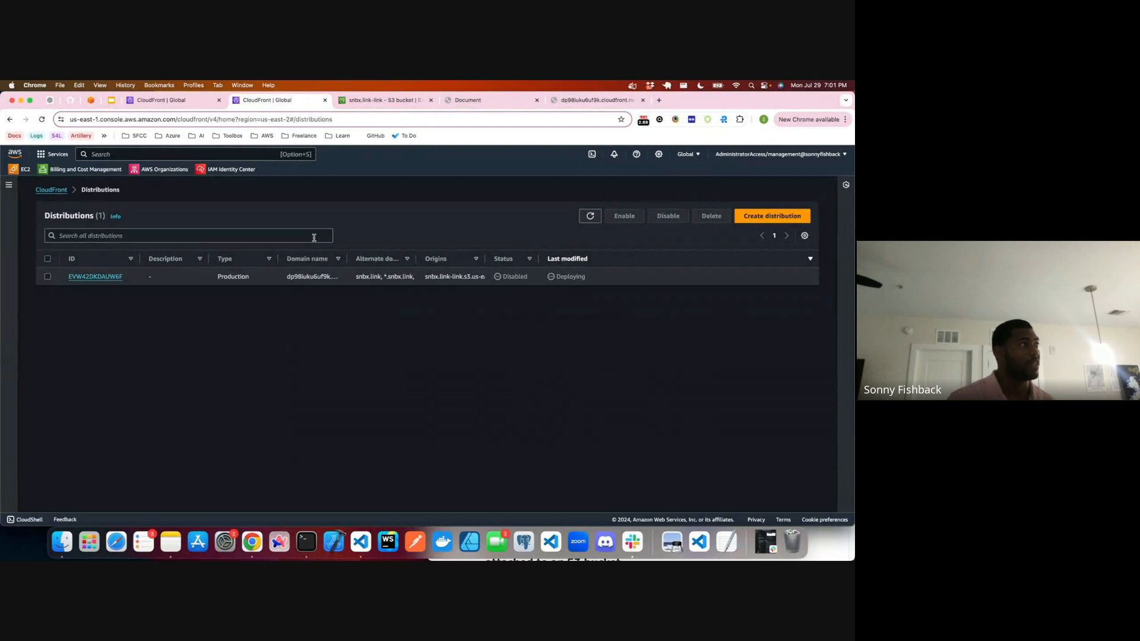
{"action": "left_click", "coordinate": [409, 101]}
{"action": "scroll", "coordinate": [450, 221], "scroll_direction": "down", "scroll_amount": 5}
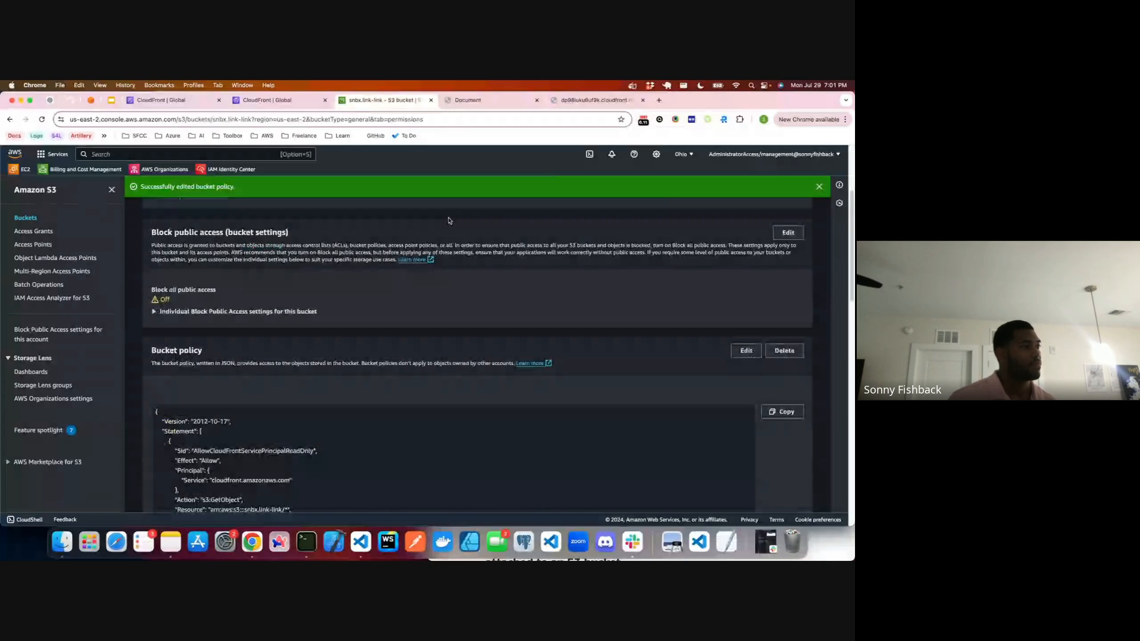
{"action": "scroll", "coordinate": [450, 221], "scroll_direction": "down", "scroll_amount": 5}
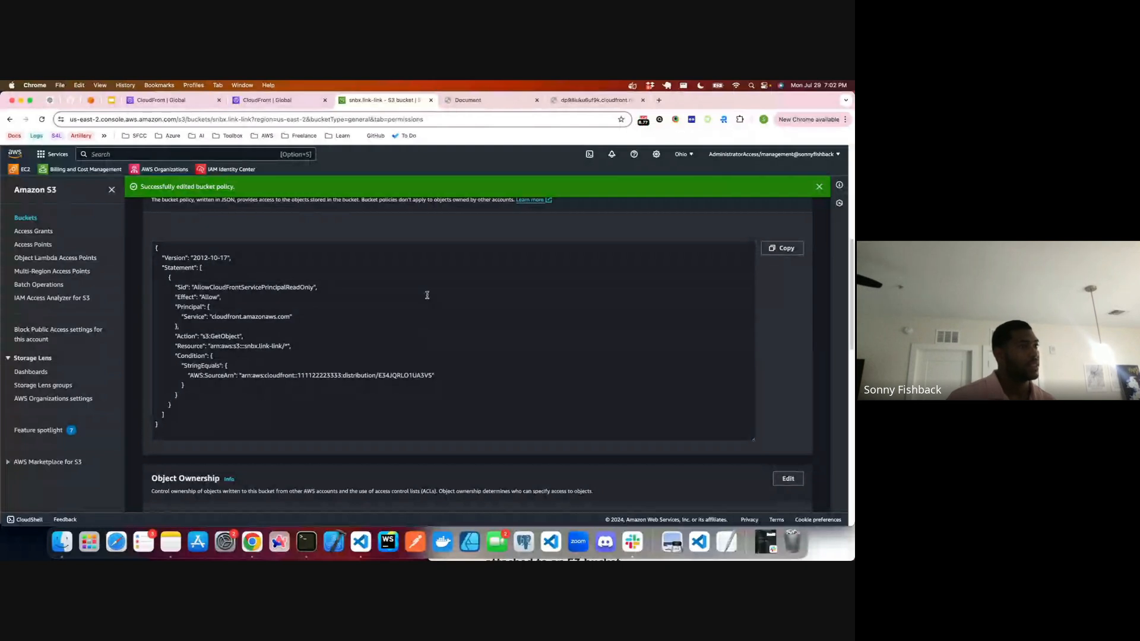
{"action": "key", "text": "super+alt+Left"}
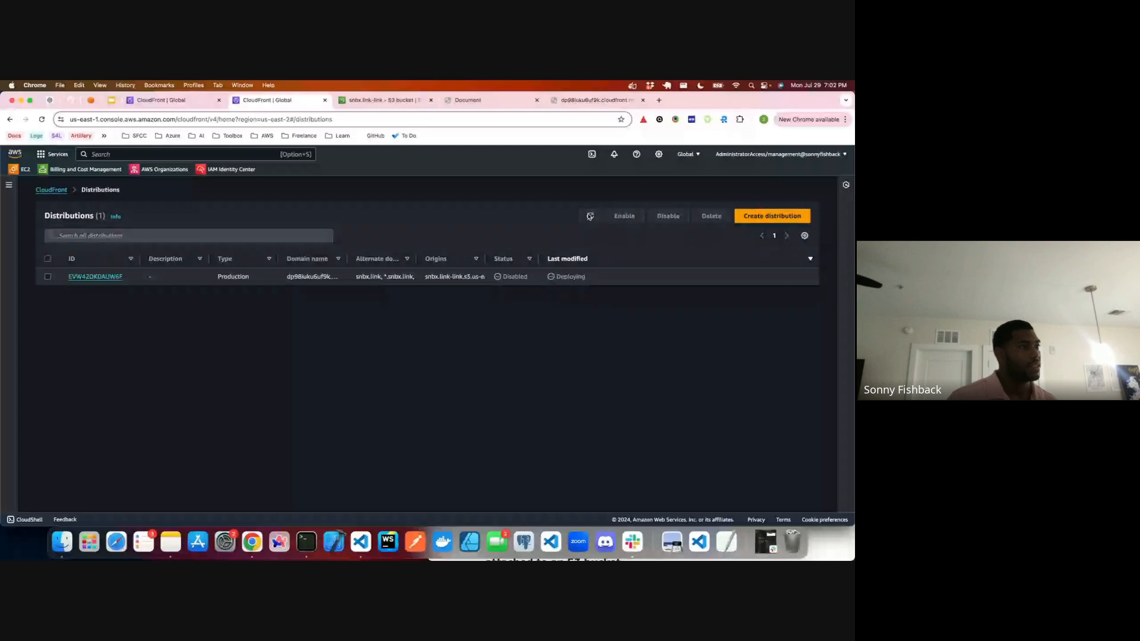
Step: Keep refreshing the CloudFront distributions list to check whether the disabled production distribution has finished deploying
{"action": "left_click", "coordinate": [590, 216]}
{"action": "left_click", "coordinate": [590, 217]}
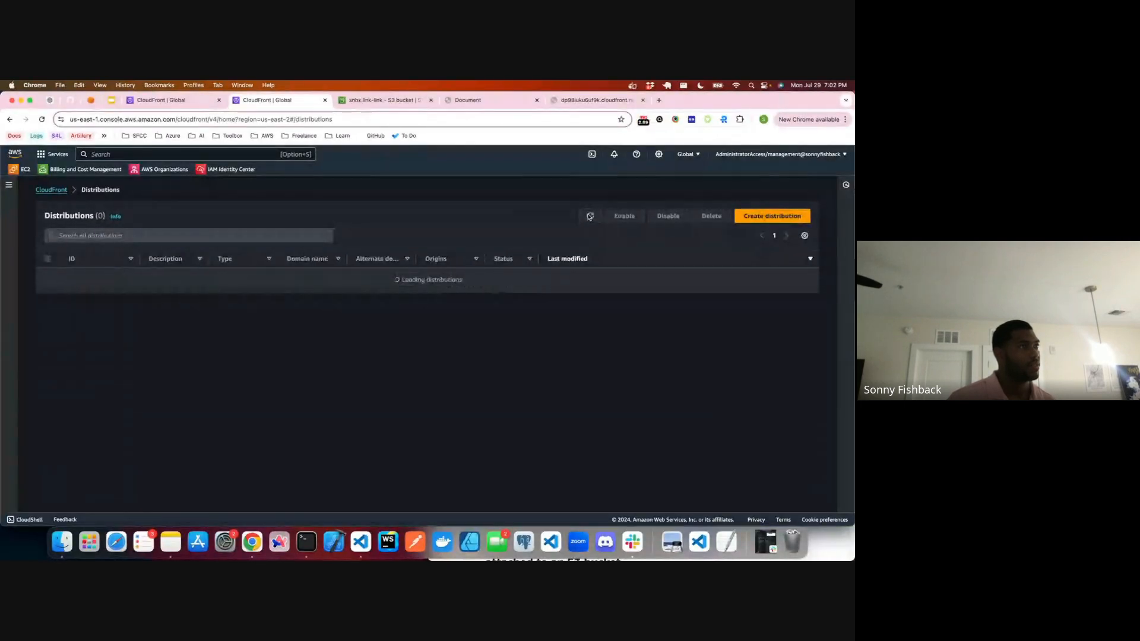
{"action": "left_click", "coordinate": [590, 216]}
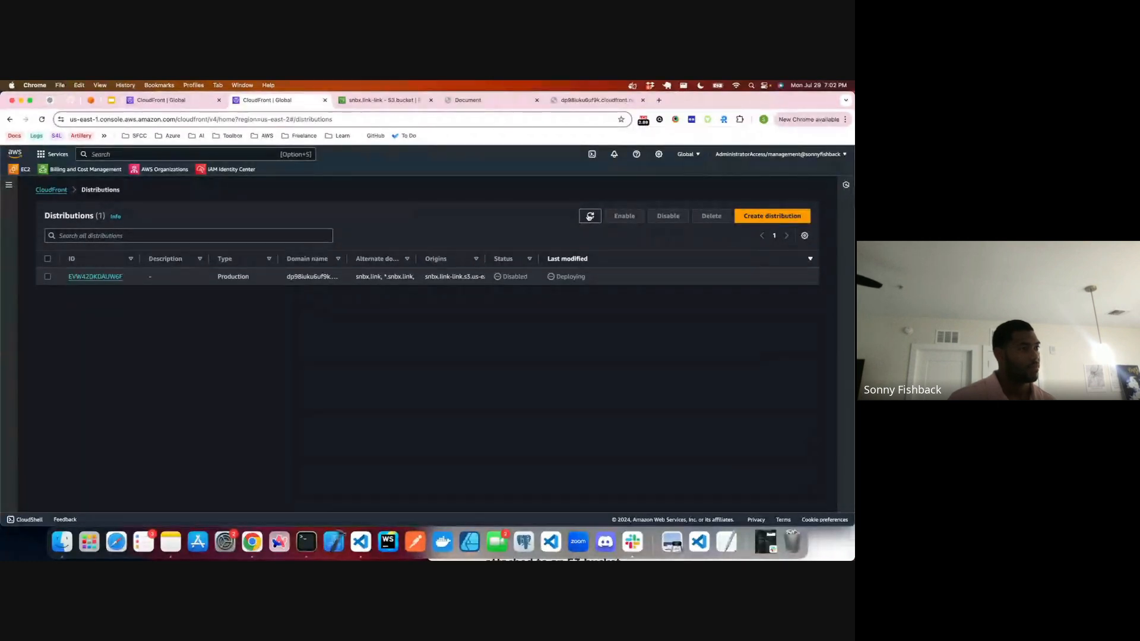
{"action": "left_click", "coordinate": [590, 217]}
{"action": "left_click", "coordinate": [589, 217]}
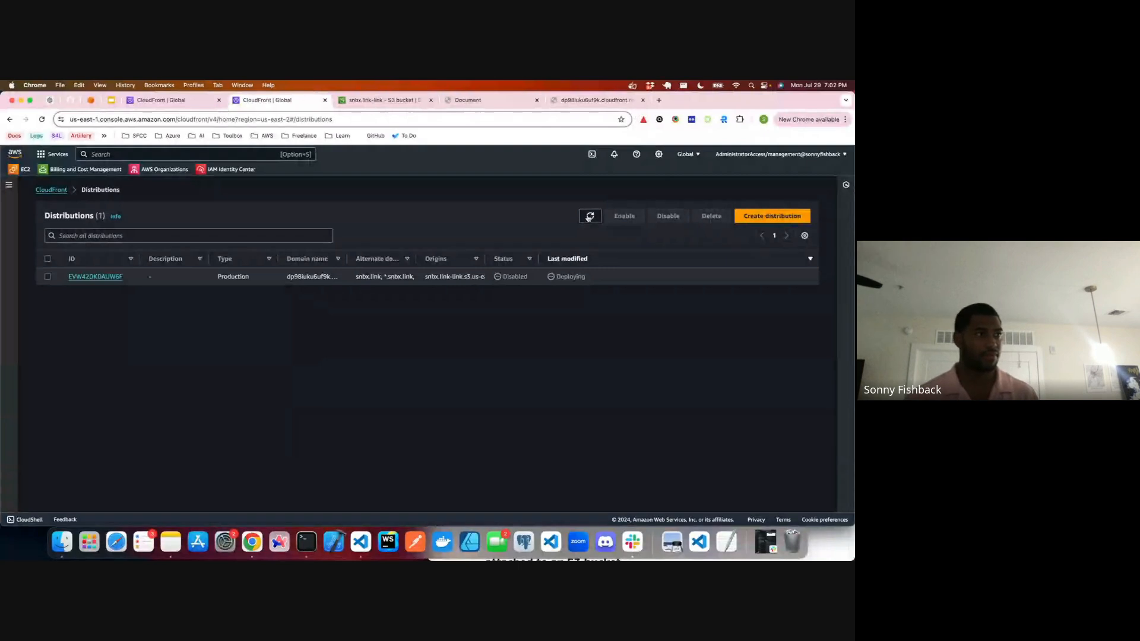
{"action": "left_click", "coordinate": [589, 217]}
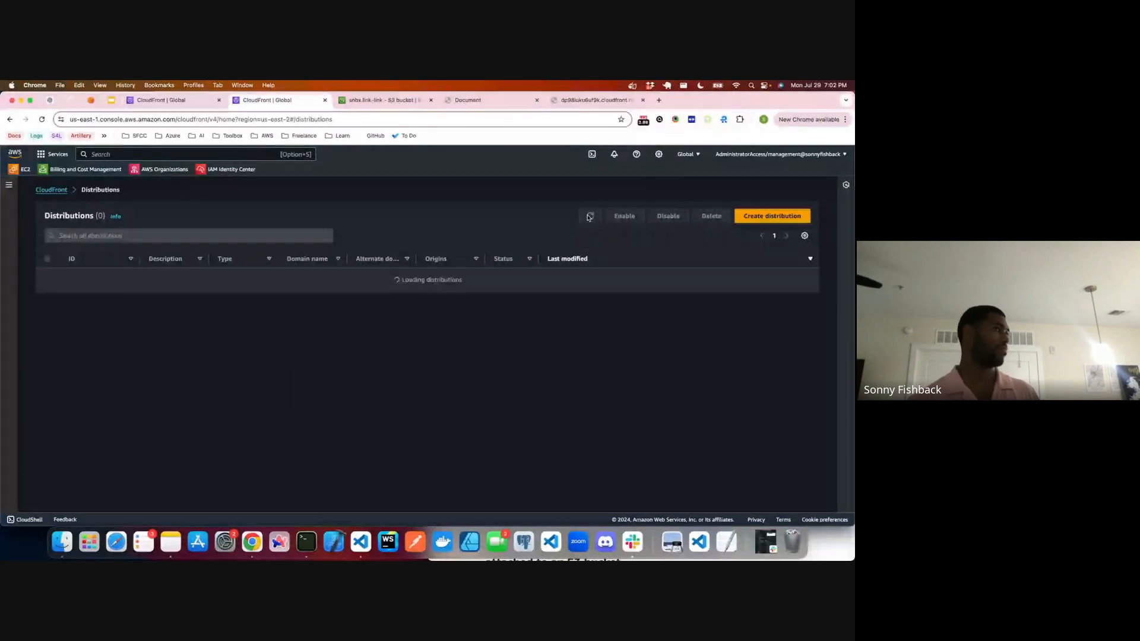
{"action": "left_click", "coordinate": [589, 216]}
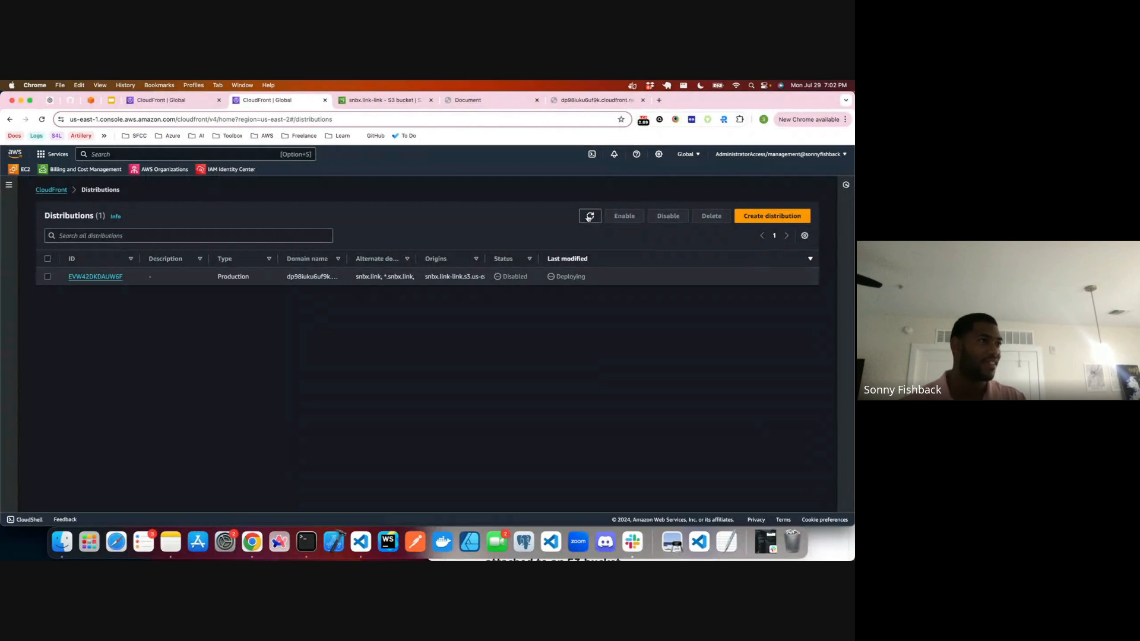
{"action": "left_click", "coordinate": [589, 217]}
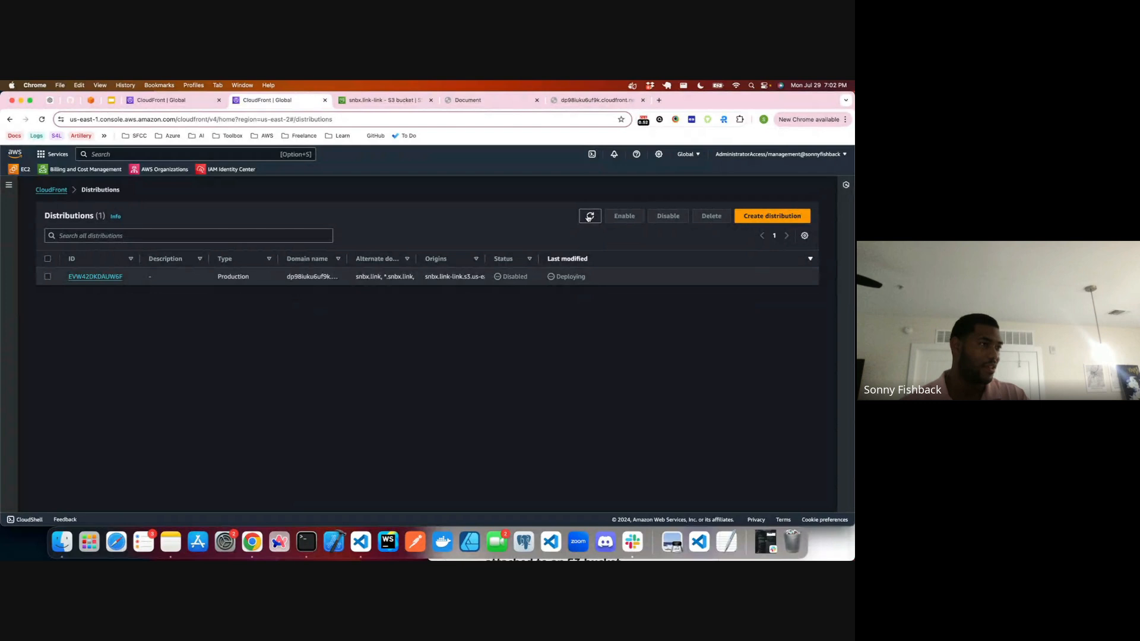
{"action": "left_click", "coordinate": [588, 217]}
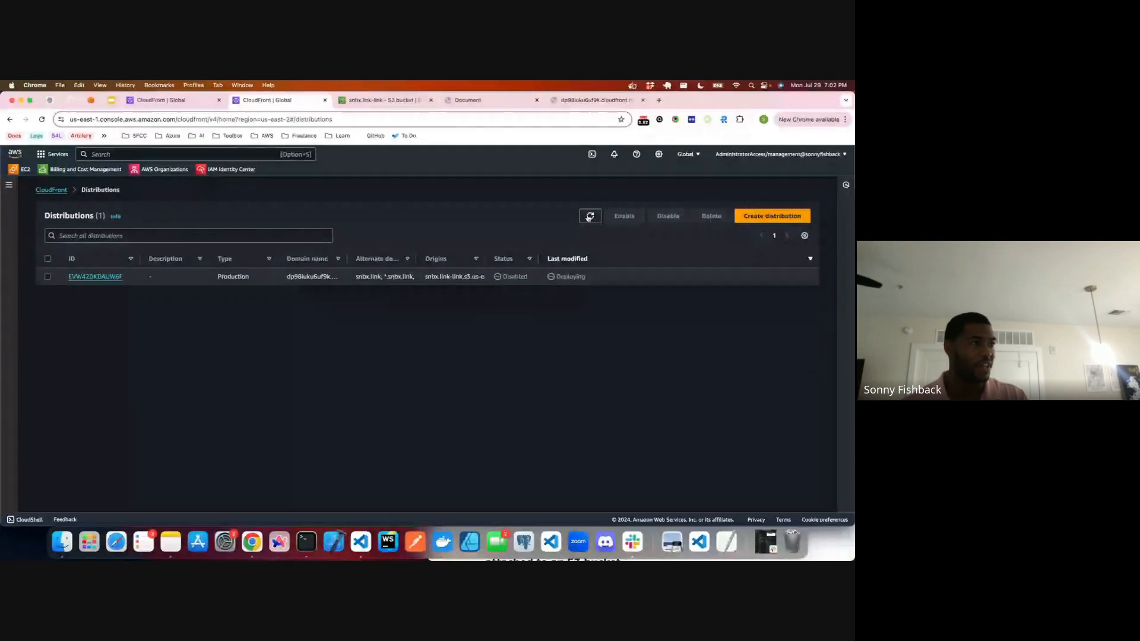
{"action": "left_click", "coordinate": [588, 217]}
{"action": "left_click", "coordinate": [588, 217]}
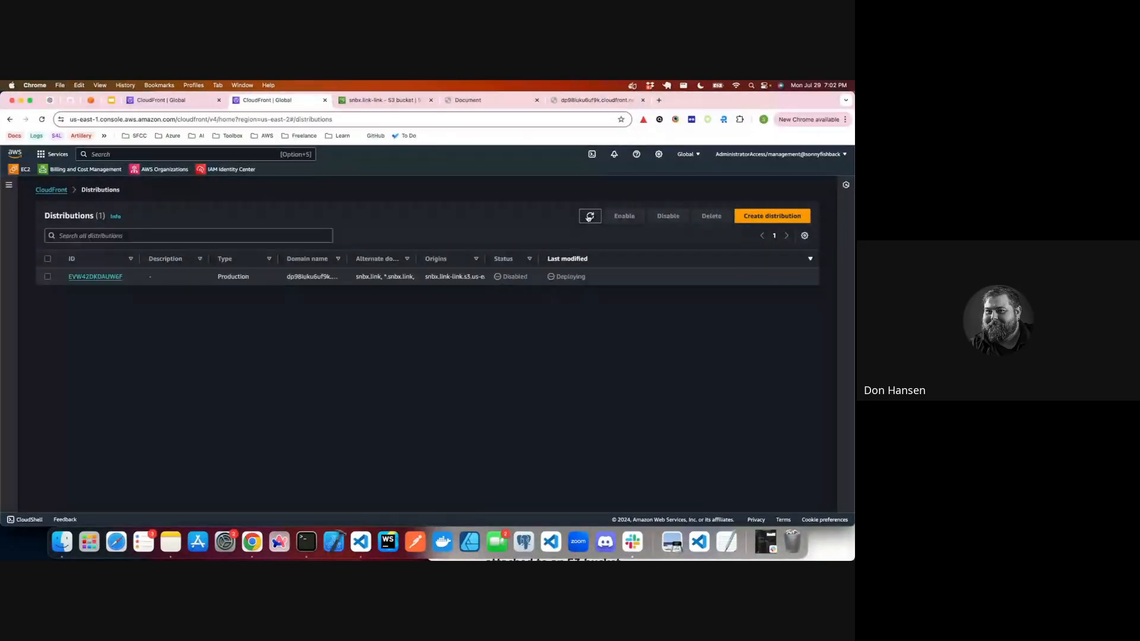
{"action": "left_click", "coordinate": [588, 218]}
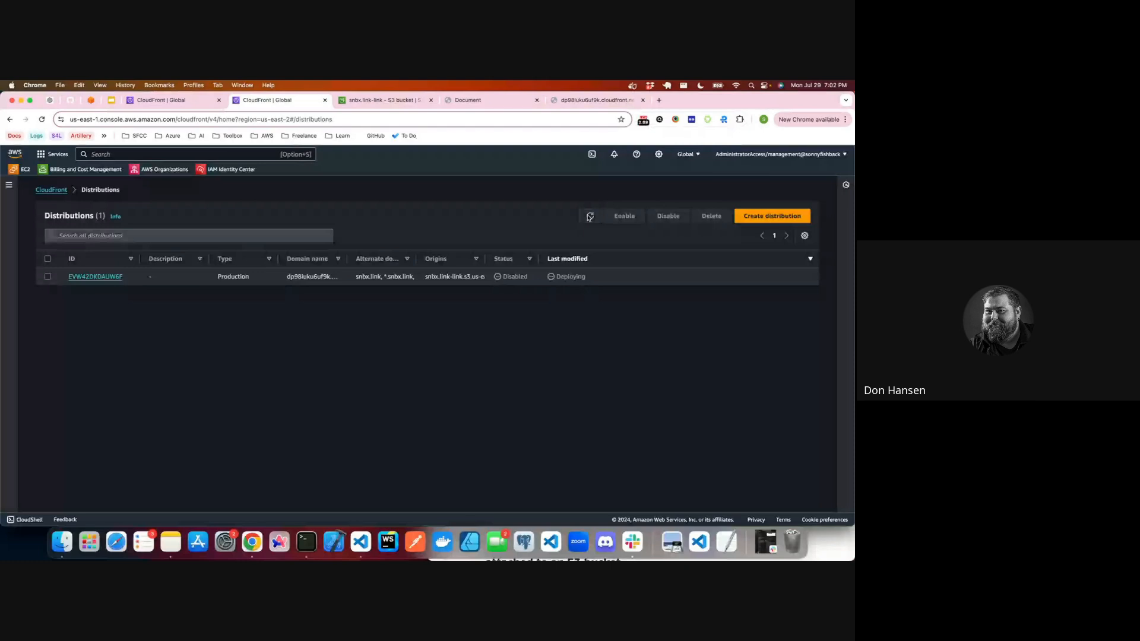
{"action": "left_click", "coordinate": [589, 217]}
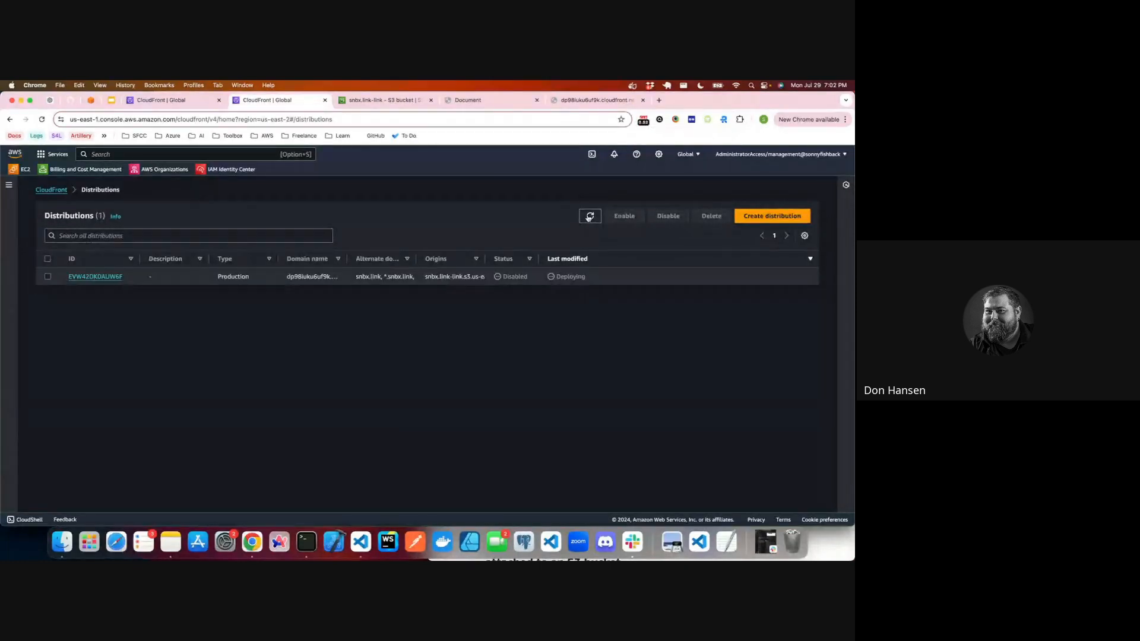
{"action": "left_click", "coordinate": [588, 217]}
{"action": "left_click", "coordinate": [588, 218]}
{"action": "left_click", "coordinate": [589, 217]}
{"action": "left_click", "coordinate": [590, 217]}
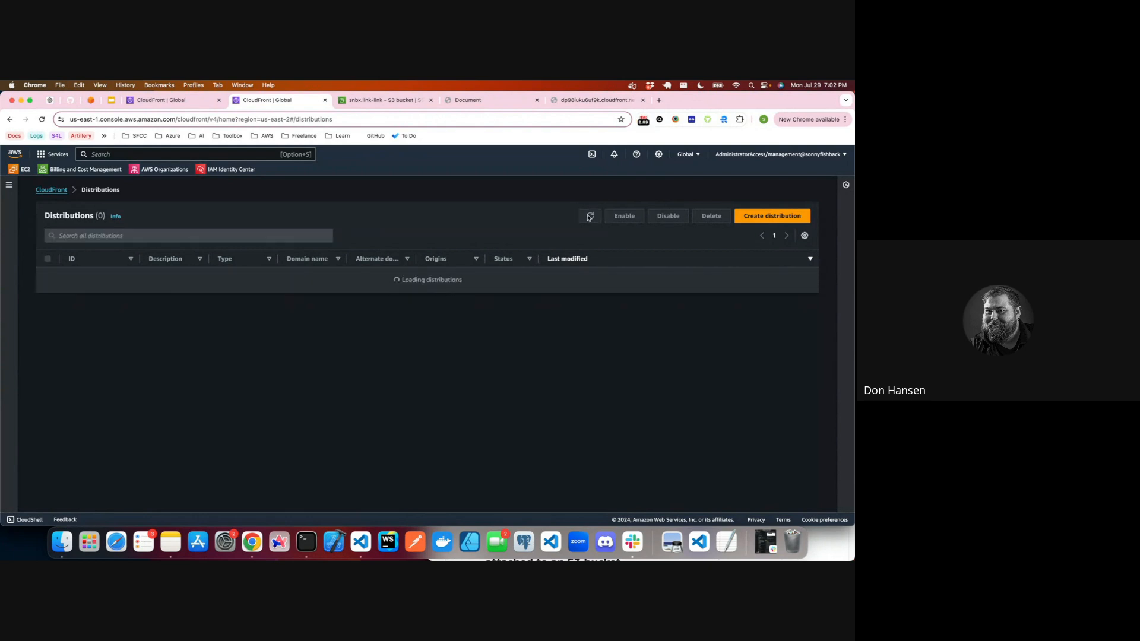
{"action": "left_click", "coordinate": [589, 216]}
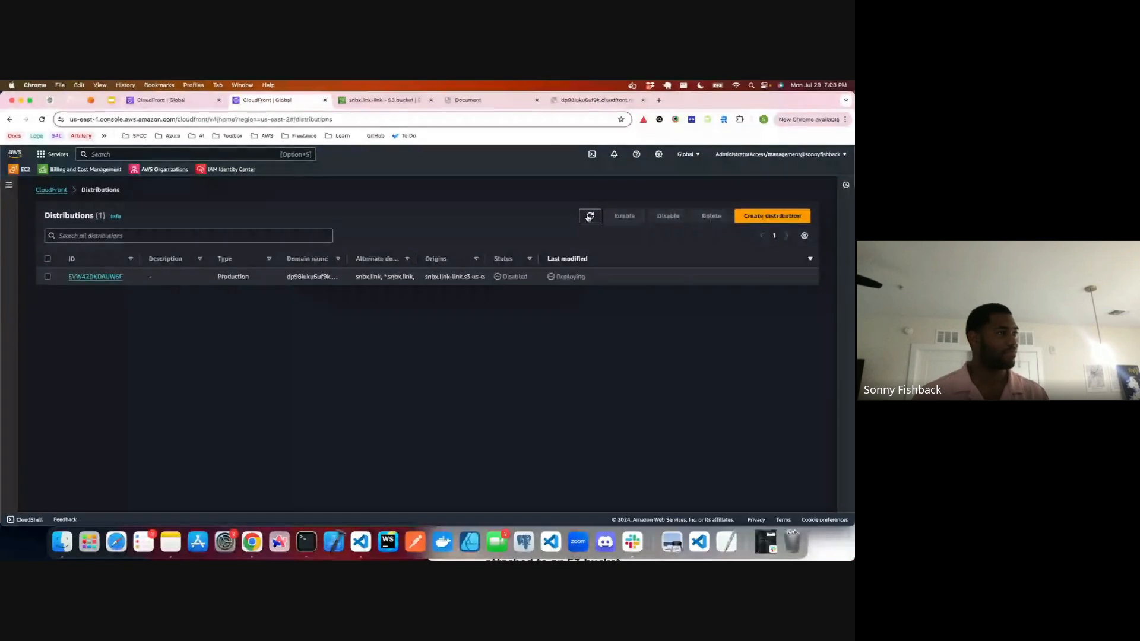
{"action": "left_click", "coordinate": [589, 217]}
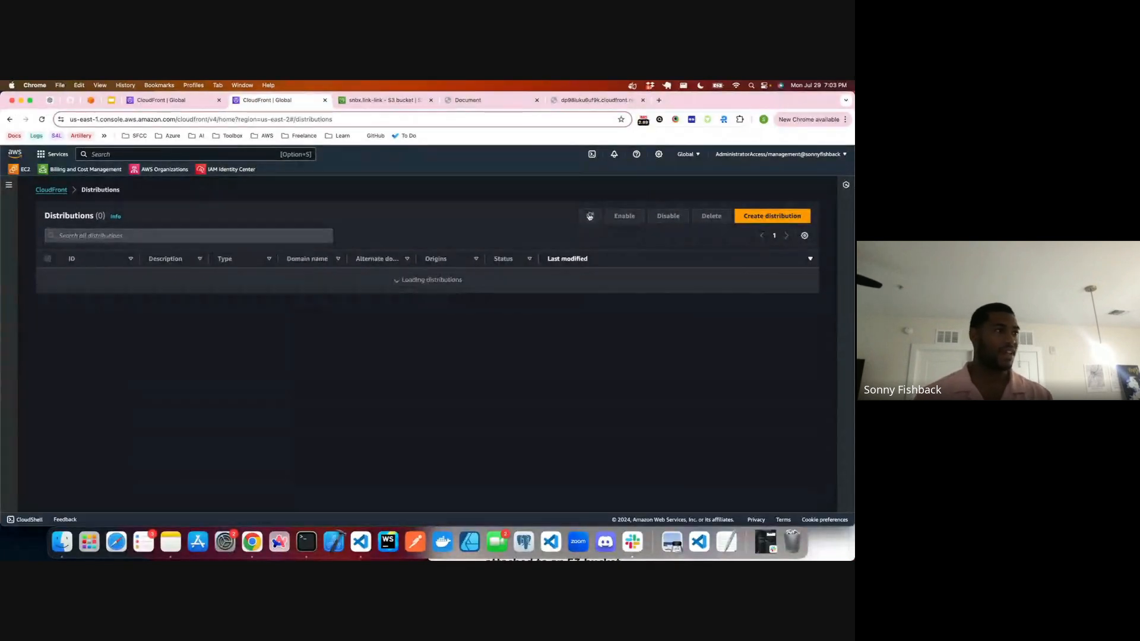
{"action": "left_click", "coordinate": [589, 217]}
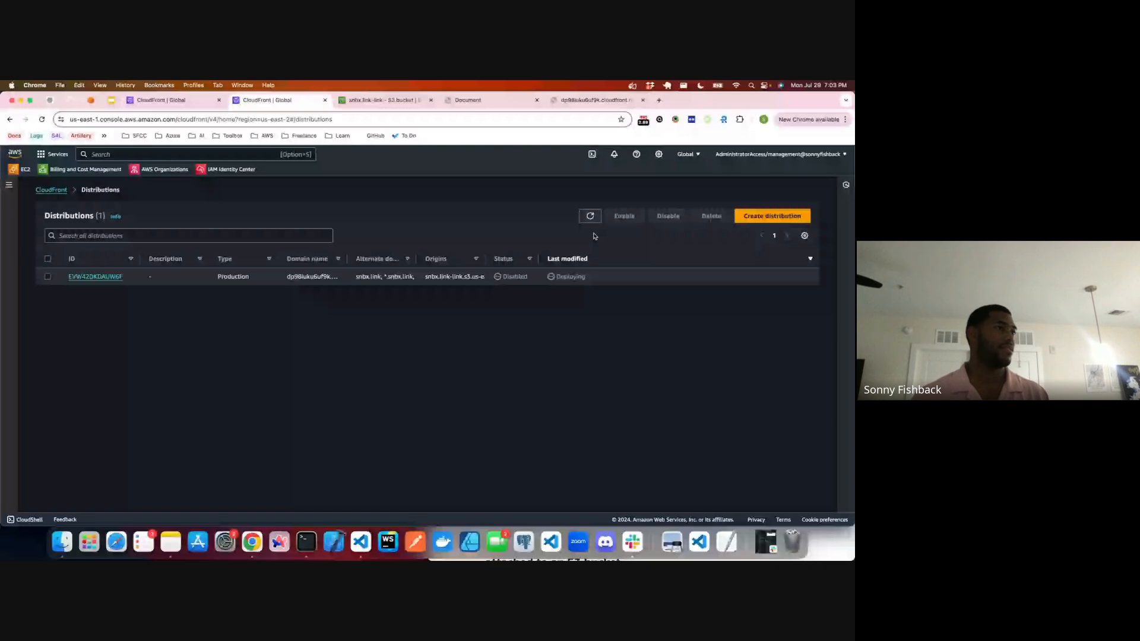
{"action": "left_click", "coordinate": [589, 216]}
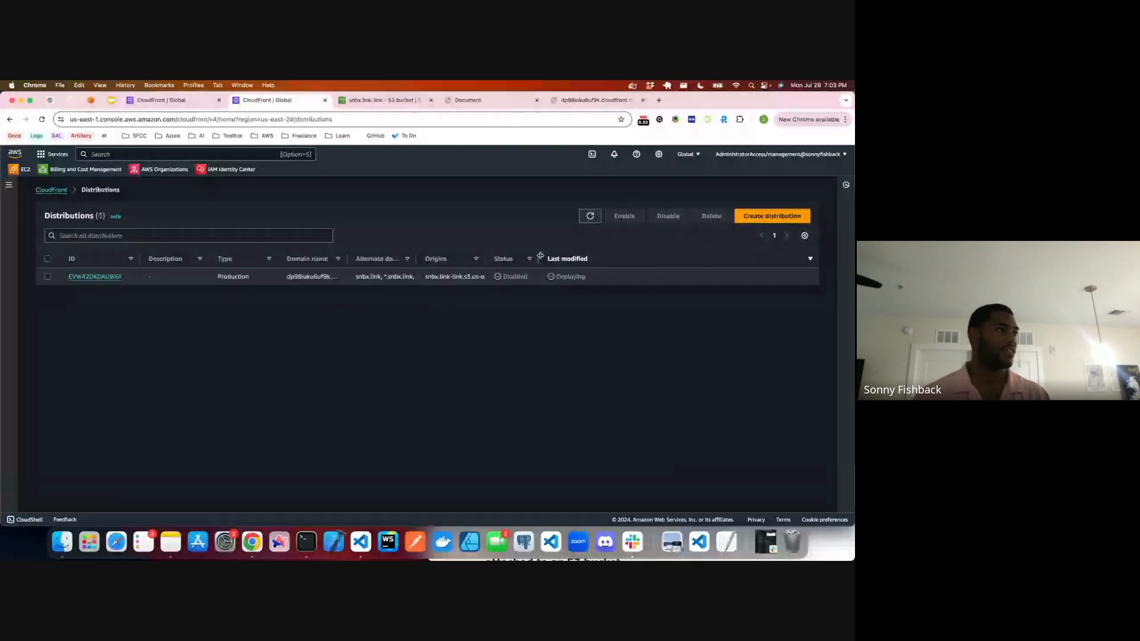
{"action": "left_click_drag", "start_coordinate": [585, 287], "coordinate": [624, 222]}
{"action": "left_click", "coordinate": [590, 216]}
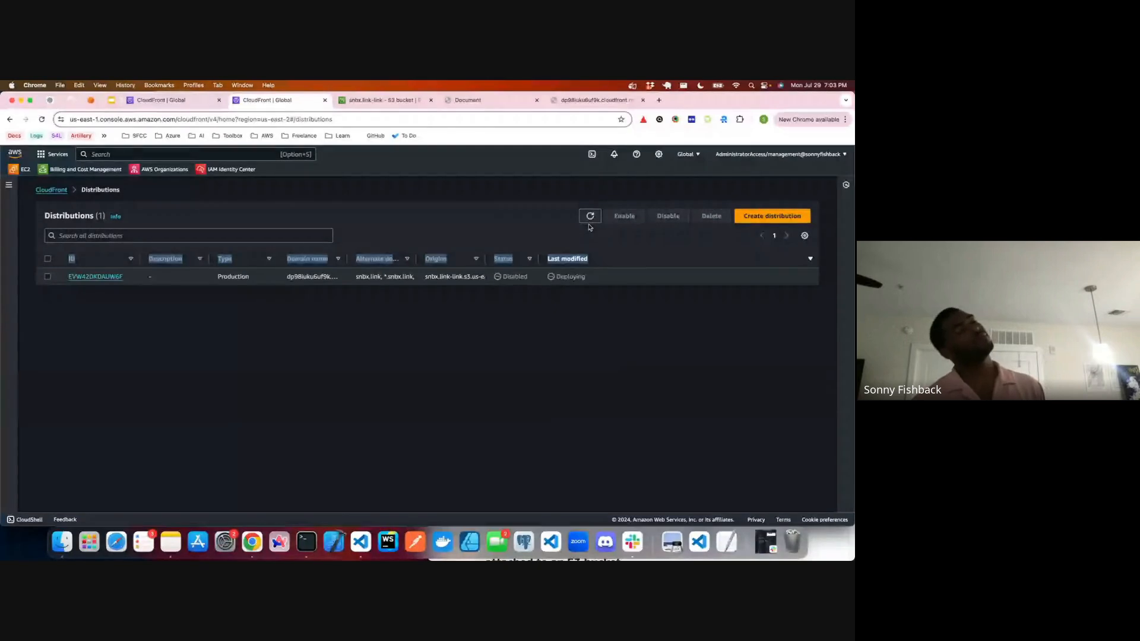
{"action": "left_click", "coordinate": [585, 227]}
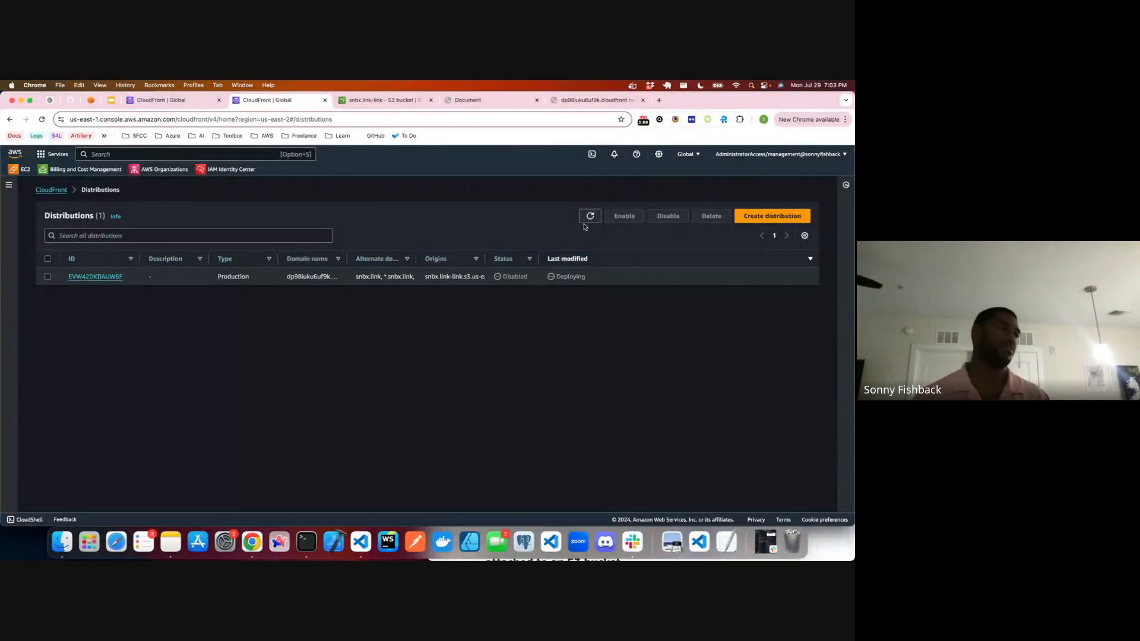
{"action": "left_click", "coordinate": [585, 223]}
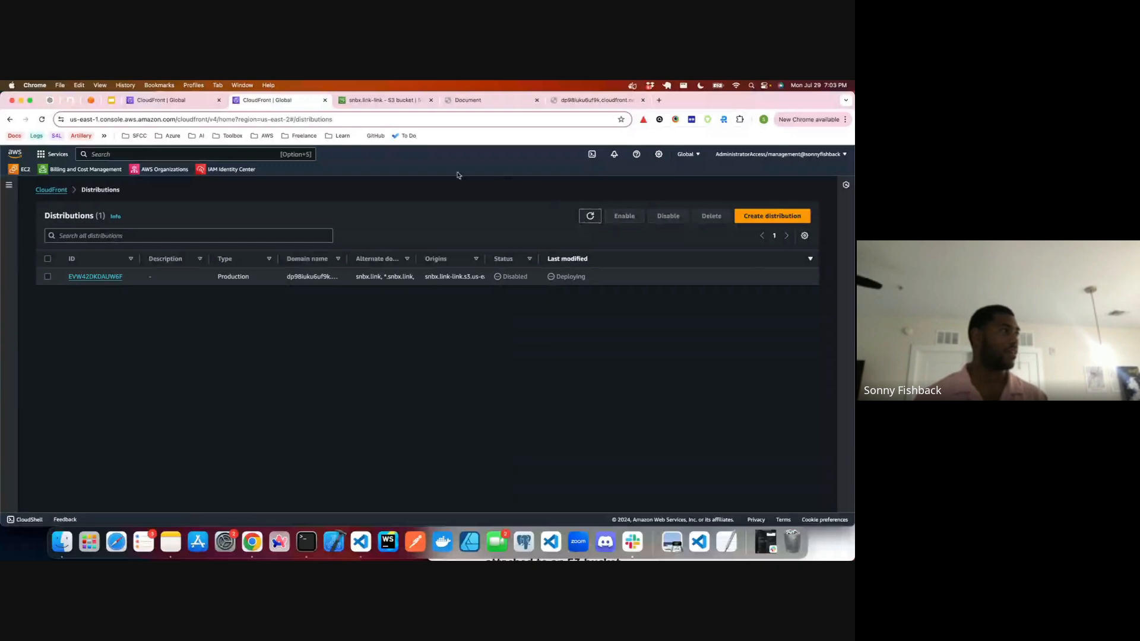
Step: Try again to create the new distribution, and select the disabled production distribution in the distributions list
{"action": "left_click", "coordinate": [145, 103]}
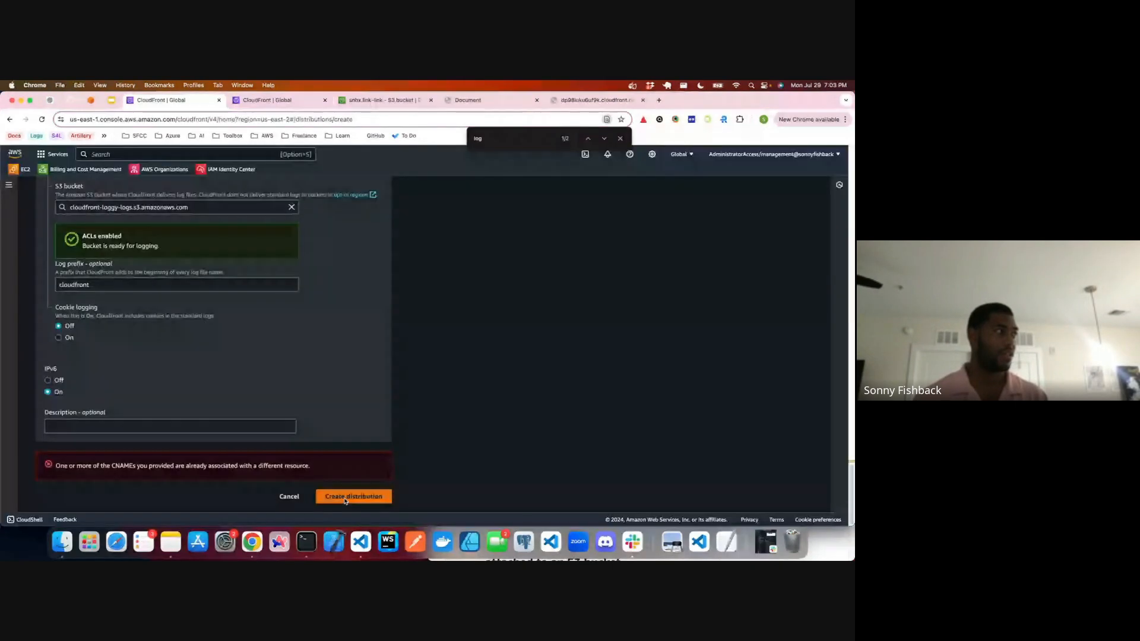
{"action": "left_click", "coordinate": [345, 497]}
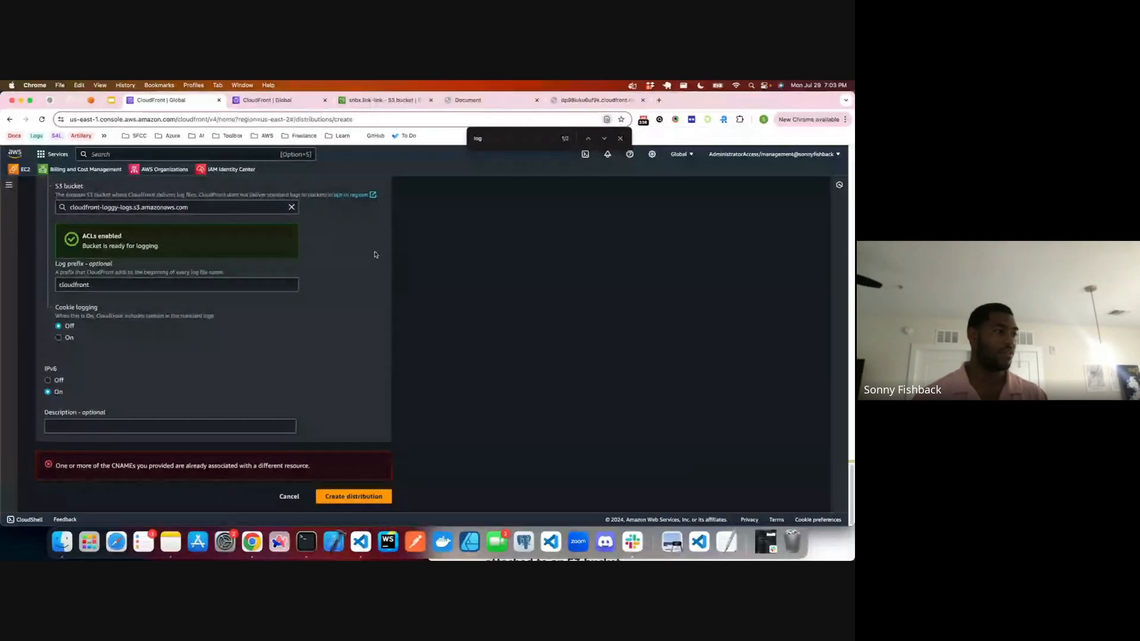
{"action": "key", "text": "Escape"}
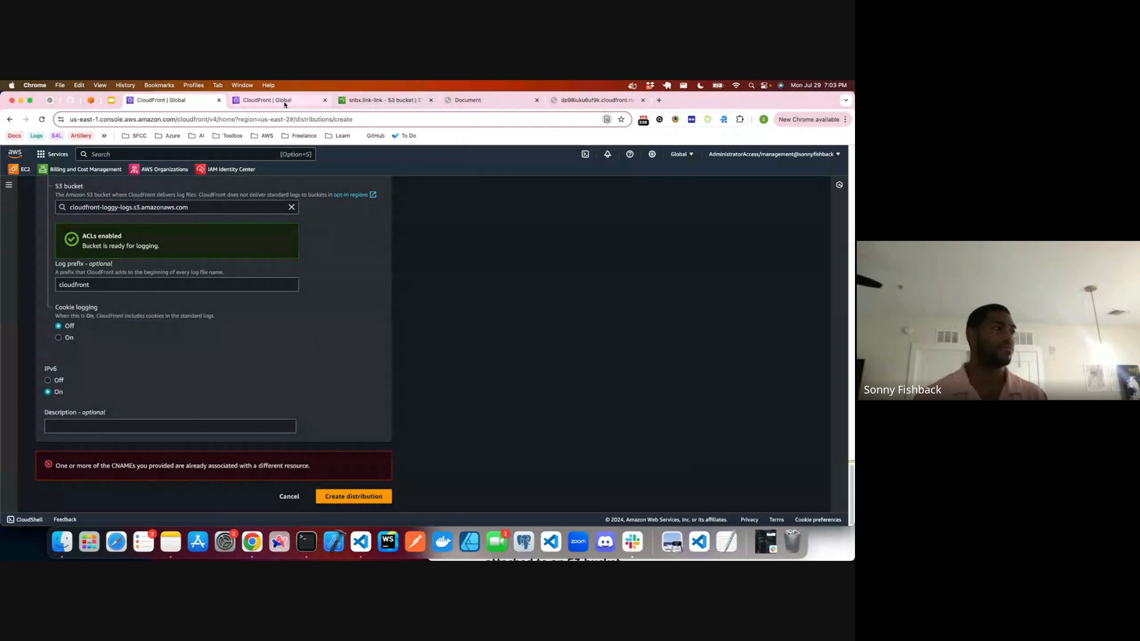
{"action": "left_click", "coordinate": [285, 103]}
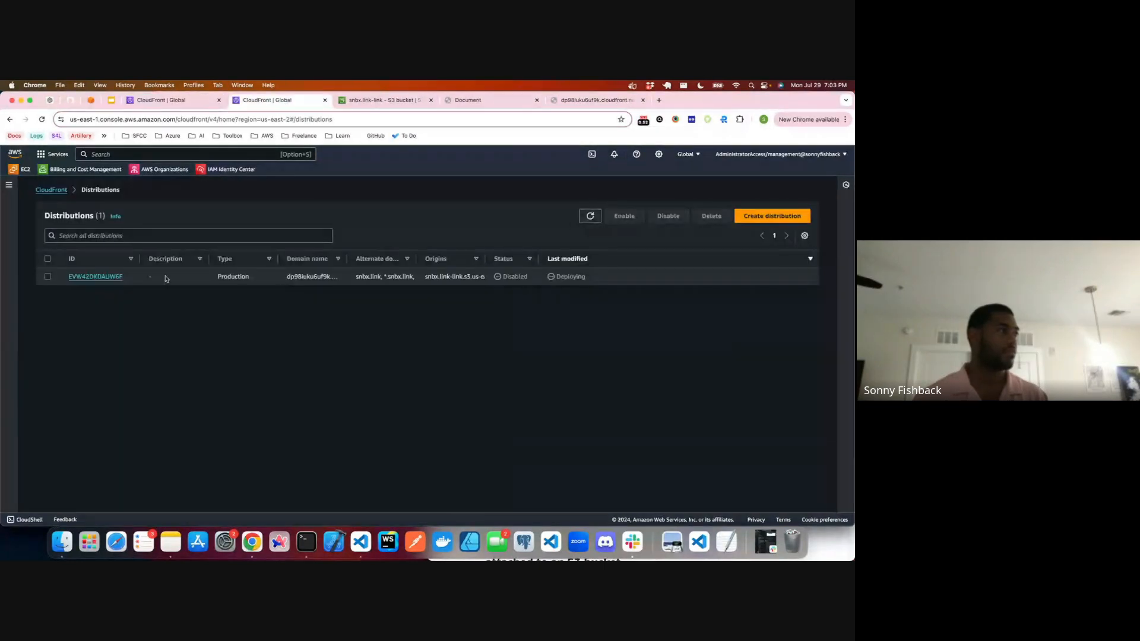
{"action": "left_click", "coordinate": [62, 278]}
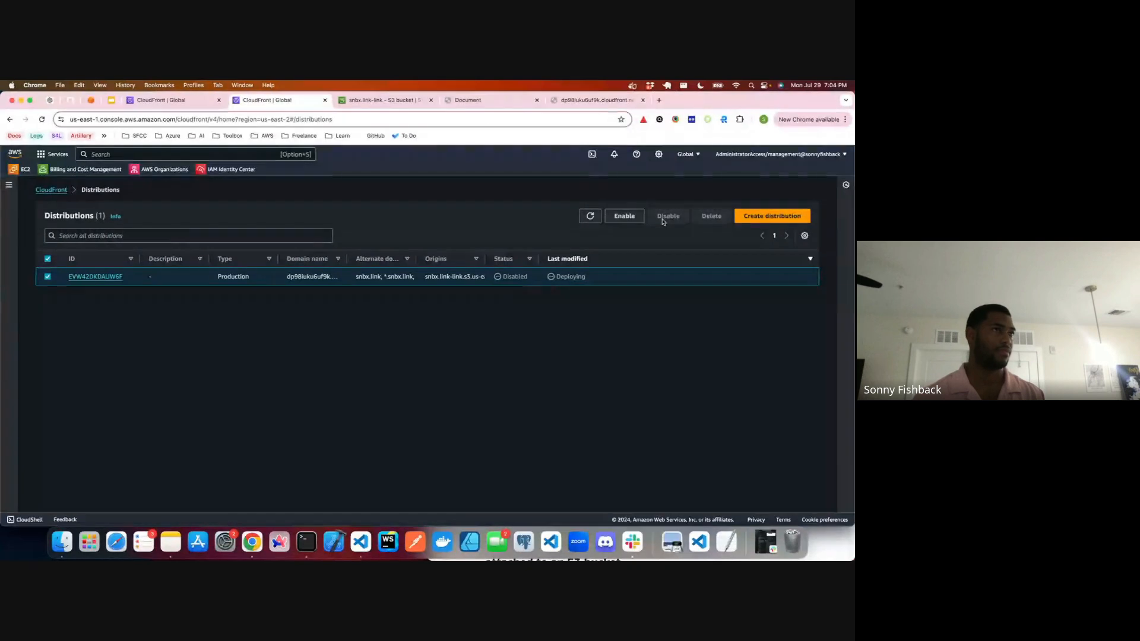
Step: Search the web in a new browser tab for "why does cloudfront take so long to provision" and read the overview of deployment times
{"action": "left_click", "coordinate": [659, 101]}
{"action": "type", "text": "why do"}
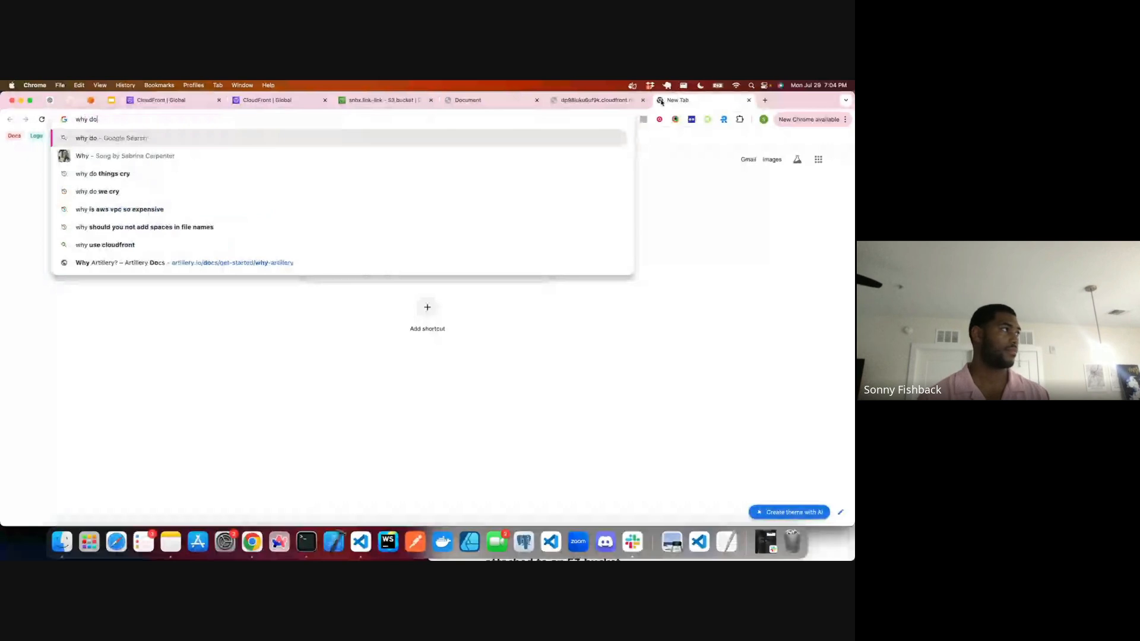
{"action": "type", "text": "es cloudfront take "}
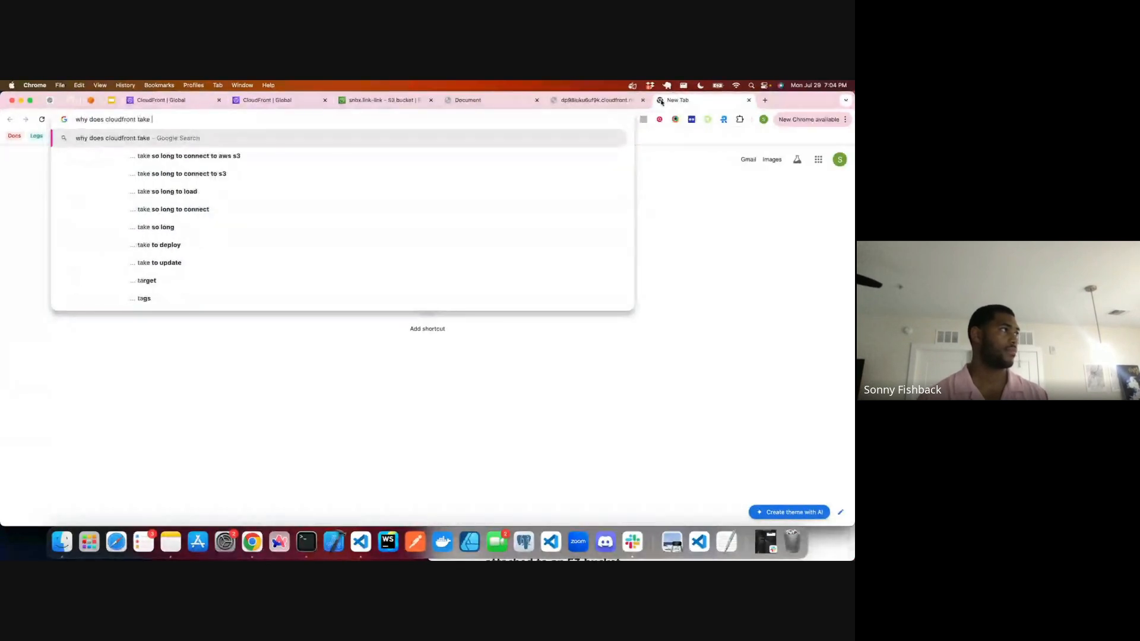
{"action": "type", "text": "so lo"}
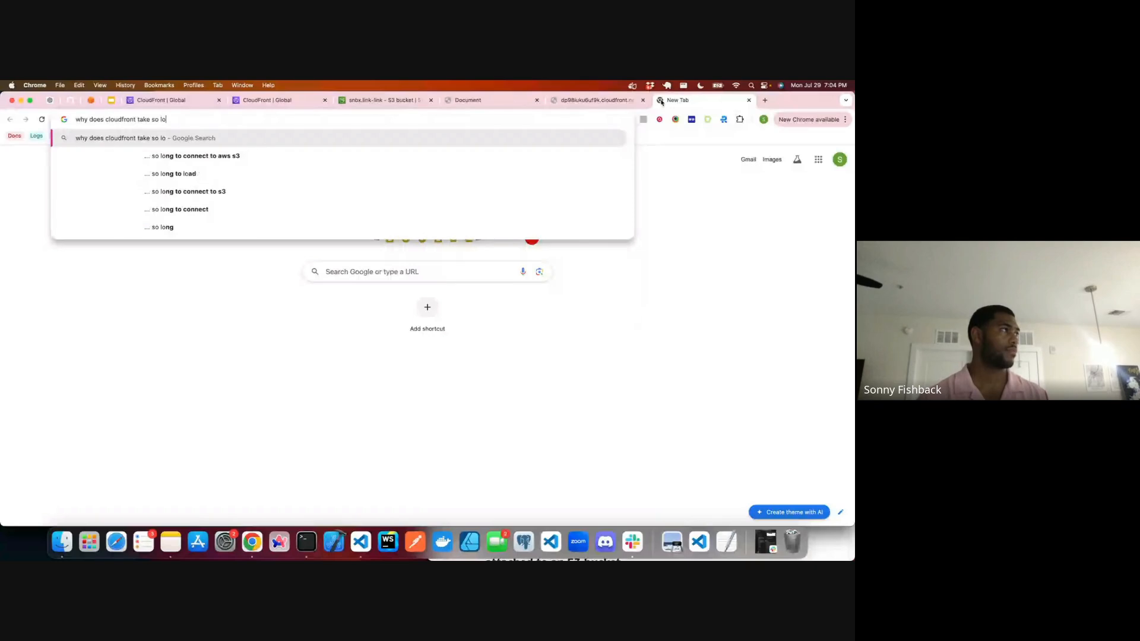
{"action": "type", "text": "ng to provi"}
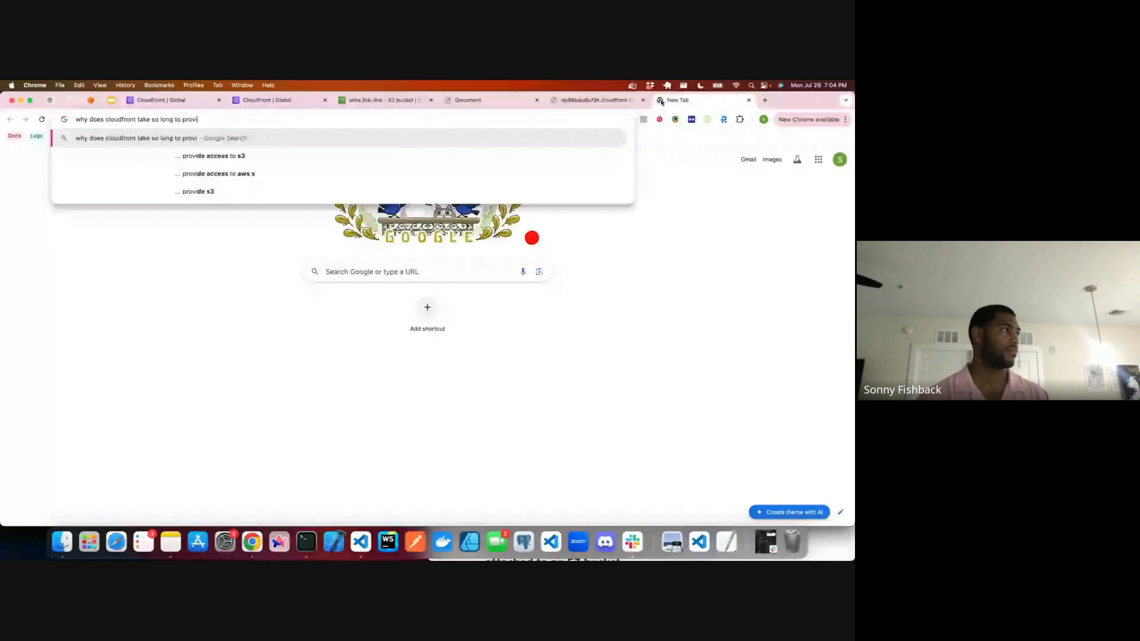
{"action": "type", "text": "sion"}
{"action": "key", "text": "Return"}
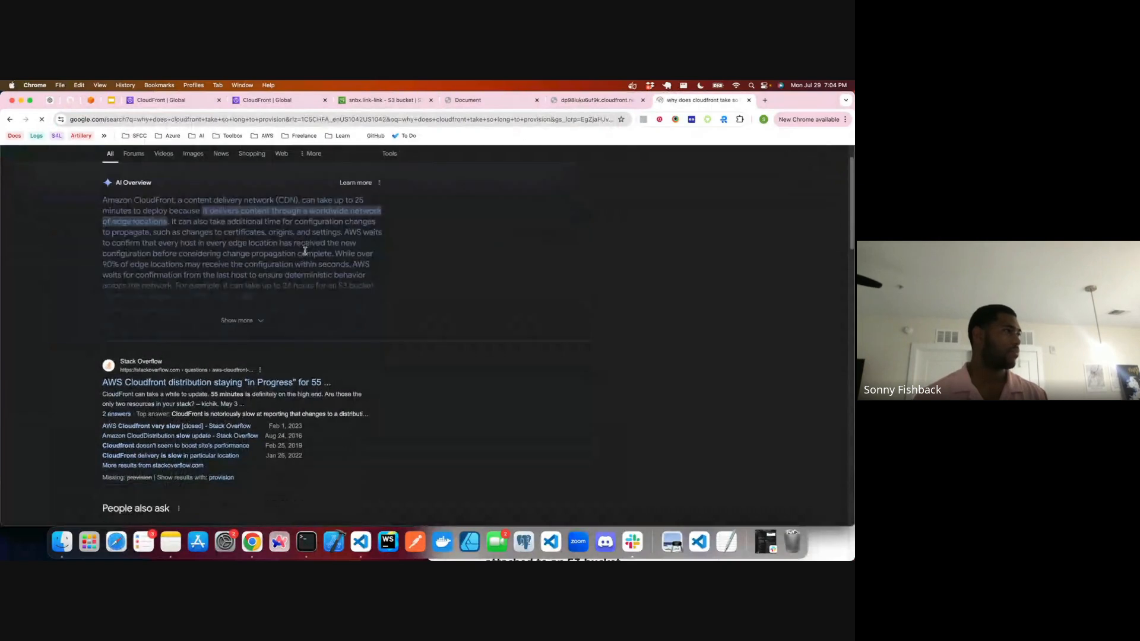
{"action": "scroll", "coordinate": [305, 250], "scroll_direction": "down", "scroll_amount": 1}
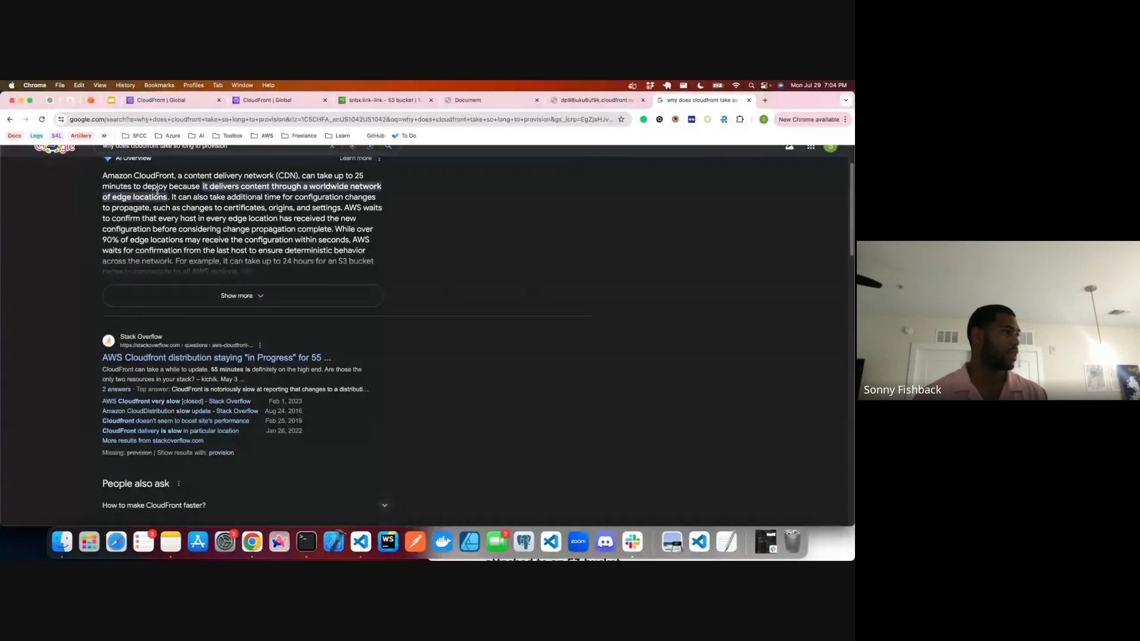
{"action": "left_click_drag", "start_coordinate": [168, 196], "coordinate": [354, 176]}
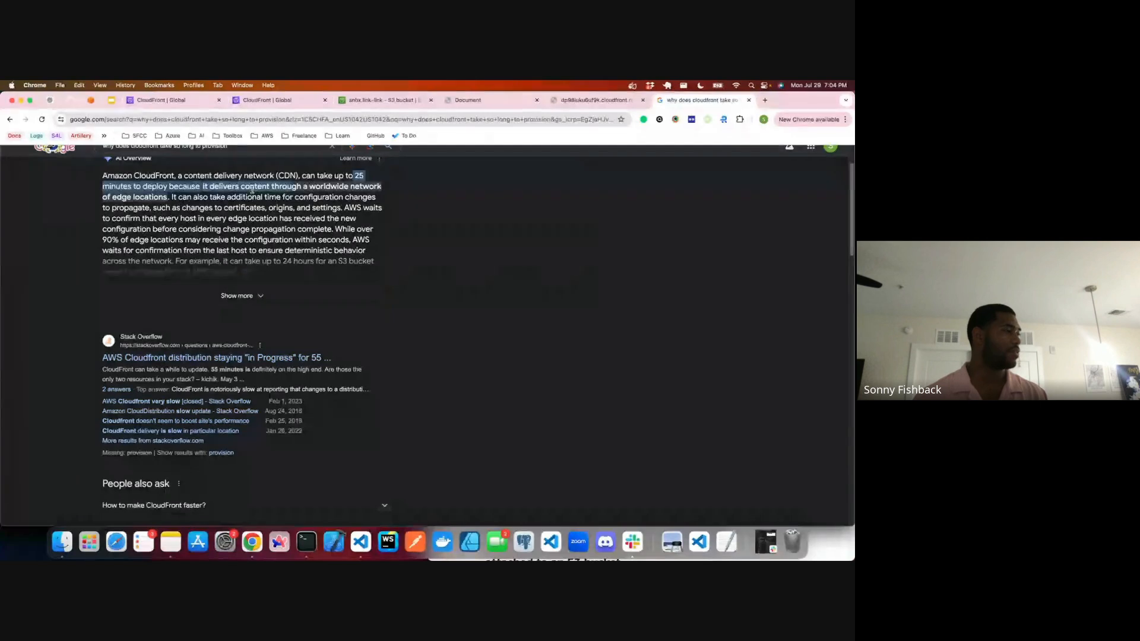
Step: Go back to the CloudFront distributions list and refresh it twice to check the disabled production distribution's deployment status
{"action": "scroll", "coordinate": [236, 202], "scroll_direction": "down", "scroll_amount": 1}
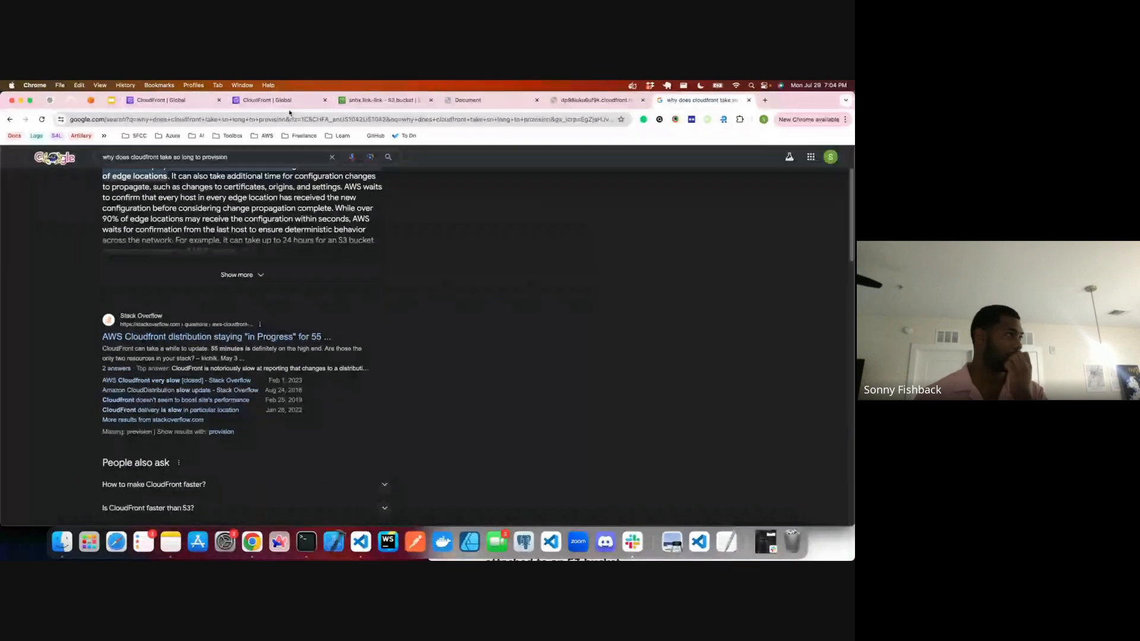
{"action": "left_click", "coordinate": [265, 102]}
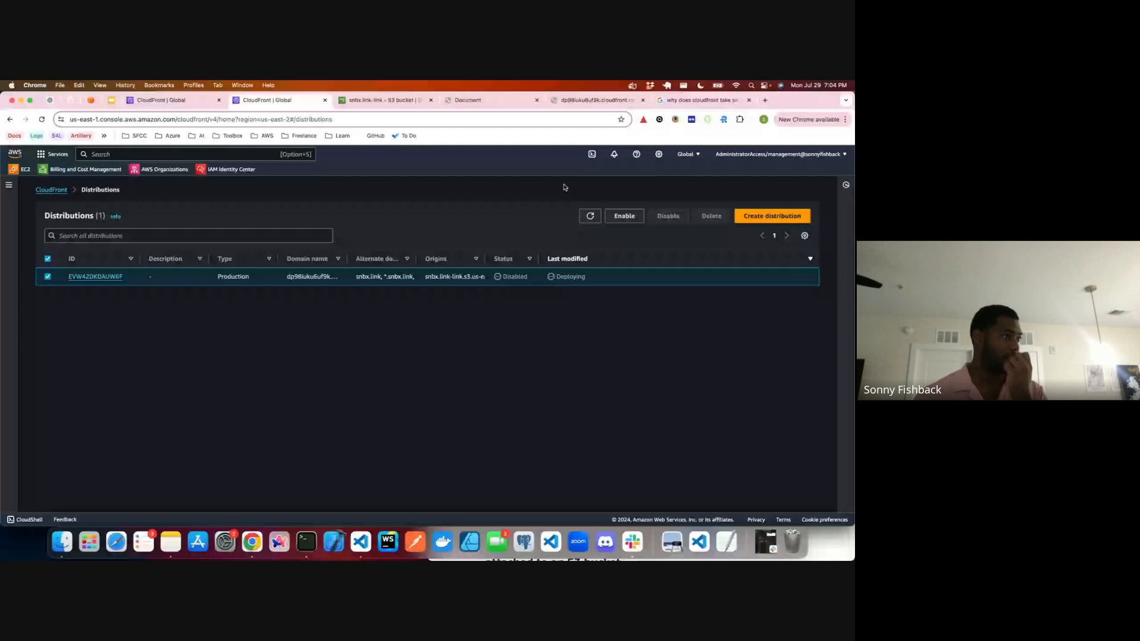
{"action": "left_click", "coordinate": [590, 216]}
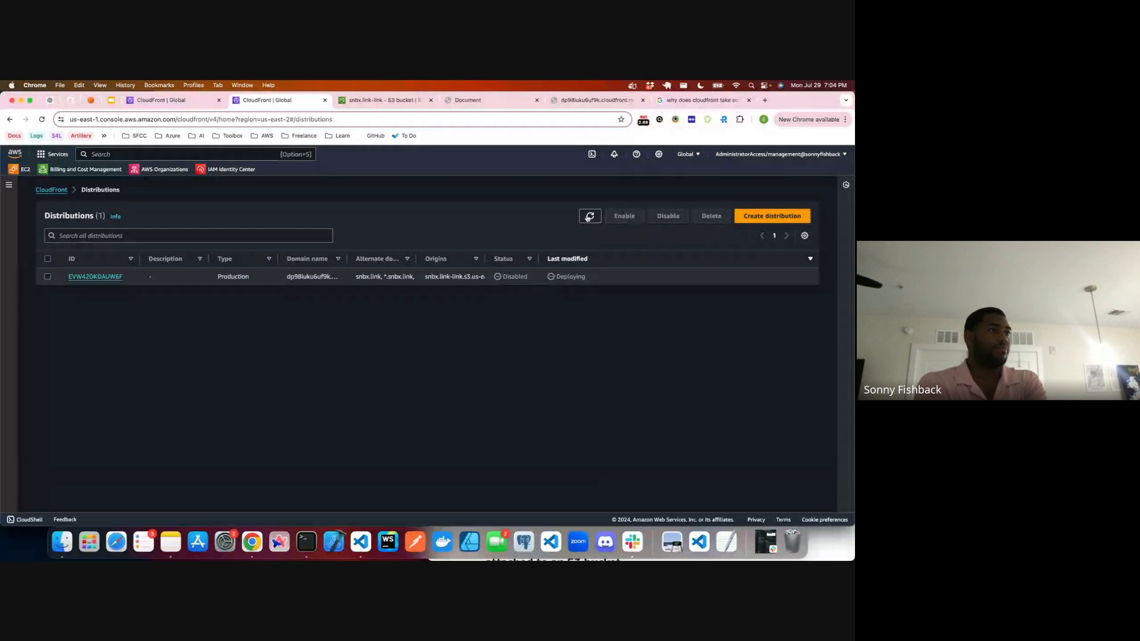
{"action": "left_click", "coordinate": [590, 217]}
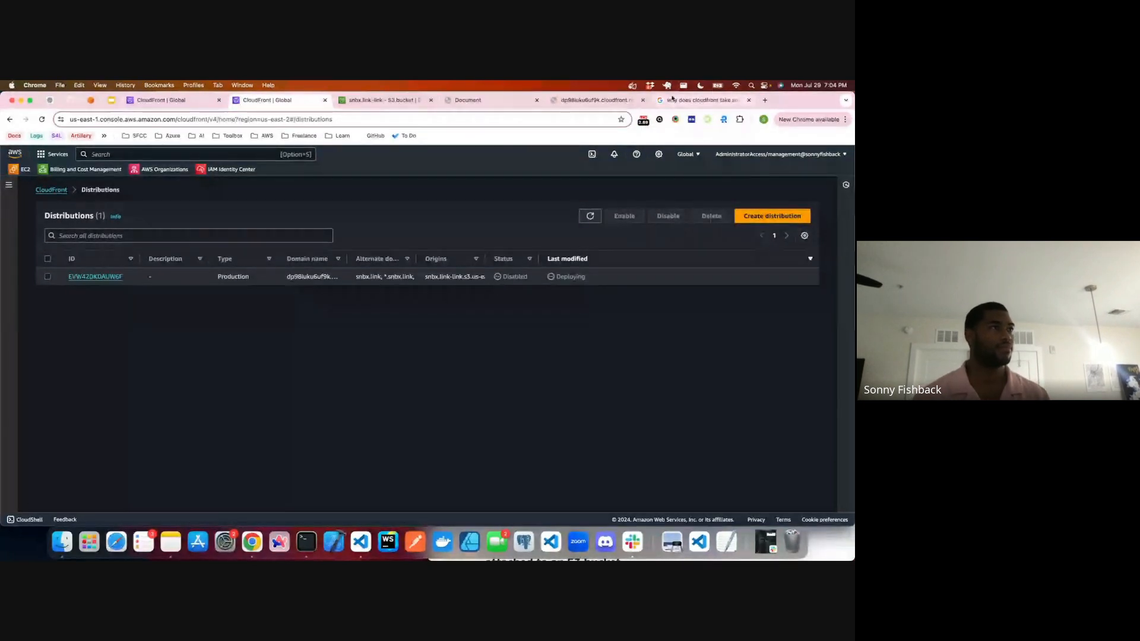
Step: Look through the remaining web search results about CloudFront provisioning time and close the search page
{"action": "left_click", "coordinate": [701, 100]}
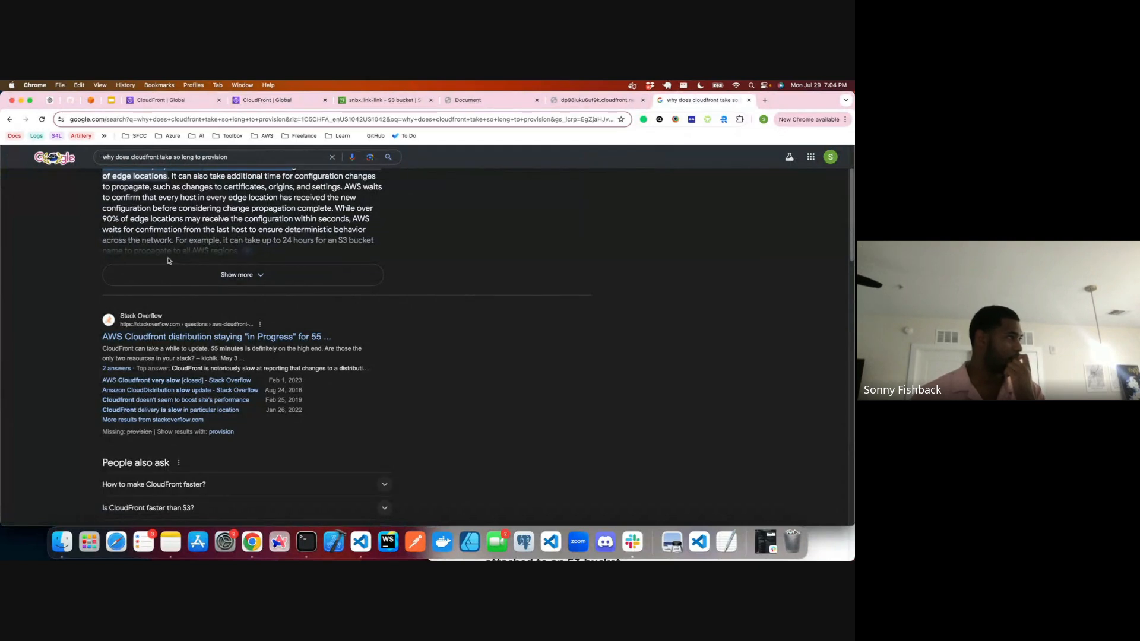
{"action": "scroll", "coordinate": [168, 260], "scroll_direction": "down", "scroll_amount": 5}
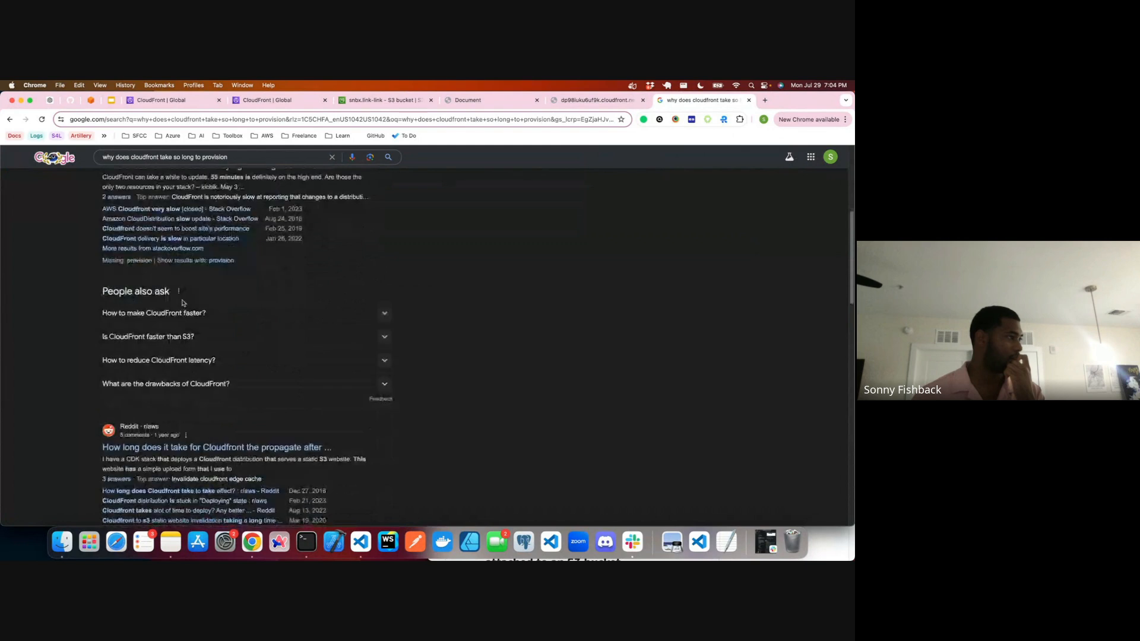
{"action": "scroll", "coordinate": [186, 326], "scroll_direction": "down", "scroll_amount": 2}
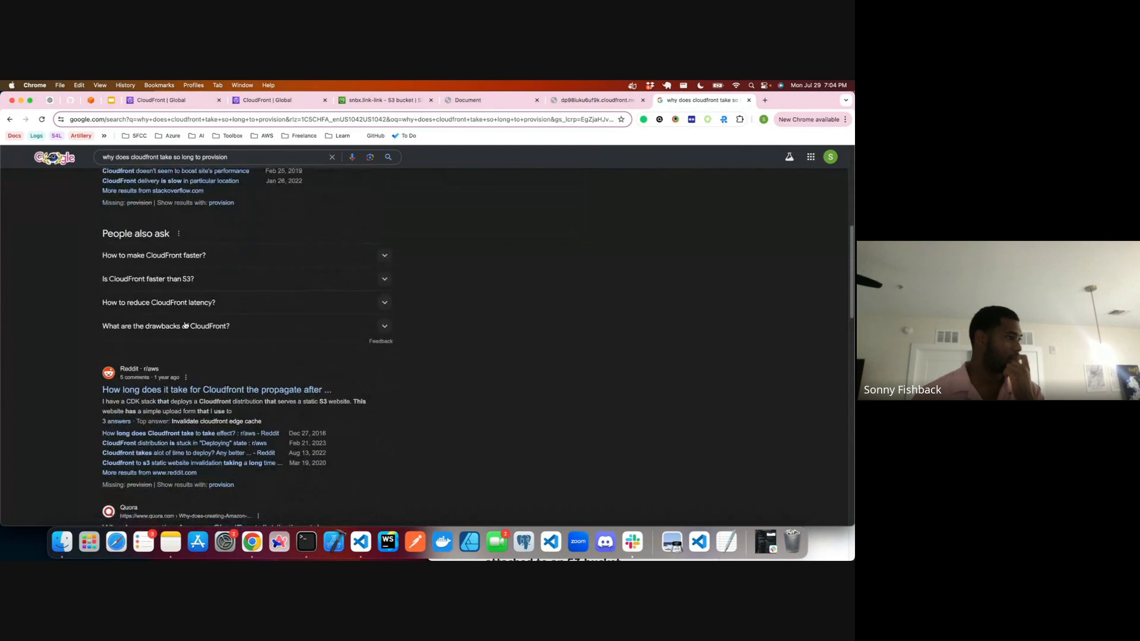
{"action": "left_click", "coordinate": [748, 100]}
Step: Check the pending new-distribution form, and refresh the distributions list several more times to check the deployment status
{"action": "left_click", "coordinate": [151, 104]}
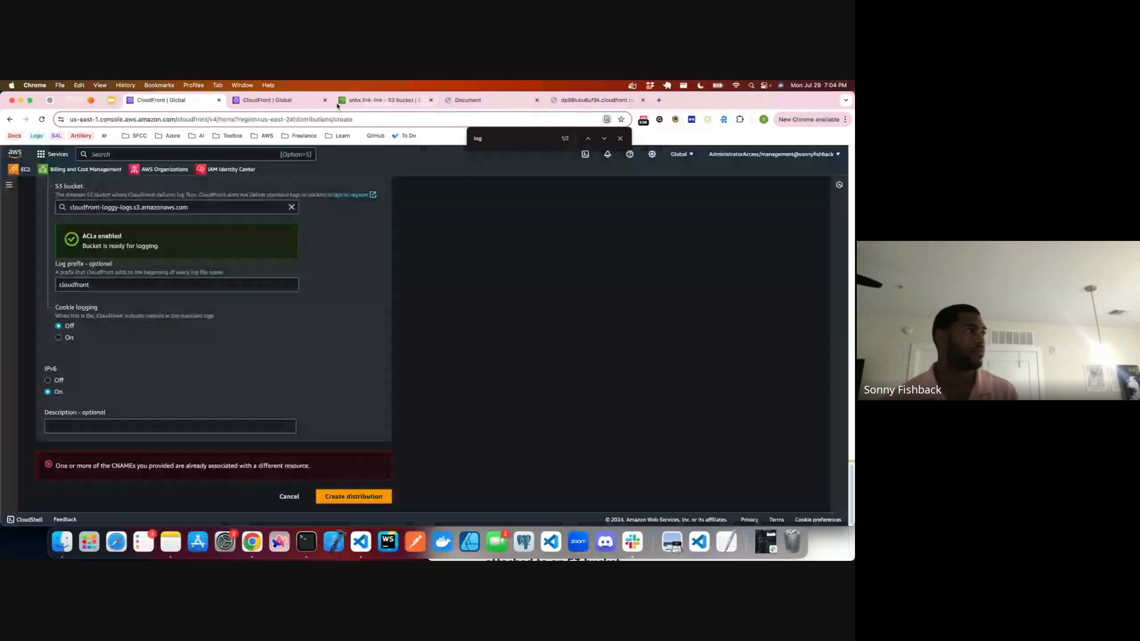
{"action": "left_click", "coordinate": [276, 100]}
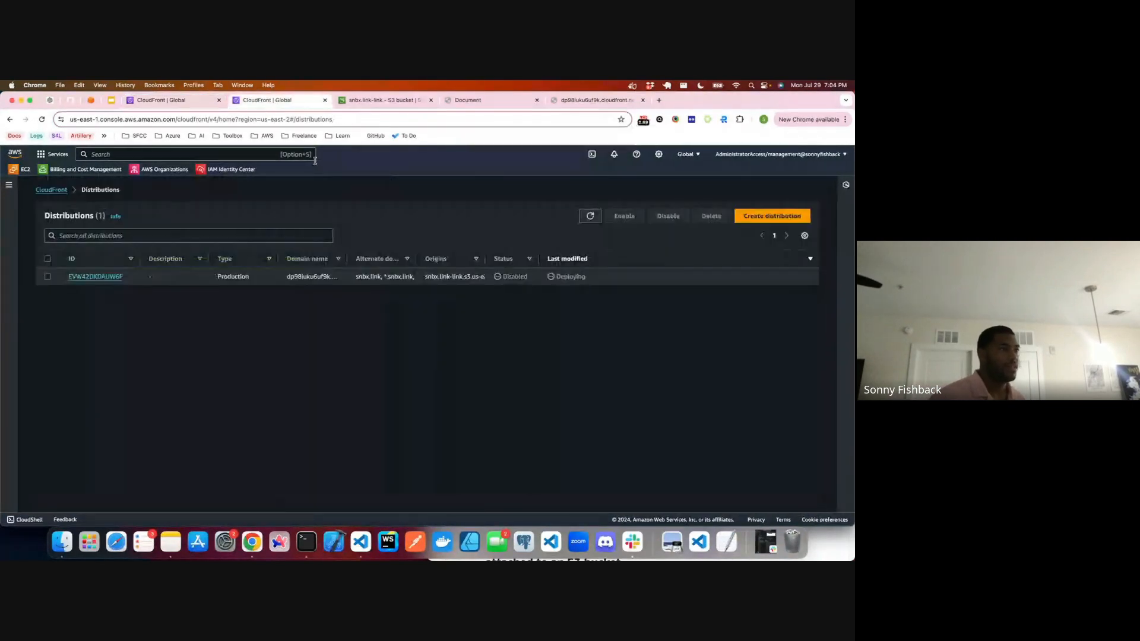
{"action": "left_click", "coordinate": [590, 218]}
{"action": "left_click", "coordinate": [590, 218]}
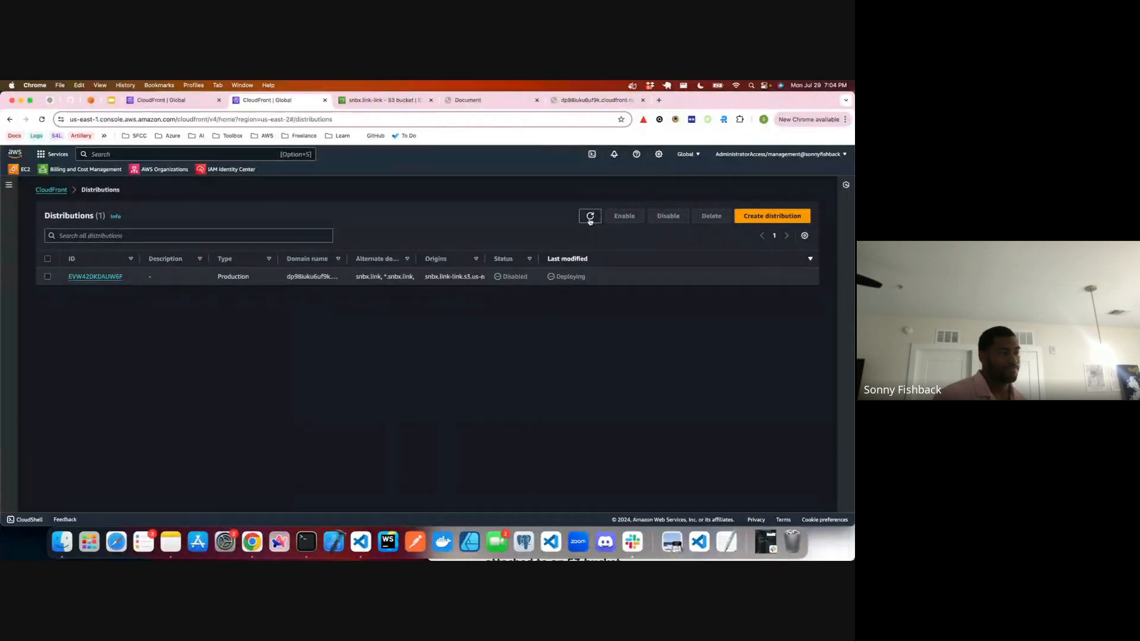
{"action": "left_click", "coordinate": [591, 218]}
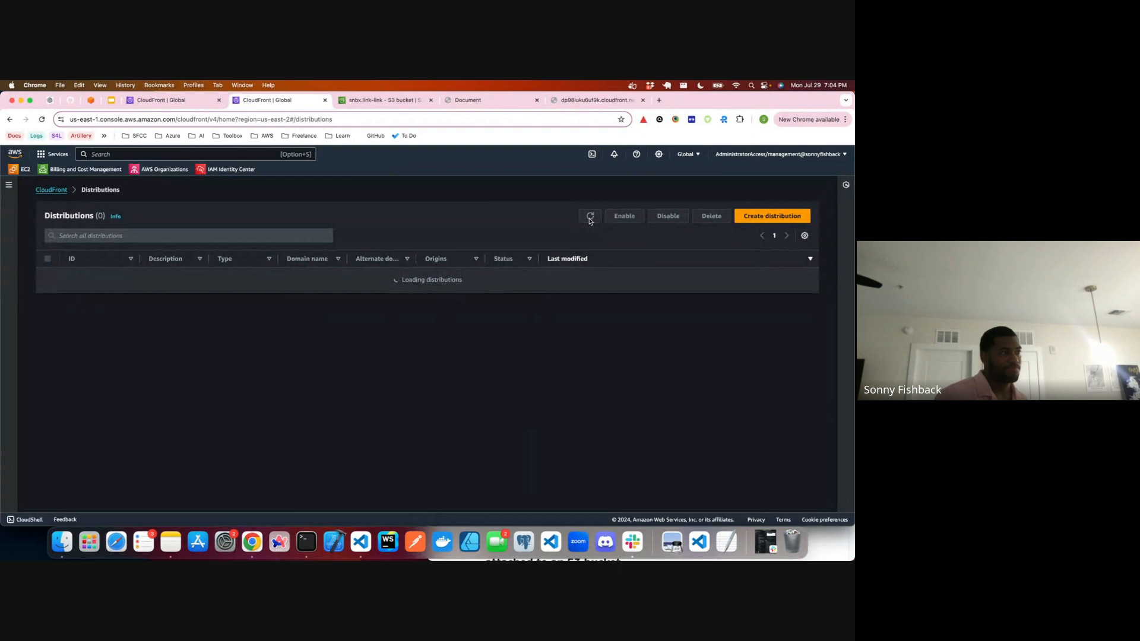
Step: Open the disabled production distribution, view its origins, and return to its general details
{"action": "left_click", "coordinate": [92, 277]}
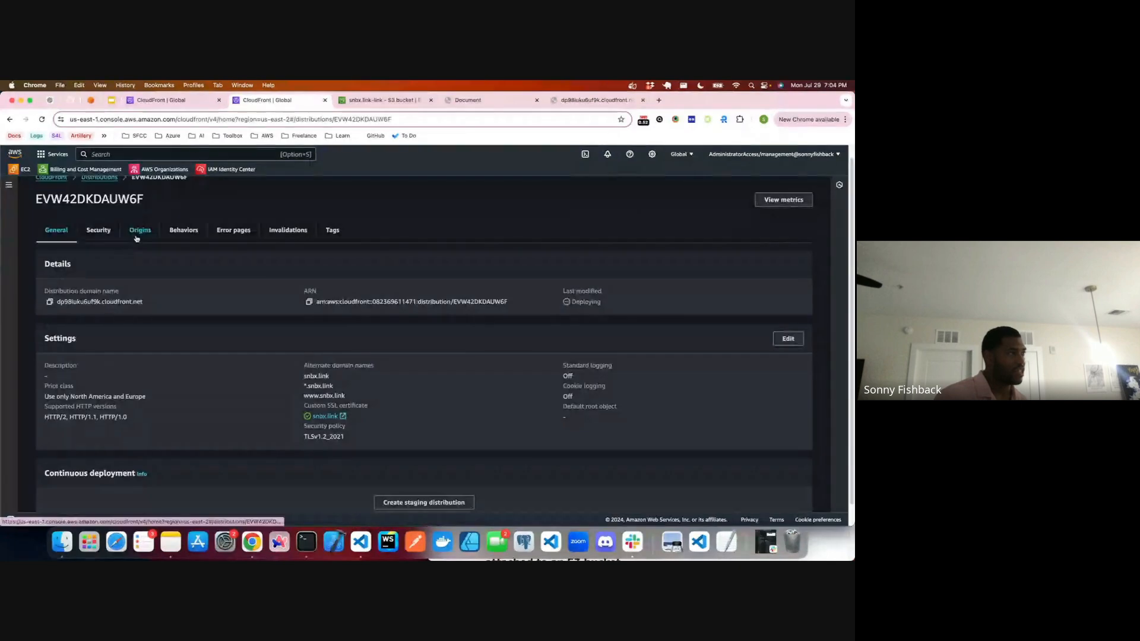
{"action": "left_click", "coordinate": [139, 232]}
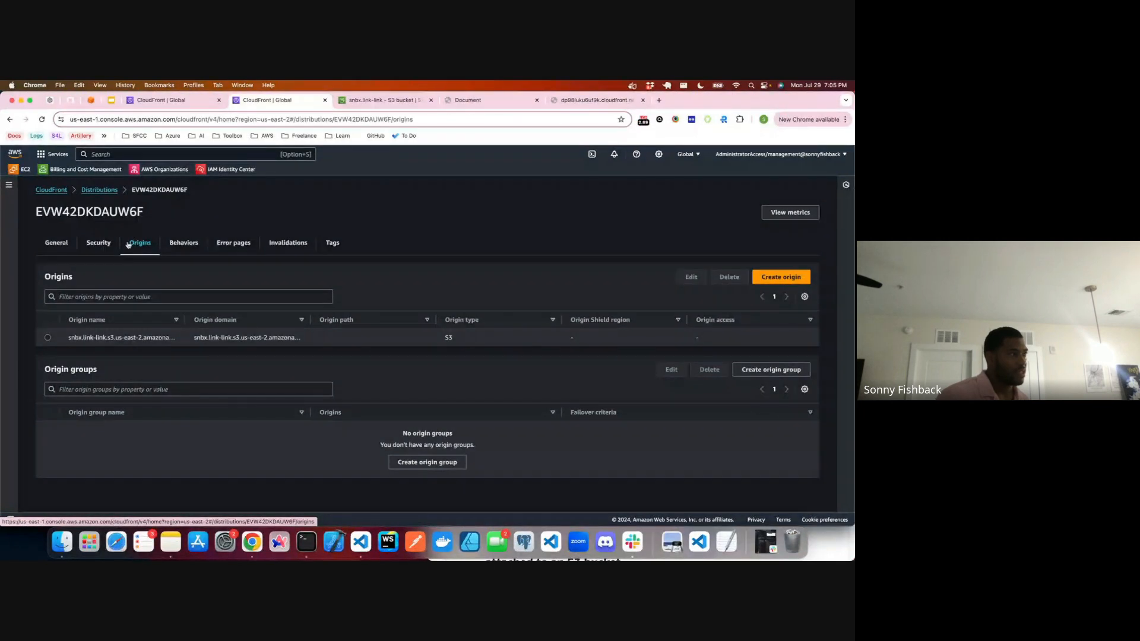
{"action": "left_click", "coordinate": [67, 244]}
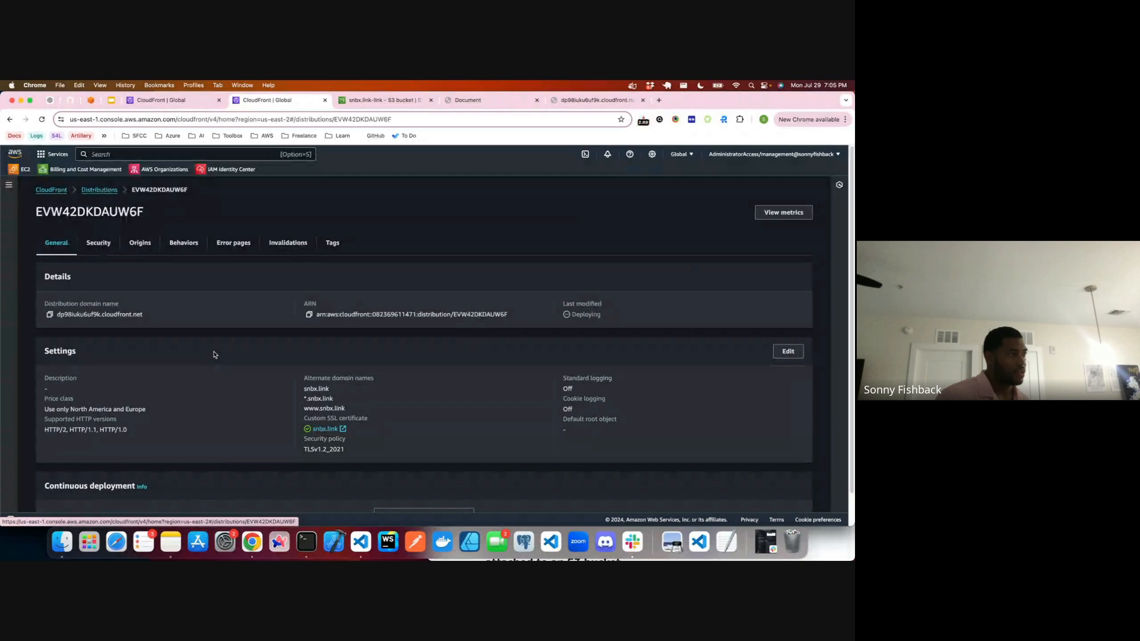
Step: Open the distribution's general settings for editing and review the price class, alternate domain names, SSL certificate, security policy, default root object and logging options
{"action": "scroll", "coordinate": [436, 361], "scroll_direction": "down", "scroll_amount": 1}
{"action": "left_click", "coordinate": [778, 324]}
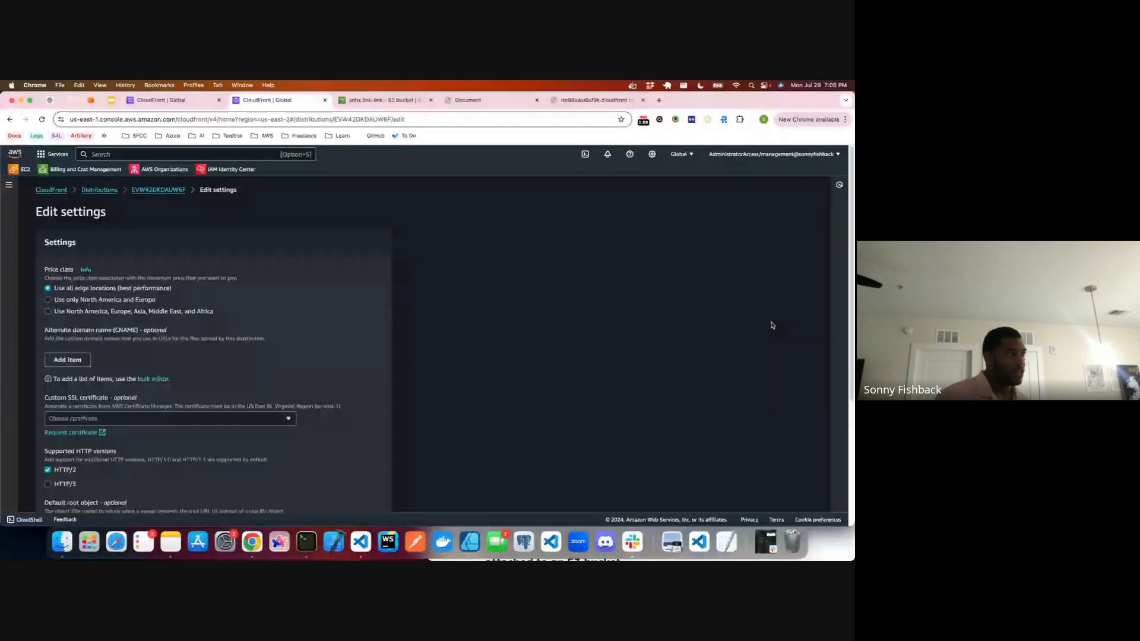
{"action": "scroll", "coordinate": [199, 396], "scroll_direction": "down", "scroll_amount": 5}
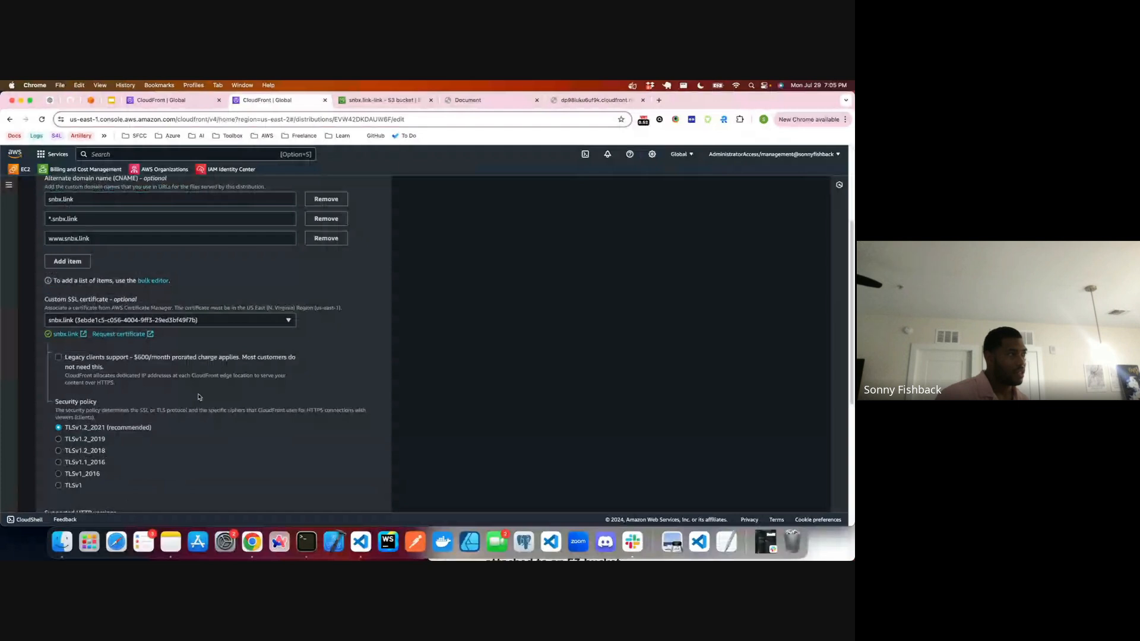
{"action": "scroll", "coordinate": [199, 397], "scroll_direction": "down", "scroll_amount": 6}
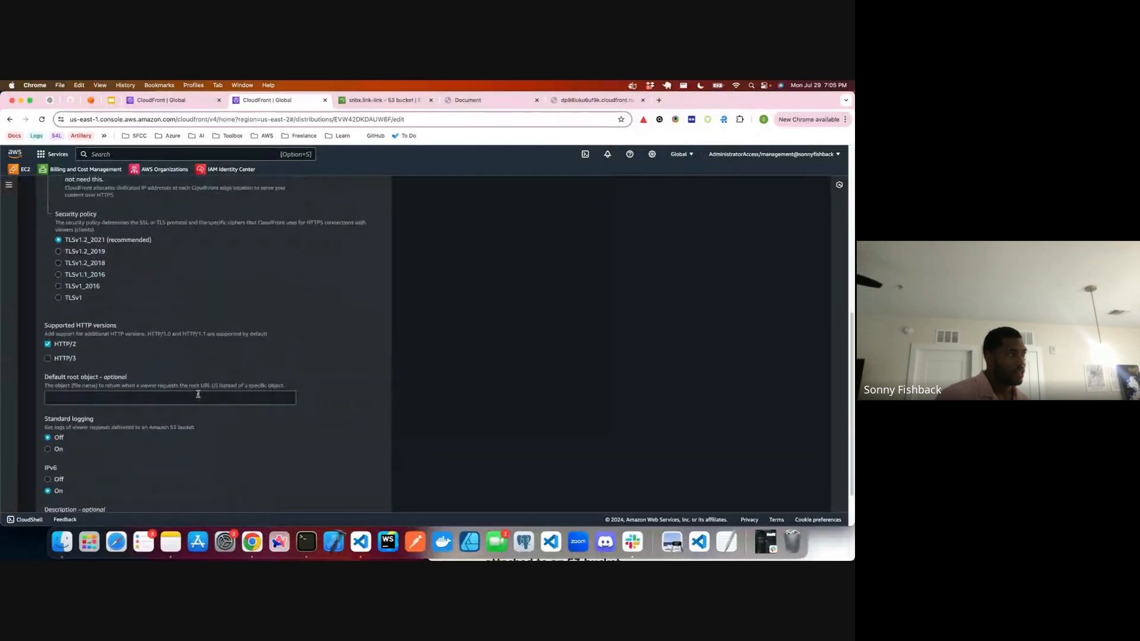
{"action": "scroll", "coordinate": [198, 395], "scroll_direction": "down", "scroll_amount": 2}
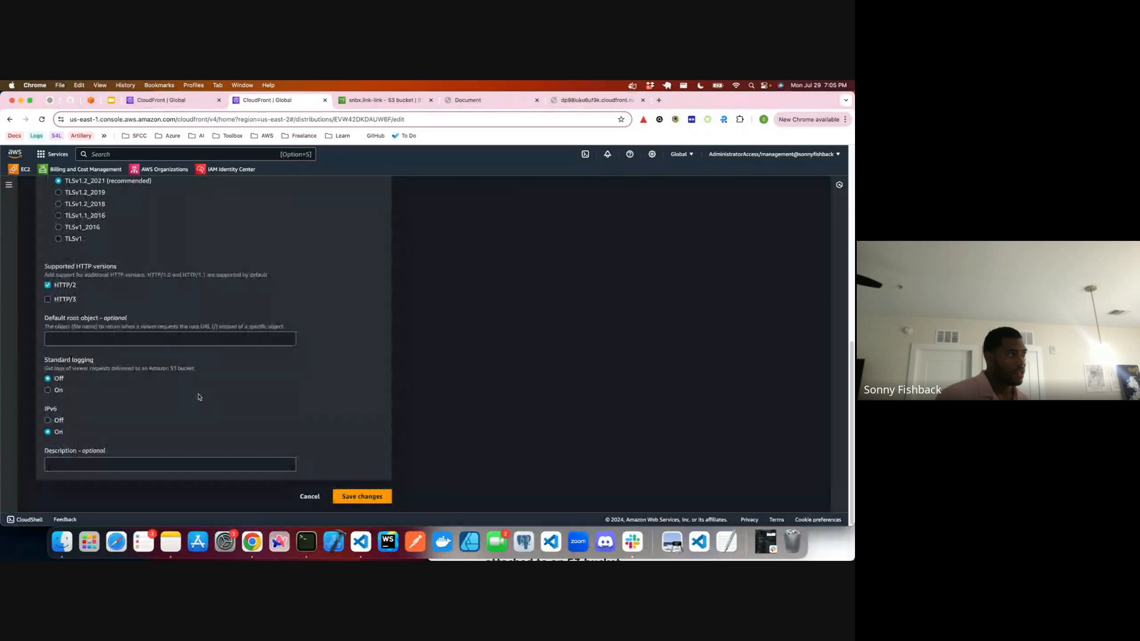
{"action": "scroll", "coordinate": [199, 397], "scroll_direction": "up", "scroll_amount": 11}
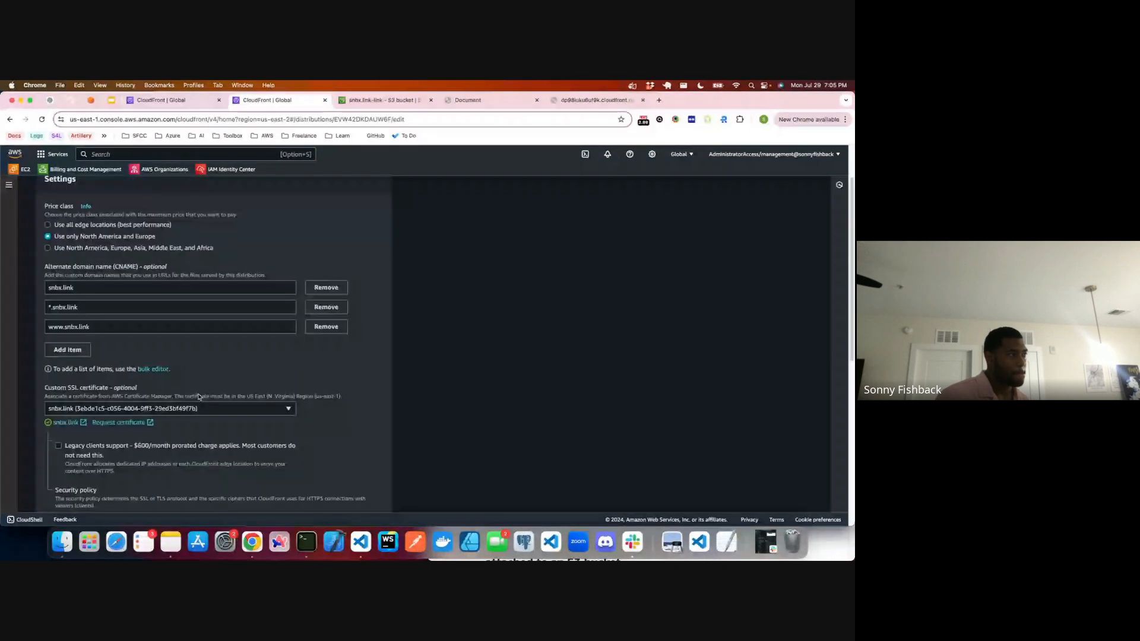
{"action": "scroll", "coordinate": [199, 397], "scroll_direction": "down", "scroll_amount": 3}
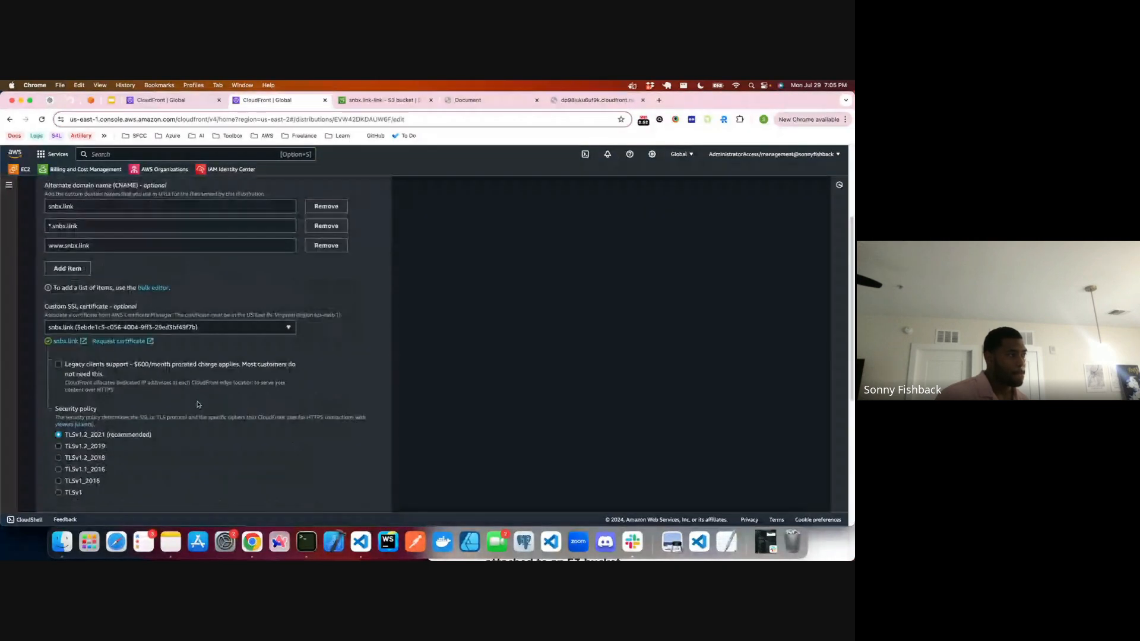
{"action": "scroll", "coordinate": [198, 405], "scroll_direction": "up", "scroll_amount": 5}
Step: Switch to the CloudFront Developer Guide window and read the steps for adding an origin access control to an S3 origin
{"action": "key", "text": "ctrl+Up"}
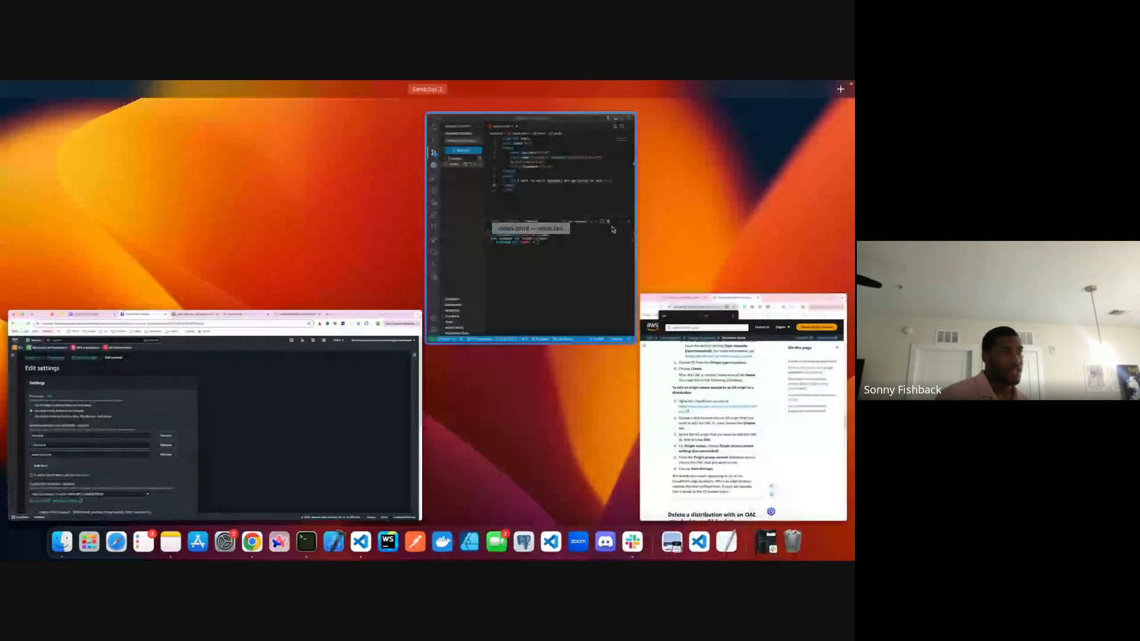
{"action": "left_click", "coordinate": [740, 349]}
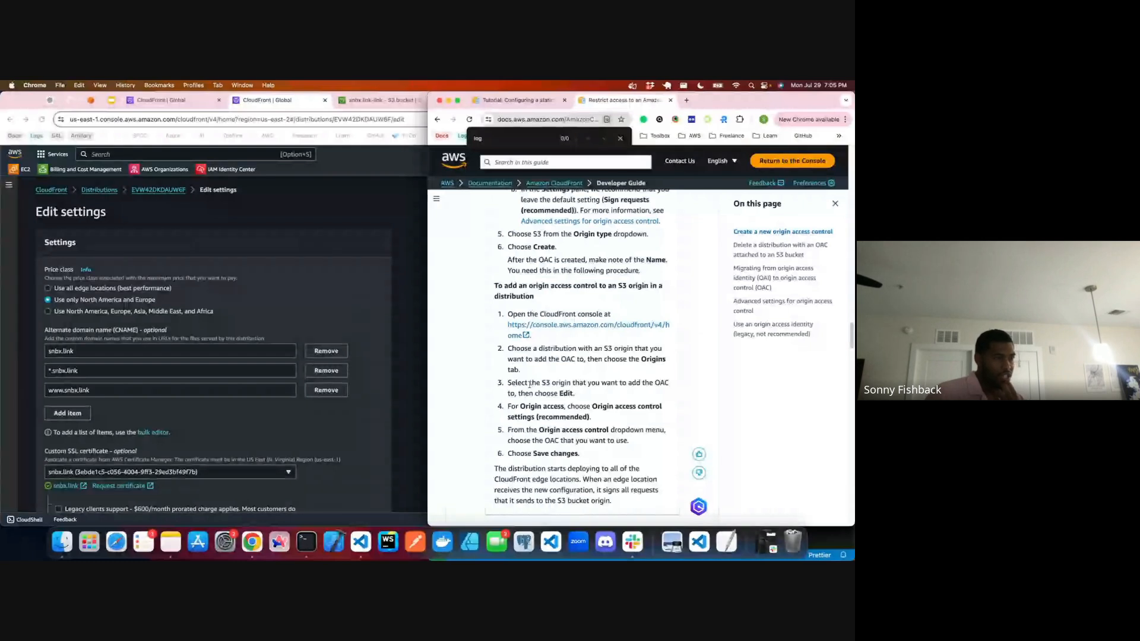
{"action": "left_click_drag", "start_coordinate": [530, 383], "coordinate": [595, 392]}
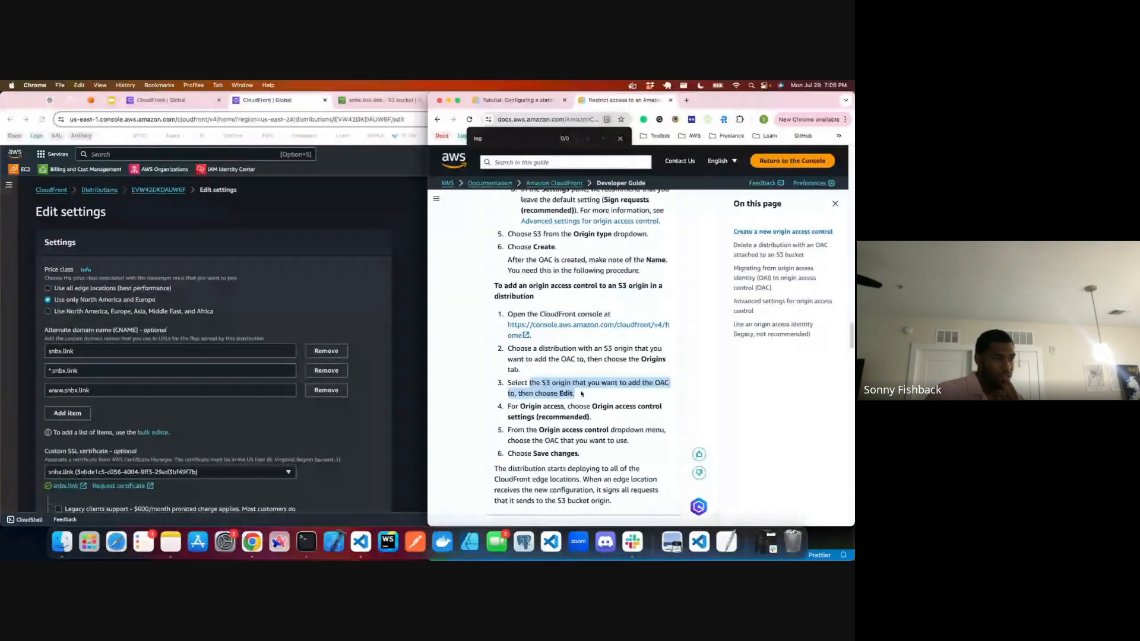
{"action": "left_click_drag", "start_coordinate": [507, 406], "coordinate": [600, 408]}
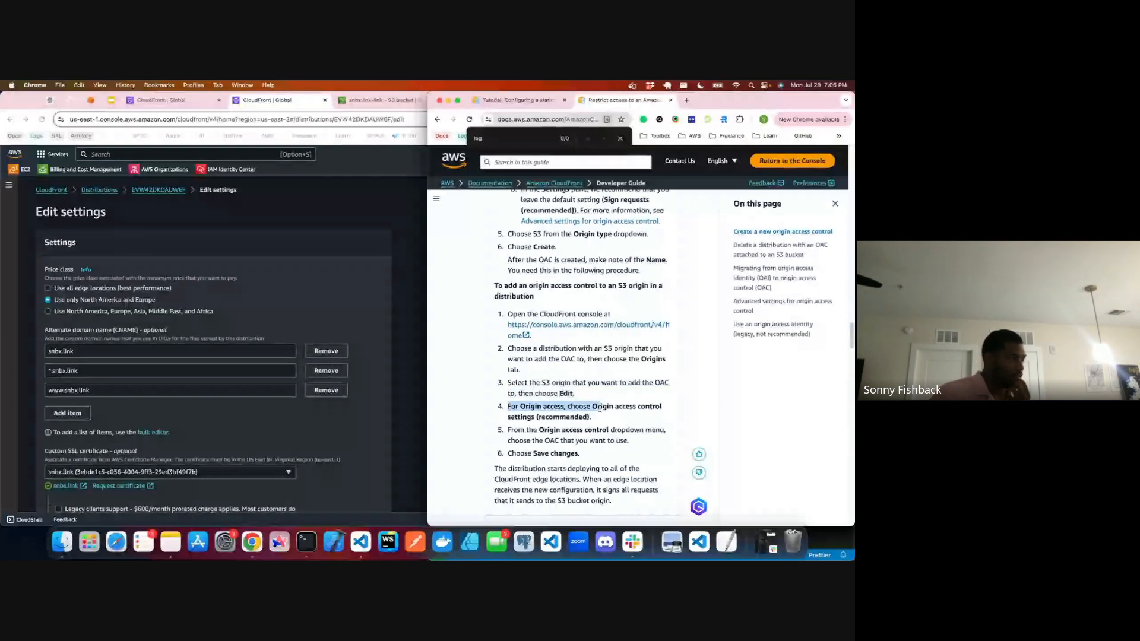
Step: Look over the distribution's Edit settings form for the origin access option, and leave the form without saving
{"action": "left_click", "coordinate": [239, 281]}
{"action": "scroll", "coordinate": [240, 281], "scroll_direction": "down", "scroll_amount": 3}
{"action": "scroll", "coordinate": [239, 282], "scroll_direction": "up", "scroll_amount": 3}
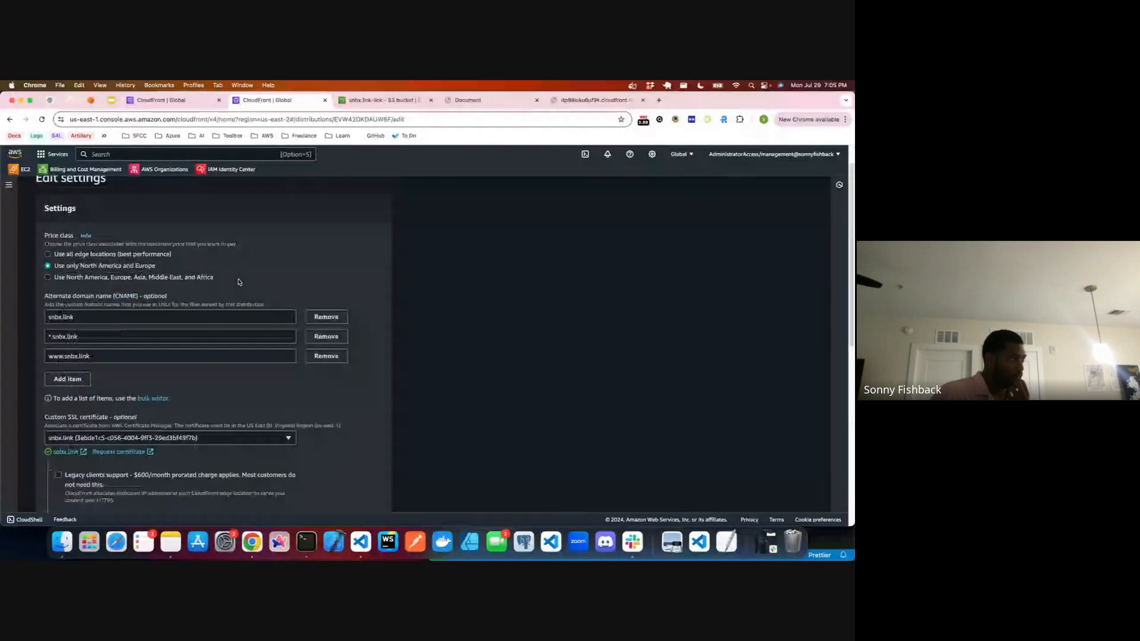
{"action": "scroll", "coordinate": [238, 282], "scroll_direction": "up", "scroll_amount": 1}
{"action": "key", "text": "super+Left"}
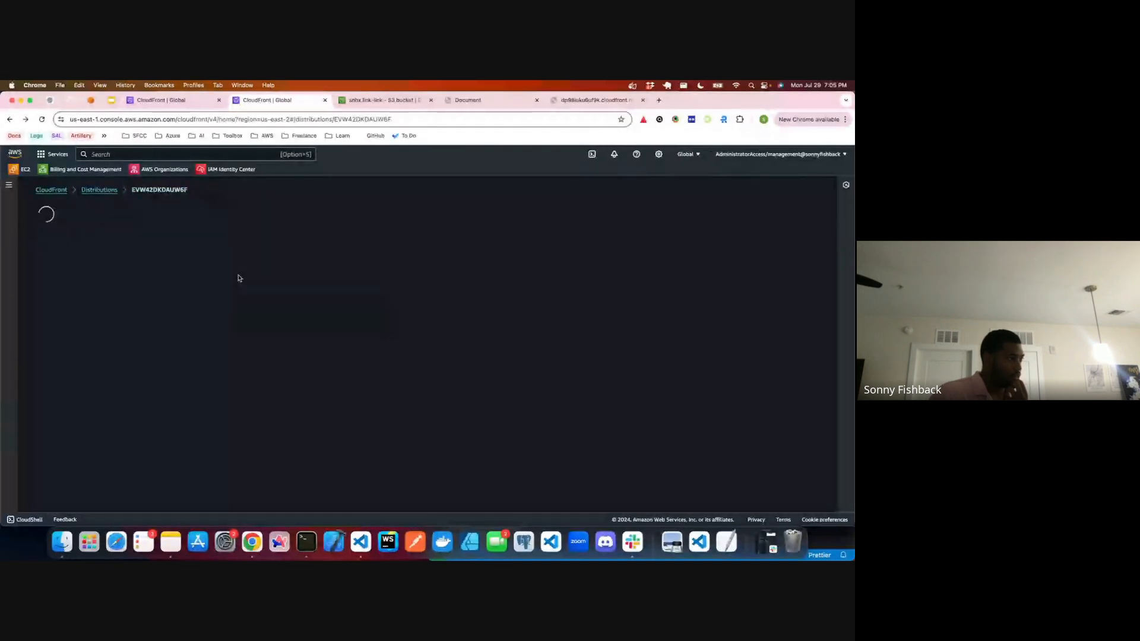
Step: View the distribution's security protections, and review its general details and settings
{"action": "left_click", "coordinate": [98, 243]}
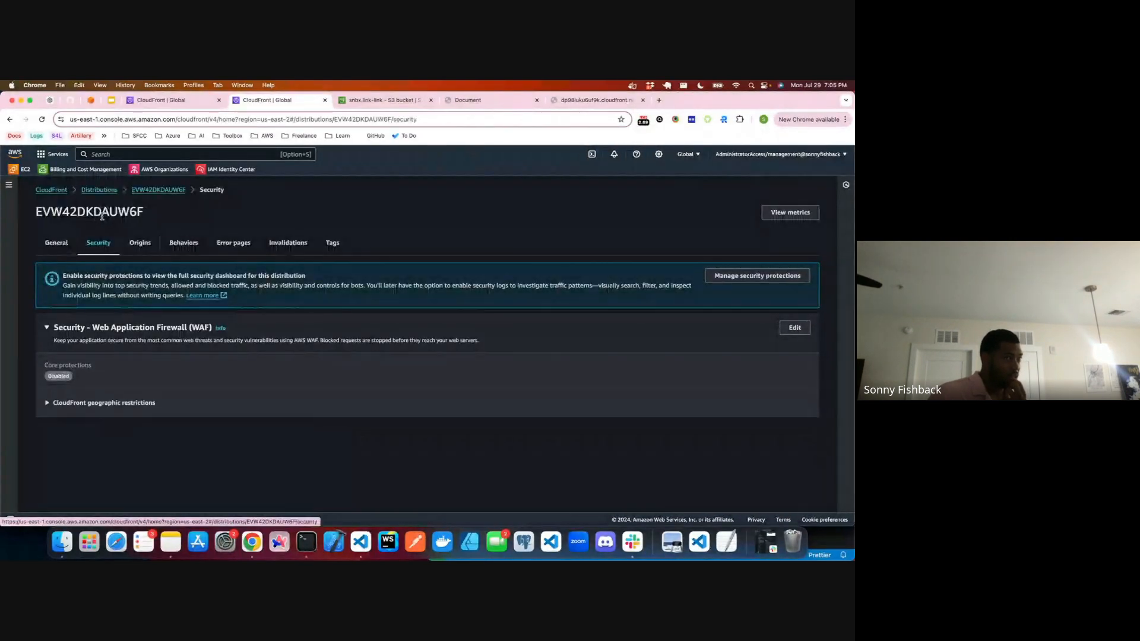
{"action": "left_click", "coordinate": [57, 241]}
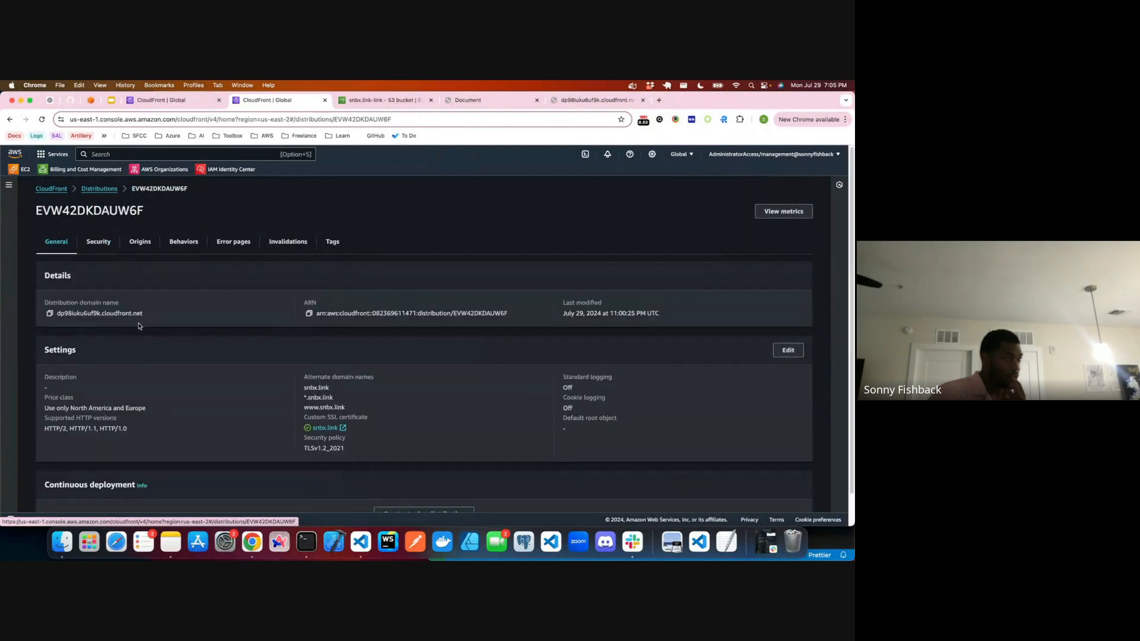
{"action": "scroll", "coordinate": [137, 325], "scroll_direction": "down", "scroll_amount": 1}
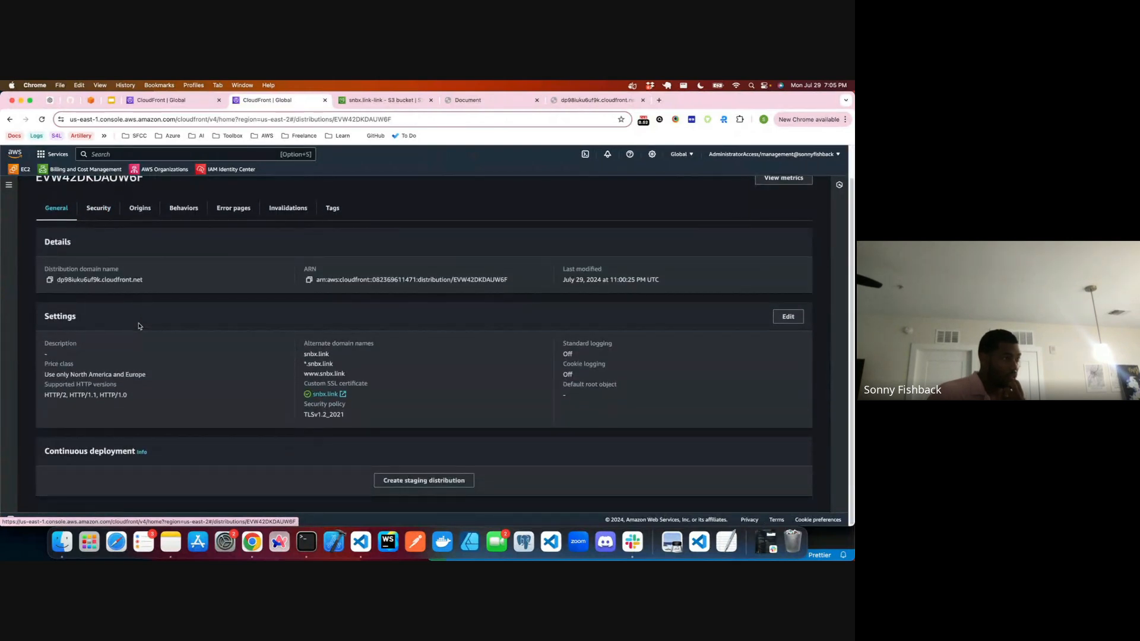
Step: Reopen the distribution's general settings for editing and search the page for "ori"
{"action": "left_click", "coordinate": [788, 317]}
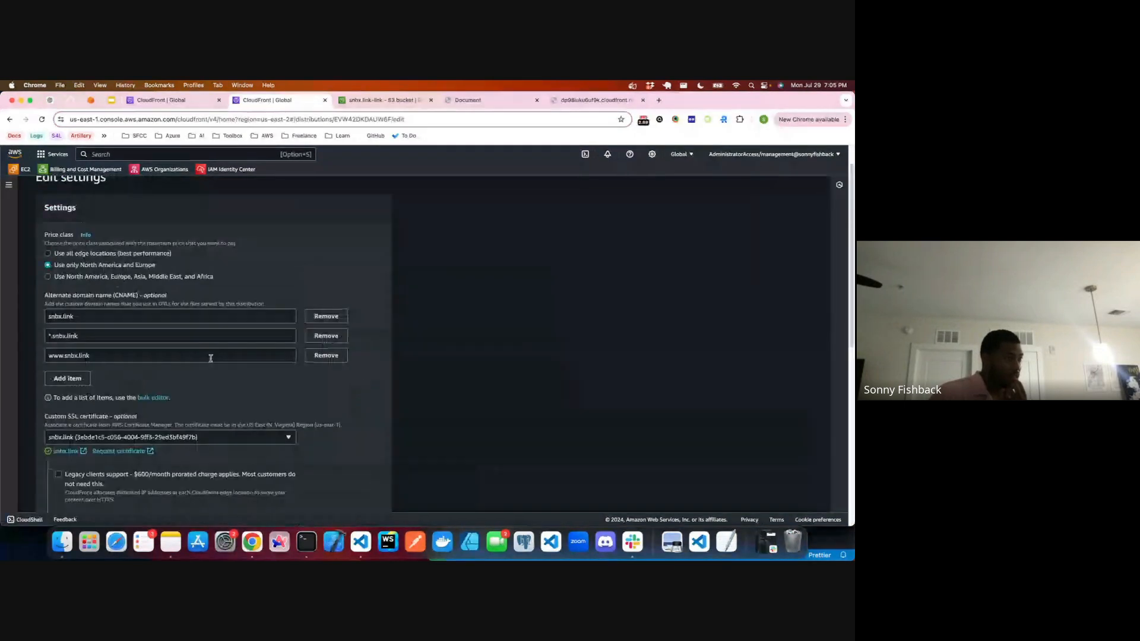
{"action": "scroll", "coordinate": [140, 349], "scroll_direction": "down", "scroll_amount": 2}
{"action": "scroll", "coordinate": [140, 350], "scroll_direction": "down", "scroll_amount": 5}
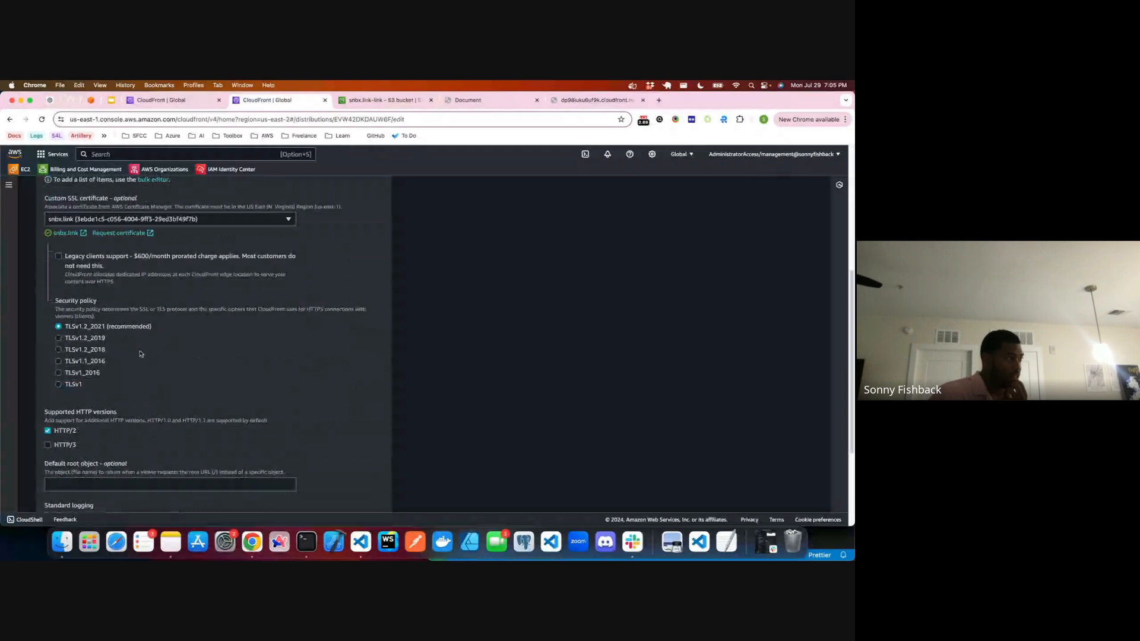
{"action": "scroll", "coordinate": [141, 354], "scroll_direction": "down", "scroll_amount": 1}
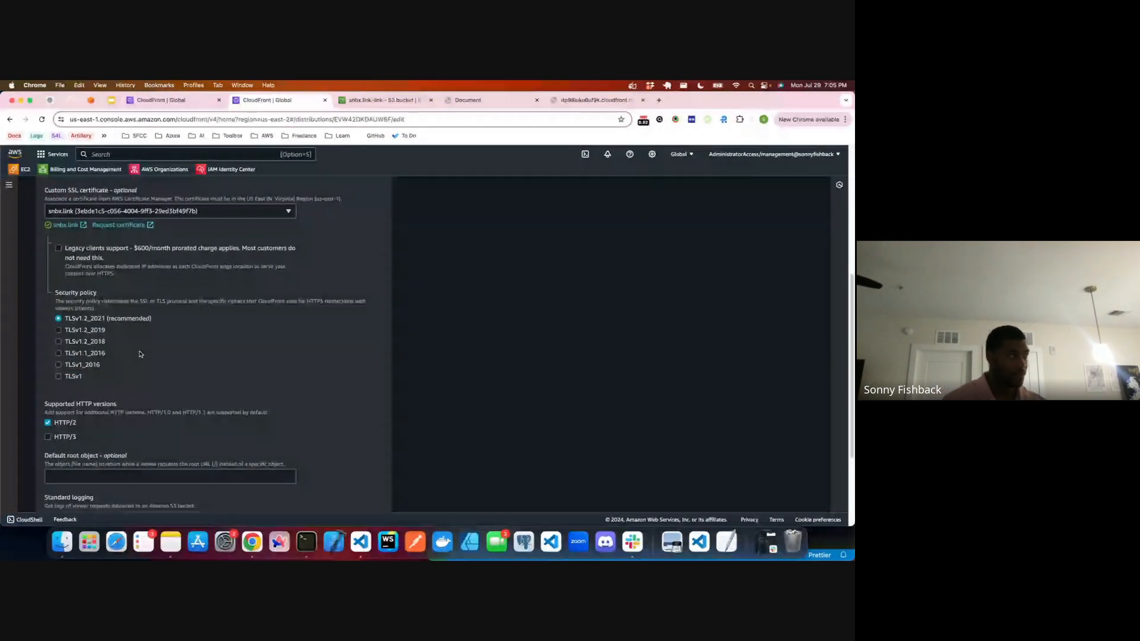
{"action": "key", "text": "super+f"}
{"action": "type", "text": "ori"}
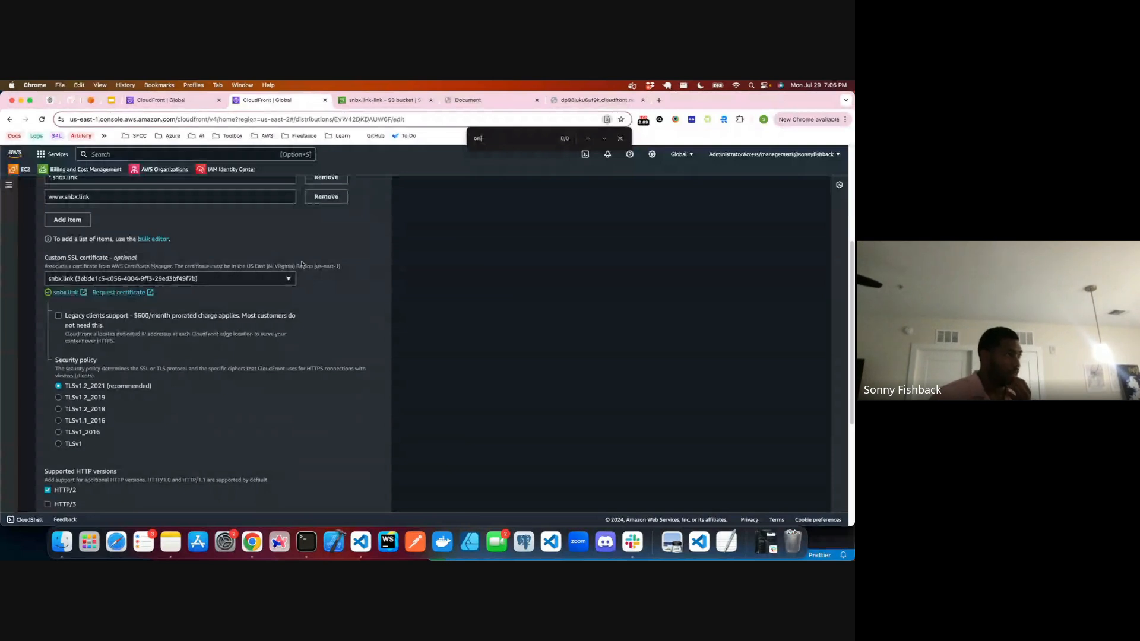
Step: Leave the settings form unsaved, view the distribution's origins, and return to the distributions list
{"action": "key", "text": "super+bracketleft"}
{"action": "left_click", "coordinate": [134, 244]}
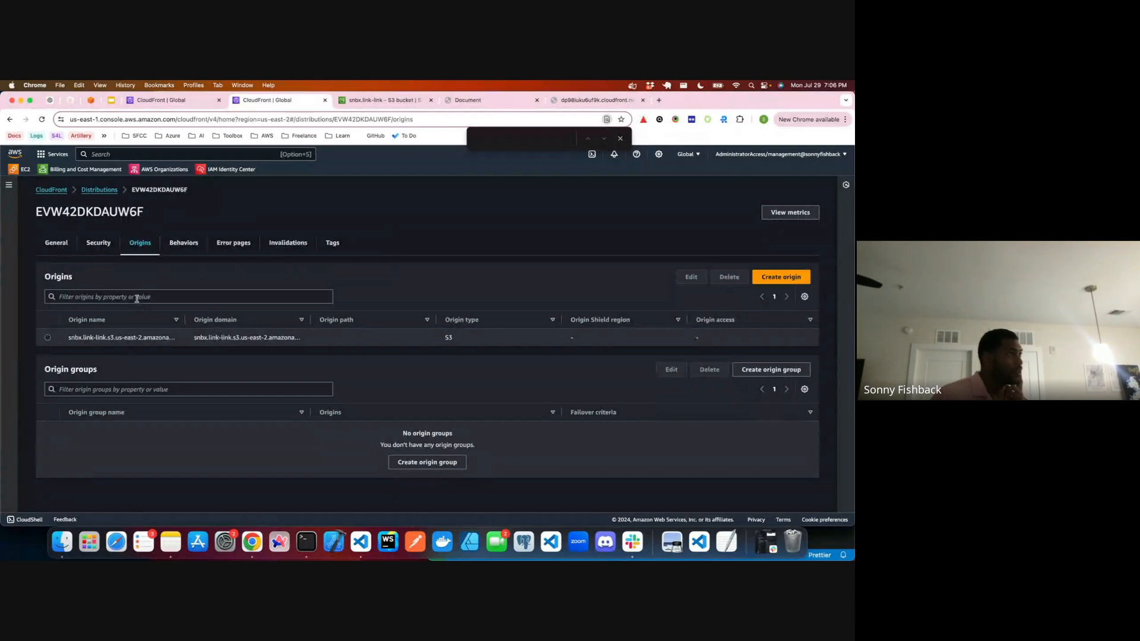
{"action": "left_click", "coordinate": [99, 189]}
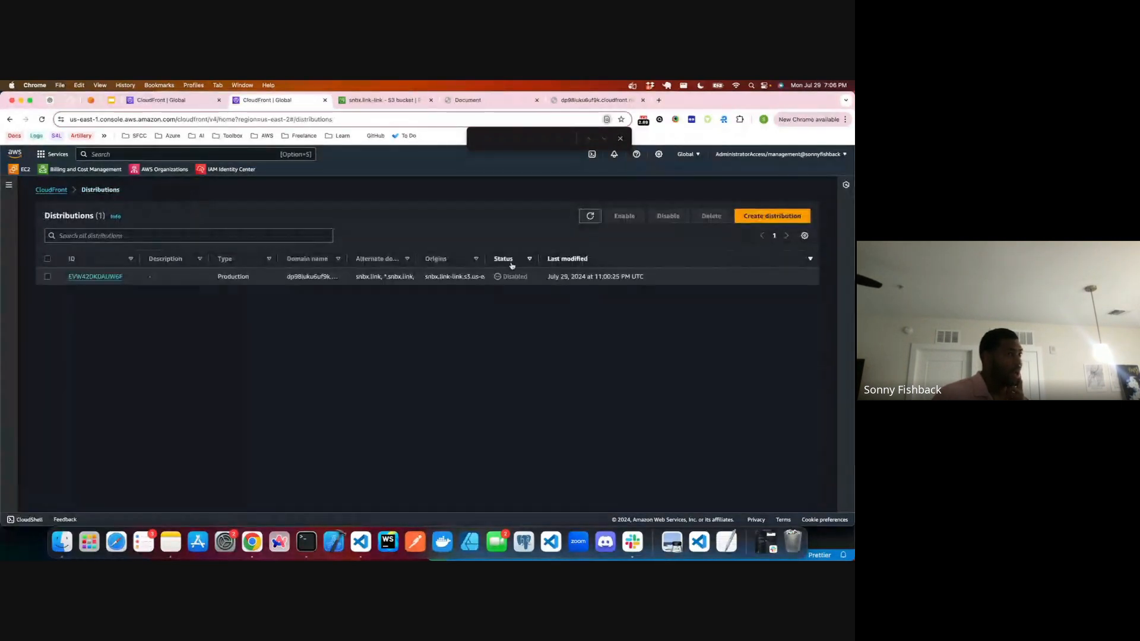
Step: Permanently delete the disabled CloudFront distribution
{"action": "left_click", "coordinate": [47, 277]}
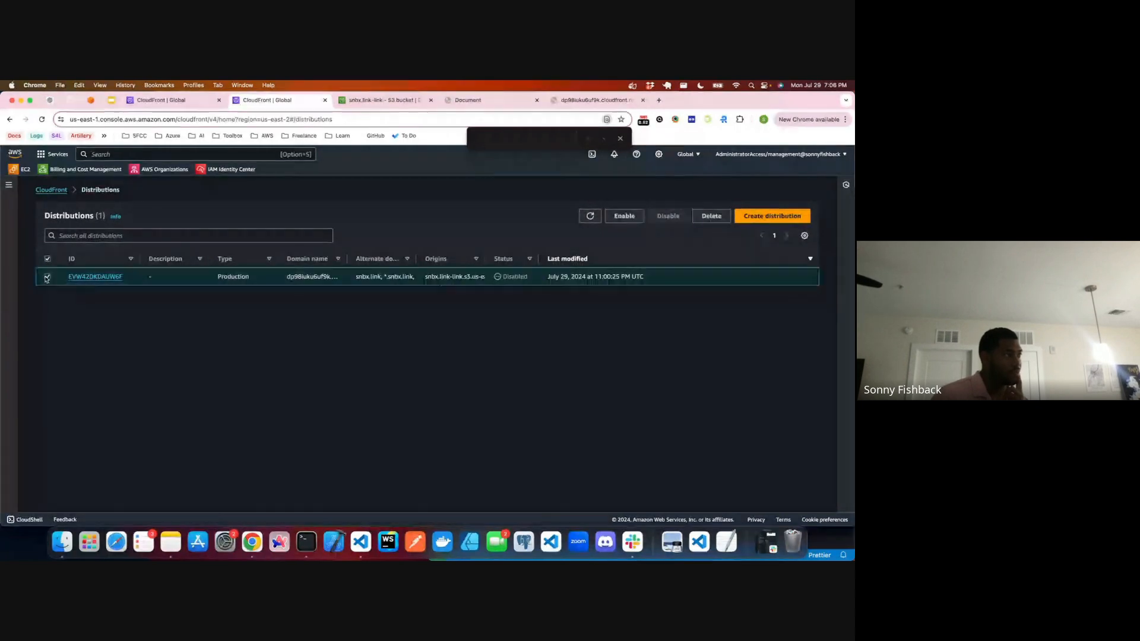
{"action": "left_click", "coordinate": [706, 218]}
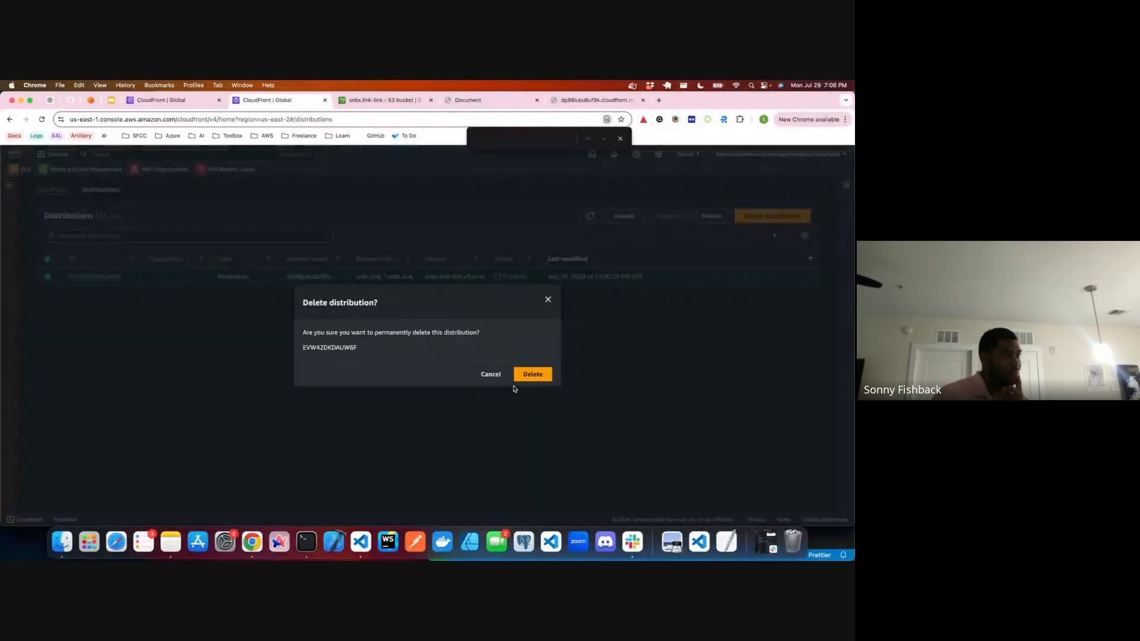
{"action": "left_click", "coordinate": [519, 379]}
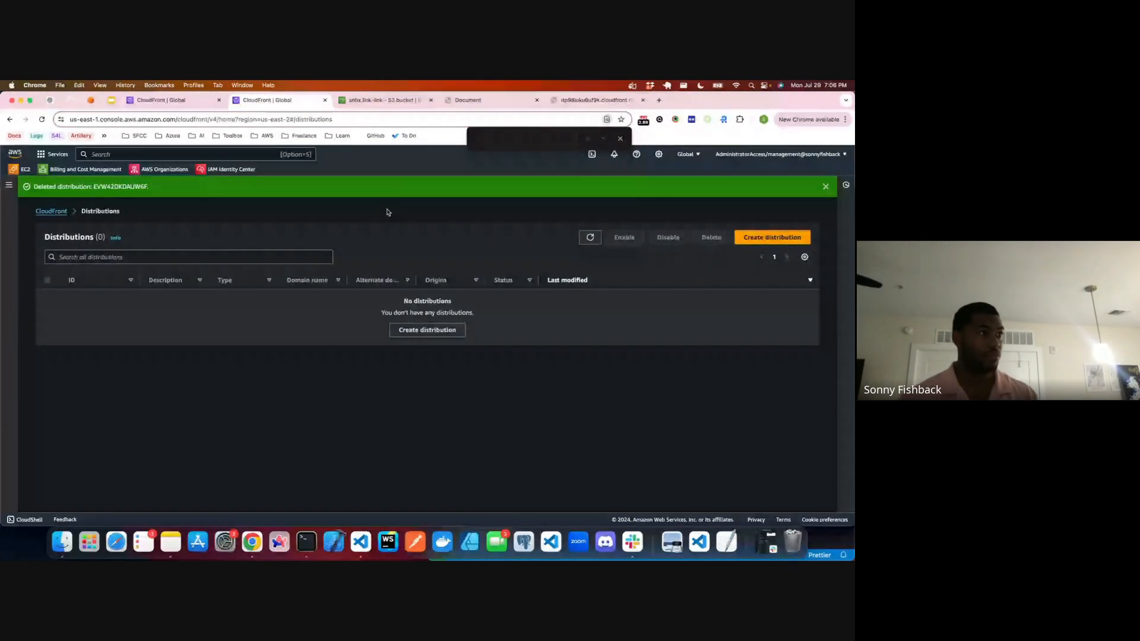
Step: Submit the prepared new-distribution form again to create the CloudFront distribution
{"action": "left_click", "coordinate": [173, 100]}
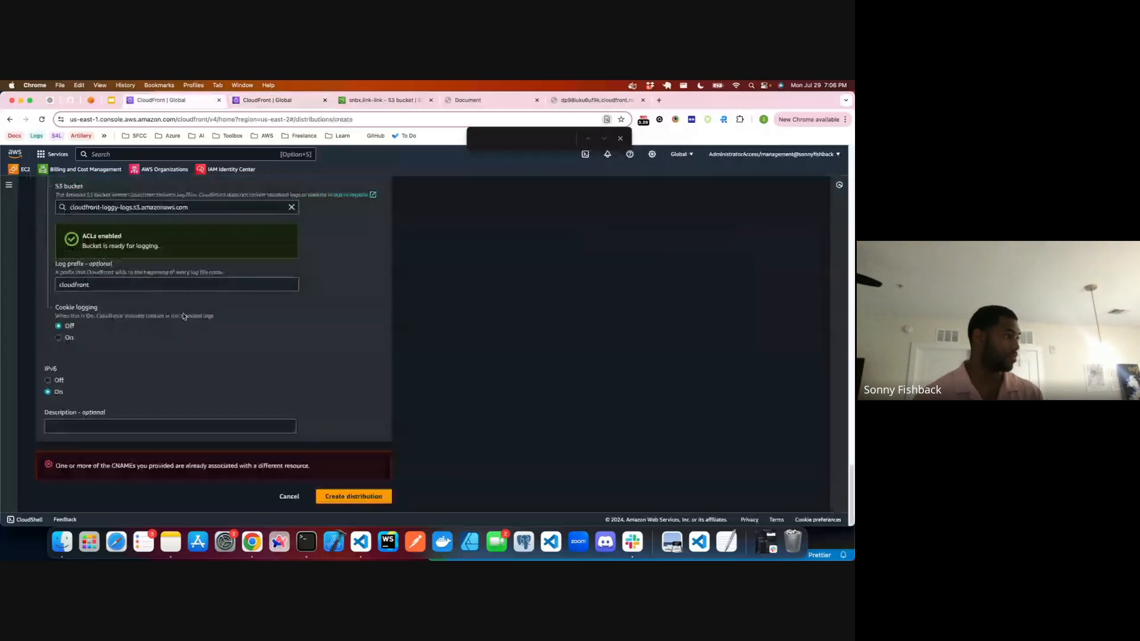
{"action": "left_click", "coordinate": [342, 494]}
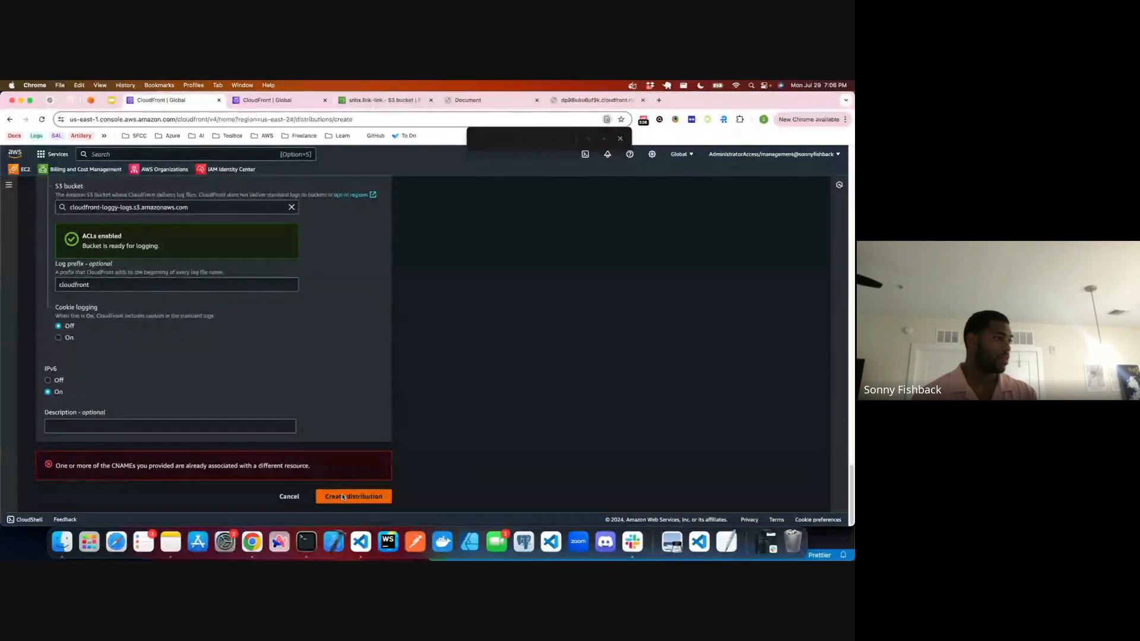
{"action": "left_click", "coordinate": [343, 495]}
{"action": "scroll", "coordinate": [271, 383], "scroll_direction": "up", "scroll_amount": 15}
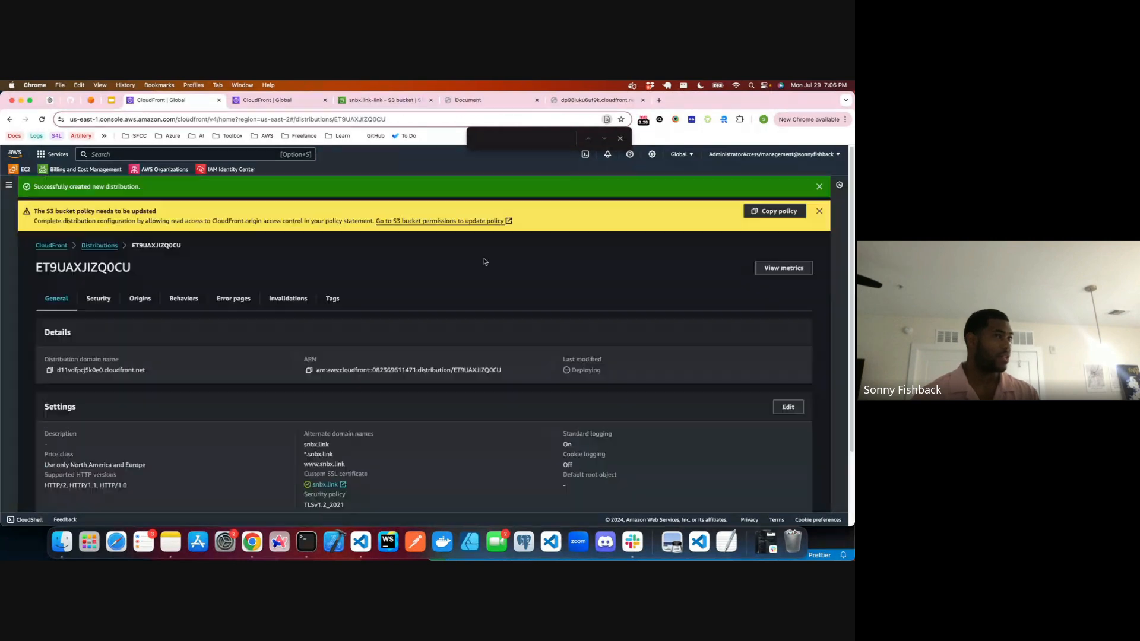
Step: Copy the new distribution's policy statement, replace the entire bucket policy of snbx.link-link with it, and save the changes
{"action": "left_click", "coordinate": [775, 211]}
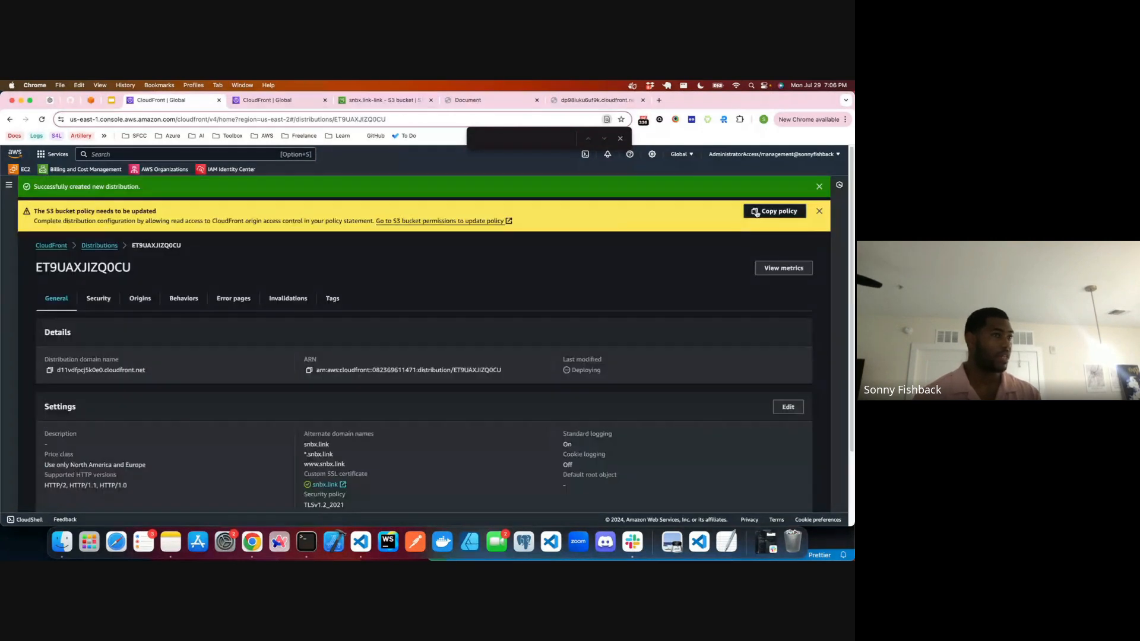
{"action": "left_click", "coordinate": [339, 102]}
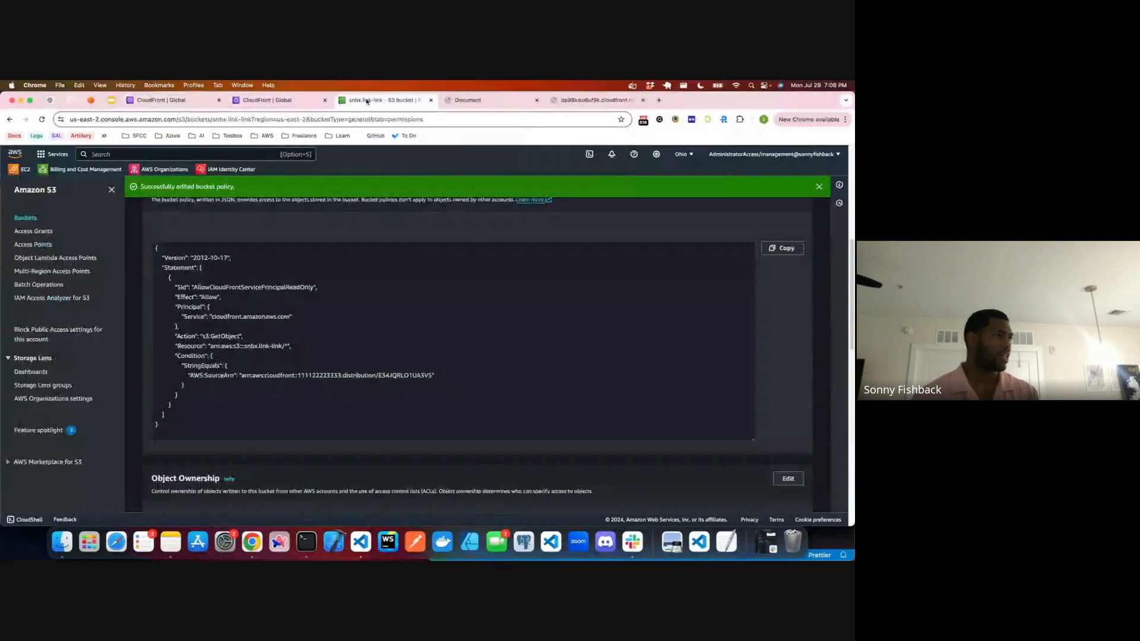
{"action": "scroll", "coordinate": [752, 373], "scroll_direction": "up", "scroll_amount": 5}
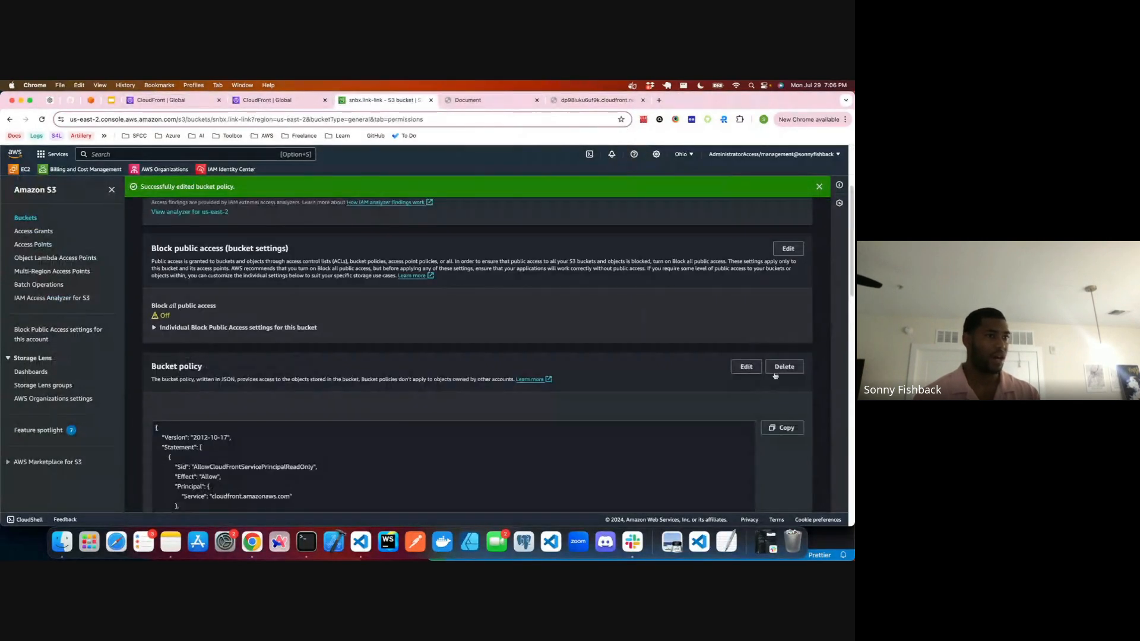
{"action": "left_click", "coordinate": [750, 369]}
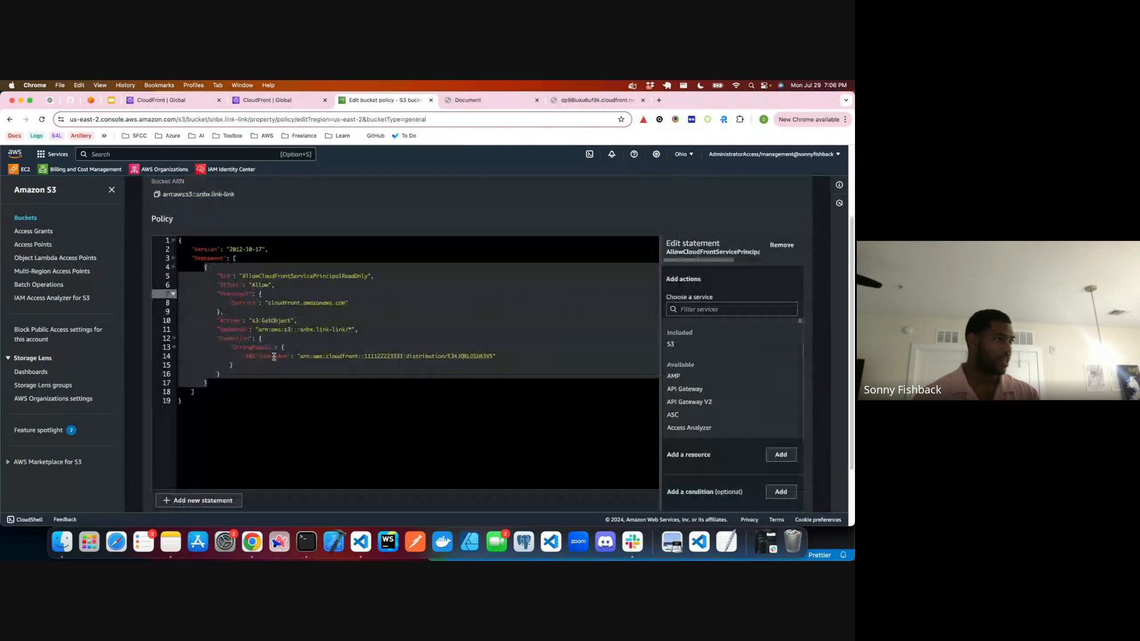
{"action": "key", "text": "super+a"}
{"action": "key", "text": "super+v"}
{"action": "left_click", "coordinate": [783, 500]}
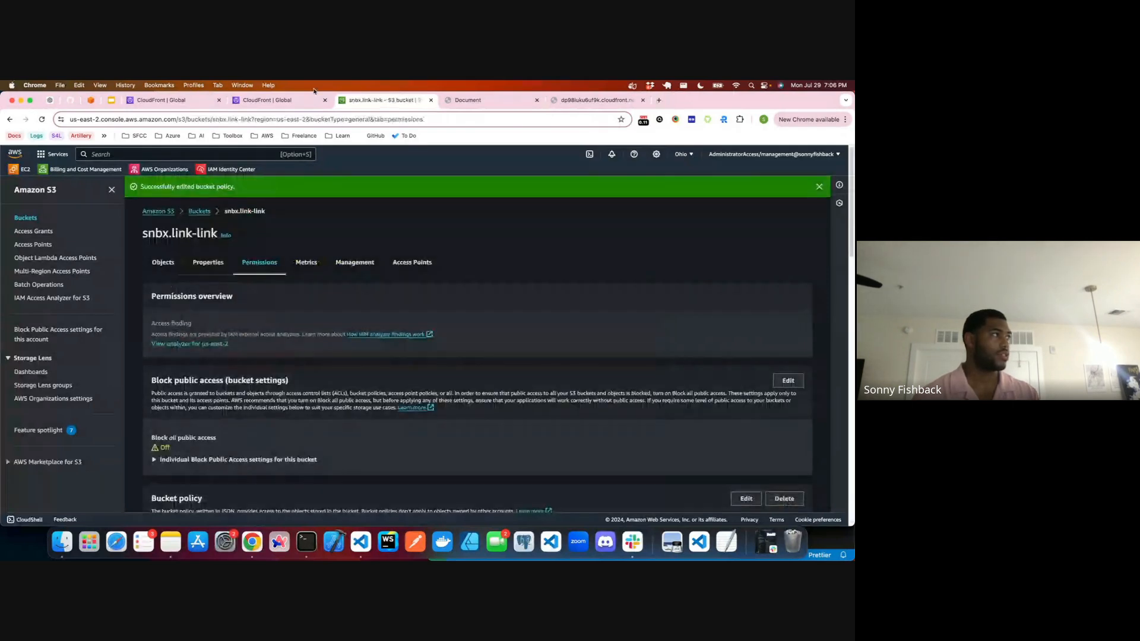
Step: Reload the S3 website endpoint page to test direct access, and close the deleted distribution's page
{"action": "left_click", "coordinate": [497, 102]}
{"action": "key", "text": "super+r"}
{"action": "key", "text": "ctrl+Tab"}
{"action": "key", "text": "super+r"}
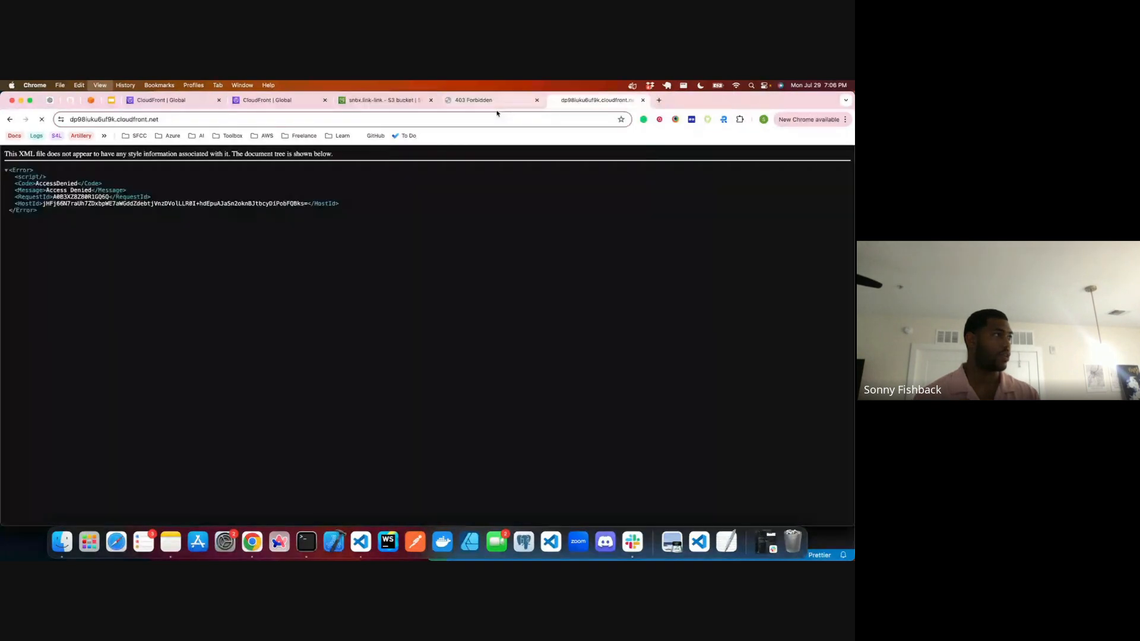
{"action": "left_click", "coordinate": [643, 99]}
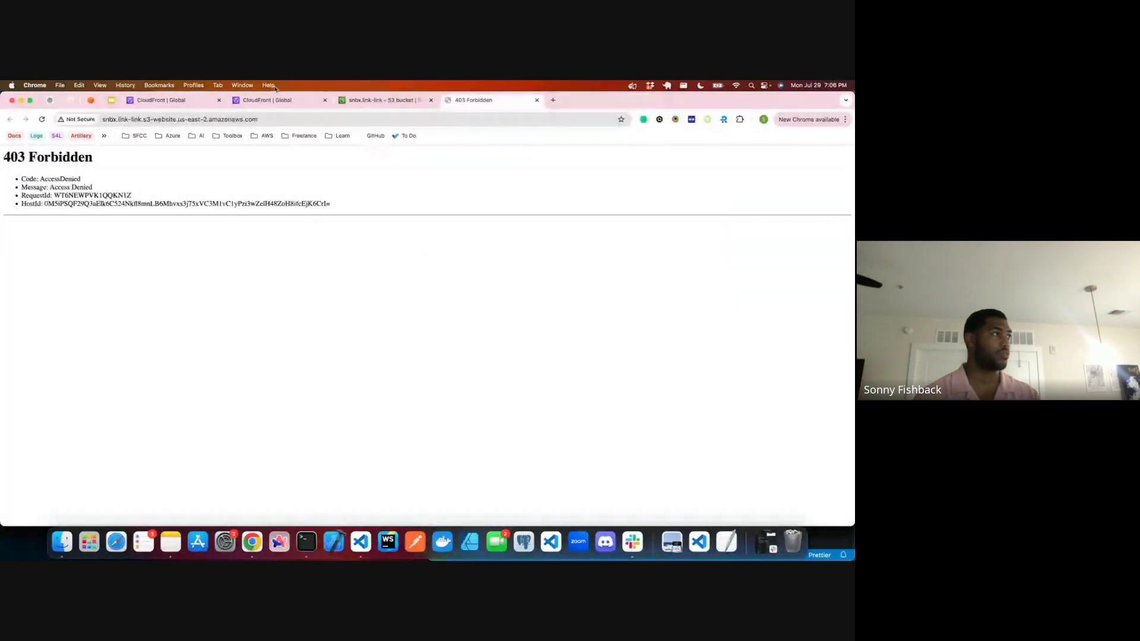
Step: Copy the new distribution's domain name, load it in a new browser tab, retry the address, and close that tab
{"action": "left_click", "coordinate": [265, 102]}
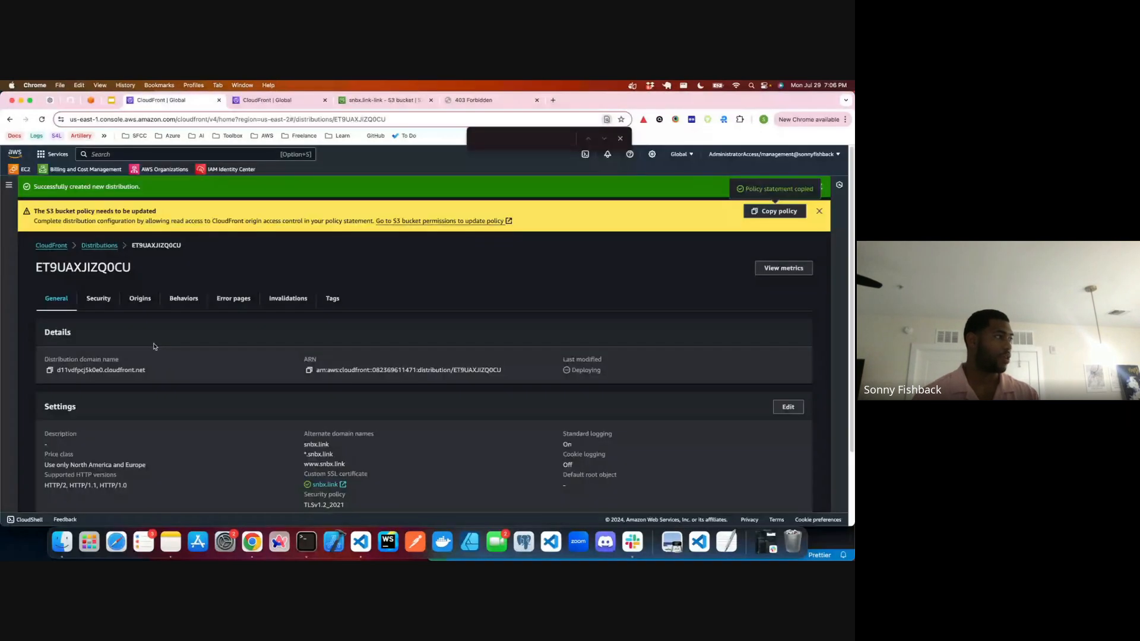
{"action": "left_click", "coordinate": [49, 370]}
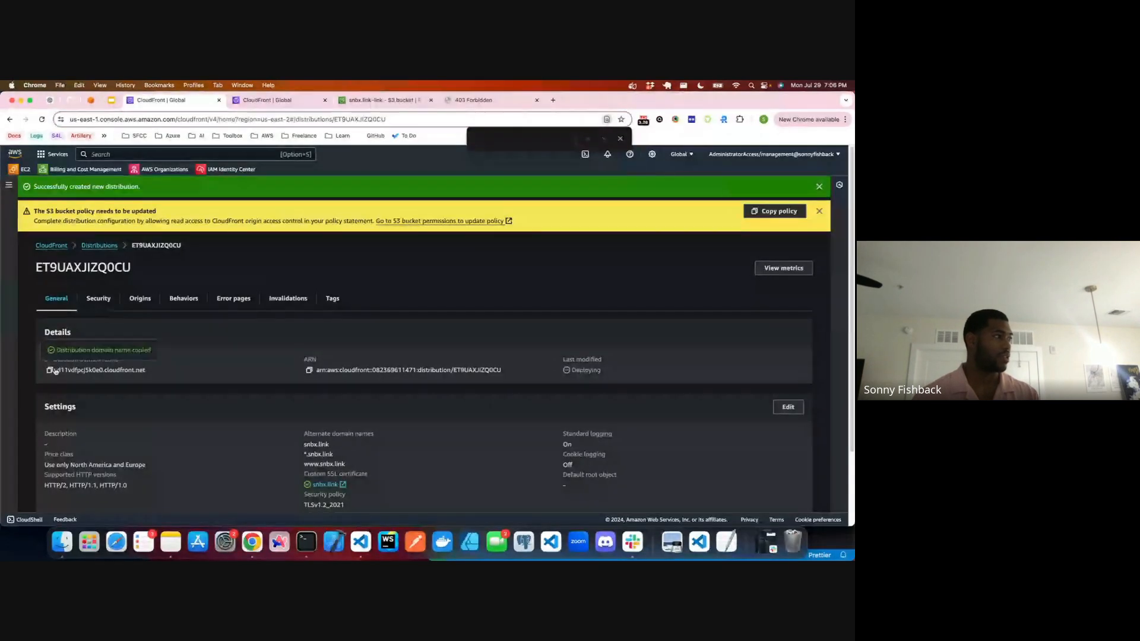
{"action": "left_click", "coordinate": [553, 99]}
{"action": "key", "text": "cmd+v"}
{"action": "key", "text": "Return"}
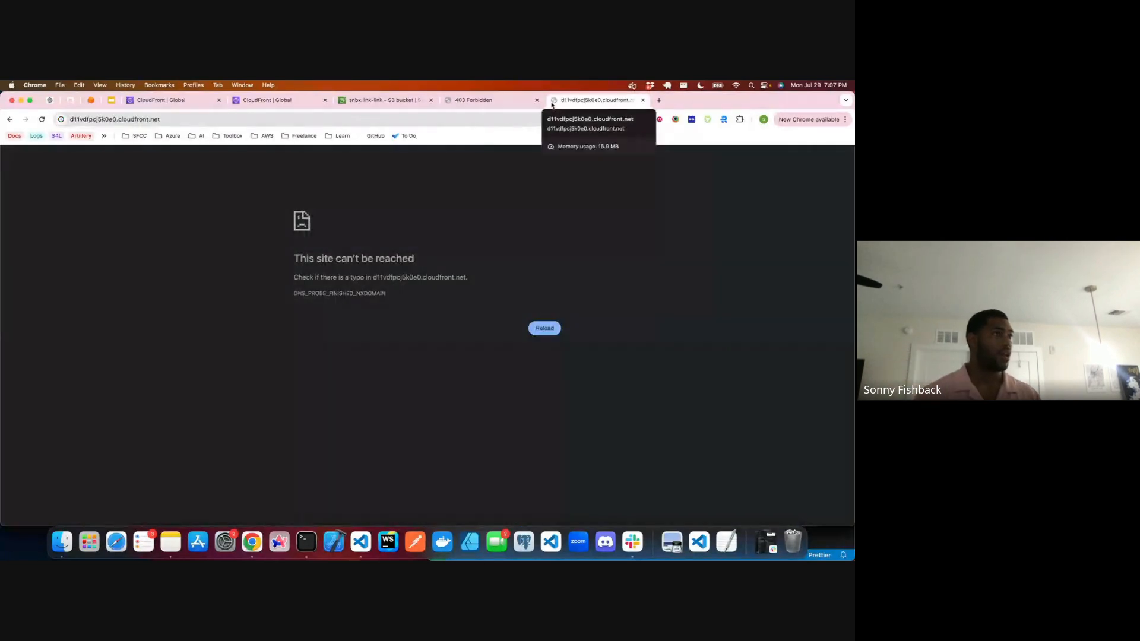
{"action": "double_click", "coordinate": [280, 116]}
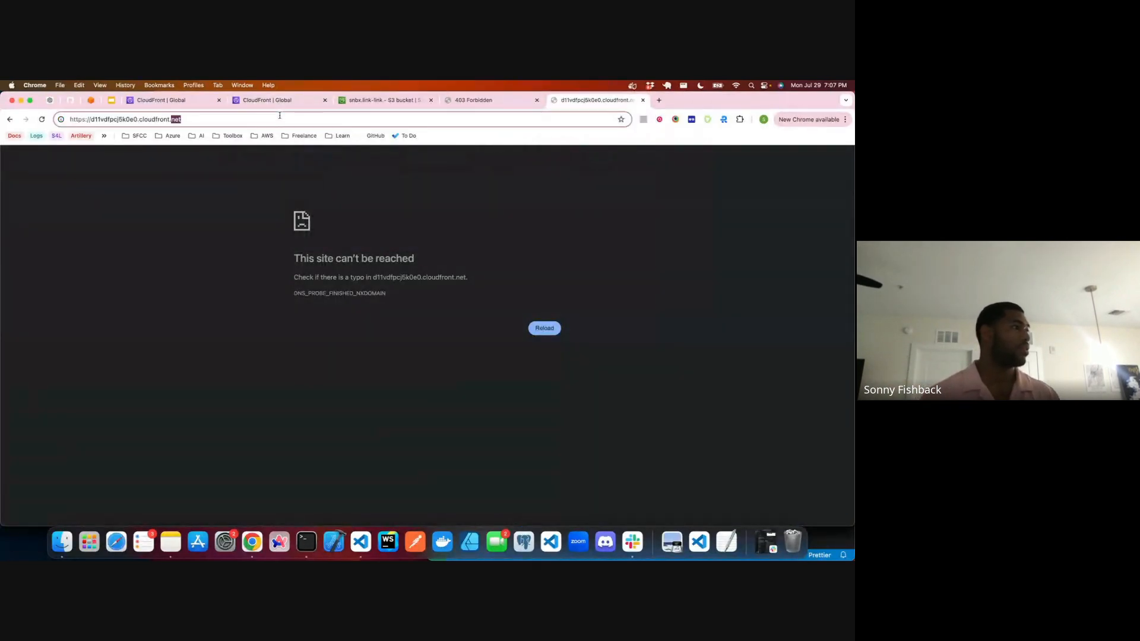
{"action": "left_click", "coordinate": [279, 116]}
{"action": "key", "text": "Return"}
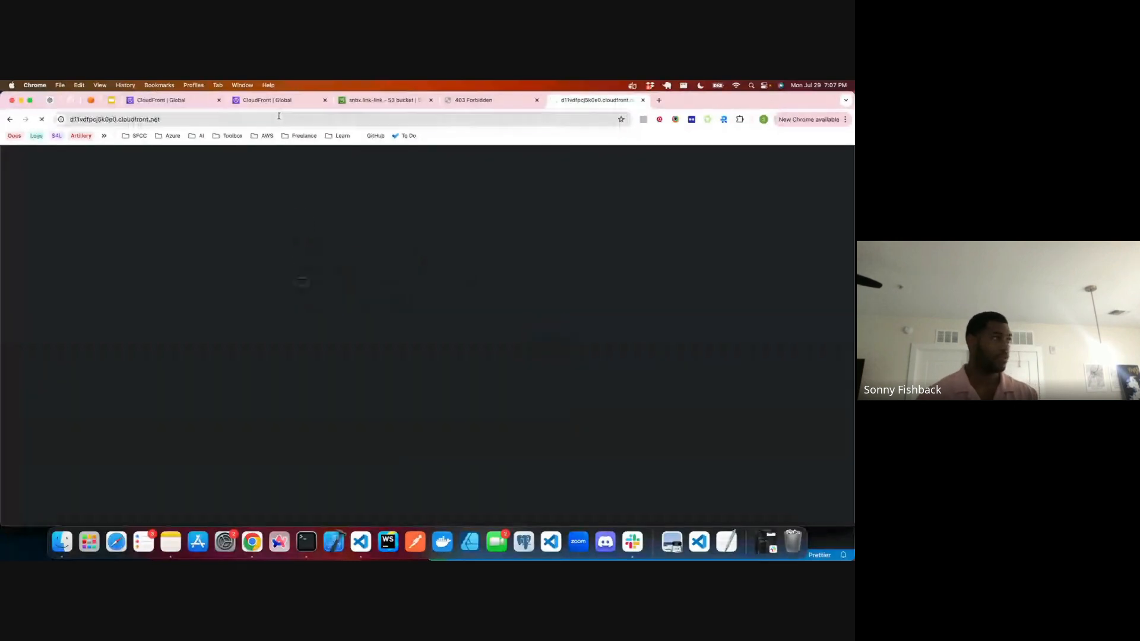
{"action": "left_click", "coordinate": [643, 100]}
Step: Review the new distribution's general details and settings, and return to the distributions list to check its status
{"action": "scroll", "coordinate": [318, 250], "scroll_direction": "down", "scroll_amount": 3}
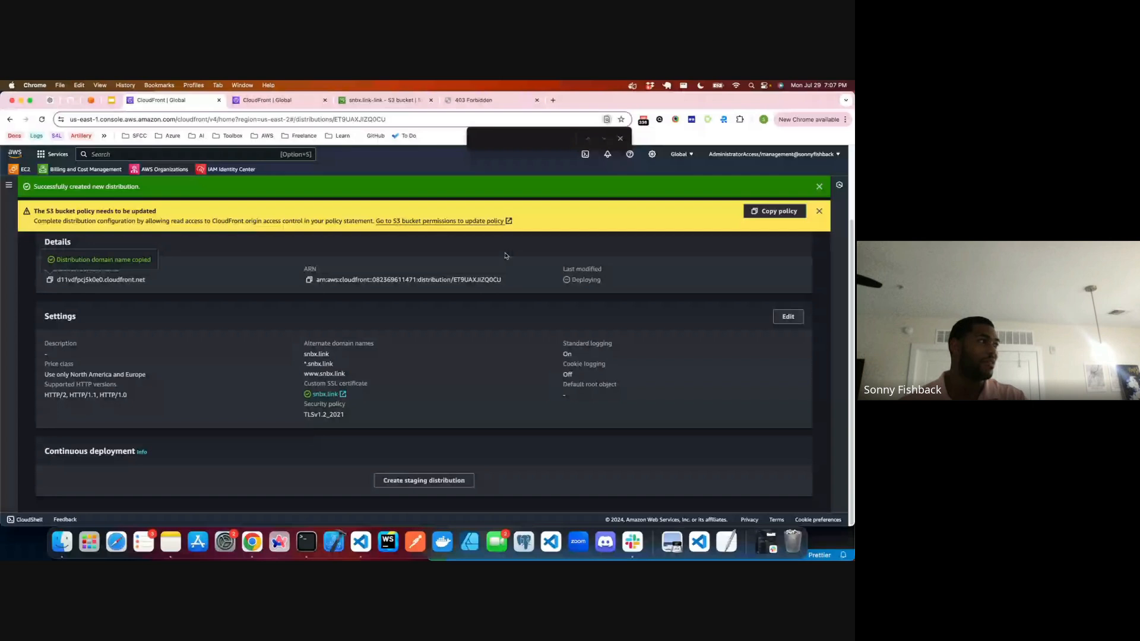
{"action": "scroll", "coordinate": [506, 255], "scroll_direction": "up", "scroll_amount": 3}
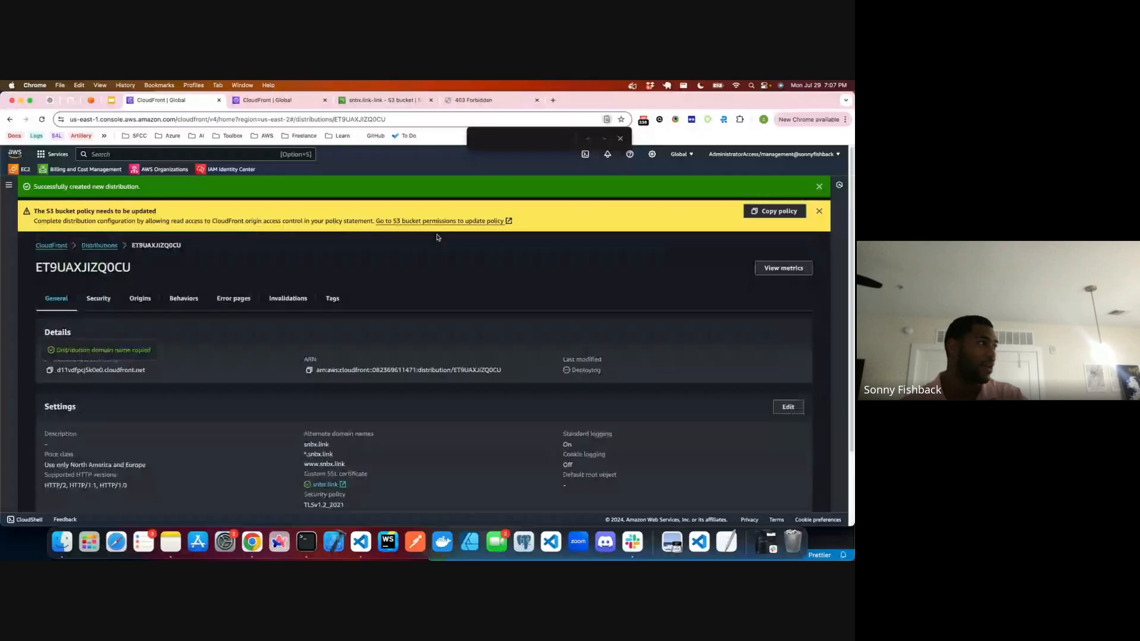
{"action": "left_click", "coordinate": [99, 246]}
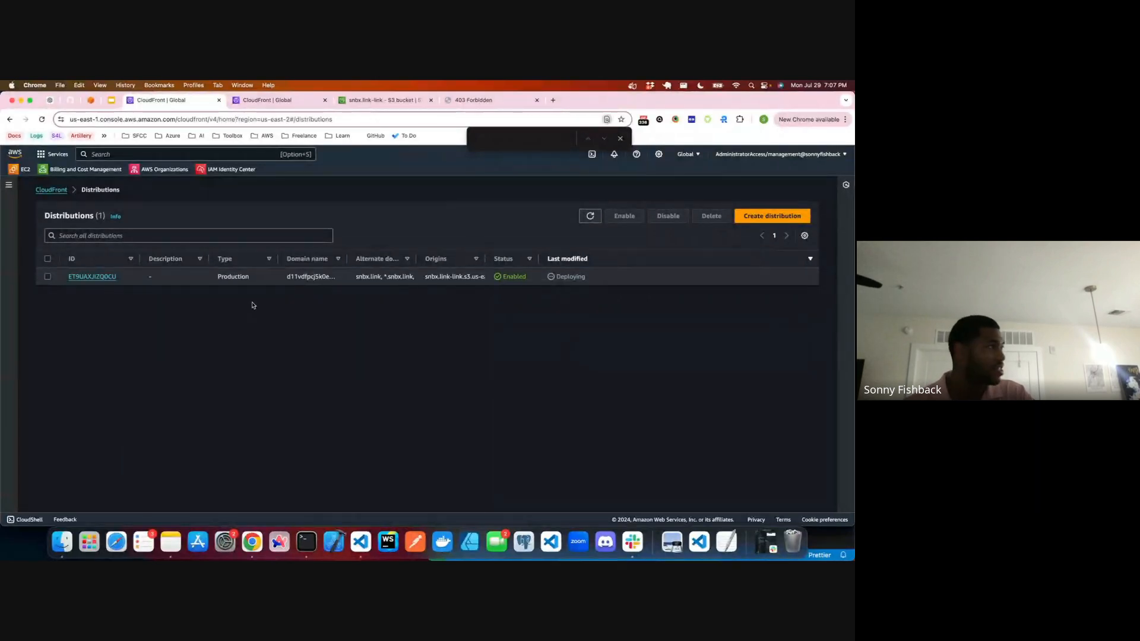
Step: Search the AWS services for "route 53", open Route 53, and show the records of the snbx.link hosted zone
{"action": "left_click", "coordinate": [279, 101]}
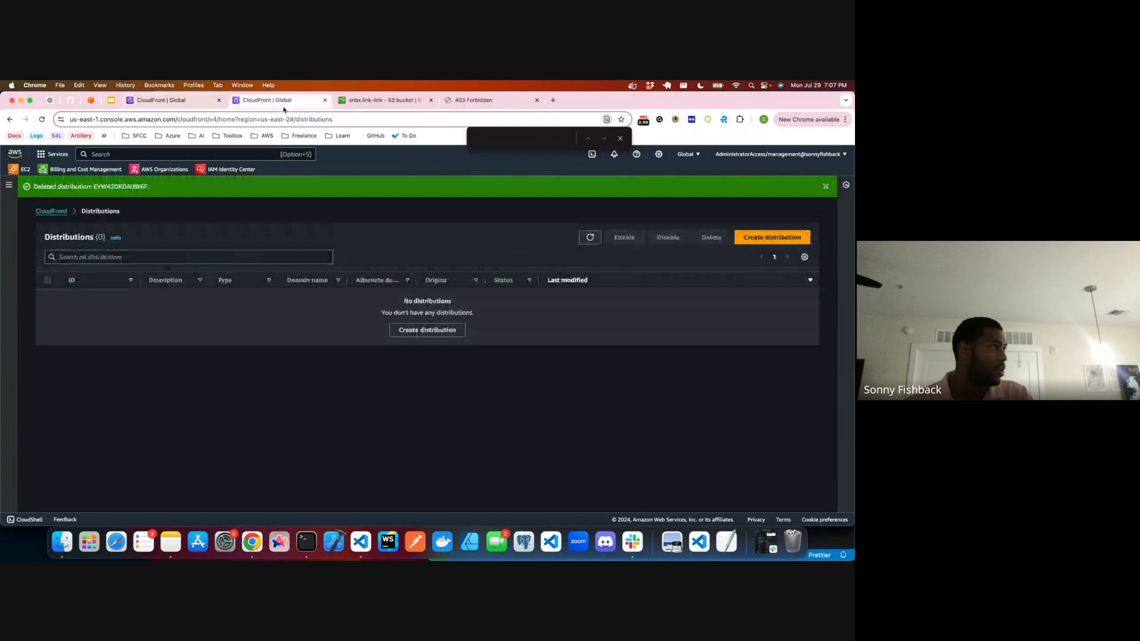
{"action": "left_click", "coordinate": [101, 154]}
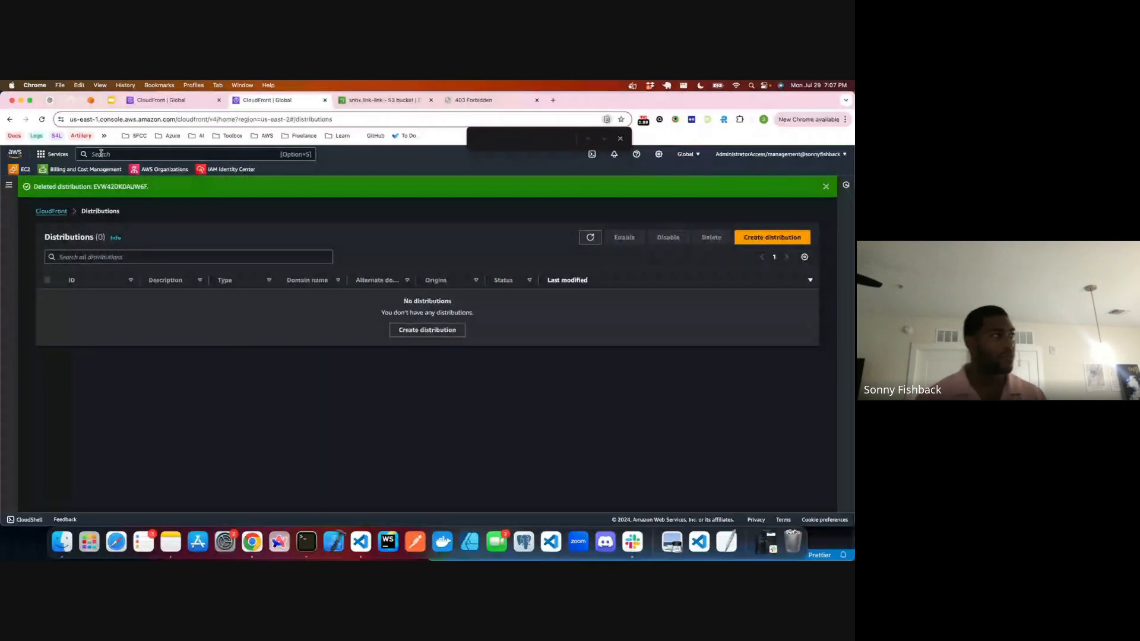
{"action": "type", "text": "r"}
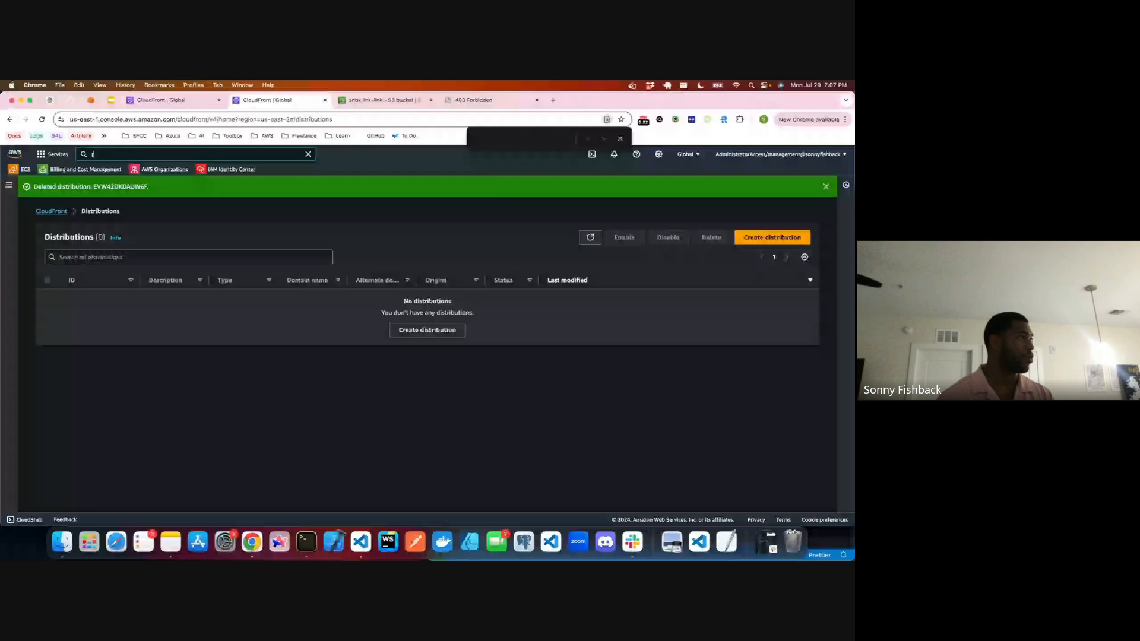
{"action": "type", "text": "oute 53"}
{"action": "left_click", "coordinate": [224, 219]}
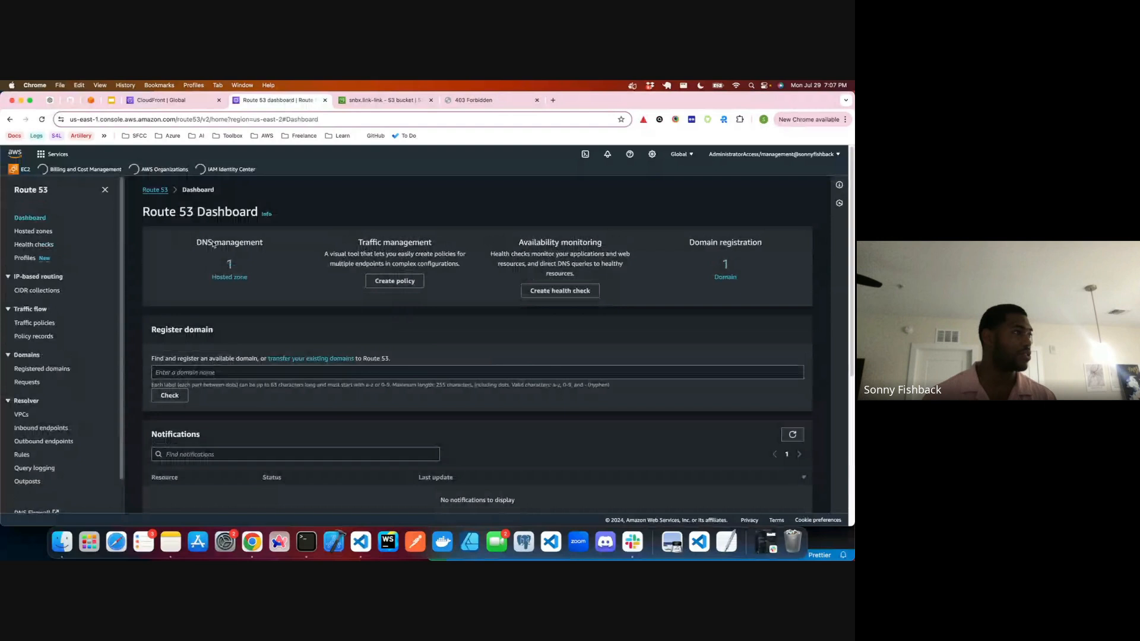
{"action": "left_click", "coordinate": [232, 276]}
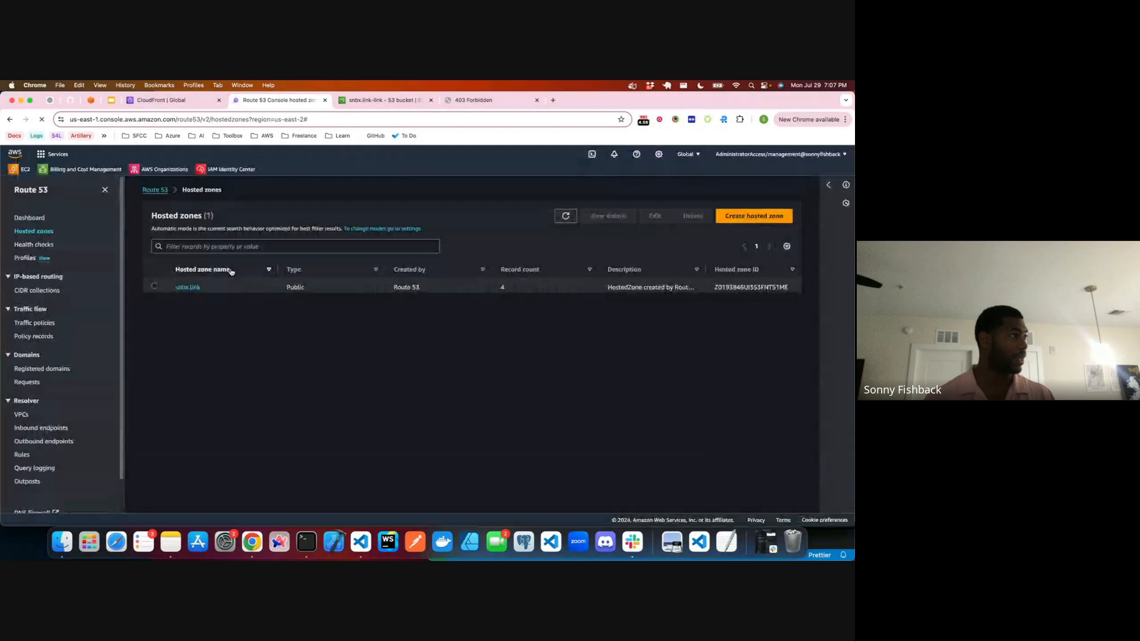
{"action": "left_click", "coordinate": [196, 291]}
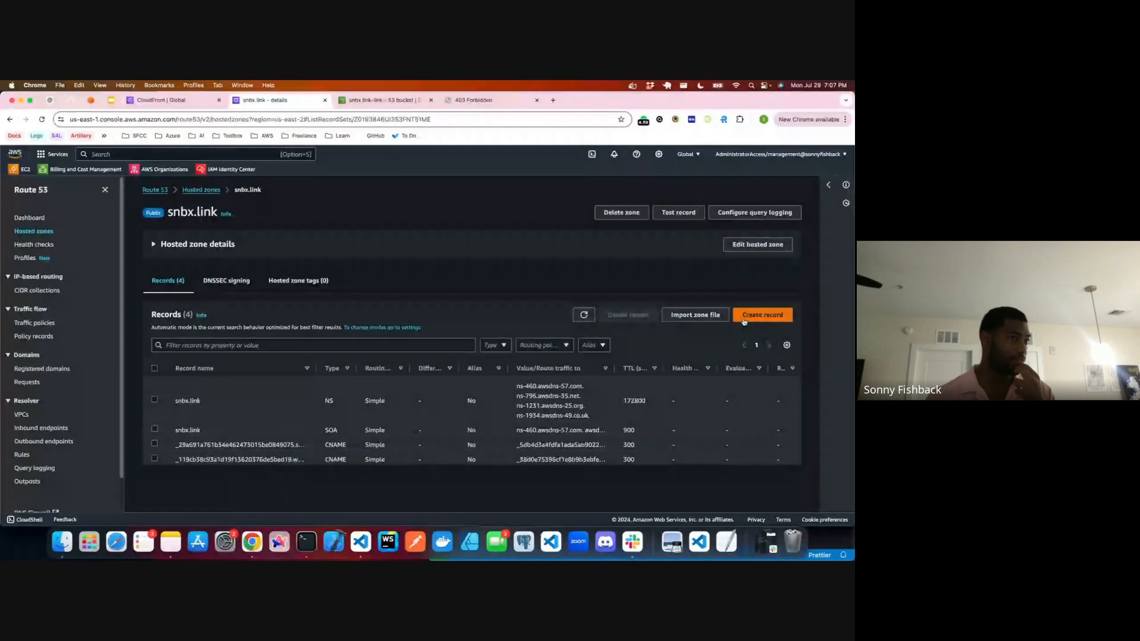
Step: Create a simple-routing alias A record for the root snbx.link pointing to CloudFront distribution d11vdfpcj5k0e0.cloudfront.net, and return to the distributions list
{"action": "left_click", "coordinate": [762, 315]}
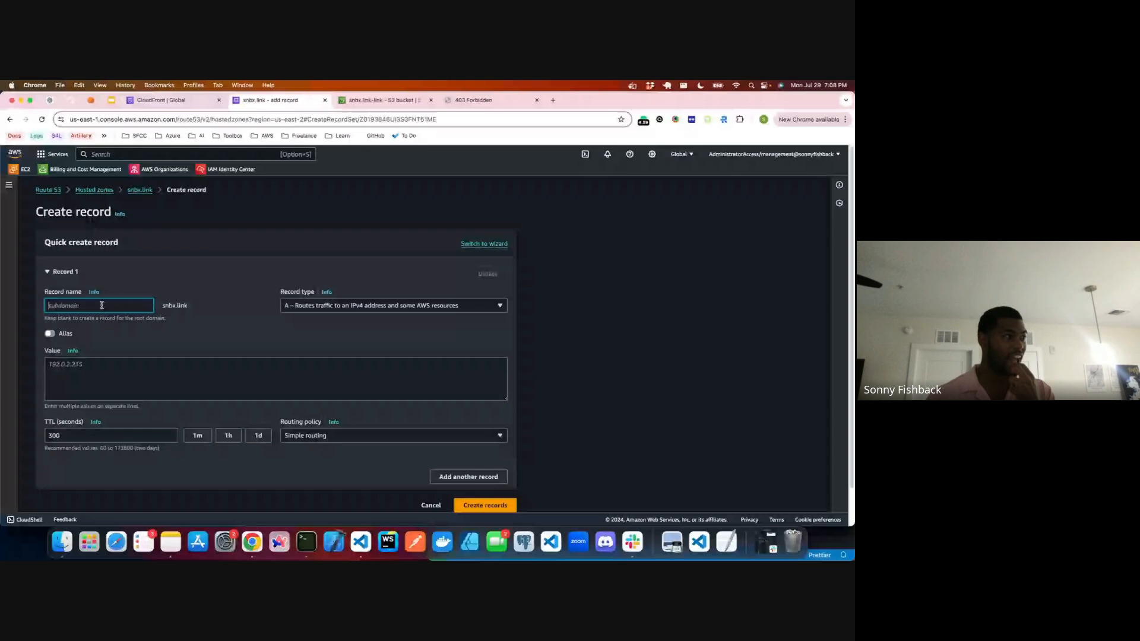
{"action": "left_click", "coordinate": [292, 308]}
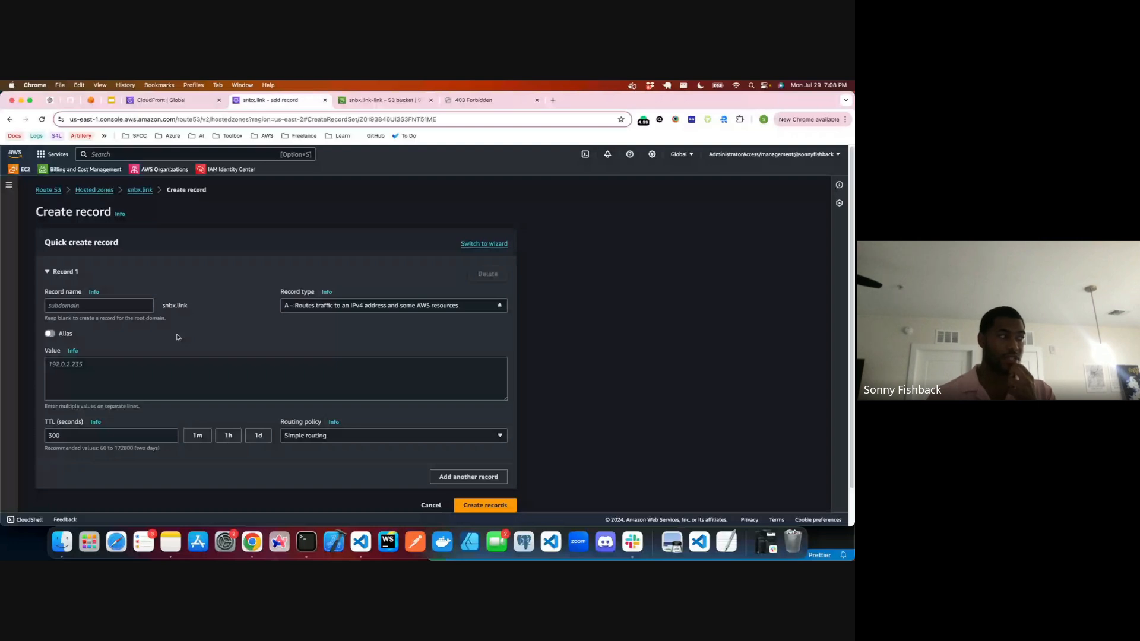
{"action": "left_click", "coordinate": [51, 335]}
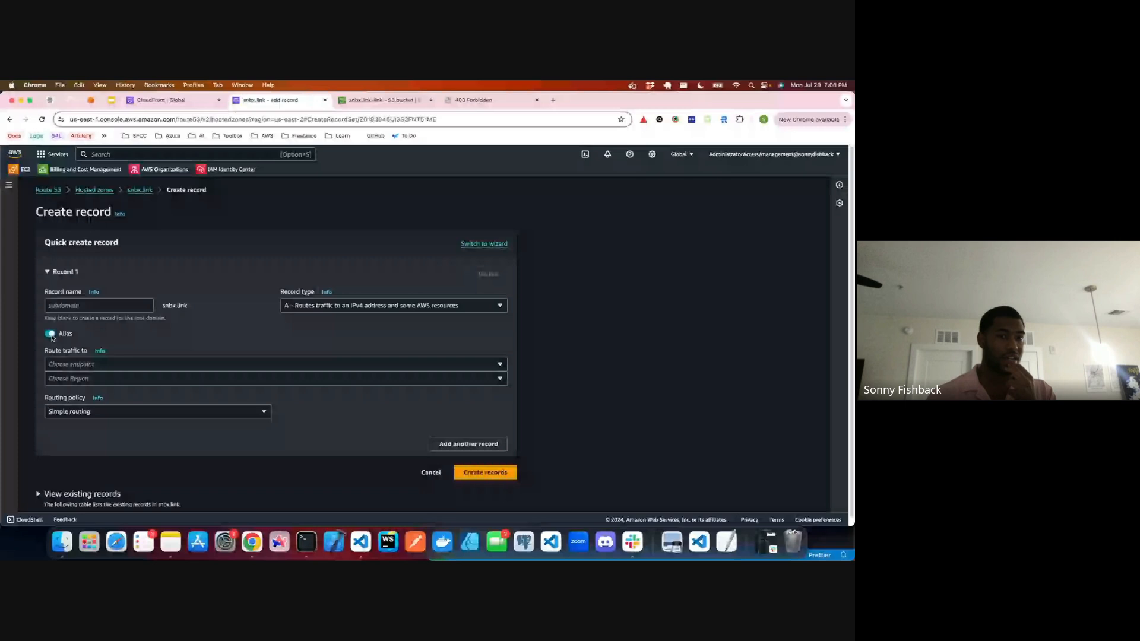
{"action": "left_click", "coordinate": [113, 367]}
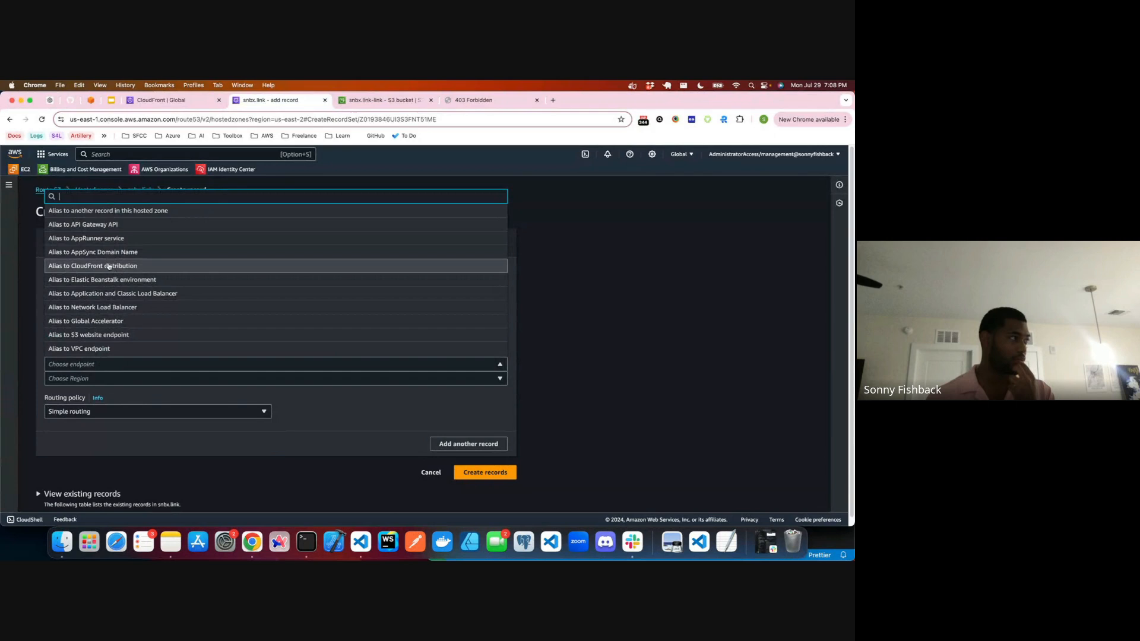
{"action": "left_click", "coordinate": [110, 265]}
{"action": "left_click", "coordinate": [101, 400]}
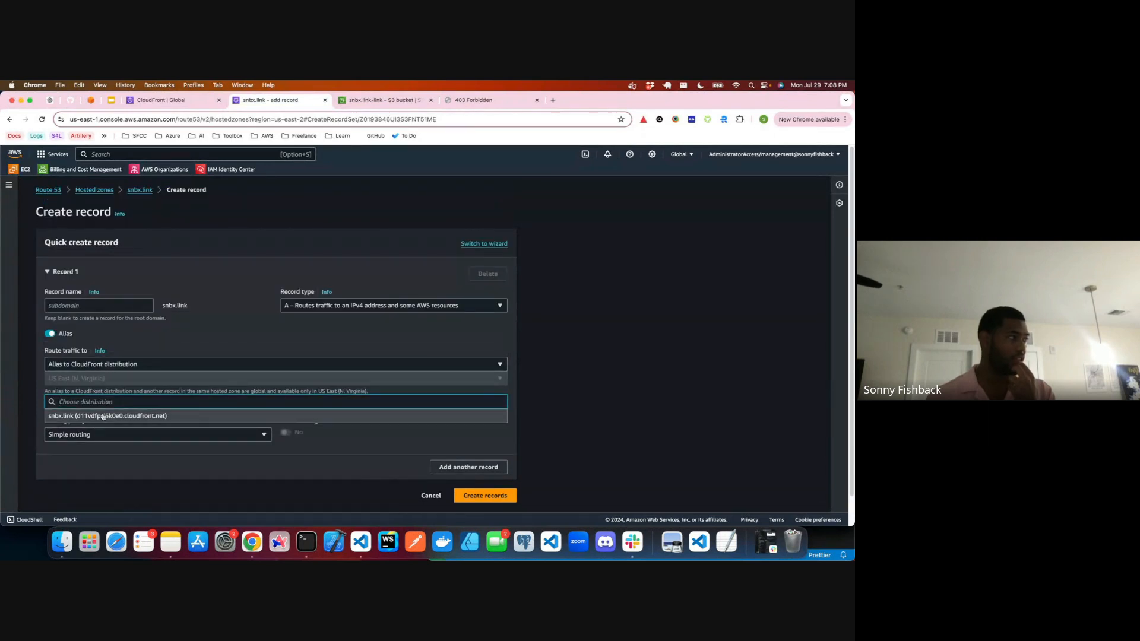
{"action": "left_click", "coordinate": [101, 418]}
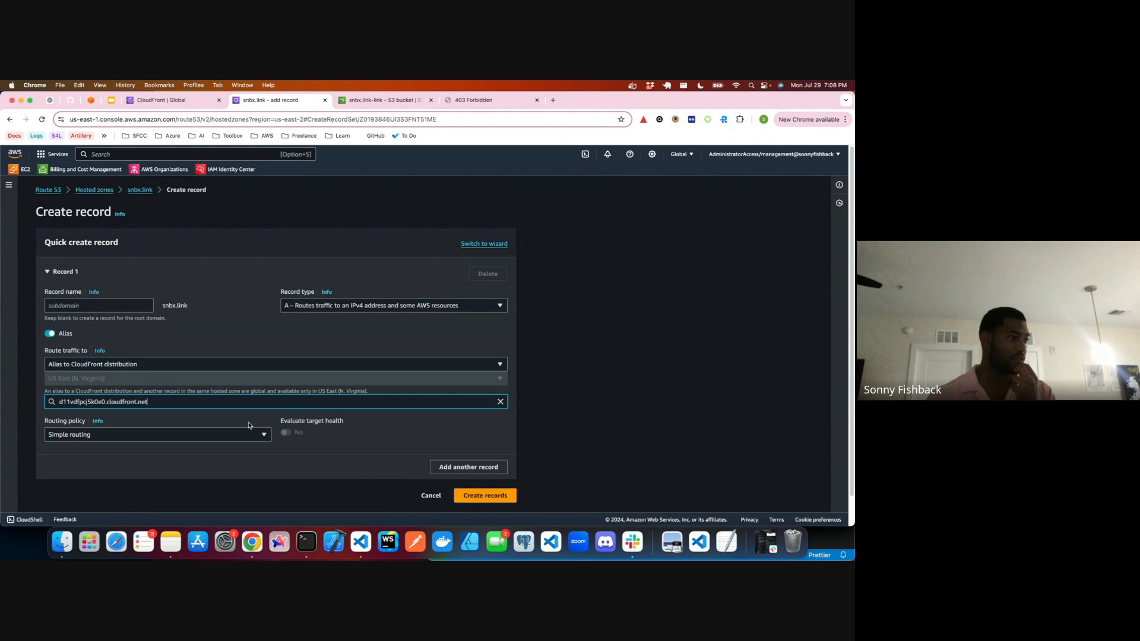
{"action": "left_click", "coordinate": [483, 505]}
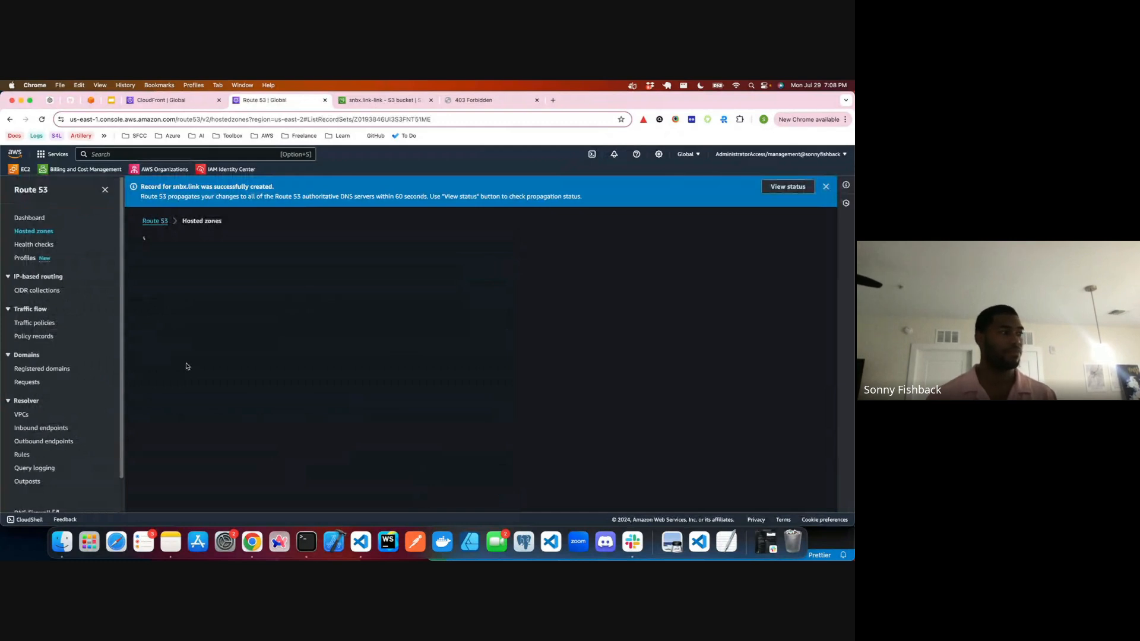
{"action": "left_click", "coordinate": [156, 102]}
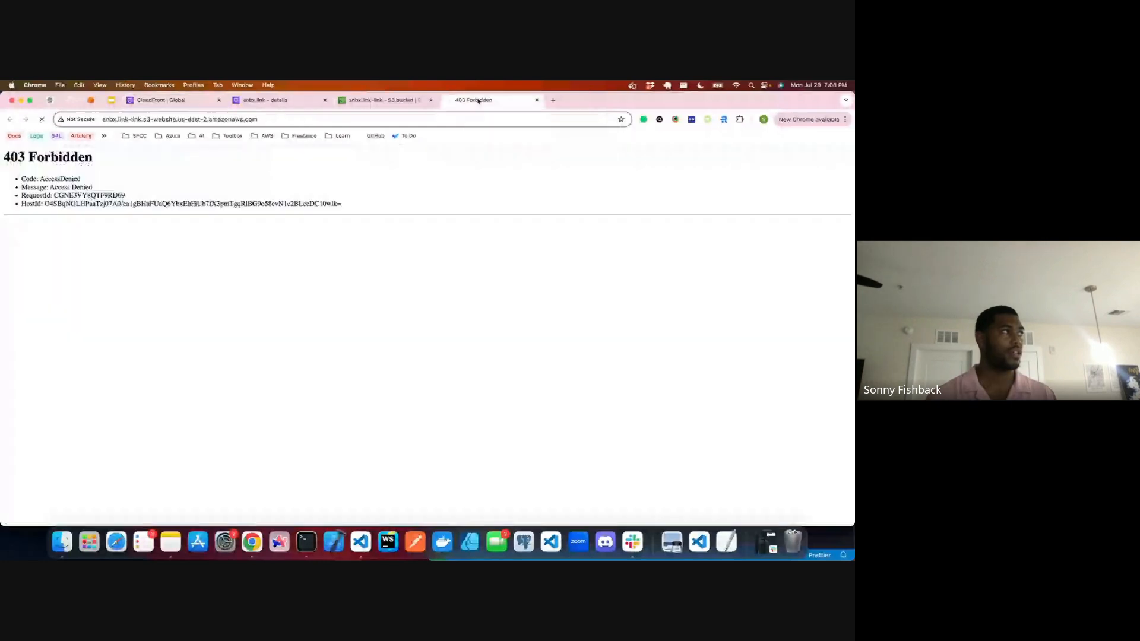
Step: Close the browser tab with the S3 website endpoint and refresh the CloudFront distributions list to check the deployment status
{"action": "left_click", "coordinate": [525, 101]}
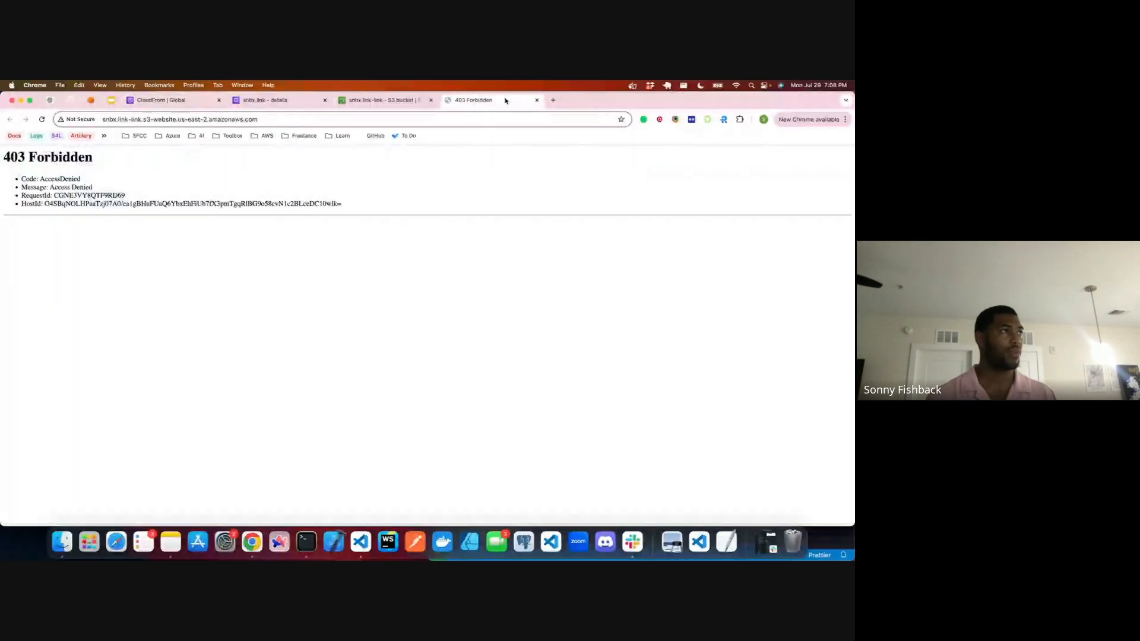
{"action": "left_click", "coordinate": [537, 100]}
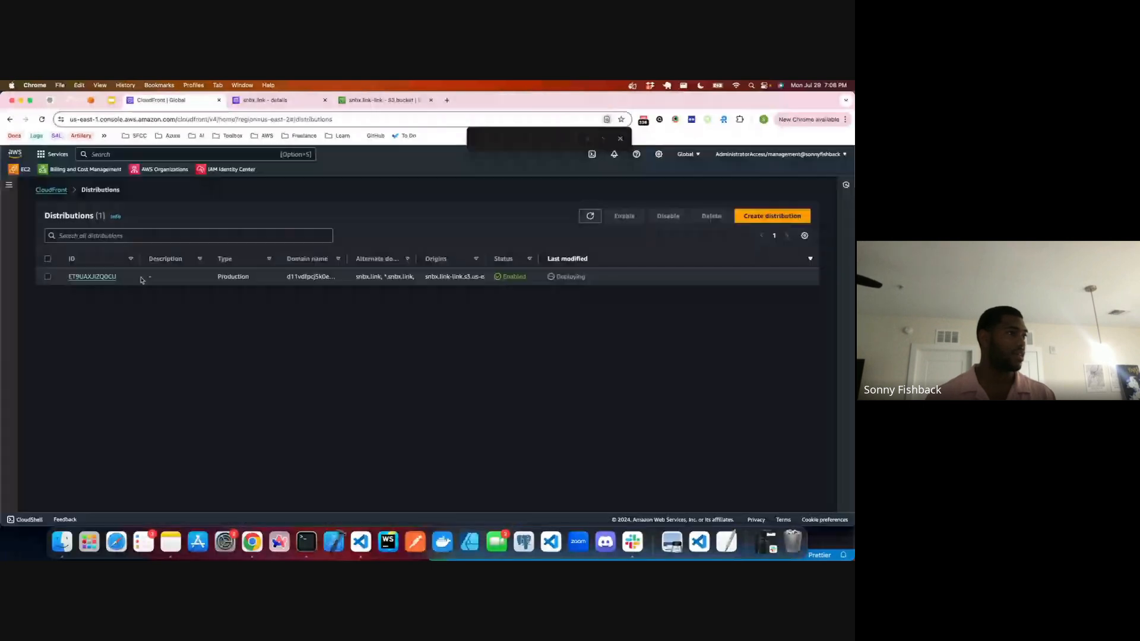
{"action": "left_click", "coordinate": [591, 218]}
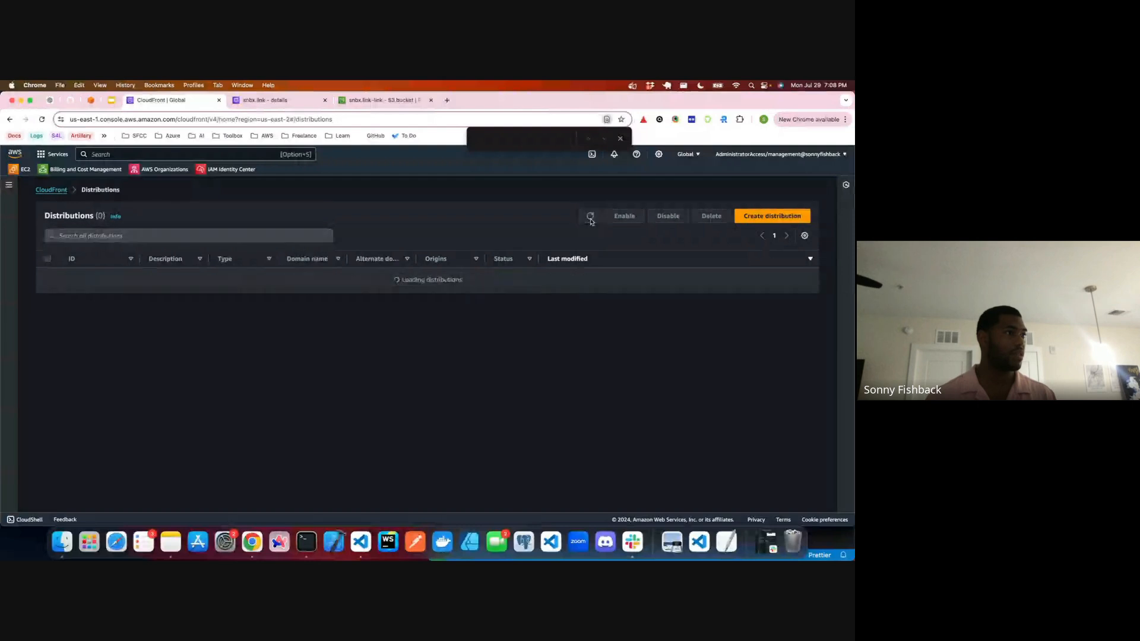
Step: Load snbx.link in a new browser tab and examine the response it returns
{"action": "left_click", "coordinate": [448, 101]}
{"action": "type", "text": "snbox"}
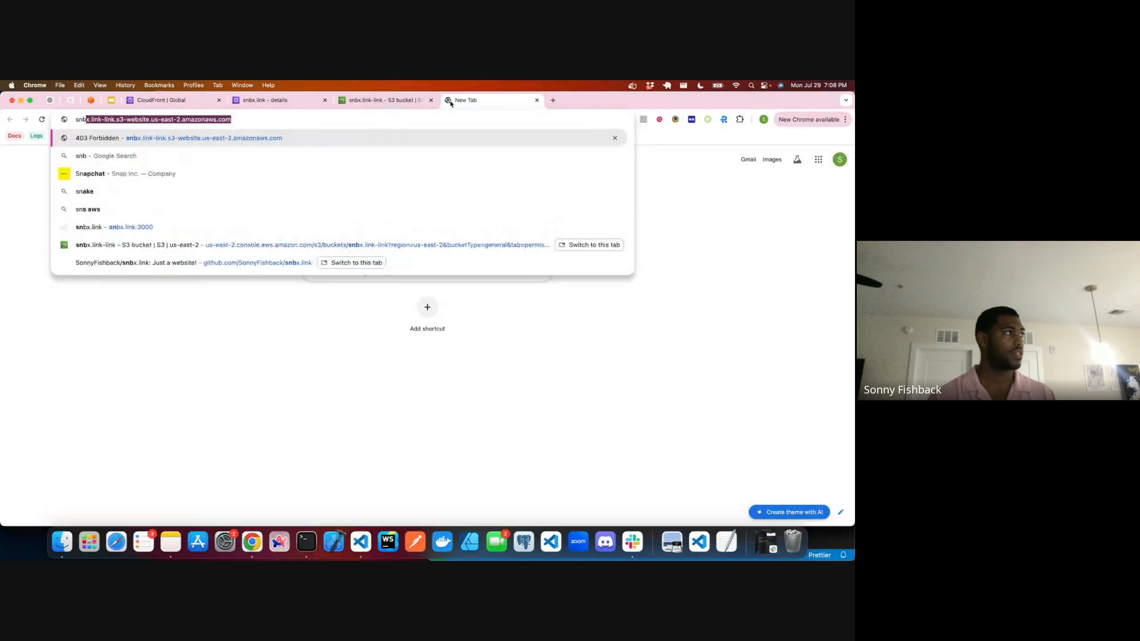
{"action": "key", "text": "BackSpace"}
{"action": "key", "text": "BackSpace"}
{"action": "type", "text": "x.link"}
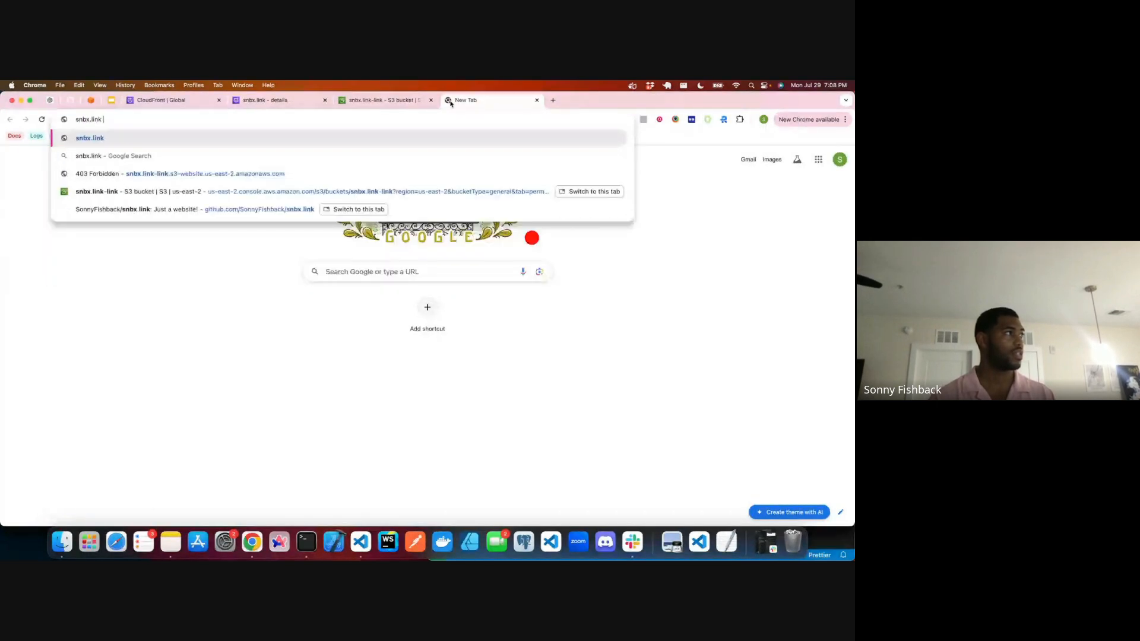
{"action": "key", "text": "Return"}
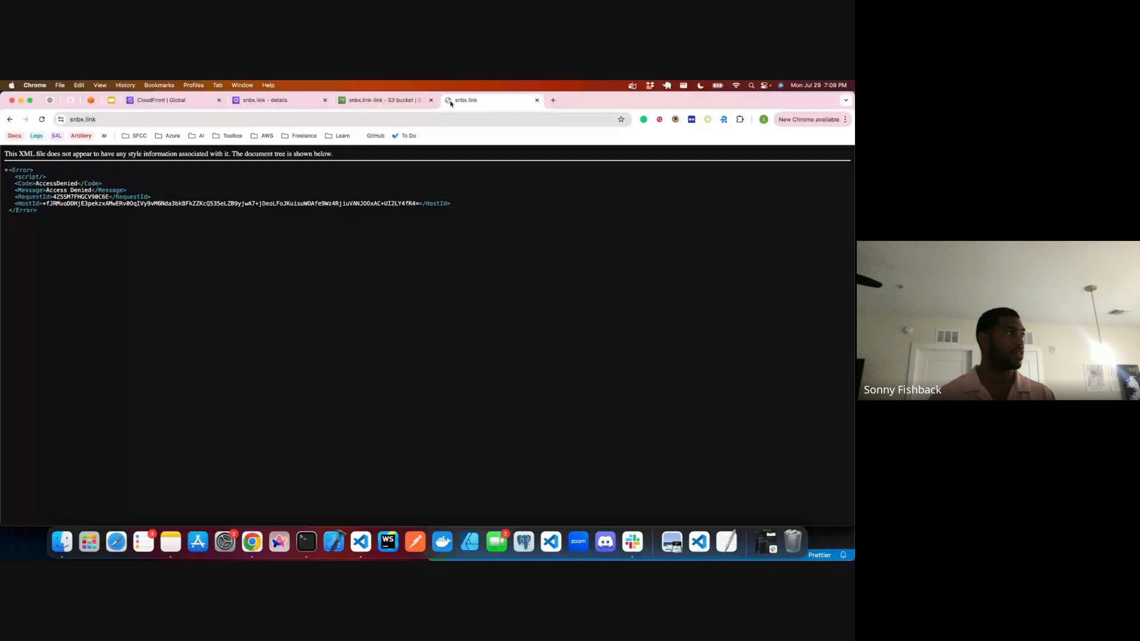
{"action": "left_click", "coordinate": [383, 101]}
{"action": "left_click", "coordinate": [457, 100]}
{"action": "left_click", "coordinate": [276, 121]}
{"action": "key", "text": "super+a"}
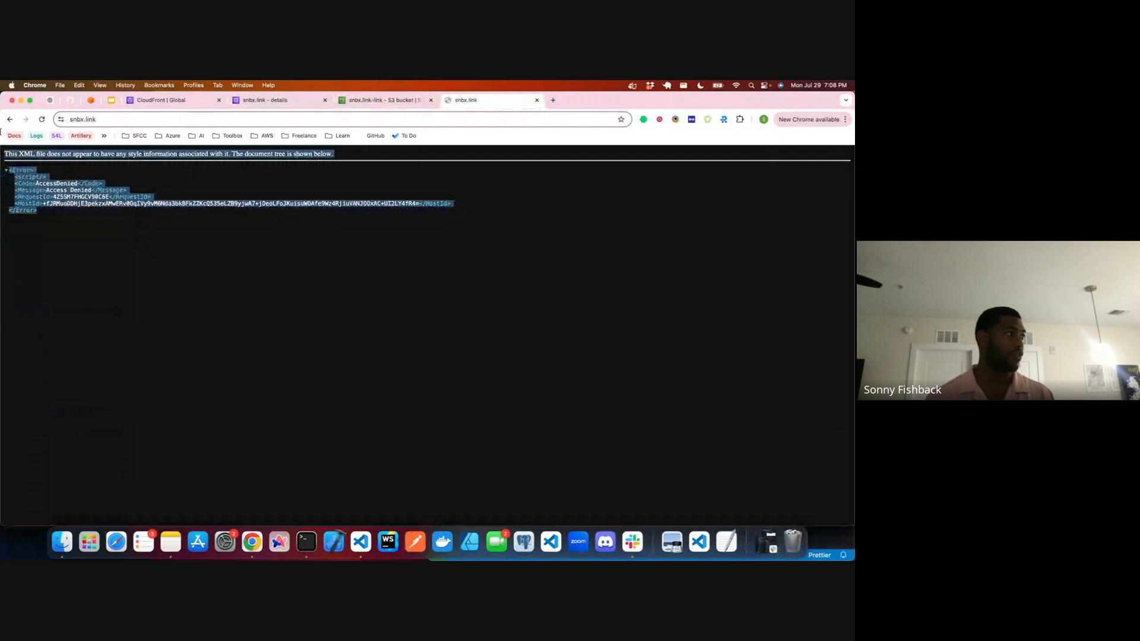
{"action": "left_click", "coordinate": [116, 228]}
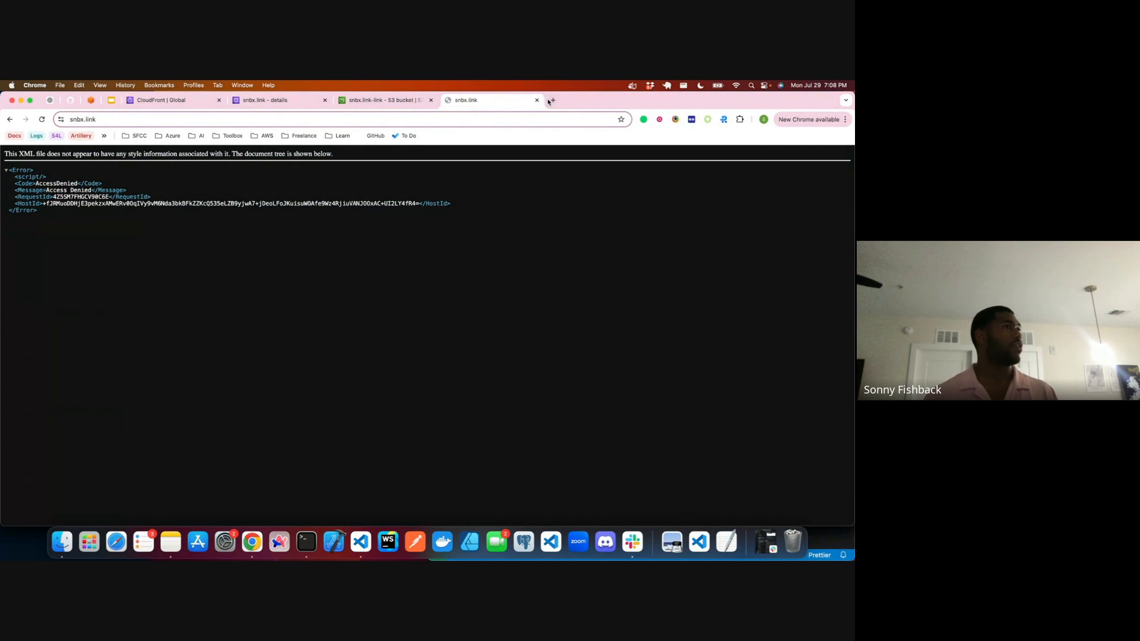
Step: Load the app subdomain of the personal .com domain in a new tab for comparison, and close that tab
{"action": "left_click", "coordinate": [553, 101]}
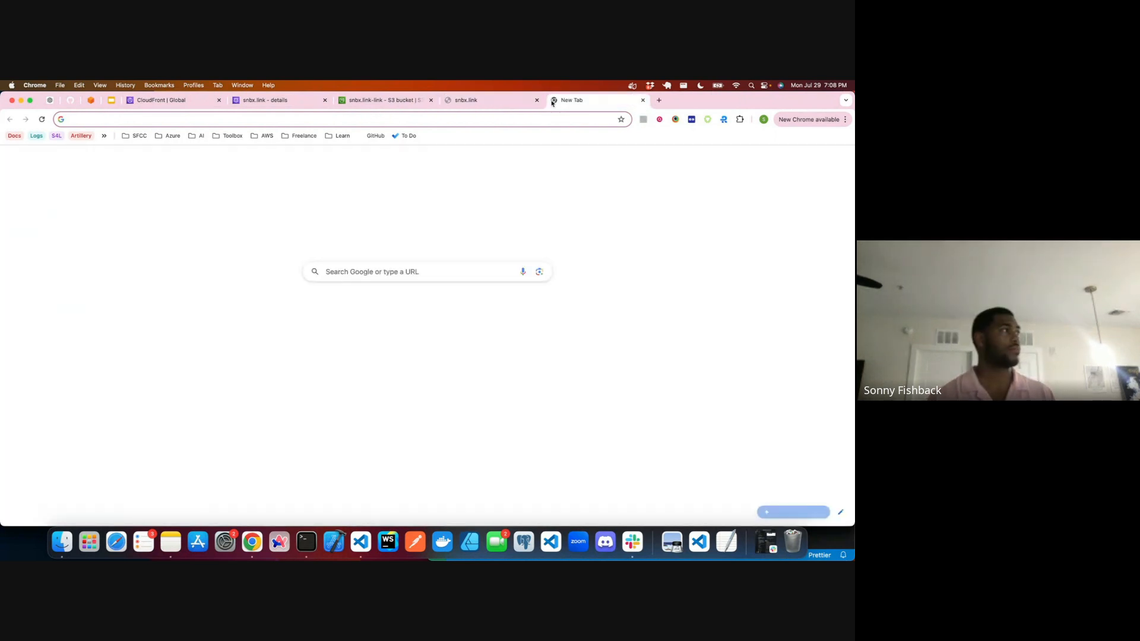
{"action": "type", "text": "app.sonnyfish"}
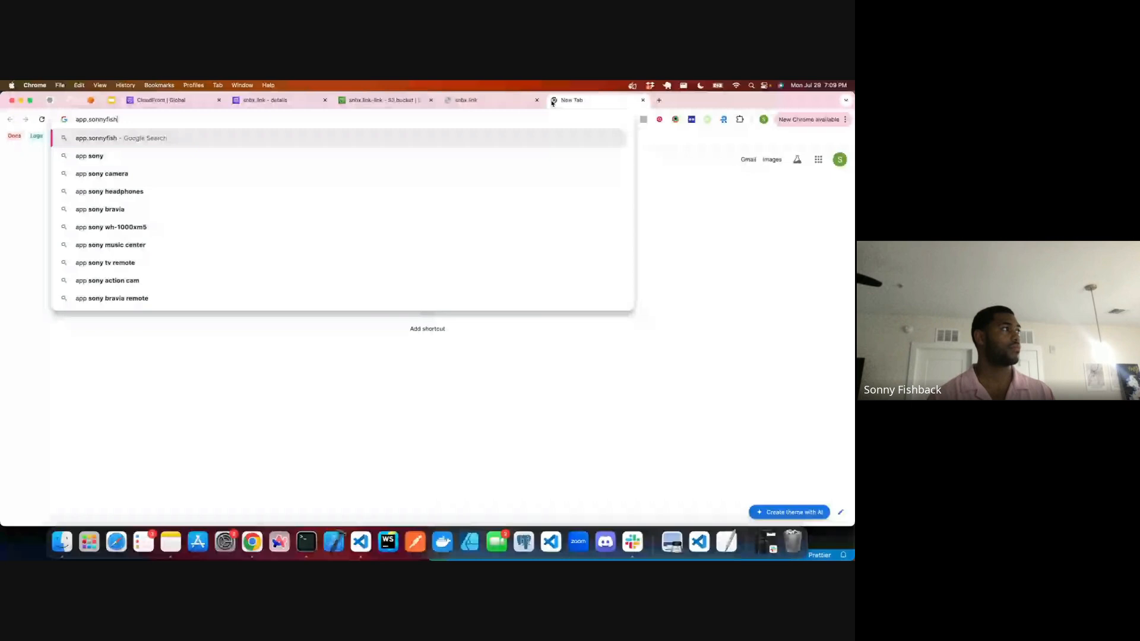
{"action": "type", "text": "back.com"}
{"action": "key", "text": "Return"}
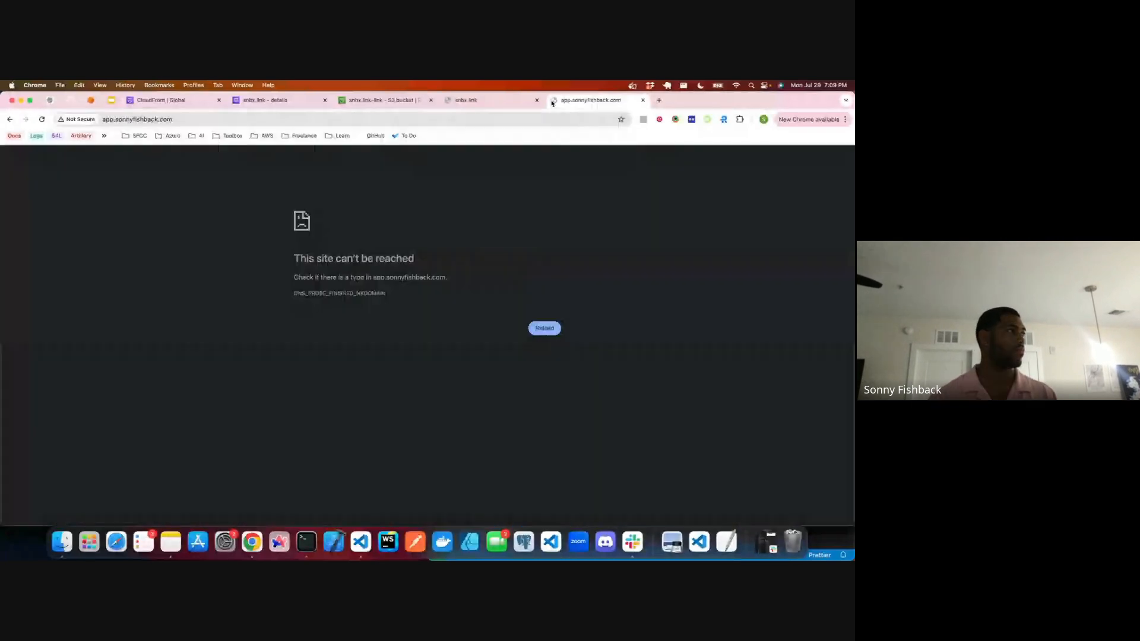
{"action": "left_click_drag", "start_coordinate": [300, 258], "coordinate": [442, 319]}
{"action": "left_click", "coordinate": [442, 319]}
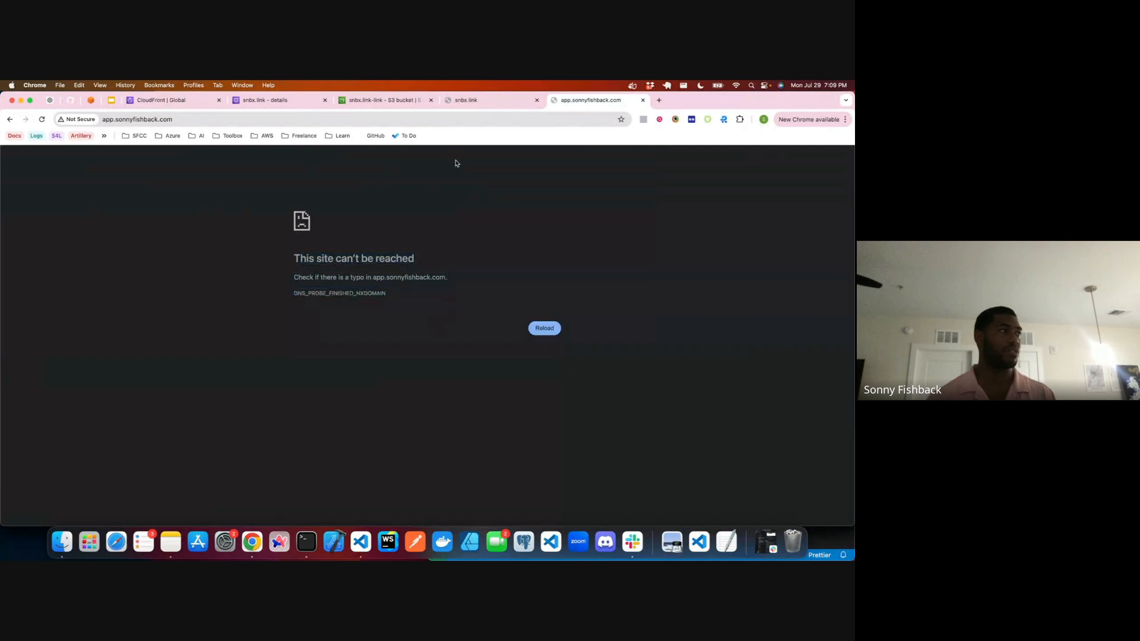
{"action": "left_click", "coordinate": [644, 102]}
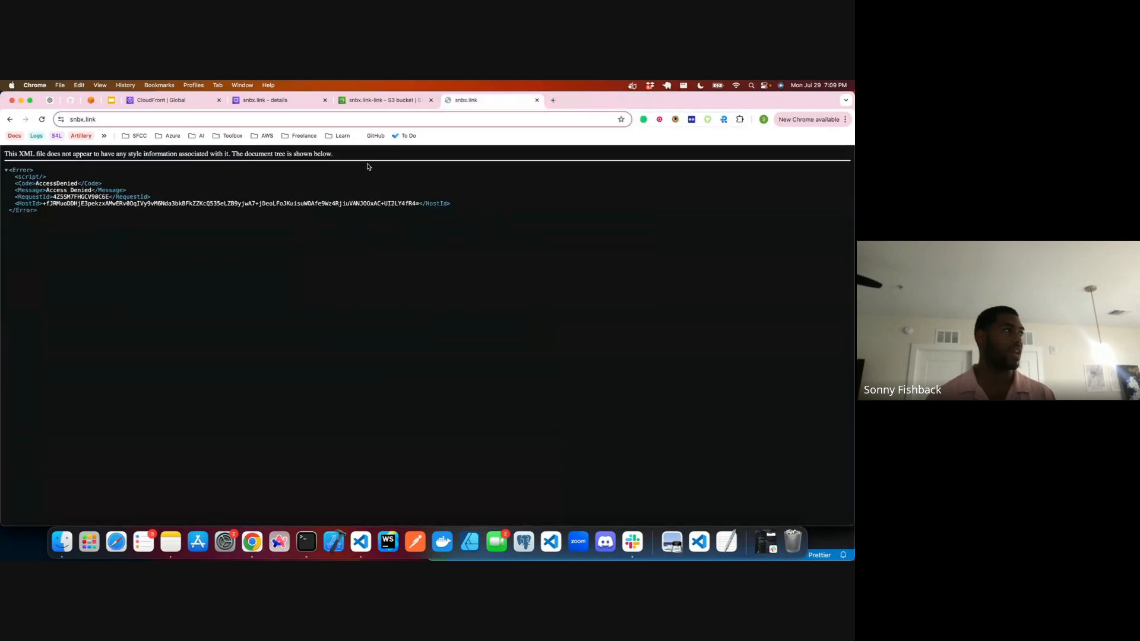
Step: Reload the snbx.link page, and refresh the CloudFront distributions list repeatedly to check whether the distribution has finished deploying
{"action": "key", "text": "super+a"}
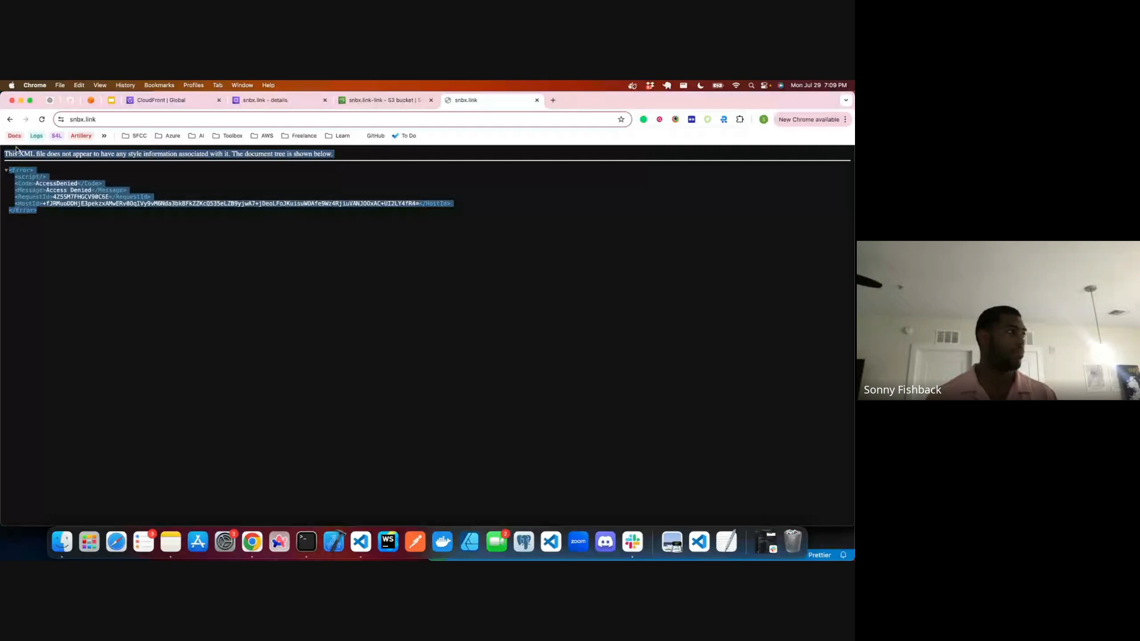
{"action": "key", "text": "super+r"}
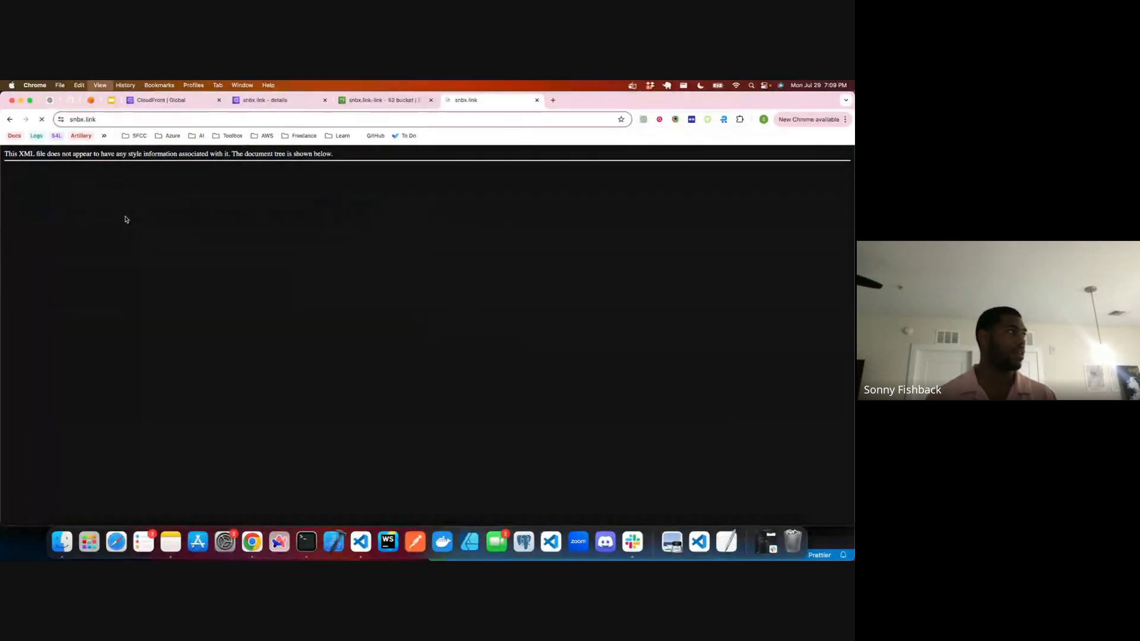
{"action": "left_click", "coordinate": [181, 101]}
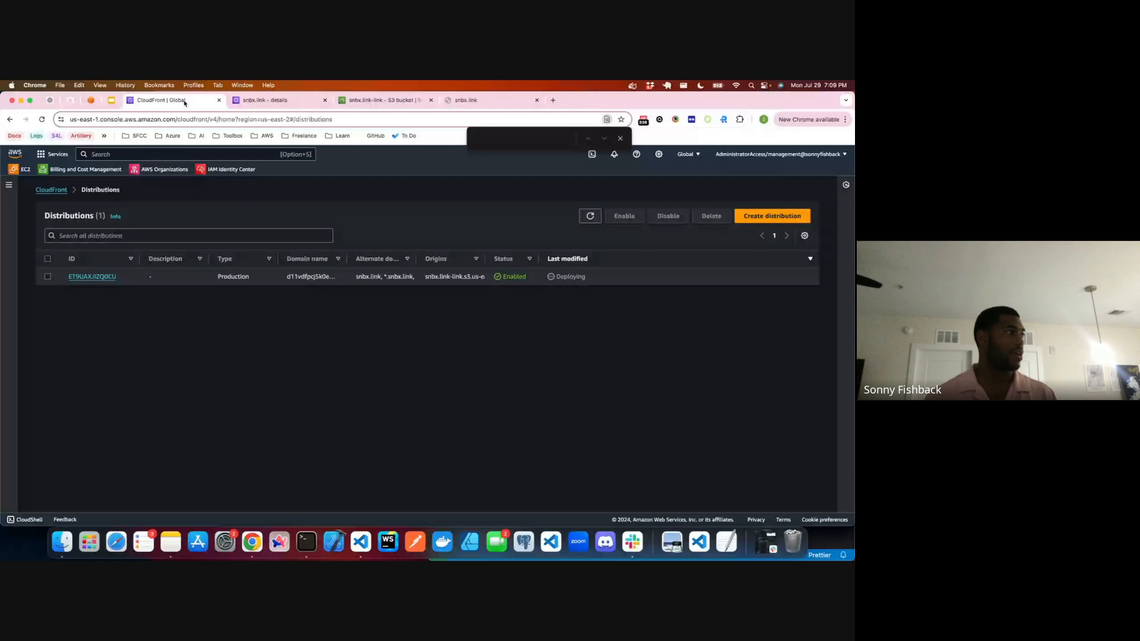
{"action": "left_click", "coordinate": [590, 217]}
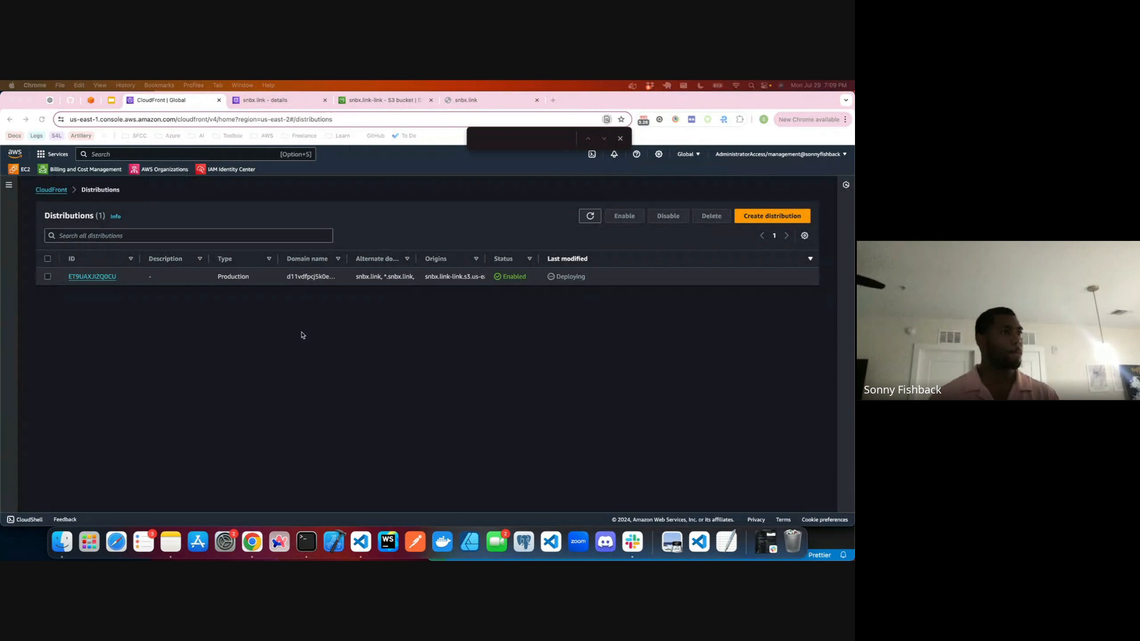
{"action": "left_click", "coordinate": [590, 216]}
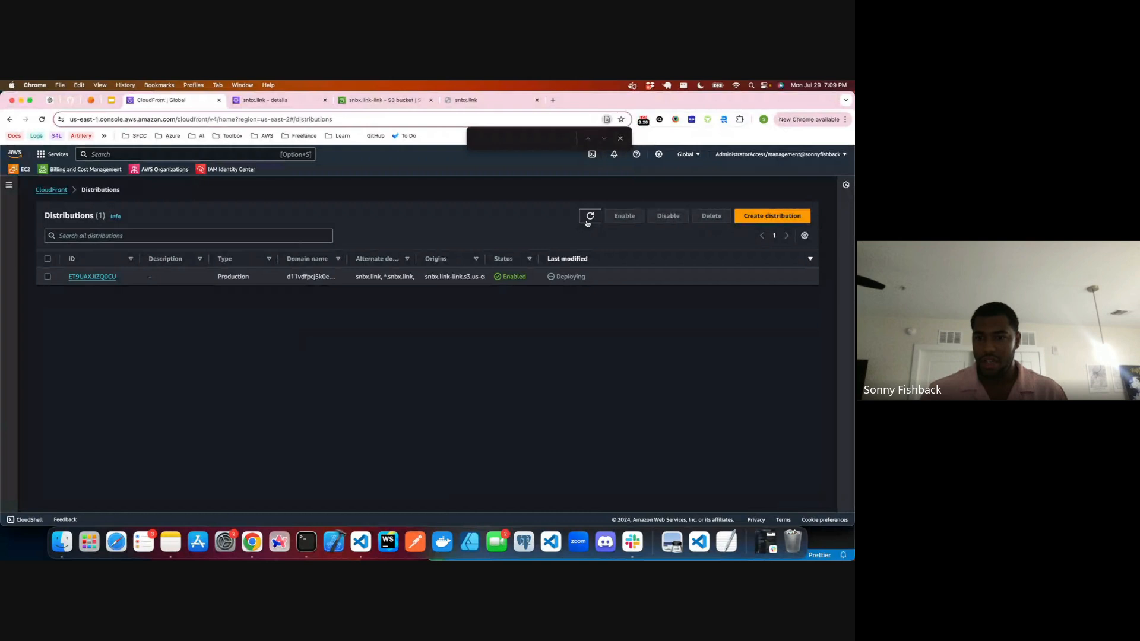
{"action": "left_click", "coordinate": [589, 218]}
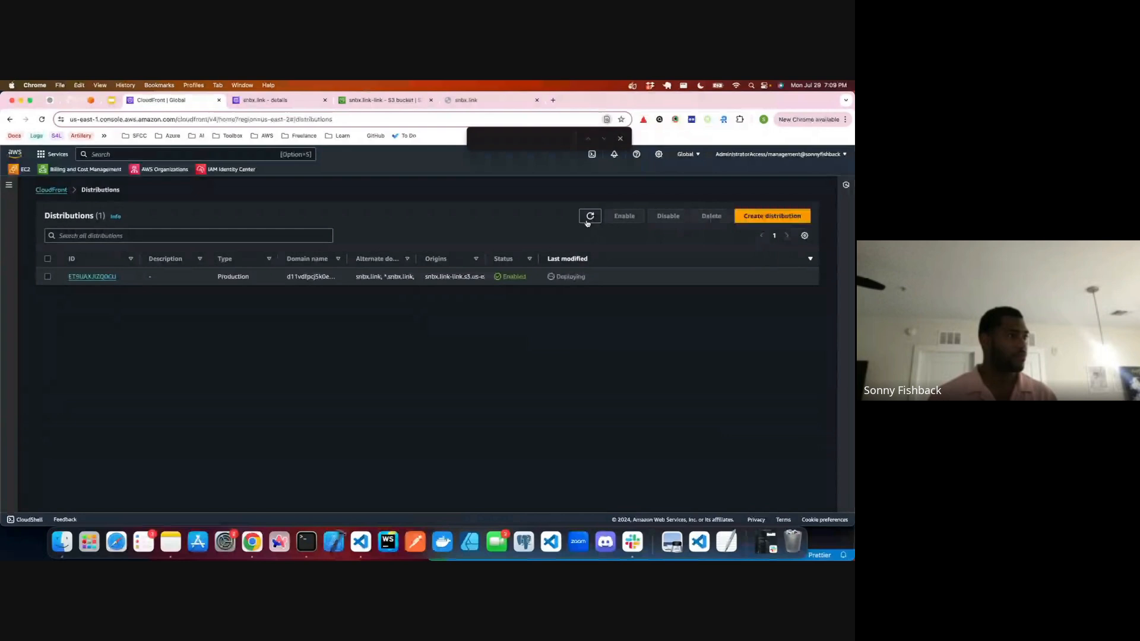
{"action": "left_click", "coordinate": [587, 222]}
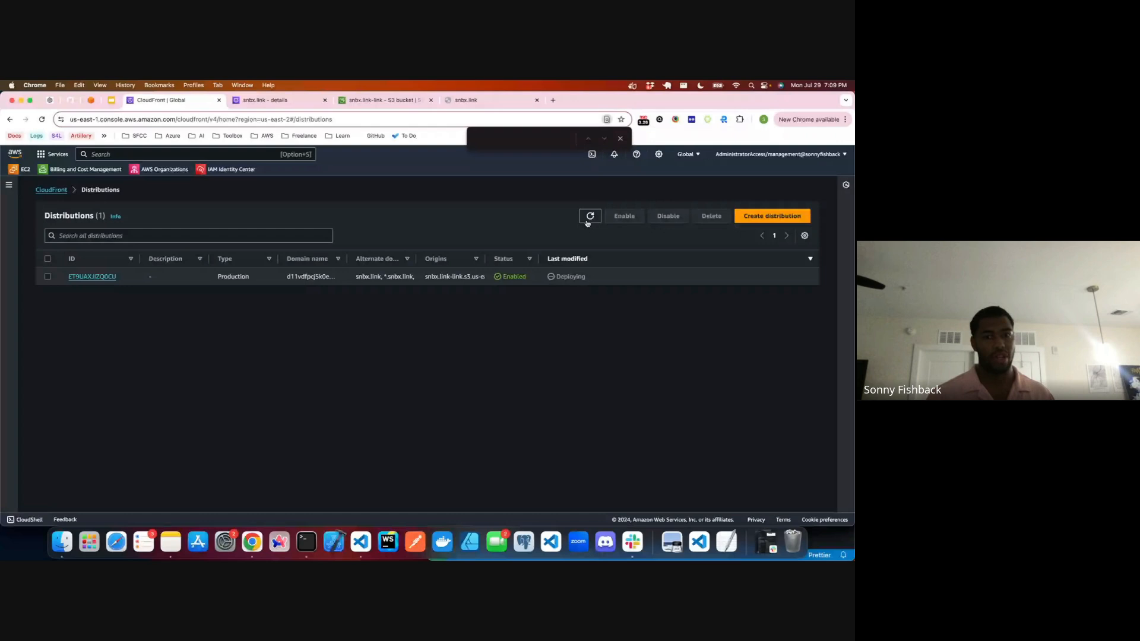
{"action": "left_click", "coordinate": [588, 222]}
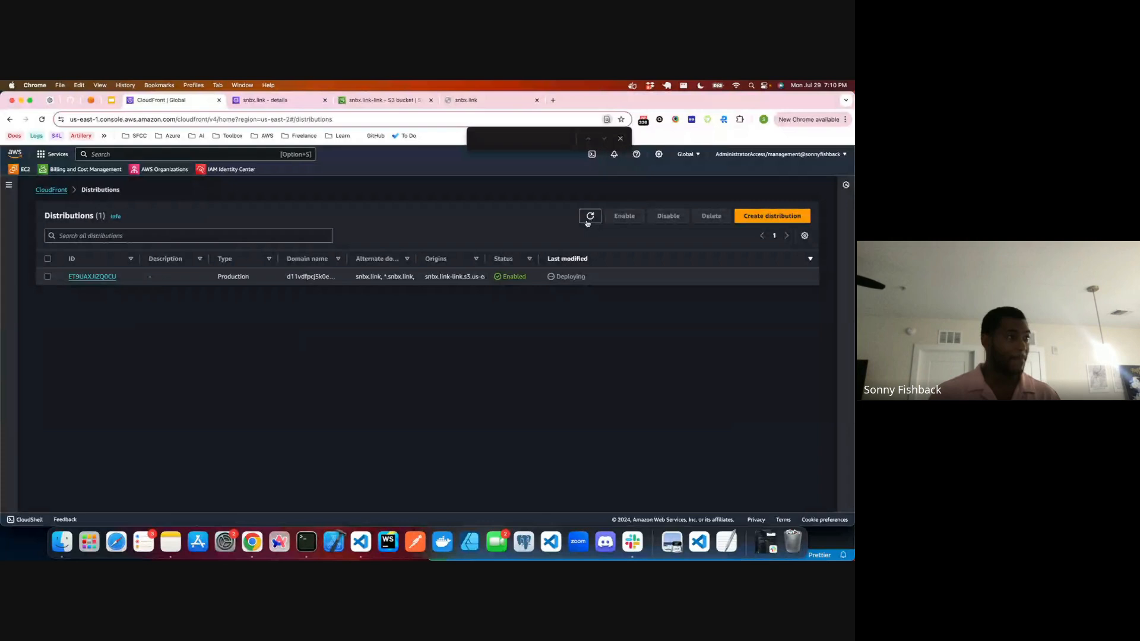
{"action": "left_click", "coordinate": [591, 217]}
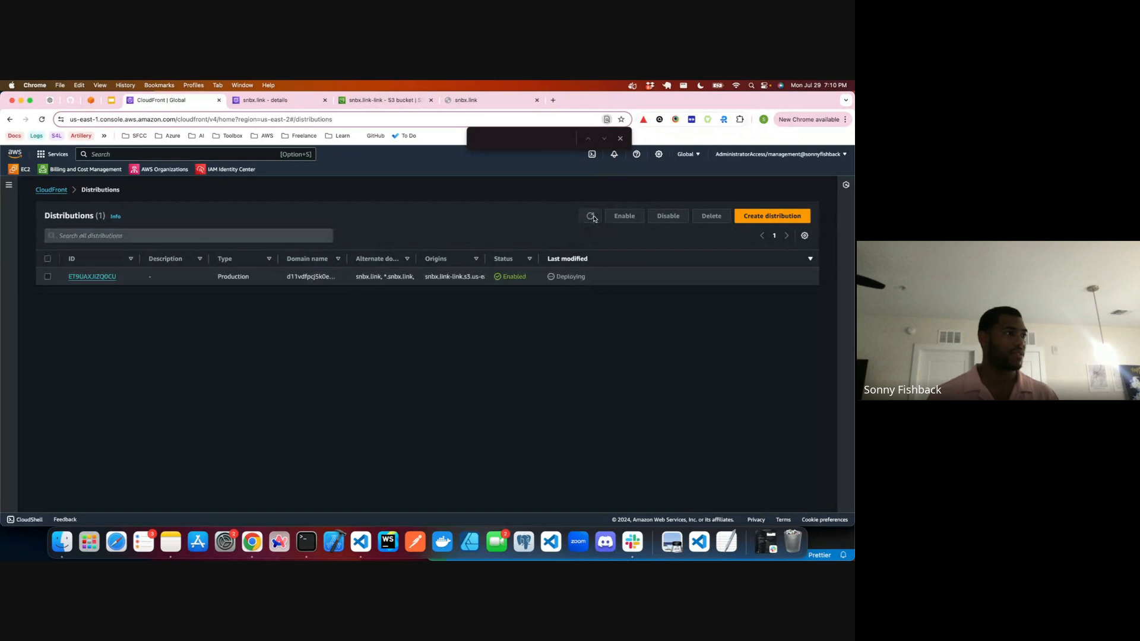
{"action": "left_click", "coordinate": [591, 217]}
{"action": "left_click", "coordinate": [592, 218]}
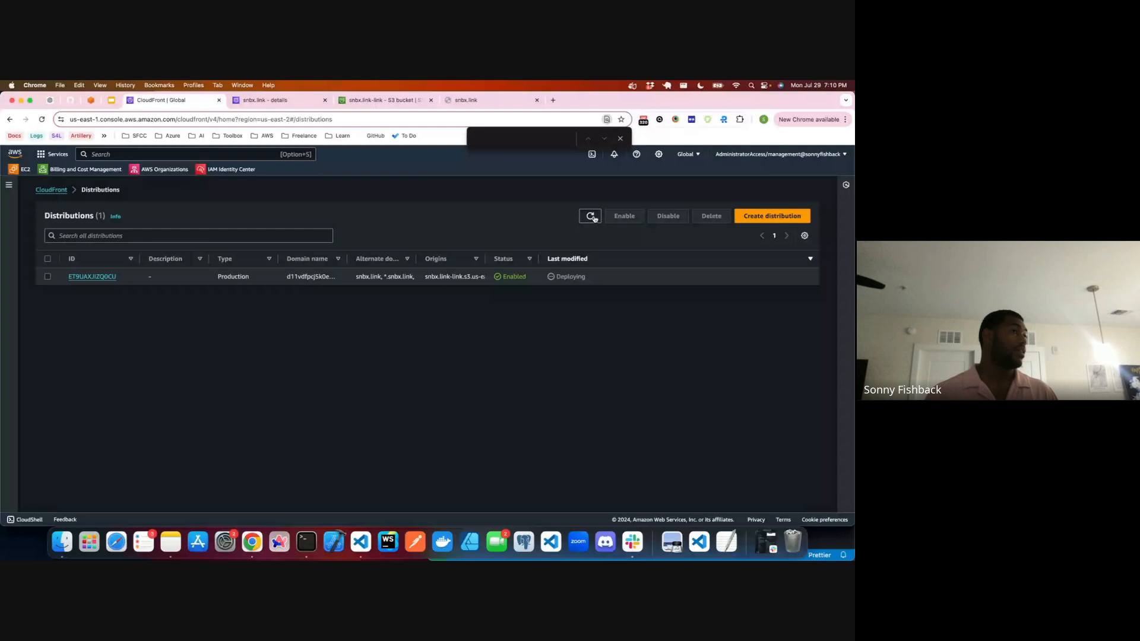
{"action": "left_click", "coordinate": [592, 218]}
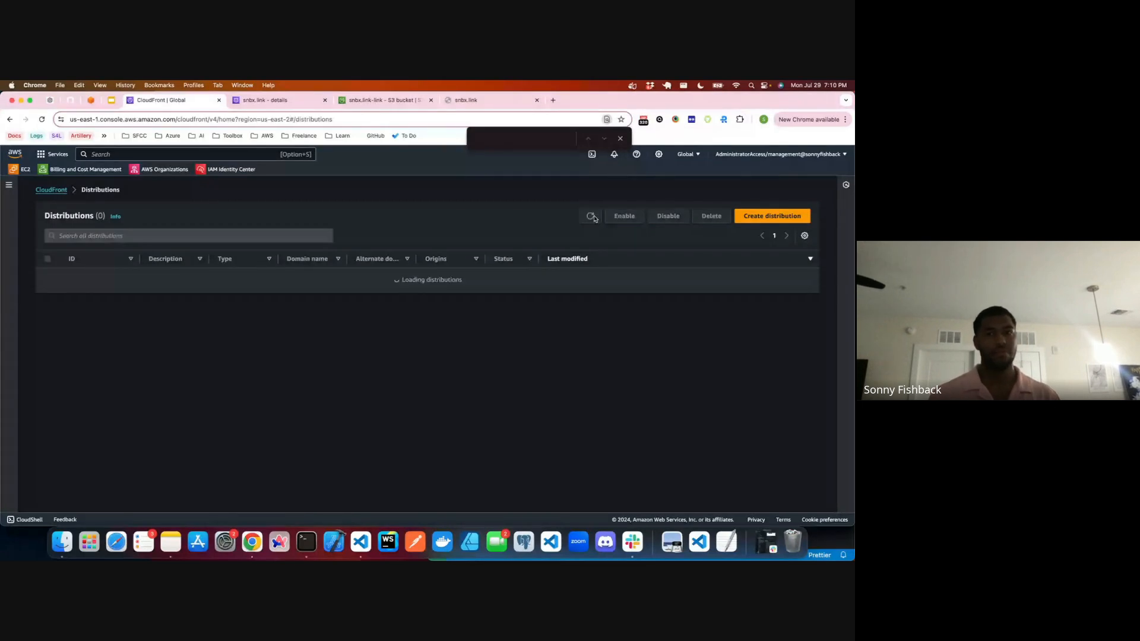
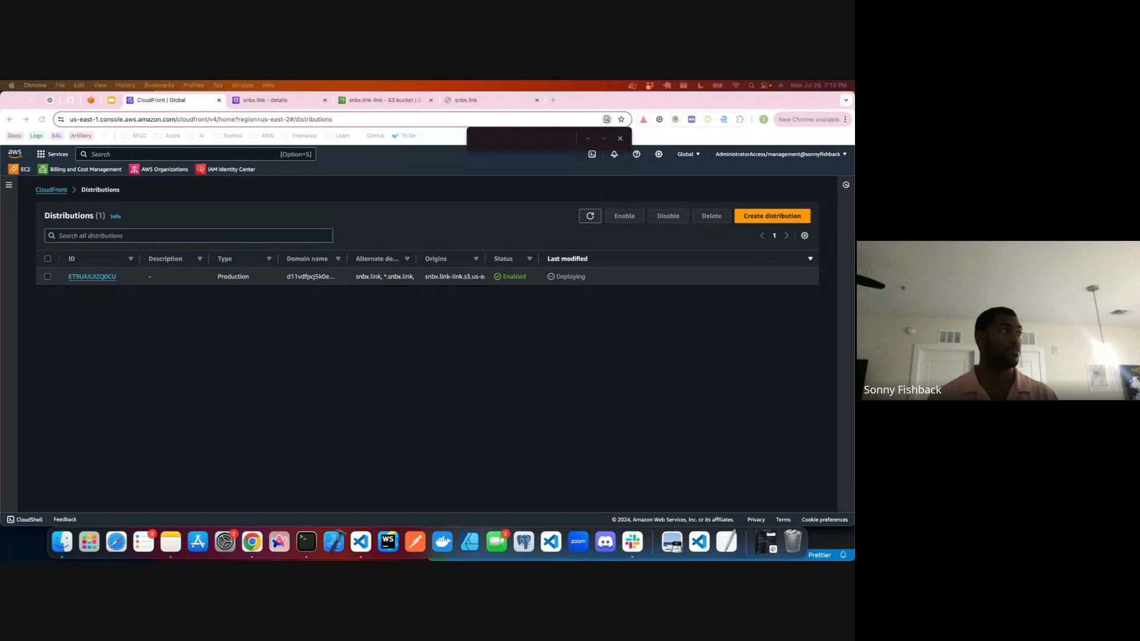
Step: Refresh the CloudFront distributions list to check the deployment, and reload the snbx.link page repeatedly to test the domain
{"action": "left_click", "coordinate": [595, 220]}
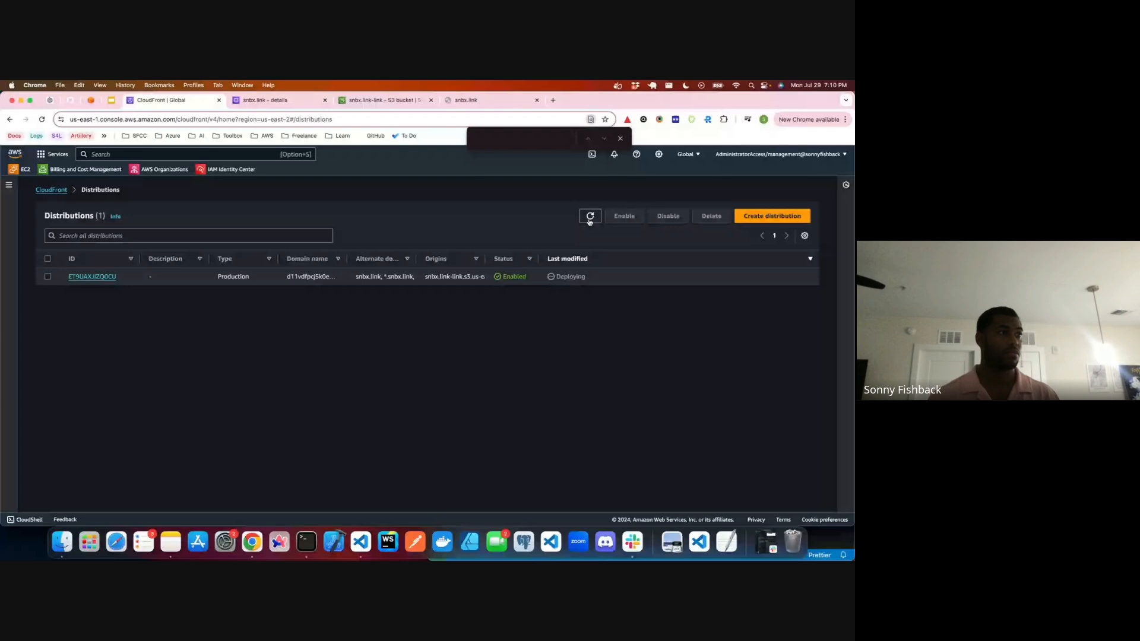
{"action": "left_click", "coordinate": [590, 221]}
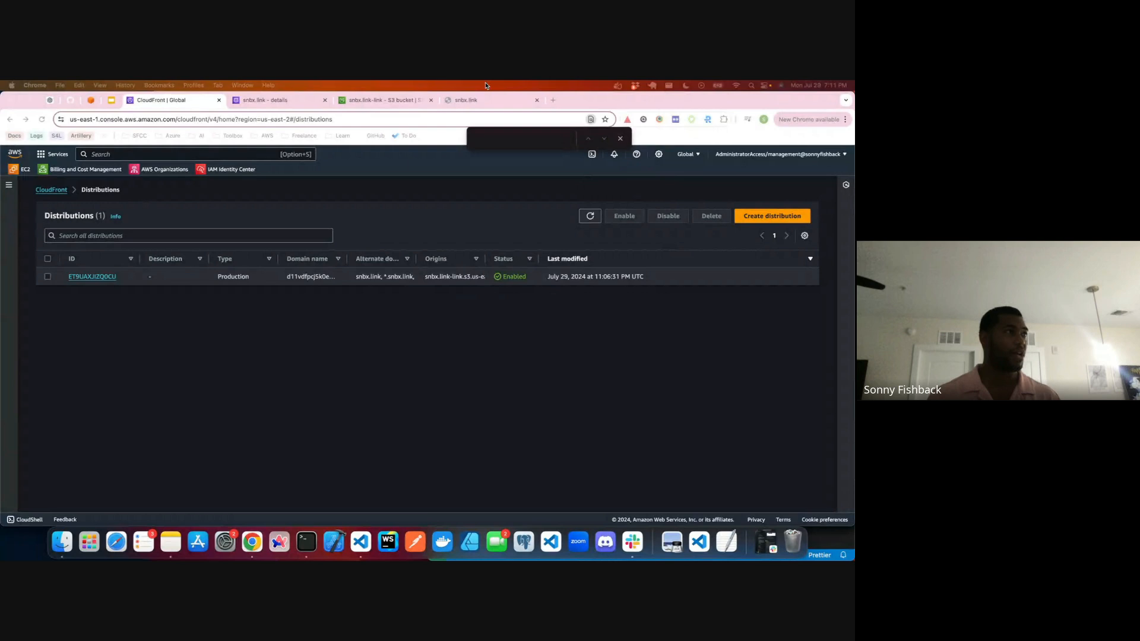
{"action": "left_click", "coordinate": [468, 99]}
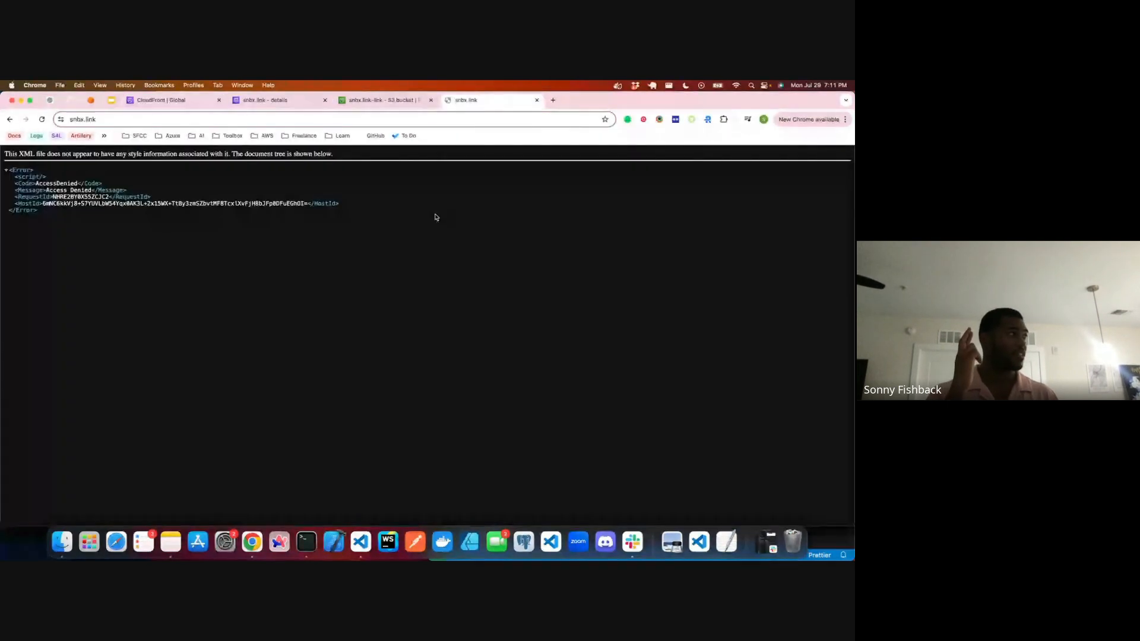
{"action": "key", "text": "super+r"}
{"action": "key", "text": "super+r"}
{"action": "key", "text": "super+r"}
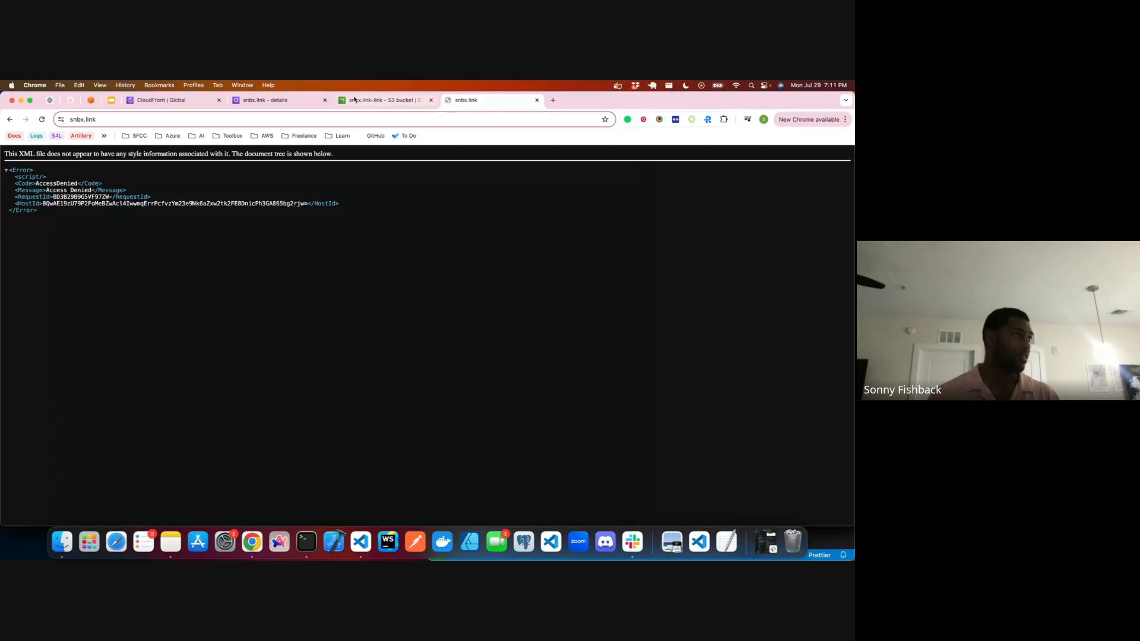
Step: Copy the domain name from the CloudFront distribution's details, load it in a new browser tab to check its response, and close that tab
{"action": "left_click", "coordinate": [161, 100]}
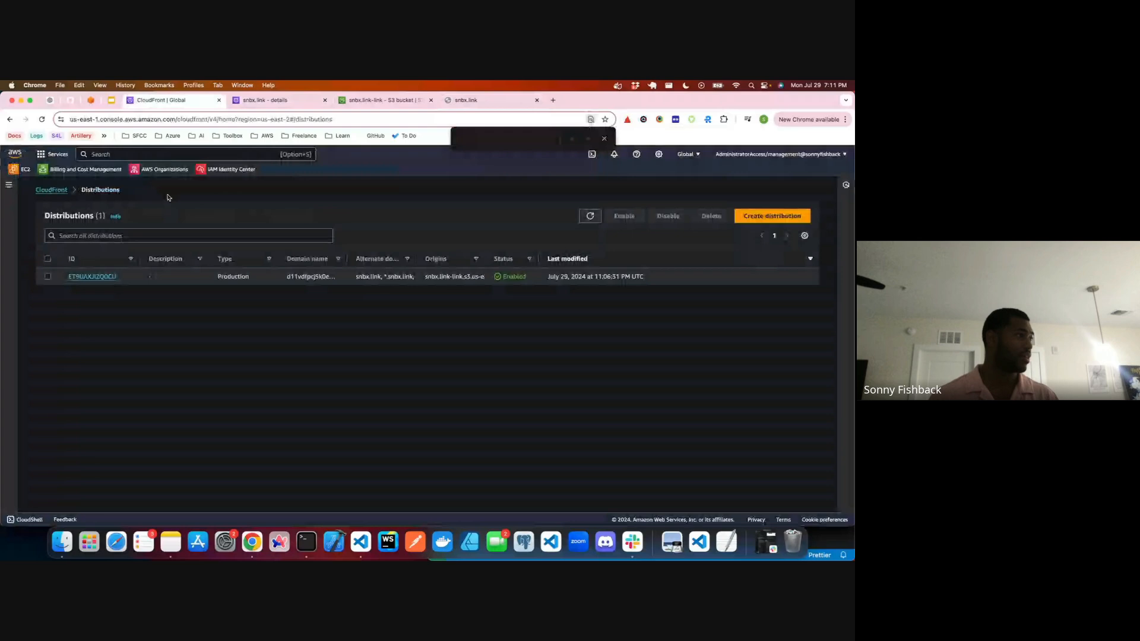
{"action": "left_click", "coordinate": [92, 276]}
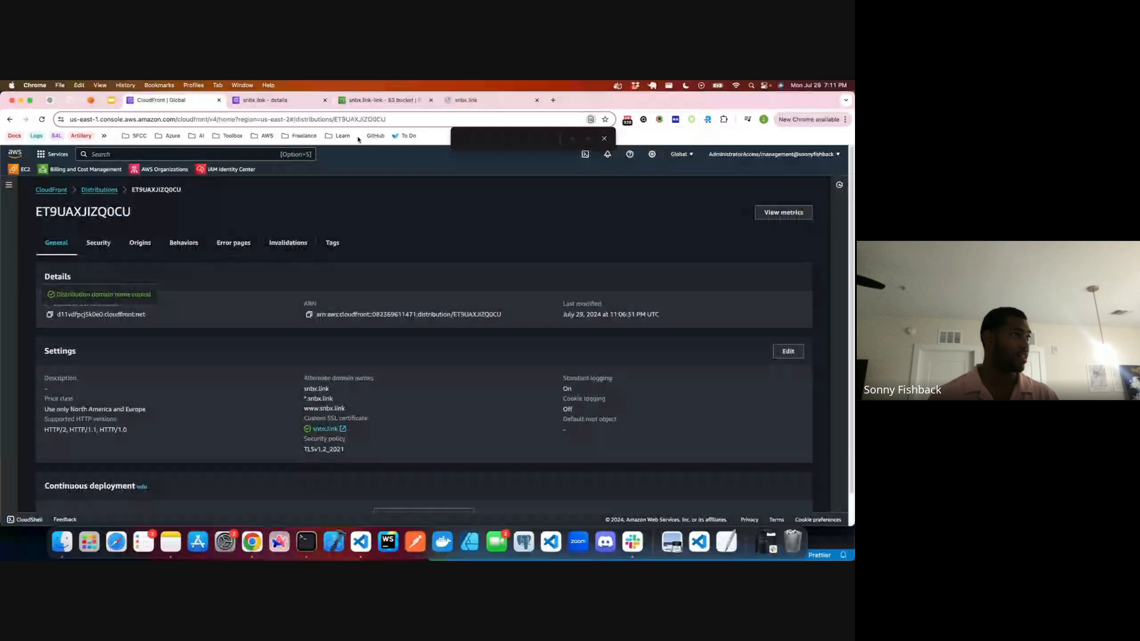
{"action": "left_click", "coordinate": [553, 100]}
{"action": "type", "text": "d11vdfpcj5k0e0.cloudfront.net"}
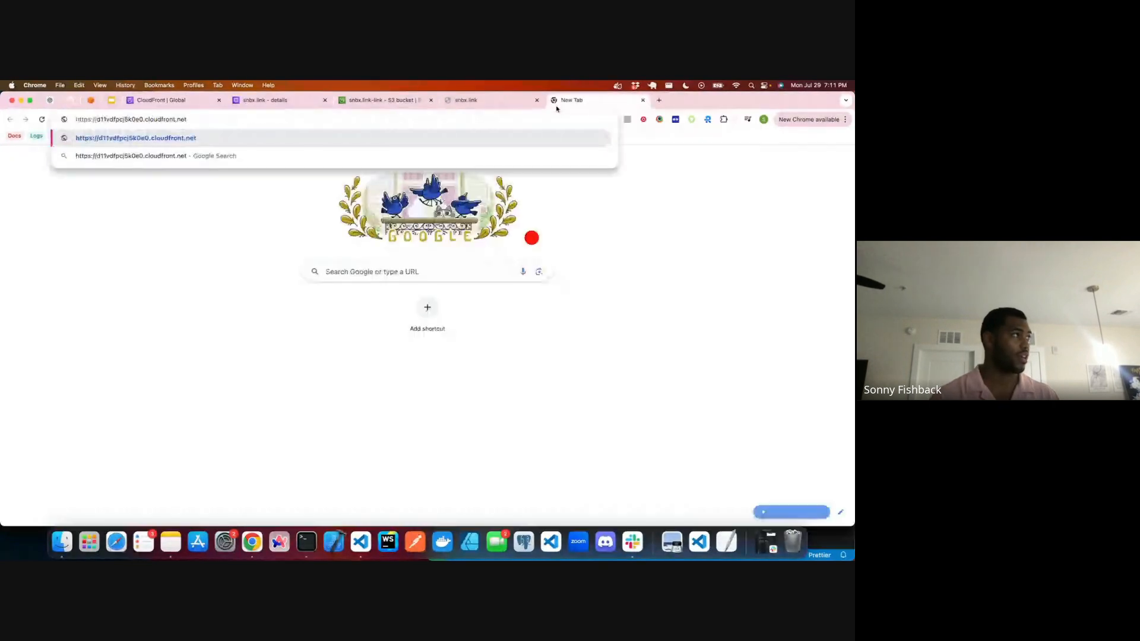
{"action": "key", "text": "Return"}
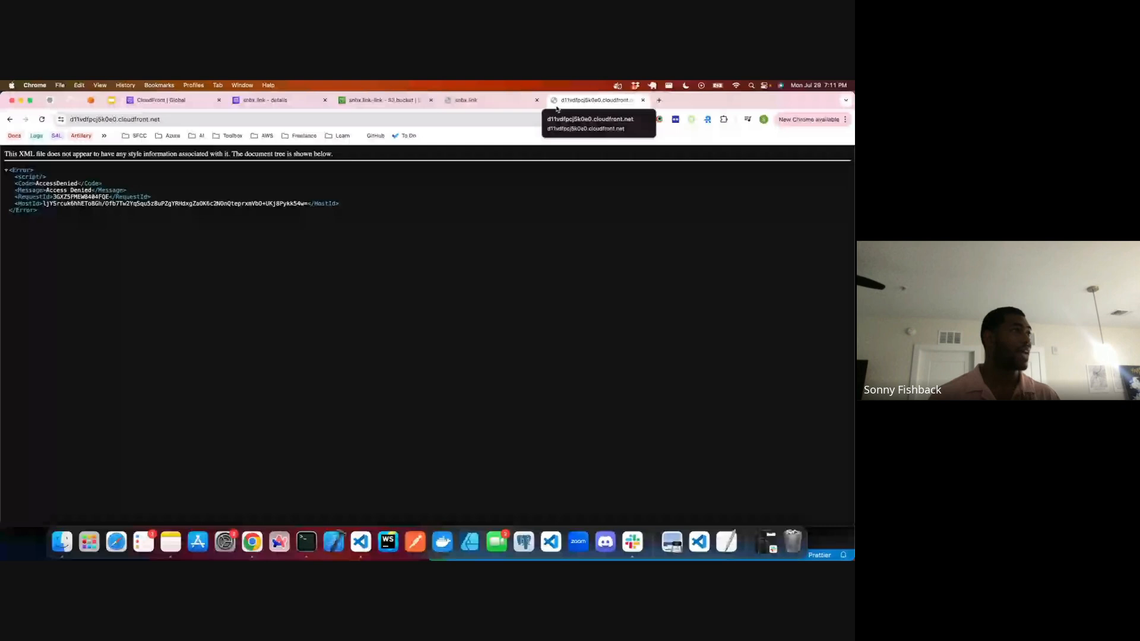
{"action": "left_click", "coordinate": [644, 99]}
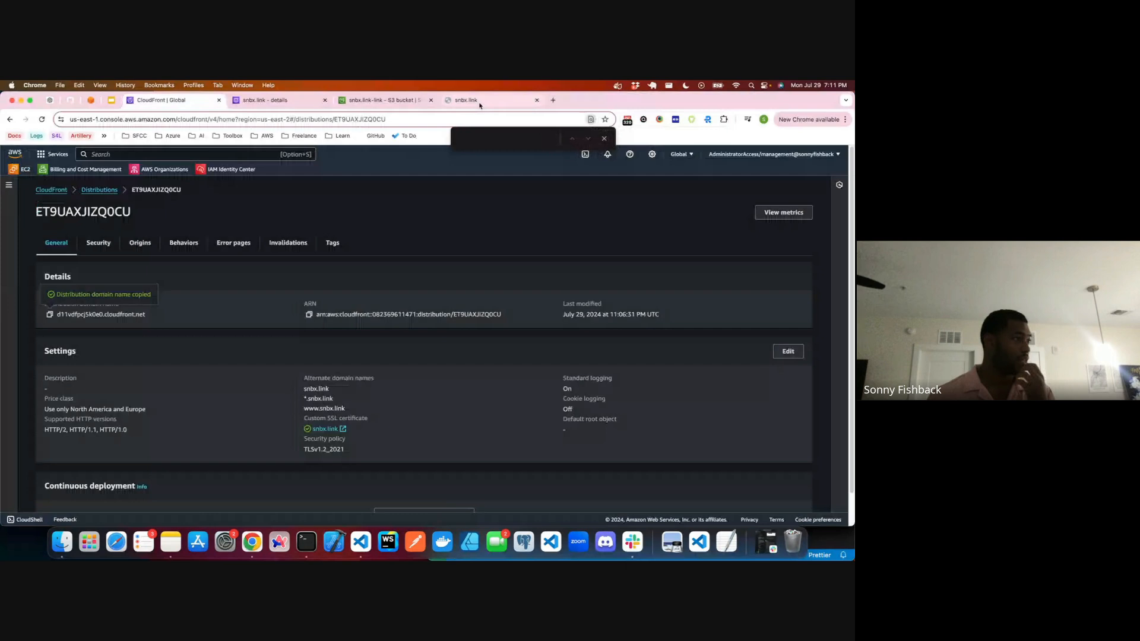
Step: Search the snbx.link-link bucket policy for the CloudFront distribution's ARN and examine the policy's resource, source ARN and version
{"action": "scroll", "coordinate": [315, 309], "scroll_direction": "down", "scroll_amount": 2}
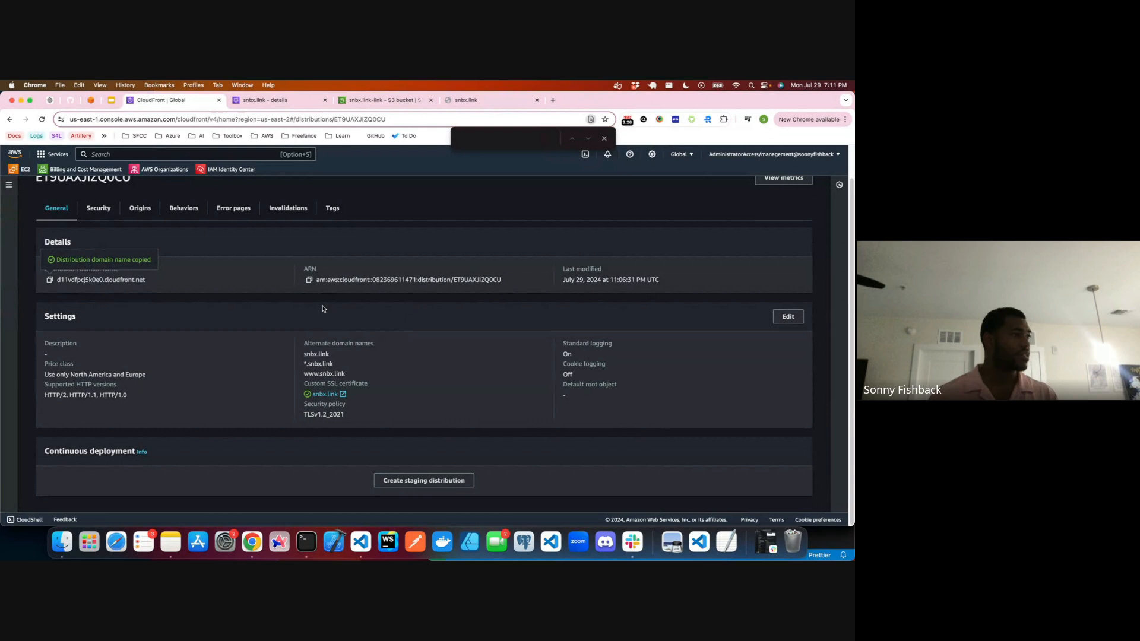
{"action": "left_click_drag", "start_coordinate": [501, 279], "coordinate": [316, 281]}
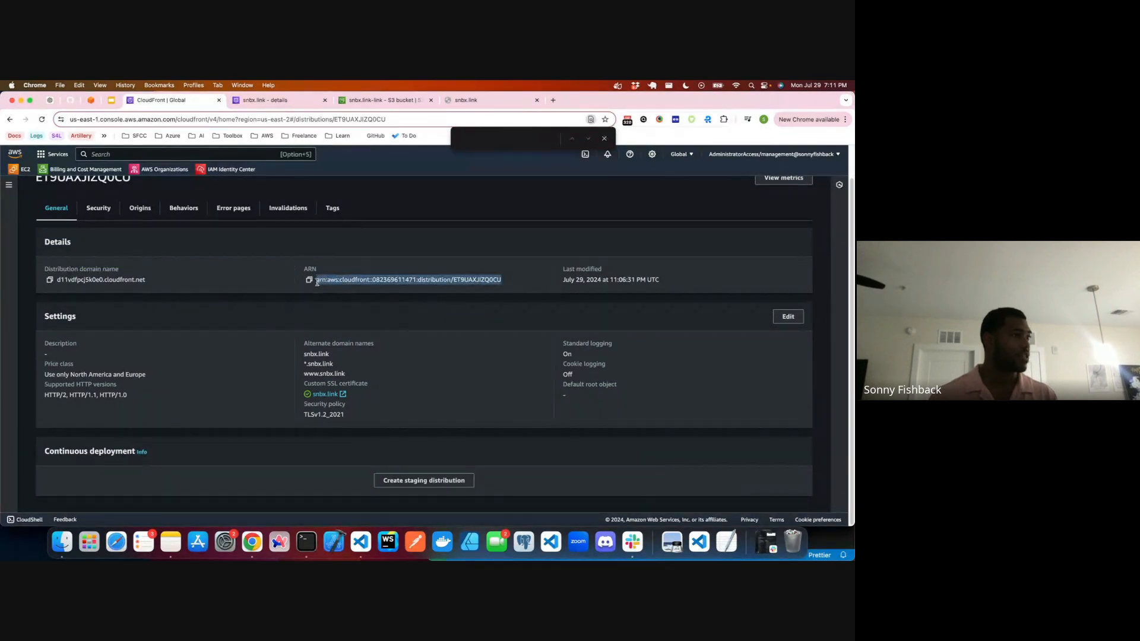
{"action": "key", "text": "ctrl+Tab"}
{"action": "key", "text": "ctrl+Tab"}
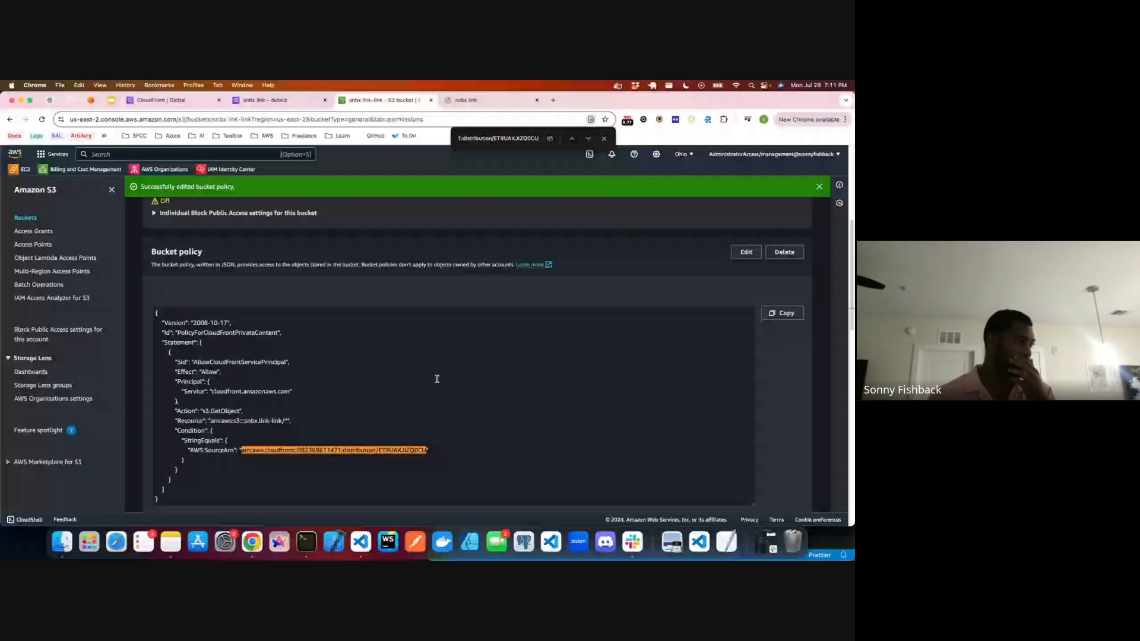
{"action": "left_click_drag", "start_coordinate": [250, 421], "coordinate": [278, 427]}
{"action": "left_click", "coordinate": [259, 419]}
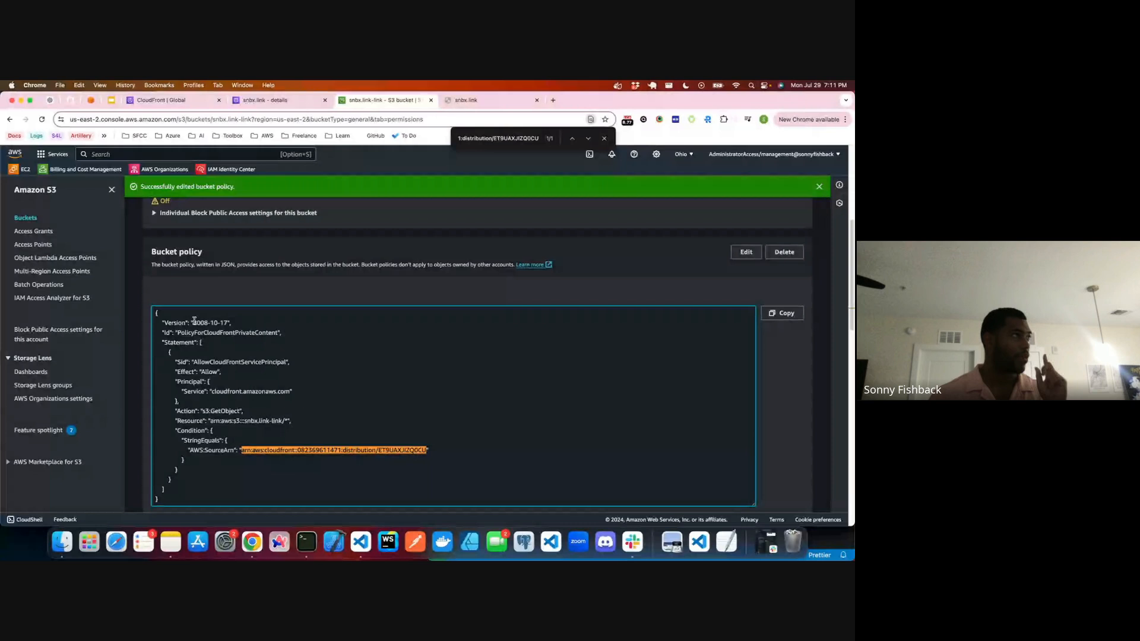
{"action": "left_click_drag", "start_coordinate": [194, 323], "coordinate": [327, 118]}
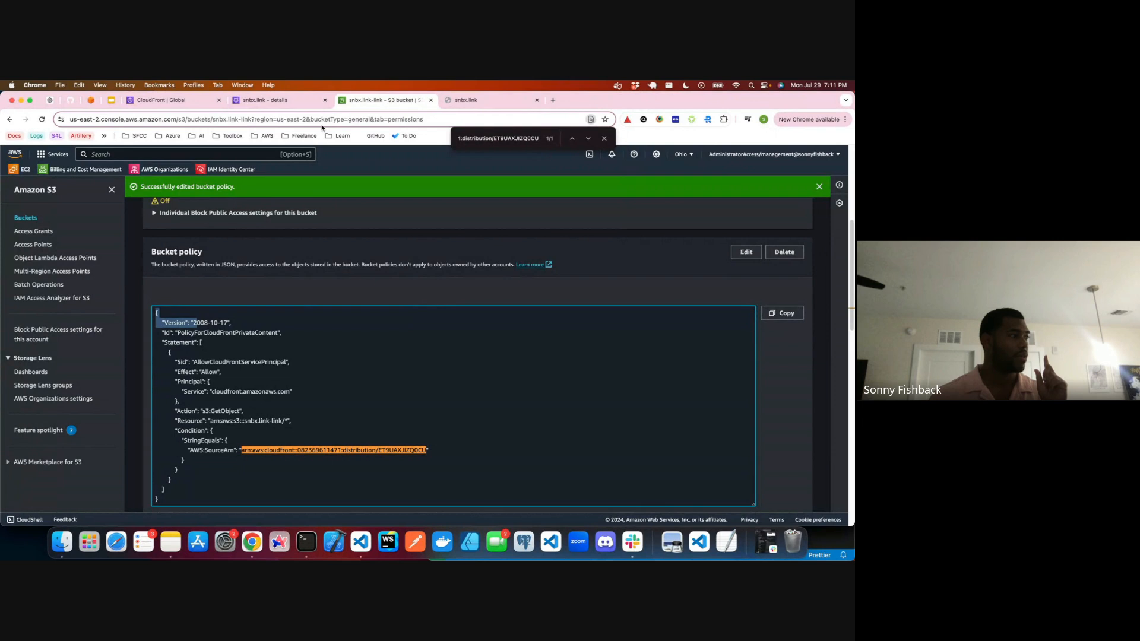
Step: Open the admin account's console from the AWS access portal, check its S3 buckets with the US East (Ohio) region selected, and close the tab
{"action": "left_click", "coordinate": [90, 99]}
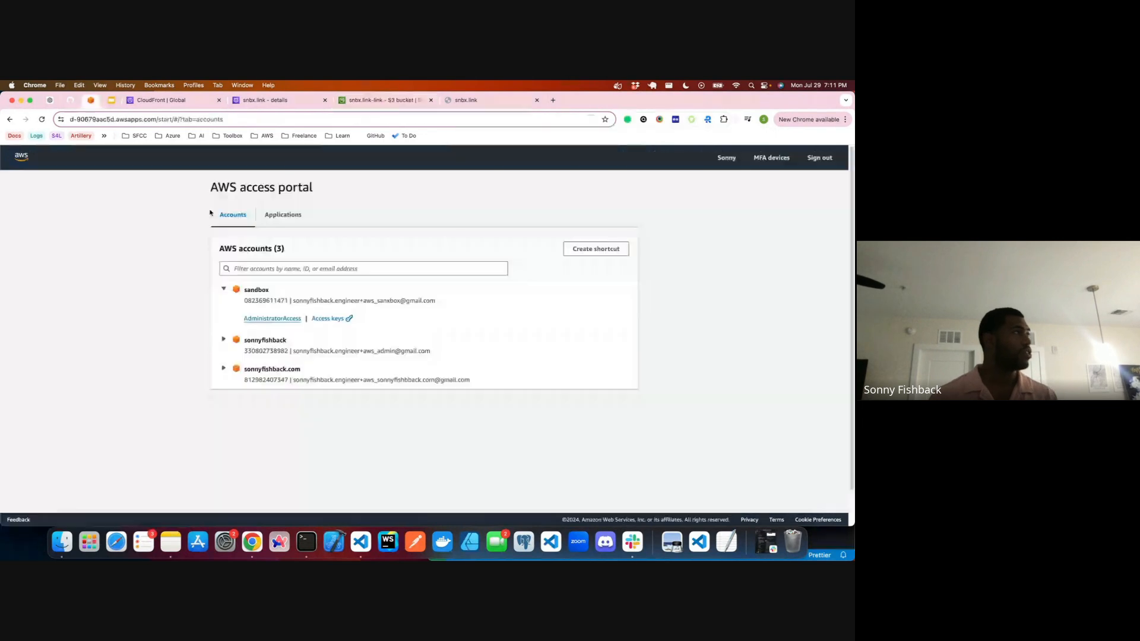
{"action": "left_click", "coordinate": [223, 339]}
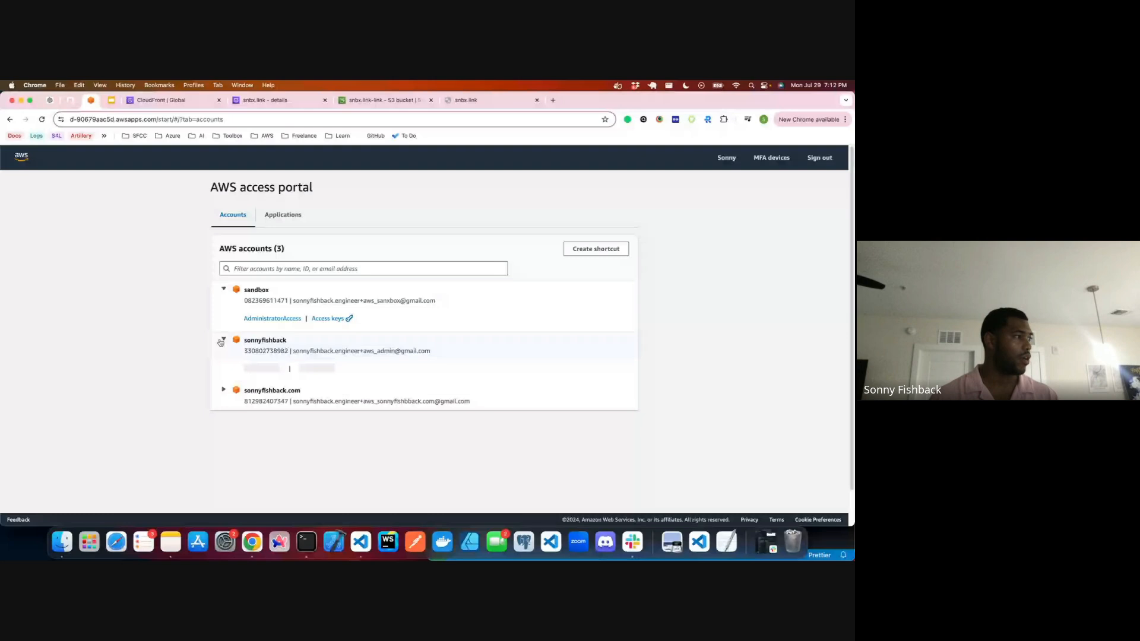
{"action": "left_click", "coordinate": [254, 368]}
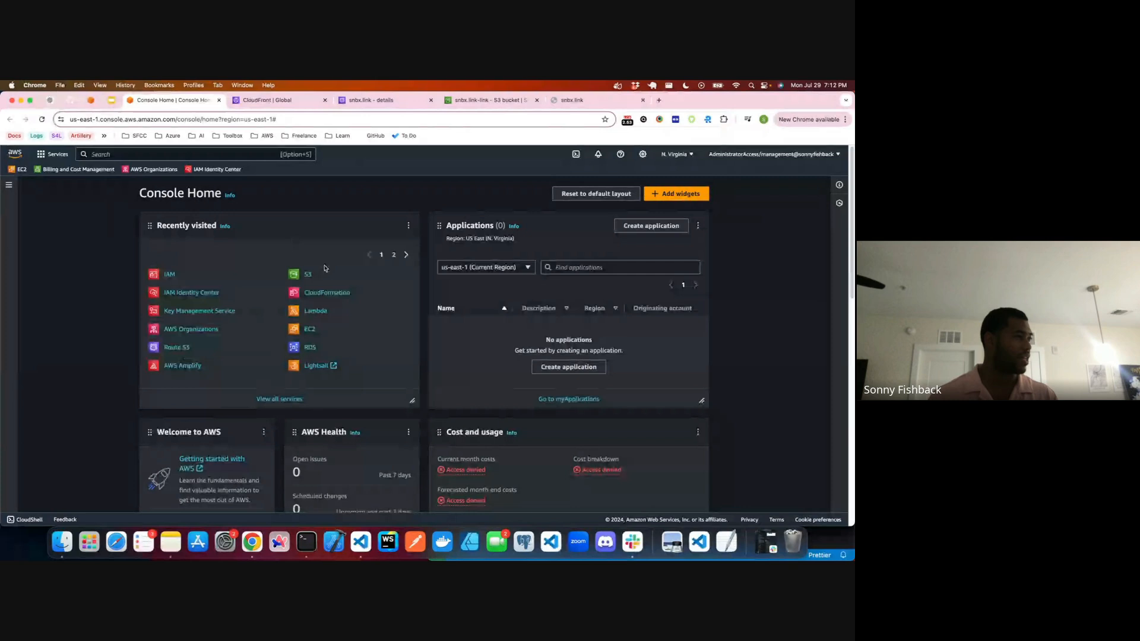
{"action": "left_click", "coordinate": [307, 273]}
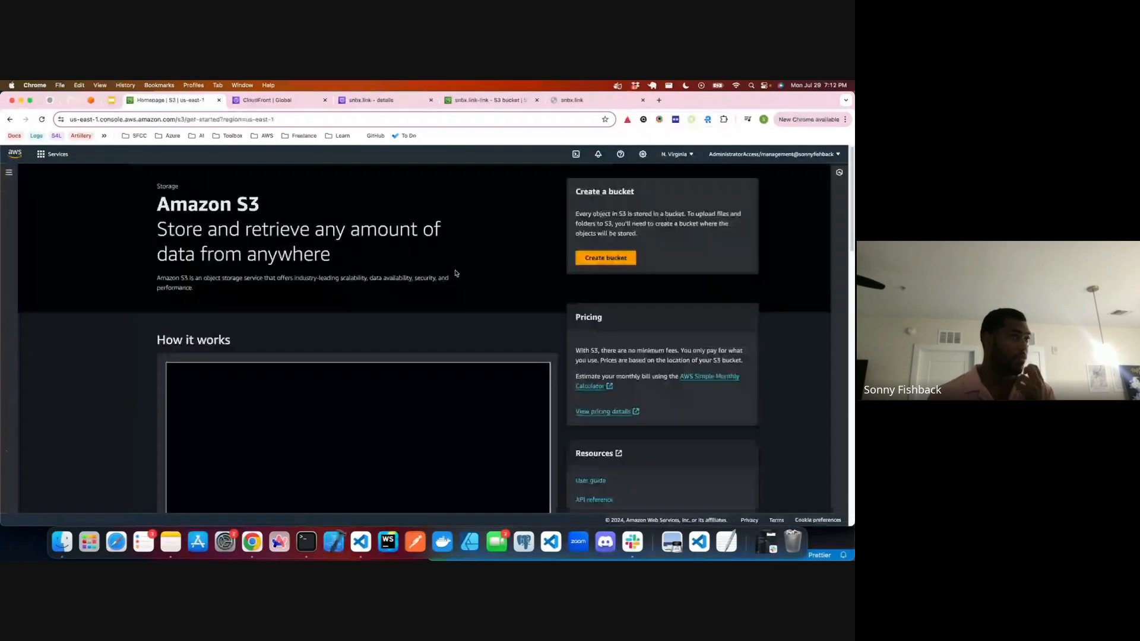
{"action": "left_click", "coordinate": [677, 154]}
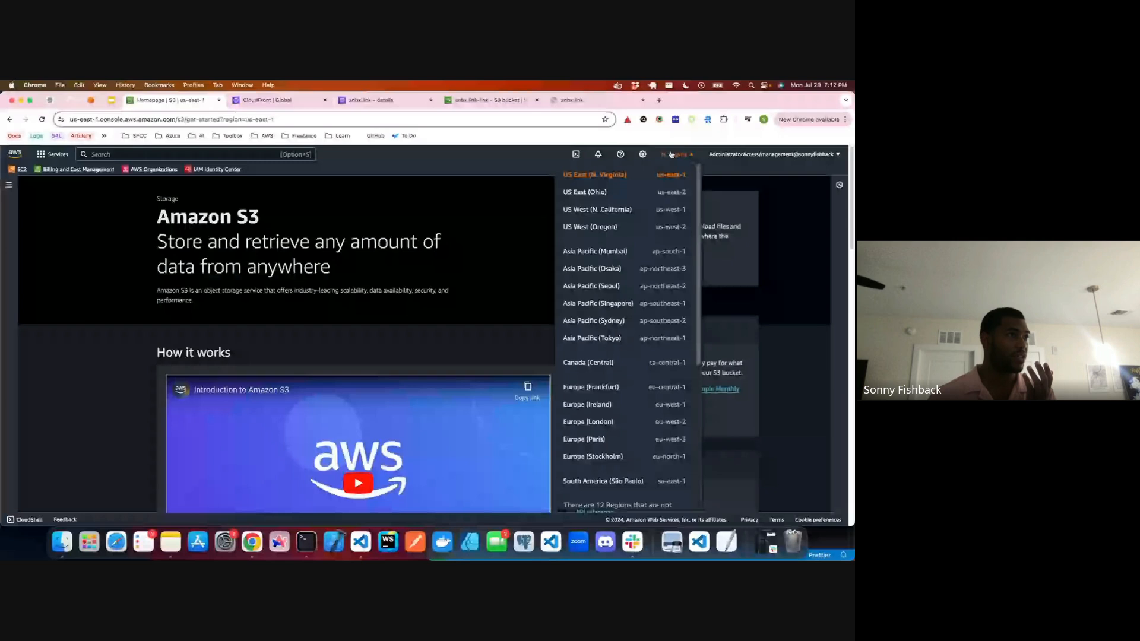
{"action": "left_click", "coordinate": [667, 204]}
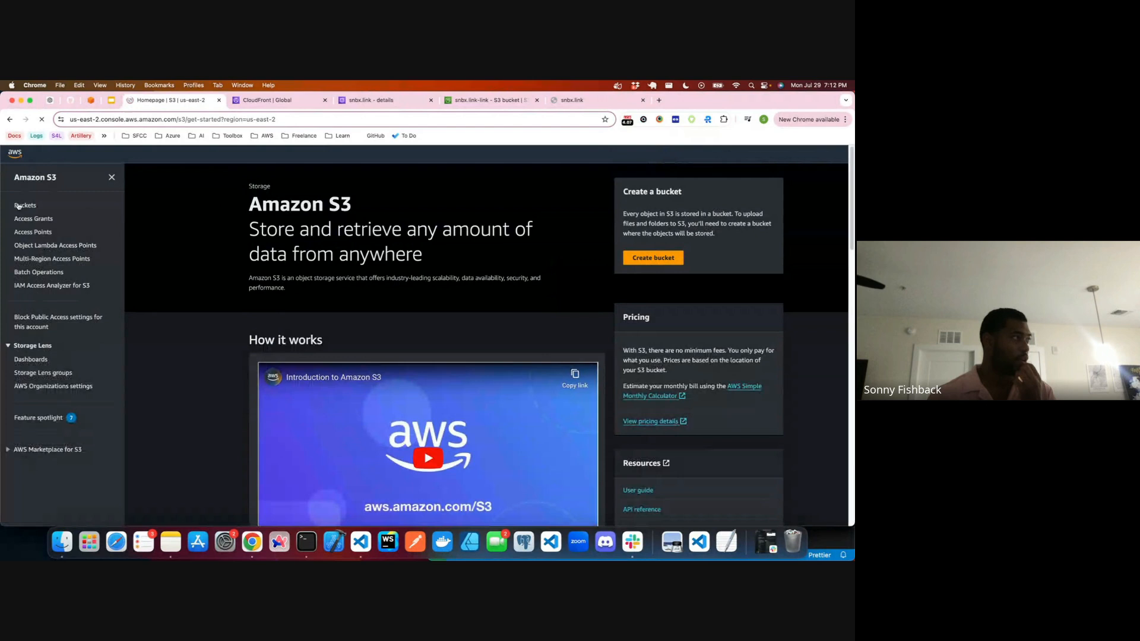
{"action": "left_click", "coordinate": [18, 205]}
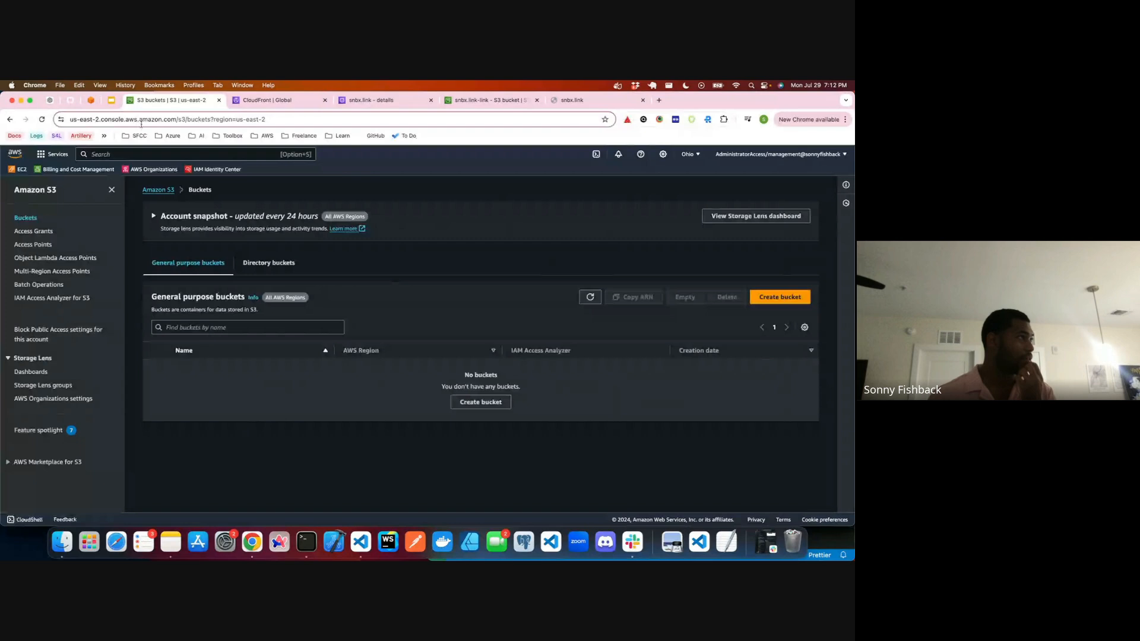
{"action": "left_click", "coordinate": [219, 100]}
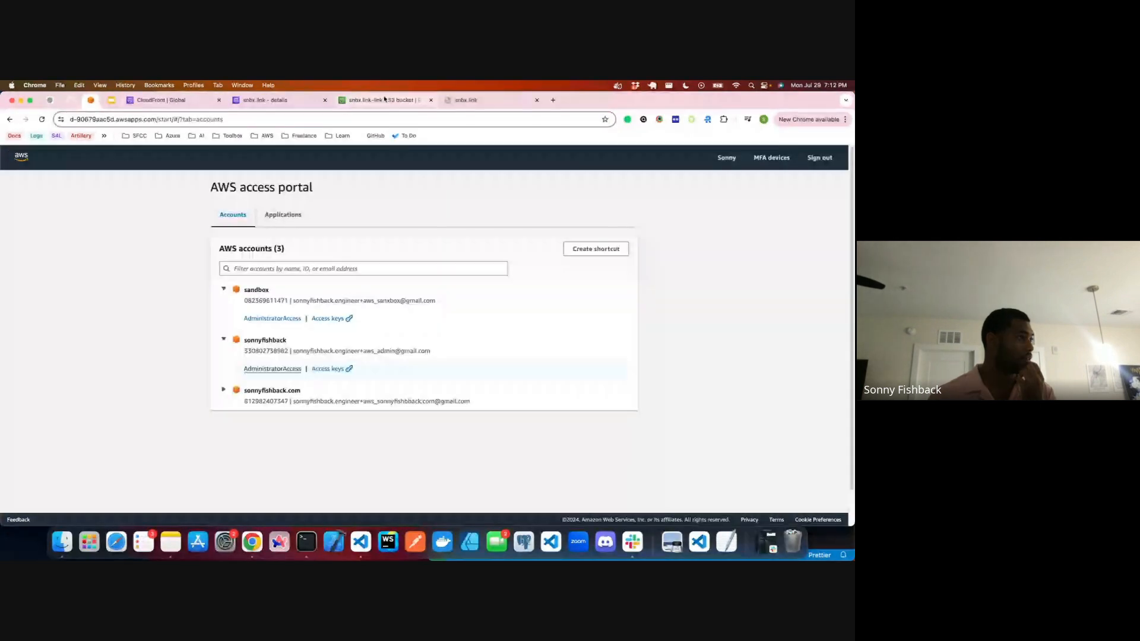
Step: Close the signed-out snbx.link-link bucket tab, and open the personal .com account's console with AdministratorAccess from the AWS access portal
{"action": "left_click", "coordinate": [384, 100]}
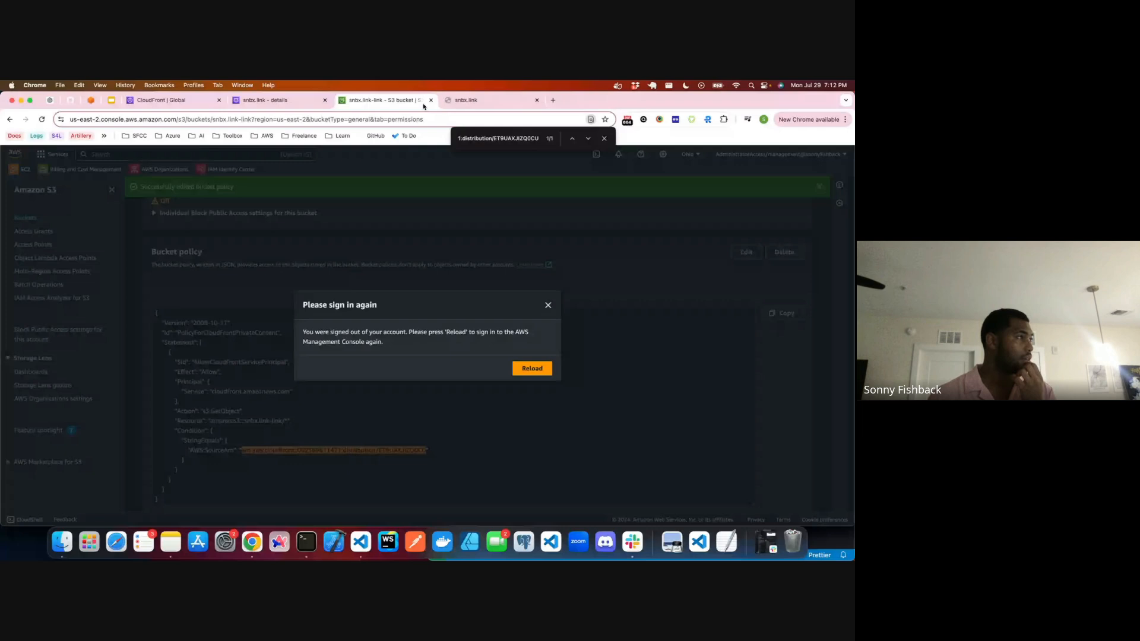
{"action": "left_click", "coordinate": [430, 100]}
{"action": "left_click", "coordinate": [224, 340]}
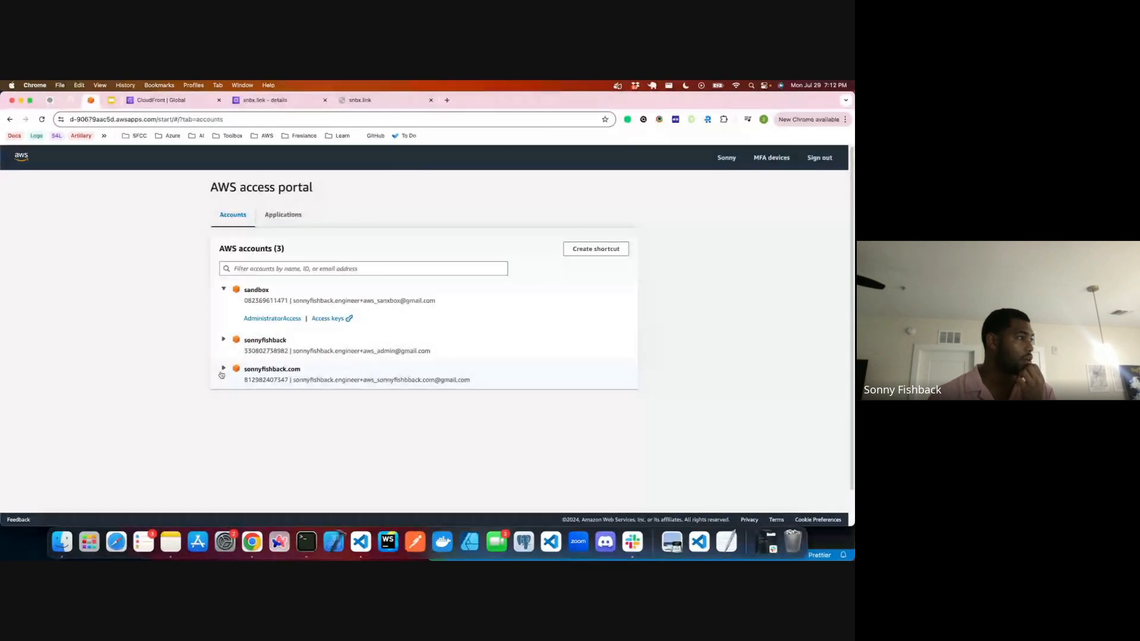
{"action": "left_click", "coordinate": [223, 368]}
{"action": "left_click", "coordinate": [254, 395]}
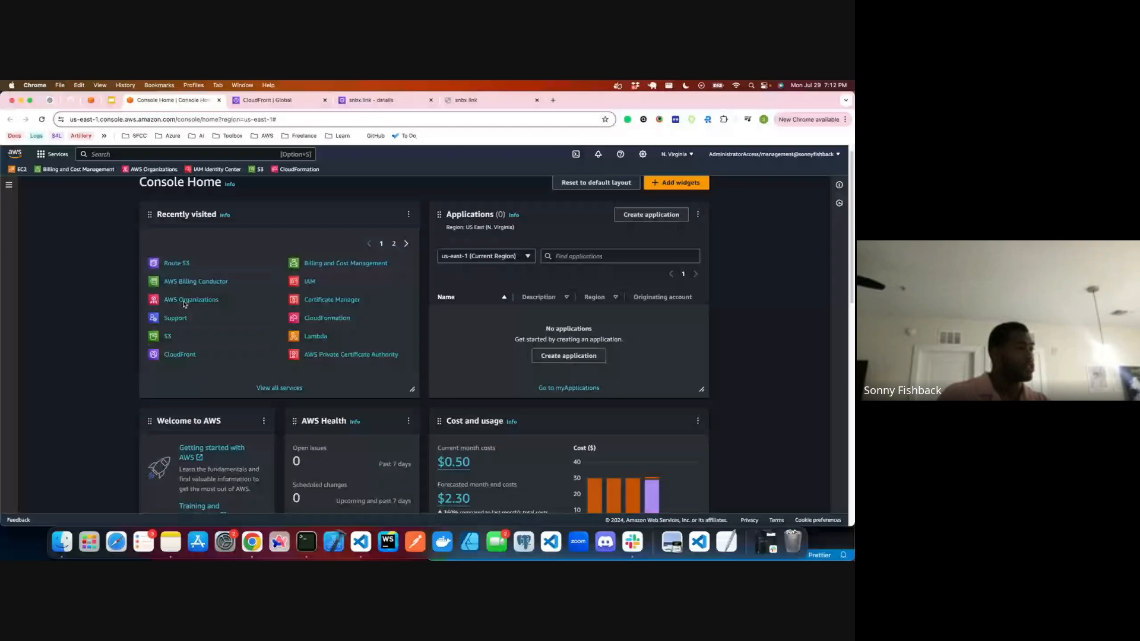
Step: Look over the console home's cost and usage, and open the permissions of the personal .com website's S3 bucket
{"action": "scroll", "coordinate": [453, 445], "scroll_direction": "down", "scroll_amount": 1}
{"action": "scroll", "coordinate": [453, 445], "scroll_direction": "down", "scroll_amount": 1}
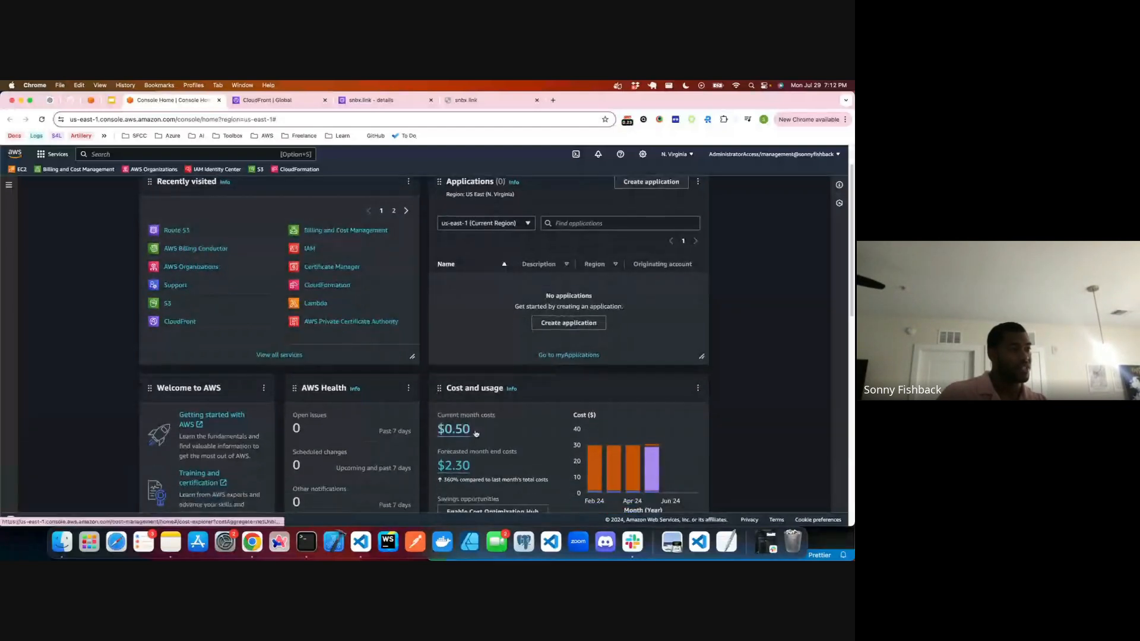
{"action": "scroll", "coordinate": [485, 453], "scroll_direction": "down", "scroll_amount": 1}
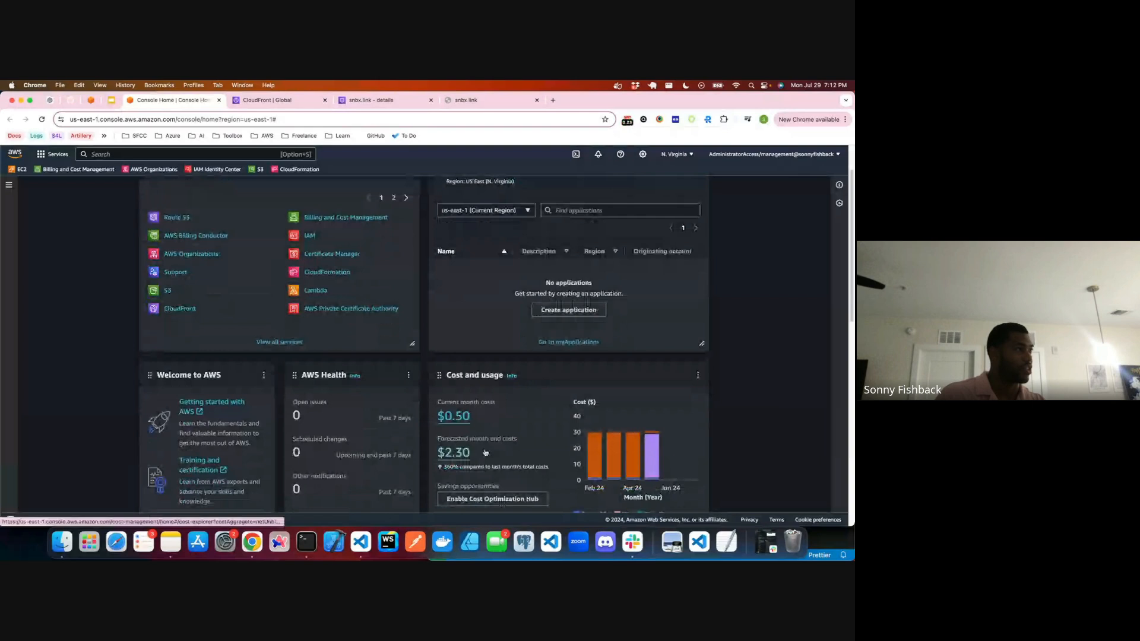
{"action": "scroll", "coordinate": [600, 362], "scroll_direction": "down", "scroll_amount": 1}
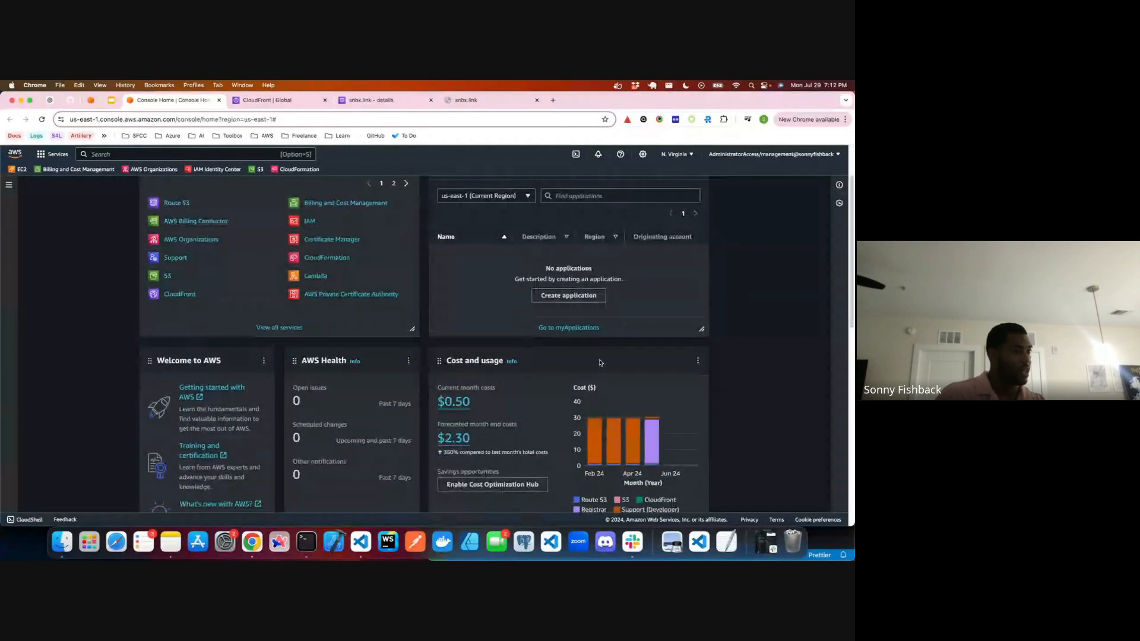
{"action": "mouse_move", "coordinate": [594, 433]}
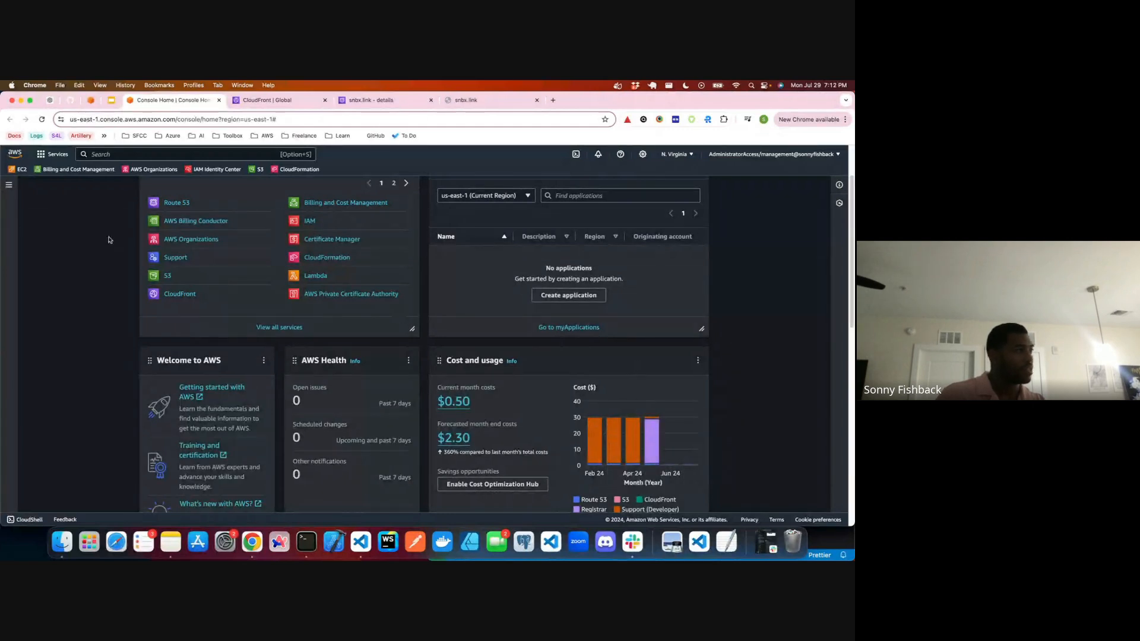
{"action": "scroll", "coordinate": [178, 250], "scroll_direction": "up", "scroll_amount": 1}
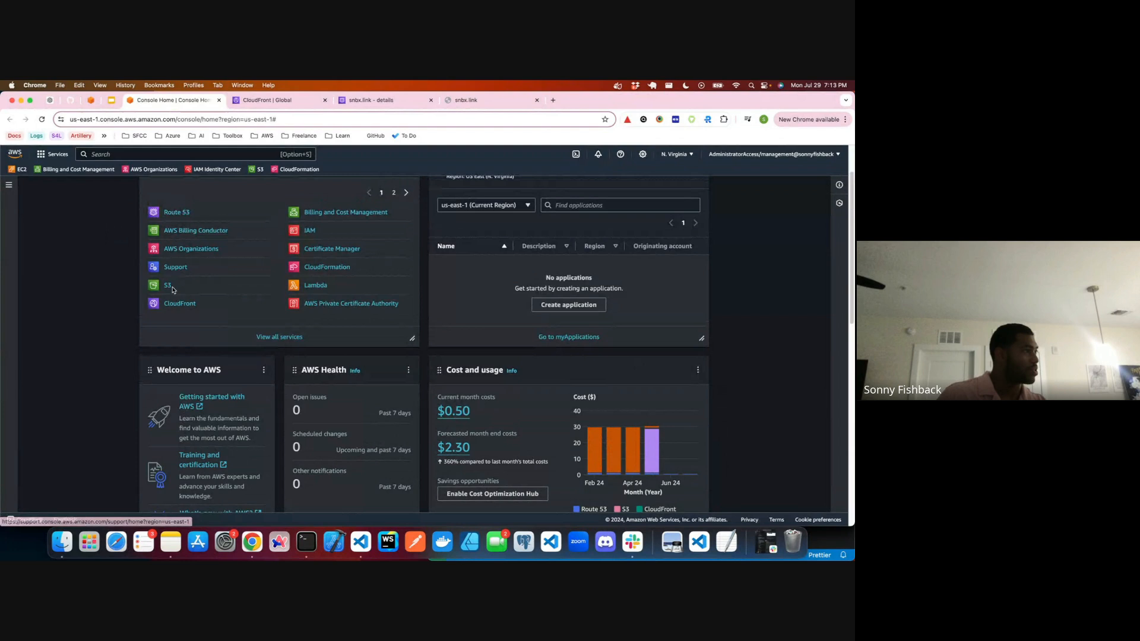
{"action": "left_click", "coordinate": [171, 288]}
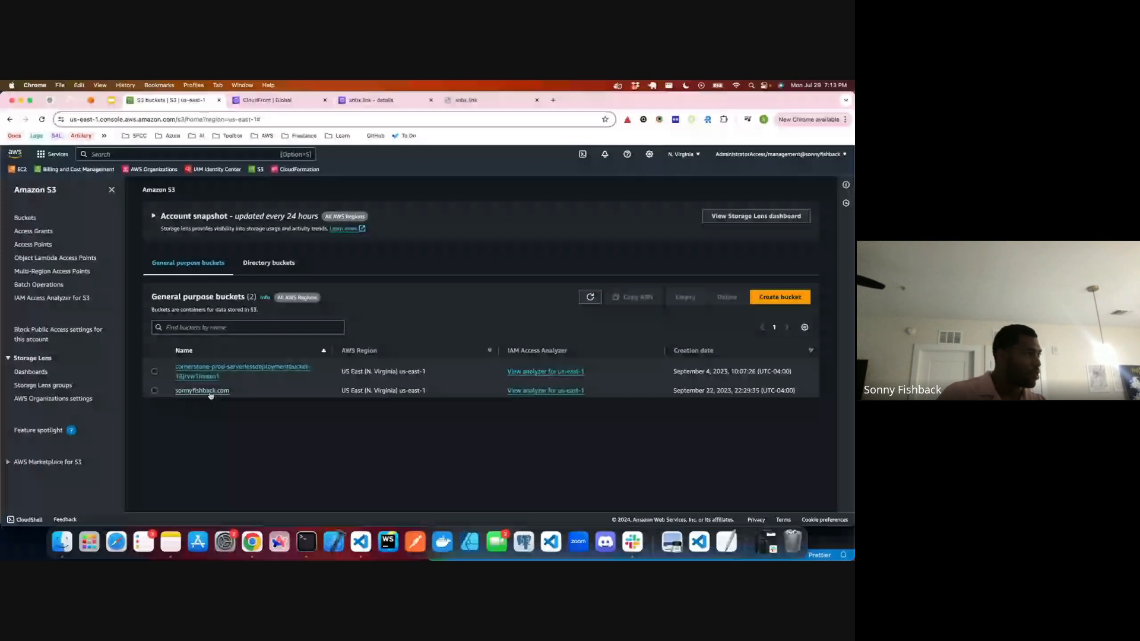
{"action": "left_click", "coordinate": [202, 391]}
{"action": "left_click", "coordinate": [260, 241]}
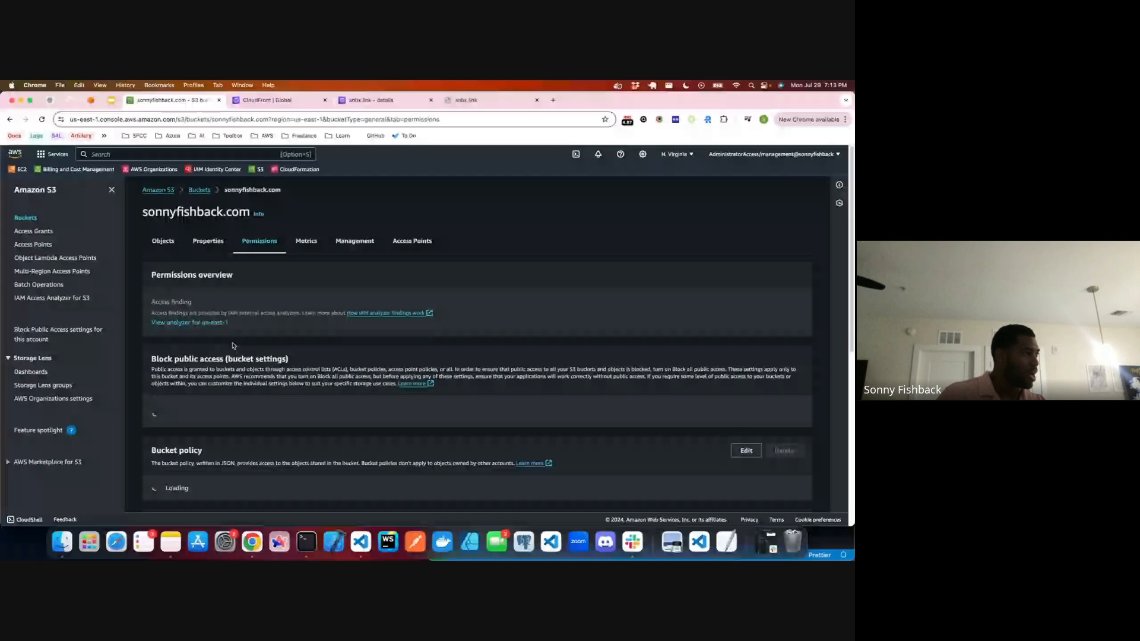
Step: Copy the entire bucket policy JSON of the personal .com bucket and return to the CloudFront distribution's browser tab
{"action": "scroll", "coordinate": [232, 346], "scroll_direction": "down", "scroll_amount": 5}
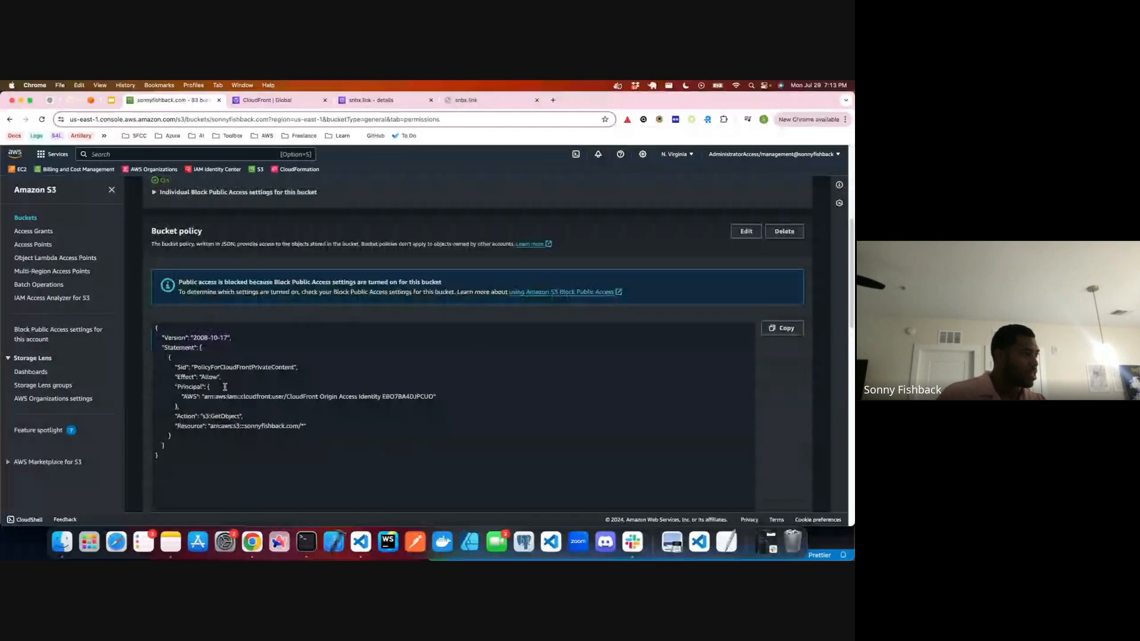
{"action": "left_click_drag", "start_coordinate": [189, 467], "coordinate": [152, 326]}
{"action": "key", "text": "super+c"}
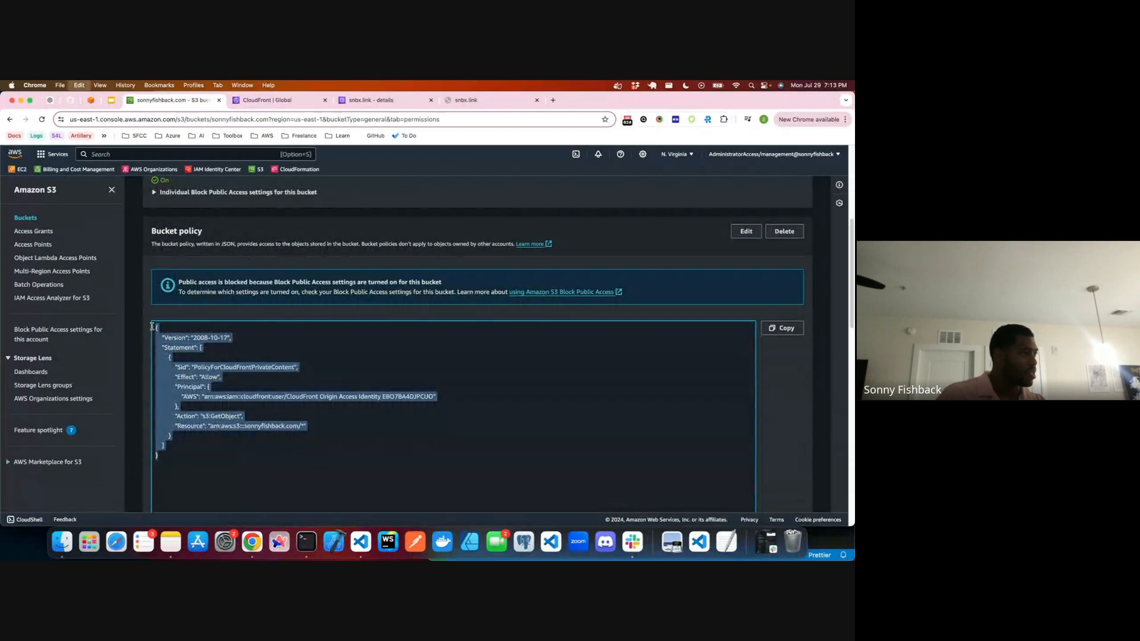
{"action": "left_click", "coordinate": [330, 102]}
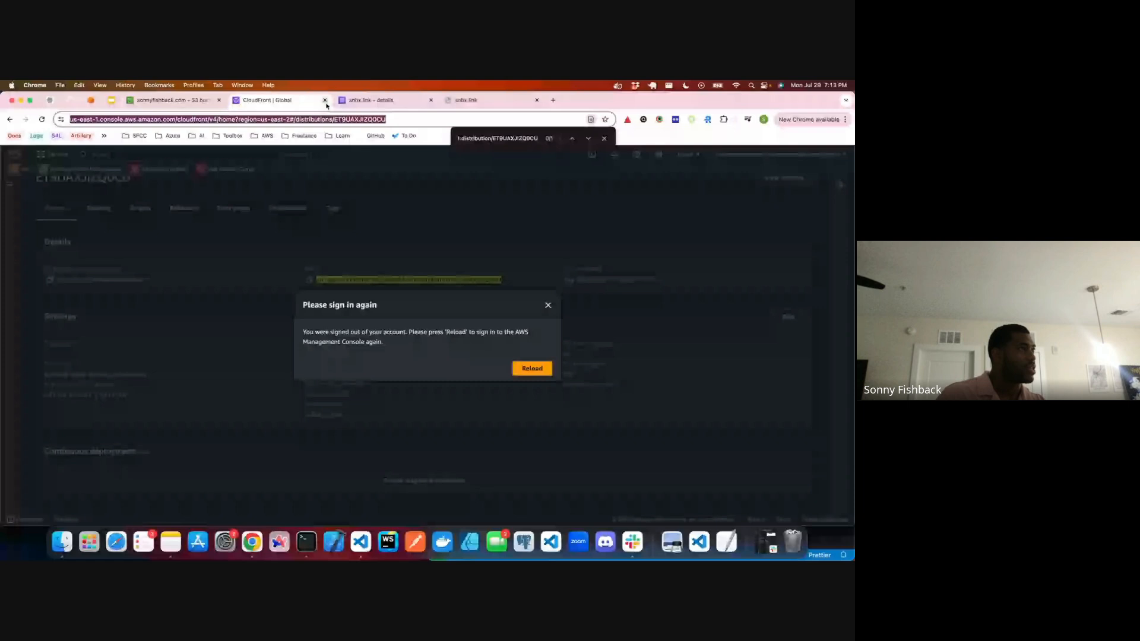
Step: Close the signed-out CloudFront tab, the remaining old console tab and the personal .com bucket's tab
{"action": "left_click", "coordinate": [329, 101]}
{"action": "left_click", "coordinate": [330, 102]}
{"action": "left_click", "coordinate": [169, 102]}
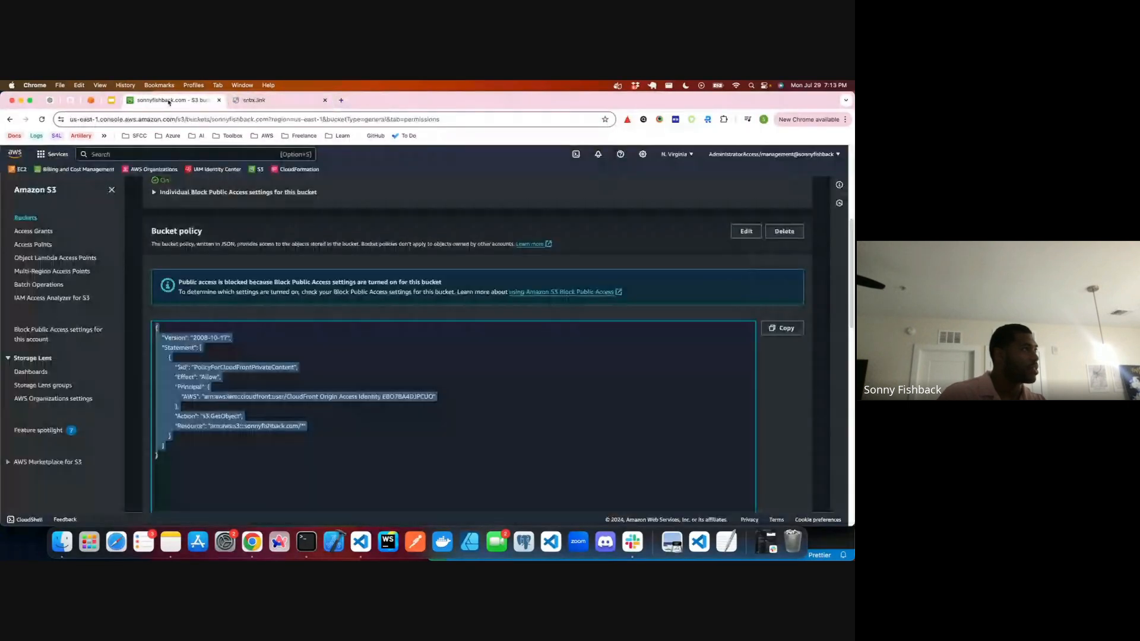
{"action": "left_click", "coordinate": [219, 101]}
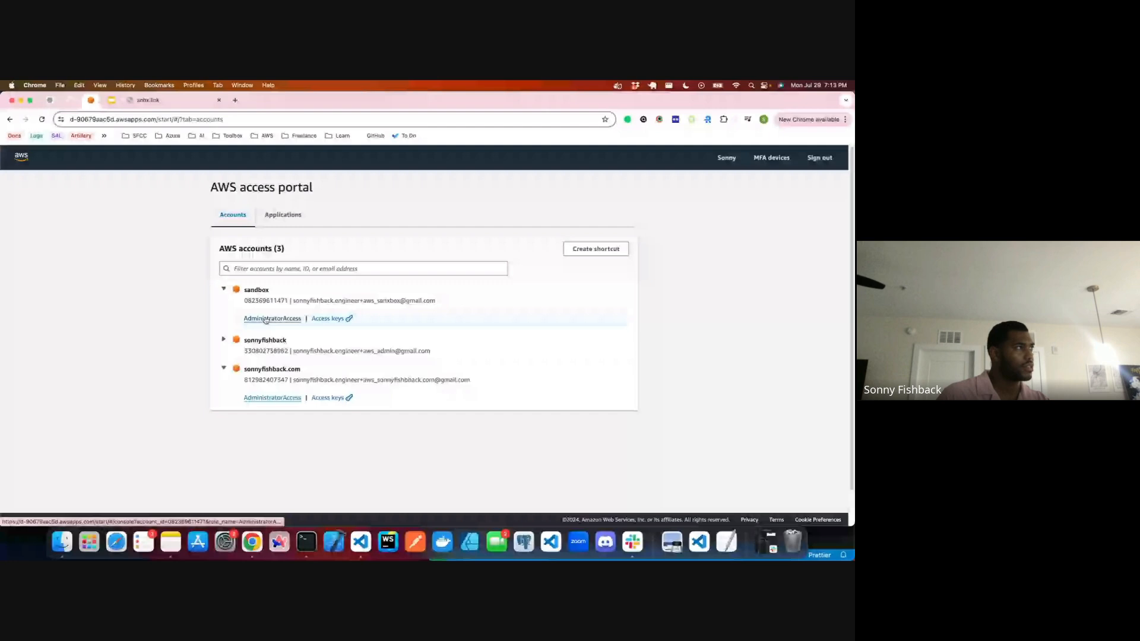
{"action": "left_click", "coordinate": [265, 319]}
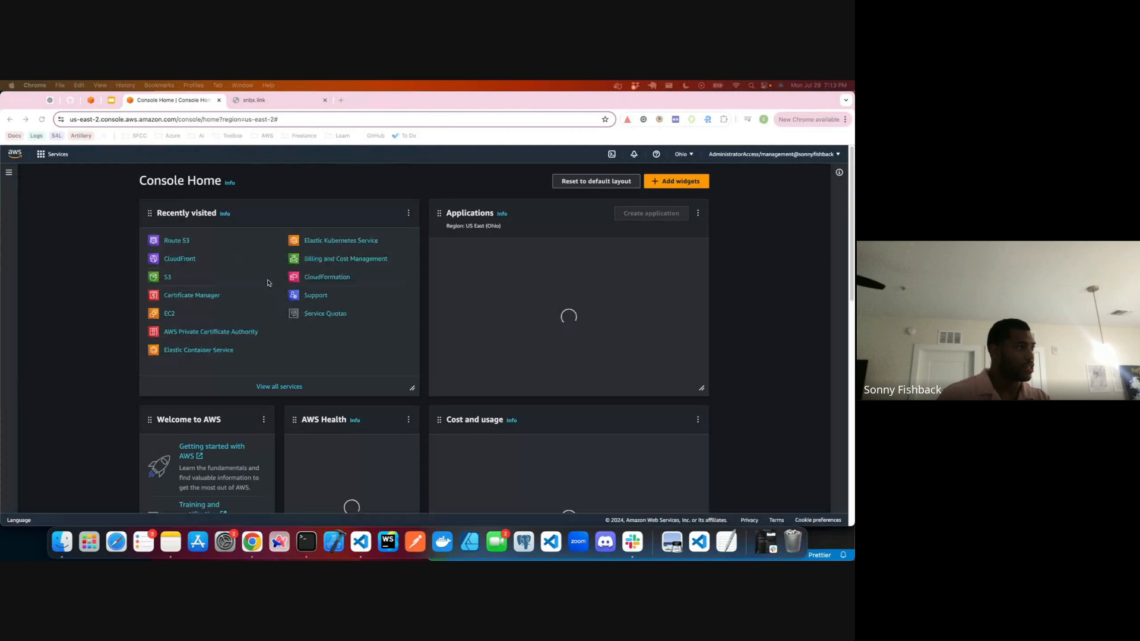
{"action": "left_click", "coordinate": [167, 291]}
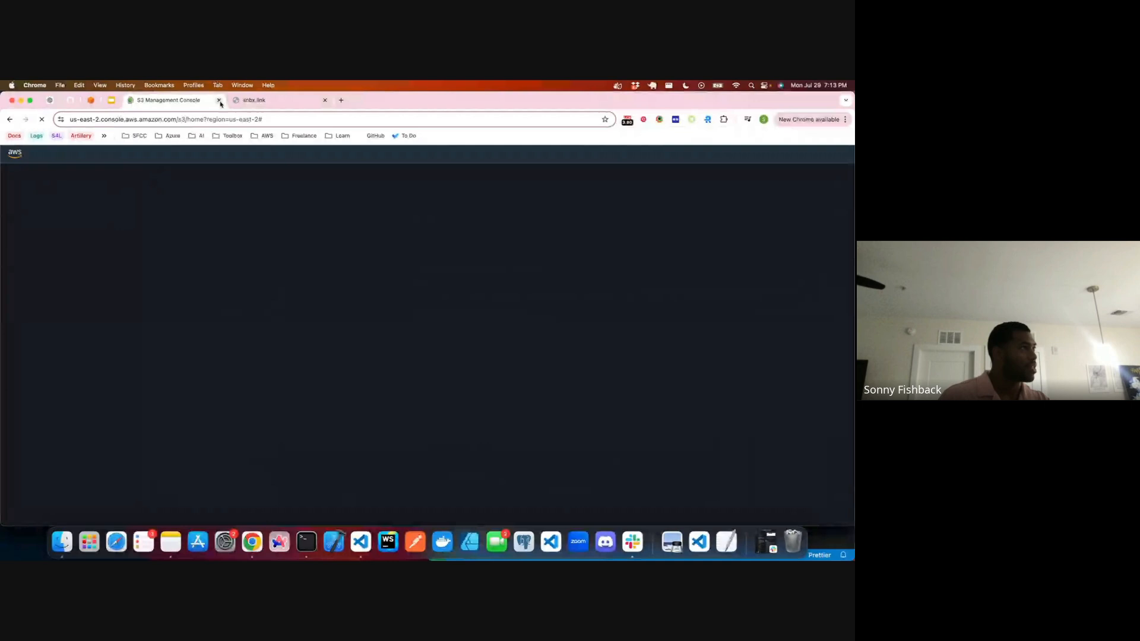
{"action": "left_click", "coordinate": [219, 101]}
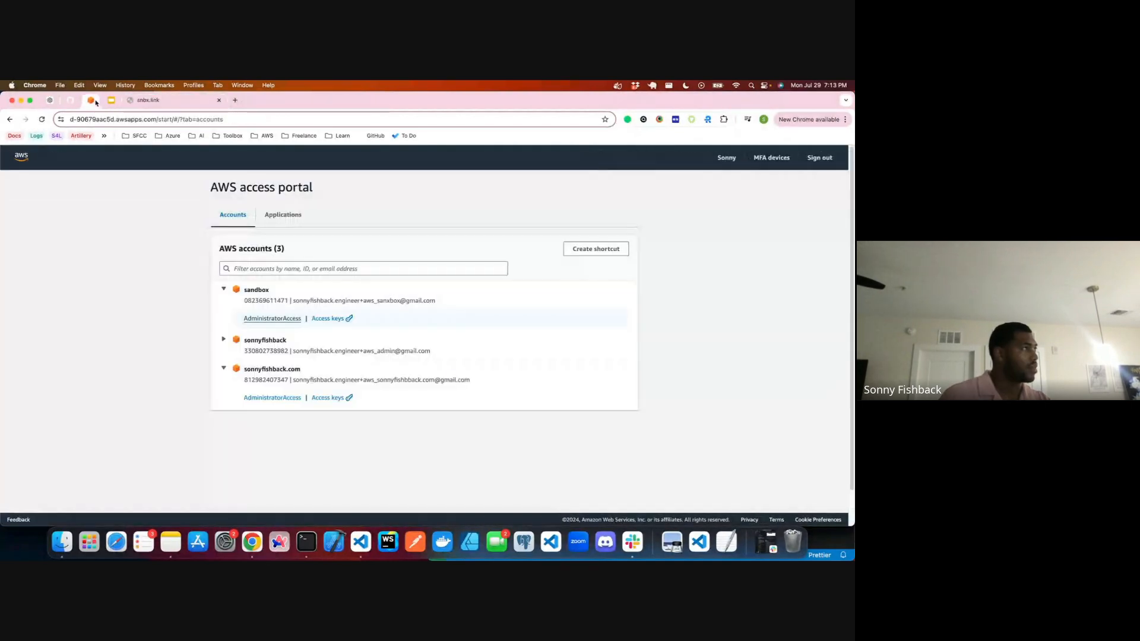
Step: Open the sandbox account's console with AdministratorAccess from the AWS access portal, and go to the permissions of the snbx.link-link S3 bucket
{"action": "left_click", "coordinate": [272, 319]}
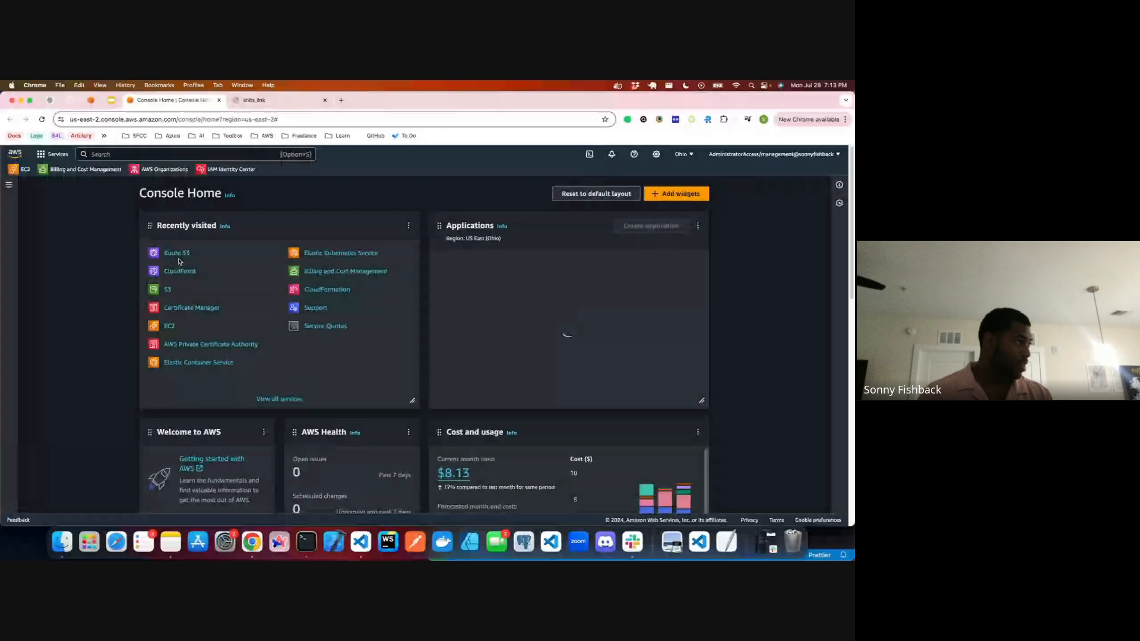
{"action": "left_click", "coordinate": [167, 290]}
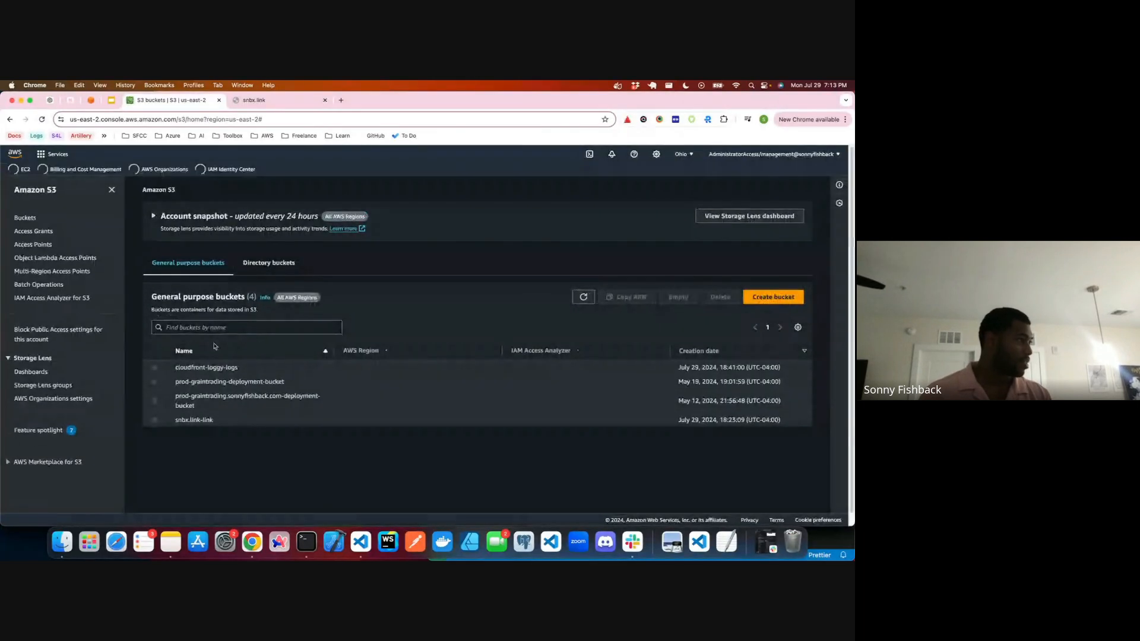
{"action": "left_click", "coordinate": [193, 421]}
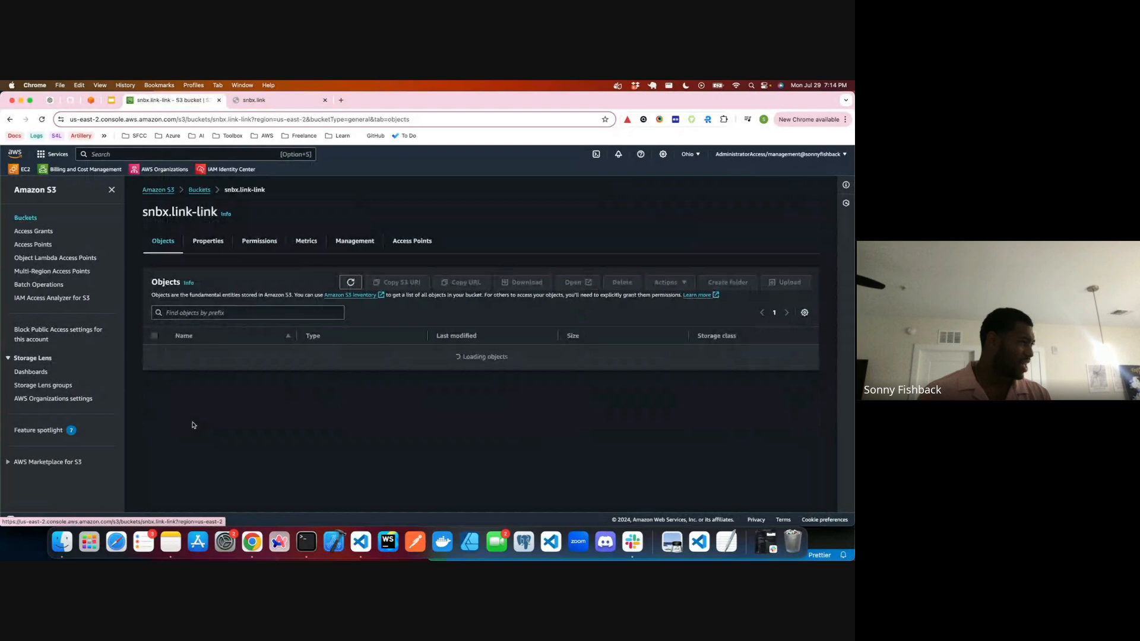
{"action": "left_click", "coordinate": [244, 247]}
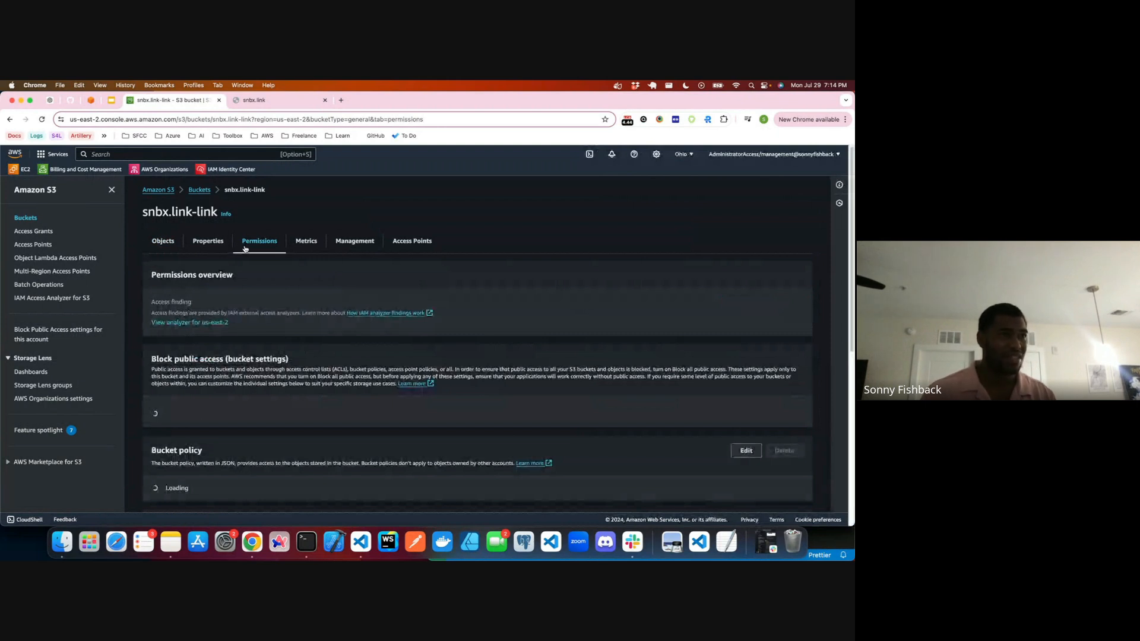
Step: Edit the snbx.link-link bucket policy and paste the copied policy JSON below the existing one for comparison
{"action": "left_click", "coordinate": [746, 451]}
{"action": "scroll", "coordinate": [231, 308], "scroll_direction": "down", "scroll_amount": 2}
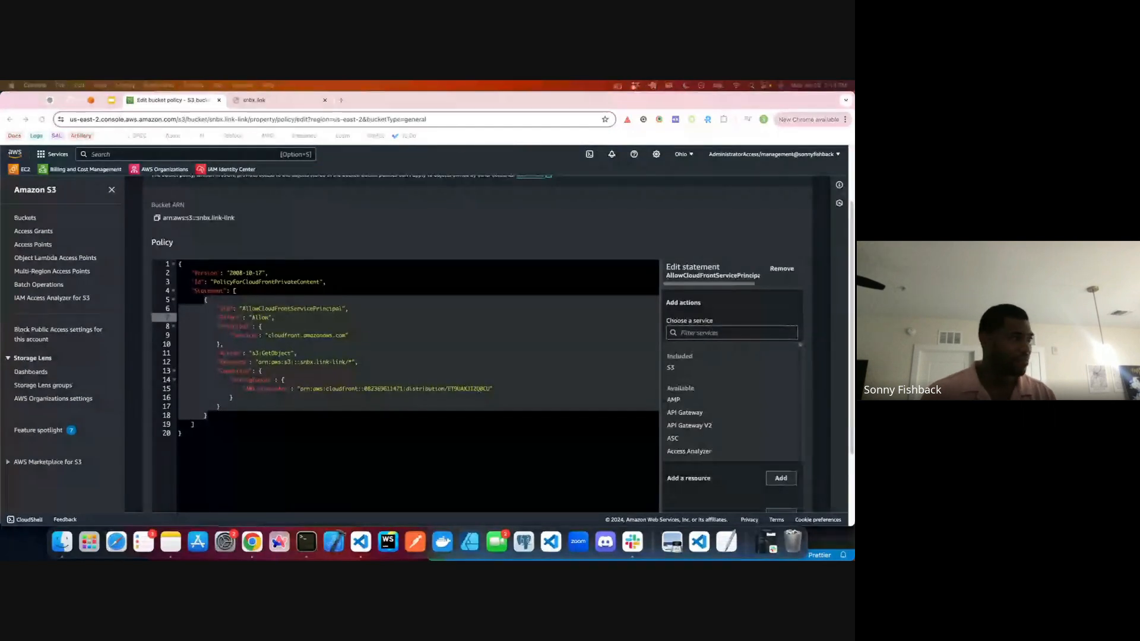
{"action": "left_click", "coordinate": [226, 431]}
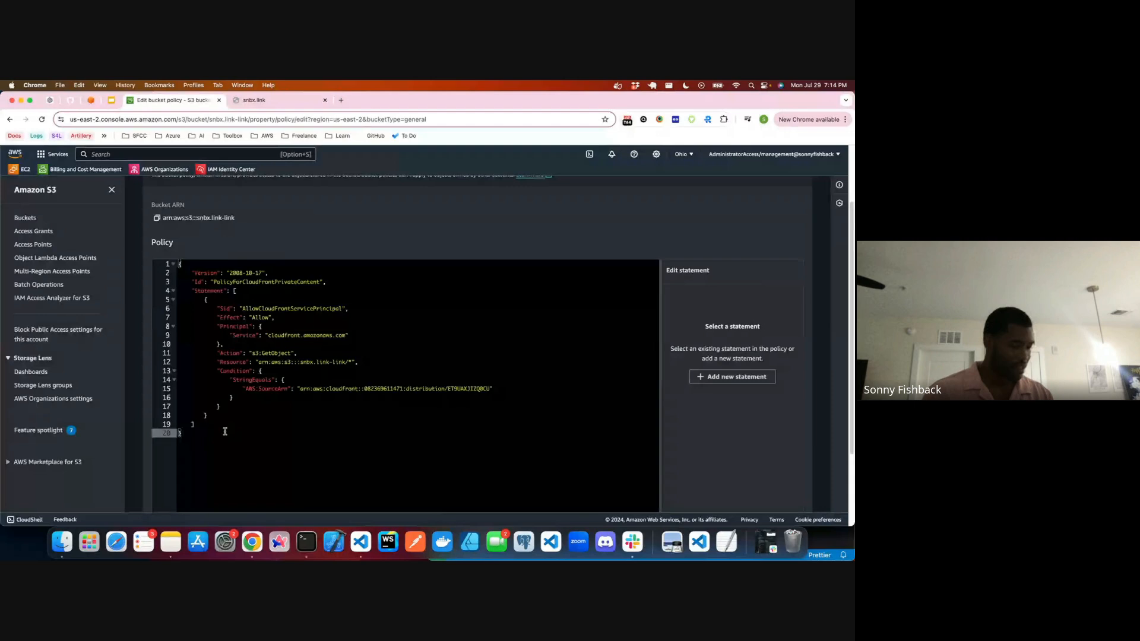
{"action": "key", "text": "super+v"}
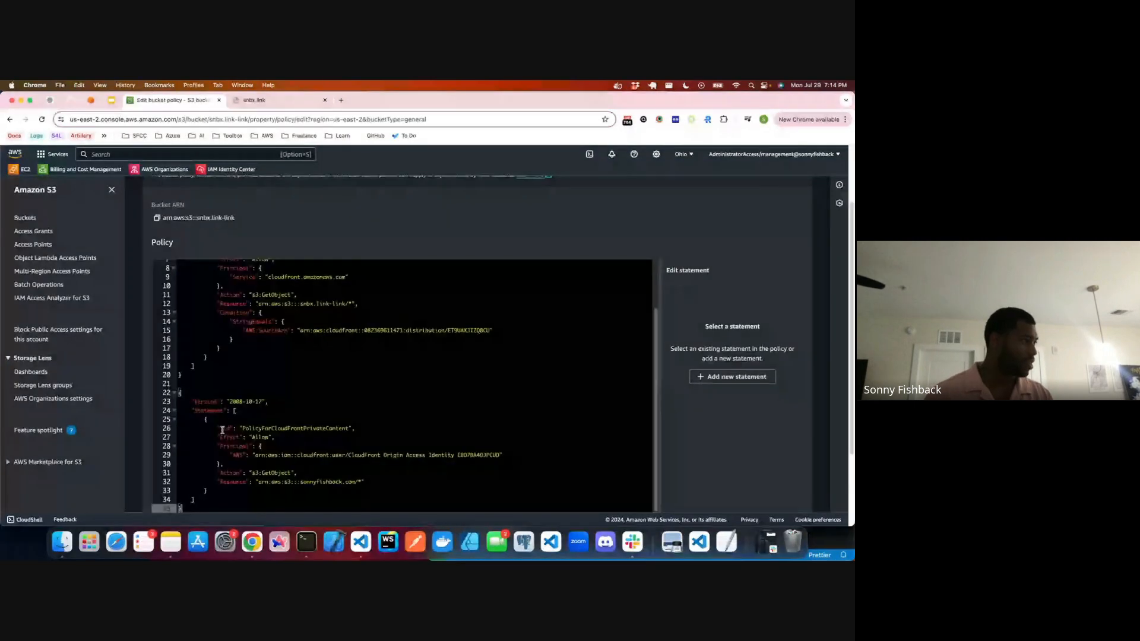
{"action": "scroll", "coordinate": [253, 371], "scroll_direction": "up", "scroll_amount": 1}
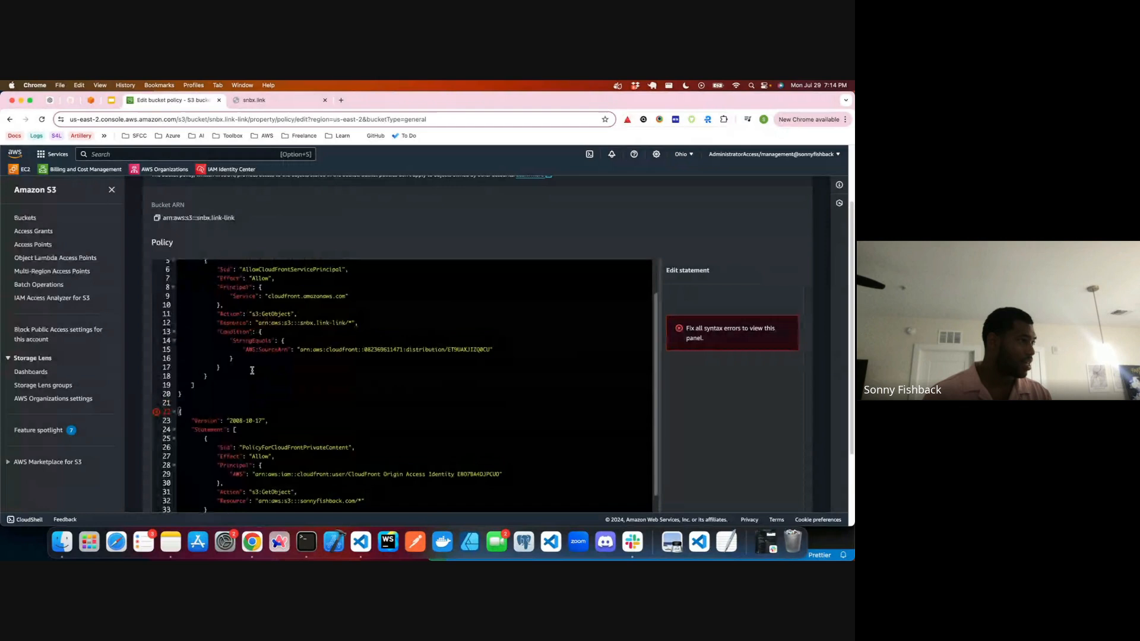
{"action": "scroll", "coordinate": [253, 371], "scroll_direction": "up", "scroll_amount": 1}
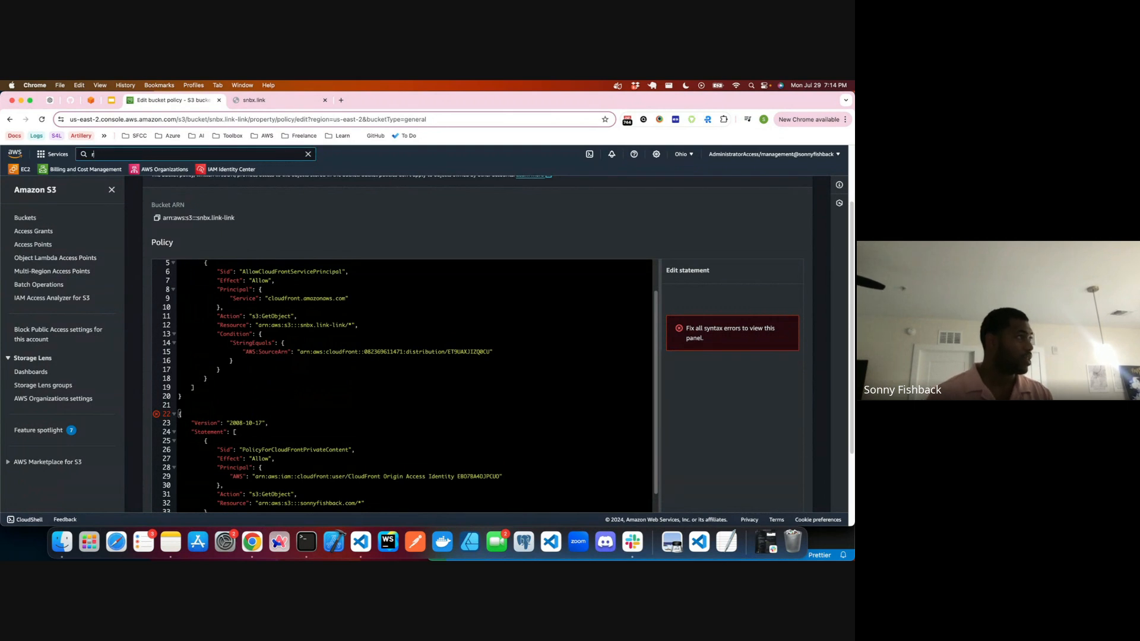
Step: Search the AWS services for cloudfront and open CloudFront in a new browser tab
{"action": "type", "text": "lou"}
{"action": "key", "text": "BackSpace"}
{"action": "key", "text": "BackSpace"}
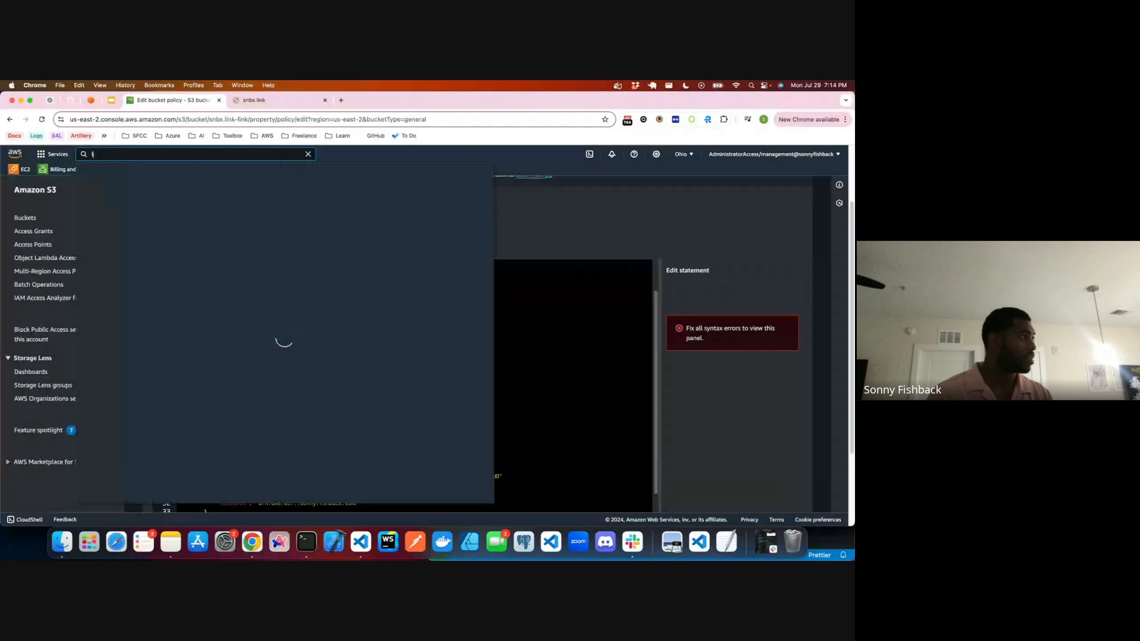
{"action": "type", "text": "cloudfront"}
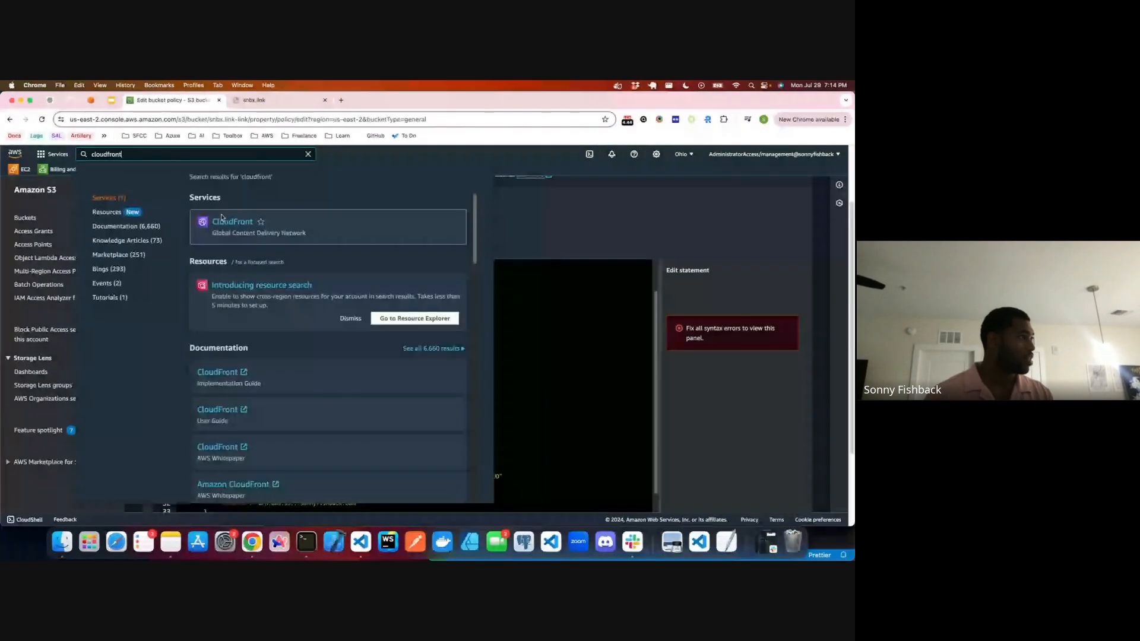
{"action": "right_click", "coordinate": [228, 220]}
{"action": "left_click", "coordinate": [252, 226]}
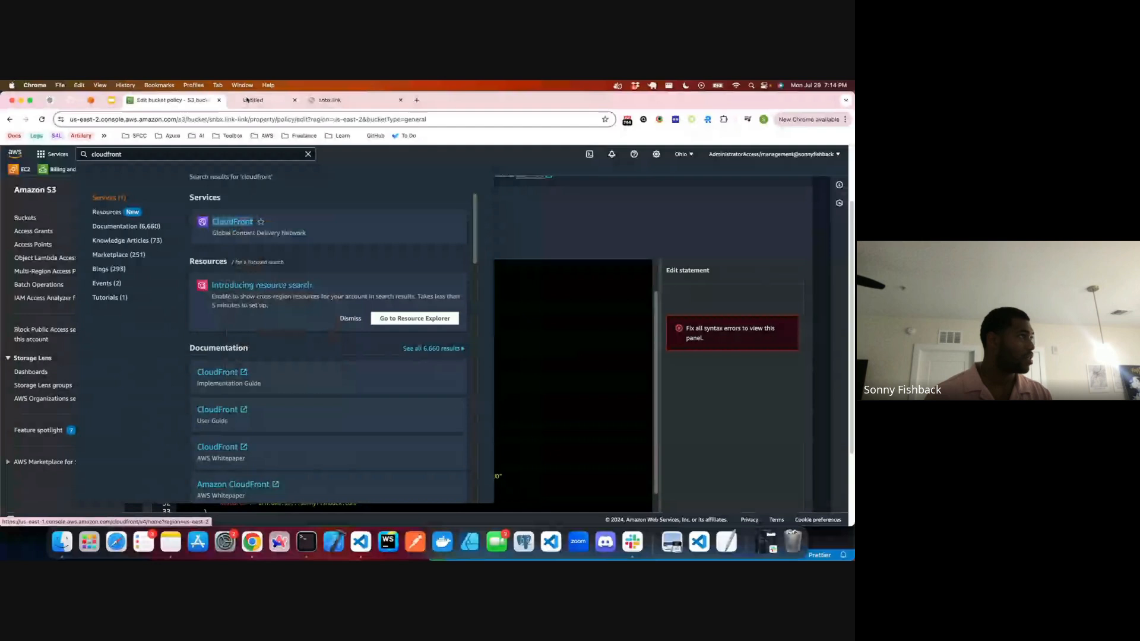
{"action": "left_click", "coordinate": [247, 101]}
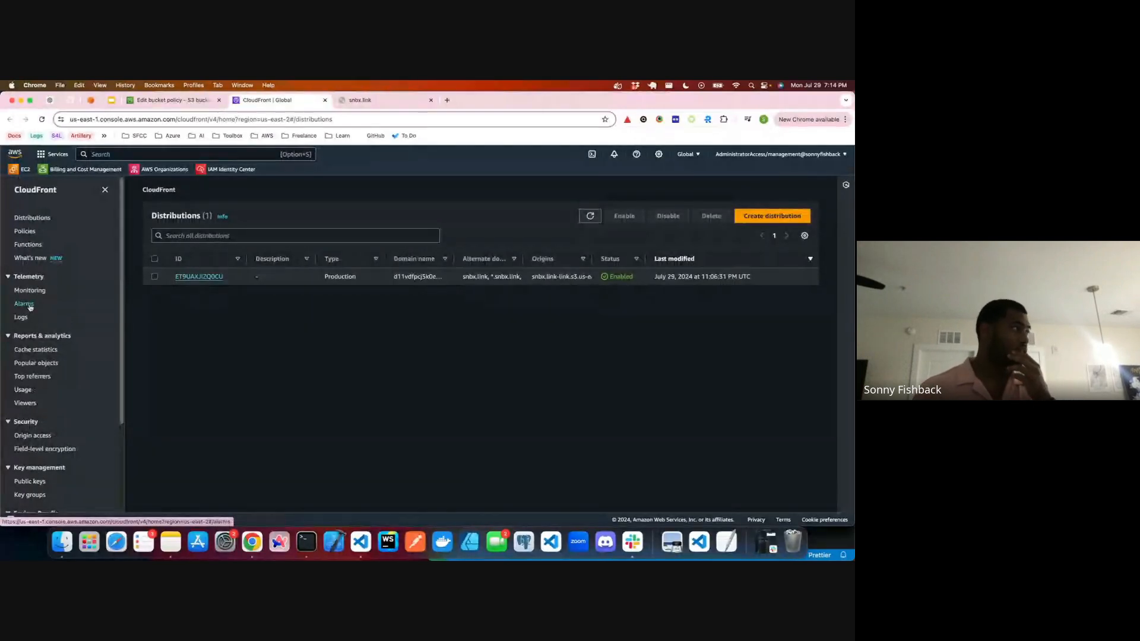
Step: Open the why-are-you-doing-this-to-me control setting under CloudFront's origin access and copy its ID
{"action": "scroll", "coordinate": [28, 357], "scroll_direction": "down", "scroll_amount": 4}
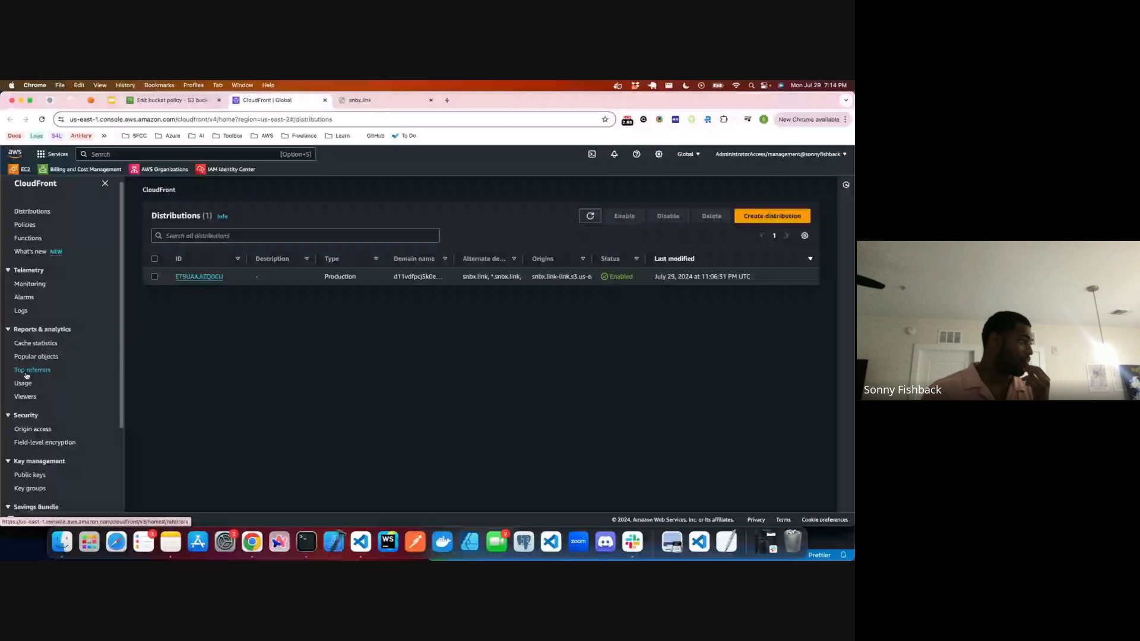
{"action": "left_click", "coordinate": [33, 323]}
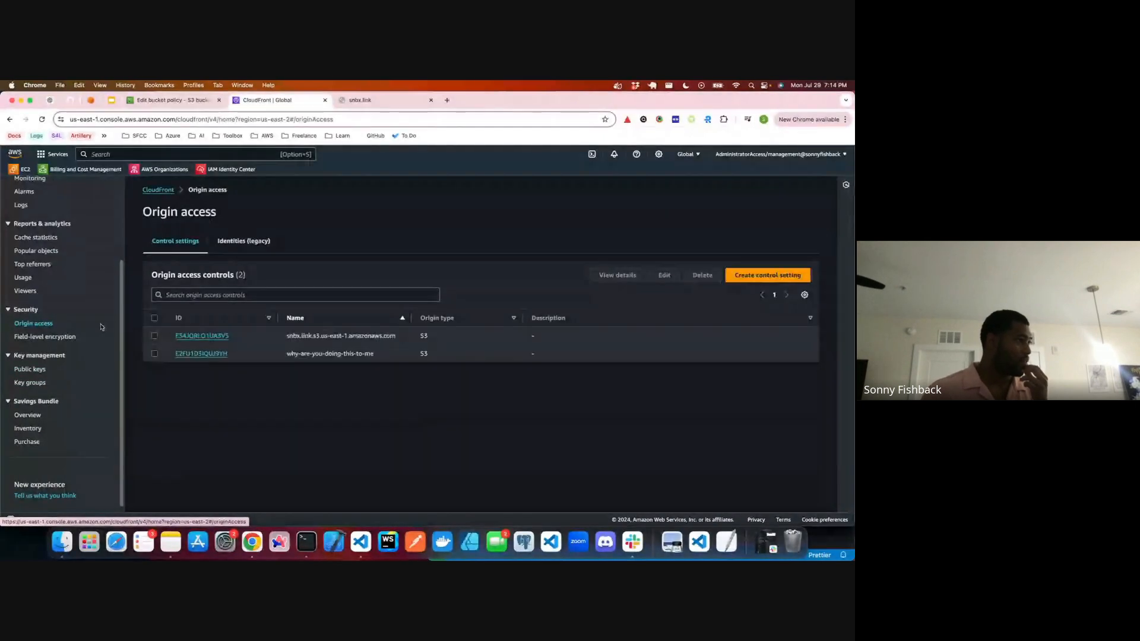
{"action": "left_click", "coordinate": [218, 355]}
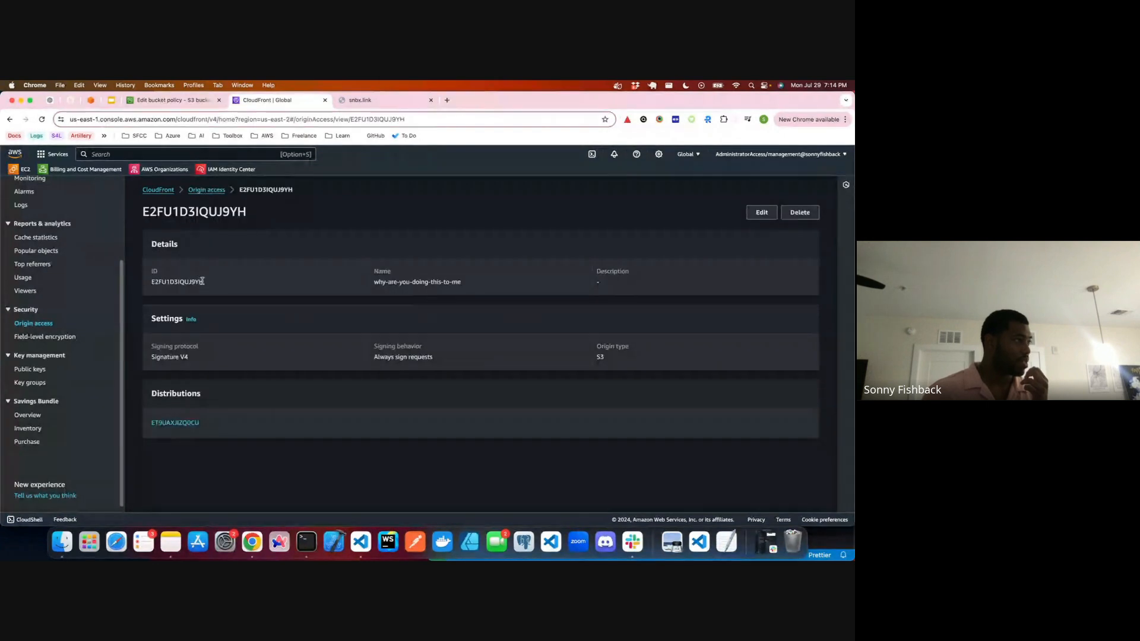
{"action": "double_click", "coordinate": [202, 281]}
{"action": "key", "text": "super+c"}
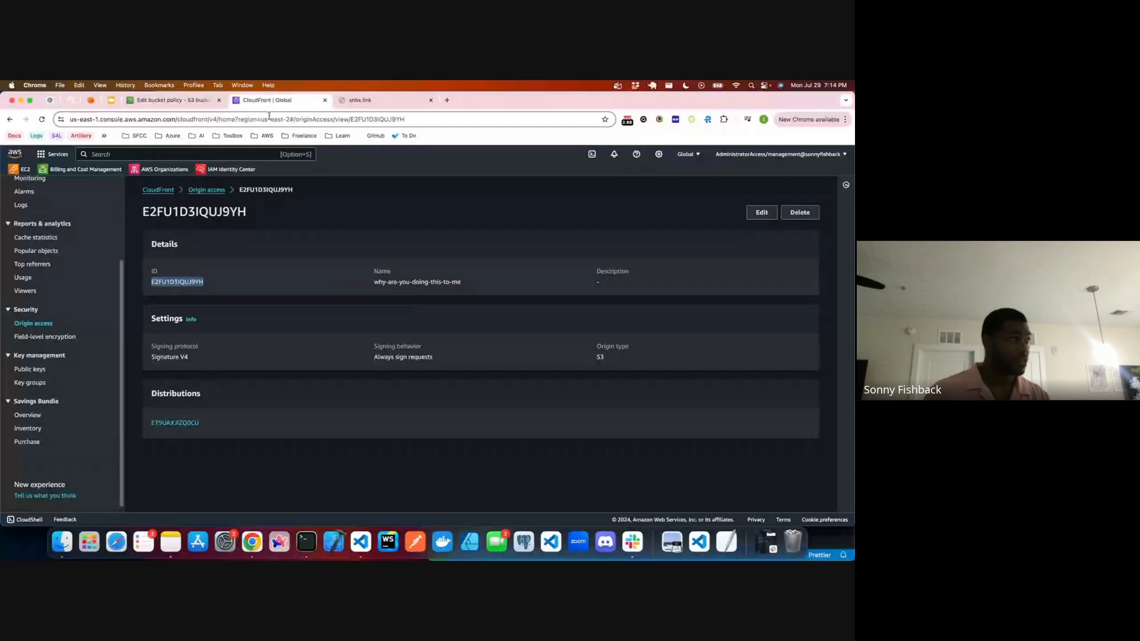
Step: In the bucket policy editor, replace the Origin Access Identity ID in the pasted policy's principal with the copied origin access control ID
{"action": "left_click", "coordinate": [175, 102]}
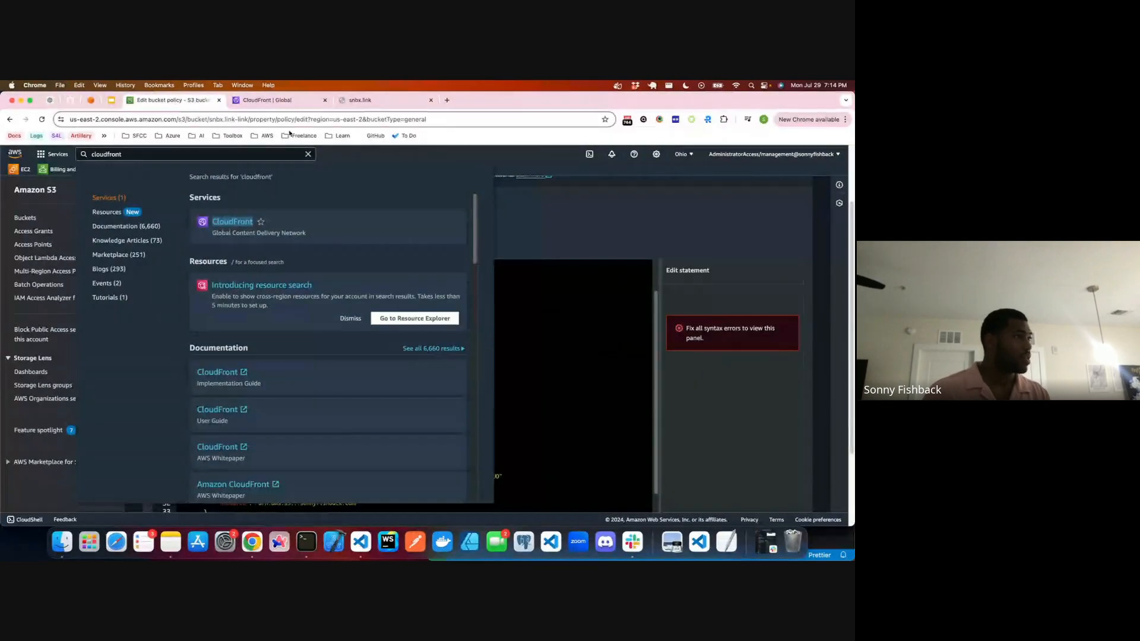
{"action": "left_click", "coordinate": [594, 214]}
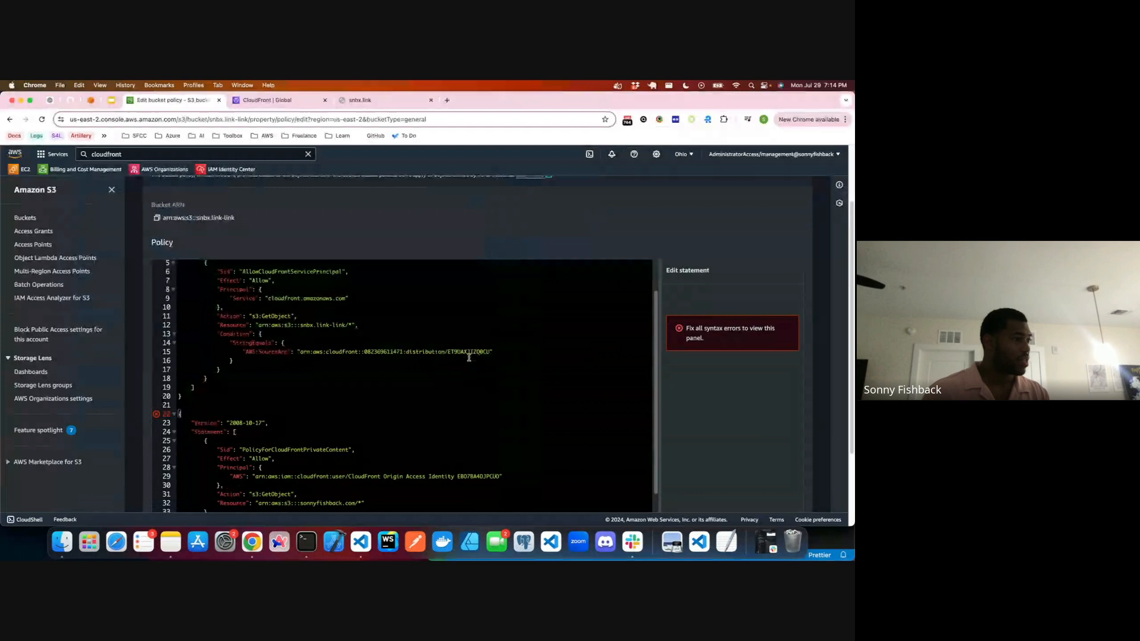
{"action": "scroll", "coordinate": [469, 357], "scroll_direction": "down", "scroll_amount": 1}
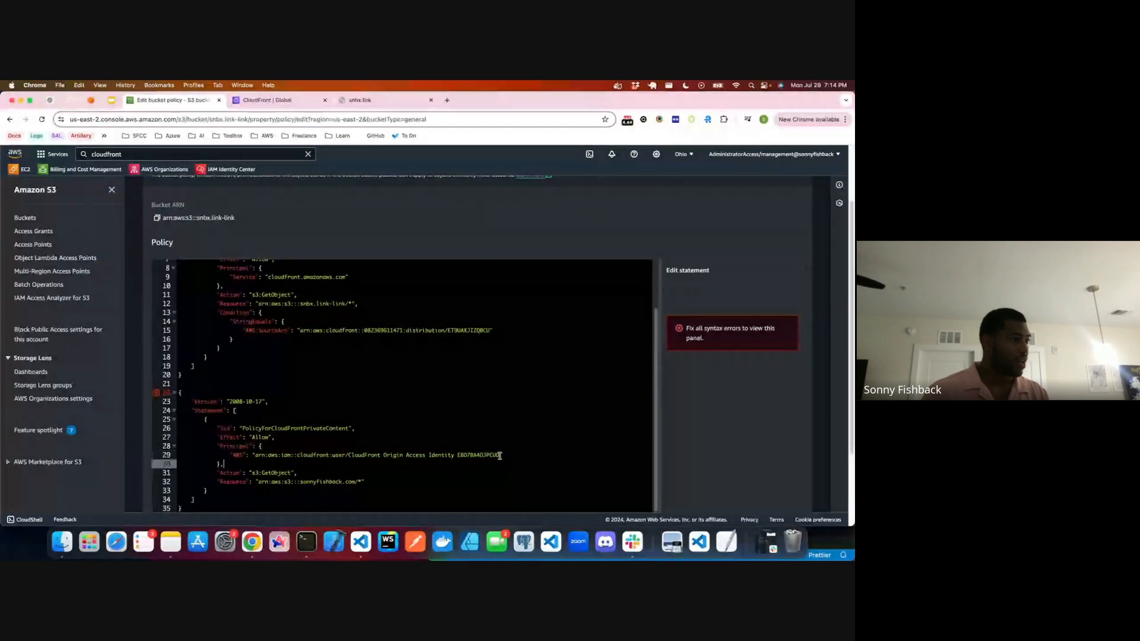
{"action": "left_click_drag", "start_coordinate": [500, 455], "coordinate": [462, 455]}
{"action": "key", "text": "super+v"}
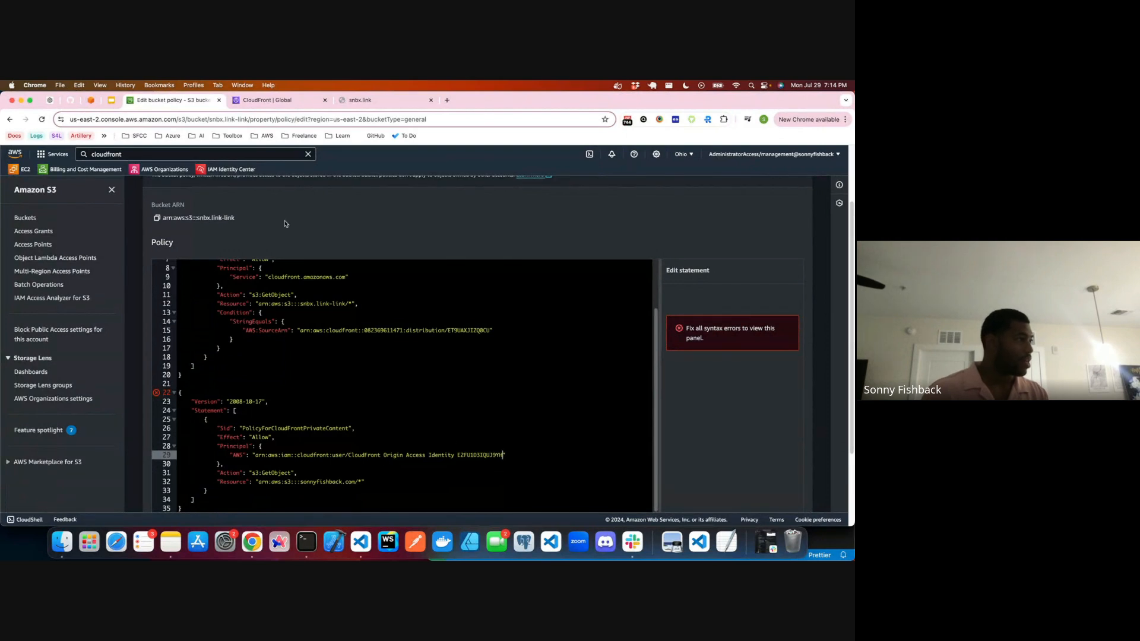
Step: Replace the pasted policy's Resource ARN with the one from the original policy, giving arn:aws:s3:::snbx.link-link/**
{"action": "scroll", "coordinate": [320, 315], "scroll_direction": "up", "scroll_amount": 2}
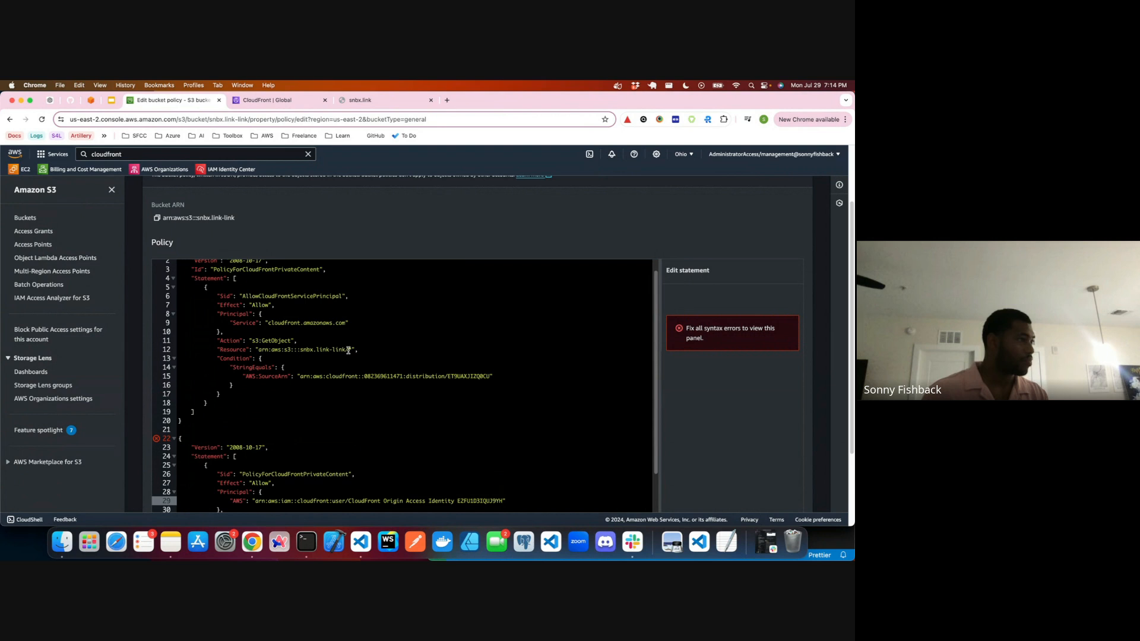
{"action": "left_click_drag", "start_coordinate": [353, 350], "coordinate": [257, 349]}
{"action": "key", "text": "cmd+c"}
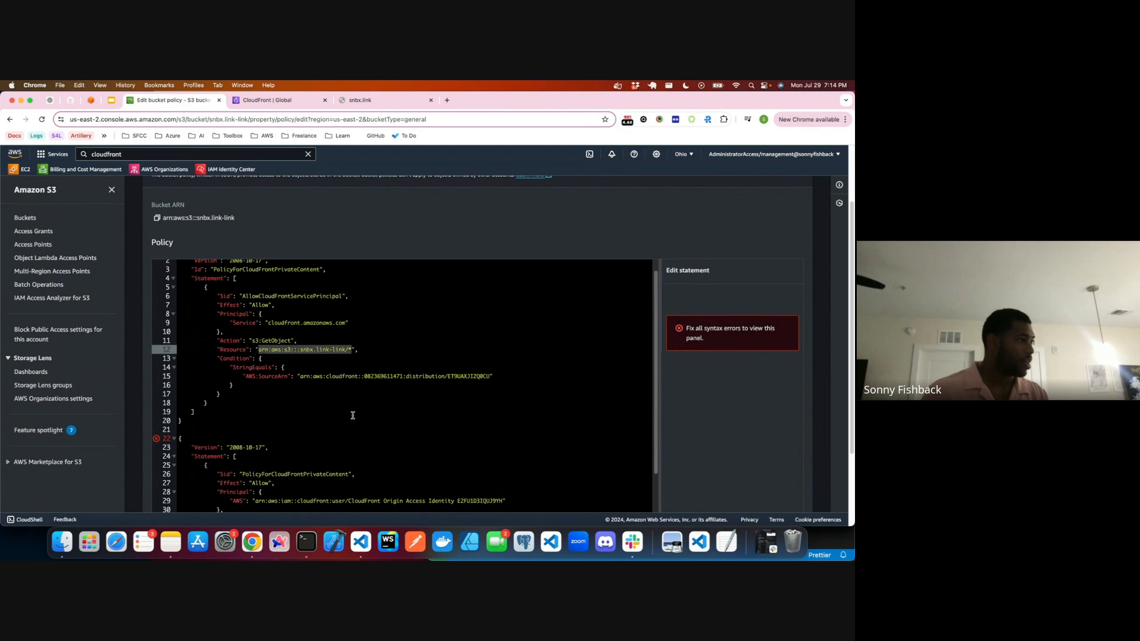
{"action": "scroll", "coordinate": [352, 413], "scroll_direction": "down", "scroll_amount": 1}
{"action": "scroll", "coordinate": [355, 428], "scroll_direction": "down", "scroll_amount": 1}
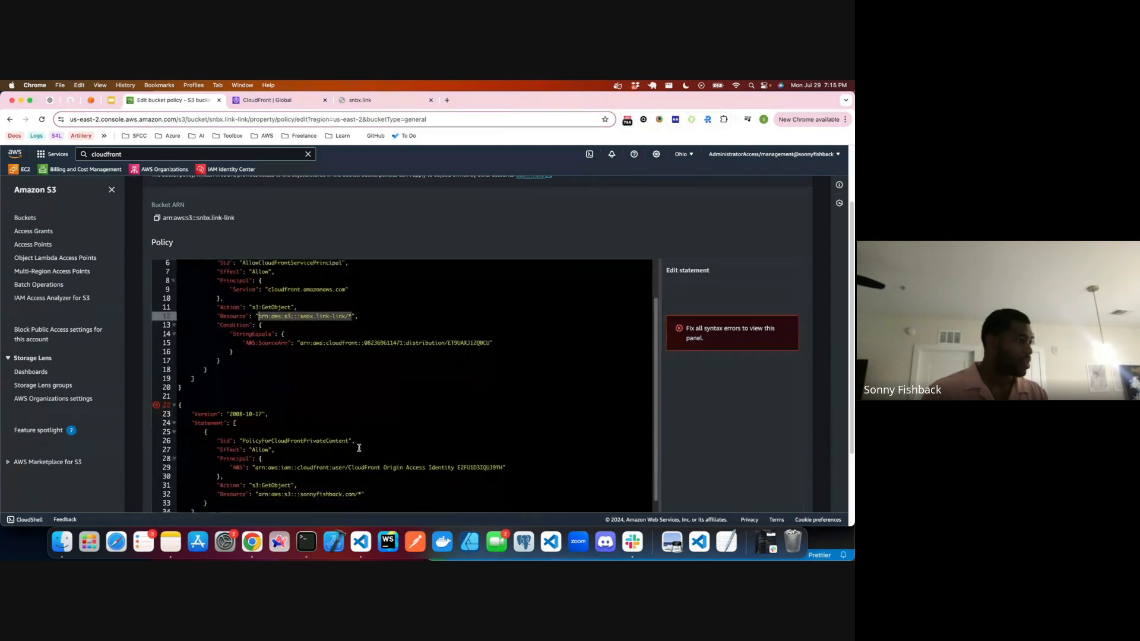
{"action": "left_click", "coordinate": [357, 494]}
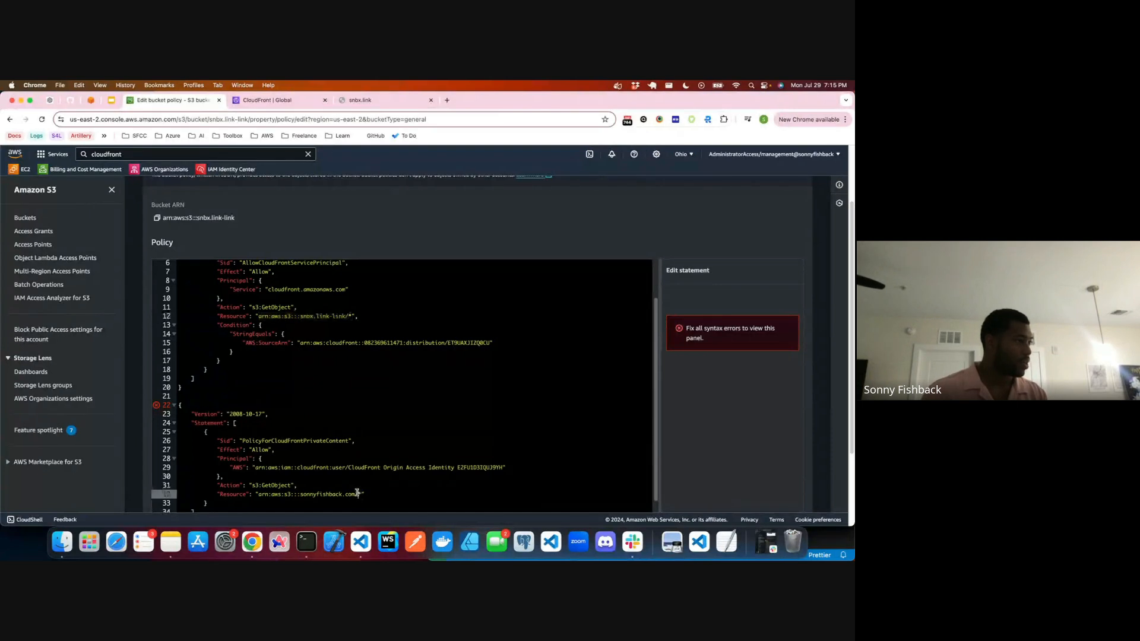
{"action": "left_click_drag", "start_coordinate": [357, 494], "coordinate": [259, 495]}
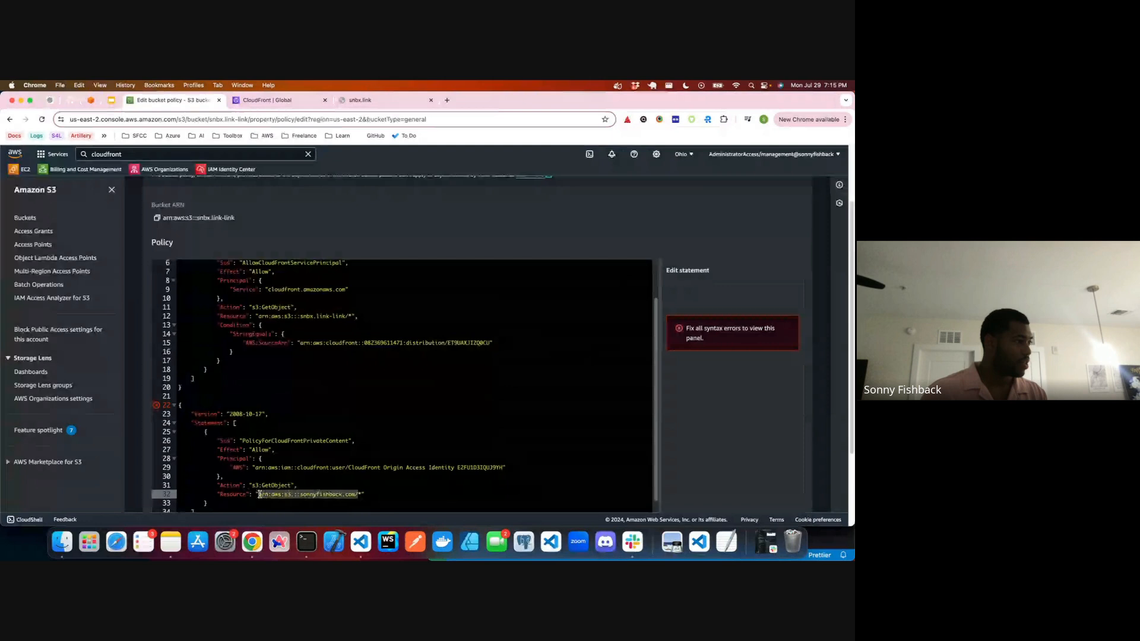
{"action": "key", "text": "cmd+v"}
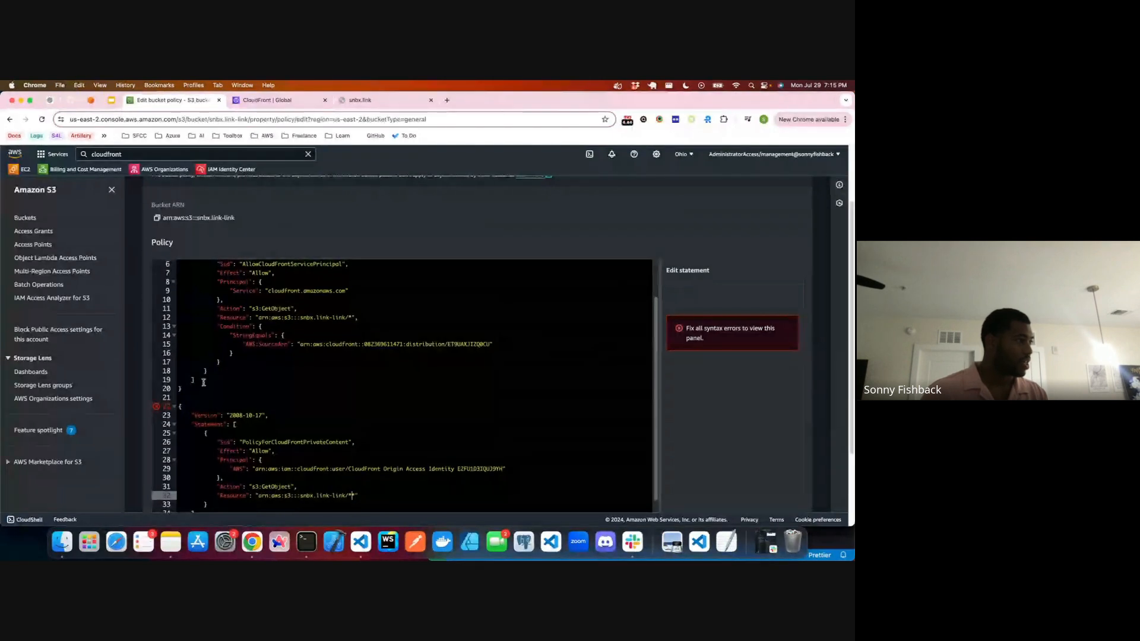
Step: Delete the original policy block and the blank lines above the pasted policy
{"action": "left_click_drag", "start_coordinate": [203, 383], "coordinate": [191, 261]}
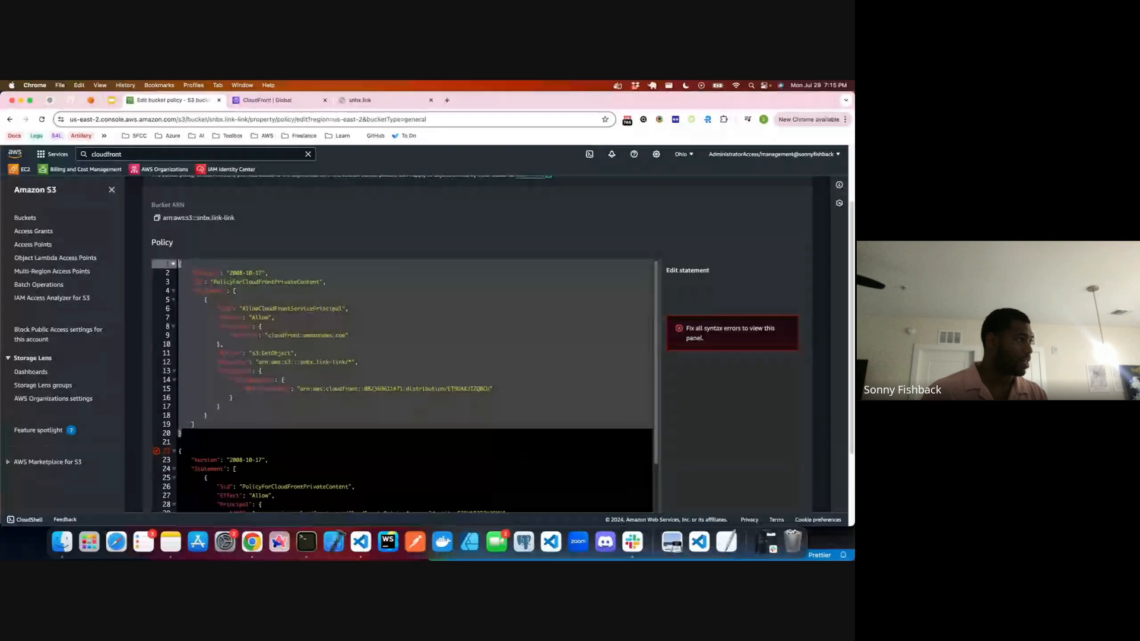
{"action": "key", "text": "BackSpace"}
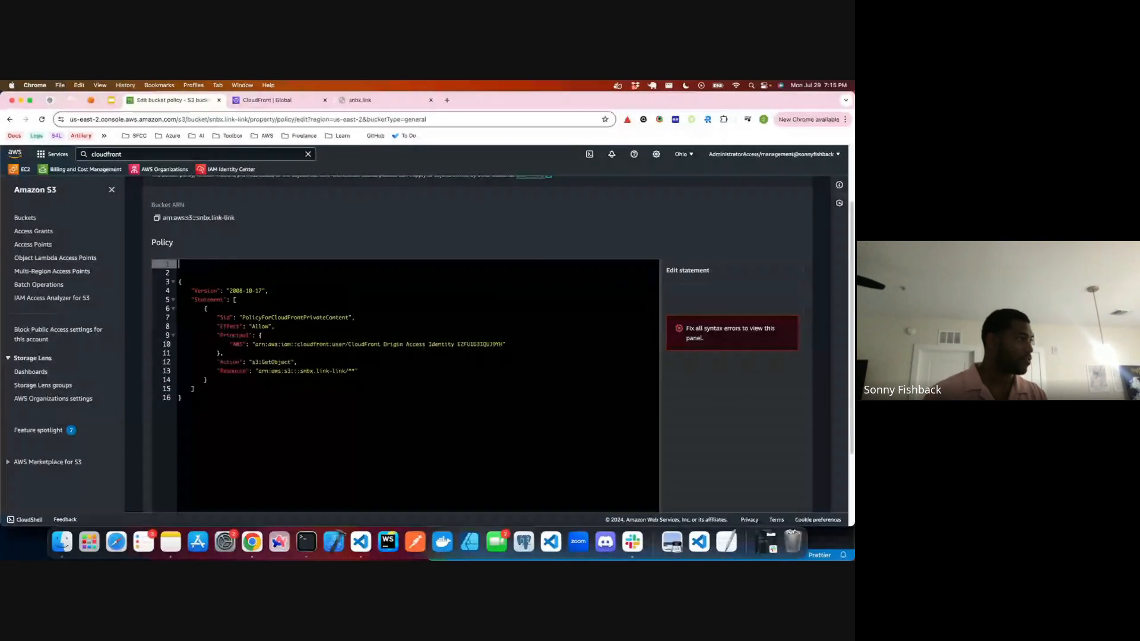
{"action": "key", "text": "Delete"}
{"action": "key", "text": "Delete"}
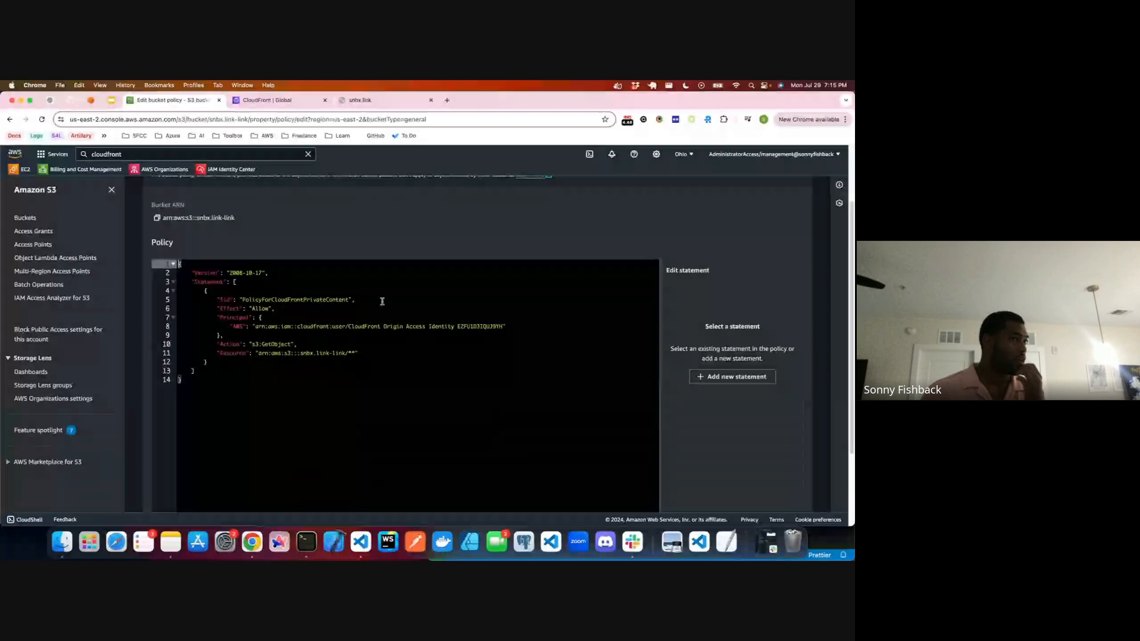
Step: Compare the ID in the bucket policy's principal with the ID of CloudFront's why-are-you-doing-this-to-me origin access control
{"action": "scroll", "coordinate": [626, 349], "scroll_direction": "down", "scroll_amount": 5}
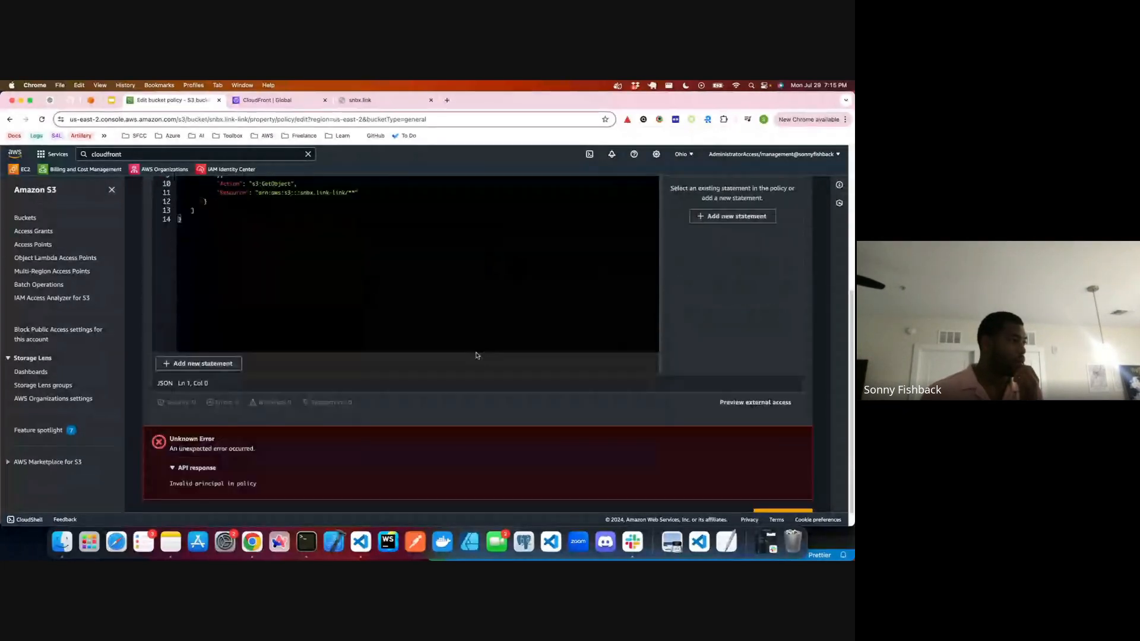
{"action": "scroll", "coordinate": [402, 306], "scroll_direction": "up", "scroll_amount": 1}
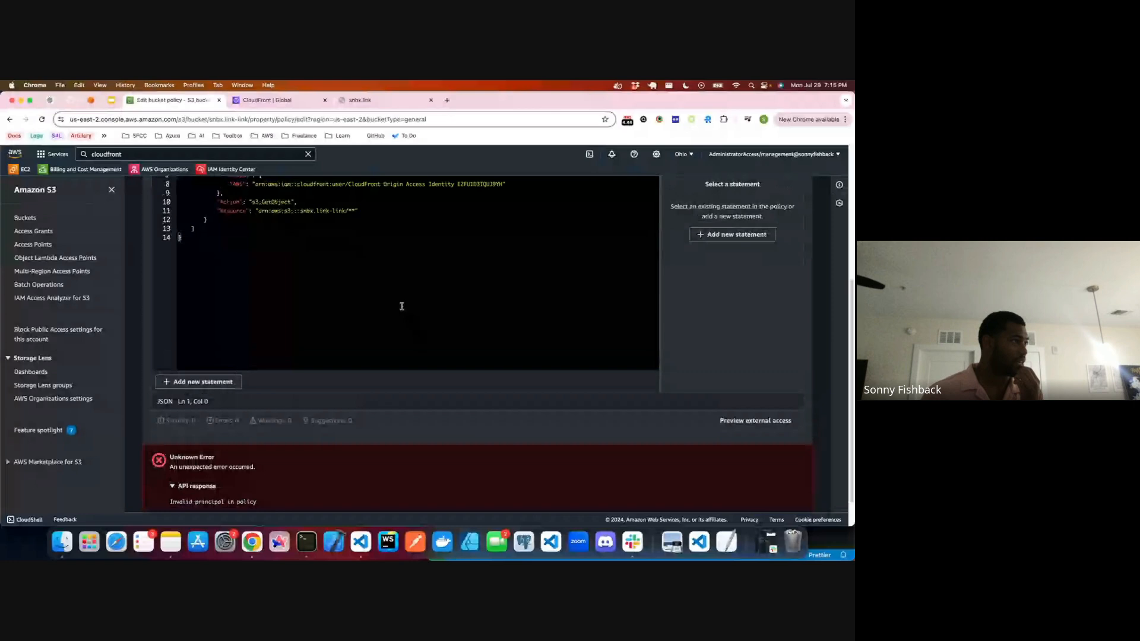
{"action": "scroll", "coordinate": [392, 312], "scroll_direction": "up", "scroll_amount": 4}
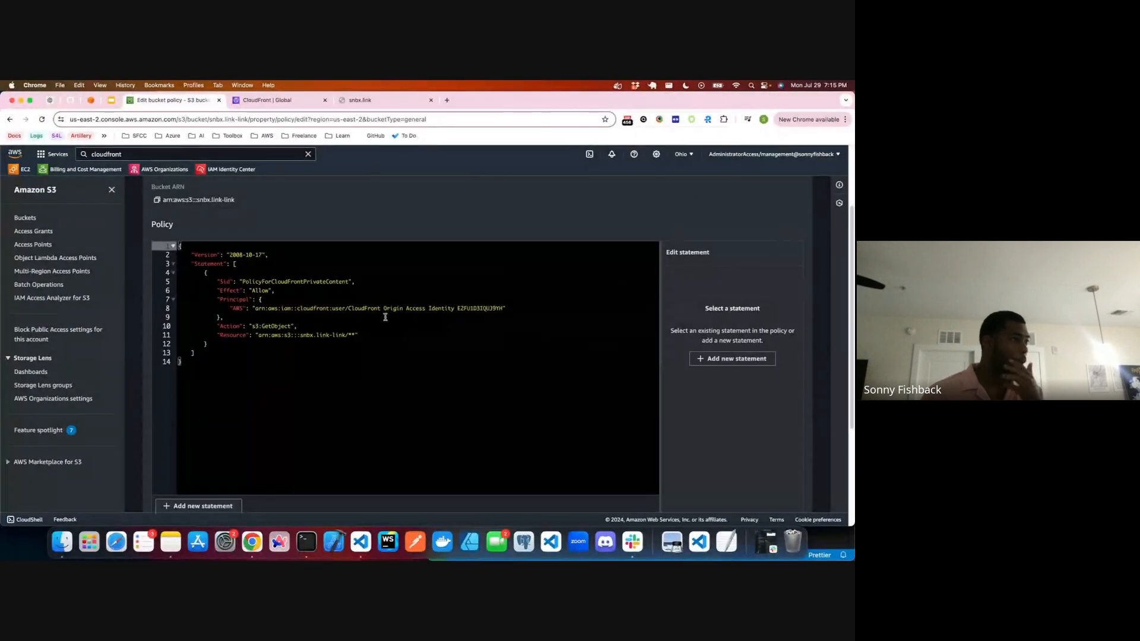
{"action": "left_click", "coordinate": [455, 309]}
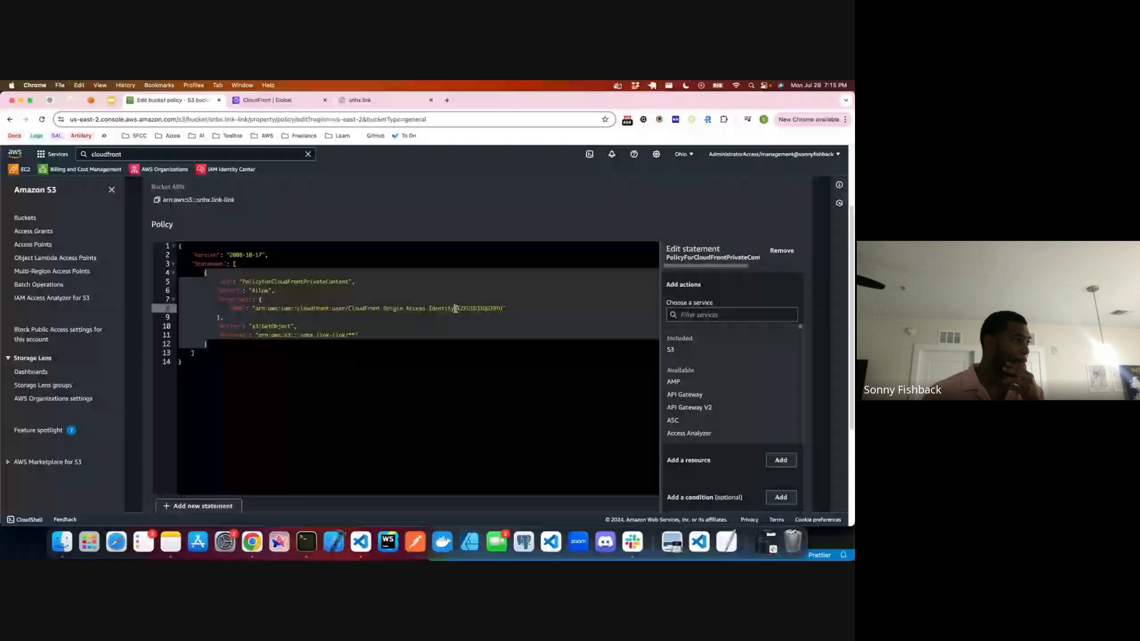
{"action": "left_click", "coordinate": [284, 101]}
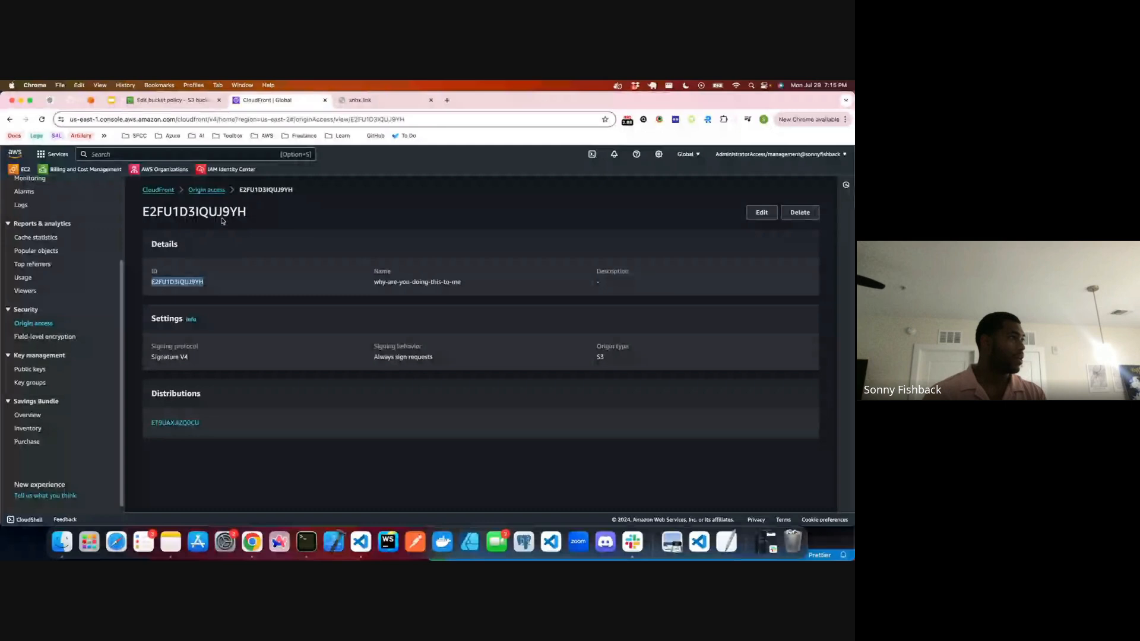
{"action": "left_click", "coordinate": [199, 191]}
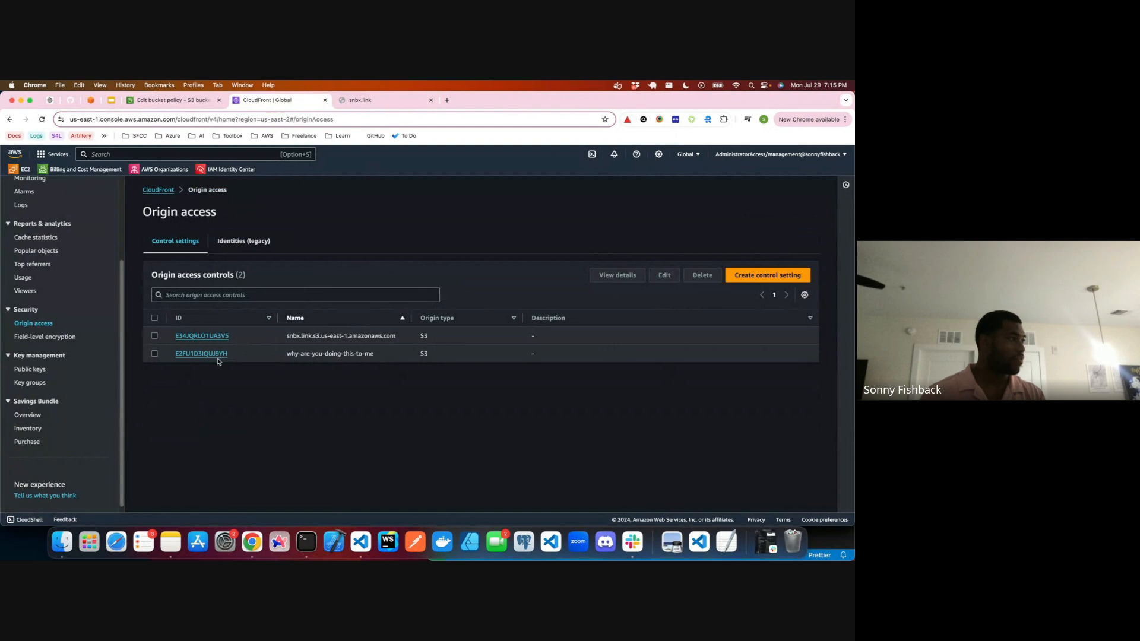
{"action": "left_click", "coordinate": [206, 354]}
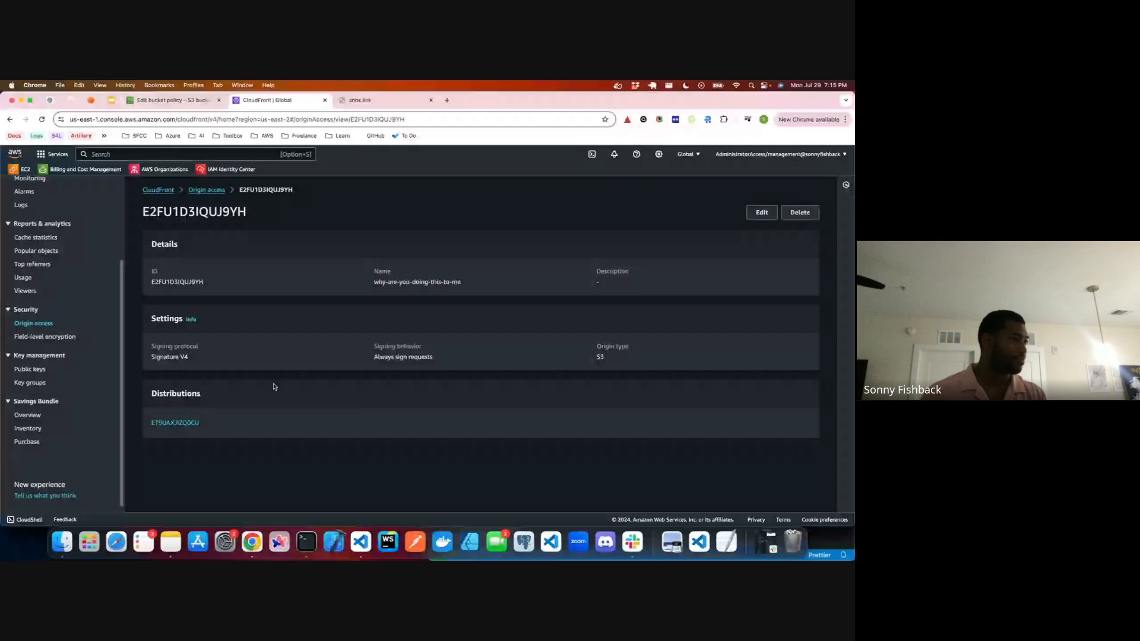
{"action": "left_click_drag", "start_coordinate": [232, 287], "coordinate": [145, 279]}
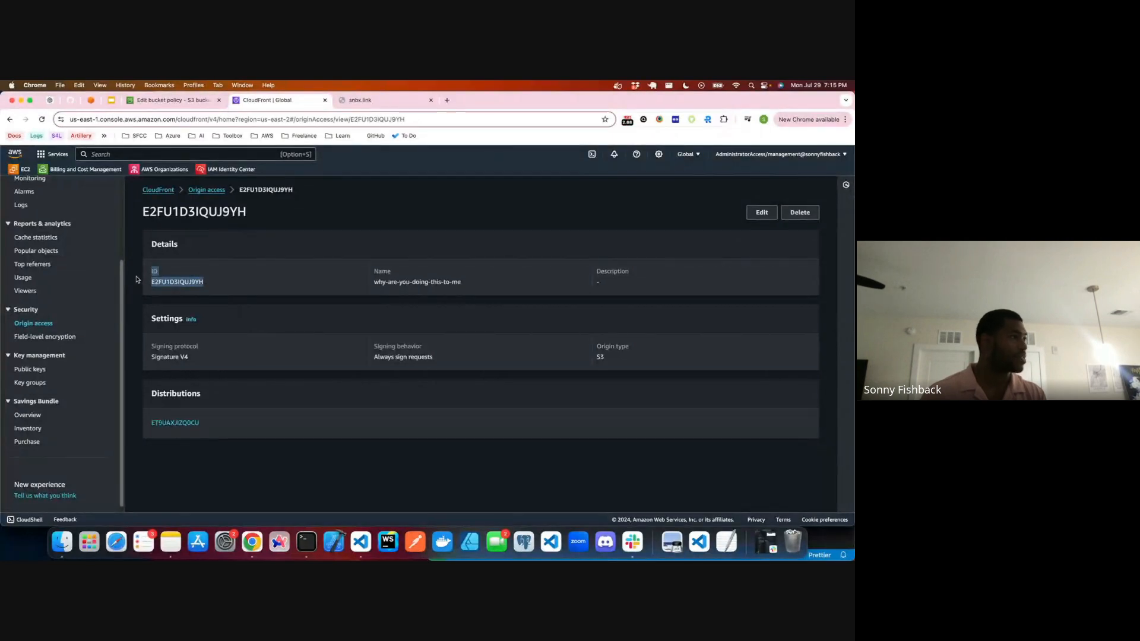
{"action": "left_click", "coordinate": [178, 104]}
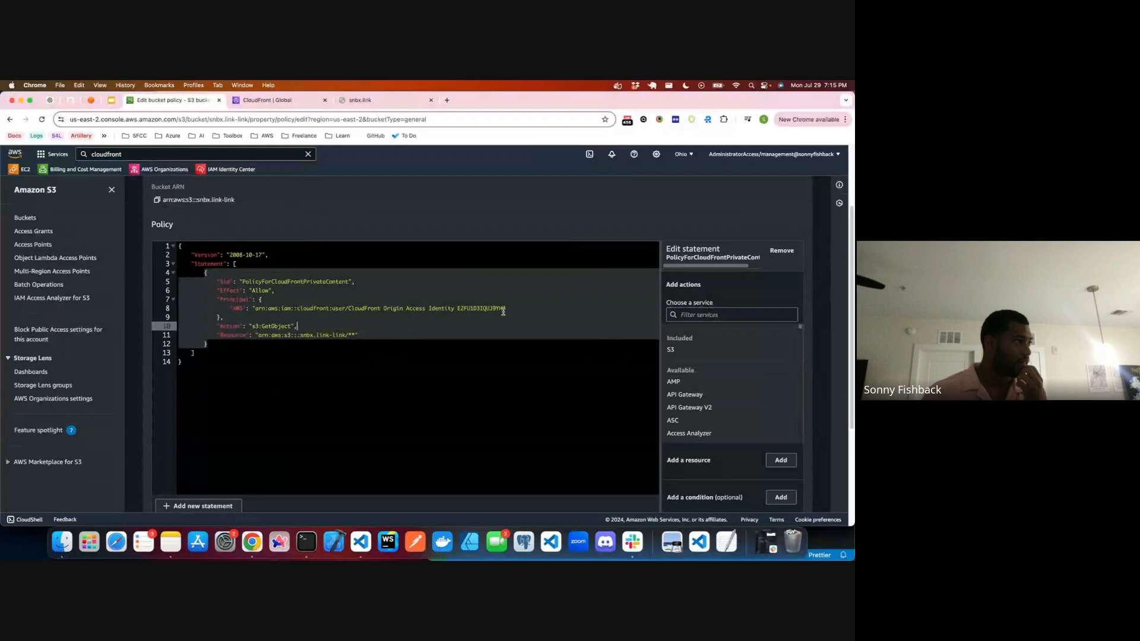
Step: Check the API response of the policy's save error and copy the entire bucket policy
{"action": "left_click", "coordinate": [560, 445]}
{"action": "scroll", "coordinate": [560, 445], "scroll_direction": "down", "scroll_amount": 5}
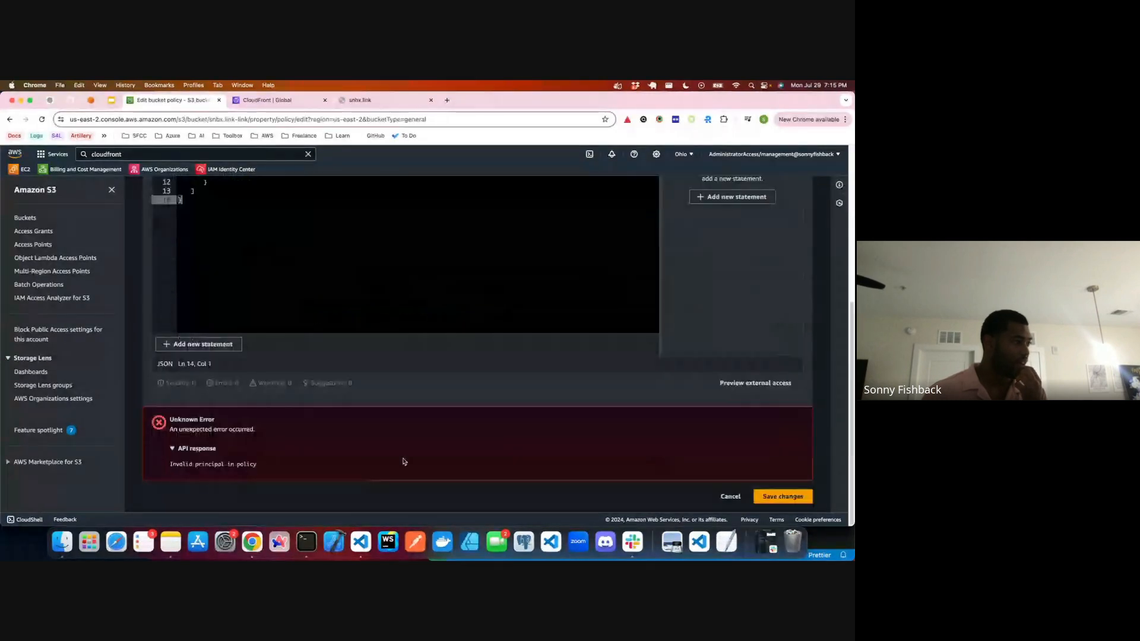
{"action": "left_click_drag", "start_coordinate": [180, 464], "coordinate": [364, 466]}
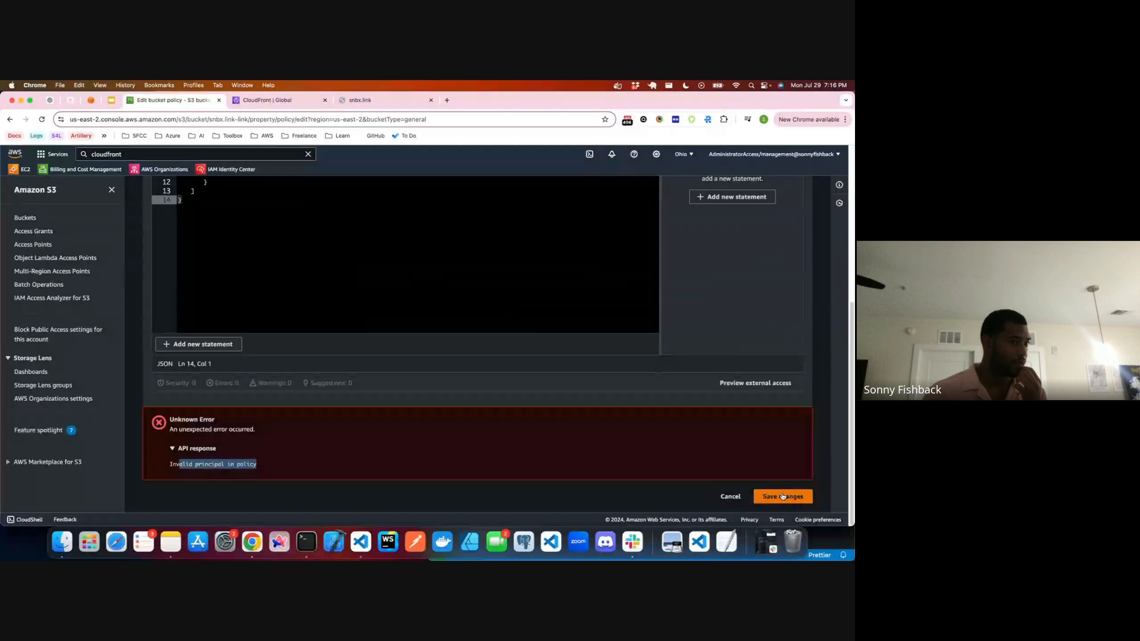
{"action": "left_click", "coordinate": [434, 322]}
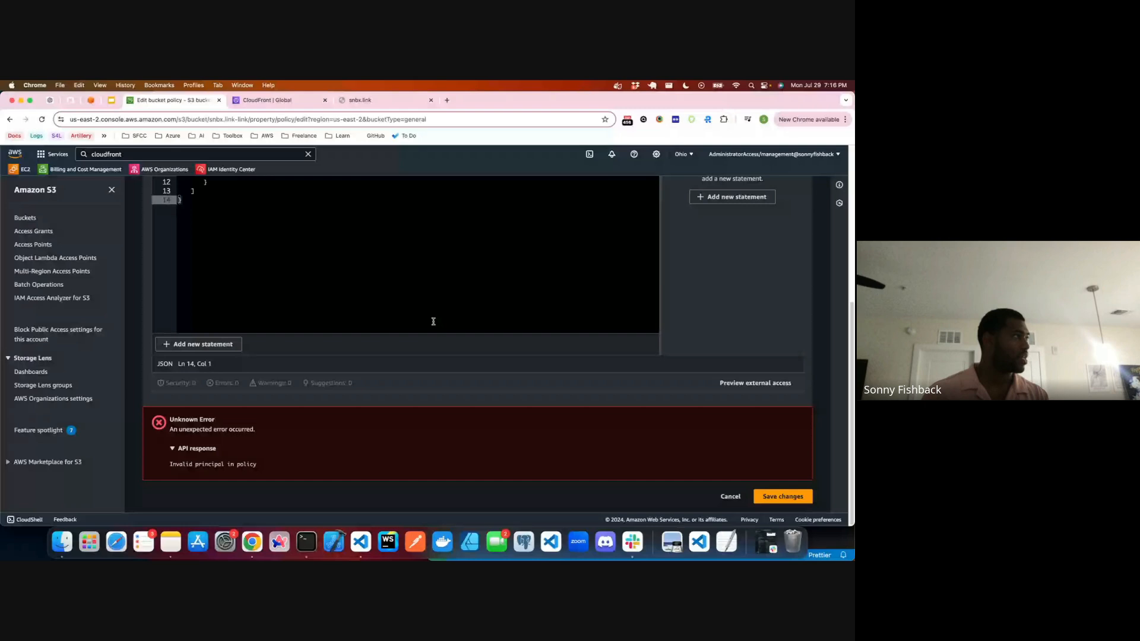
{"action": "key", "text": "super+a"}
Step: Ask ChatGPT "Why is this an invalid principal?" with the copied bucket policy pasted below the question
{"action": "left_click", "coordinate": [50, 100]}
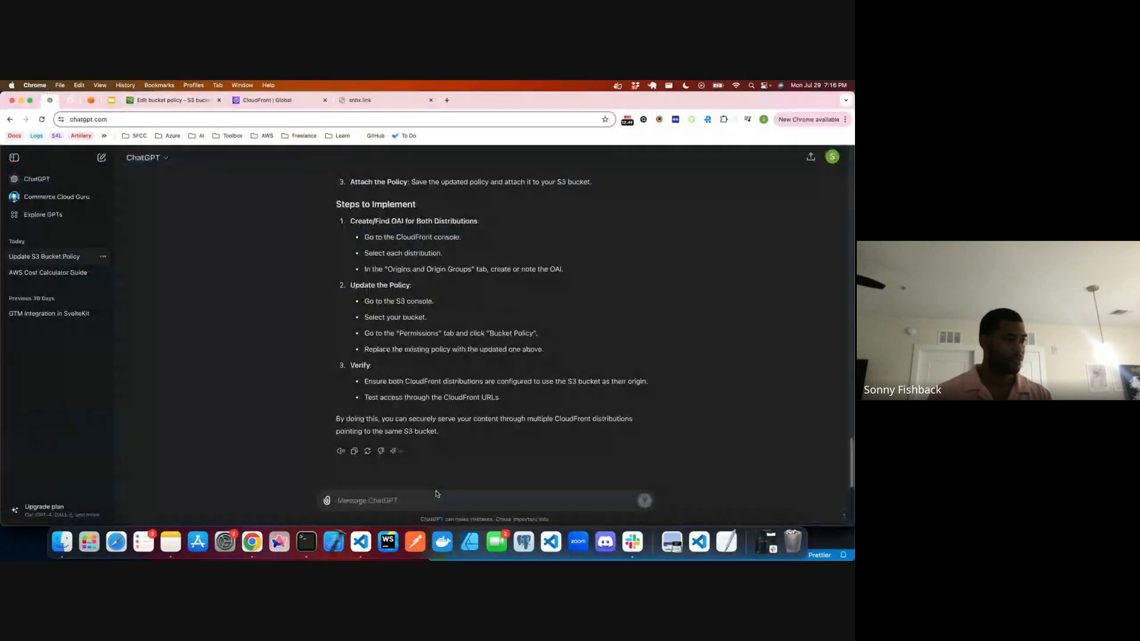
{"action": "type", "text": "Why is this an i"}
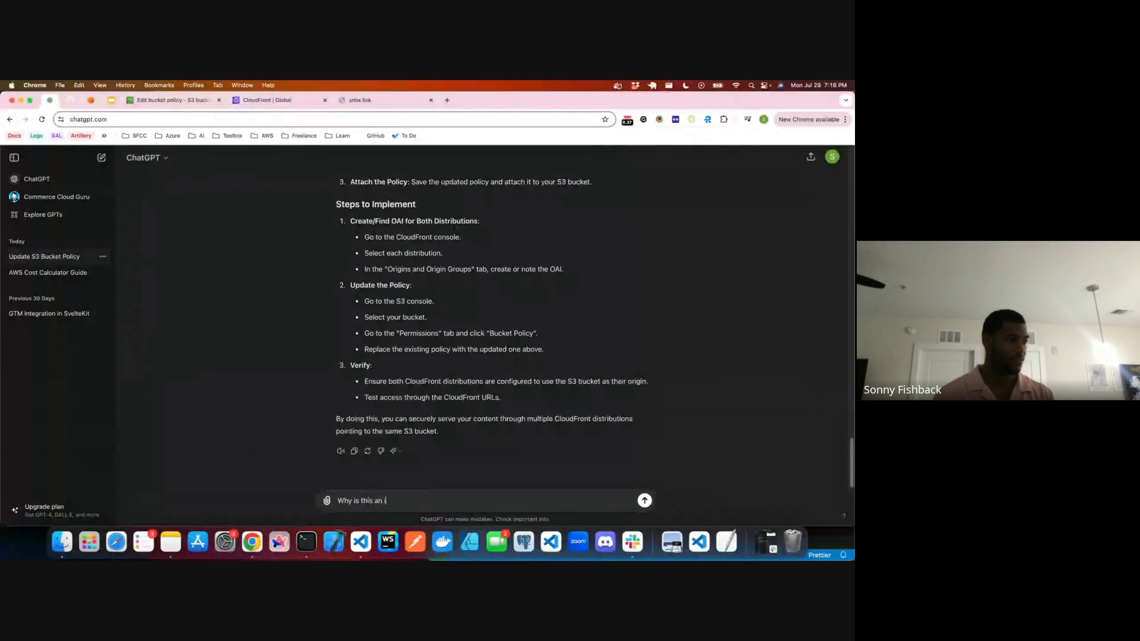
{"action": "type", "text": "nvalid pr"}
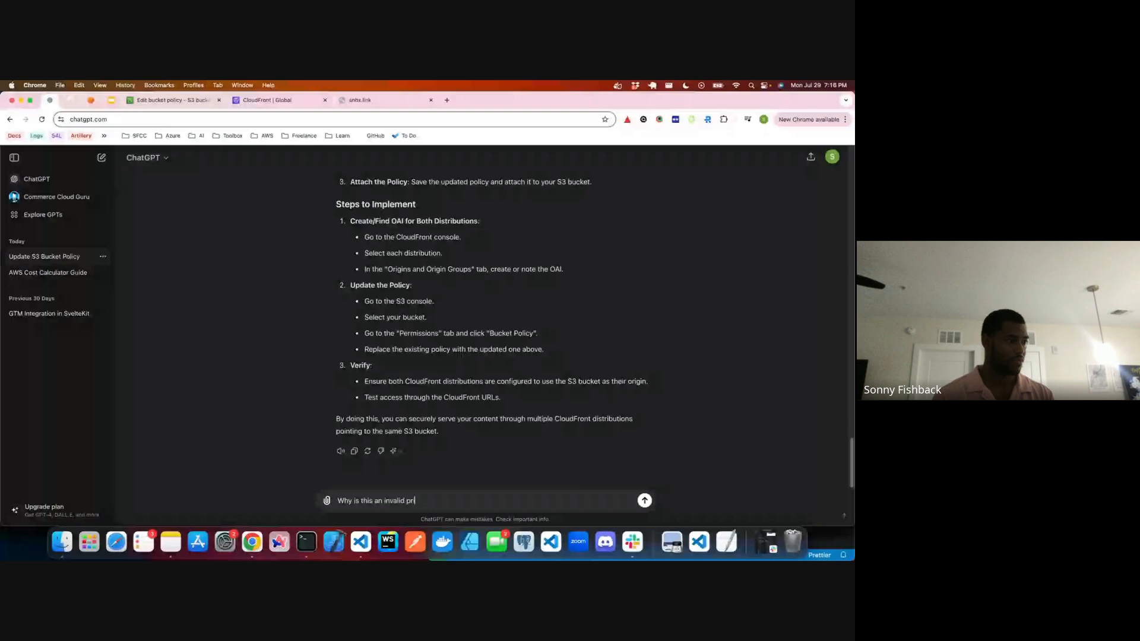
{"action": "type", "text": "incipal?"}
{"action": "key", "text": "shift+Return"}
{"action": "key", "text": "shift+Return"}
{"action": "type", "text": "{     \"Version\": \"2008-10-17\",     \"Statement\": [         {             \"Sid\": \"PolicyForCloudFrontPrivateContent\",             \"Effect\": \"Allow\",             \"Principal\": {                 \"AWS\": \"arn:aws:iam::cloudfront:user/CloudFront Origin Access Identity E2FU1D3IQUJ9YH\"             },             \"Action\": \"s3:GetObject\",             \"Resource\": \"arn:aws:s3:::snbx.link-link/**\"         }     ] }"}
{"action": "key", "text": "Return"}
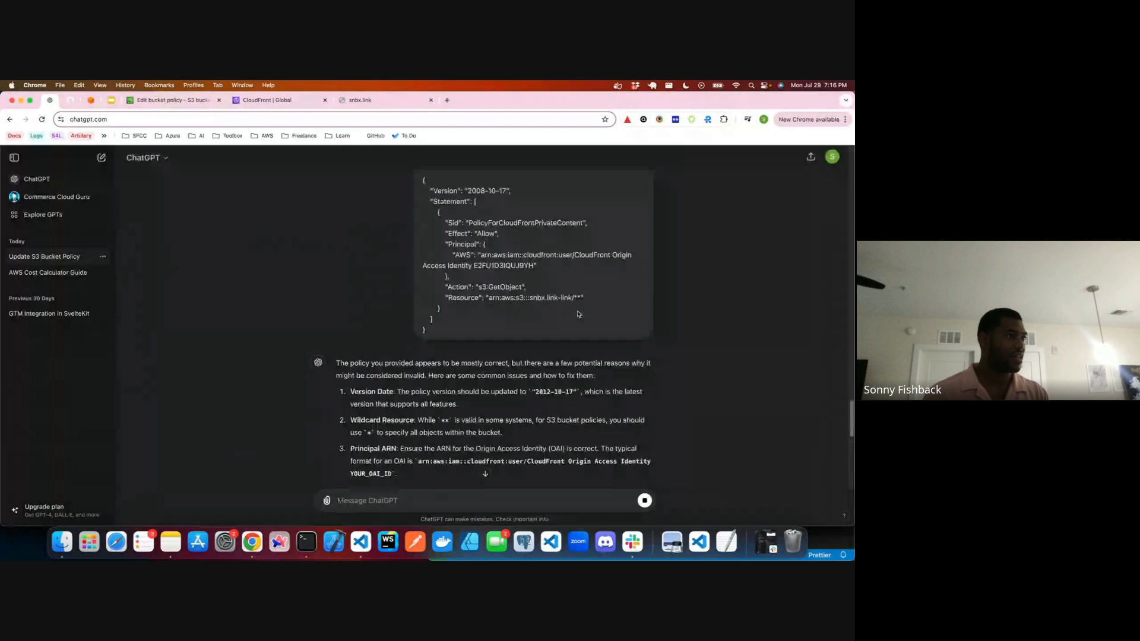
Step: Return to the bucket policy editor and change the Resource ARN to arn:aws:s3:::snbx.link-link/*
{"action": "left_click", "coordinate": [267, 101]}
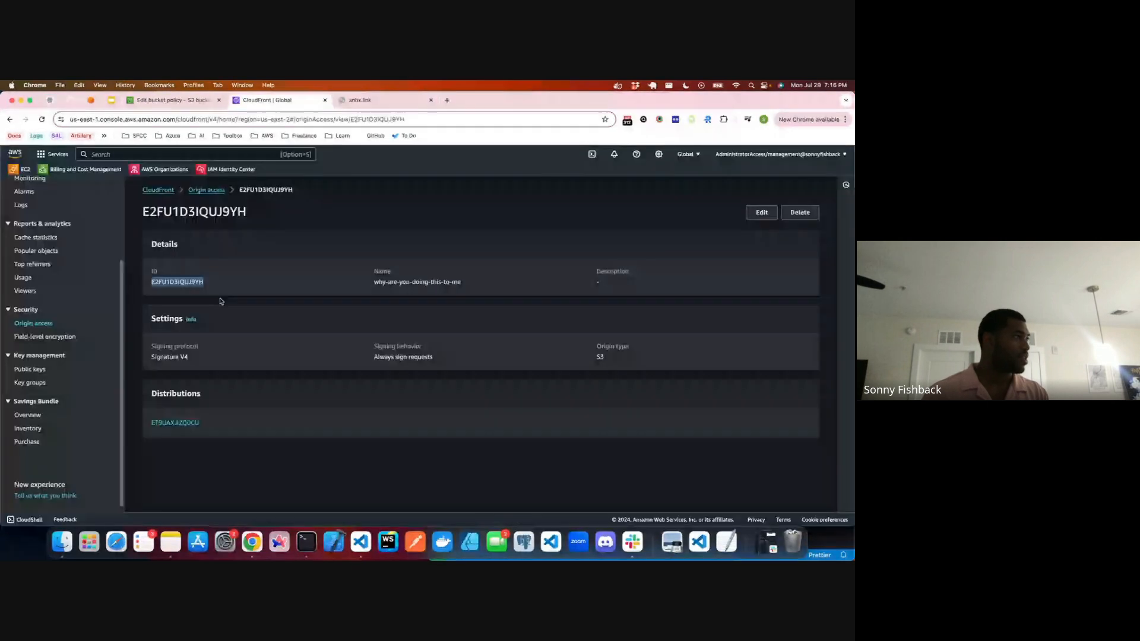
{"action": "left_click", "coordinate": [182, 100]}
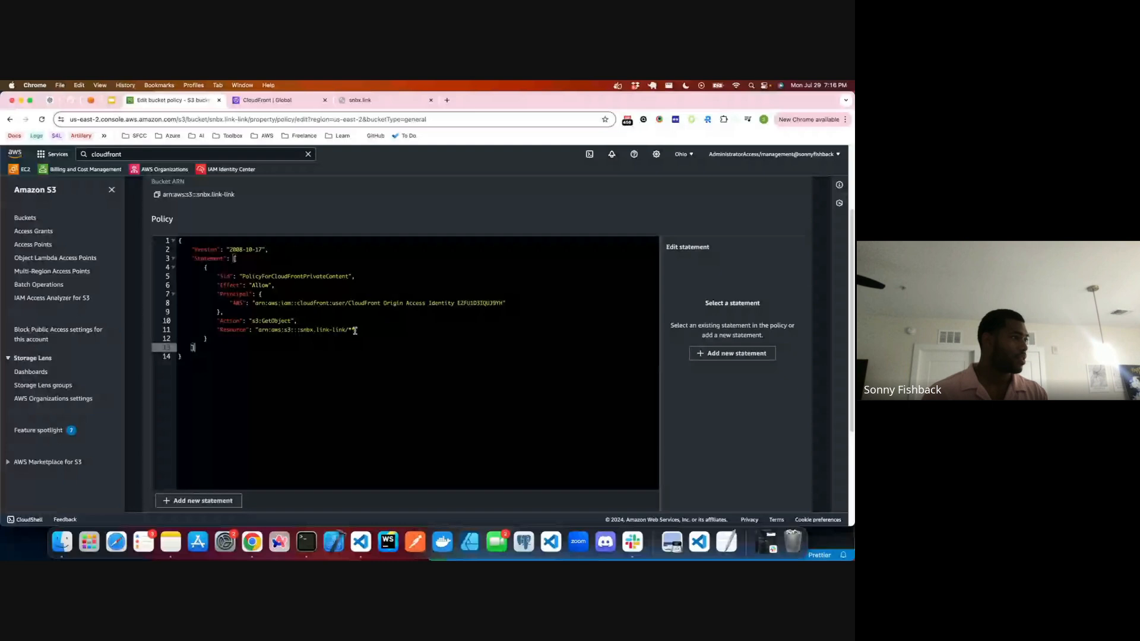
{"action": "left_click", "coordinate": [354, 330]}
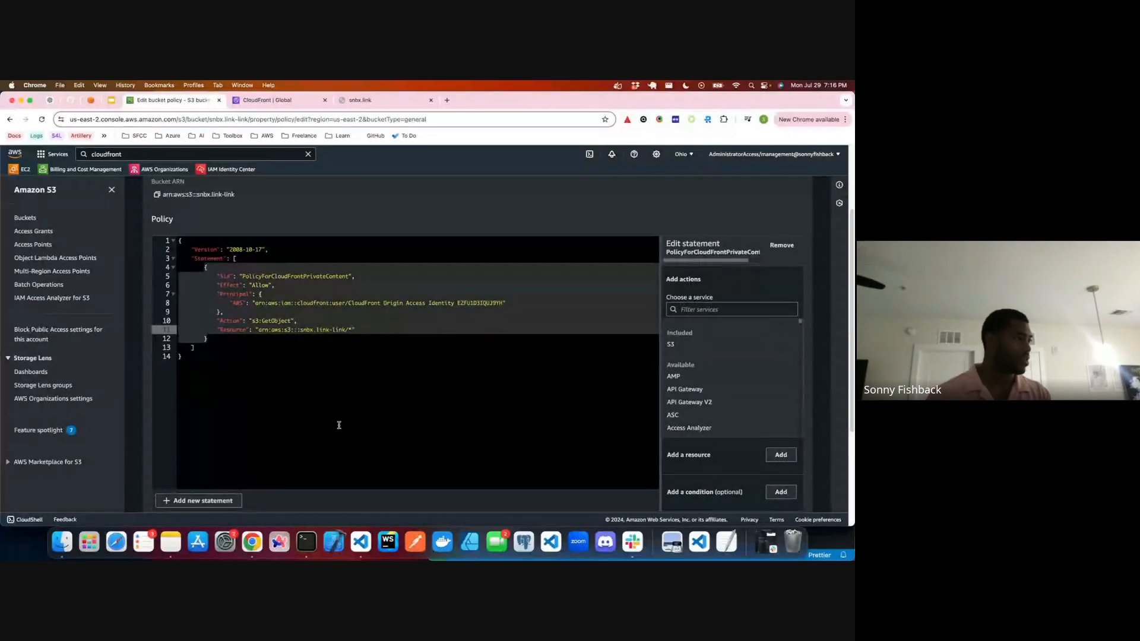
Step: Check the spacing before the ID in the policy's AWS principal against the error below the editor
{"action": "scroll", "coordinate": [766, 475], "scroll_direction": "down", "scroll_amount": 5}
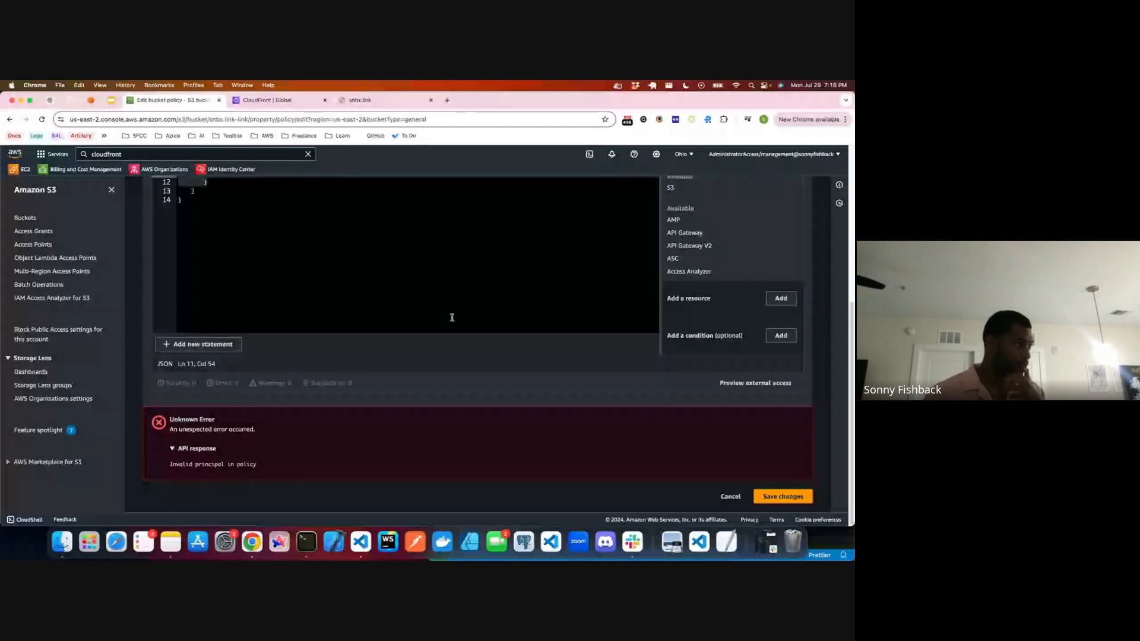
{"action": "scroll", "coordinate": [452, 318], "scroll_direction": "up", "scroll_amount": 3}
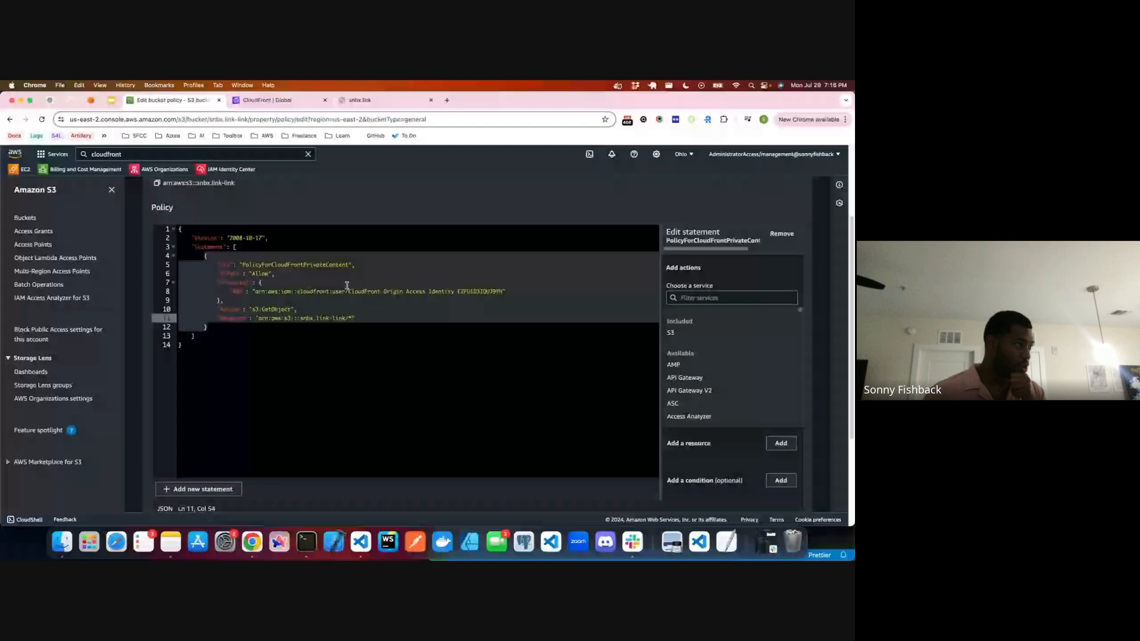
{"action": "left_click", "coordinate": [457, 293]}
{"action": "key", "text": "BackSpace"}
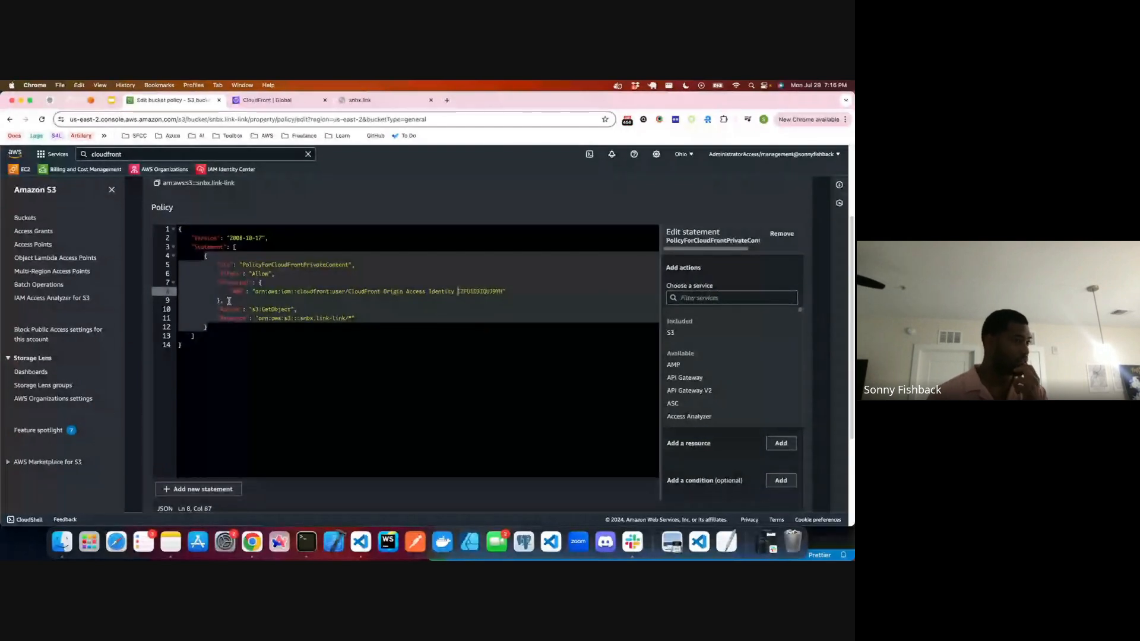
{"action": "scroll", "coordinate": [229, 301], "scroll_direction": "down", "scroll_amount": 4}
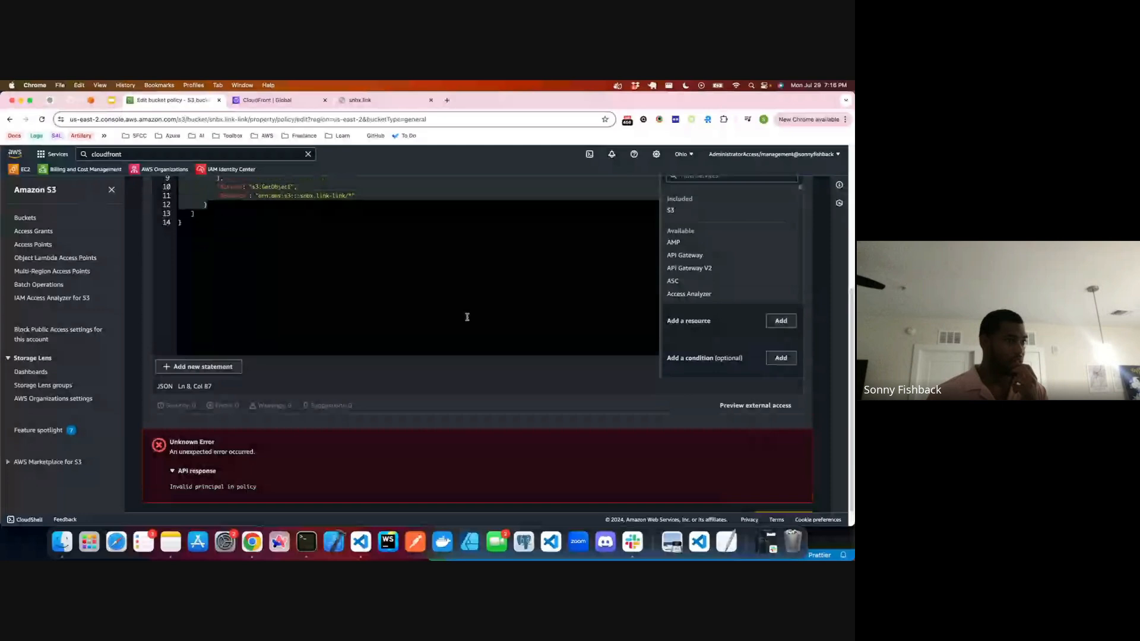
{"action": "scroll", "coordinate": [465, 319], "scroll_direction": "up", "scroll_amount": 4}
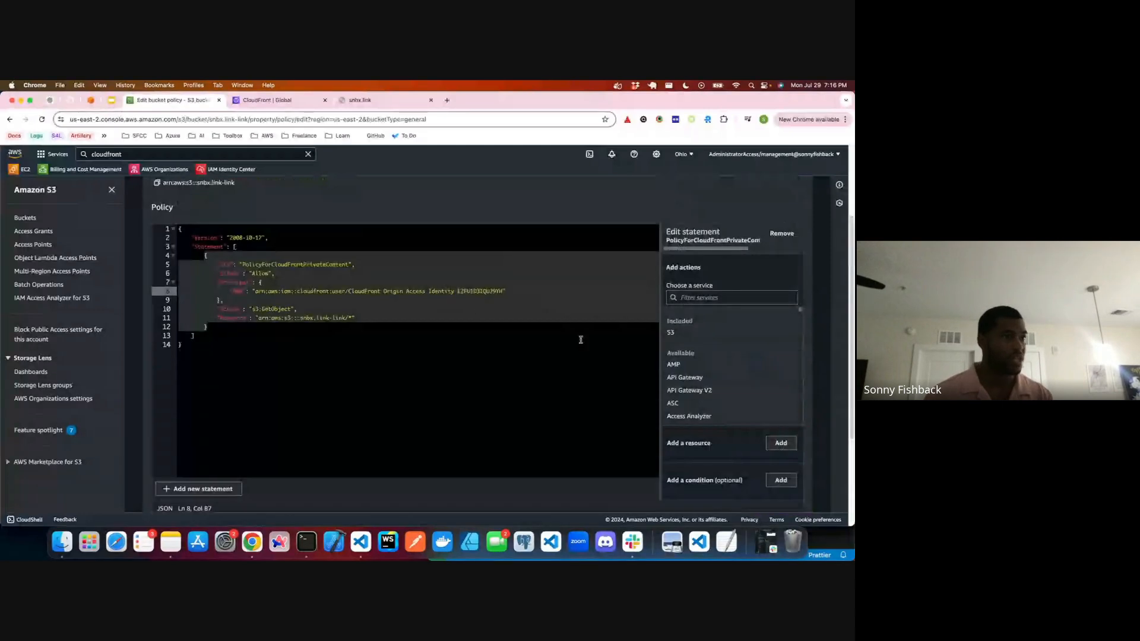
Step: Filter the statement's services for cloudfront and browse the CloudFront actions, cancelling the statement's removal
{"action": "left_click", "coordinate": [729, 295]}
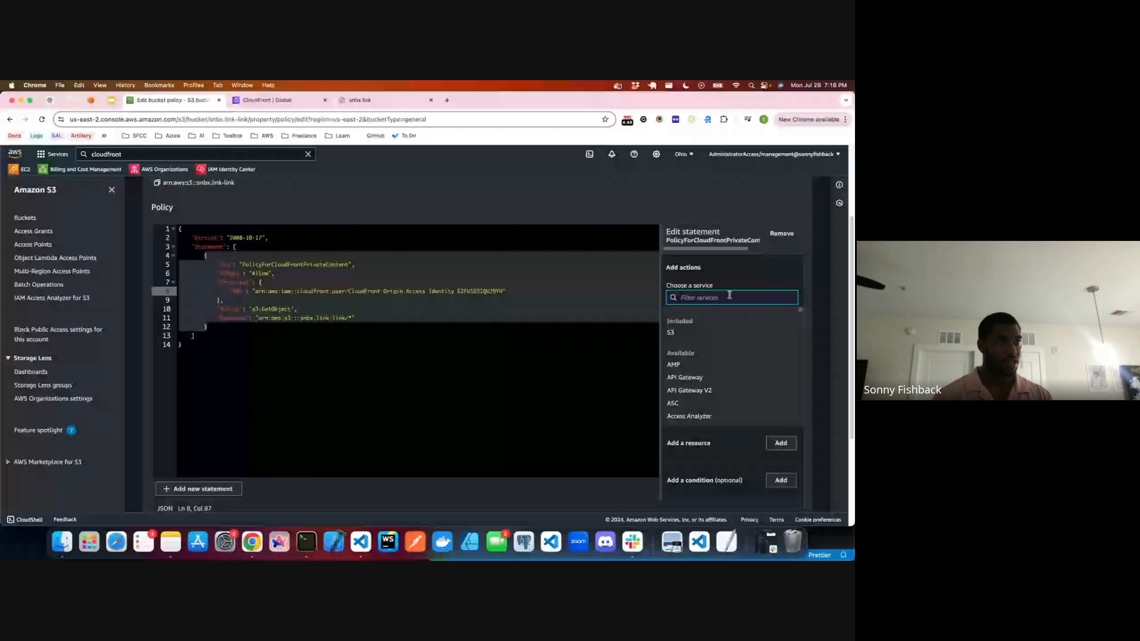
{"action": "type", "text": "cloudfront"}
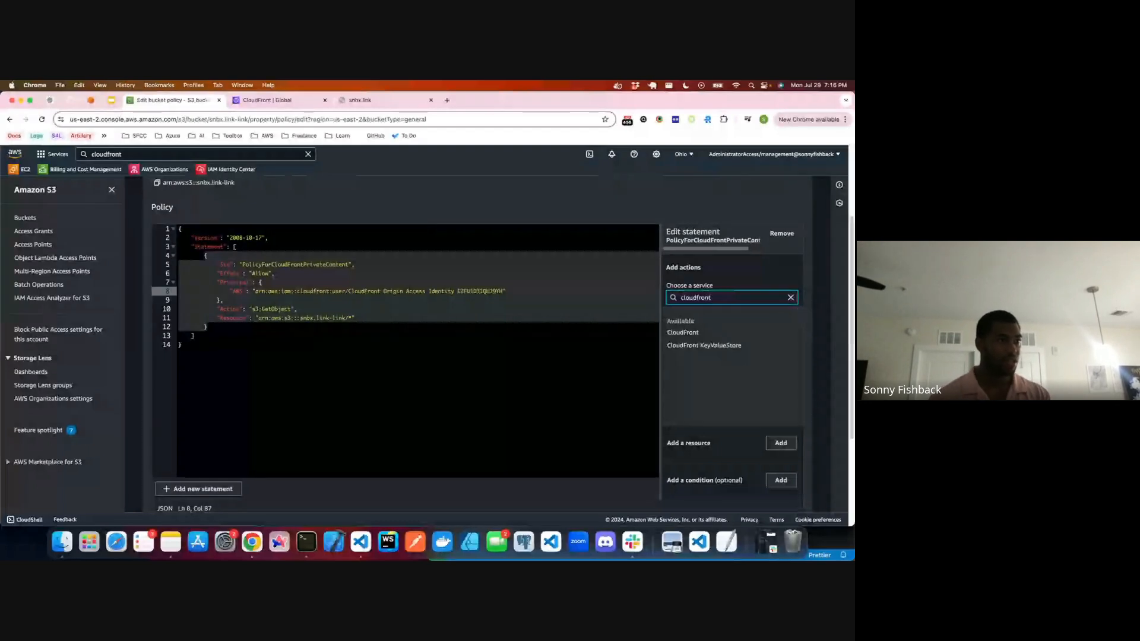
{"action": "left_click", "coordinate": [686, 332]}
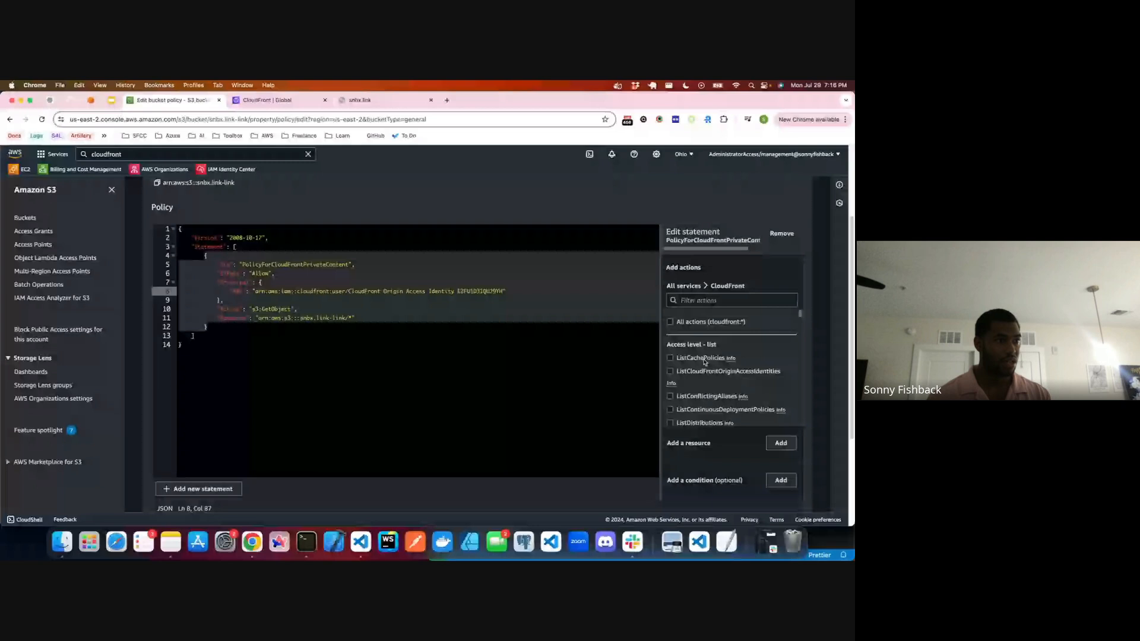
{"action": "scroll", "coordinate": [704, 362], "scroll_direction": "down", "scroll_amount": 3}
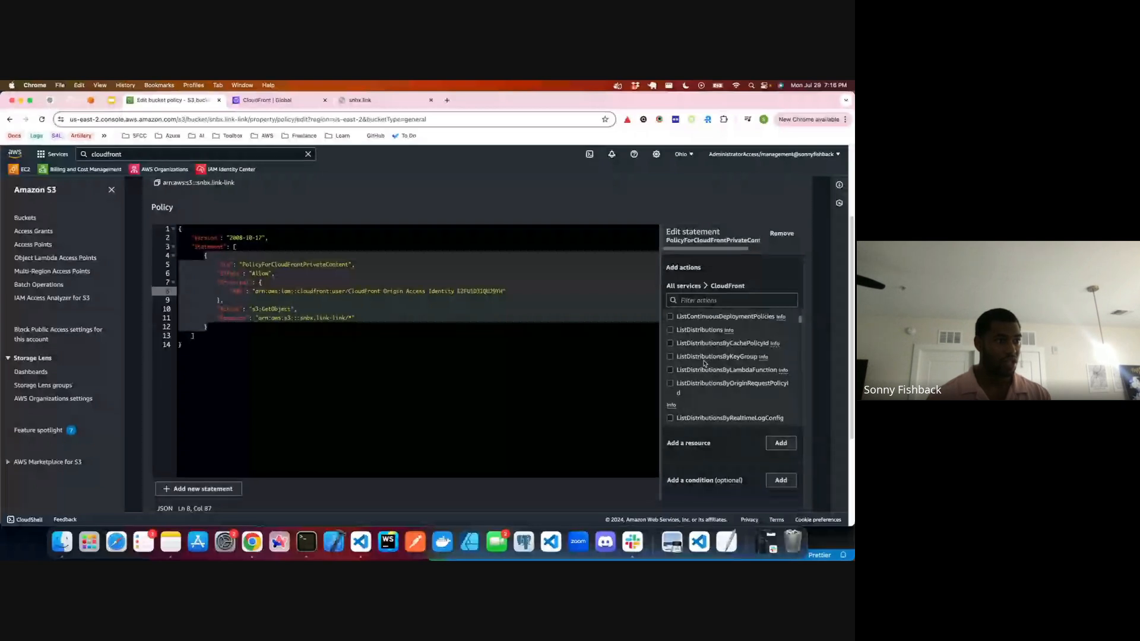
{"action": "scroll", "coordinate": [705, 363], "scroll_direction": "up", "scroll_amount": 3}
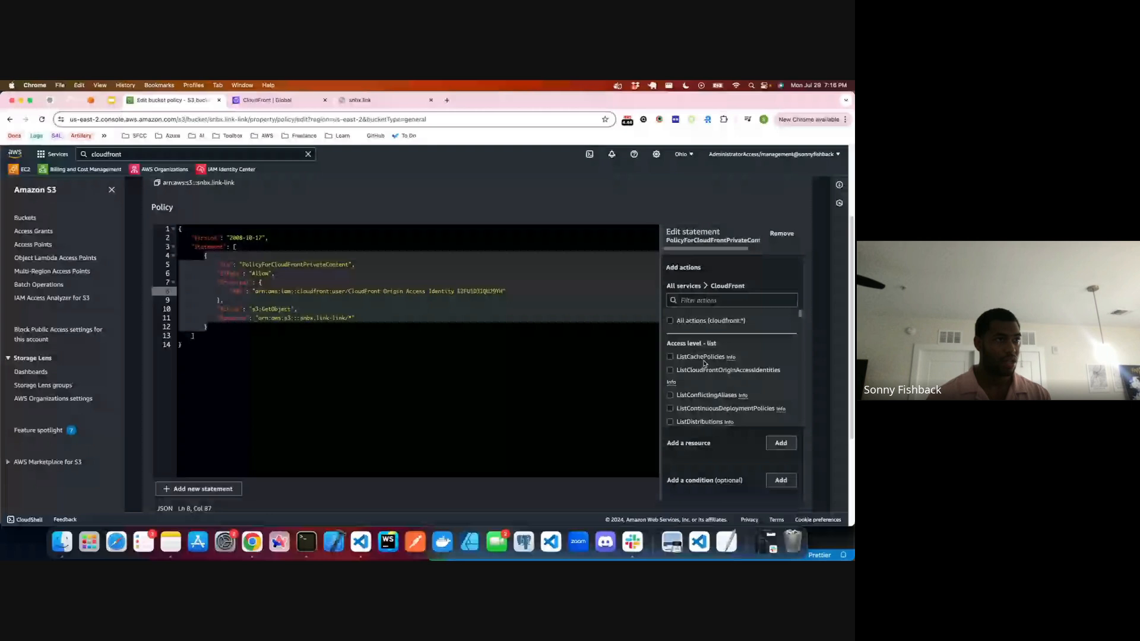
{"action": "left_click", "coordinate": [782, 233]}
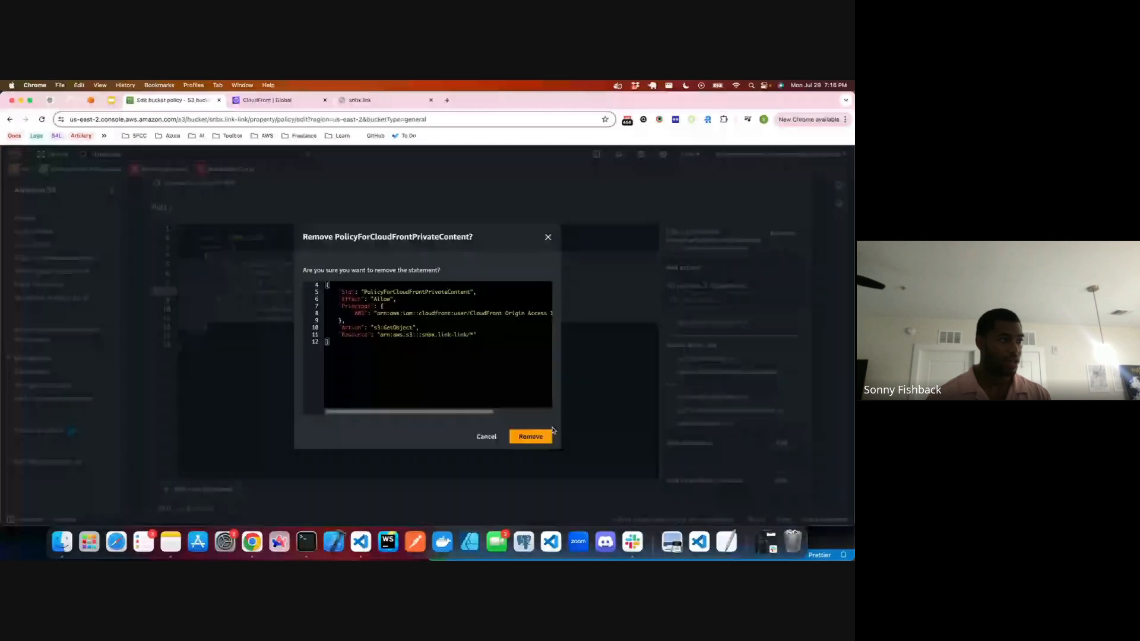
{"action": "left_click", "coordinate": [508, 438]}
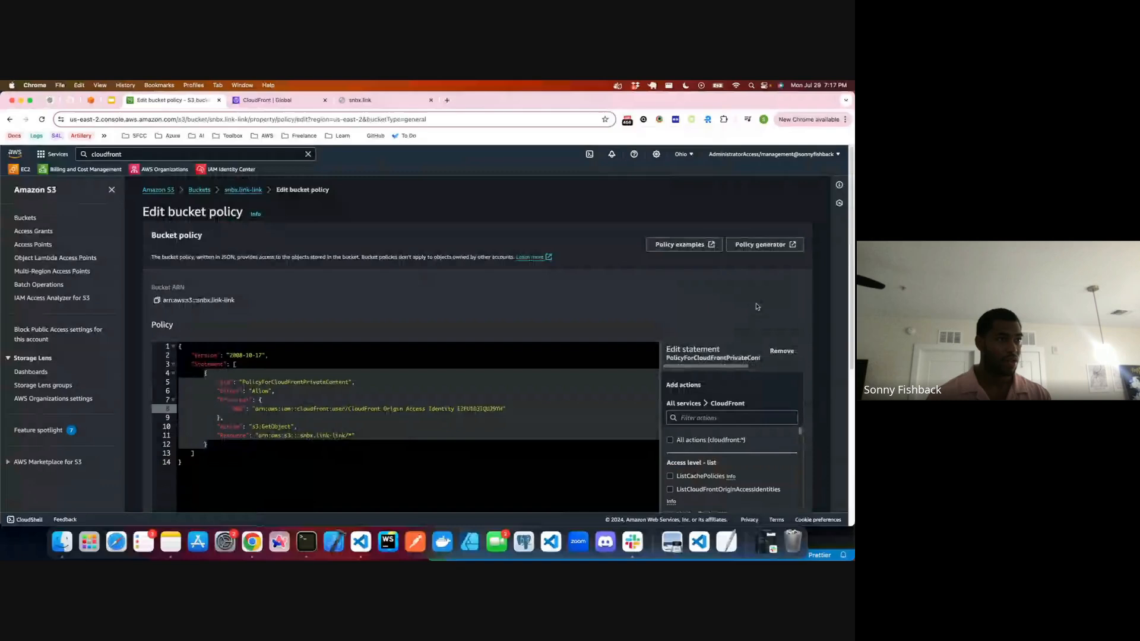
{"action": "scroll", "coordinate": [757, 307], "scroll_direction": "down", "scroll_amount": 3}
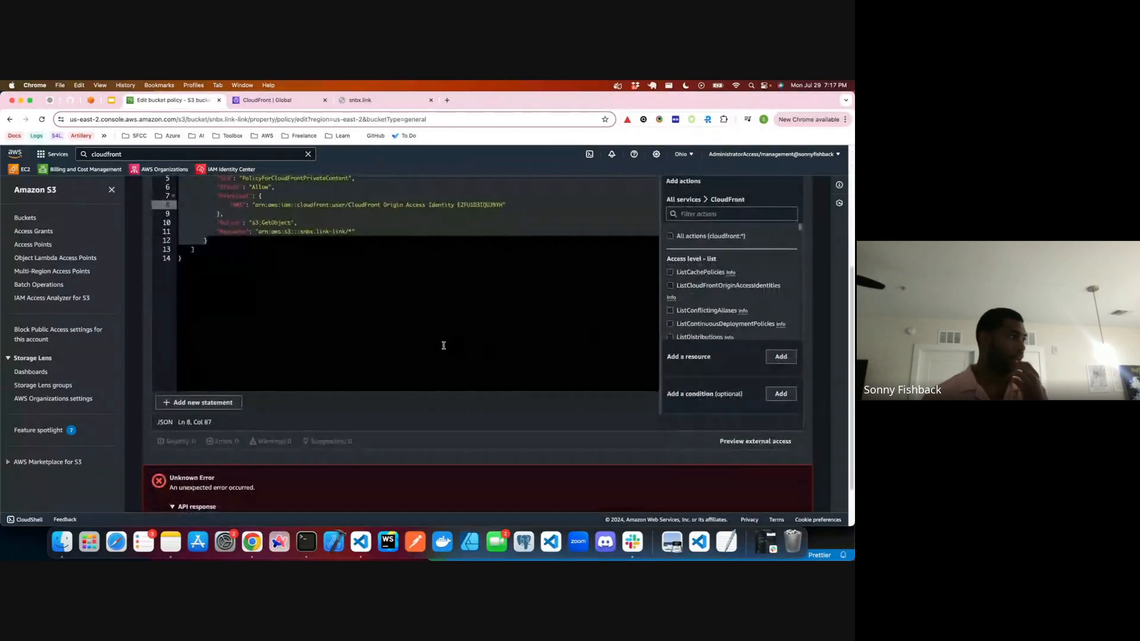
{"action": "scroll", "coordinate": [419, 340], "scroll_direction": "up", "scroll_amount": 1}
{"action": "scroll", "coordinate": [419, 340], "scroll_direction": "up", "scroll_amount": 1}
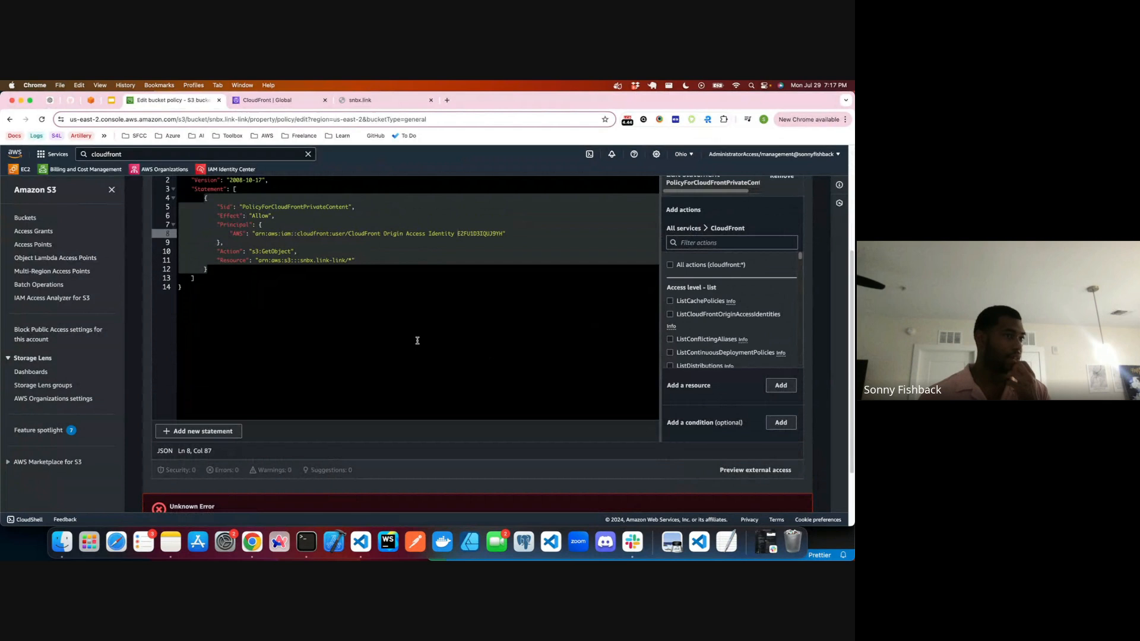
{"action": "scroll", "coordinate": [725, 345], "scroll_direction": "down", "scroll_amount": 2}
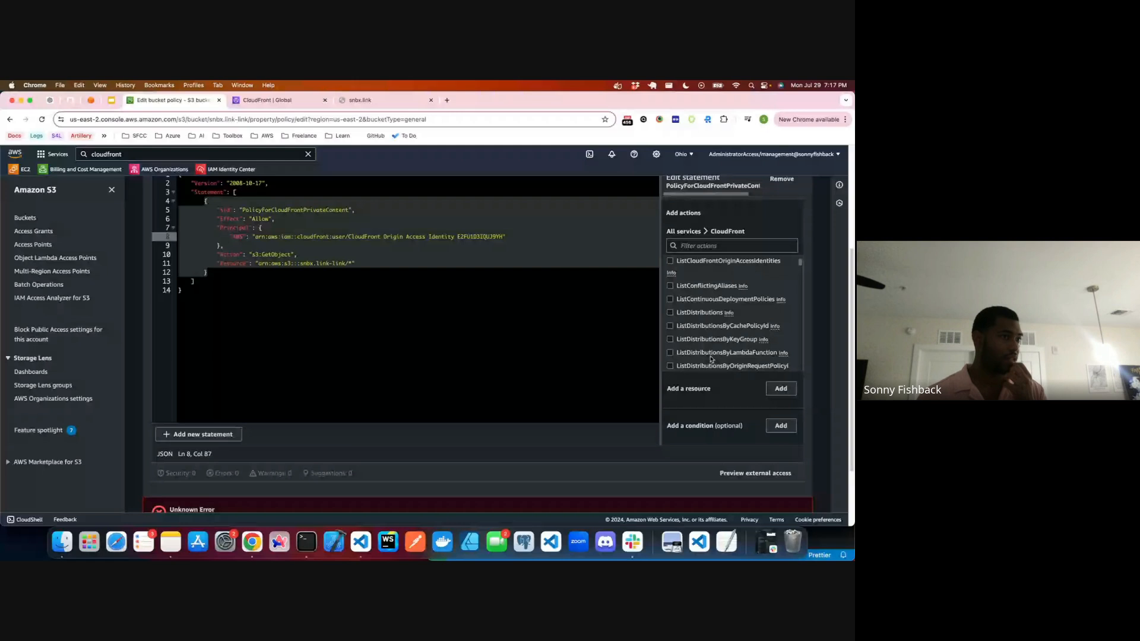
{"action": "scroll", "coordinate": [711, 359], "scroll_direction": "up", "scroll_amount": 5}
{"action": "scroll", "coordinate": [594, 297], "scroll_direction": "down", "scroll_amount": 1}
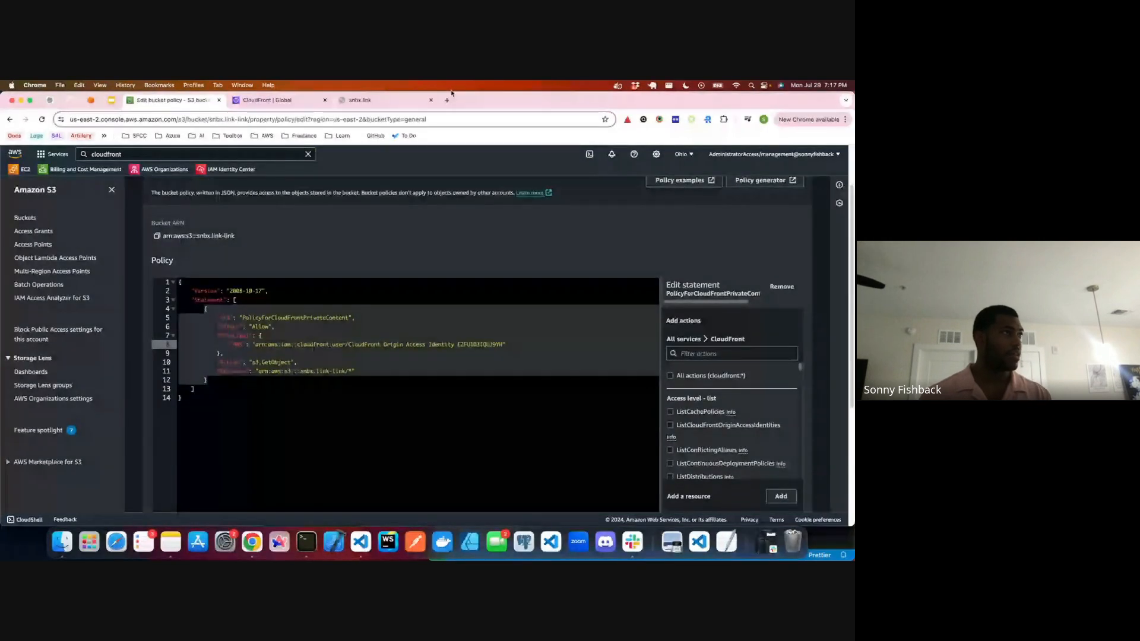
Step: Search Google in a new tab for "iam policy for cloudfront origna accees json"
{"action": "left_click", "coordinate": [447, 100]}
{"action": "type", "text": "iam pl"}
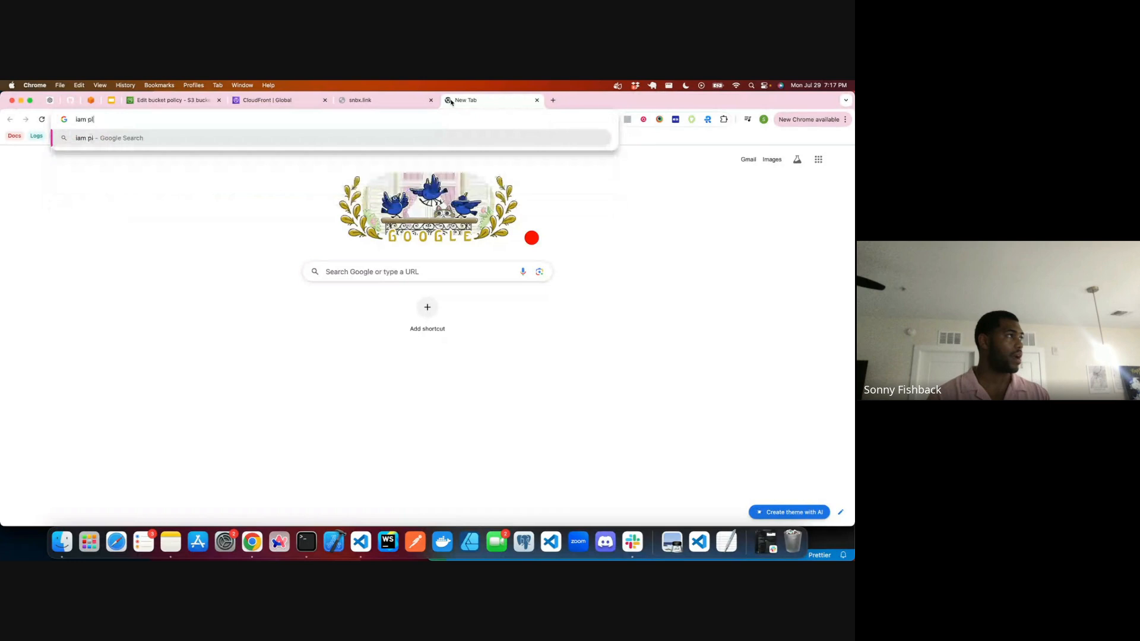
{"action": "type", "text": "olicy"}
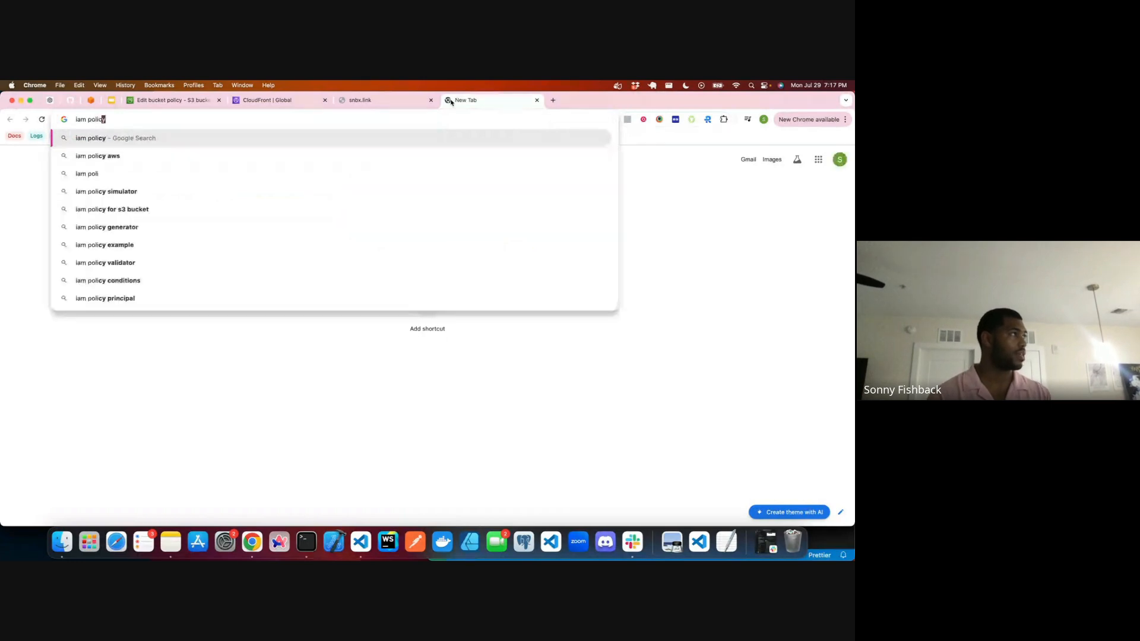
{"action": "type", "text": " for cloudfront ori"}
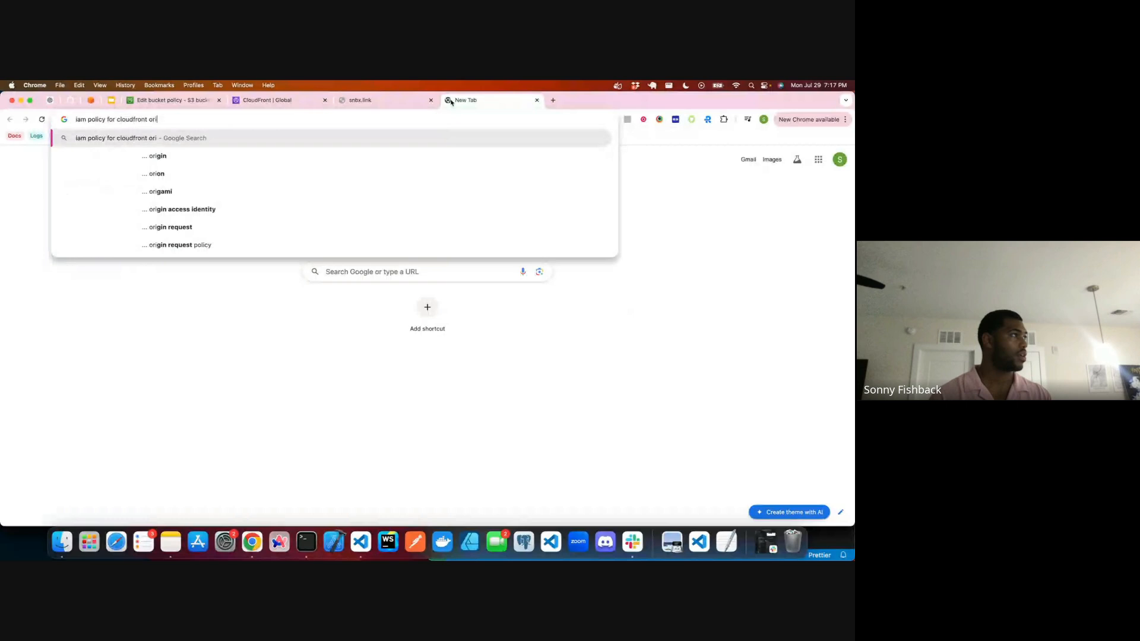
{"action": "type", "text": "gna acces"}
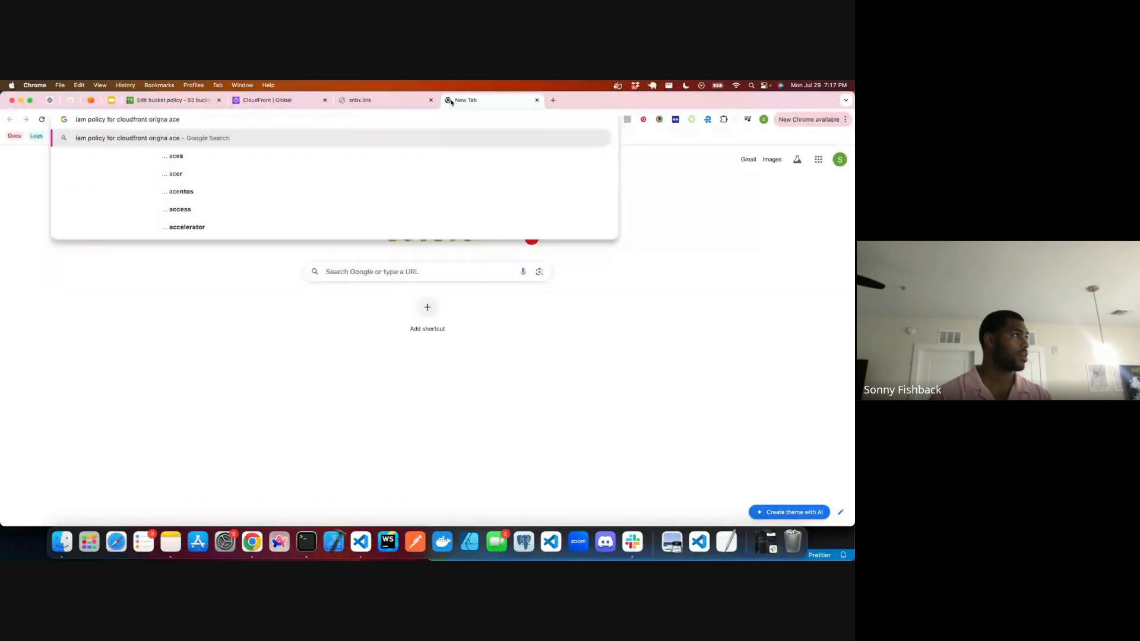
{"action": "type", "text": " json"}
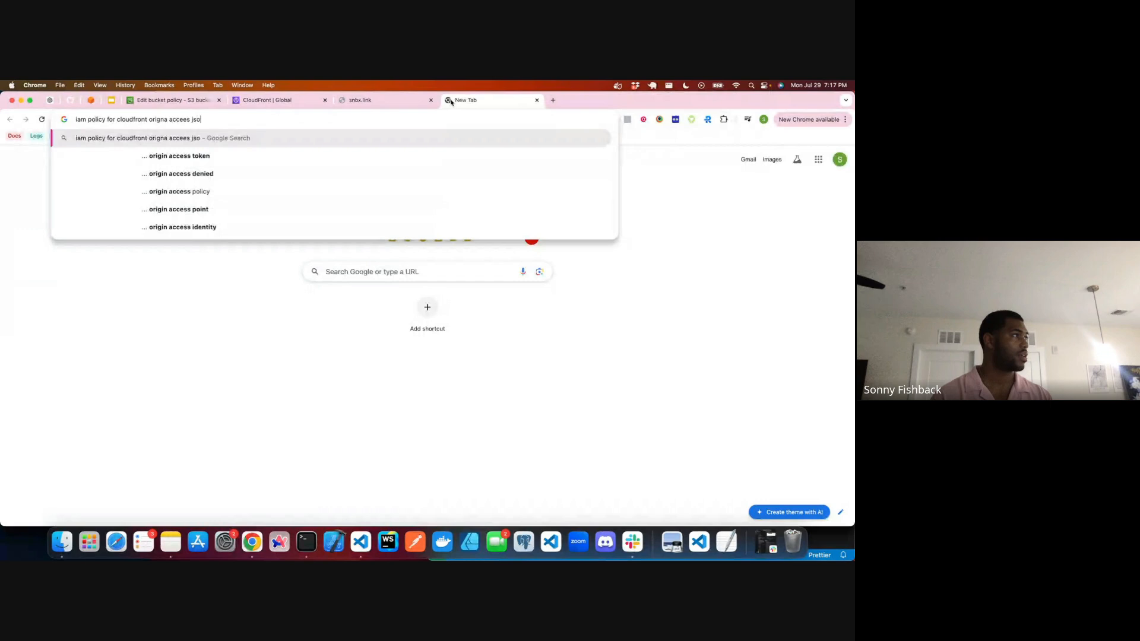
{"action": "key", "text": "Return"}
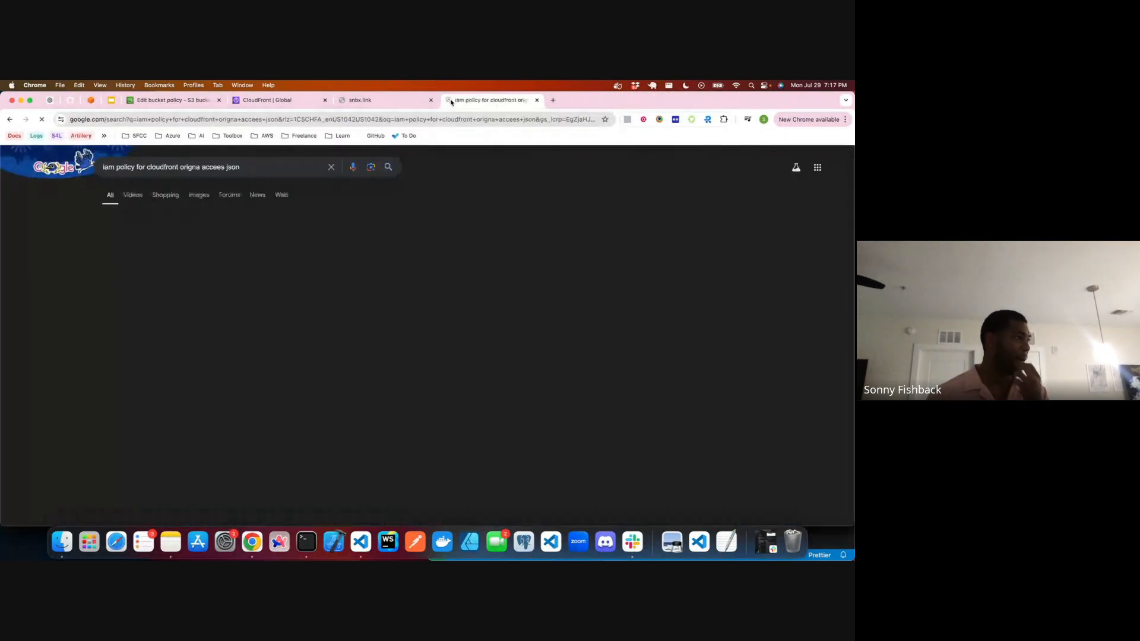
Step: Open the AWS re:Post question on permission policies for S3 behind CloudFront and compare its AWS principal with the bucket policy's
{"action": "scroll", "coordinate": [225, 338], "scroll_direction": "down", "scroll_amount": 2}
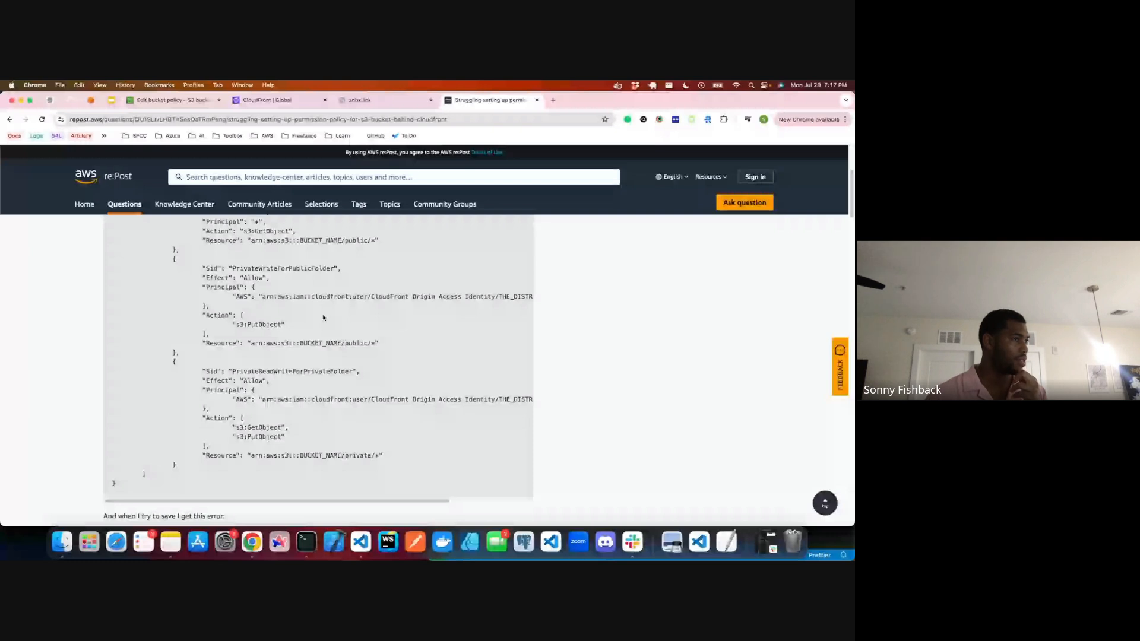
{"action": "left_click_drag", "start_coordinate": [282, 296], "coordinate": [528, 301]}
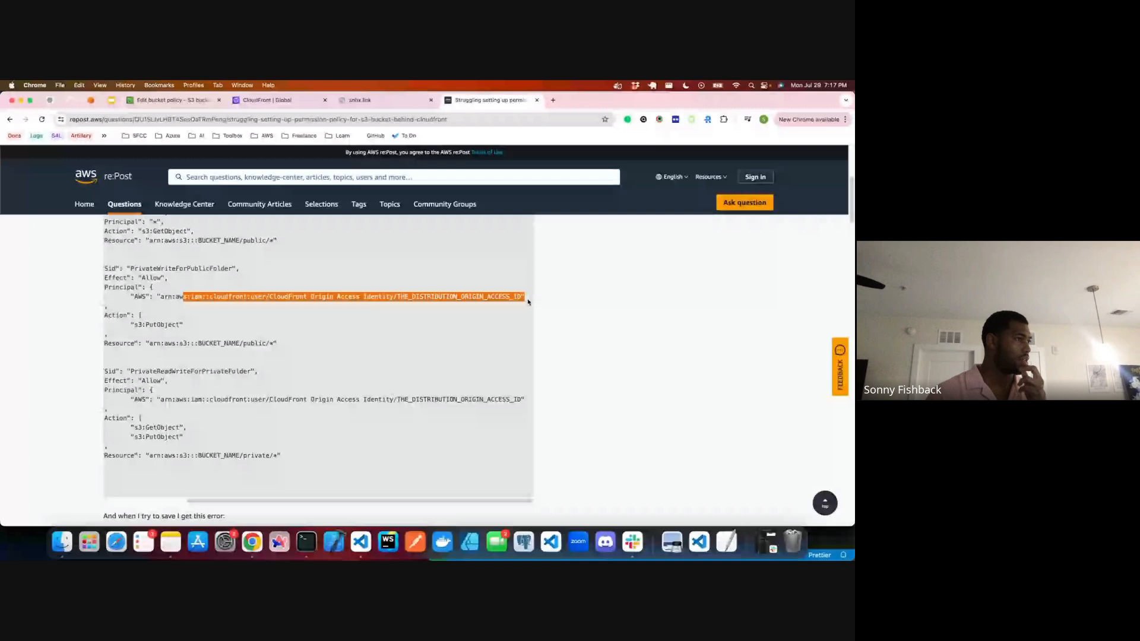
{"action": "left_click", "coordinate": [475, 310]}
{"action": "left_click", "coordinate": [195, 101]}
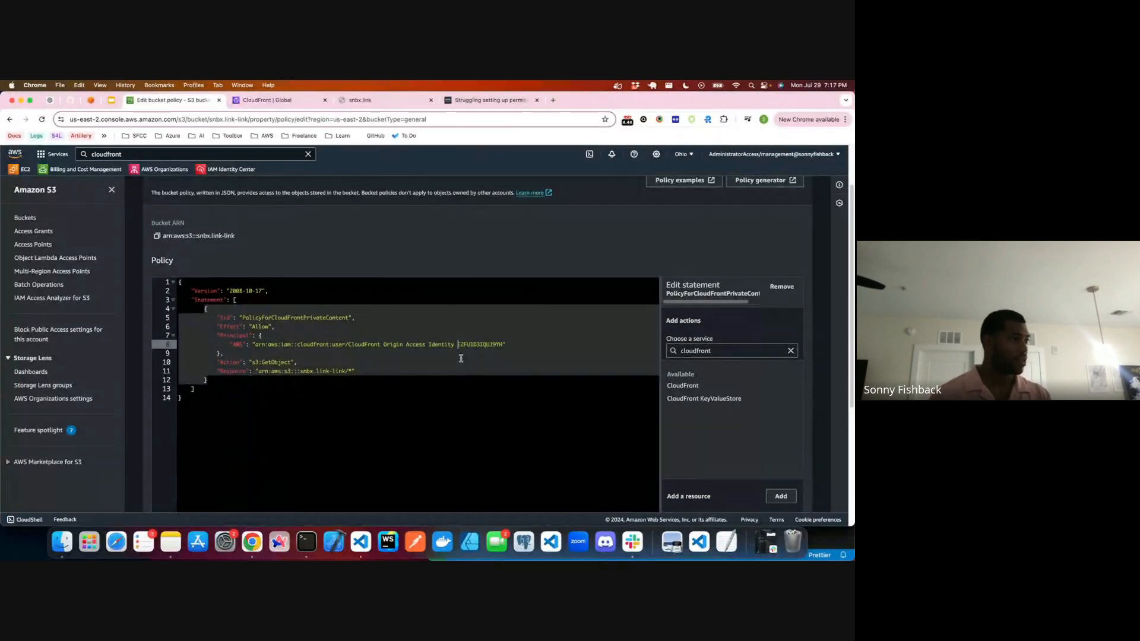
{"action": "left_click", "coordinate": [455, 99]}
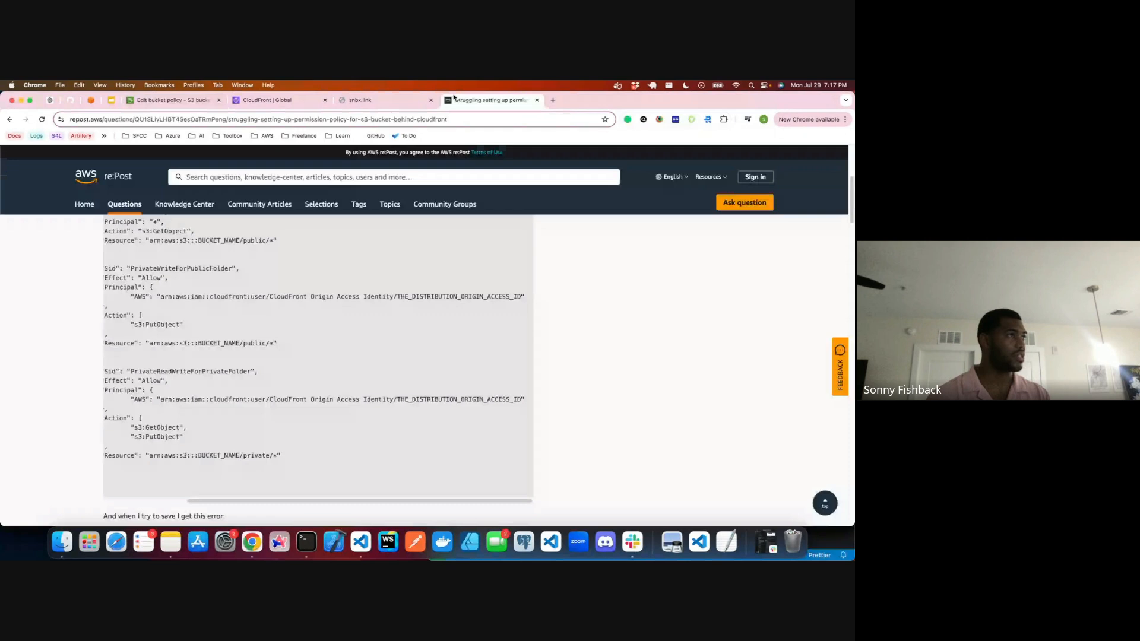
Step: Read the question's accepted answer and copy its example CloudFront Origin Access Identity principal ARN
{"action": "scroll", "coordinate": [255, 343], "scroll_direction": "down", "scroll_amount": 6}
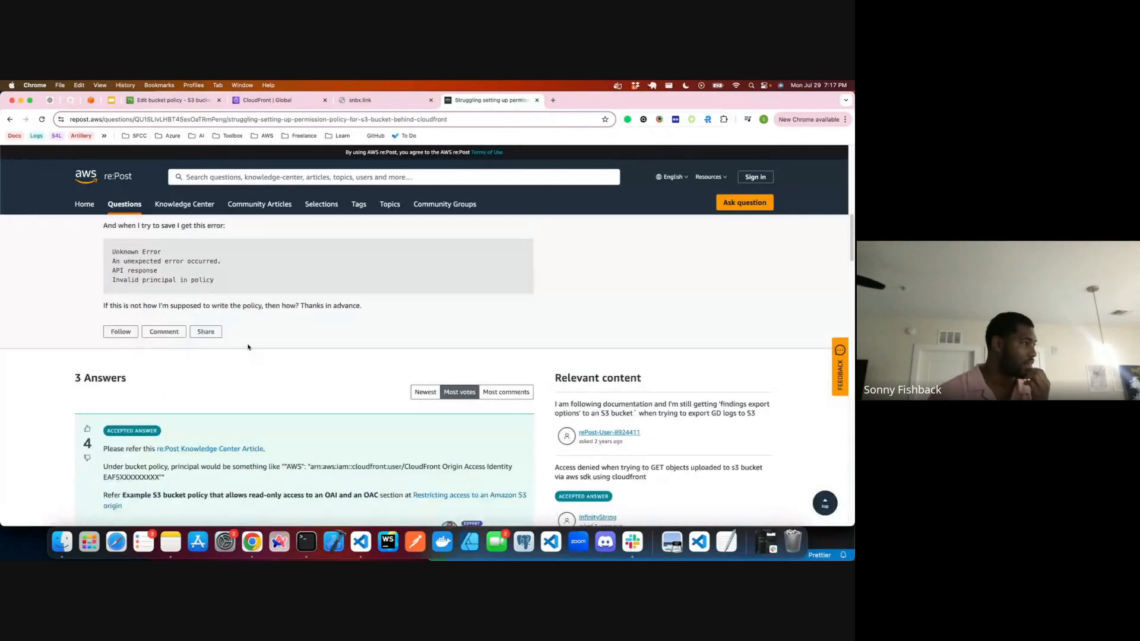
{"action": "scroll", "coordinate": [249, 347], "scroll_direction": "down", "scroll_amount": 2}
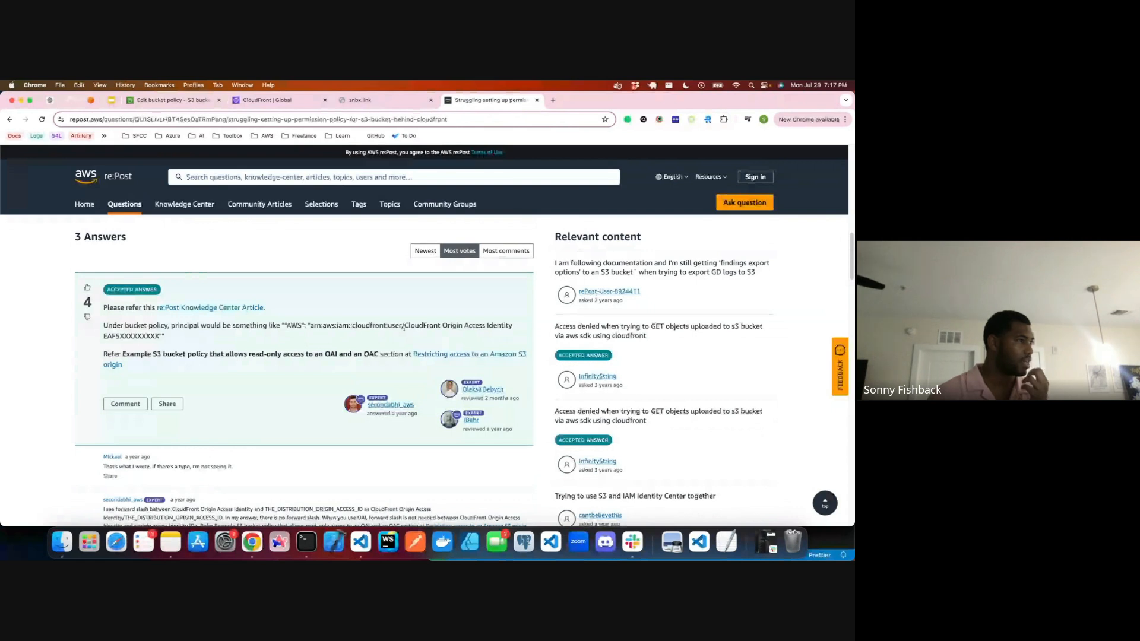
{"action": "scroll", "coordinate": [243, 338], "scroll_direction": "down", "scroll_amount": 1}
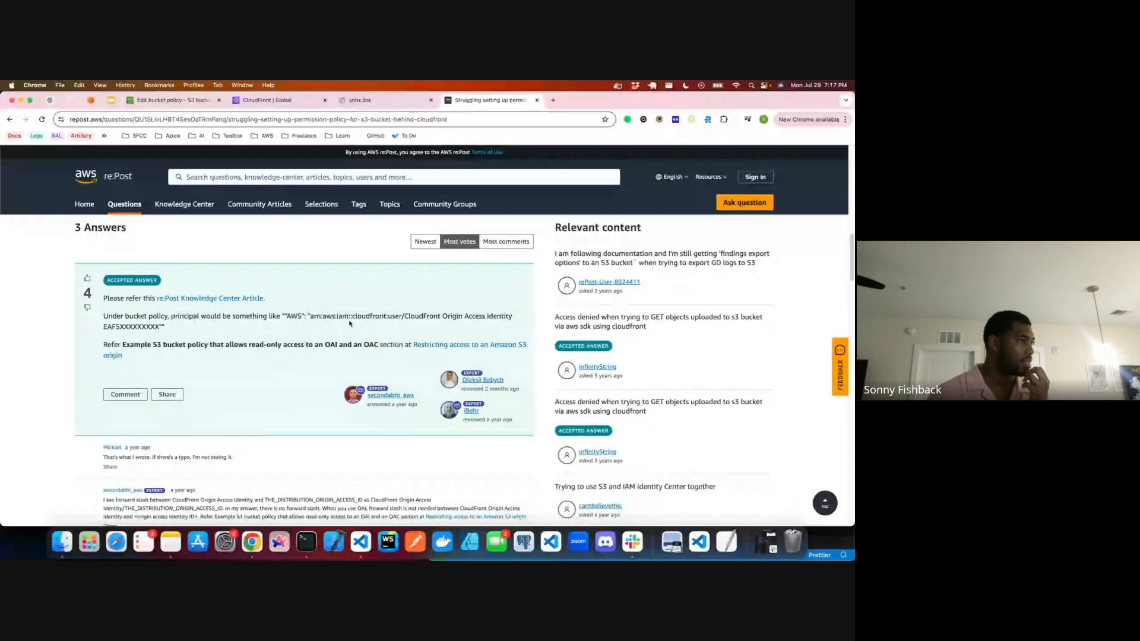
{"action": "left_click_drag", "start_coordinate": [349, 323], "coordinate": [514, 321]}
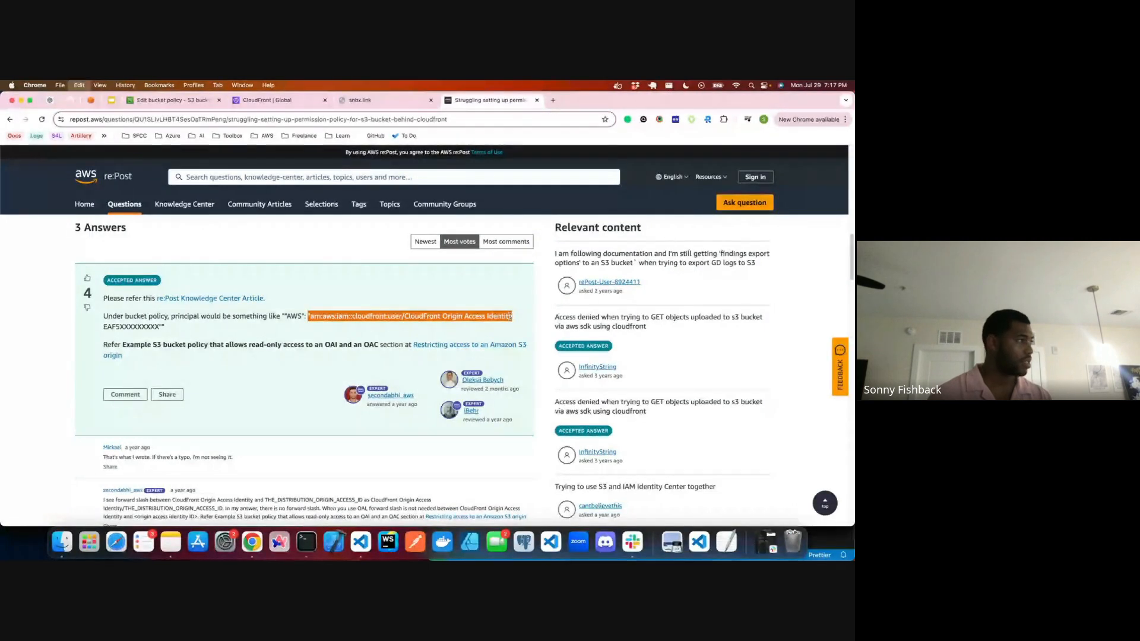
{"action": "left_click_drag", "start_coordinate": [309, 316], "coordinate": [159, 329]}
Step: Replace the AWS principal value in the bucket policy with the copied example ARN ending in the EAFSXXXXXXXXX placeholder
{"action": "left_click", "coordinate": [267, 101]}
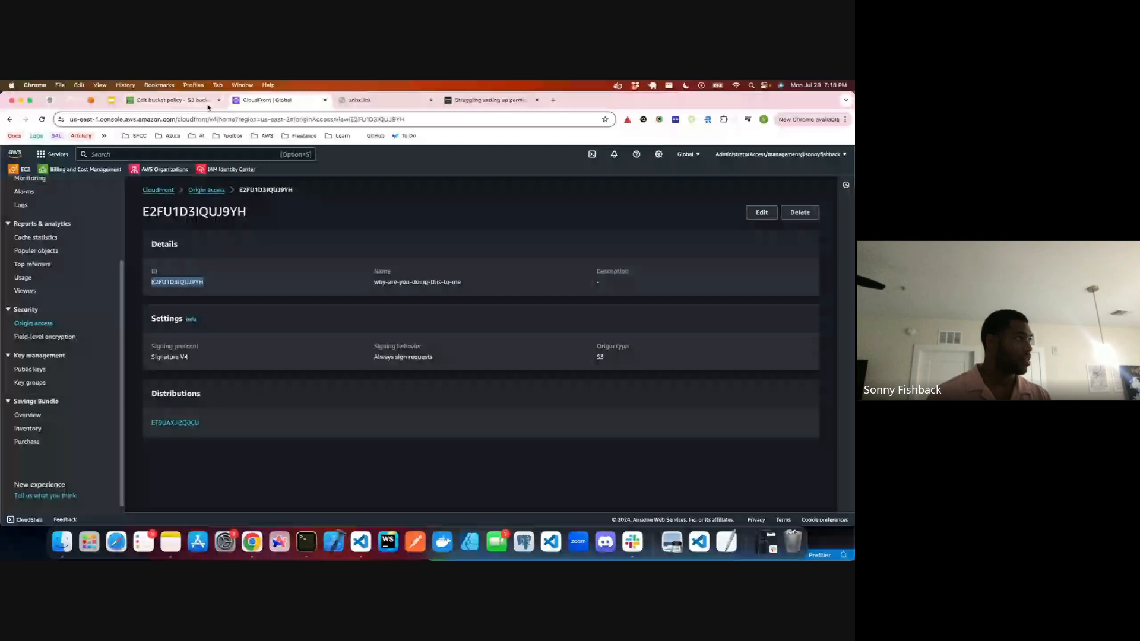
{"action": "left_click", "coordinate": [205, 102]}
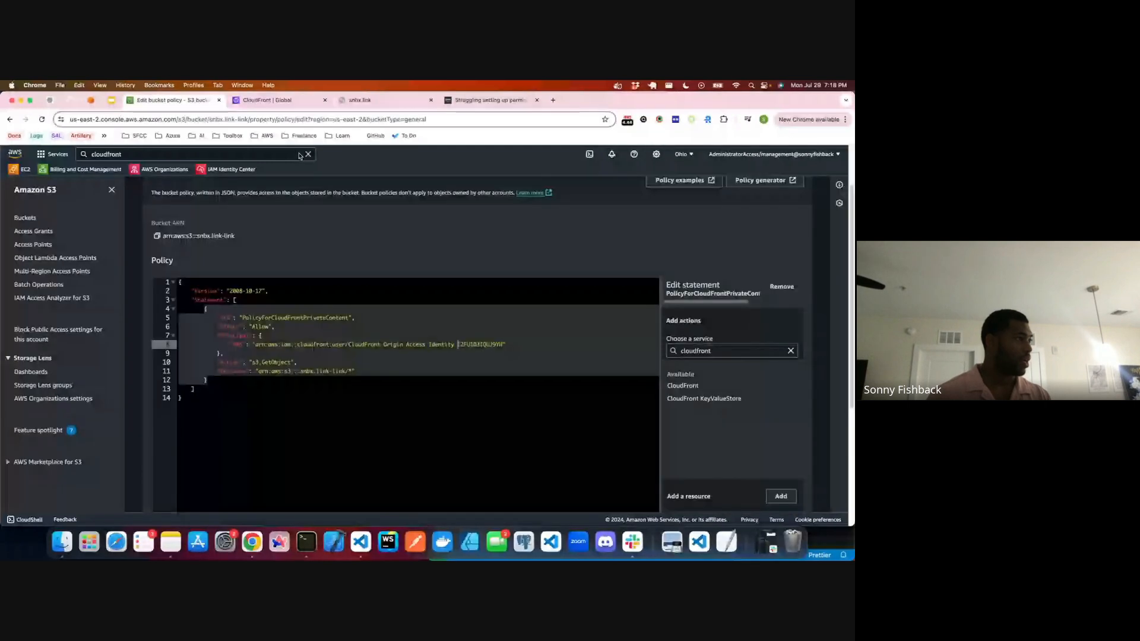
{"action": "left_click", "coordinate": [279, 371]}
{"action": "left_click_drag", "start_coordinate": [256, 345], "coordinate": [505, 345]}
{"action": "key", "text": "super+v"}
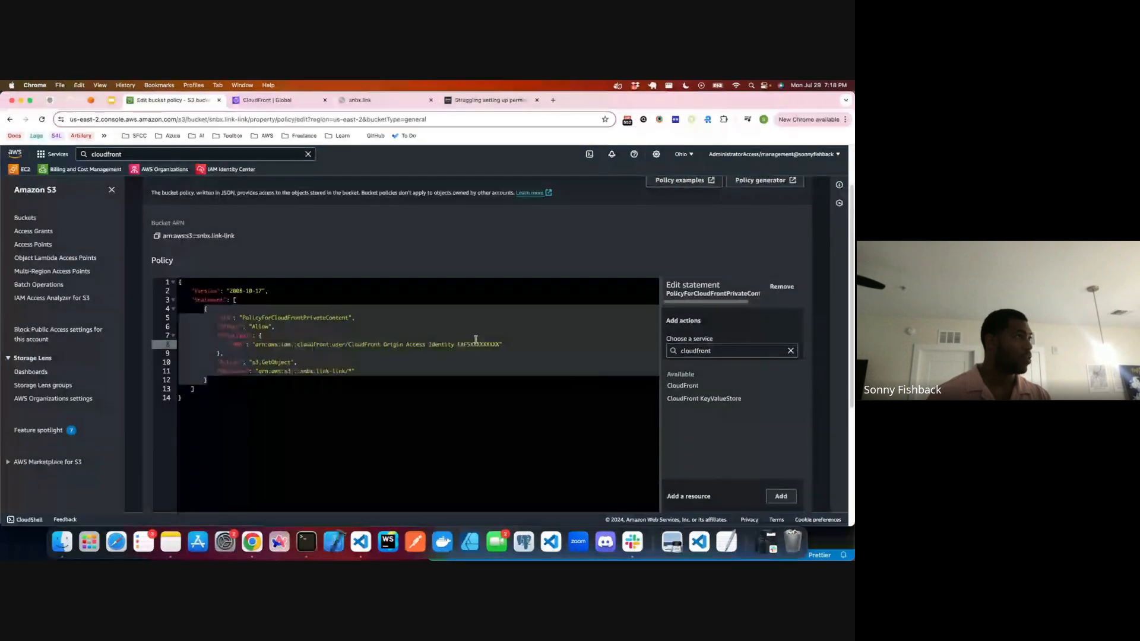
Step: Replace the placeholder in the policy's AWS principal with the origin access ID copied from CloudFront and check the error below the editor
{"action": "key", "text": "ctrl+Tab"}
{"action": "left_click_drag", "start_coordinate": [202, 281], "coordinate": [151, 281]}
{"action": "key", "text": "super+c"}
{"action": "left_click", "coordinate": [192, 99]}
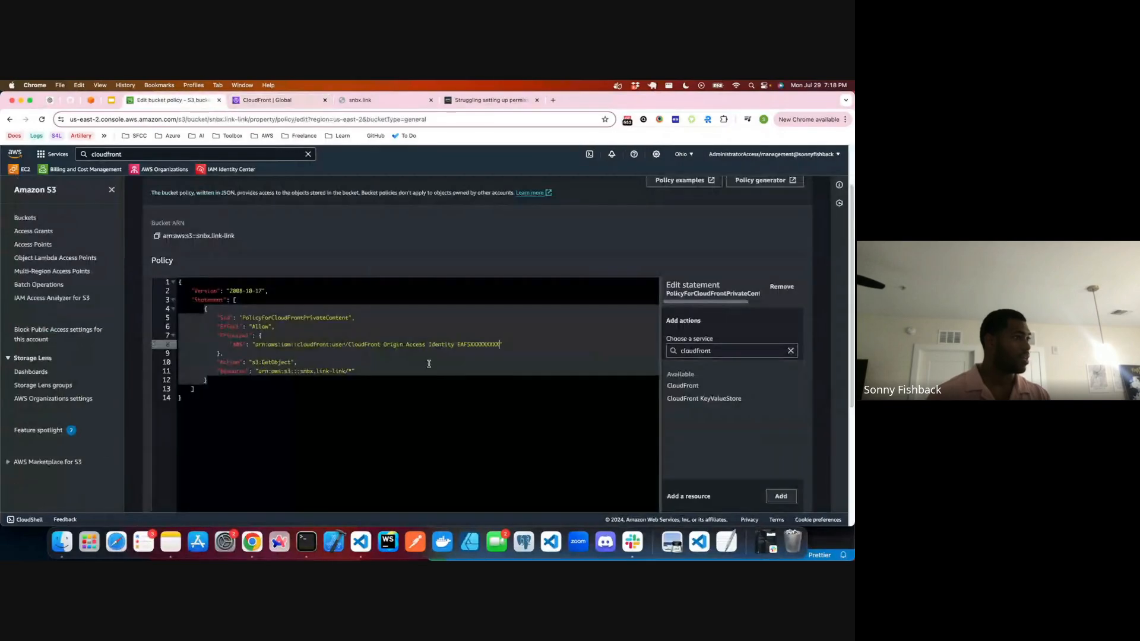
{"action": "double_click", "coordinate": [503, 345]}
{"action": "key", "text": "super+v"}
{"action": "scroll", "coordinate": [527, 353], "scroll_direction": "down", "scroll_amount": 4}
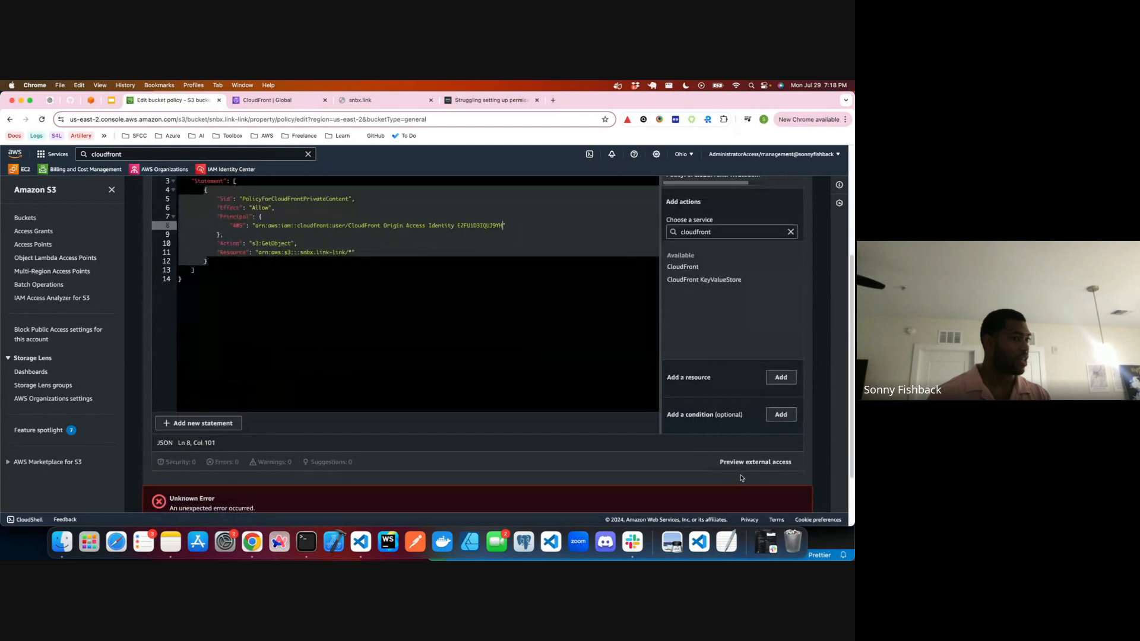
{"action": "scroll", "coordinate": [741, 478], "scroll_direction": "down", "scroll_amount": 2}
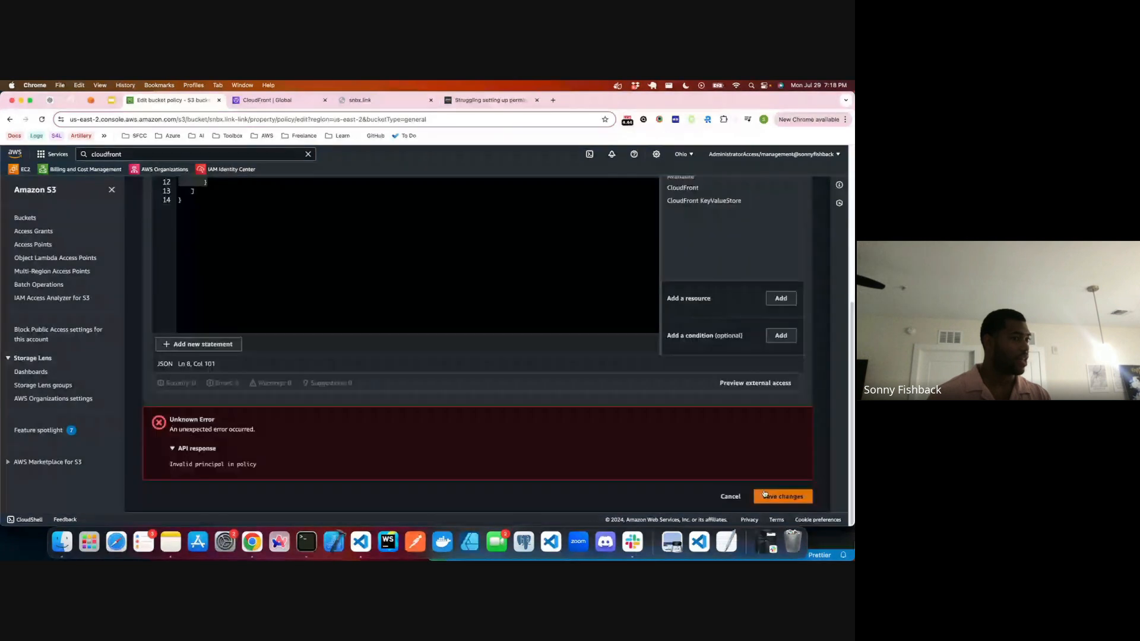
Step: Read the re:Post comments on the forward slash in the principal and the sample policy with the cloudfront.amazonaws.com service principal
{"action": "left_click", "coordinate": [267, 99]}
{"action": "left_click", "coordinate": [488, 100]}
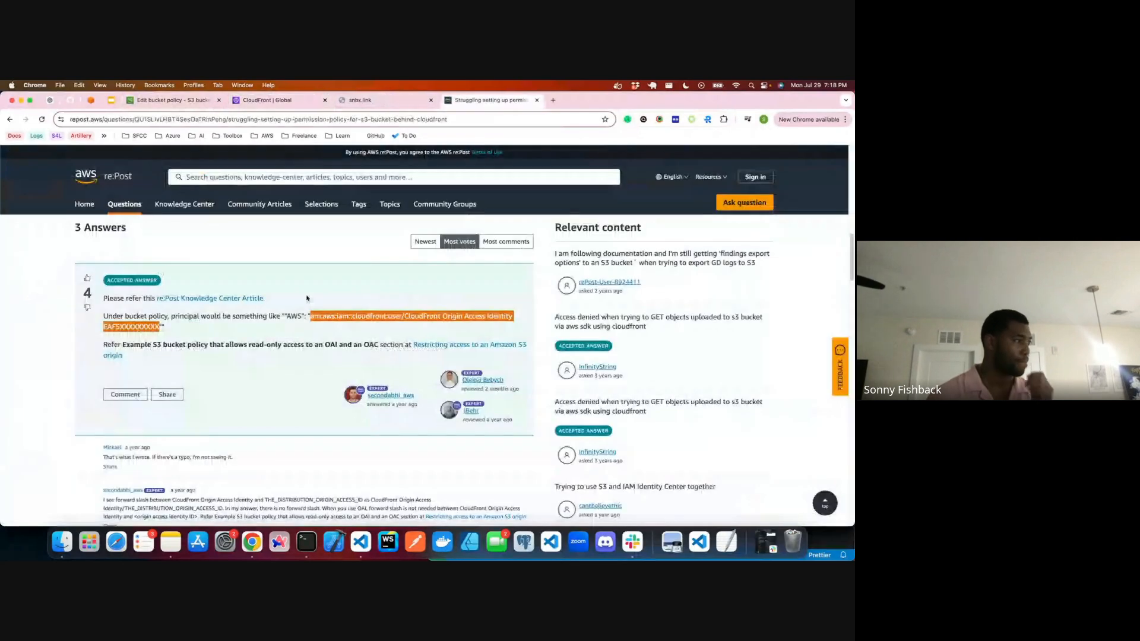
{"action": "scroll", "coordinate": [247, 354], "scroll_direction": "down", "scroll_amount": 1}
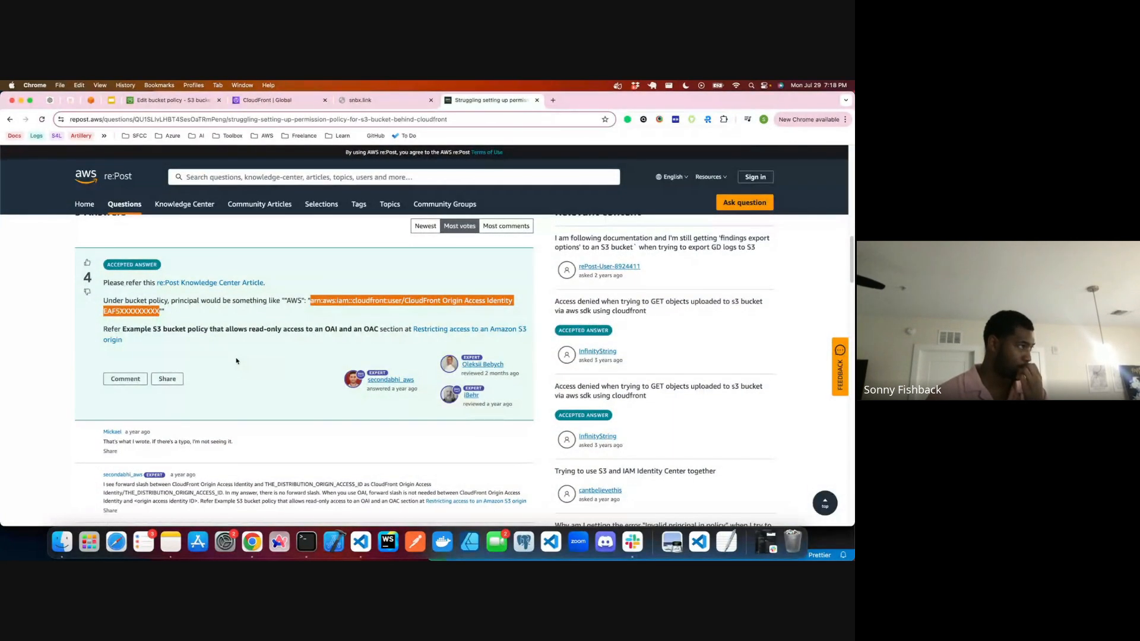
{"action": "scroll", "coordinate": [236, 359], "scroll_direction": "down", "scroll_amount": 2}
{"action": "left_click", "coordinate": [116, 285]}
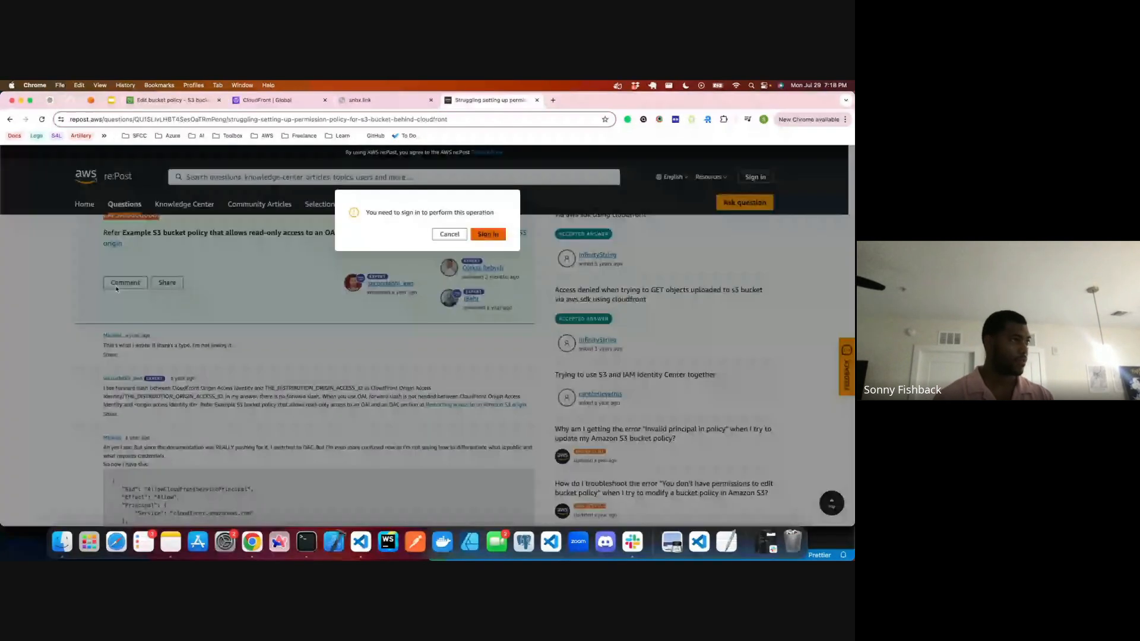
{"action": "left_click", "coordinate": [254, 308]}
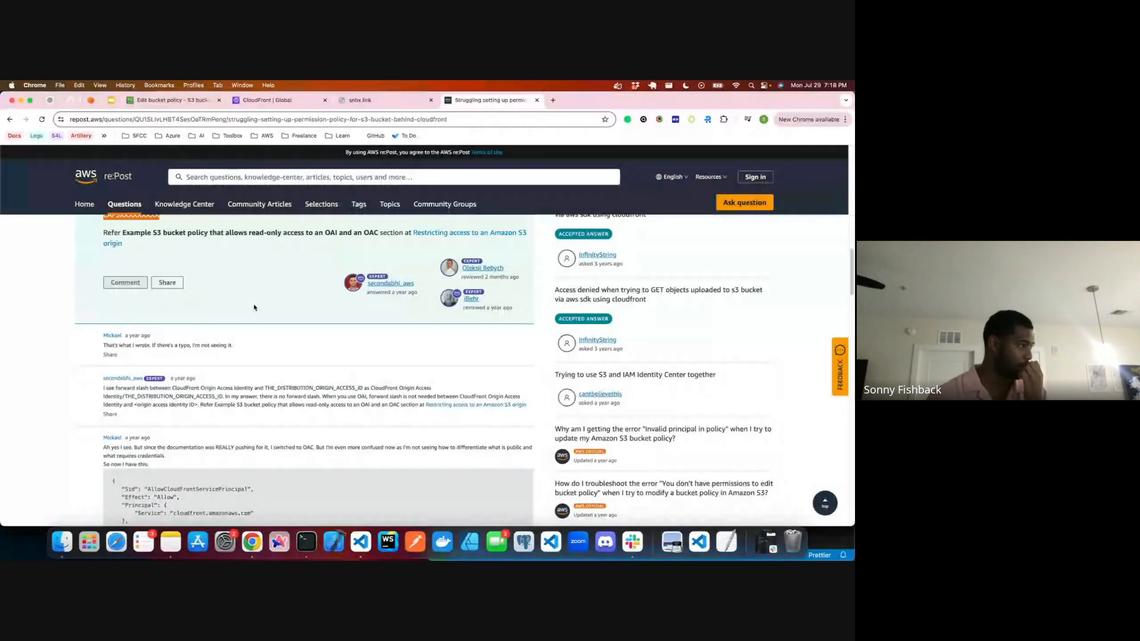
{"action": "scroll", "coordinate": [209, 338], "scroll_direction": "down", "scroll_amount": 5}
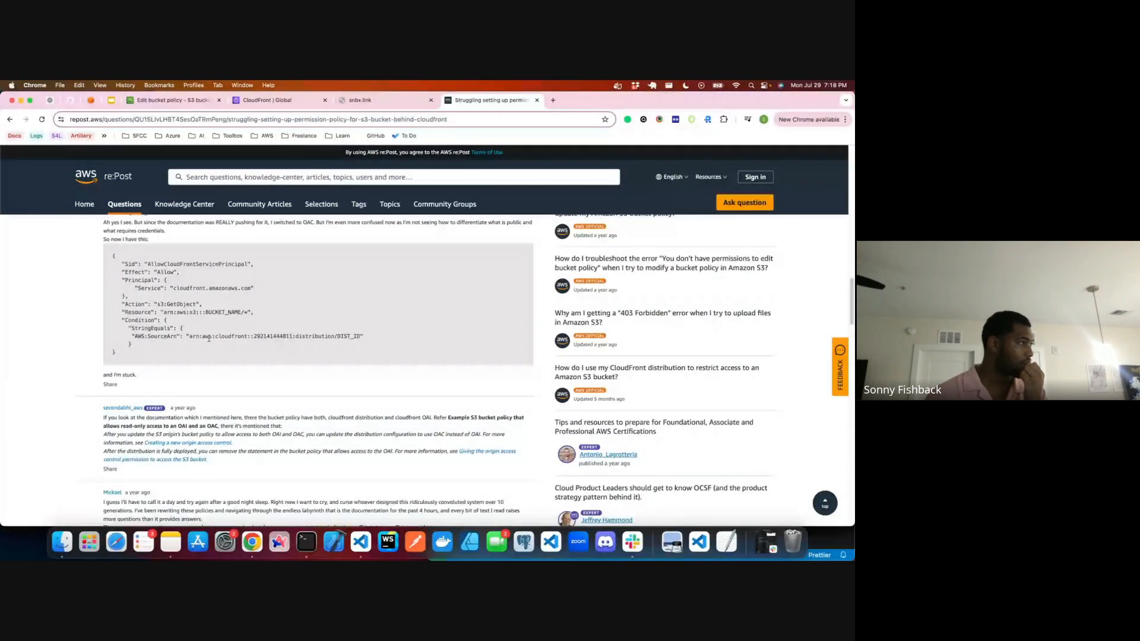
{"action": "scroll", "coordinate": [209, 338], "scroll_direction": "up", "scroll_amount": 1}
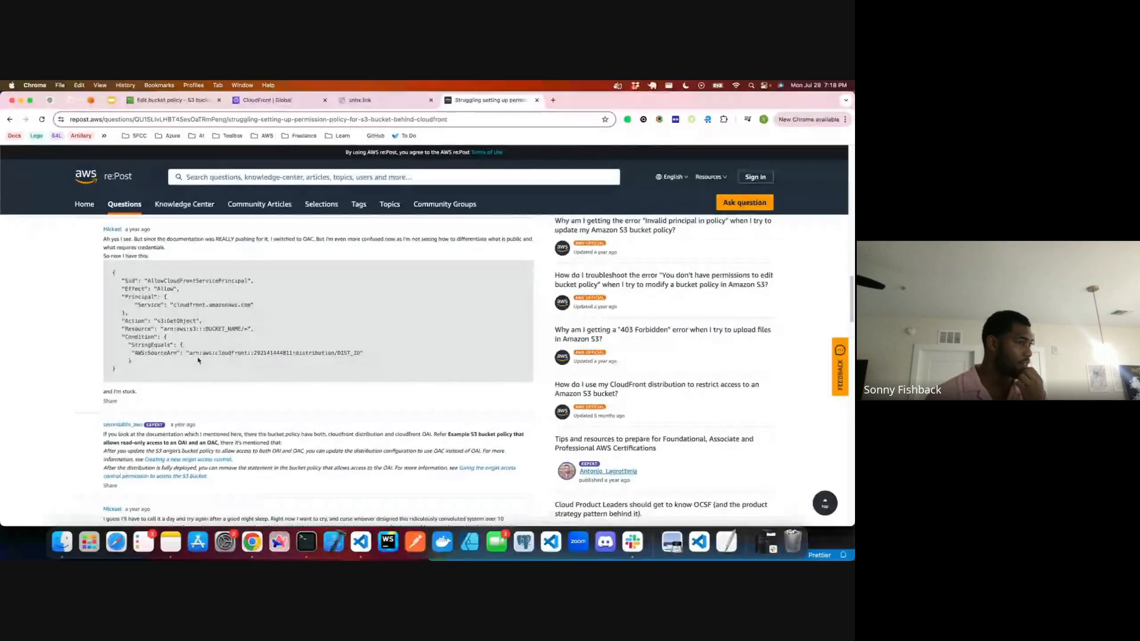
Step: Examine the second answer's AllowCloudFrontServicePrincipalReadOnly policy and OAC setup instructions, and return to the origin access details in CloudFront
{"action": "scroll", "coordinate": [198, 361], "scroll_direction": "down", "scroll_amount": 4}
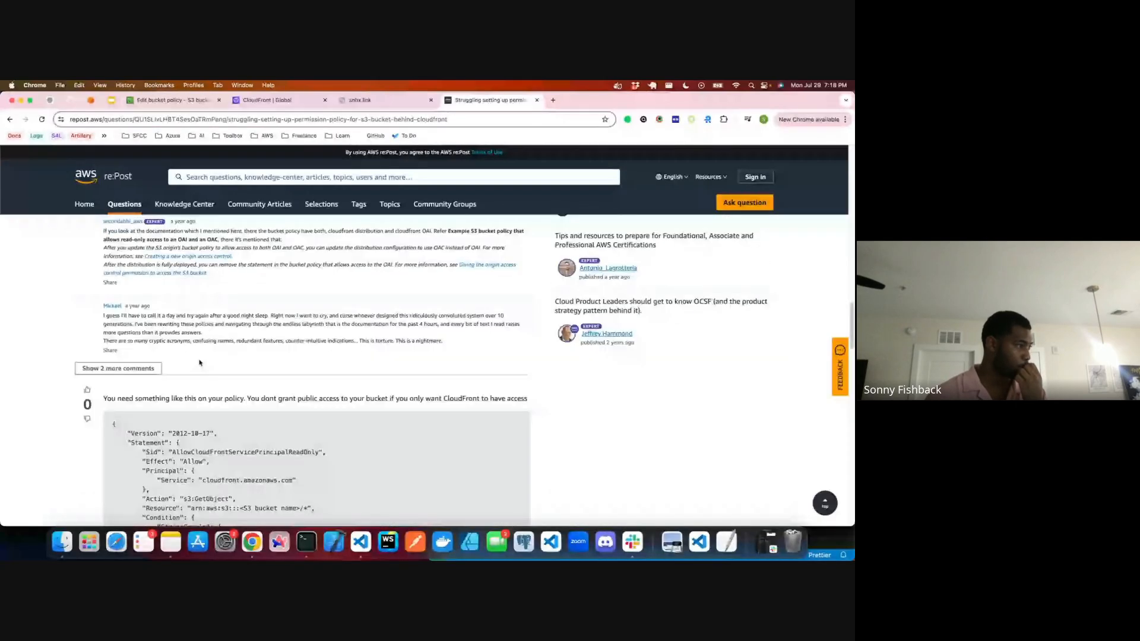
{"action": "scroll", "coordinate": [200, 362], "scroll_direction": "down", "scroll_amount": 2}
{"action": "scroll", "coordinate": [314, 494], "scroll_direction": "right", "scroll_amount": 2}
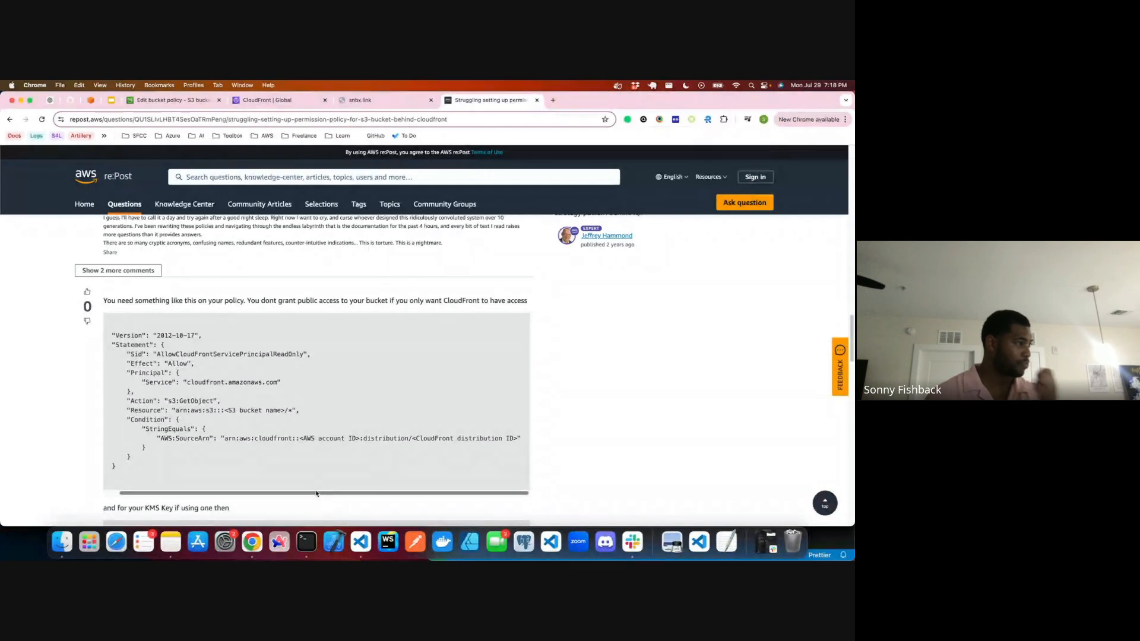
{"action": "scroll", "coordinate": [310, 429], "scroll_direction": "down", "scroll_amount": 6}
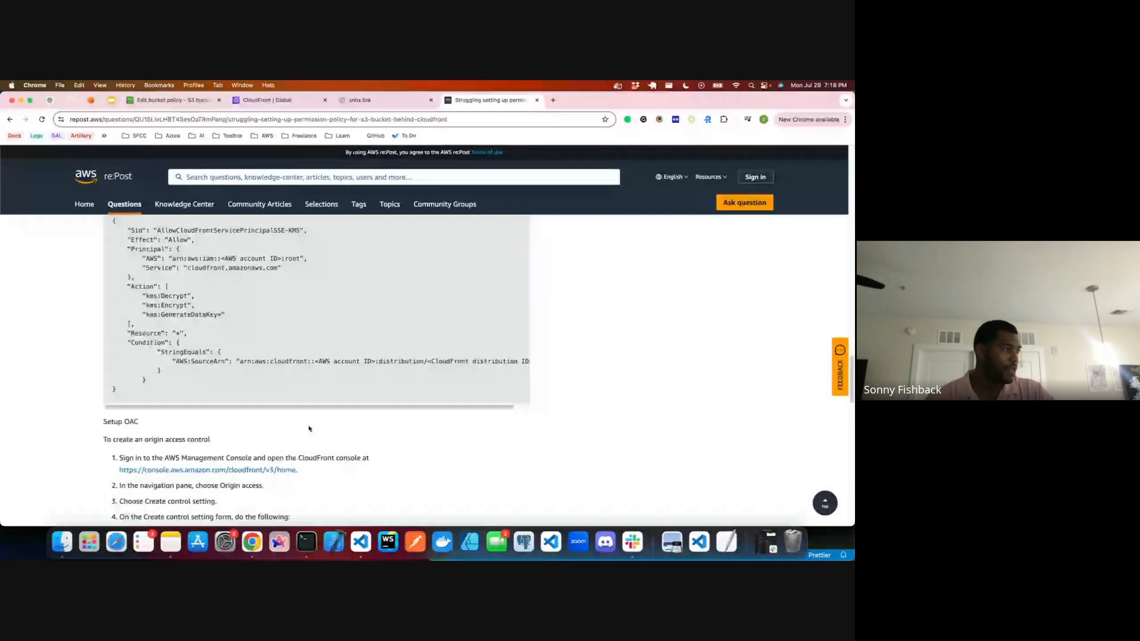
{"action": "scroll", "coordinate": [309, 428], "scroll_direction": "down", "scroll_amount": 5}
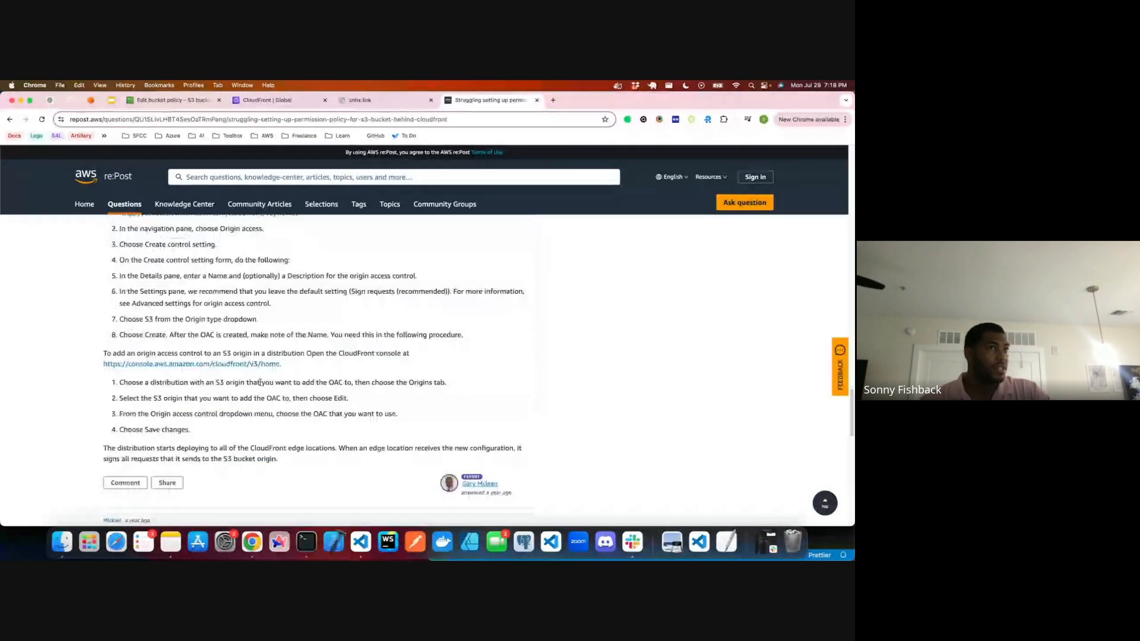
{"action": "scroll", "coordinate": [261, 382], "scroll_direction": "up", "scroll_amount": 8}
{"action": "left_click", "coordinate": [278, 100]}
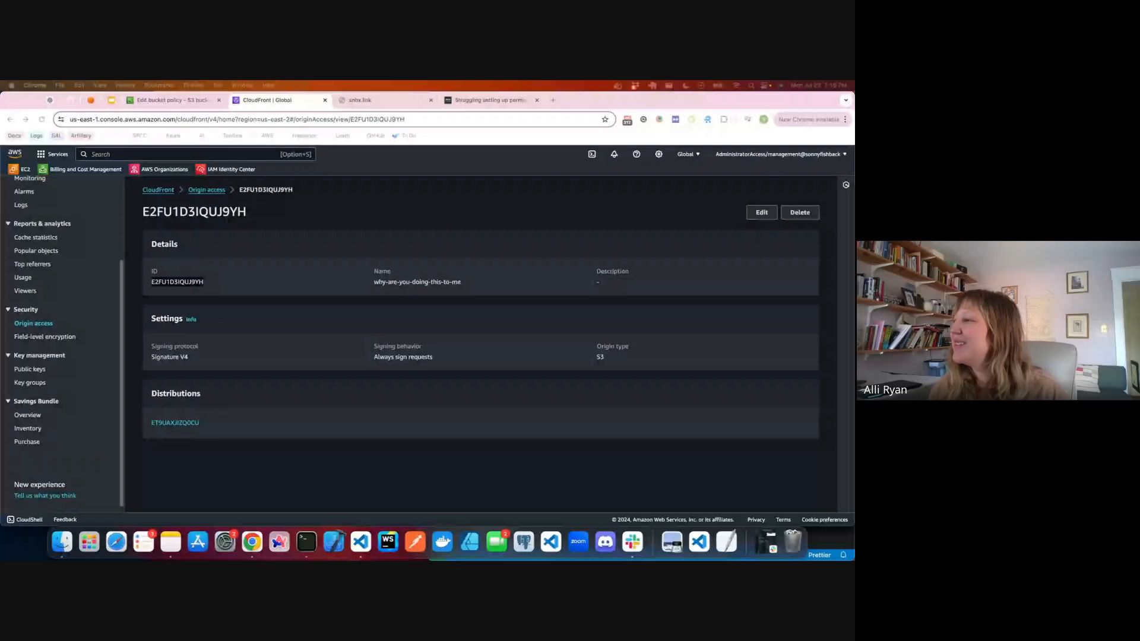
{"action": "left_click", "coordinate": [248, 210]}
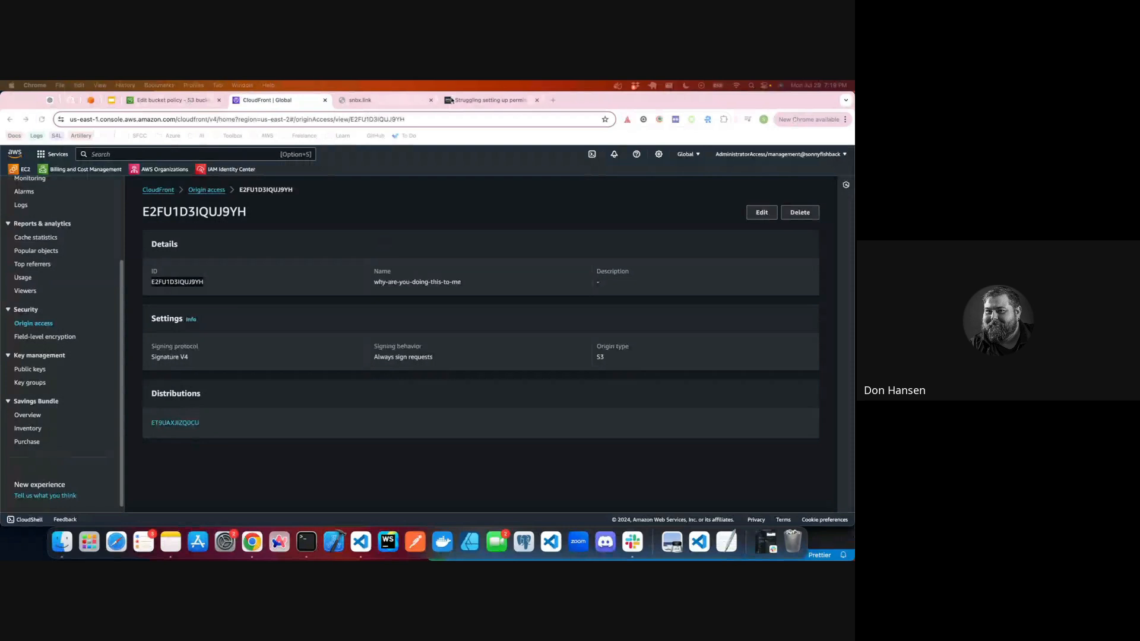
Step: Search the web for "iam policy cloudfront origin access identity" and open the AWS guide on restricting access to an Amazon S3 origin
{"action": "left_click", "coordinate": [553, 100]}
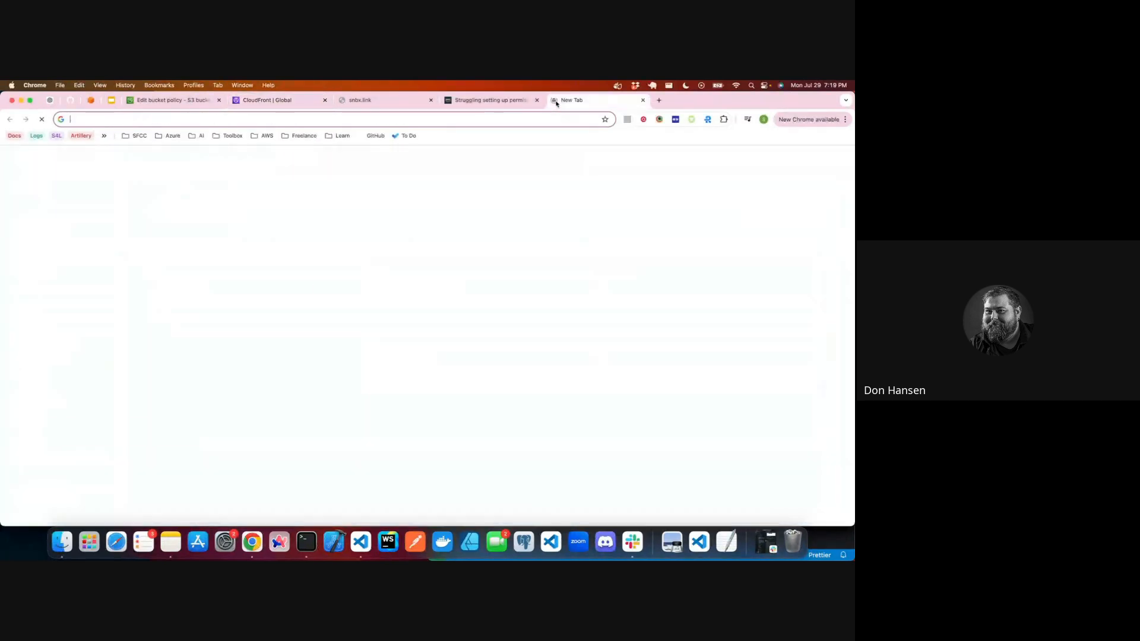
{"action": "type", "text": "iam plo"}
{"action": "key", "text": "BackSpace"}
{"action": "key", "text": "BackSpace"}
{"action": "type", "text": "olicy"}
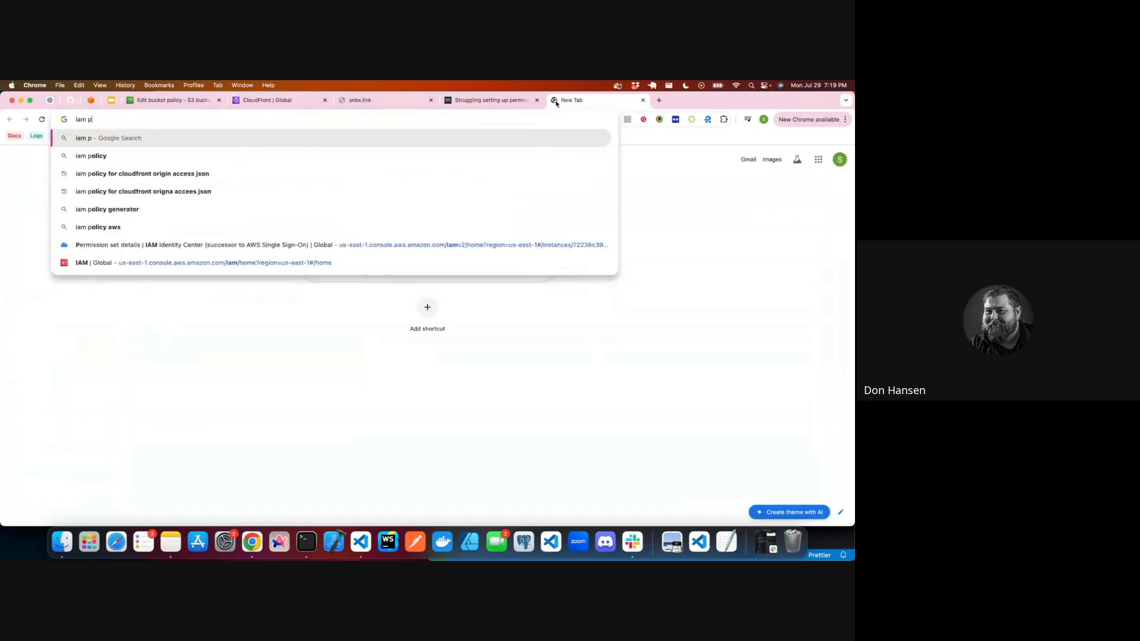
{"action": "type", "text": " clouddfront"}
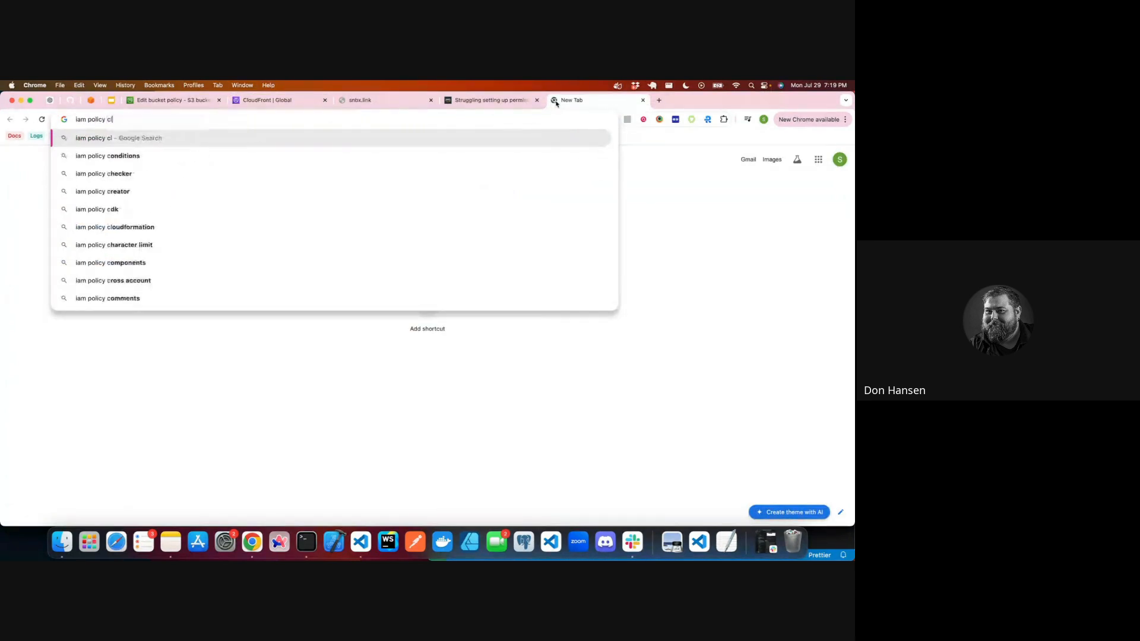
{"action": "key", "text": "BackSpace"}
{"action": "key", "text": "BackSpace"}
{"action": "key", "text": "BackSpace"}
{"action": "key", "text": "BackSpace"}
{"action": "key", "text": "BackSpace"}
{"action": "key", "text": "BackSpace"}
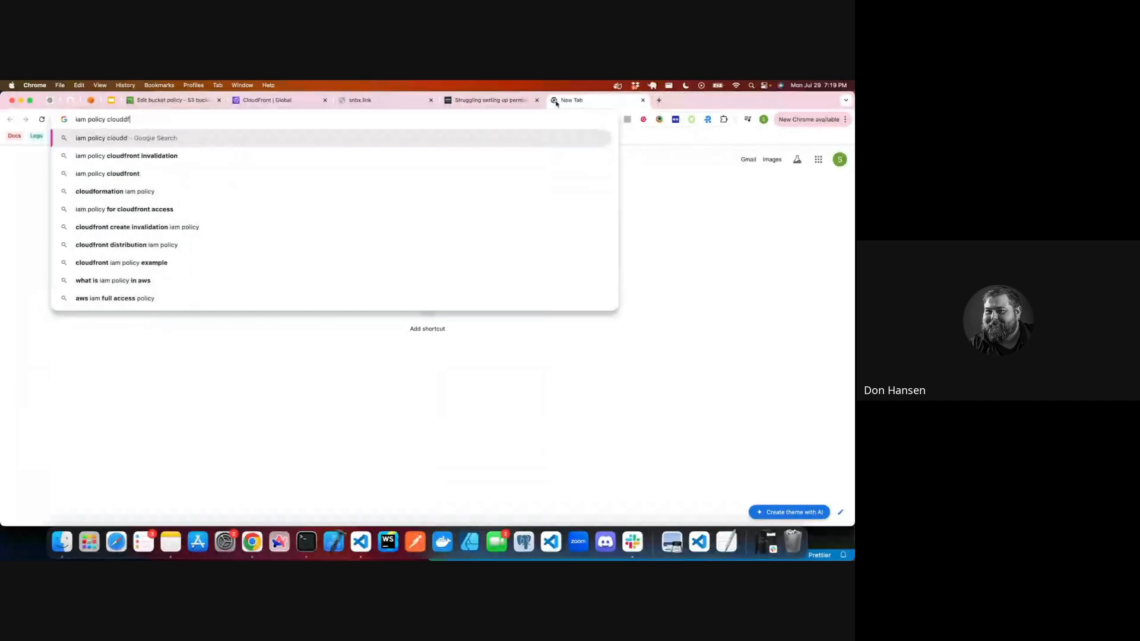
{"action": "type", "text": "front origi"}
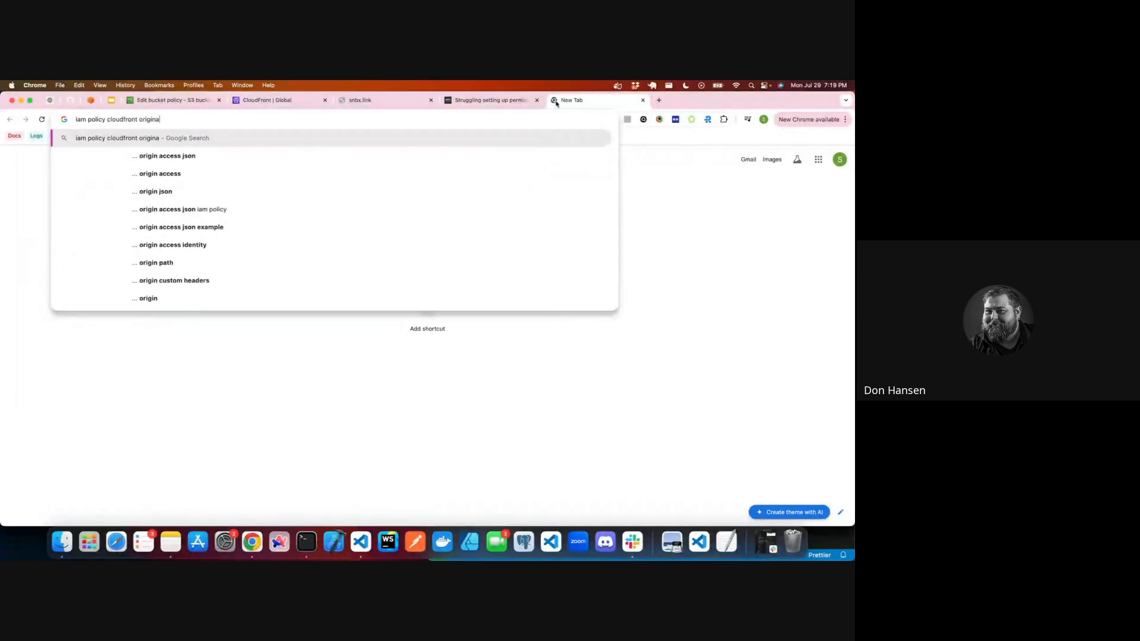
{"action": "type", "text": "n access iden"}
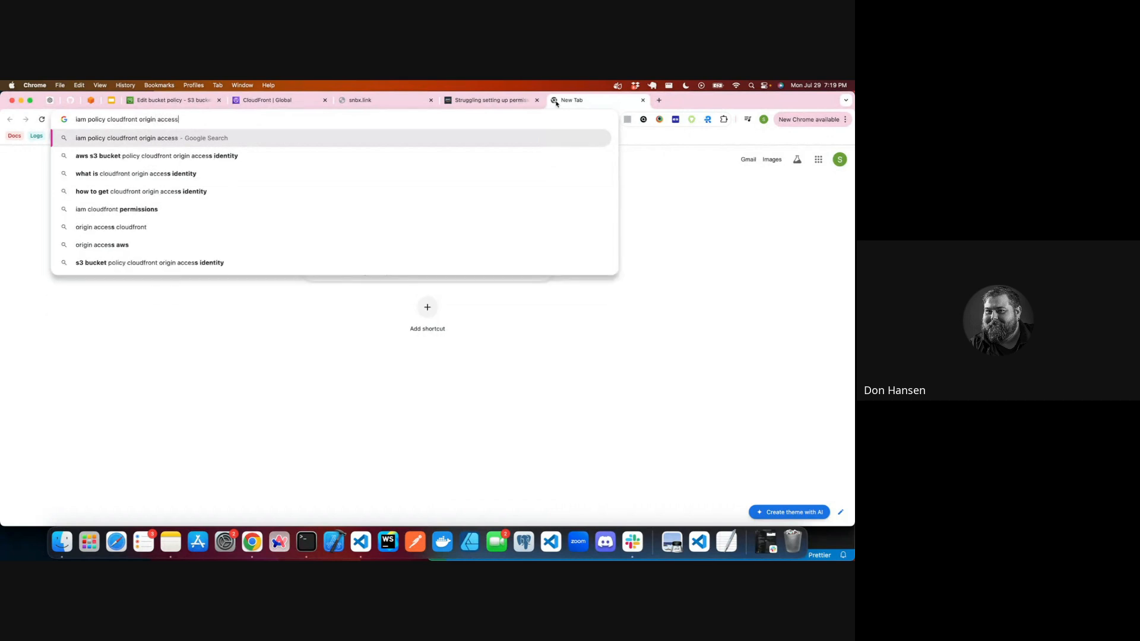
{"action": "type", "text": "tiy"}
{"action": "key", "text": "Return"}
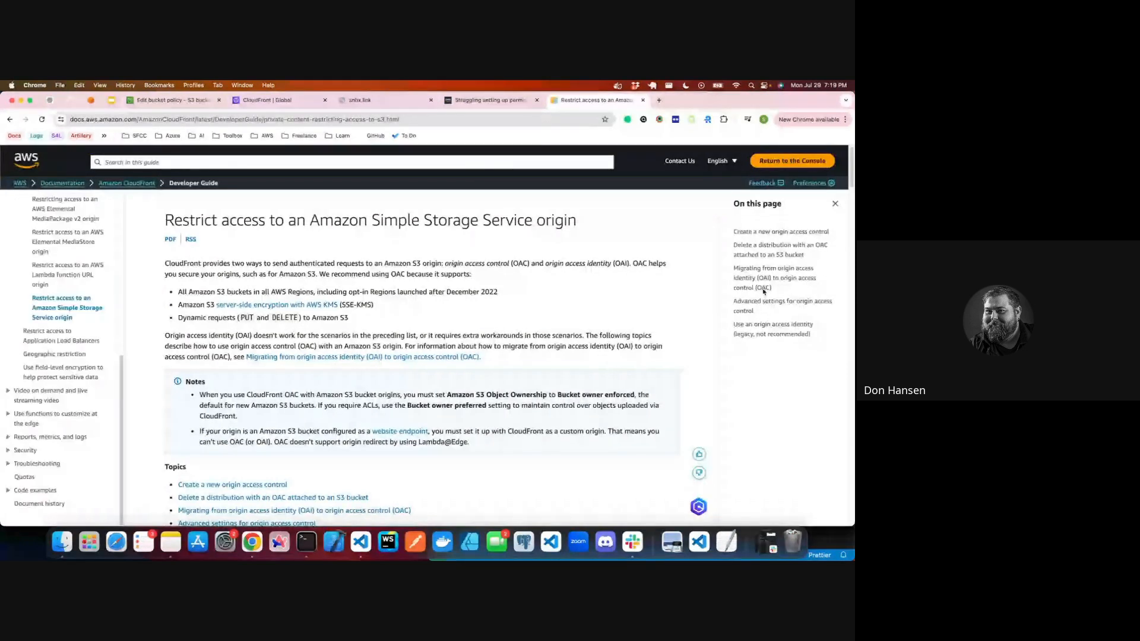
Step: Examine the example S3 bucket policy in the guide's section on migrating from origin access identity to origin access control
{"action": "left_click", "coordinate": [764, 251]}
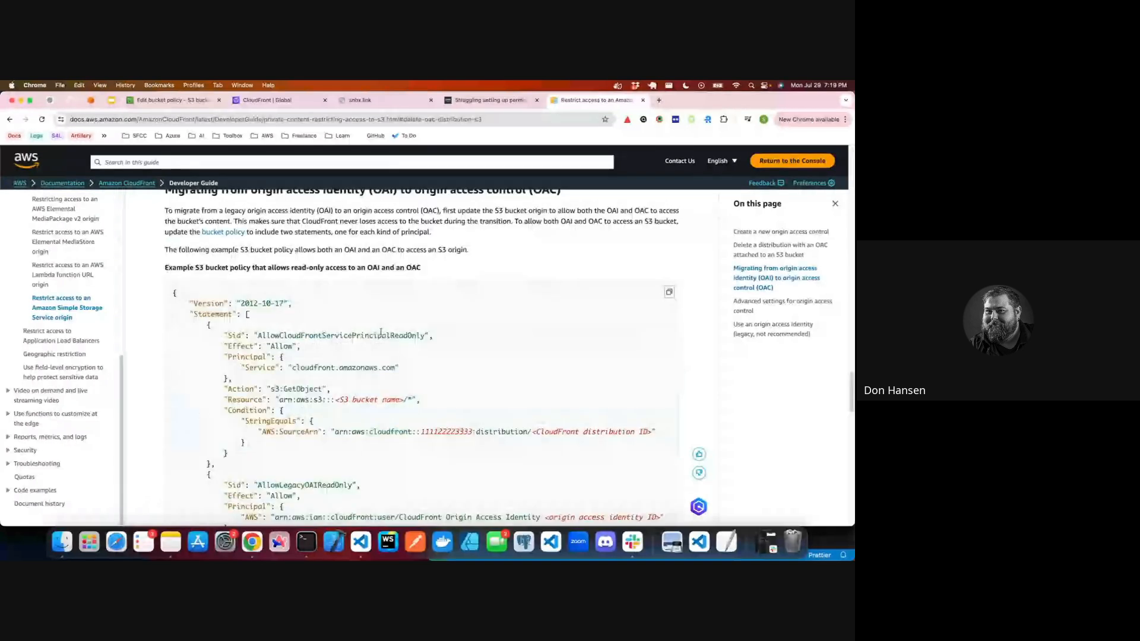
{"action": "scroll", "coordinate": [381, 332], "scroll_direction": "down", "scroll_amount": 2}
{"action": "scroll", "coordinate": [405, 385], "scroll_direction": "down", "scroll_amount": 1}
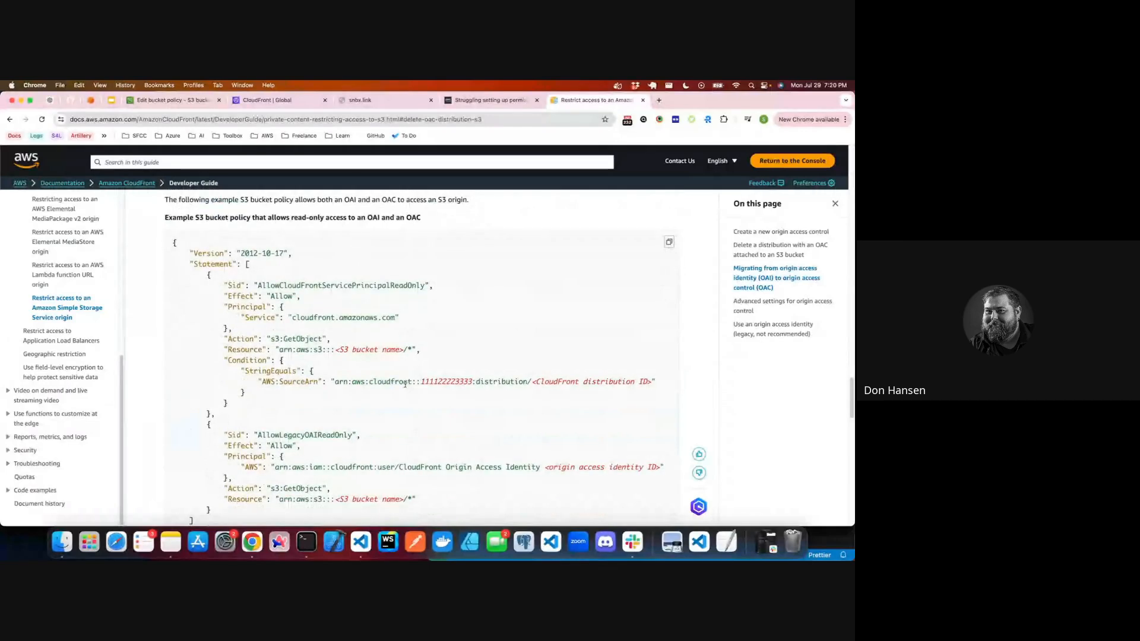
{"action": "scroll", "coordinate": [405, 384], "scroll_direction": "down", "scroll_amount": 1}
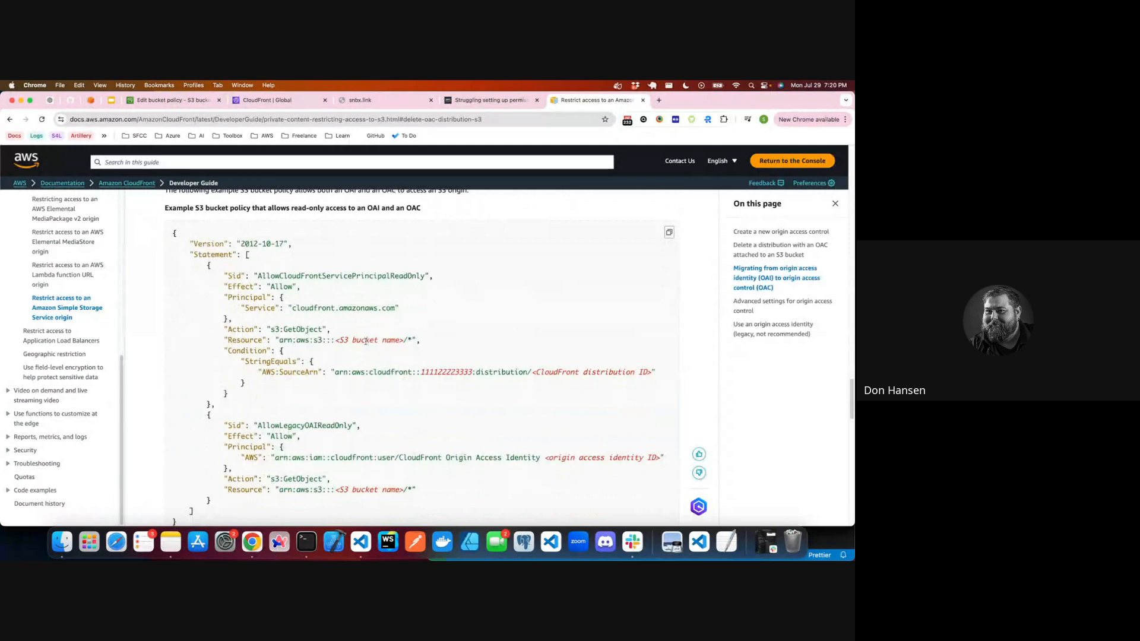
{"action": "scroll", "coordinate": [365, 341], "scroll_direction": "down", "scroll_amount": 3}
{"action": "scroll", "coordinate": [242, 440], "scroll_direction": "up", "scroll_amount": 1}
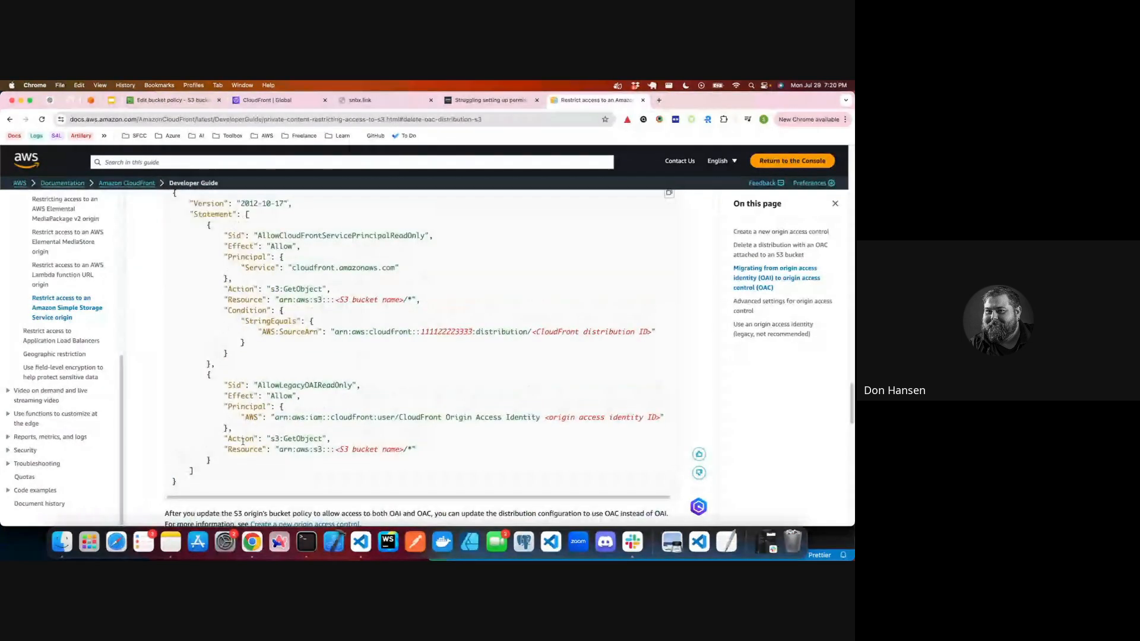
Step: Copy the guide's OAI and OAC example policy and replace the entire snbx.link-link bucket policy with it
{"action": "left_click_drag", "start_coordinate": [242, 441], "coordinate": [166, 84]}
{"action": "key", "text": "ctrl+c"}
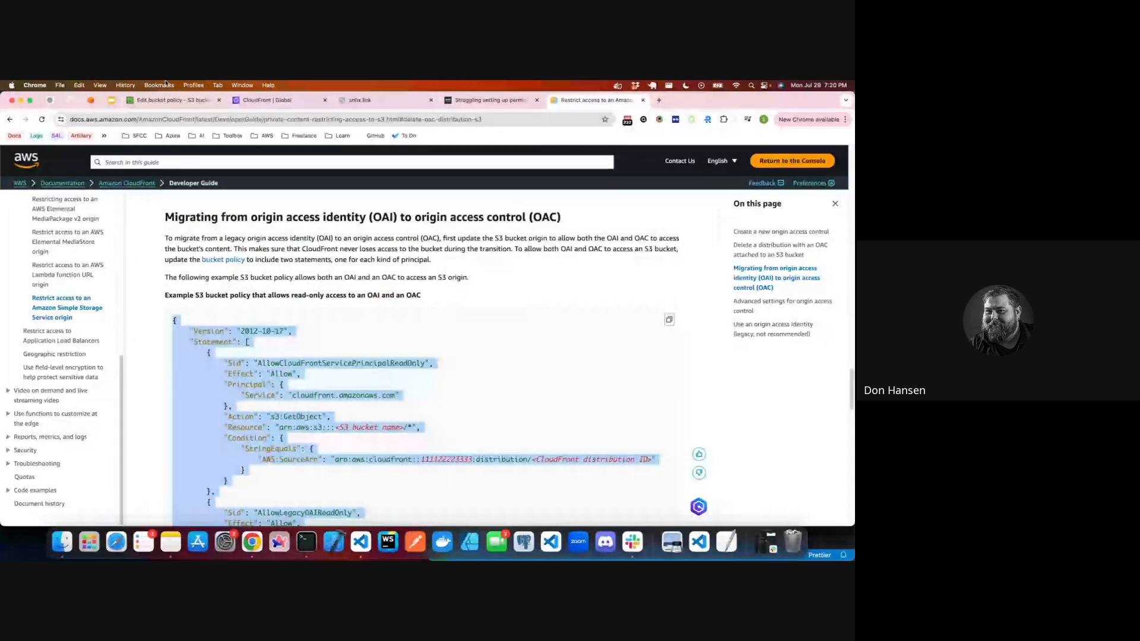
{"action": "left_click", "coordinate": [169, 99]}
{"action": "left_click", "coordinate": [267, 437]}
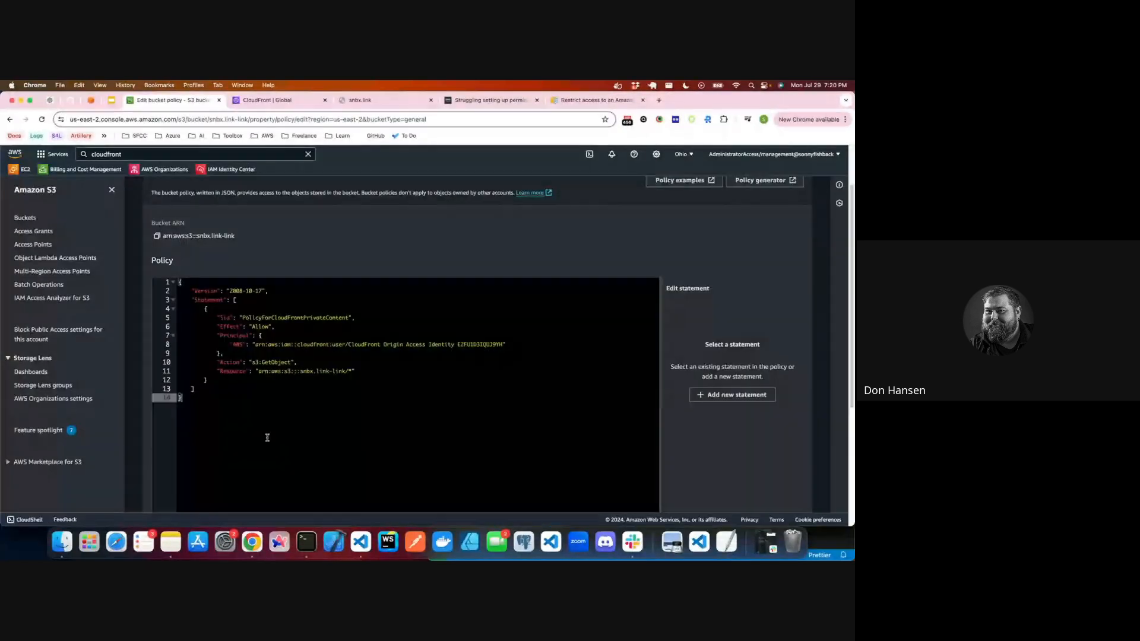
{"action": "key", "text": "ctrl+a"}
{"action": "key", "text": "ctrl+v"}
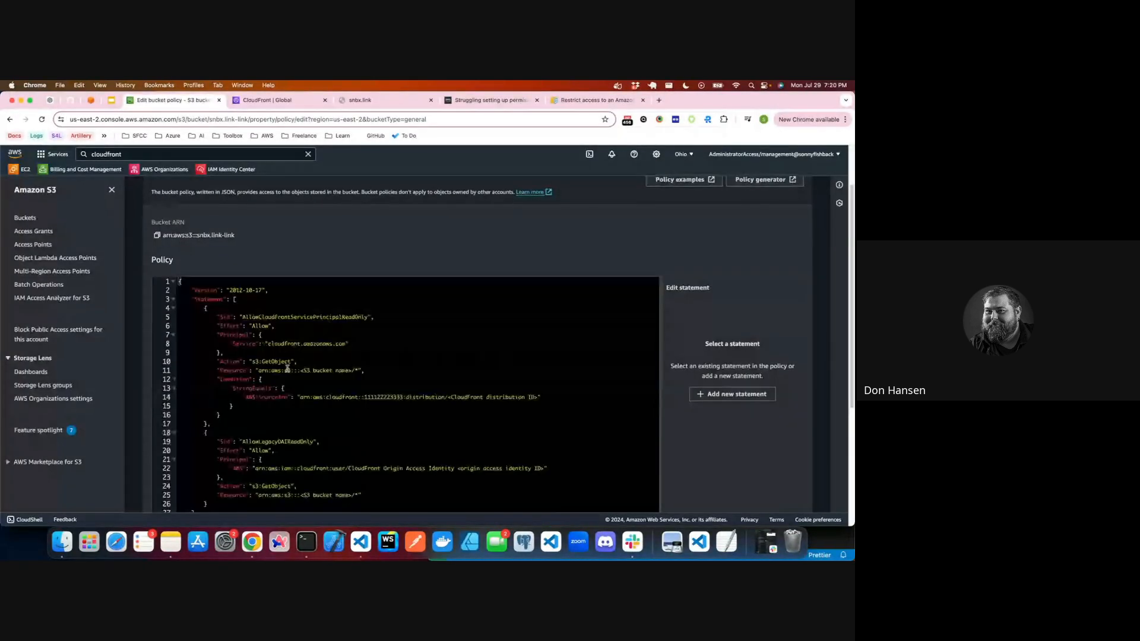
Step: Replace the S3 bucket name placeholder in the AllowCloudFrontServicePrincipalReadOnly statement's resource with snbx.link-link
{"action": "scroll", "coordinate": [297, 312], "scroll_direction": "down", "scroll_amount": 1}
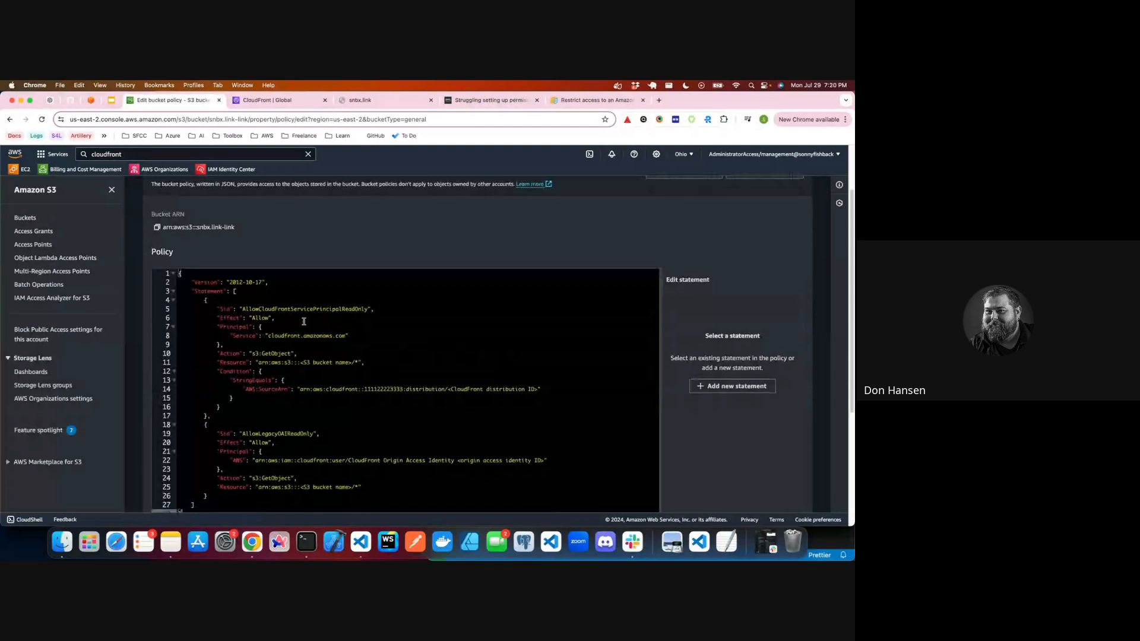
{"action": "left_click", "coordinate": [352, 364]}
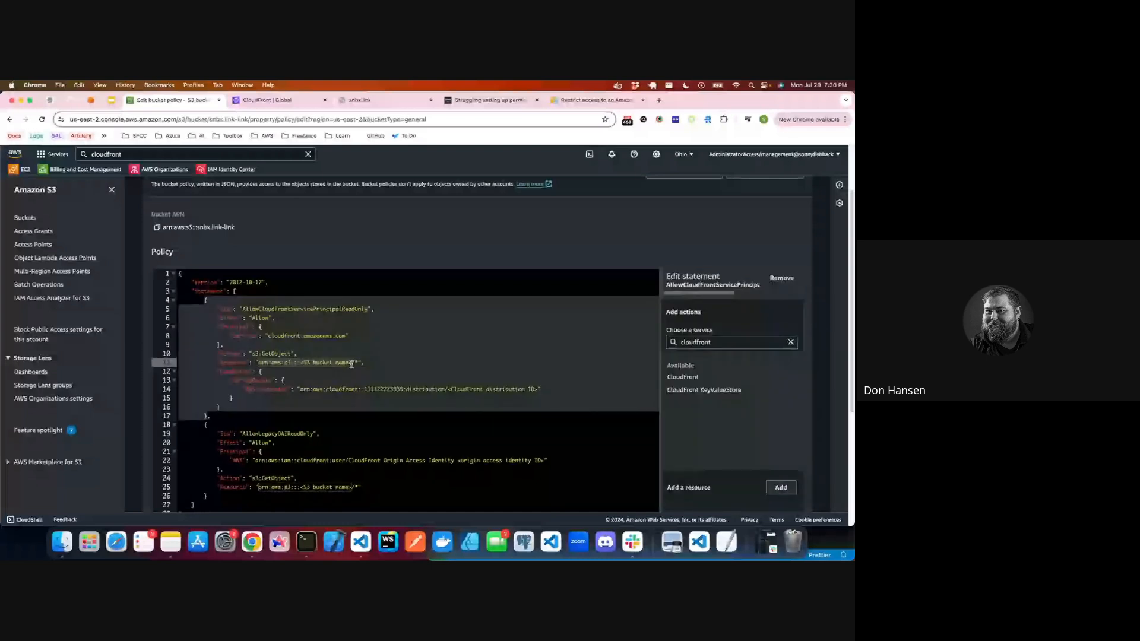
{"action": "type", "text": "arn:aws:s3:::snbx.link-link"}
Step: Open the snbx.link distribution's general details in CloudFront and copy its ARN
{"action": "left_click", "coordinate": [271, 103]}
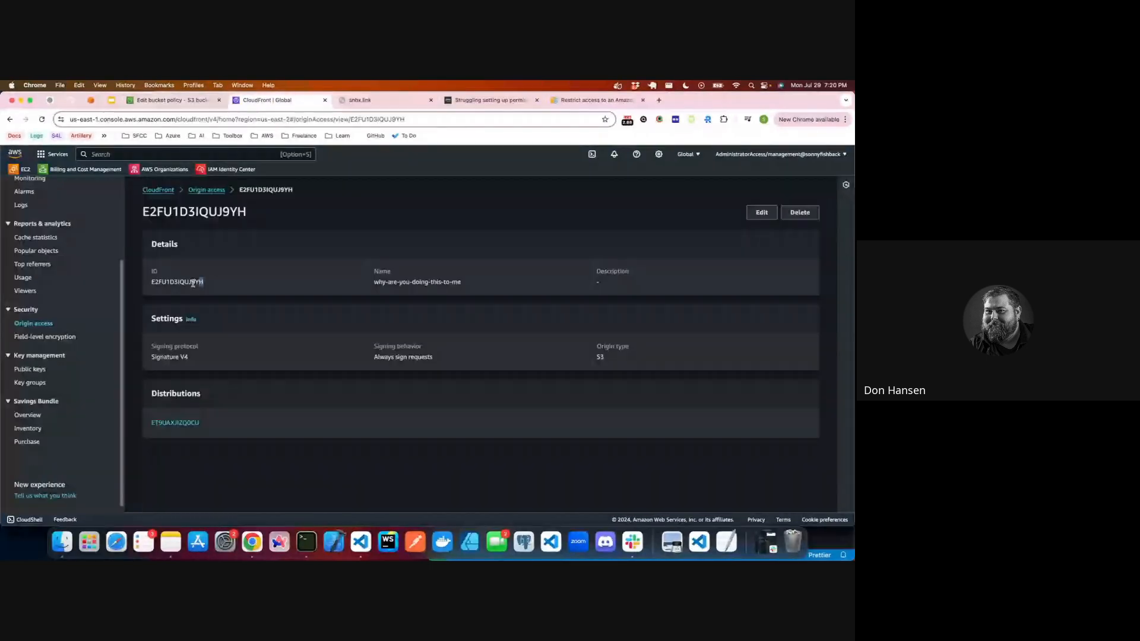
{"action": "double_click", "coordinate": [154, 284]}
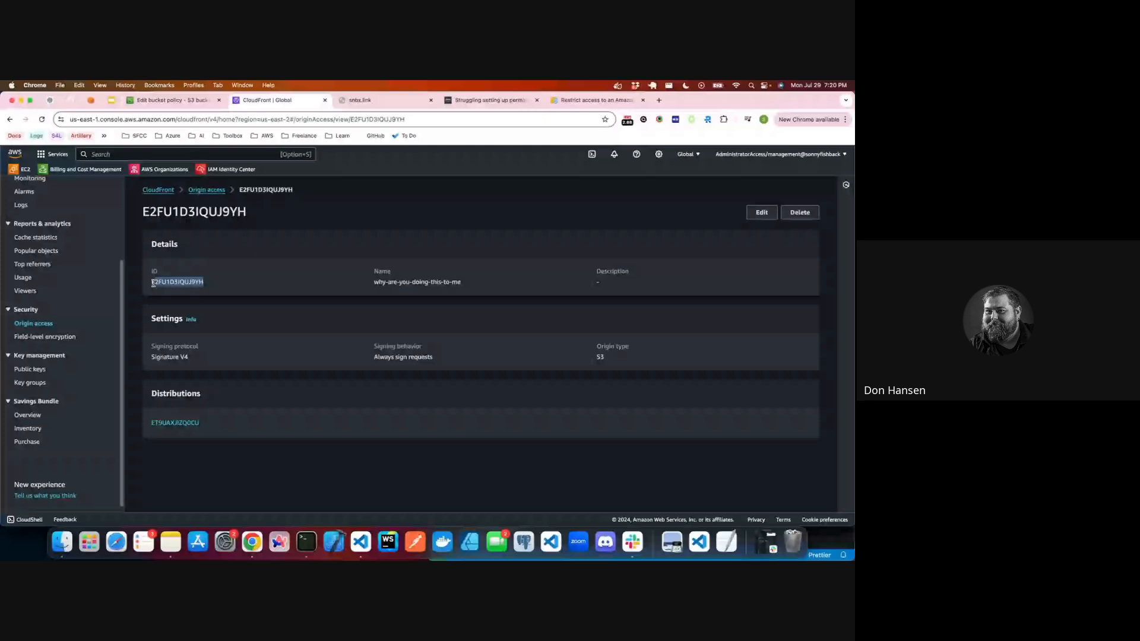
{"action": "scroll", "coordinate": [75, 250], "scroll_direction": "up", "scroll_amount": 3}
{"action": "left_click", "coordinate": [32, 218]}
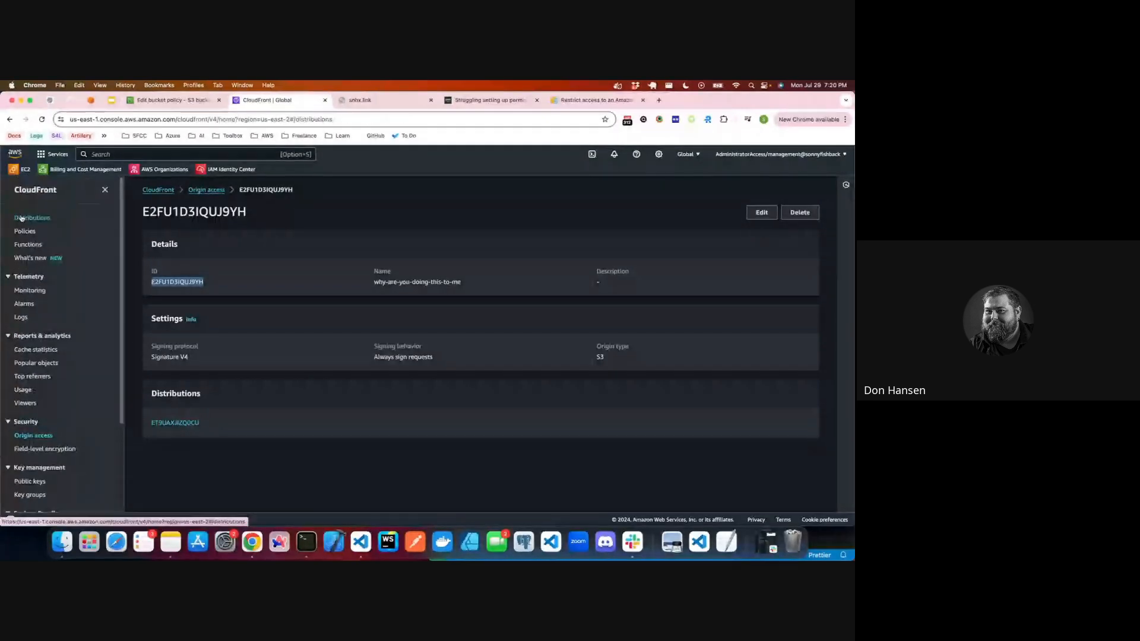
{"action": "left_click", "coordinate": [207, 276]}
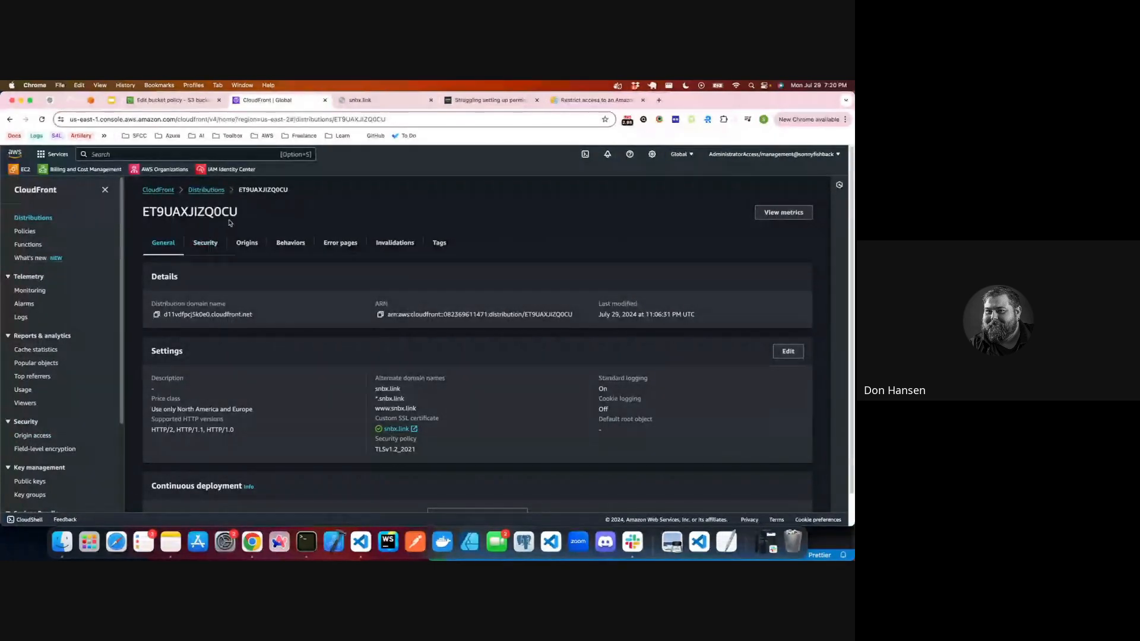
{"action": "left_click_drag", "start_coordinate": [239, 213], "coordinate": [143, 213]}
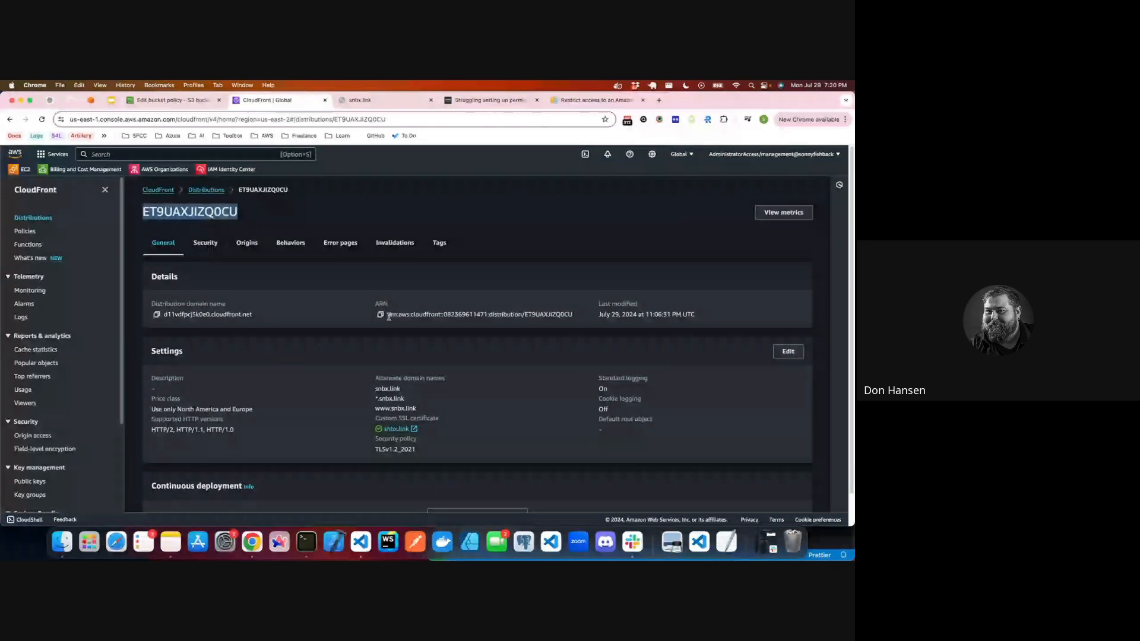
Step: Try replacing the whole AWS:SourceArn value in the bucket policy with the copied distribution ARN
{"action": "left_click", "coordinate": [202, 102]}
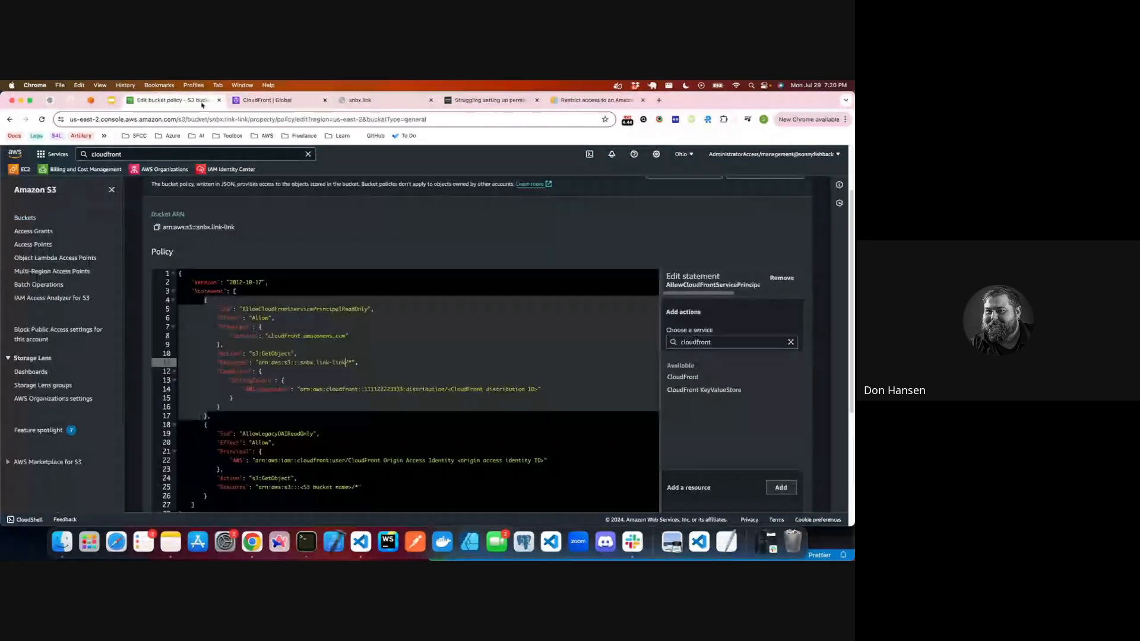
{"action": "left_click", "coordinate": [301, 393]}
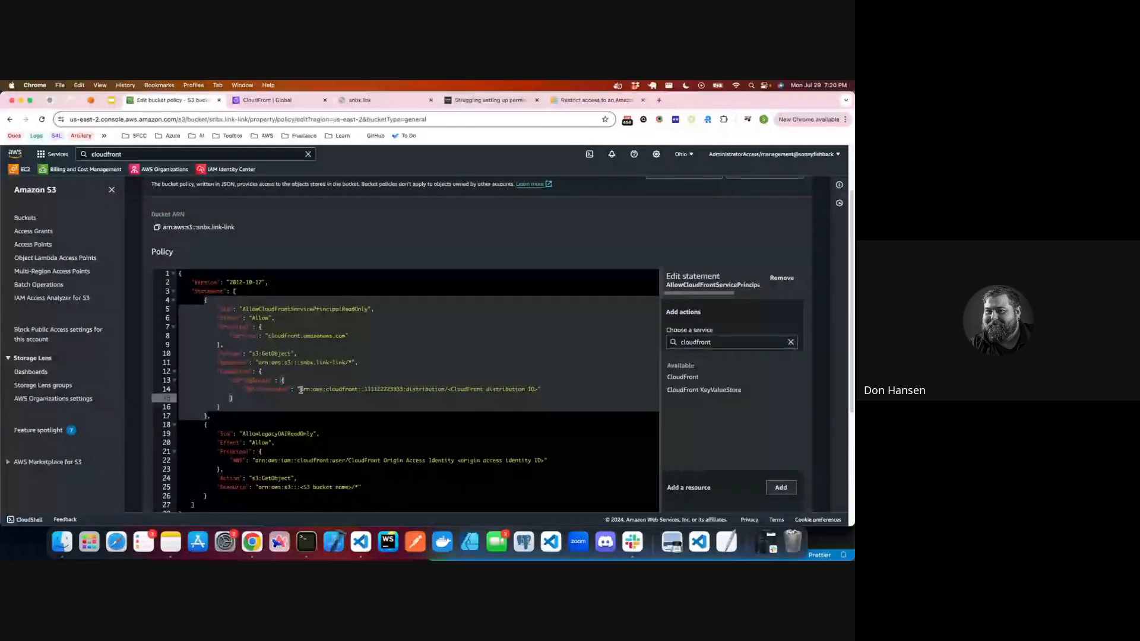
{"action": "left_click_drag", "start_coordinate": [301, 390], "coordinate": [537, 390]}
{"action": "key", "text": "super+v"}
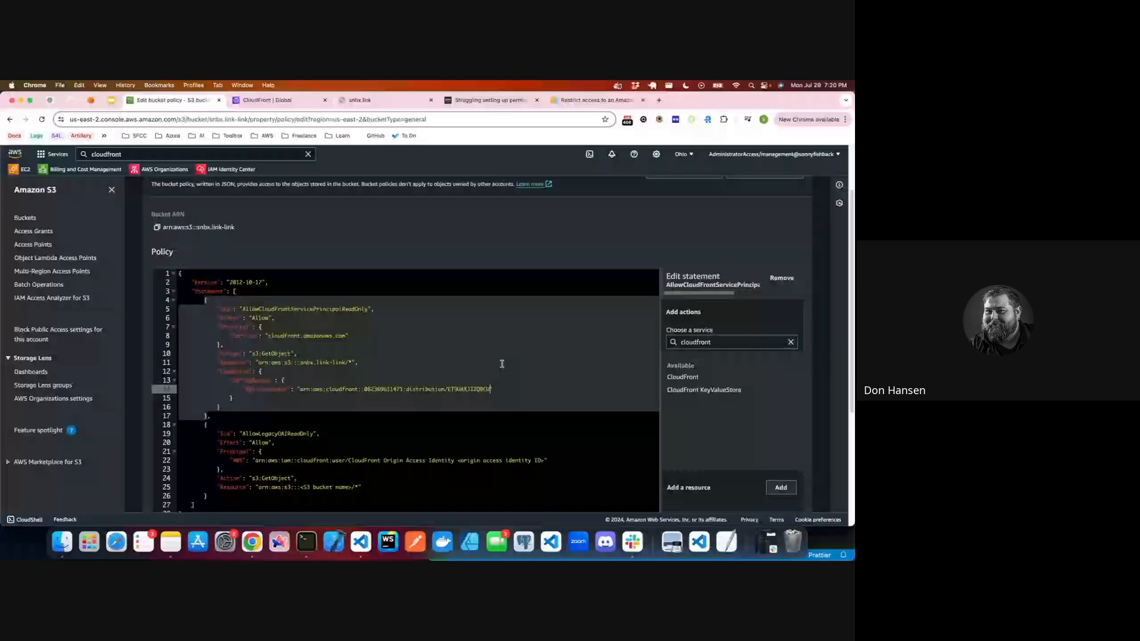
Step: Replace the CloudFront distribution ID placeholder in AWS:SourceArn with the ID copied from CloudFront, and remove the pasted line break
{"action": "left_click", "coordinate": [267, 100]}
{"action": "left_click_drag", "start_coordinate": [239, 212], "coordinate": [160, 211]}
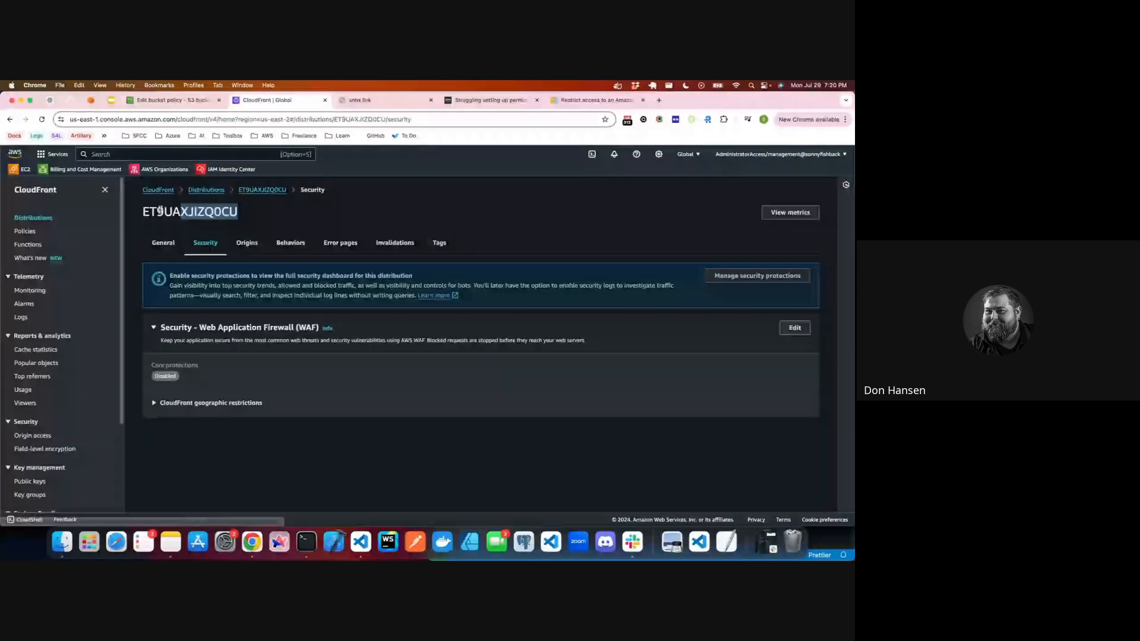
{"action": "key", "text": "ctrl+shift+Tab"}
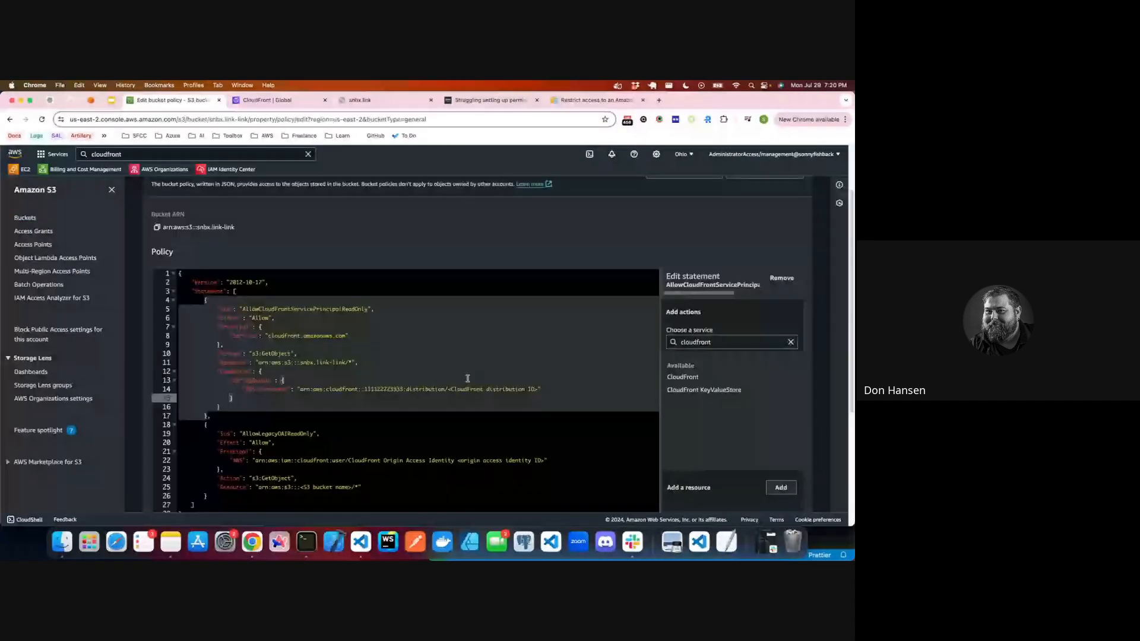
{"action": "left_click_drag", "start_coordinate": [449, 389], "coordinate": [538, 389]}
{"action": "type", "text": "ET9UAXJIZQ0CU"}
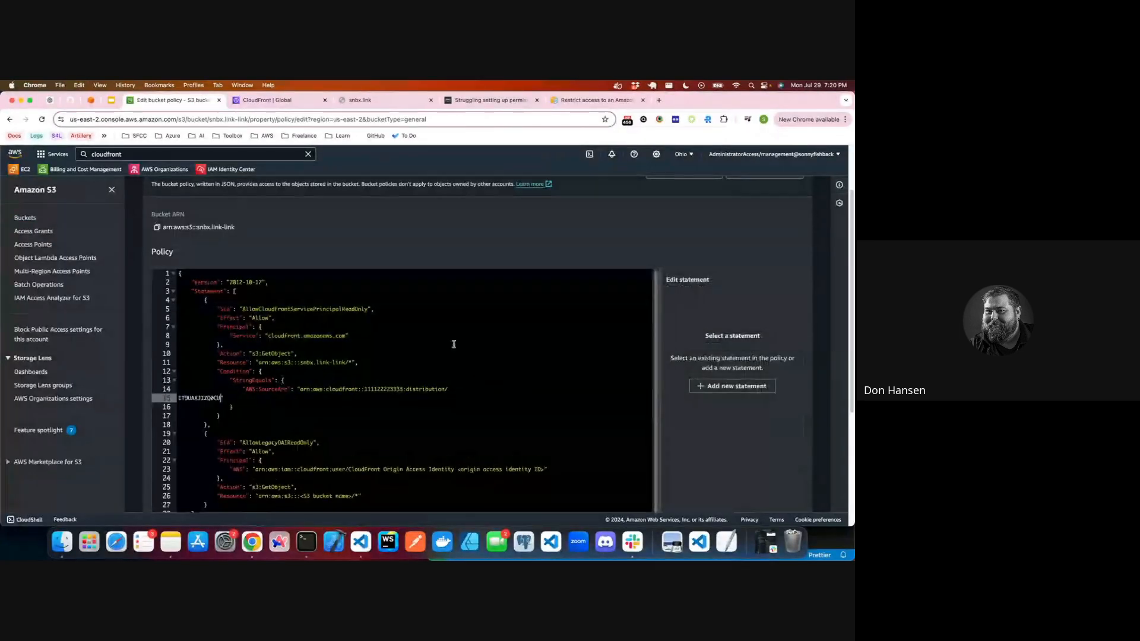
{"action": "key", "text": "super+z"}
{"action": "type", "text": "ET9UAXJIZQ0CU"}
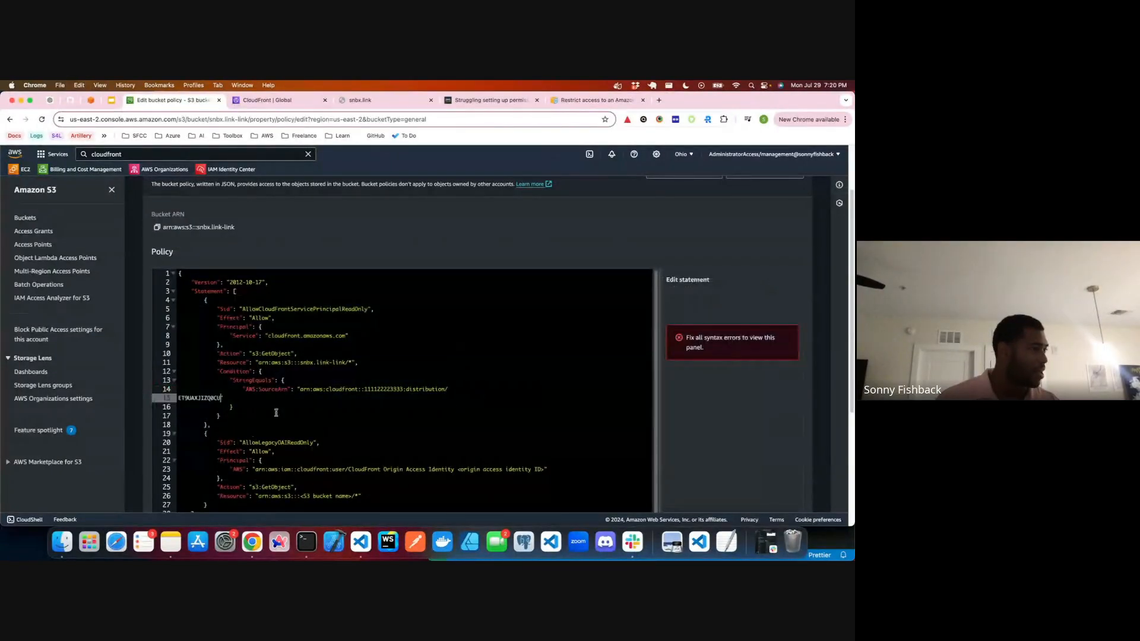
{"action": "key", "text": "BackSpace"}
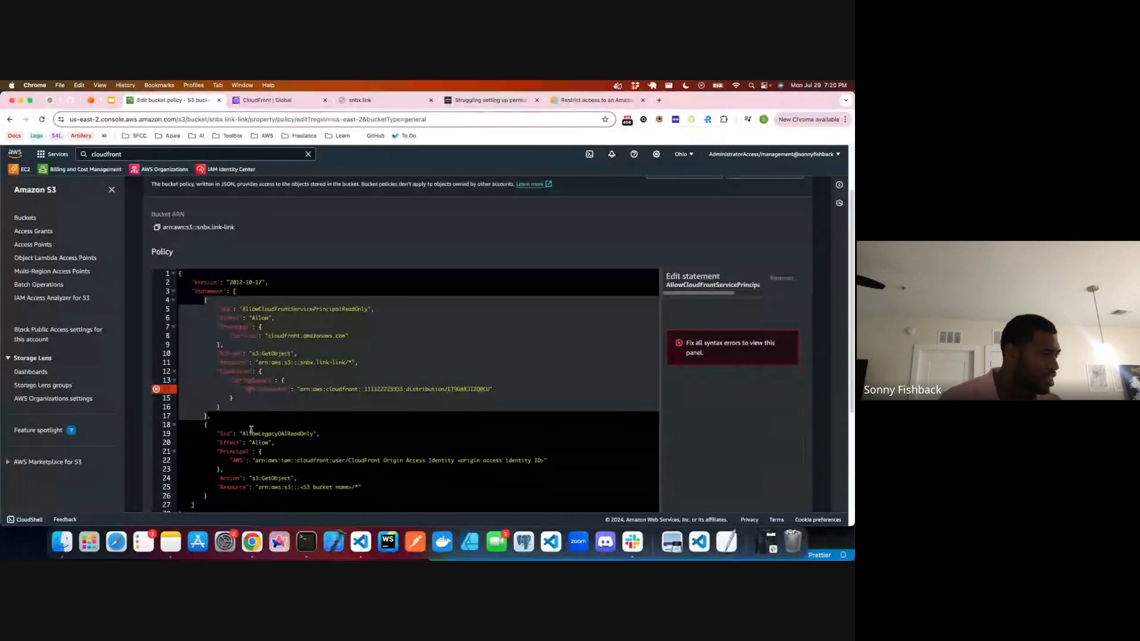
Step: Open the why-are-you-doing-this-to-me origin access control in CloudFront and copy its ID
{"action": "scroll", "coordinate": [279, 222], "scroll_direction": "down", "scroll_amount": 2}
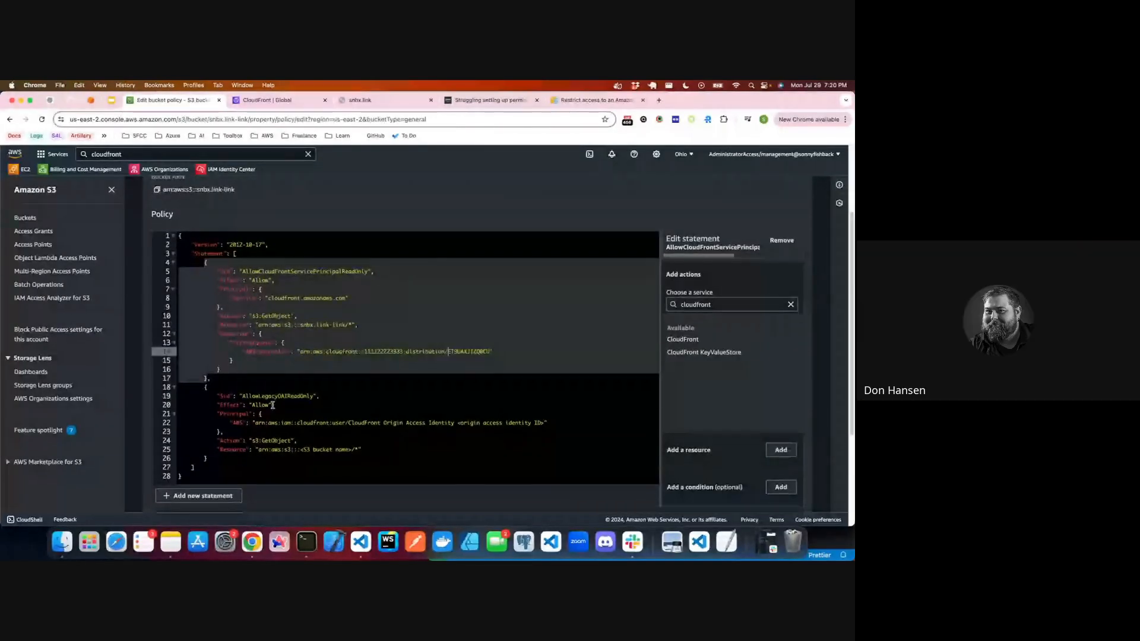
{"action": "left_click", "coordinate": [267, 100]}
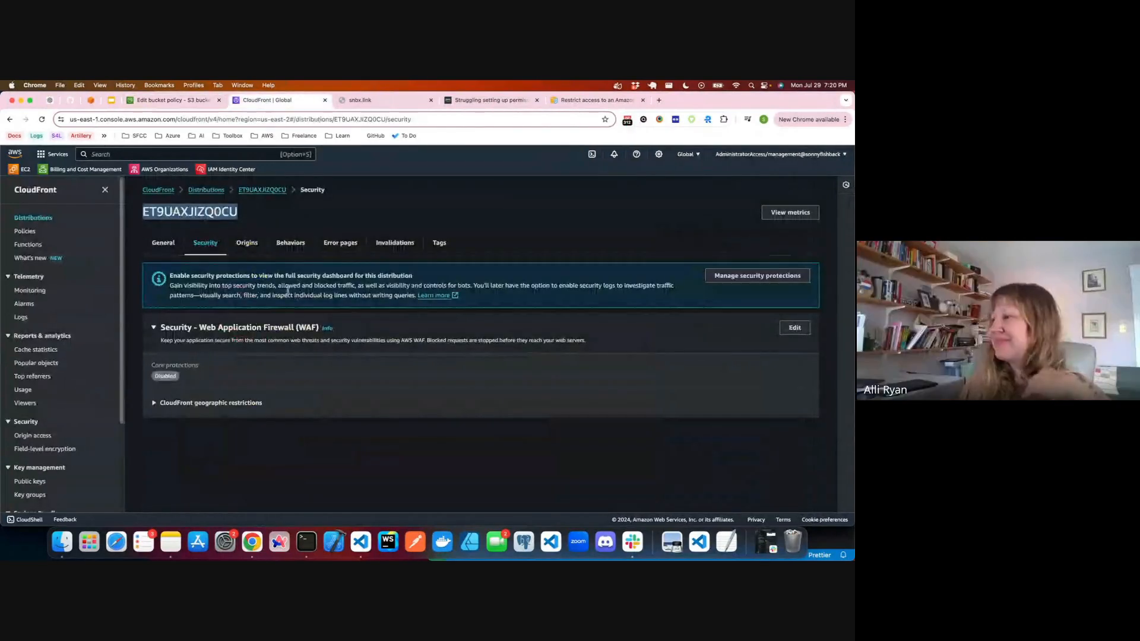
{"action": "left_click", "coordinate": [164, 243]}
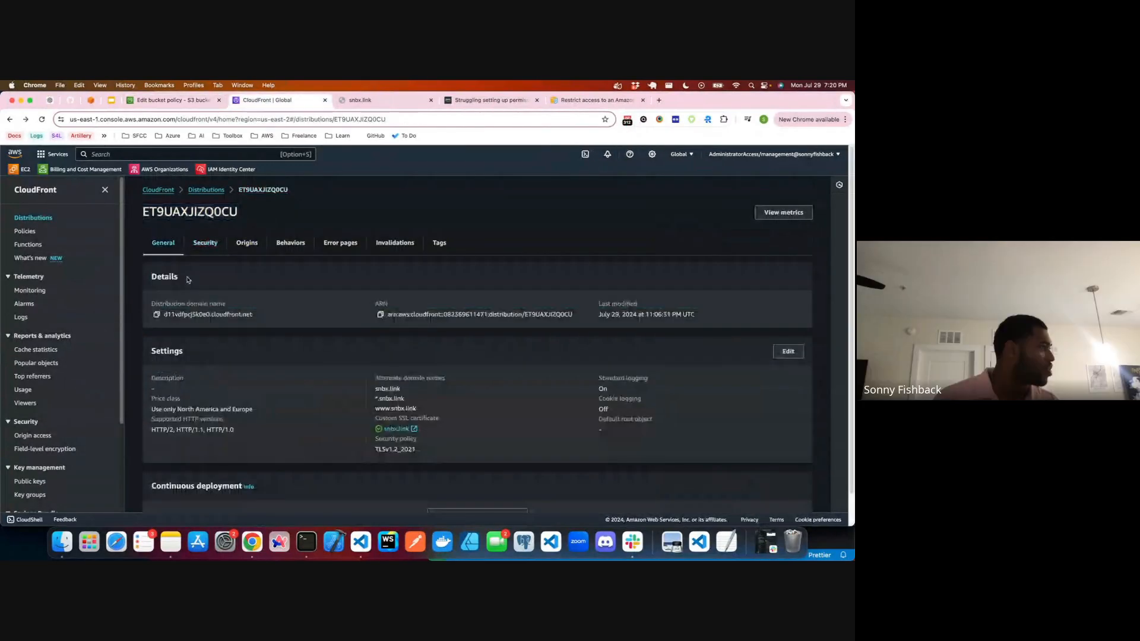
{"action": "left_click", "coordinate": [34, 435]}
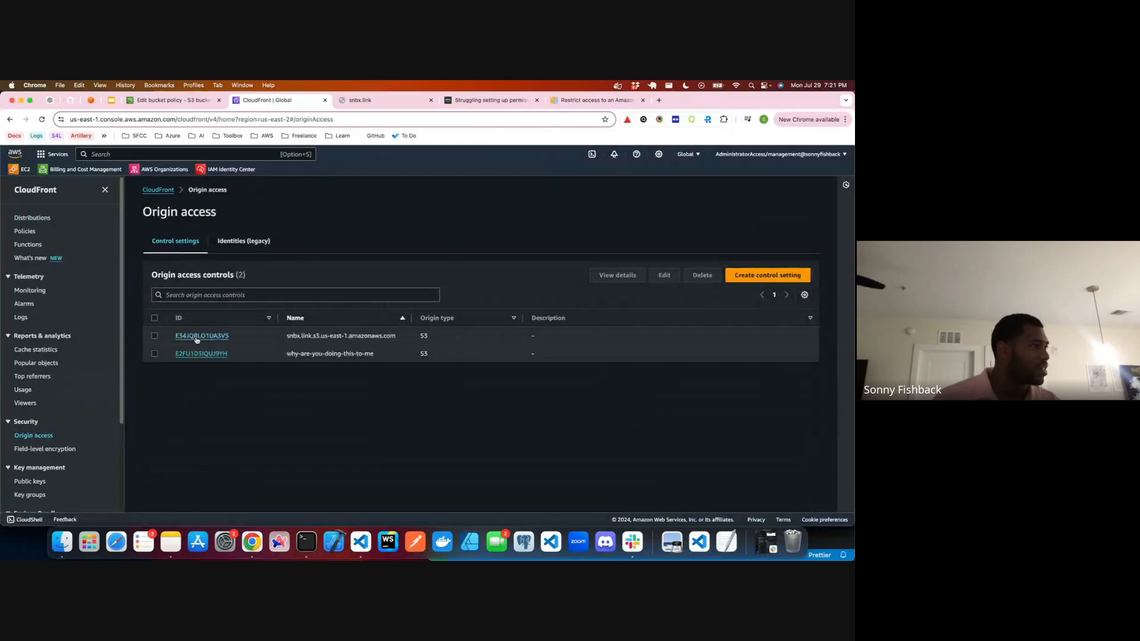
{"action": "left_click", "coordinate": [202, 354]}
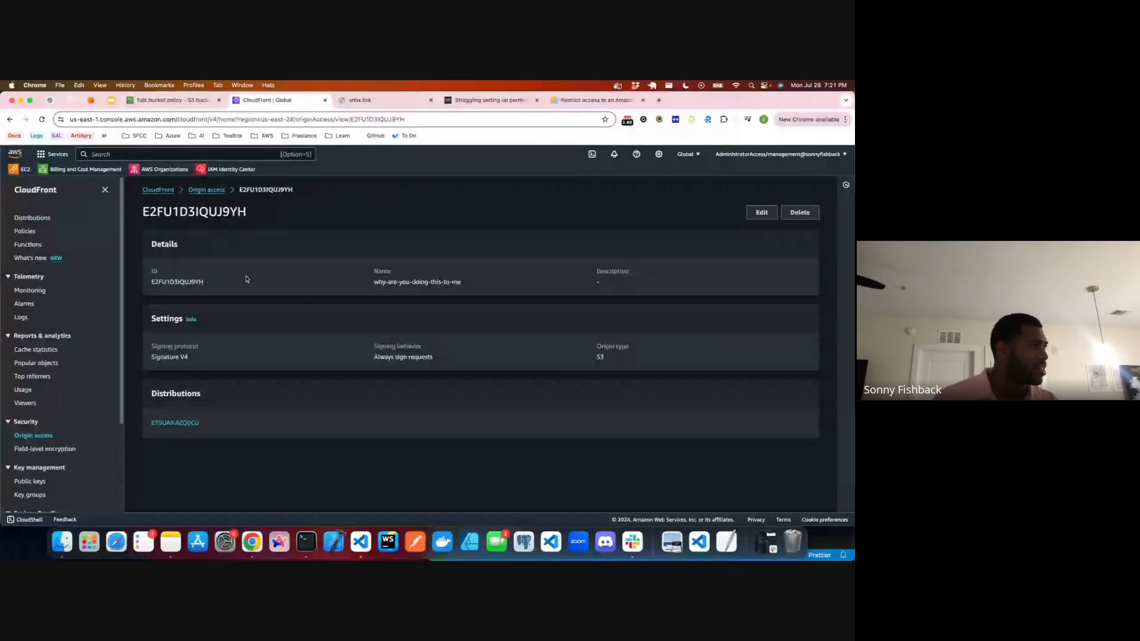
{"action": "double_click", "coordinate": [178, 282]}
{"action": "key", "text": "super+c"}
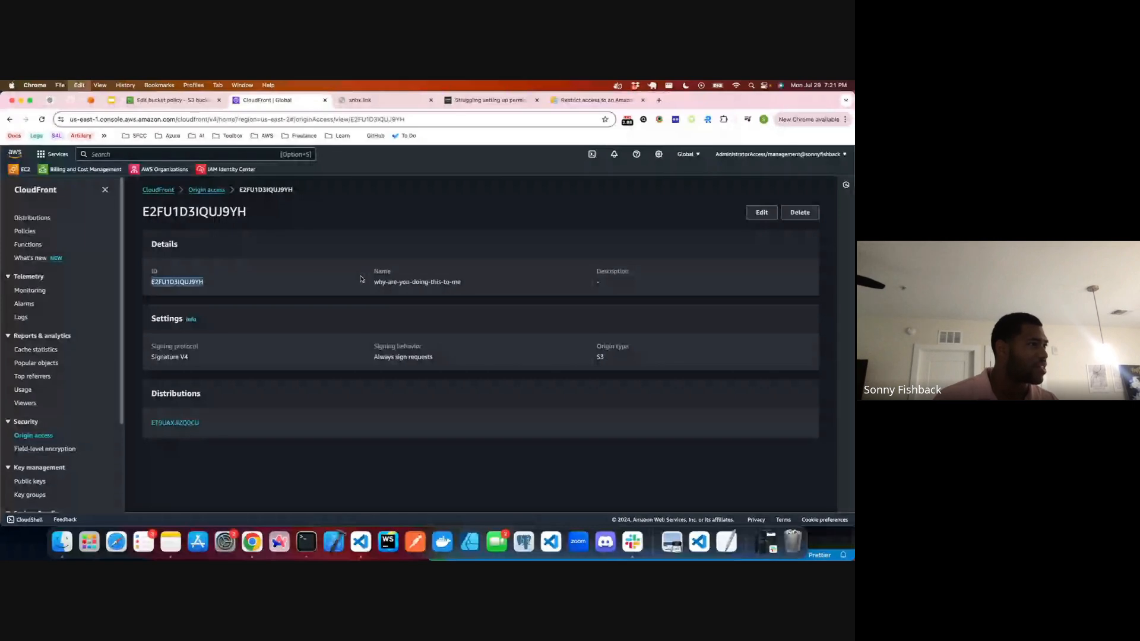
Step: Replace the origin access identity ID placeholder in the policy's AllowLegacyOAIReadOnly statement with the copied origin access control ID
{"action": "left_click_drag", "start_coordinate": [374, 282], "coordinate": [461, 282]}
{"action": "left_click", "coordinate": [181, 102]}
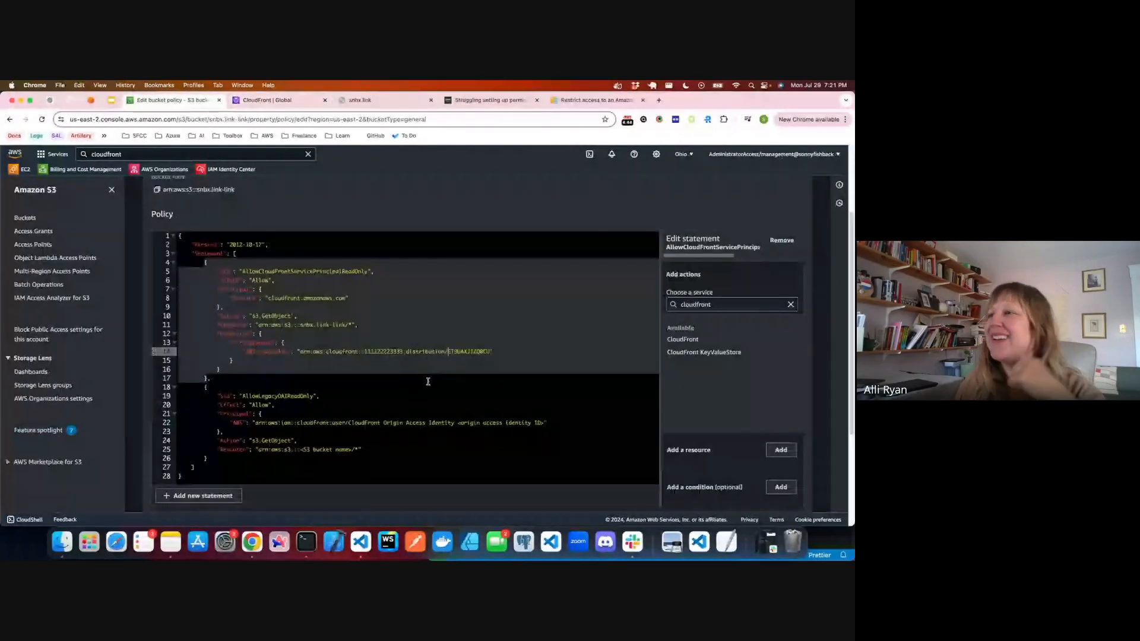
{"action": "left_click_drag", "start_coordinate": [544, 423], "coordinate": [458, 424]}
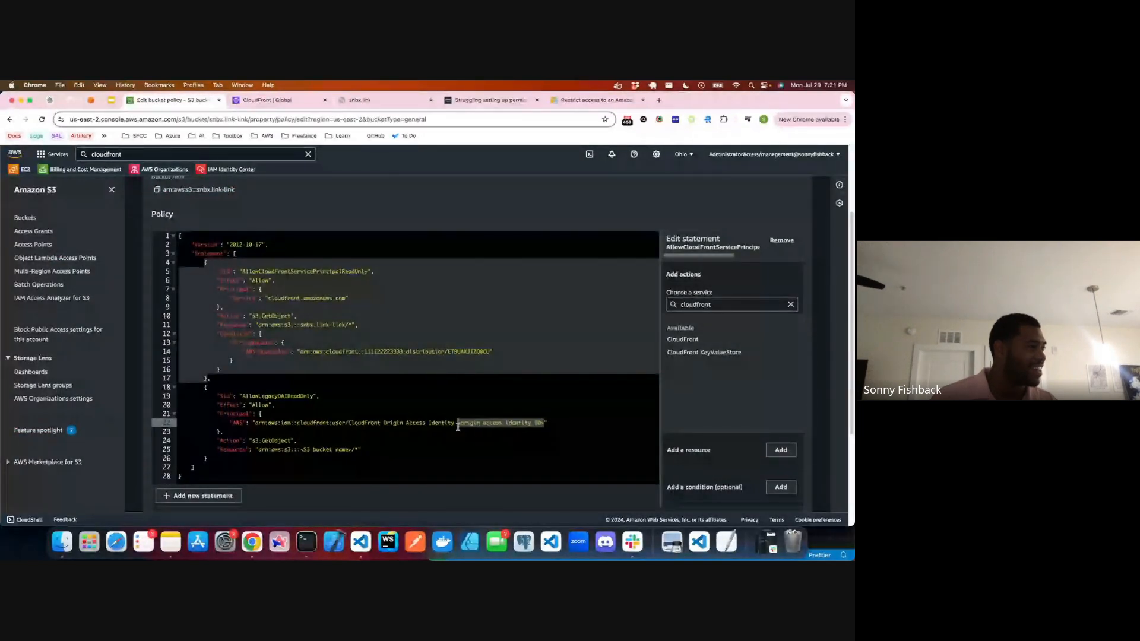
{"action": "key", "text": "super+v"}
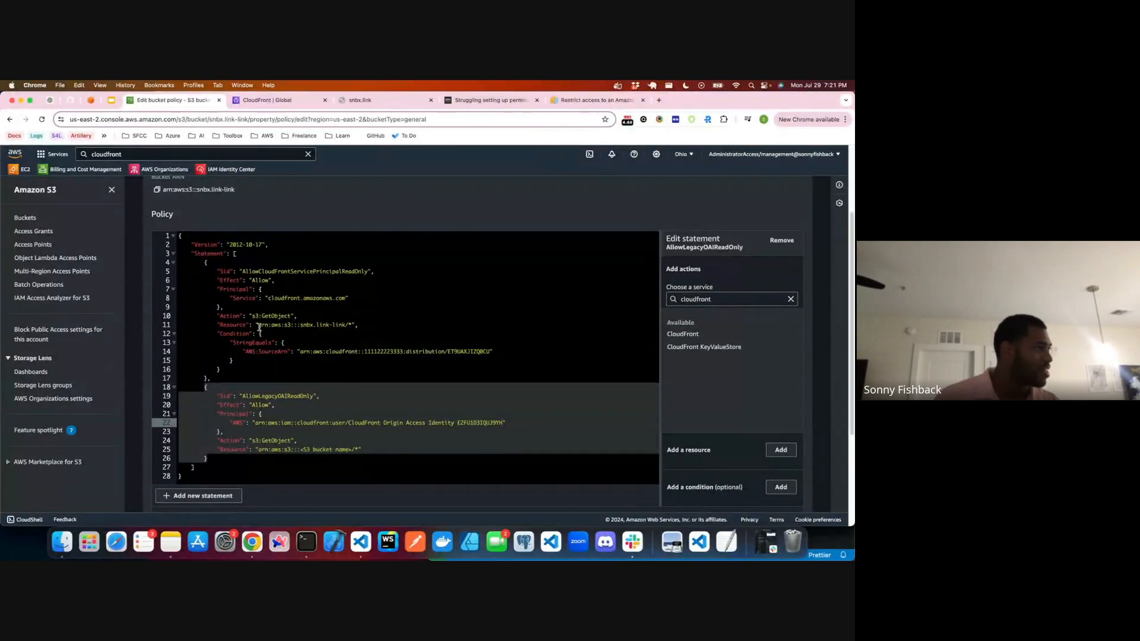
Step: Copy the Resource ARN from the first policy statement and set the AllowLegacyOAIReadOnly statement's Resource to arn:aws:s3:::snbx.link-link/*
{"action": "left_click_drag", "start_coordinate": [259, 327], "coordinate": [349, 327]}
{"action": "key", "text": "super+c"}
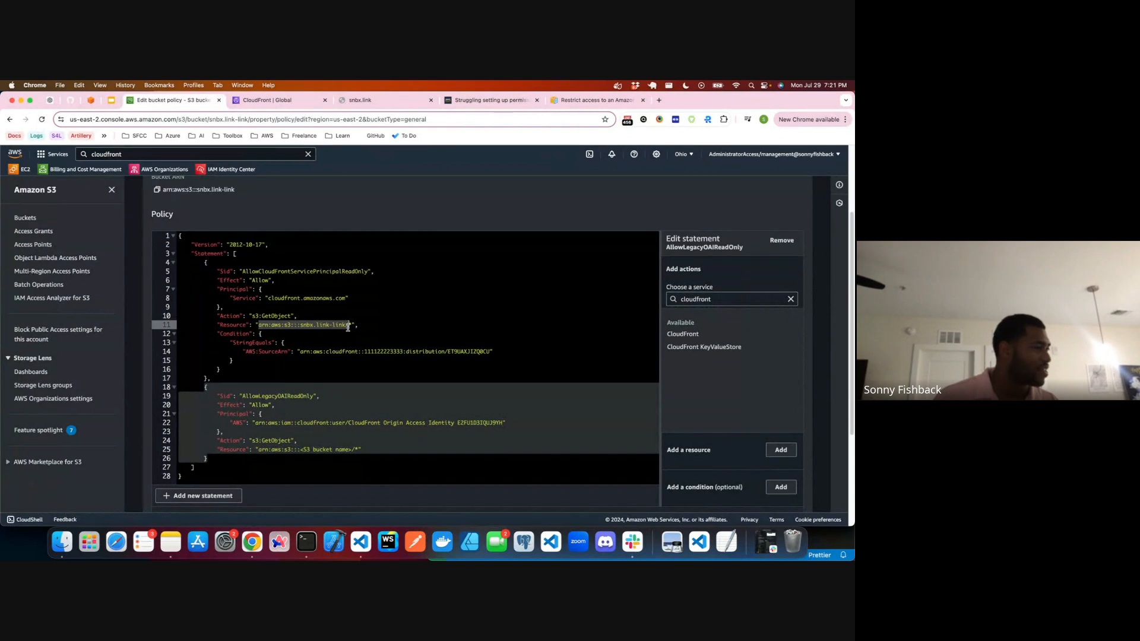
{"action": "left_click", "coordinate": [349, 328]}
{"action": "type", "text": "/*"}
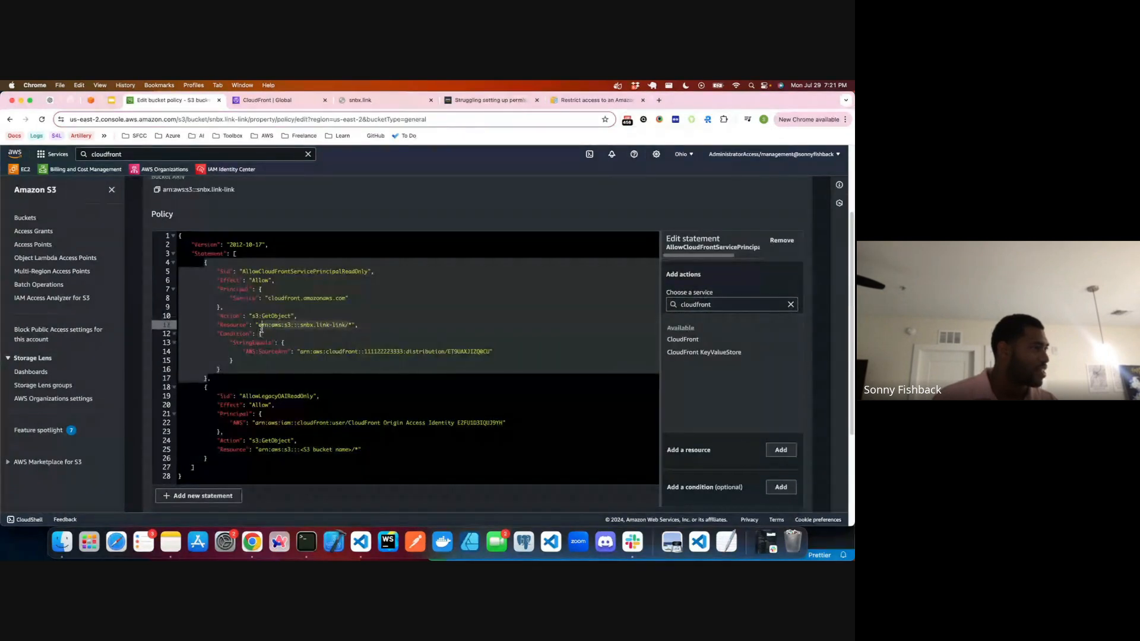
{"action": "type", "text": "arn:aws:s3:::snbx.link-link/"}
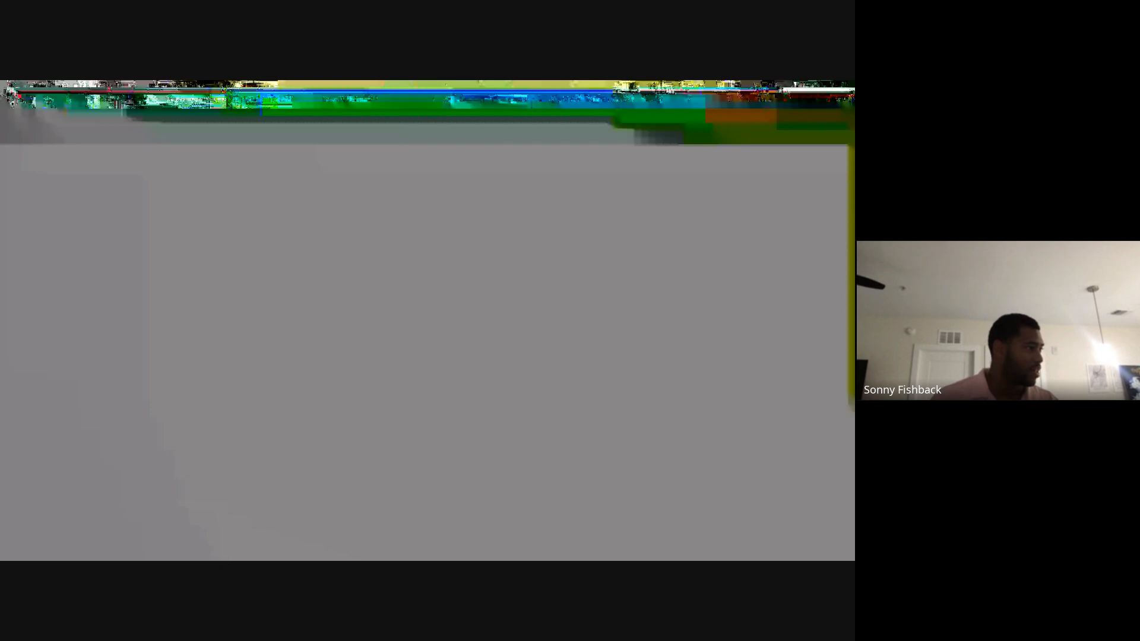
{"action": "left_click", "coordinate": [260, 451]}
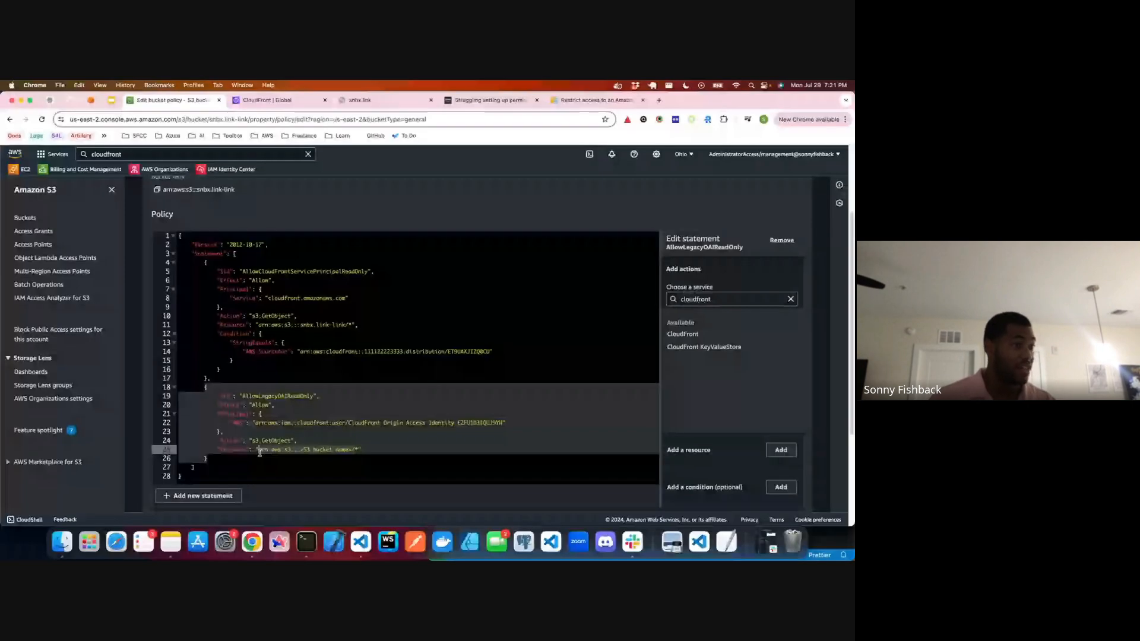
{"action": "key", "text": "super+v"}
{"action": "scroll", "coordinate": [764, 457], "scroll_direction": "down", "scroll_amount": 2}
{"action": "scroll", "coordinate": [774, 474], "scroll_direction": "down", "scroll_amount": 2}
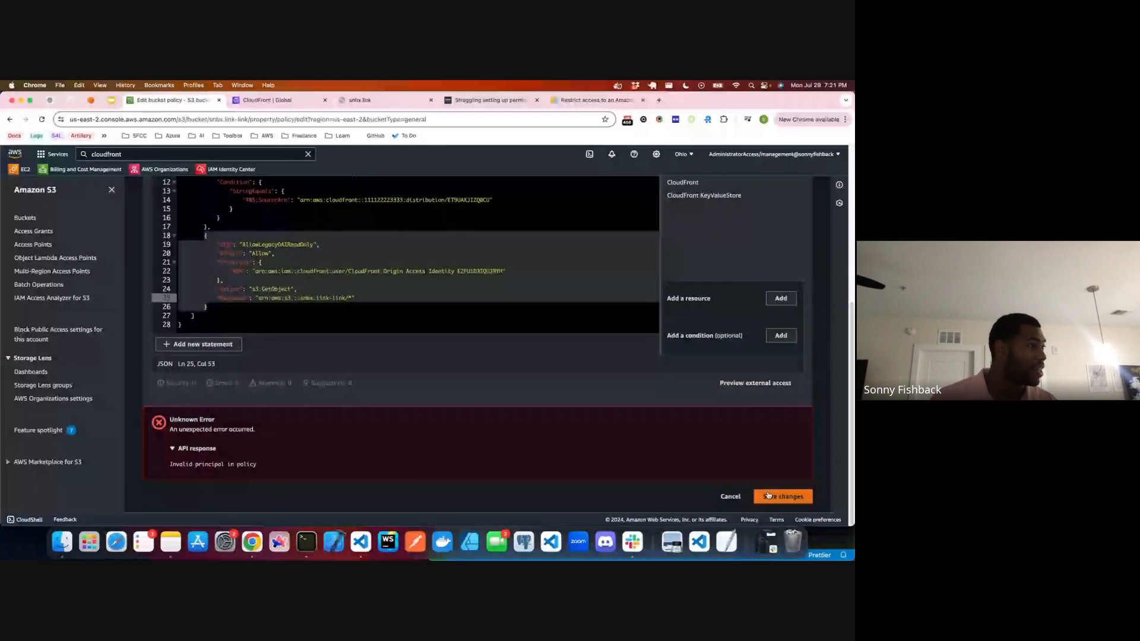
Step: Compare the bucket policy's AWS:SourceArn line with the example policy in AWS's OAI-to-OAC migration documentation
{"action": "scroll", "coordinate": [416, 279], "scroll_direction": "up", "scroll_amount": 3}
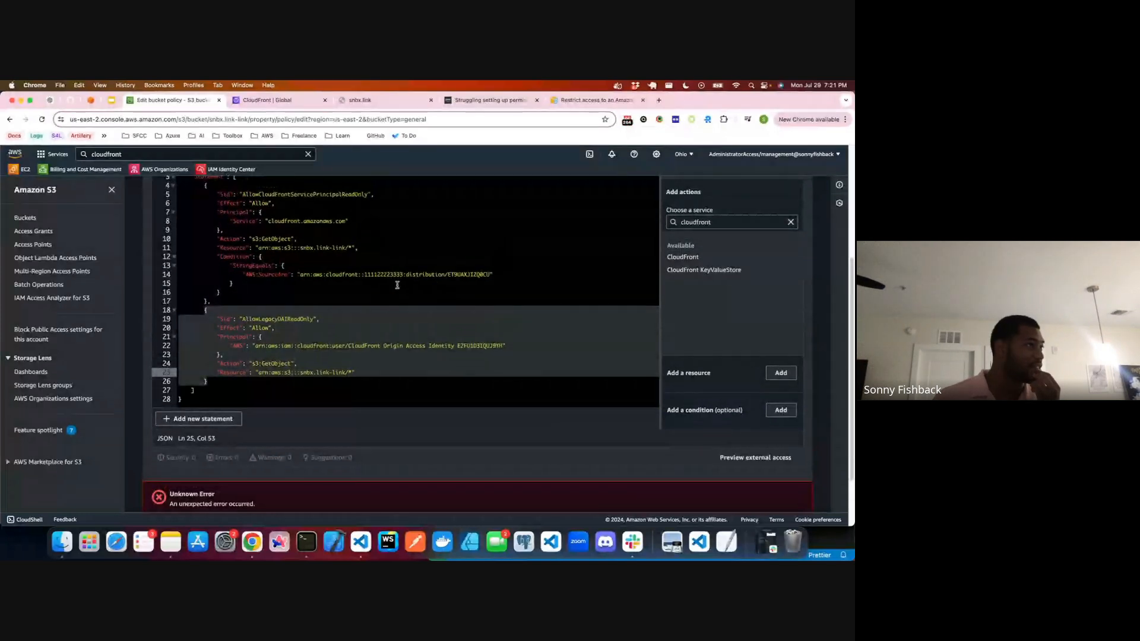
{"action": "left_click", "coordinate": [594, 100]}
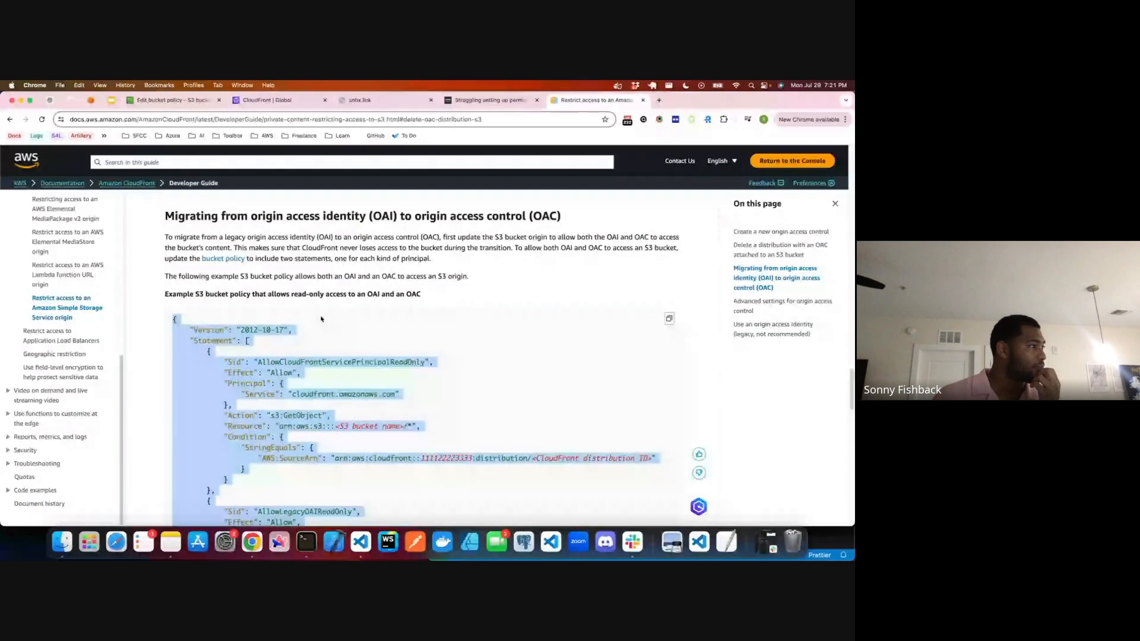
{"action": "scroll", "coordinate": [344, 344], "scroll_direction": "down", "scroll_amount": 3}
{"action": "left_click", "coordinate": [369, 366]}
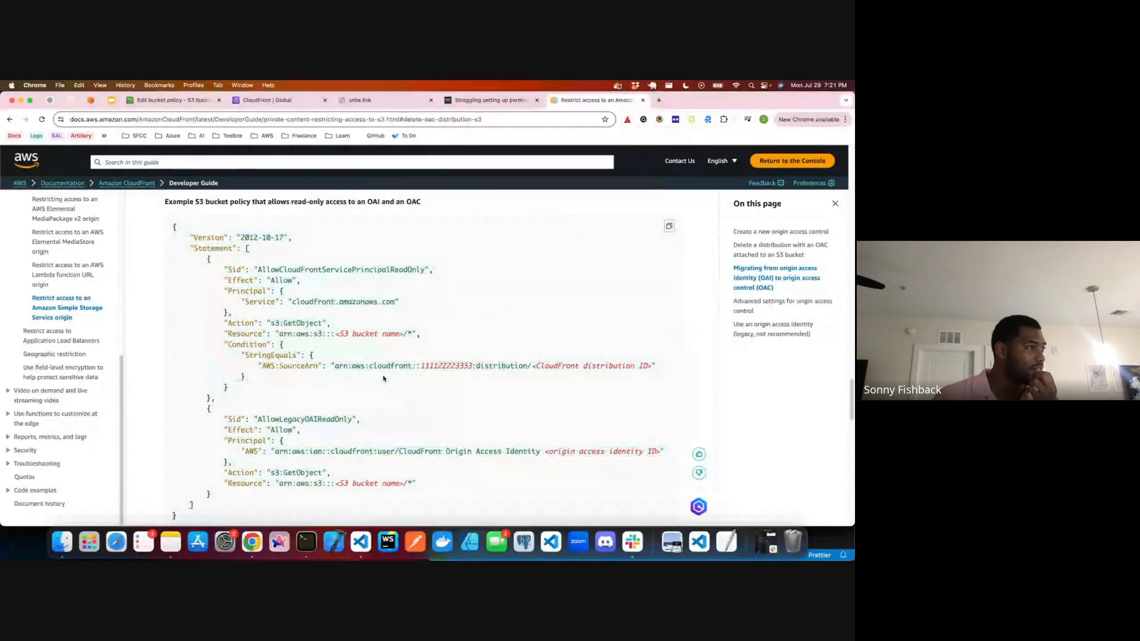
{"action": "scroll", "coordinate": [380, 374], "scroll_direction": "down", "scroll_amount": 1}
{"action": "scroll", "coordinate": [392, 374], "scroll_direction": "down", "scroll_amount": 1}
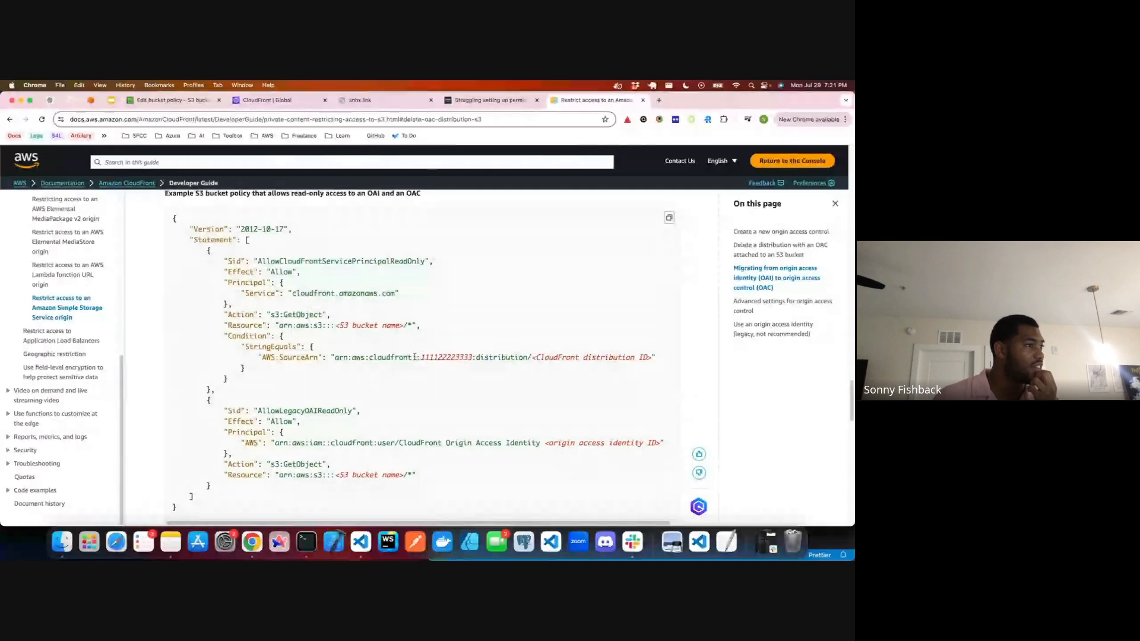
{"action": "double_click", "coordinate": [417, 357]}
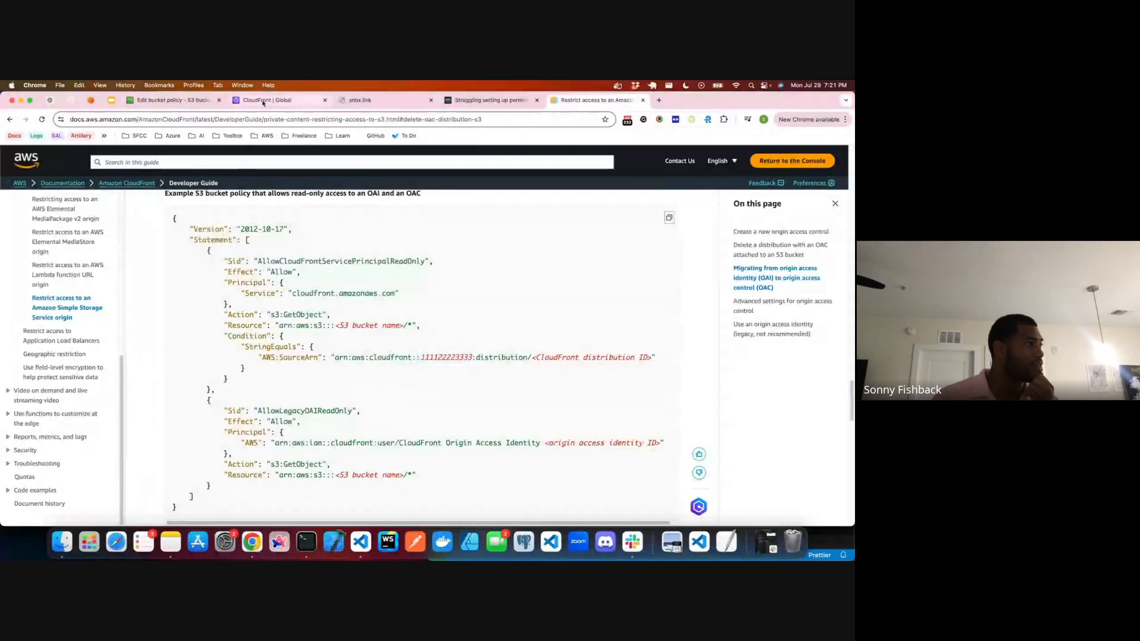
{"action": "left_click", "coordinate": [171, 100]}
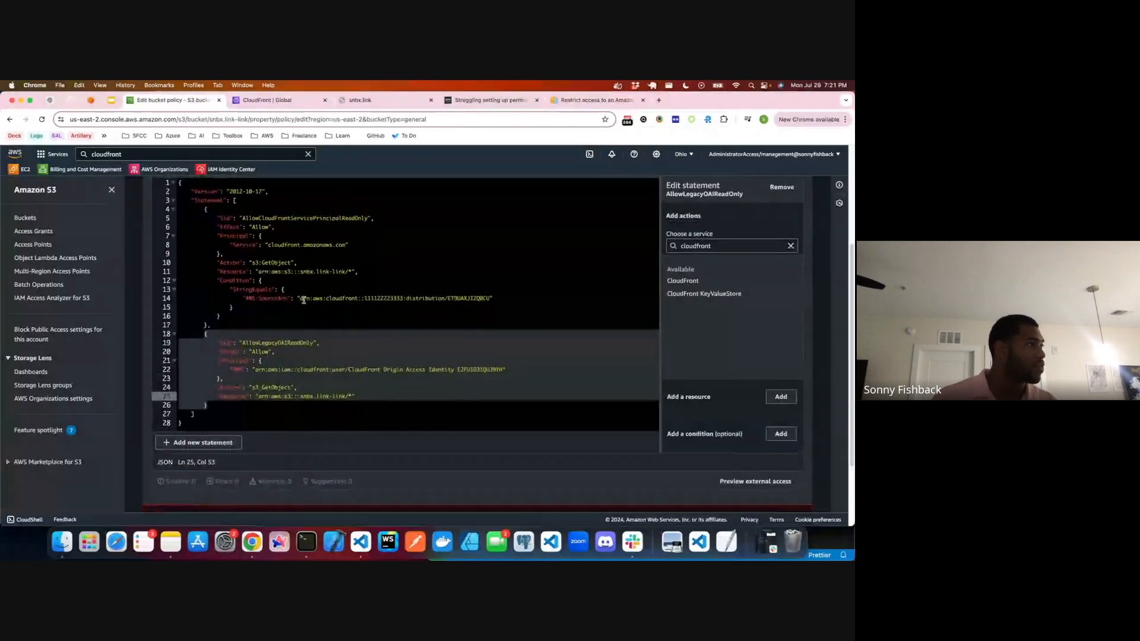
{"action": "left_click", "coordinate": [595, 100]}
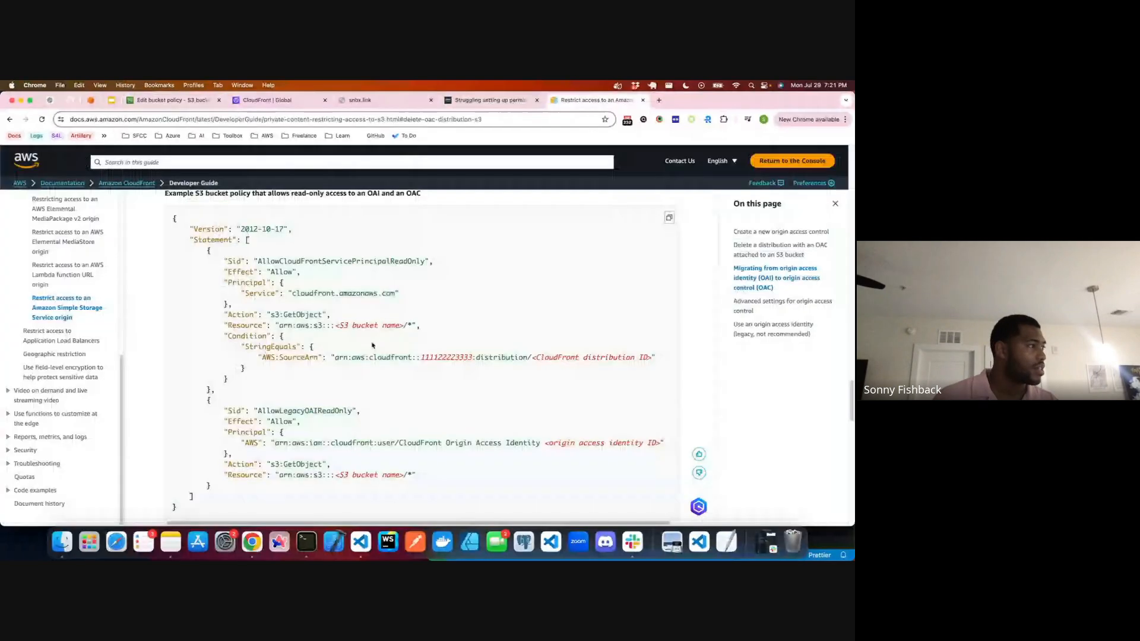
{"action": "left_click_drag", "start_coordinate": [352, 357], "coordinate": [653, 358]}
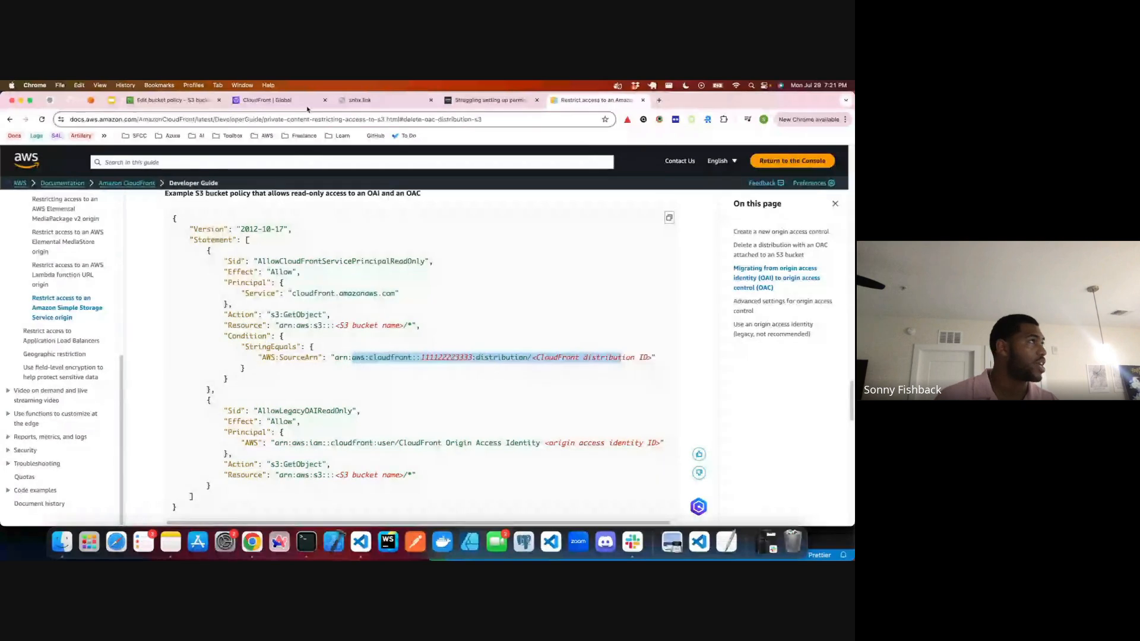
Step: Open the snbx.link distribution's general details in CloudFront and copy the account number from its ARN
{"action": "left_click", "coordinate": [235, 101]}
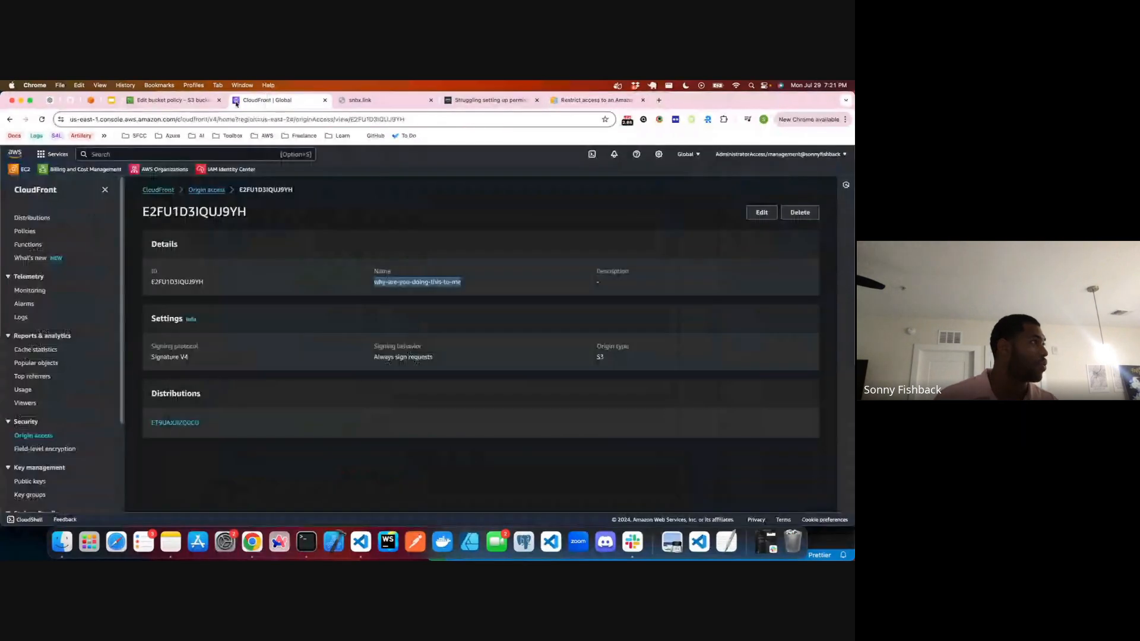
{"action": "left_click", "coordinate": [159, 192]}
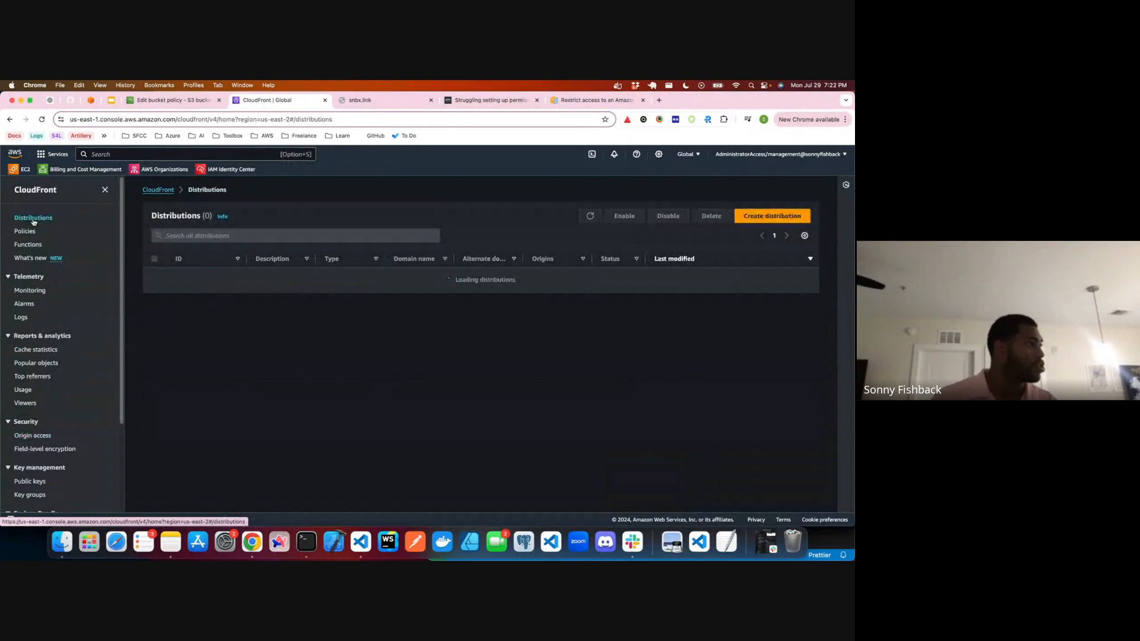
{"action": "left_click", "coordinate": [195, 280]}
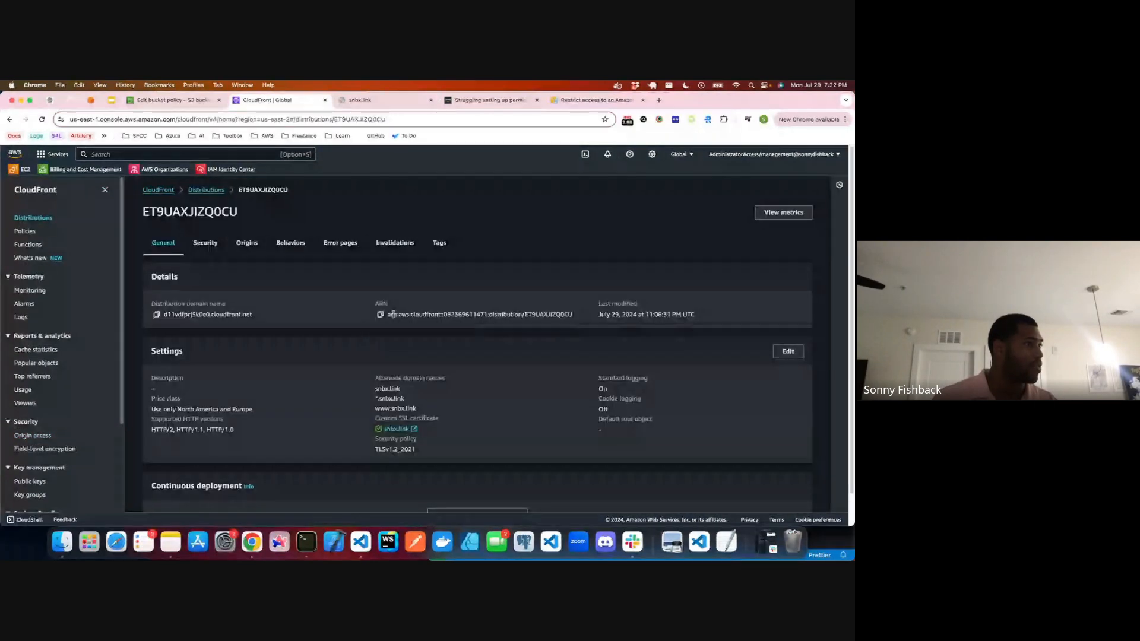
{"action": "left_click", "coordinate": [380, 314]}
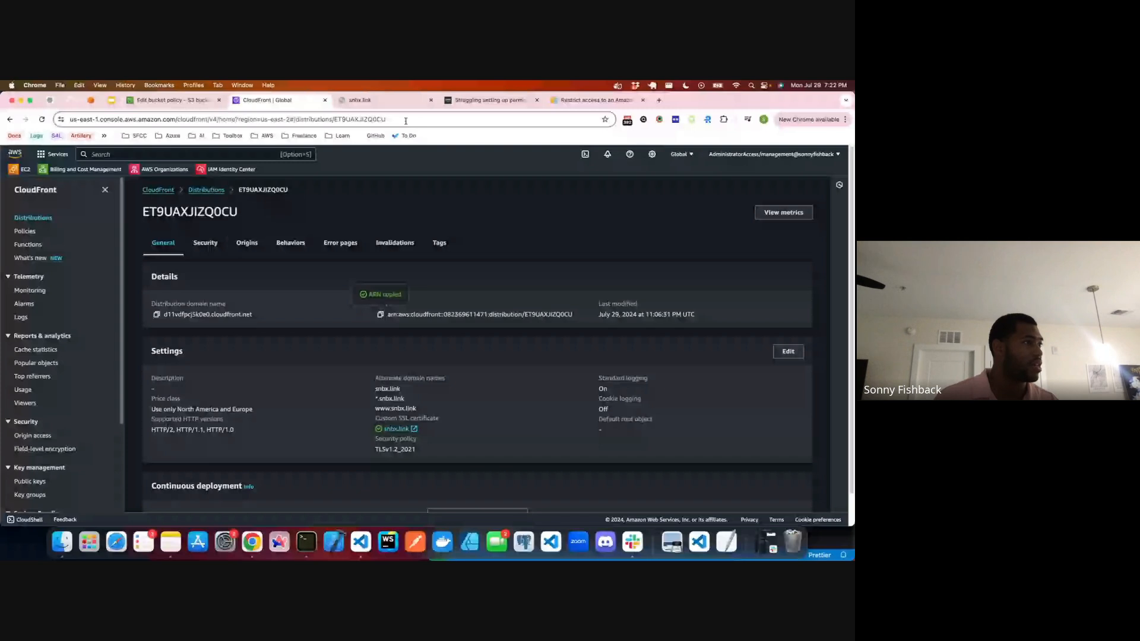
{"action": "double_click", "coordinate": [445, 314]}
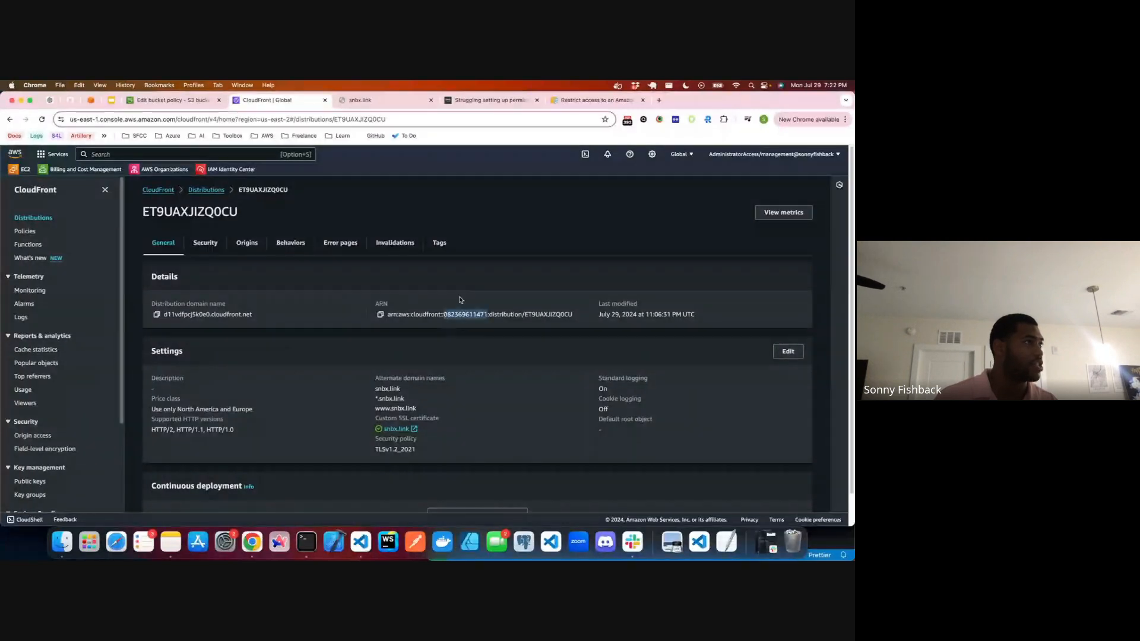
Step: Replace the example account number in the bucket policy's AWS:SourceArn with the account number copied from the distribution ARN
{"action": "left_click", "coordinate": [163, 100]}
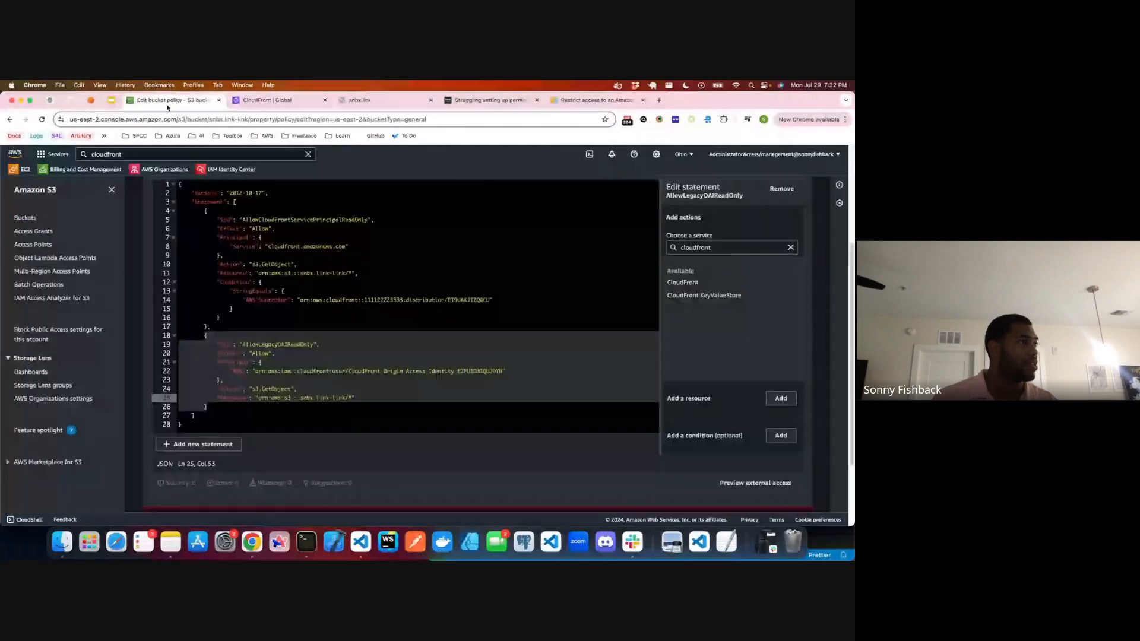
{"action": "double_click", "coordinate": [380, 300]}
{"action": "key", "text": "super+v"}
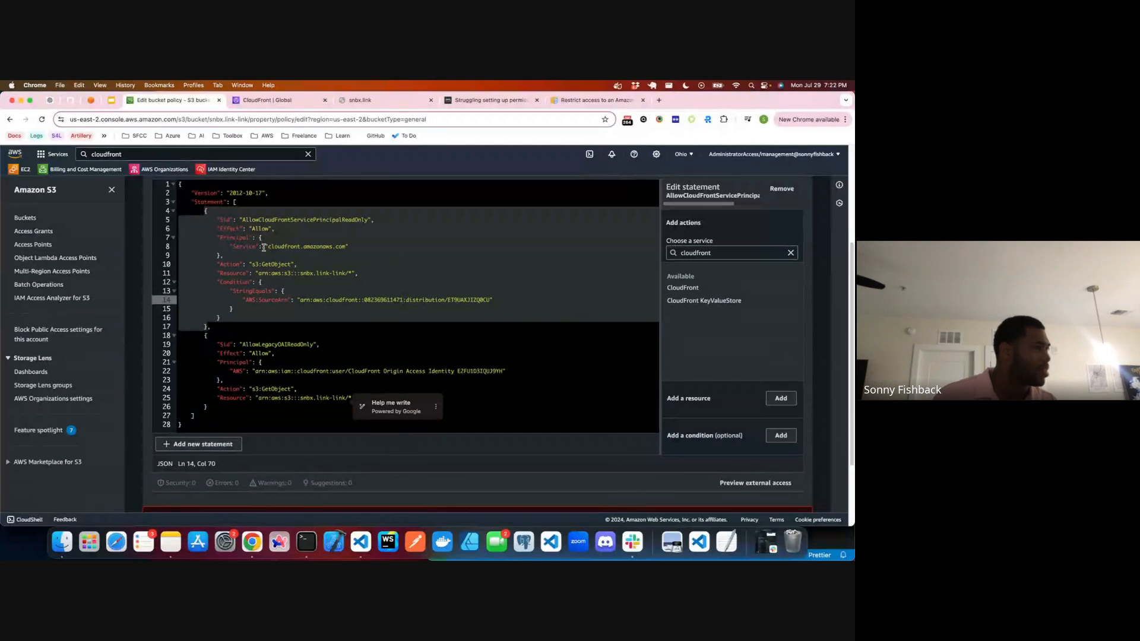
{"action": "left_click", "coordinate": [264, 255]}
Step: Examine the bucket policy's API error response and check both statements' principals against AWS's example policy
{"action": "scroll", "coordinate": [195, 490], "scroll_direction": "down", "scroll_amount": 2}
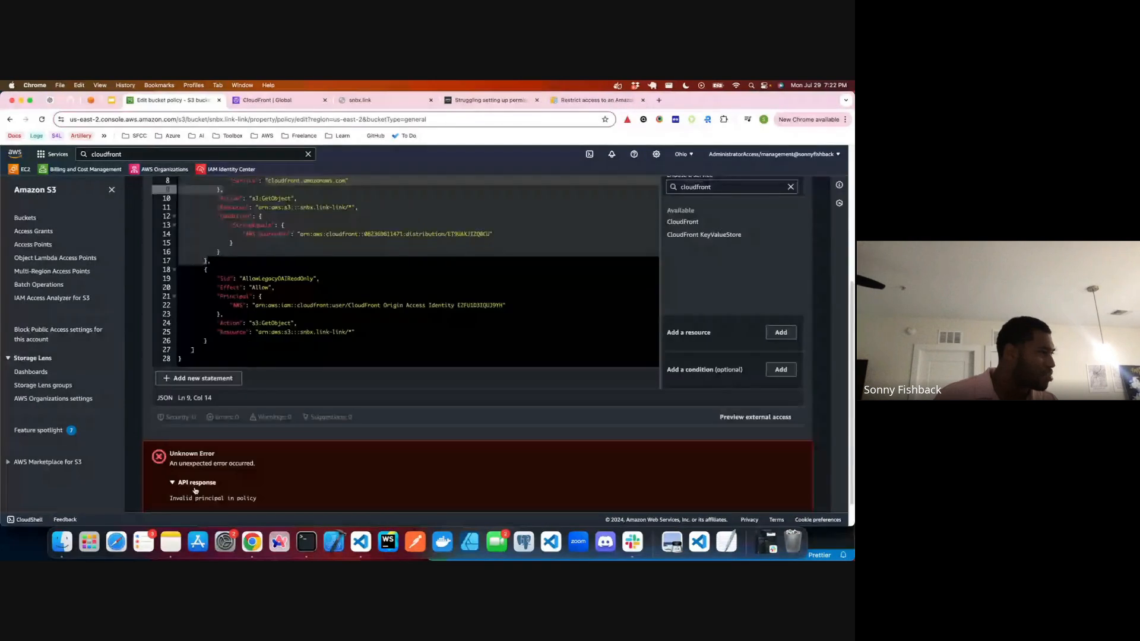
{"action": "scroll", "coordinate": [196, 490], "scroll_direction": "down", "scroll_amount": 1}
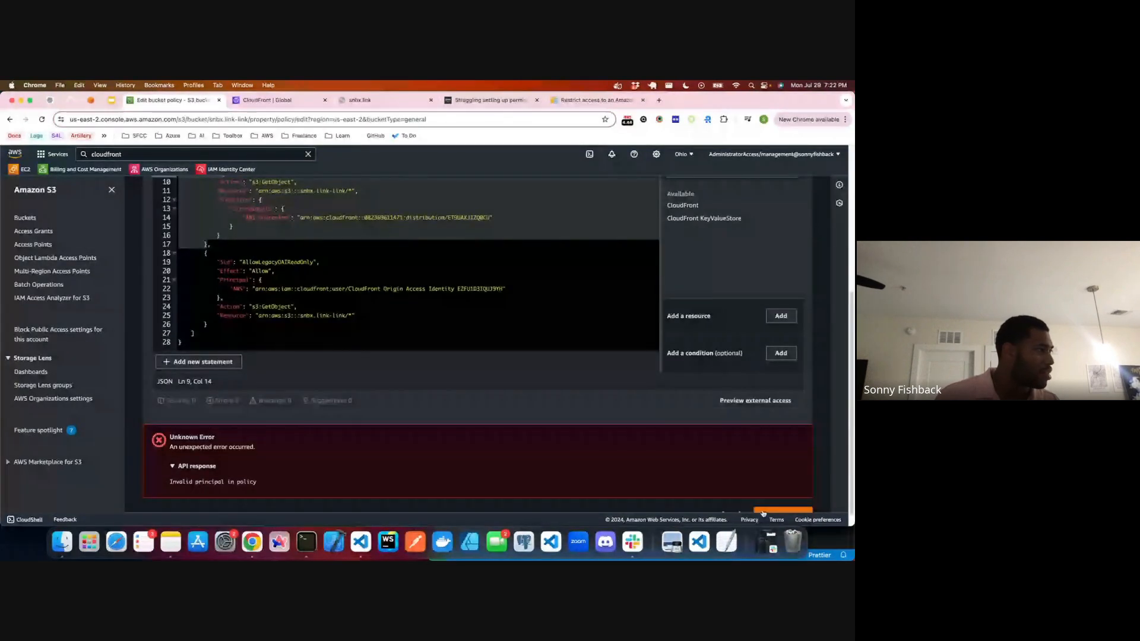
{"action": "left_click_drag", "start_coordinate": [195, 481], "coordinate": [252, 487]}
{"action": "scroll", "coordinate": [274, 287], "scroll_direction": "up", "scroll_amount": 3}
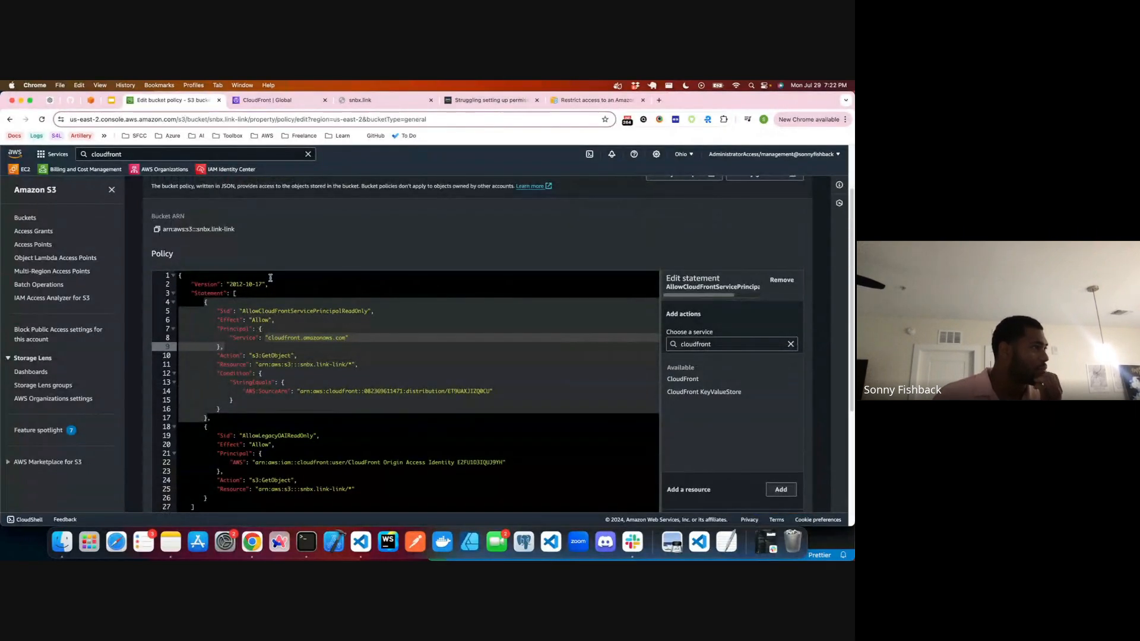
{"action": "scroll", "coordinate": [273, 297], "scroll_direction": "down", "scroll_amount": 1}
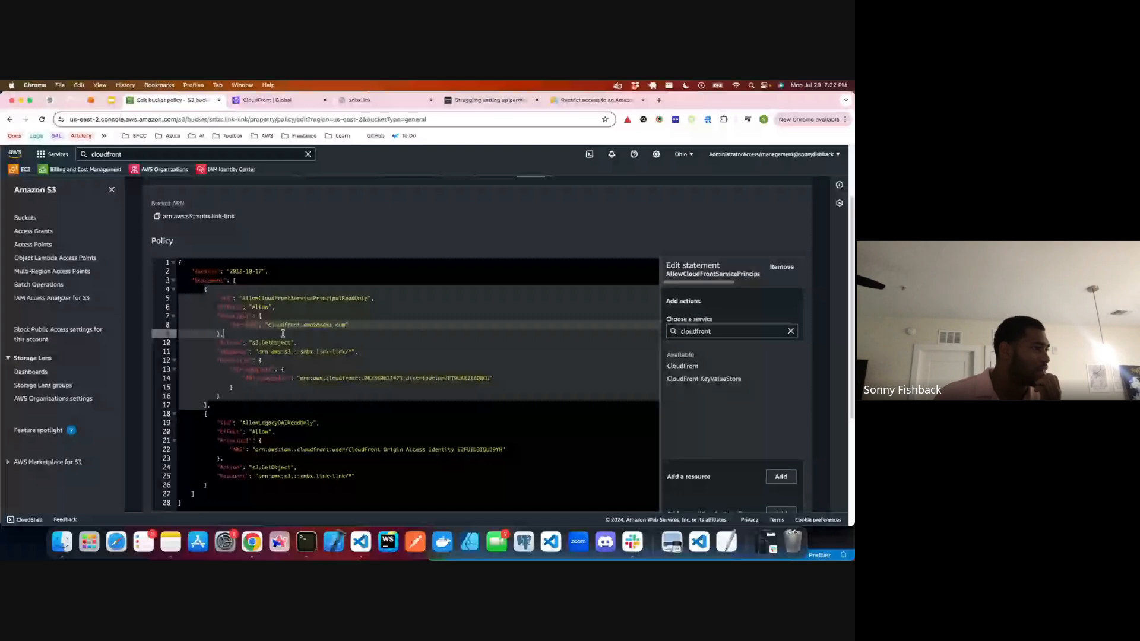
{"action": "scroll", "coordinate": [283, 334], "scroll_direction": "down", "scroll_amount": 1}
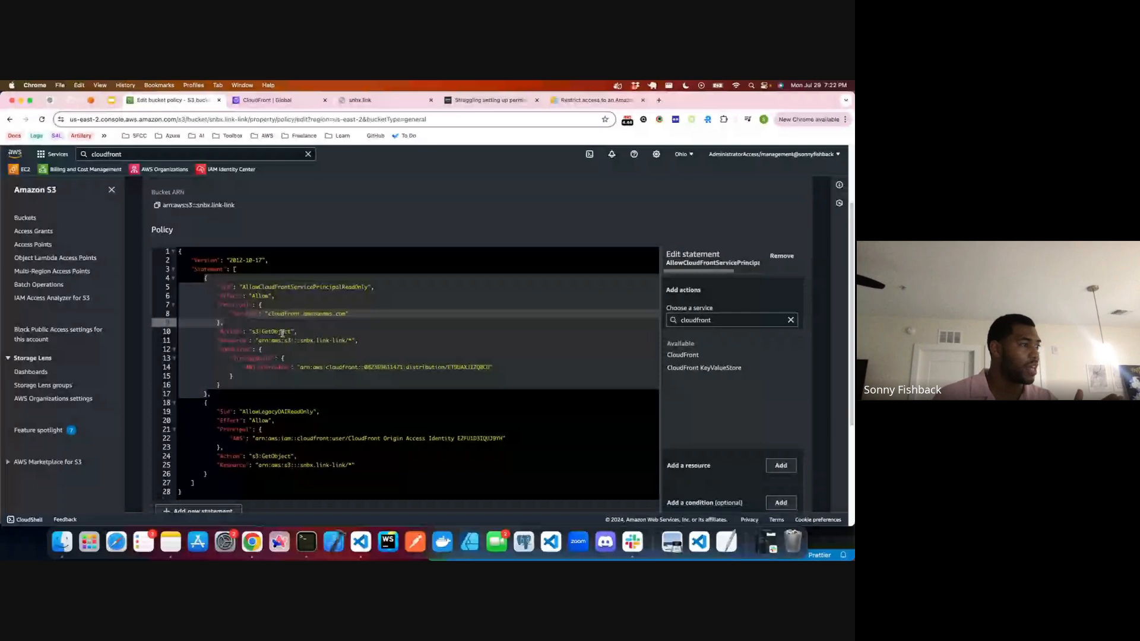
{"action": "left_click", "coordinate": [596, 101]}
{"action": "scroll", "coordinate": [490, 432], "scroll_direction": "down", "scroll_amount": 1}
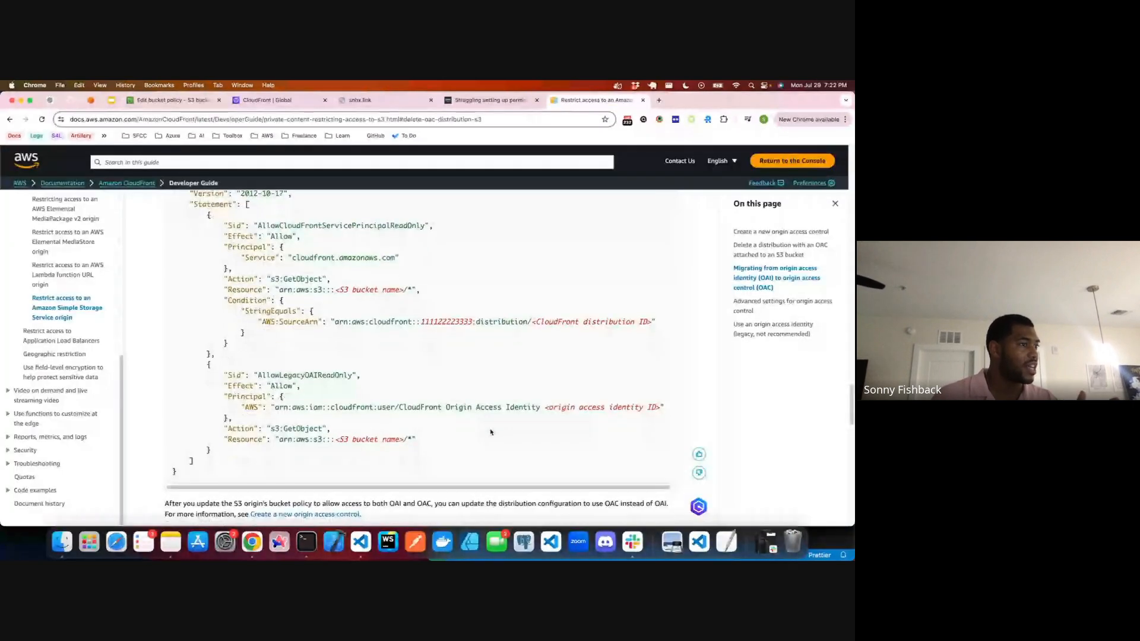
{"action": "scroll", "coordinate": [491, 432], "scroll_direction": "down", "scroll_amount": 1}
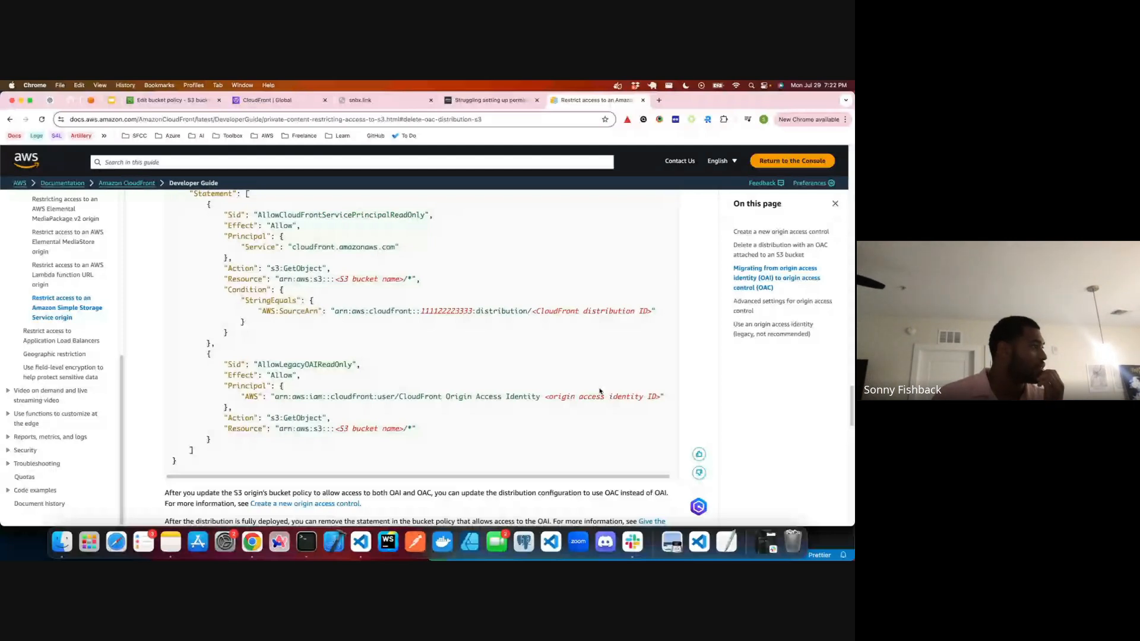
Step: Inspect the why-are-you-doing-this-to-me origin access control in CloudFront, checking its edit options and its ID
{"action": "left_click", "coordinate": [274, 100]}
{"action": "left_click", "coordinate": [33, 437]}
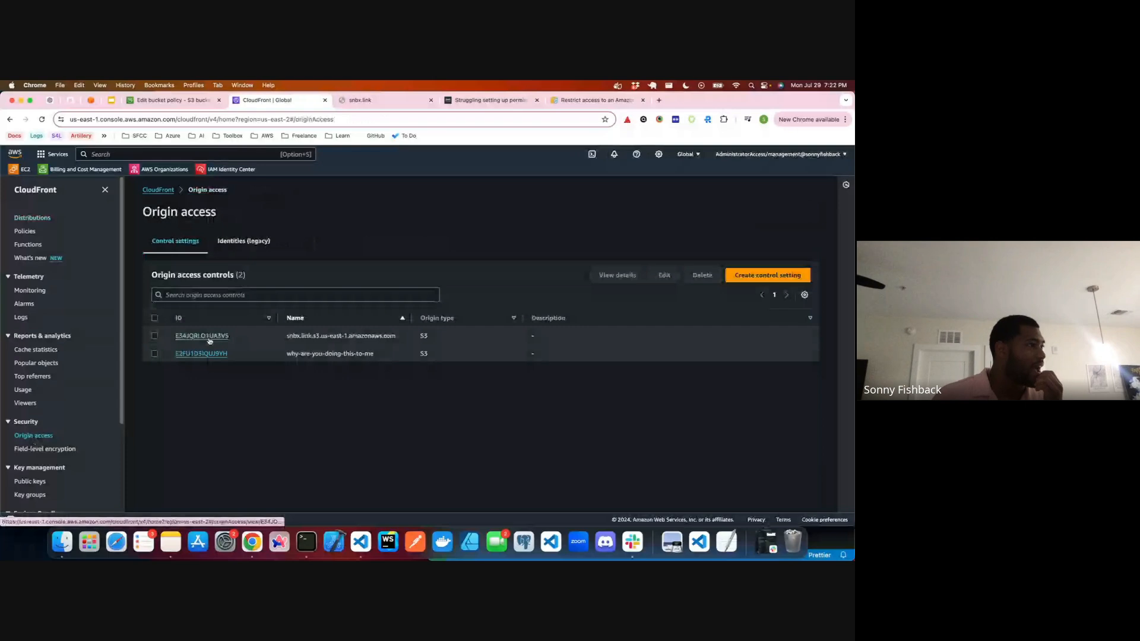
{"action": "left_click", "coordinate": [202, 354]}
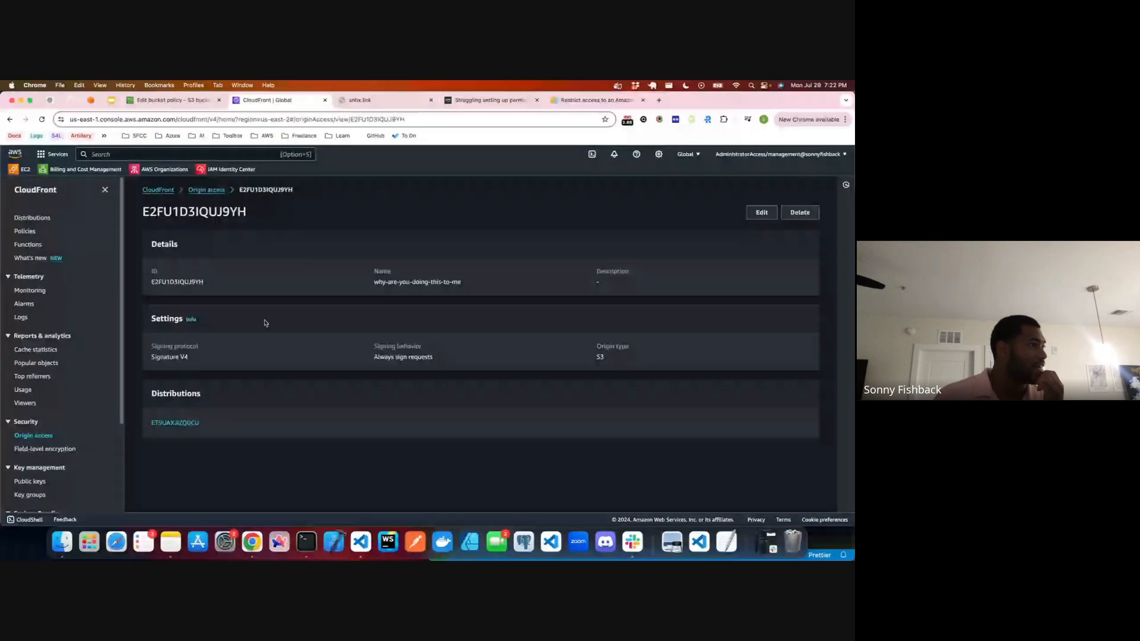
{"action": "left_click", "coordinate": [759, 213]}
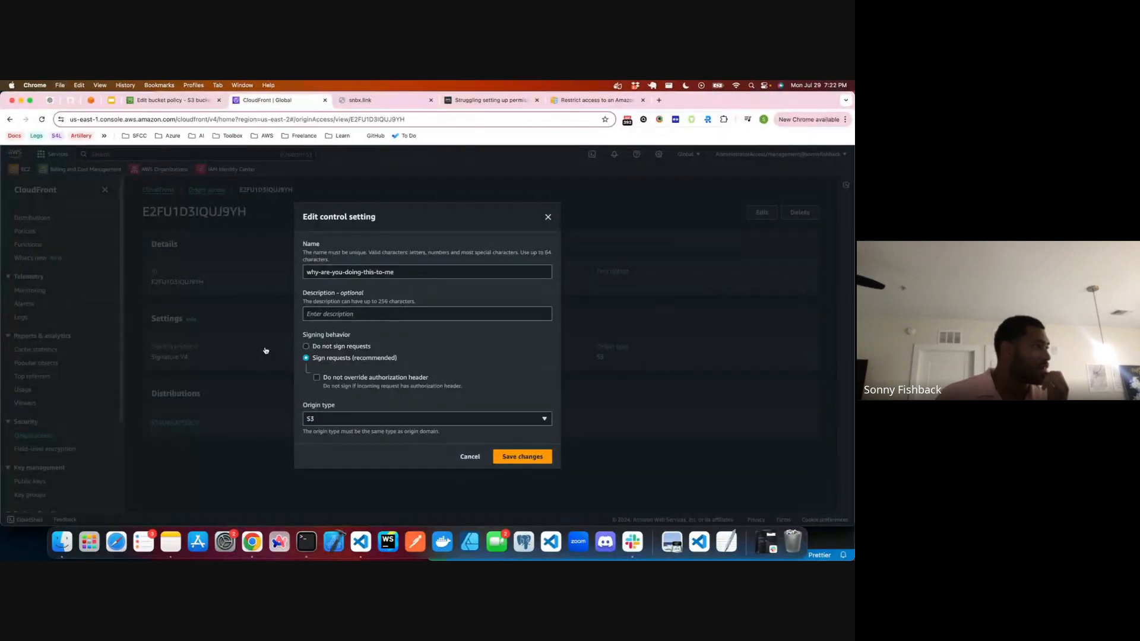
{"action": "left_click", "coordinate": [259, 347]}
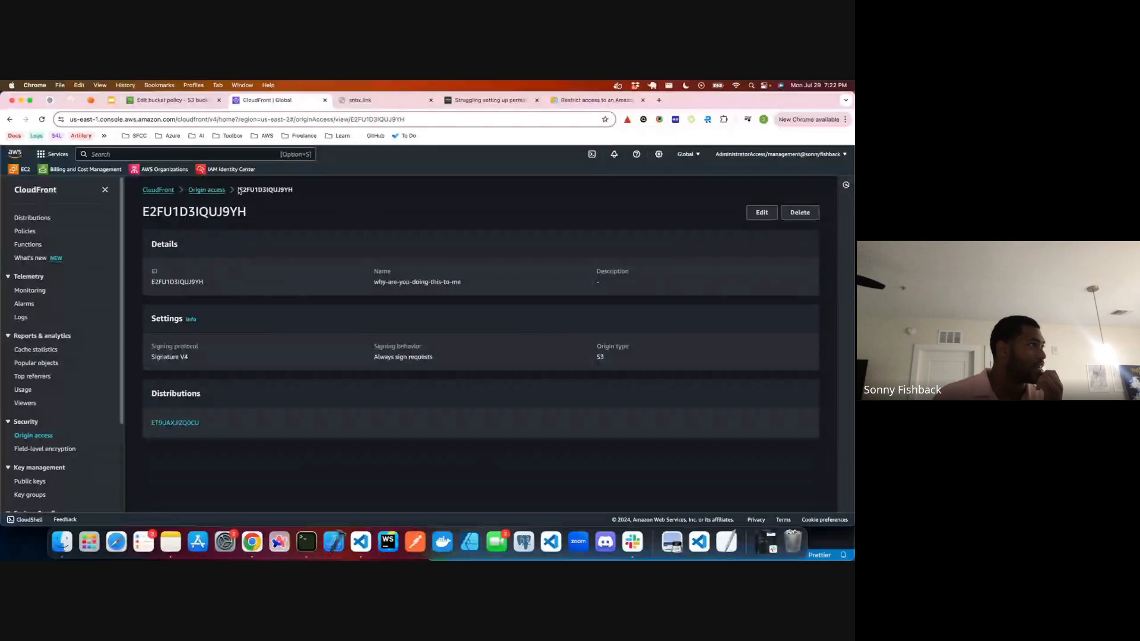
{"action": "left_click_drag", "start_coordinate": [238, 190], "coordinate": [310, 190]}
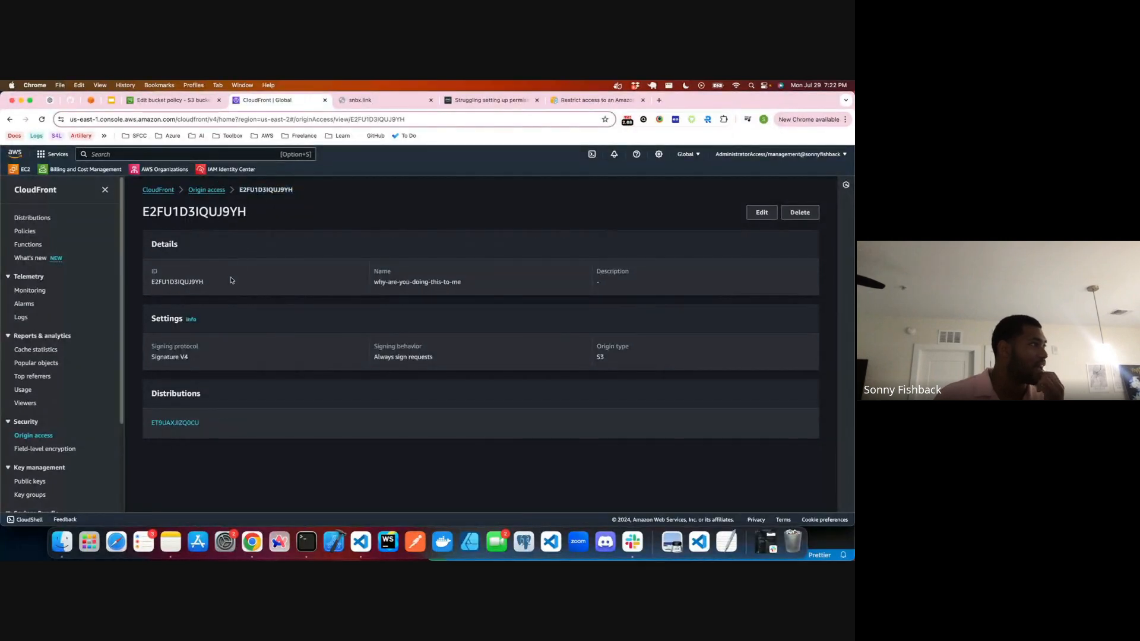
Step: Copy the why-are-you-doing-this-to-me origin access control ID and insert it after "Origin Access Identity" in the AllowLegacyOAIReadOnly principal of the bucket policy
{"action": "left_click_drag", "start_coordinate": [228, 283], "coordinate": [149, 285]}
{"action": "key", "text": "super+c"}
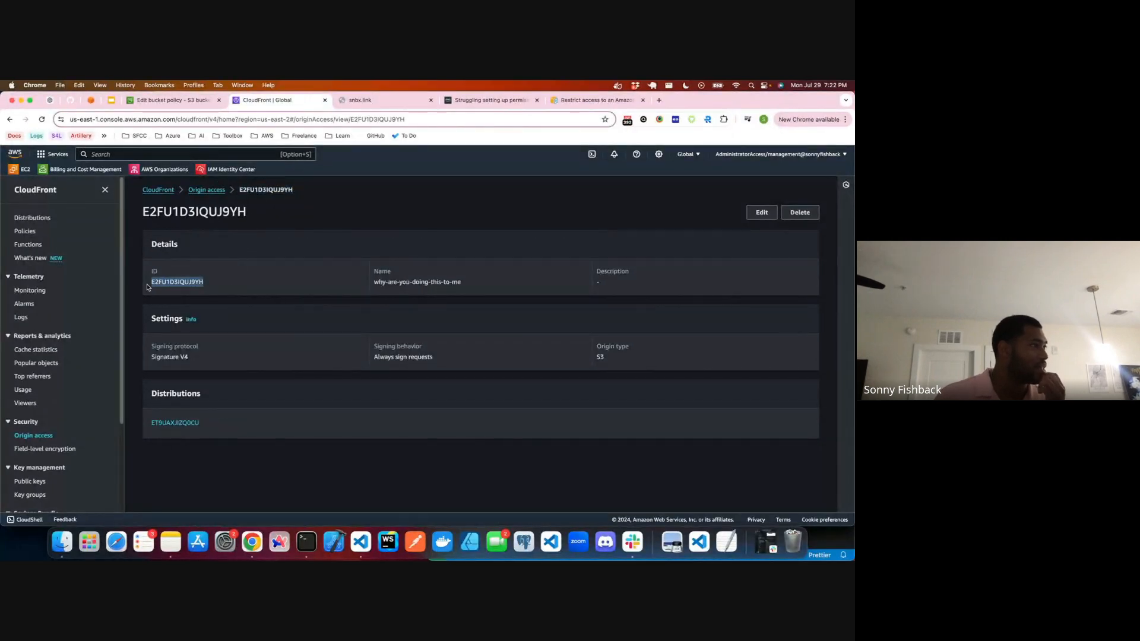
{"action": "left_click", "coordinate": [187, 102]}
{"action": "left_click_drag", "start_coordinate": [455, 439], "coordinate": [501, 440]}
{"action": "key", "text": "super+v"}
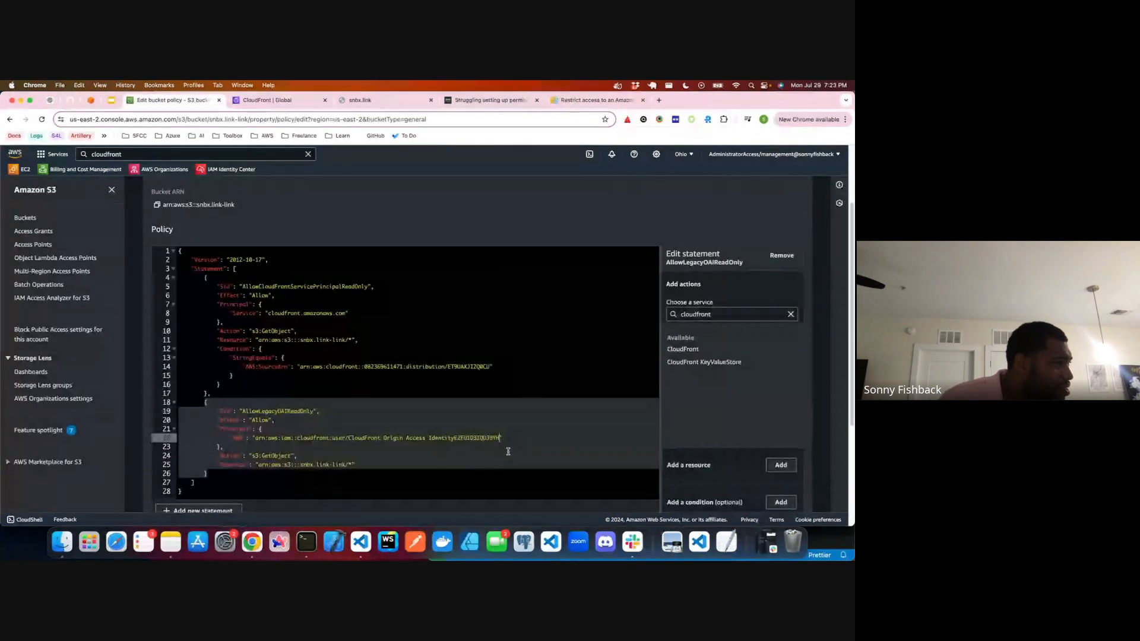
{"action": "left_click", "coordinate": [456, 438]}
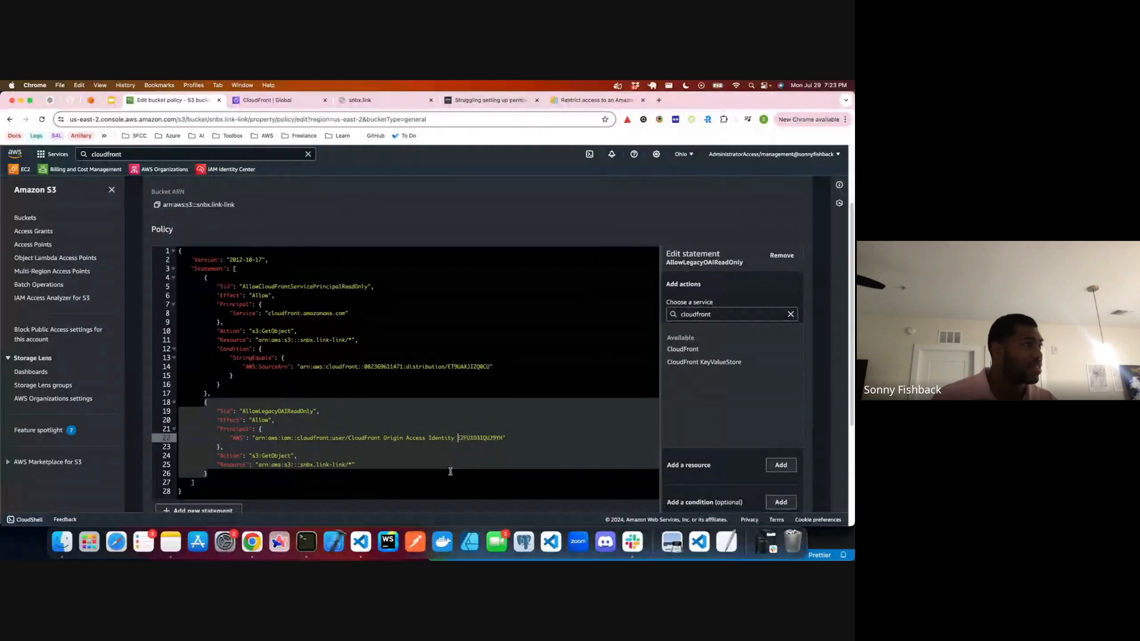
Step: Review AWS's example S3 bucket policy for read-only OAI and OAC access, particularly the AllowCloudFrontServicePrincipalReadOnly statement
{"action": "key", "text": "super+9"}
{"action": "scroll", "coordinate": [378, 347], "scroll_direction": "down", "scroll_amount": 2}
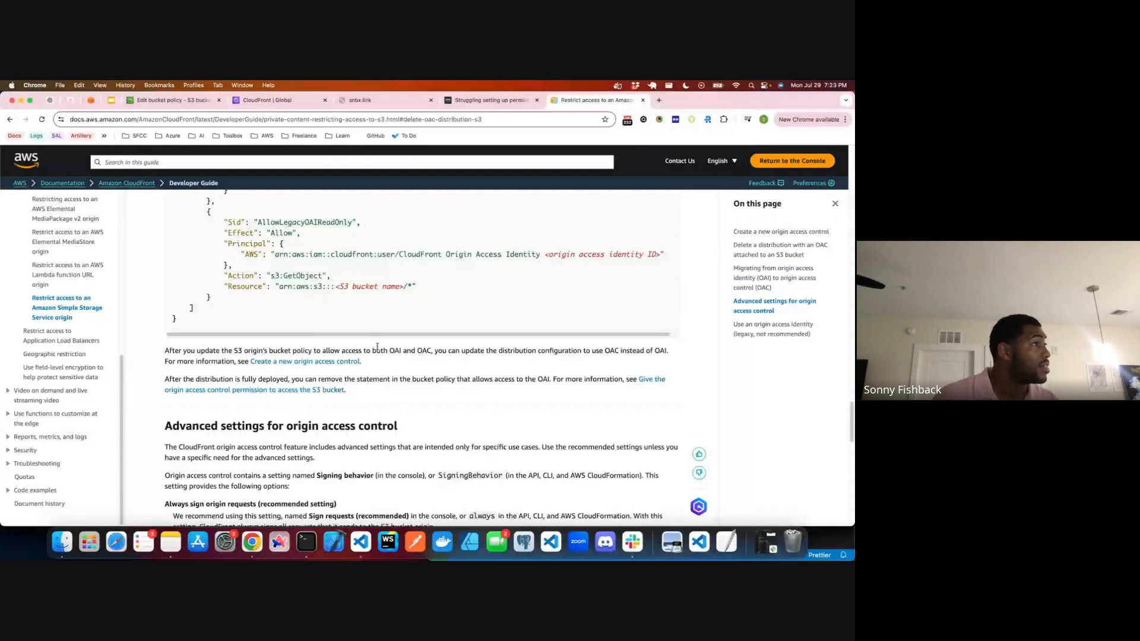
{"action": "scroll", "coordinate": [378, 347], "scroll_direction": "up", "scroll_amount": 3}
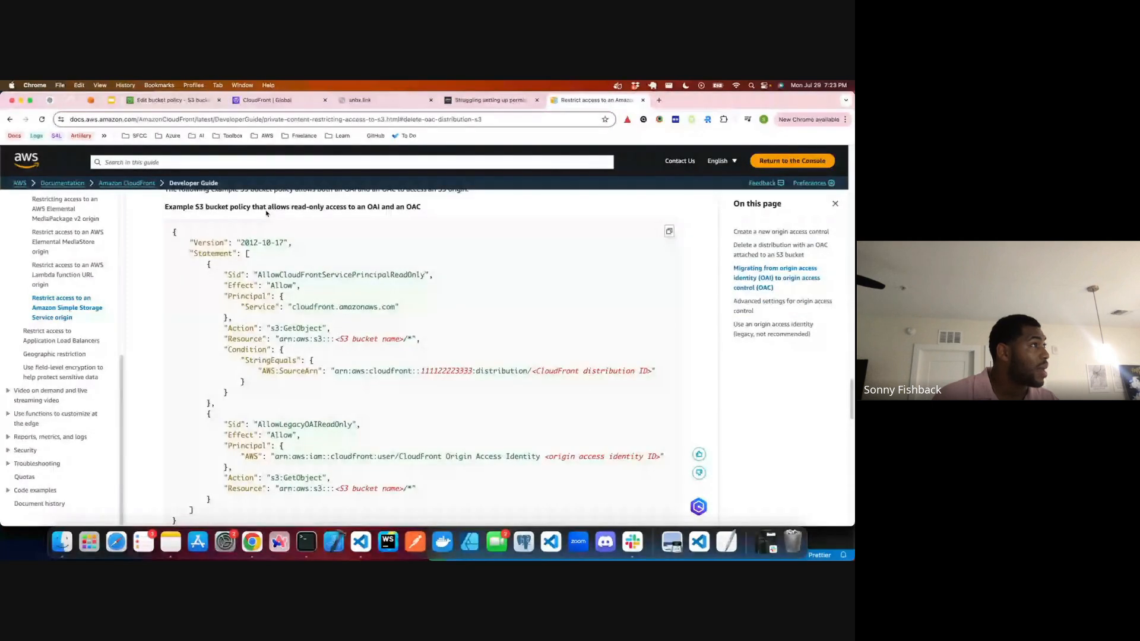
{"action": "scroll", "coordinate": [341, 258], "scroll_direction": "down", "scroll_amount": 1}
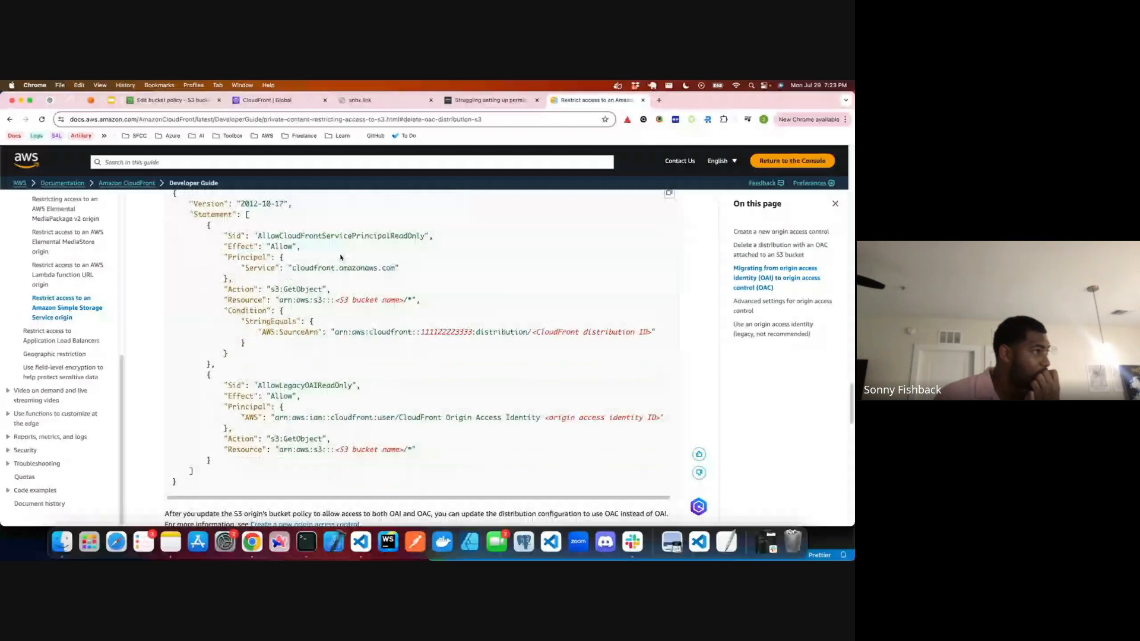
{"action": "scroll", "coordinate": [342, 257], "scroll_direction": "down", "scroll_amount": 1}
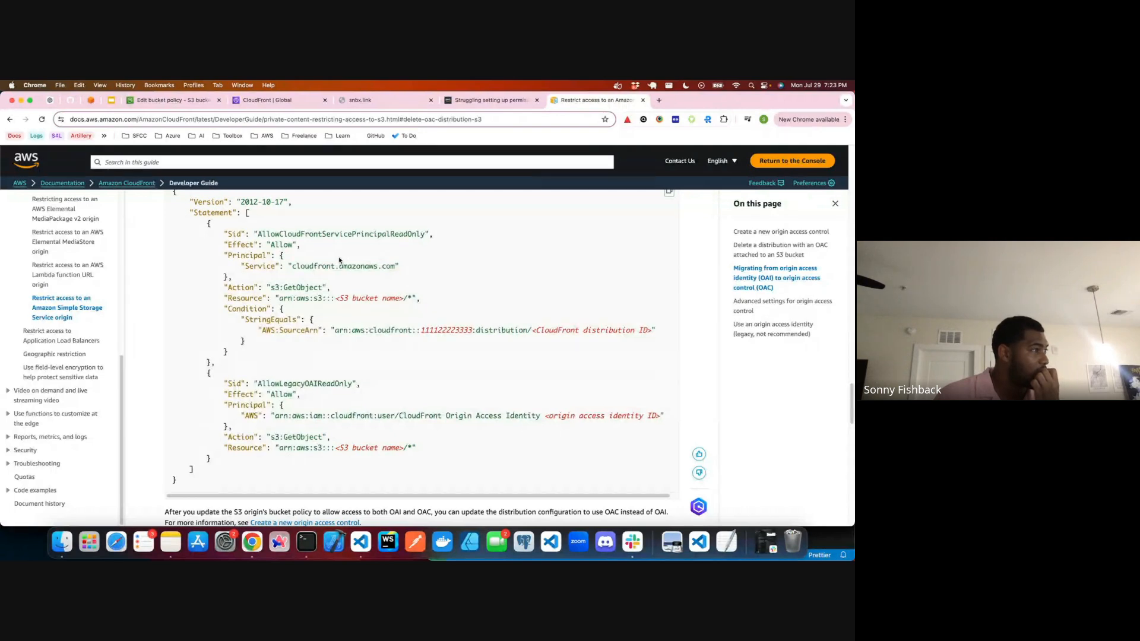
{"action": "scroll", "coordinate": [340, 260], "scroll_direction": "up", "scroll_amount": 1}
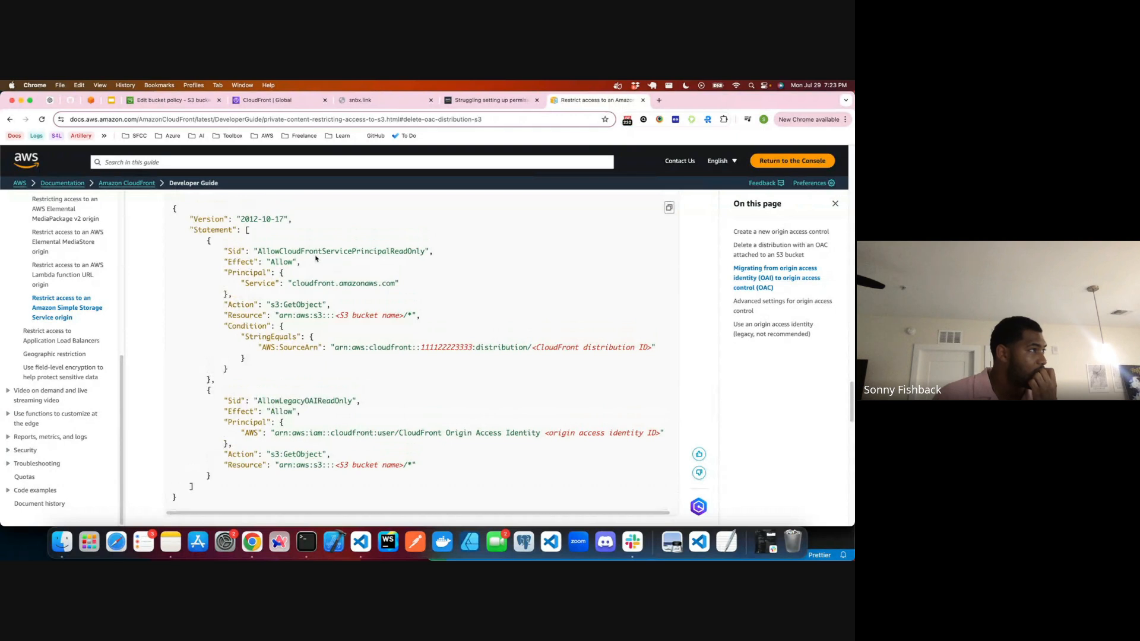
{"action": "left_click_drag", "start_coordinate": [305, 251], "coordinate": [402, 252]}
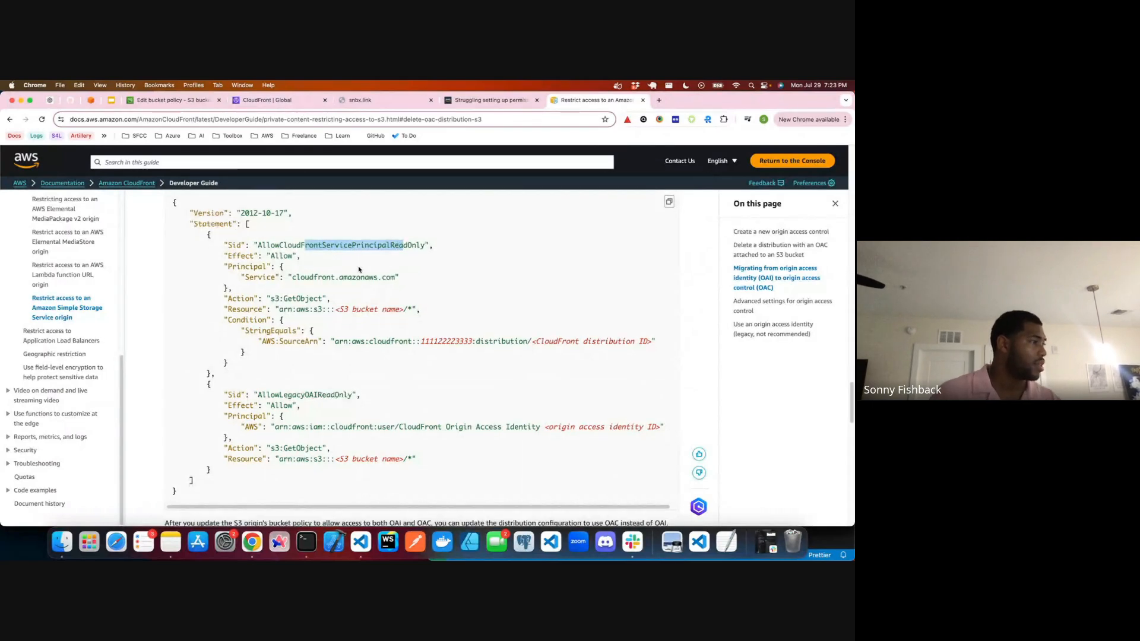
{"action": "scroll", "coordinate": [356, 268], "scroll_direction": "down", "scroll_amount": 3}
{"action": "scroll", "coordinate": [359, 270], "scroll_direction": "up", "scroll_amount": 5}
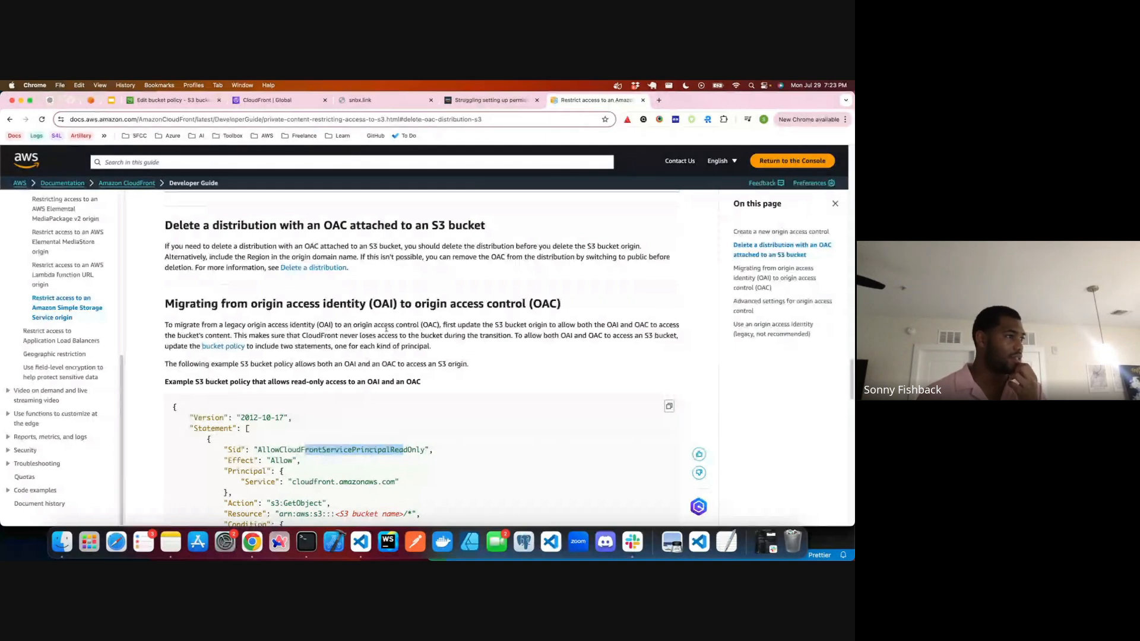
Step: Read AWS's OAI-to-OAC migration guidance and compare the bucket policy with the example's AllowLegacyOAIReadOnly statement
{"action": "left_click_drag", "start_coordinate": [443, 324], "coordinate": [640, 347]}
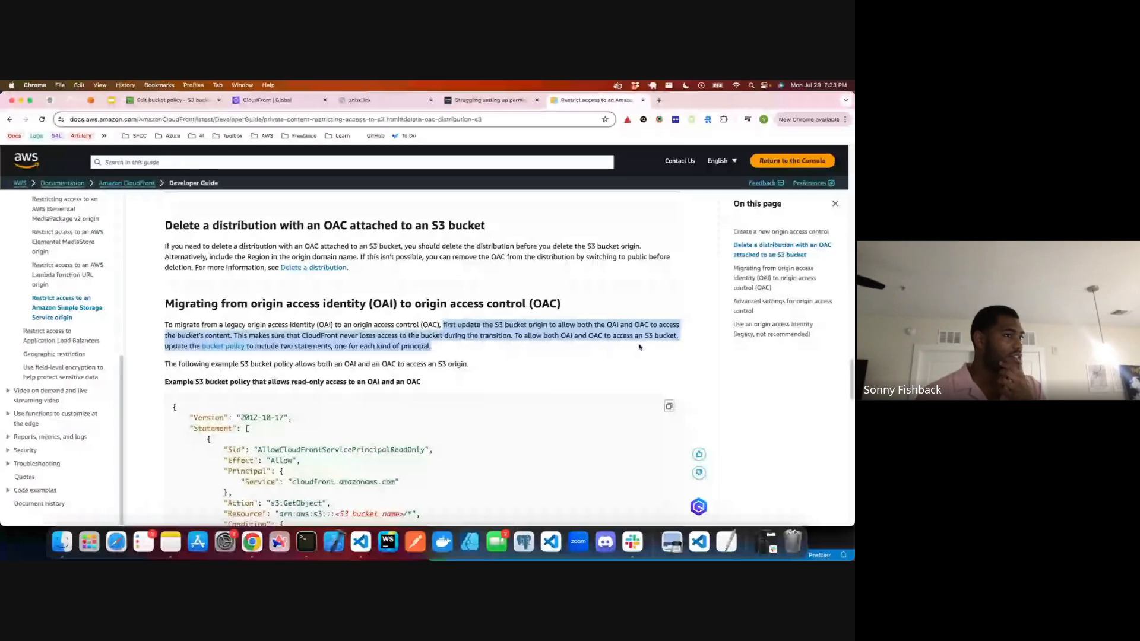
{"action": "left_click", "coordinate": [283, 99]}
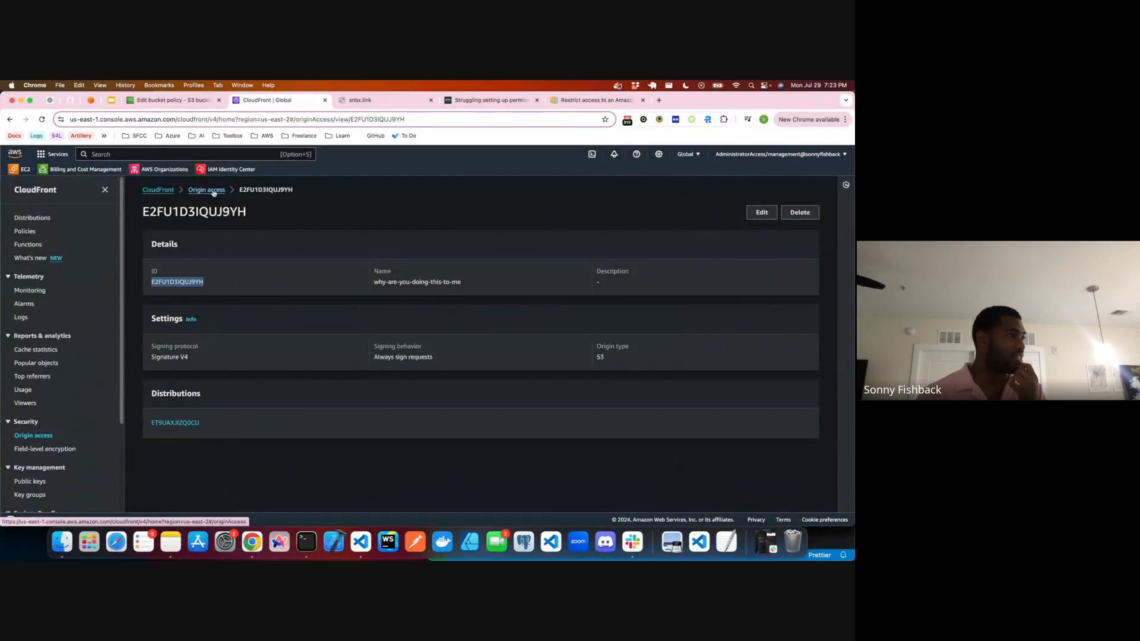
{"action": "left_click", "coordinate": [594, 100]}
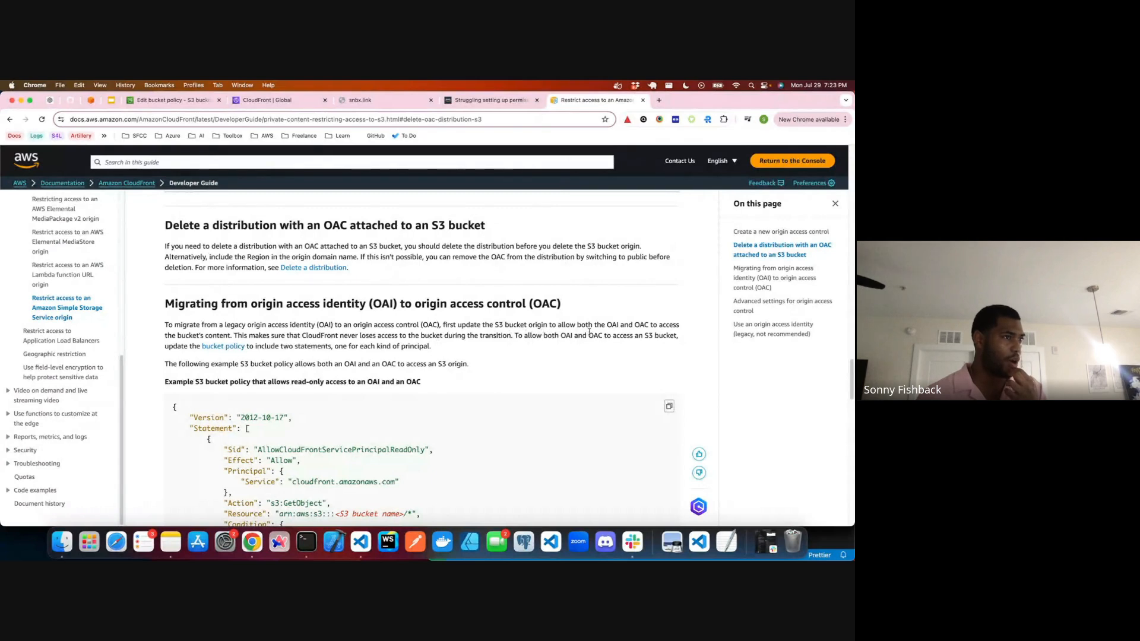
{"action": "scroll", "coordinate": [607, 331], "scroll_direction": "down", "scroll_amount": 4}
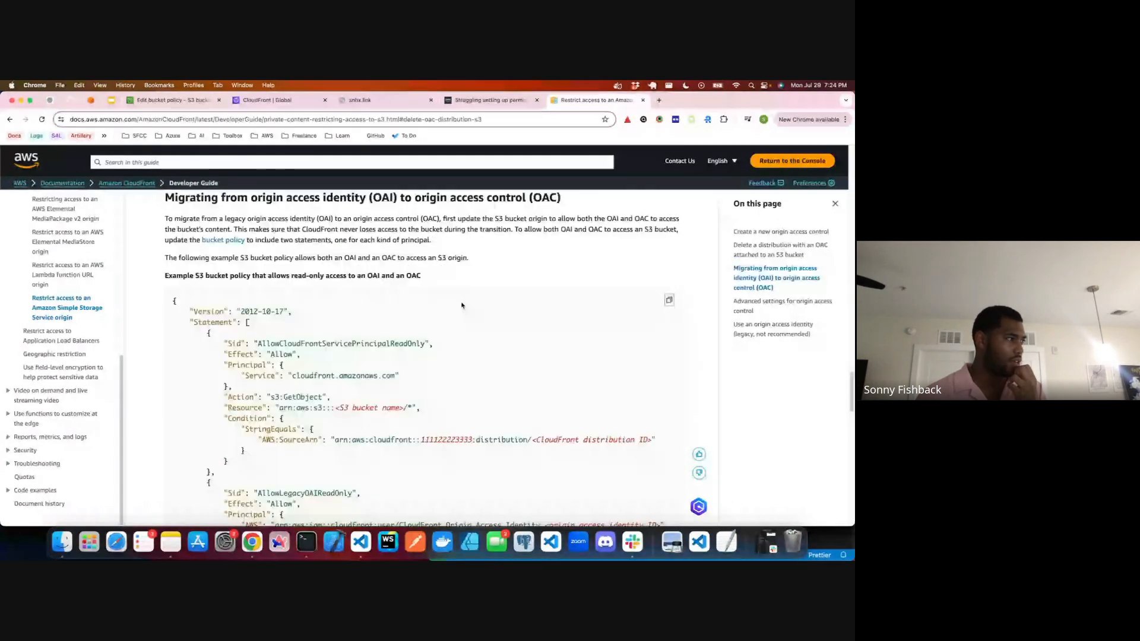
{"action": "scroll", "coordinate": [460, 306], "scroll_direction": "down", "scroll_amount": 4}
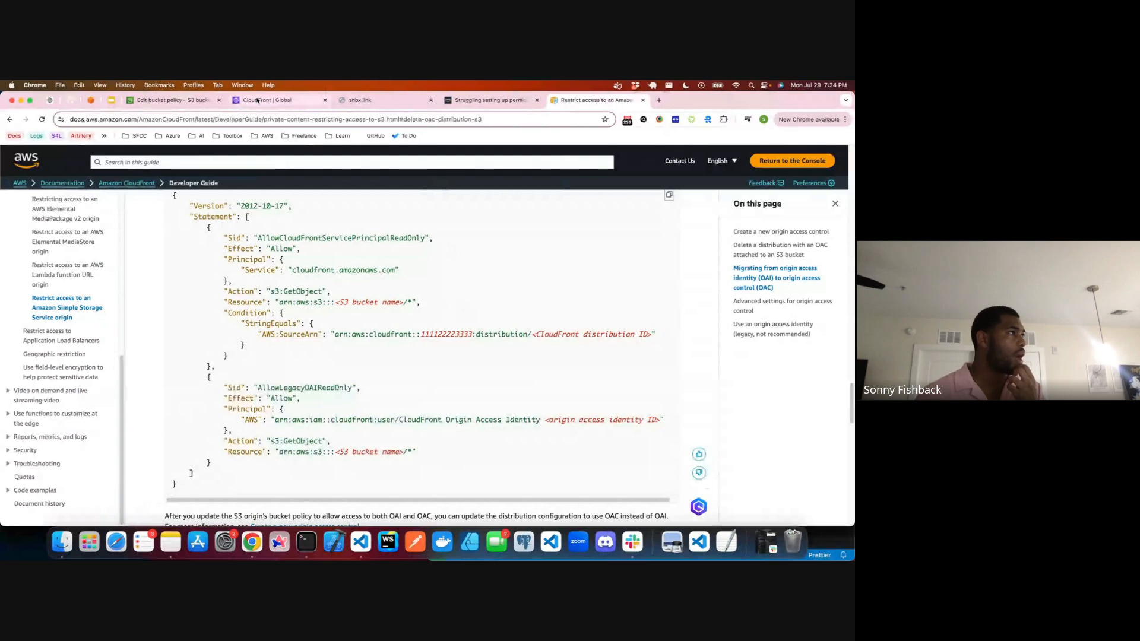
{"action": "left_click", "coordinate": [173, 100]}
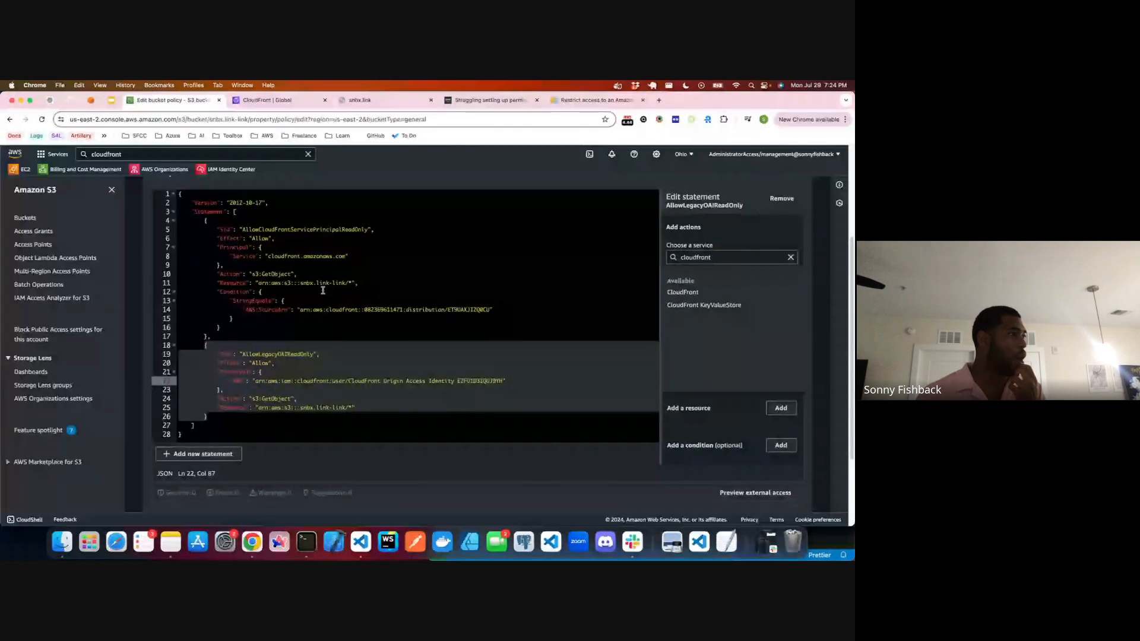
{"action": "scroll", "coordinate": [279, 328], "scroll_direction": "up", "scroll_amount": 1}
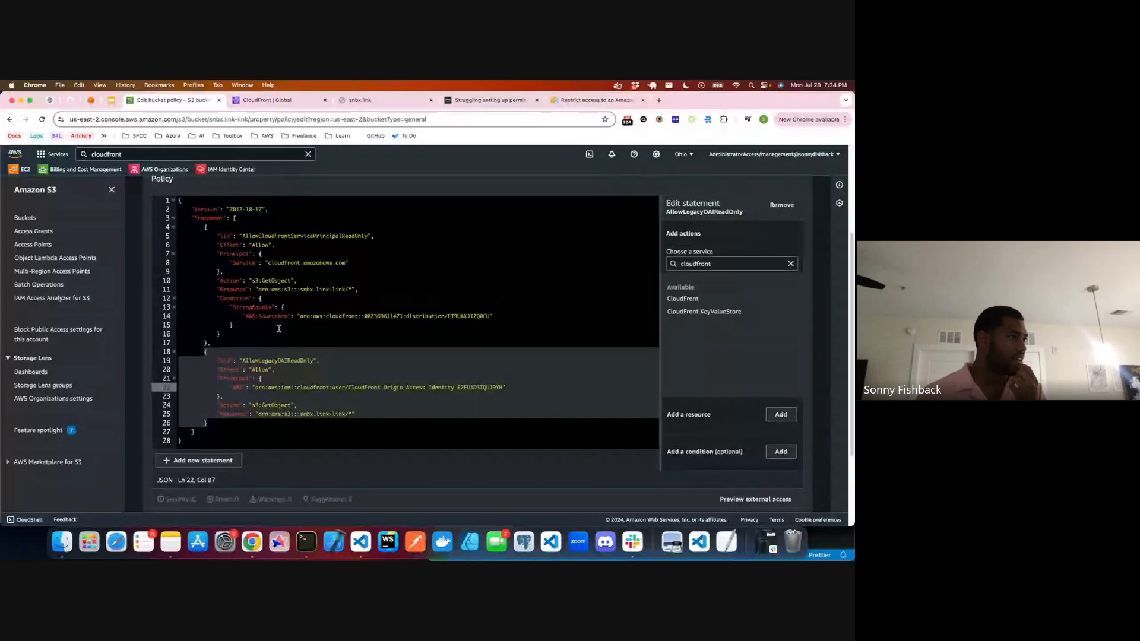
{"action": "scroll", "coordinate": [279, 329], "scroll_direction": "up", "scroll_amount": 1}
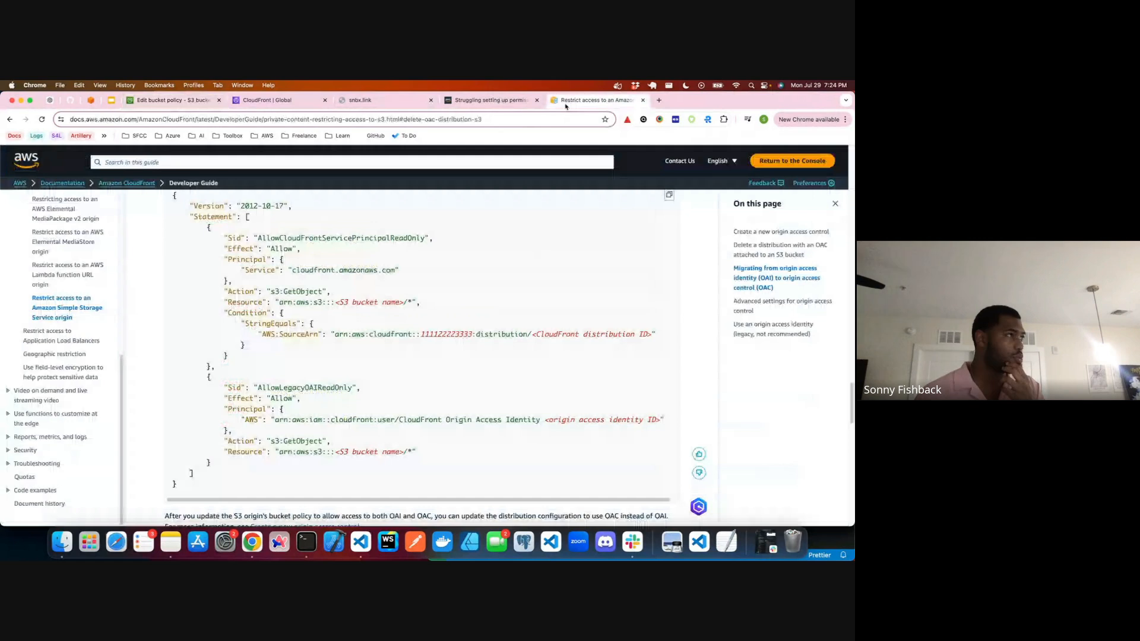
{"action": "left_click", "coordinate": [565, 101]}
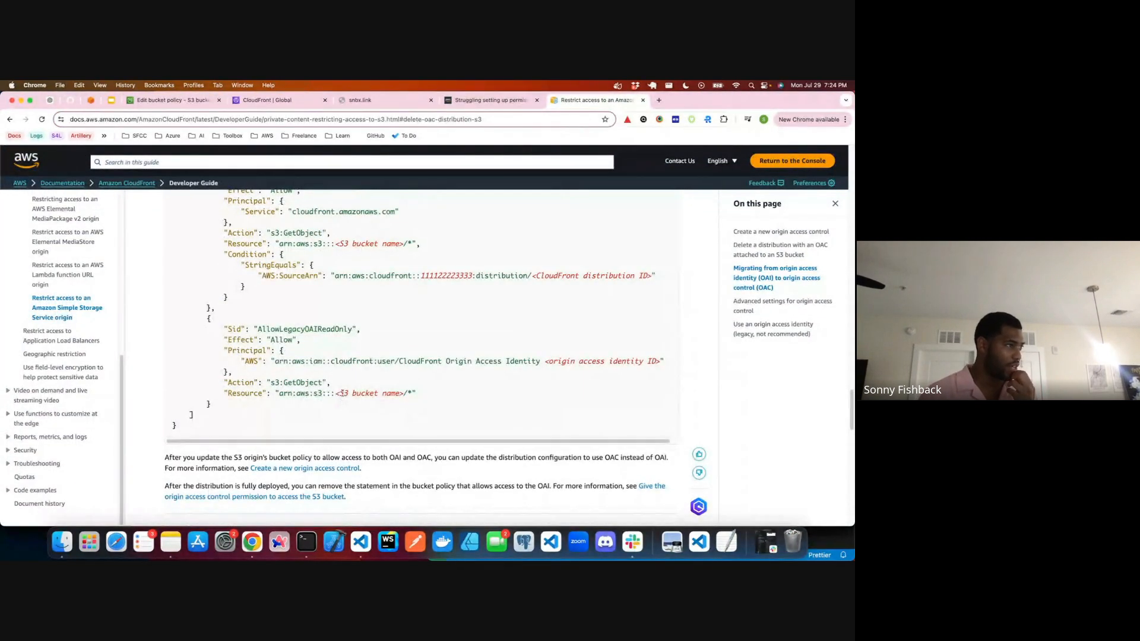
{"action": "left_click_drag", "start_coordinate": [274, 329], "coordinate": [324, 329]}
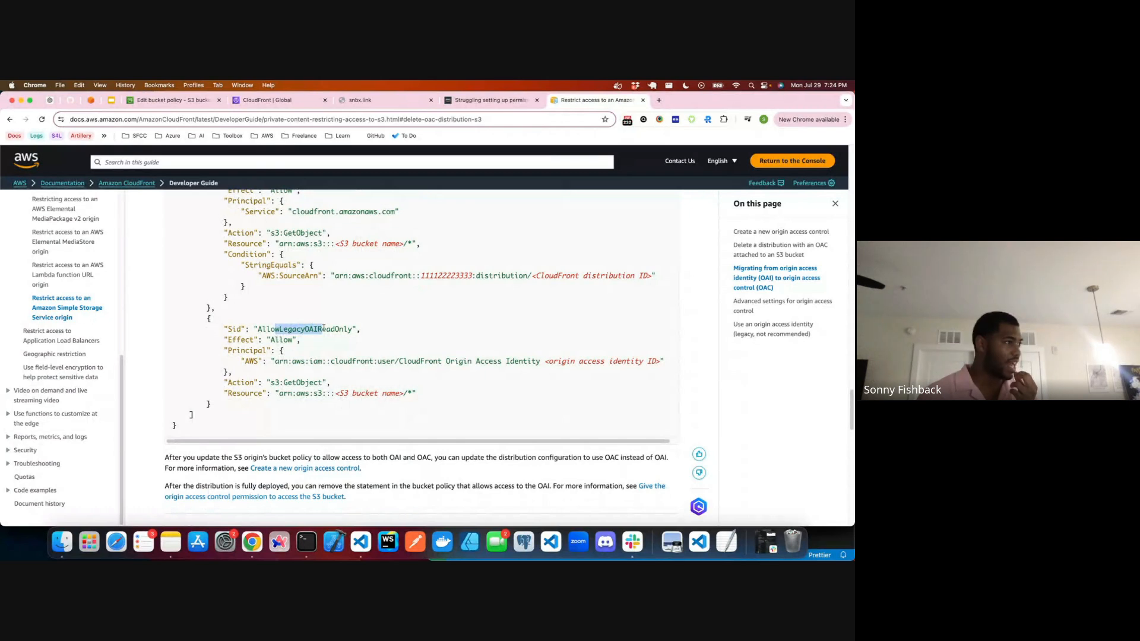
{"action": "scroll", "coordinate": [324, 329], "scroll_direction": "up", "scroll_amount": 1}
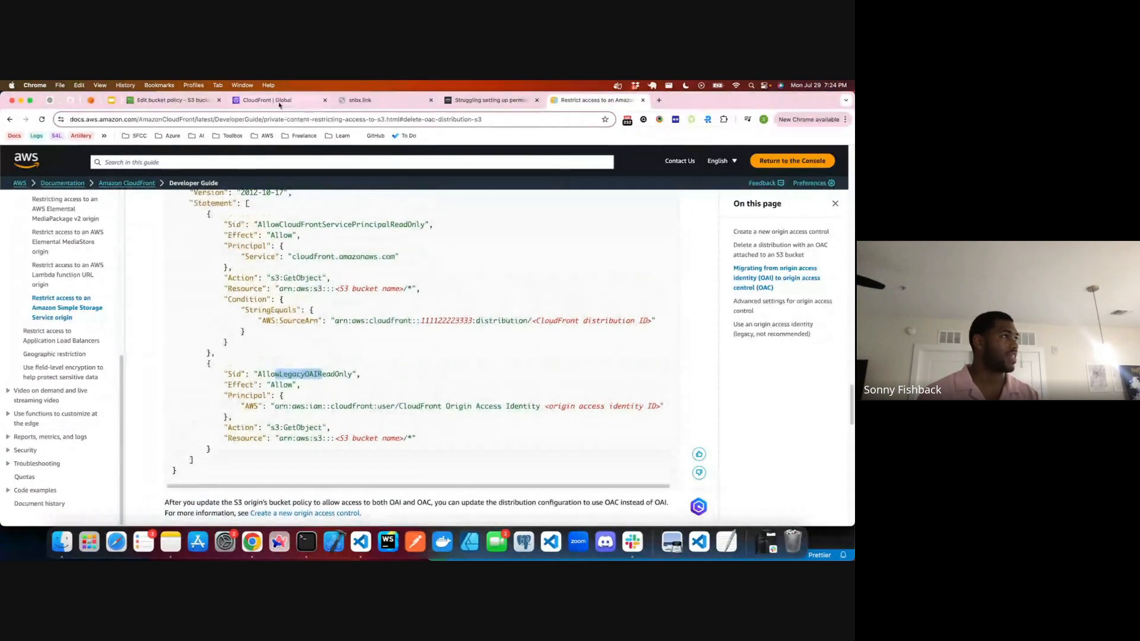
Step: Delete the AllowLegacyOAIReadOnly statement from the snbx.link-link bucket policy and try to save the policy
{"action": "left_click", "coordinate": [173, 99]}
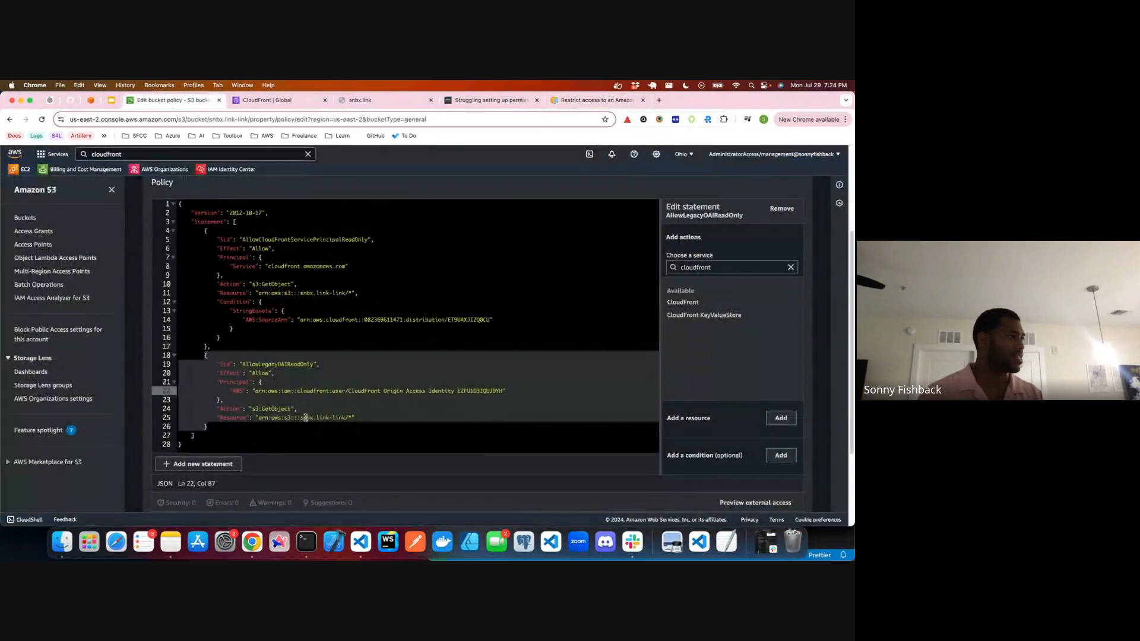
{"action": "left_click", "coordinate": [200, 427]}
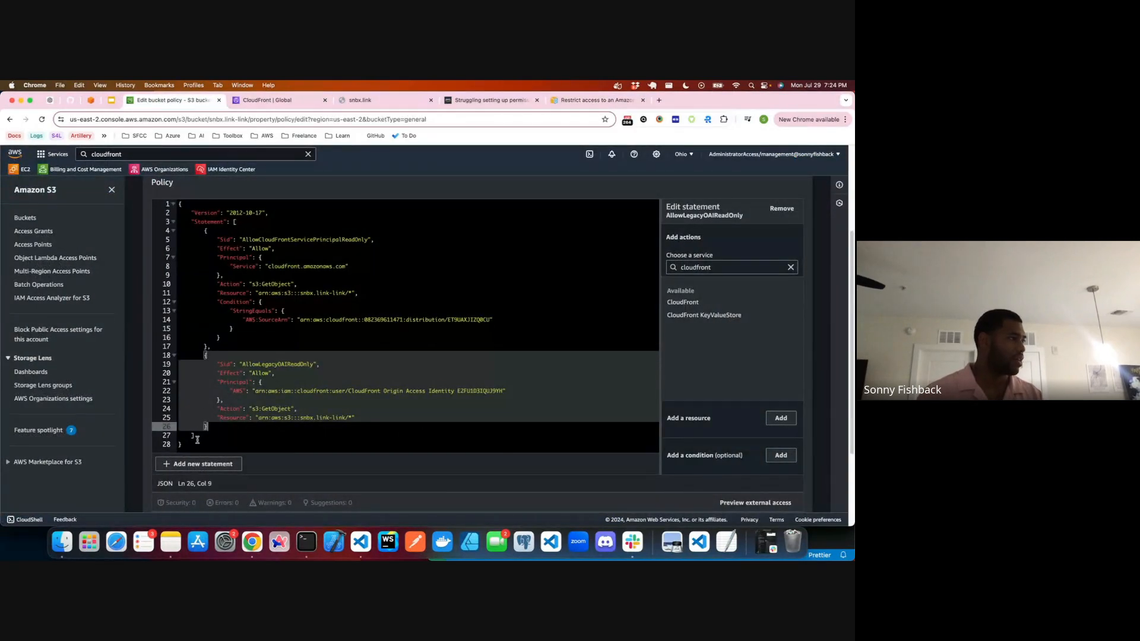
{"action": "left_click_drag", "start_coordinate": [200, 437], "coordinate": [174, 355]}
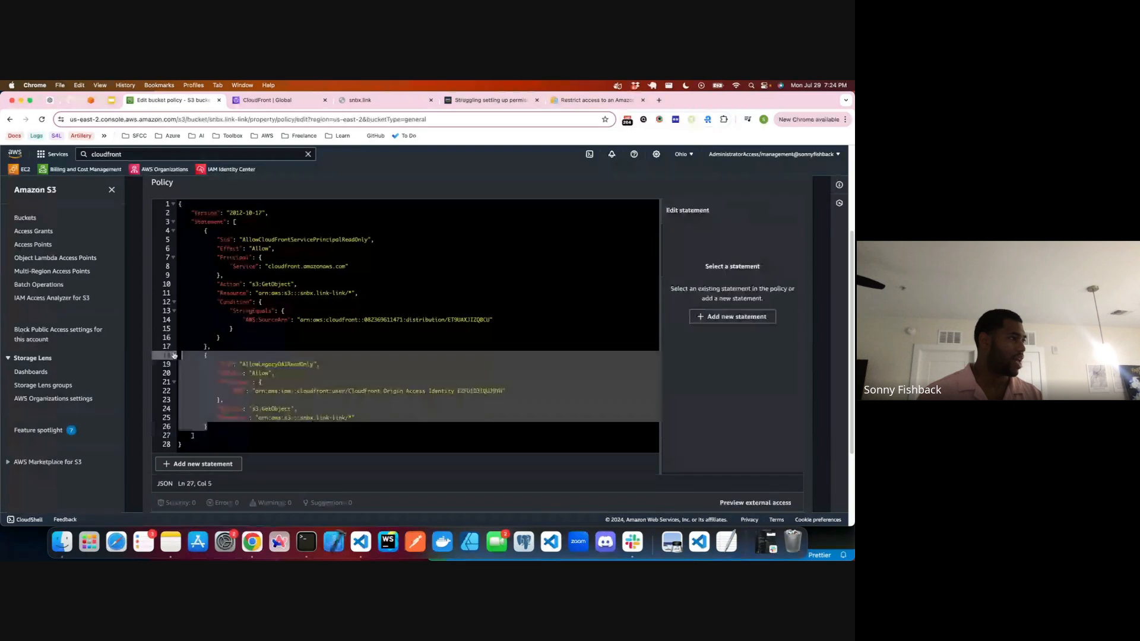
{"action": "key", "text": "BackSpace"}
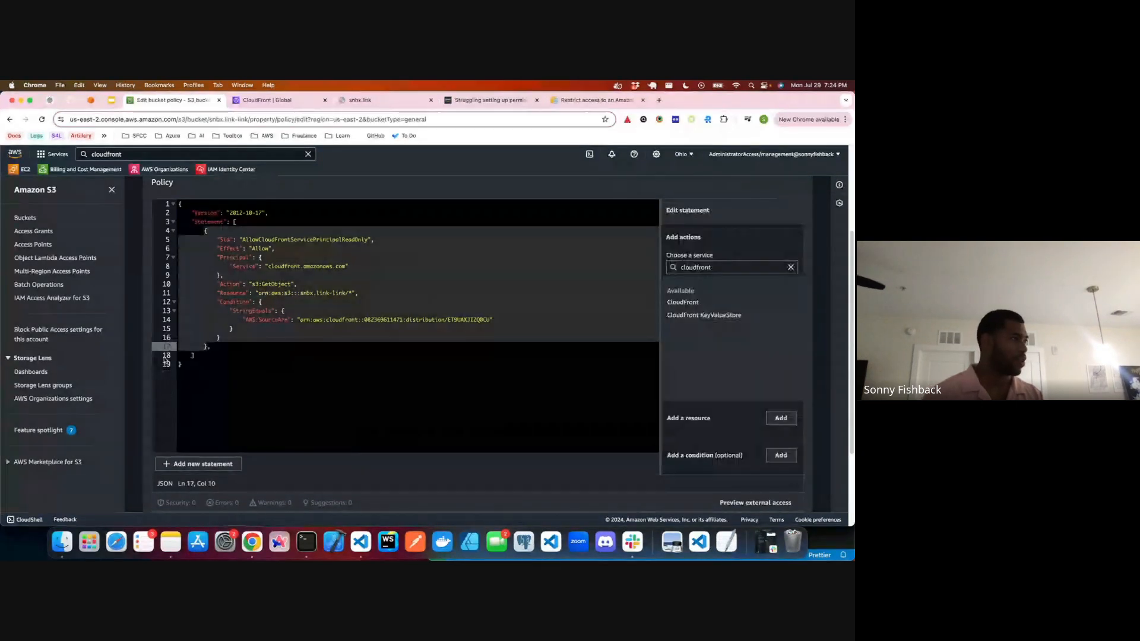
{"action": "scroll", "coordinate": [727, 400], "scroll_direction": "down", "scroll_amount": 3}
{"action": "left_click", "coordinate": [770, 497]}
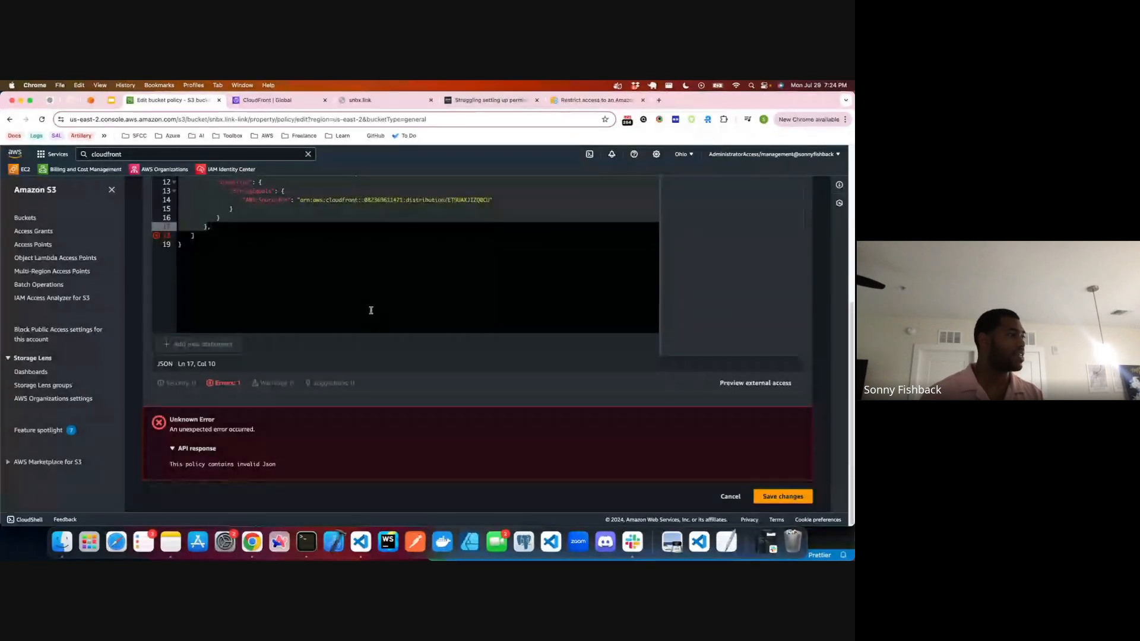
Step: Remove the trailing comma after the AllowCloudFrontServicePrincipalReadOnly statement and save the bucket policy
{"action": "scroll", "coordinate": [370, 310], "scroll_direction": "up", "scroll_amount": 1}
{"action": "left_click", "coordinate": [267, 229]}
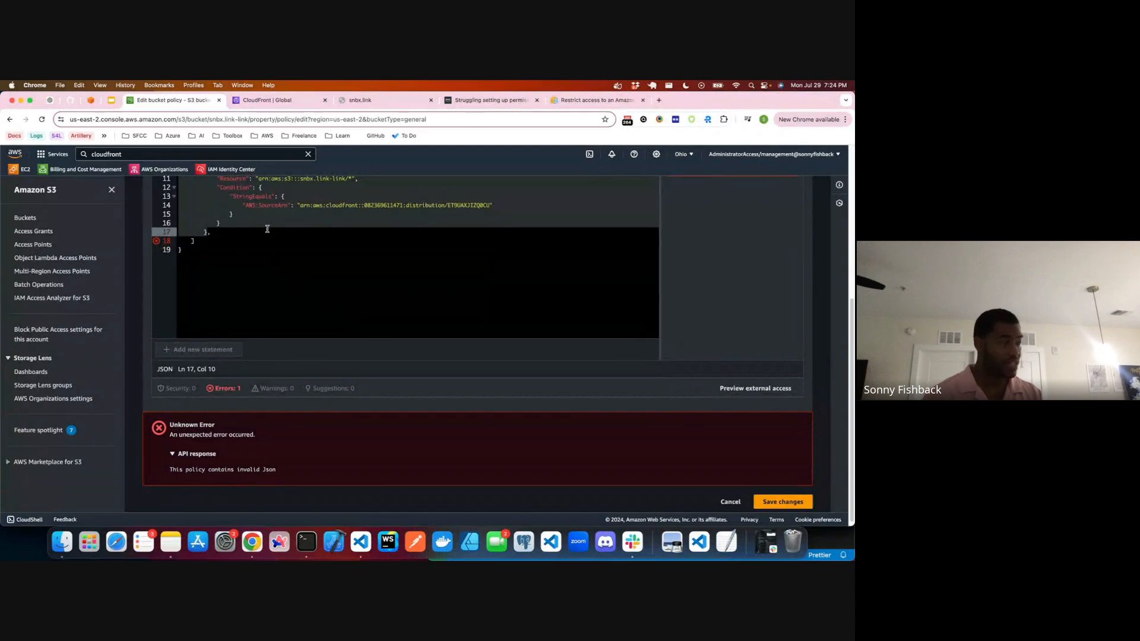
{"action": "key", "text": "BackSpace"}
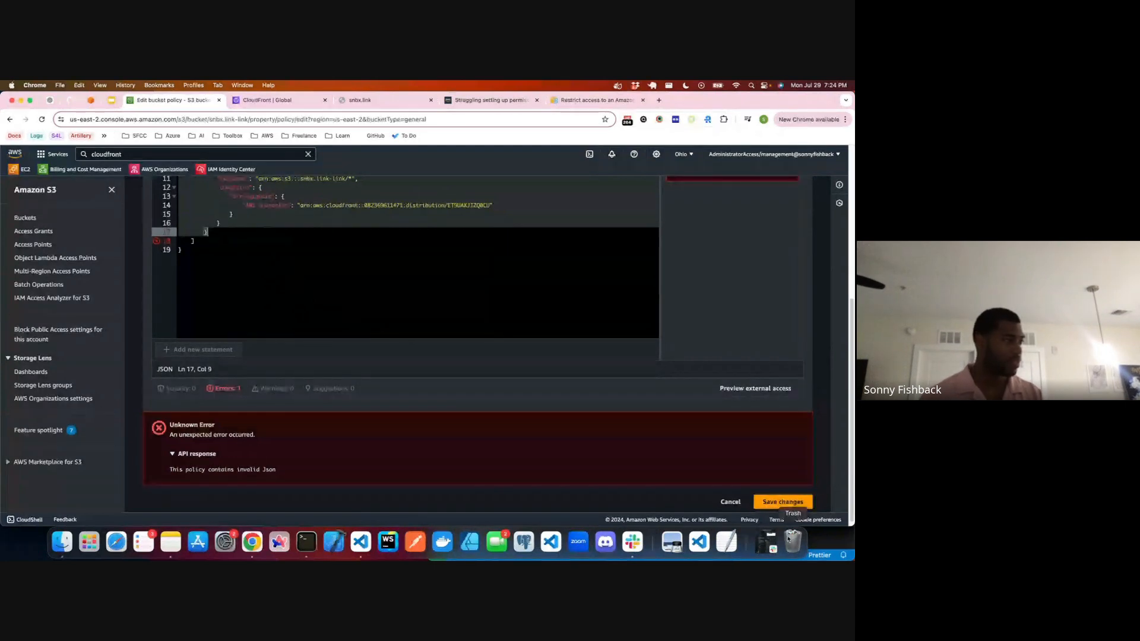
{"action": "left_click", "coordinate": [783, 502]}
{"action": "scroll", "coordinate": [416, 321], "scroll_direction": "down", "scroll_amount": 2}
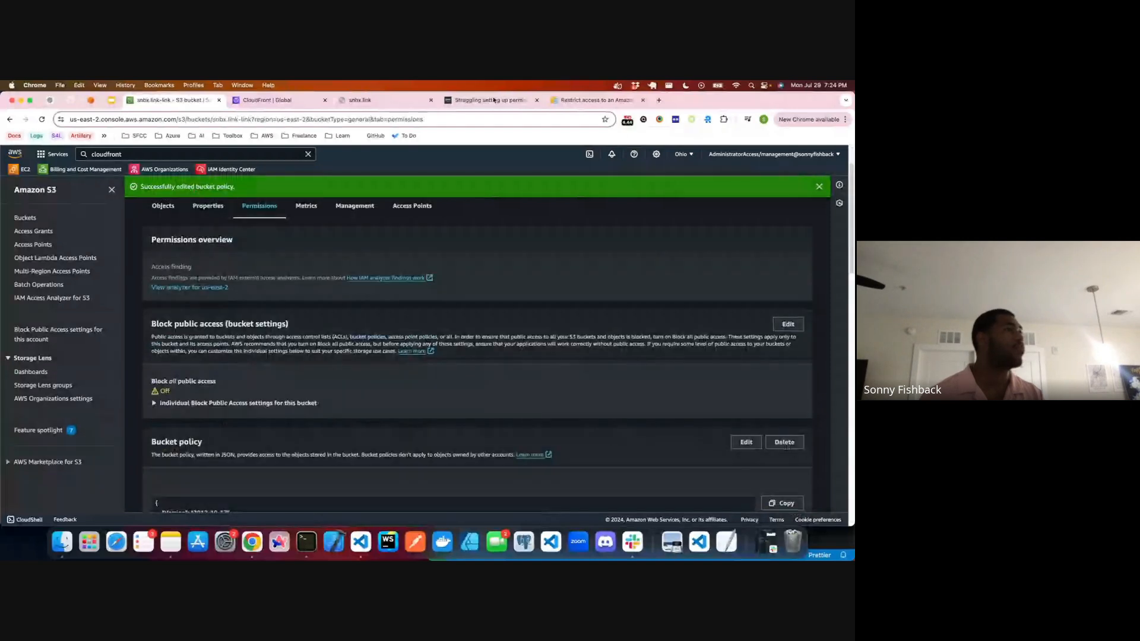
Step: Reload snbx.link to test site access and check the distribution's status in CloudFront's distributions list
{"action": "left_click", "coordinate": [359, 100]}
{"action": "key", "text": "super+r"}
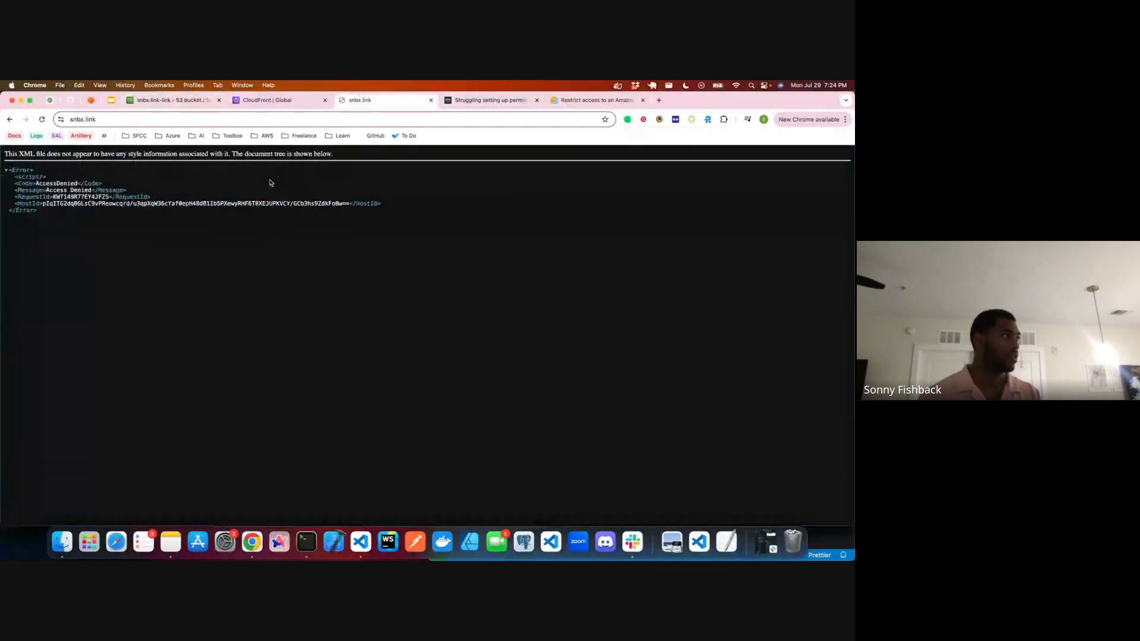
{"action": "key", "text": "super+r"}
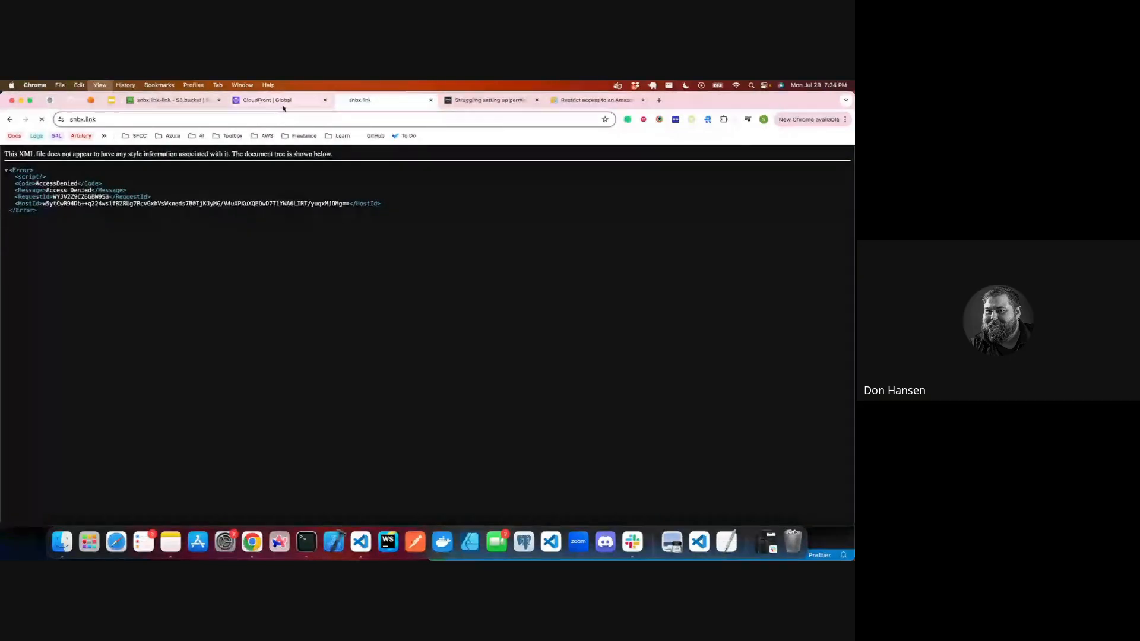
{"action": "key", "text": "super+r"}
{"action": "left_click", "coordinate": [278, 106]}
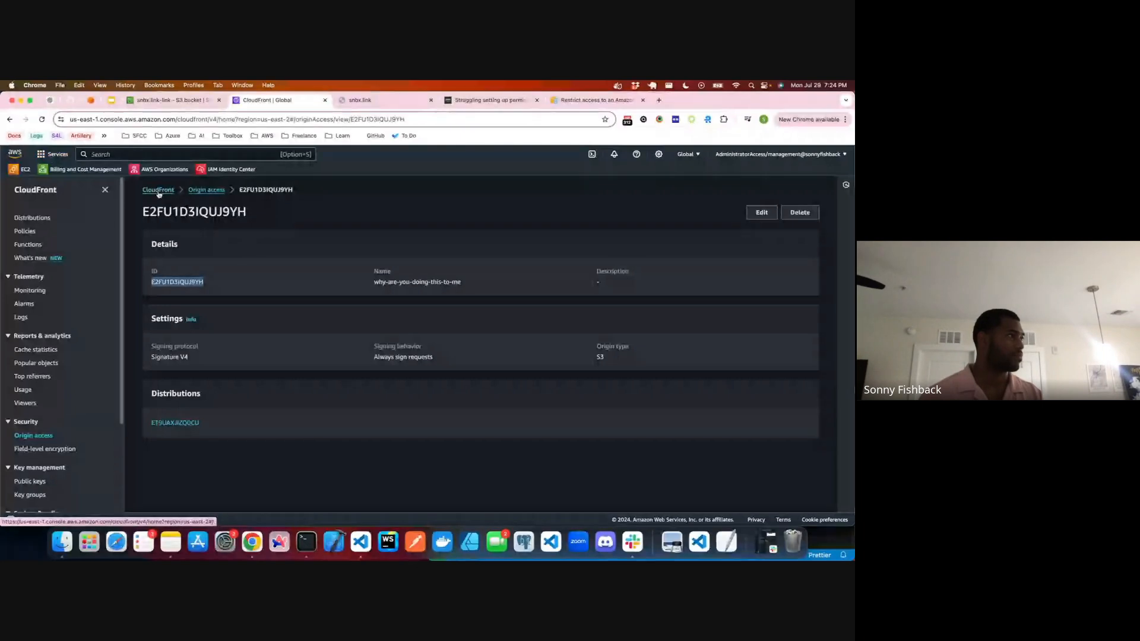
{"action": "left_click", "coordinate": [158, 190]}
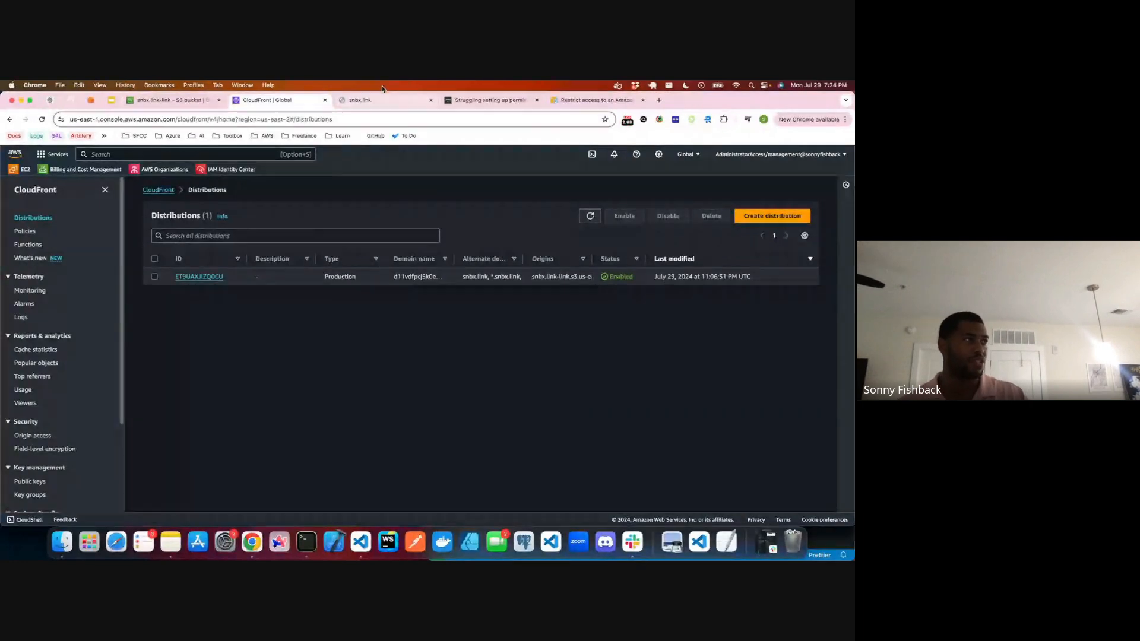
{"action": "left_click", "coordinate": [338, 102]}
{"action": "left_click", "coordinate": [43, 121]}
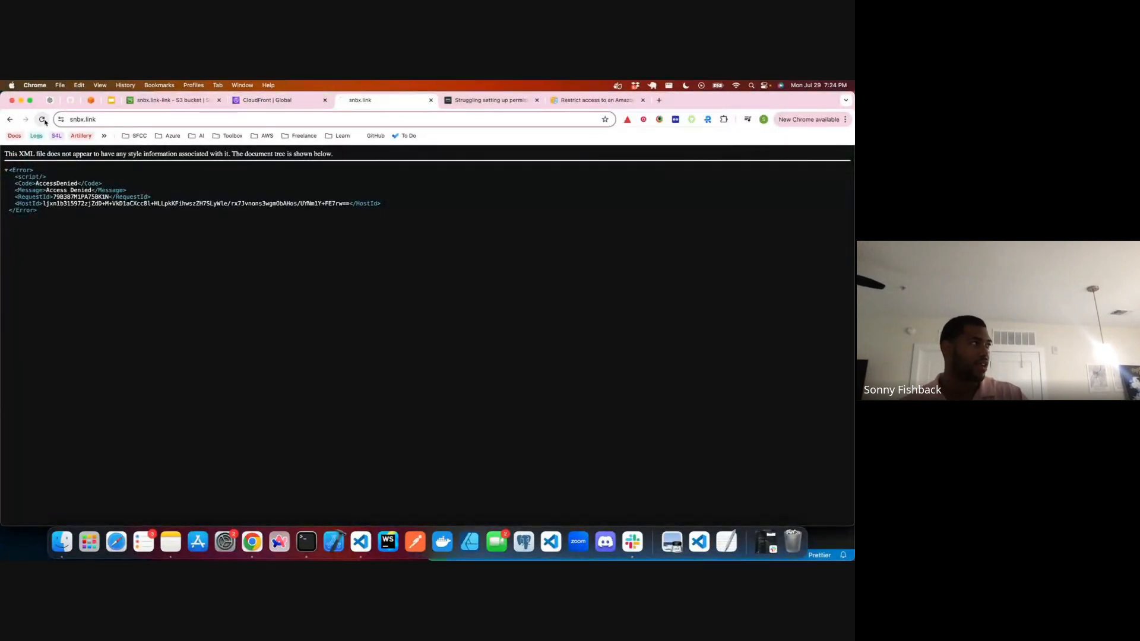